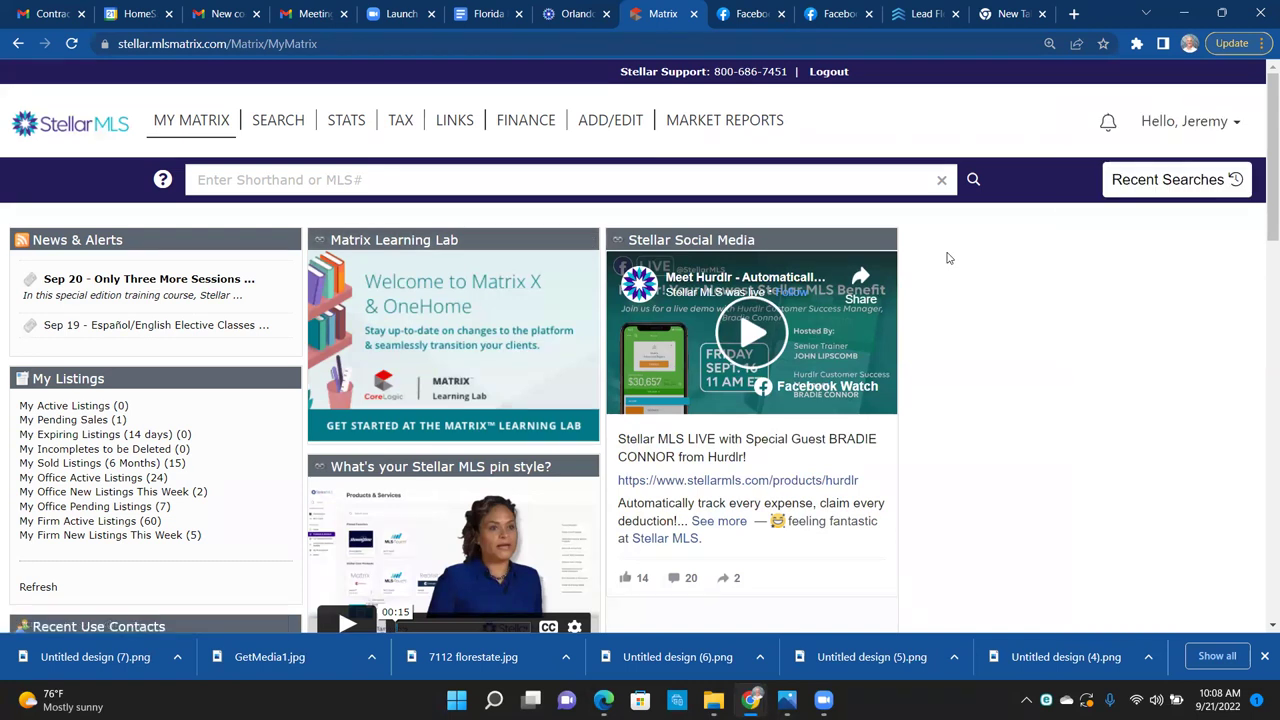
{"action": "left_click_drag", "start_coordinate": [1260, 208], "coordinate": [1260, 510]}
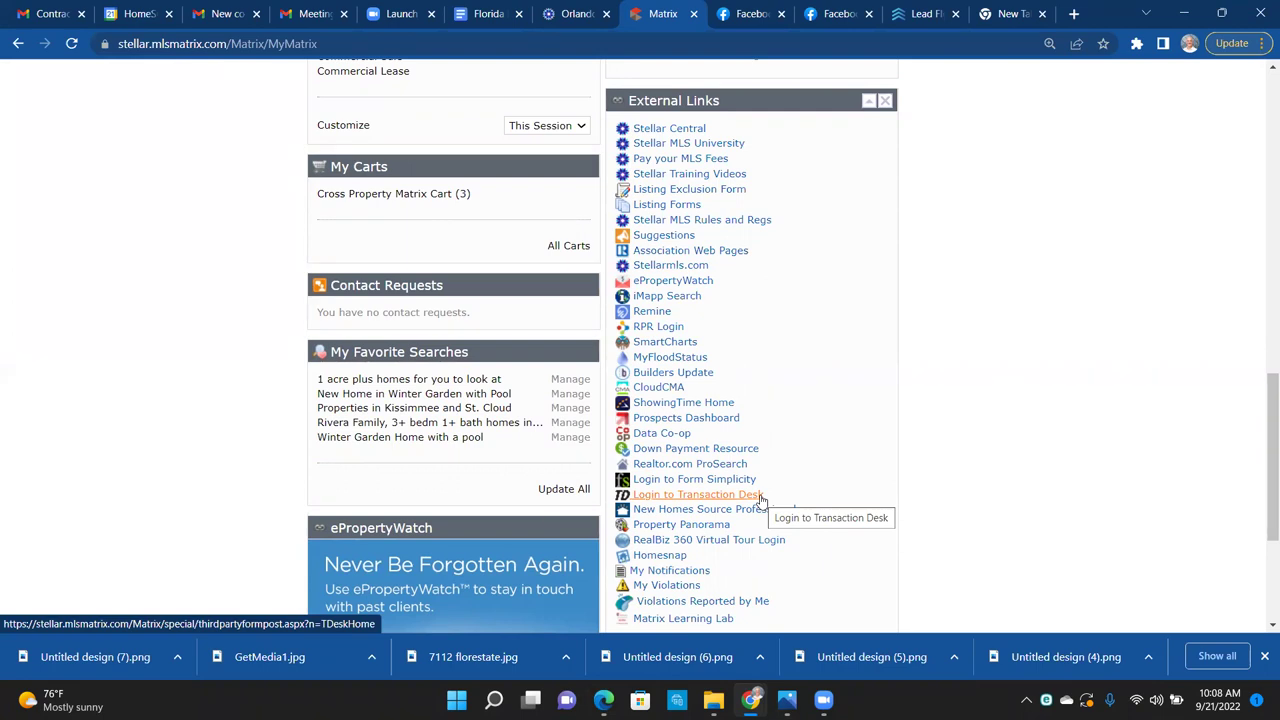
{"action": "scroll", "coordinate": [1262, 93], "scroll_direction": "up", "scroll_amount": 10}
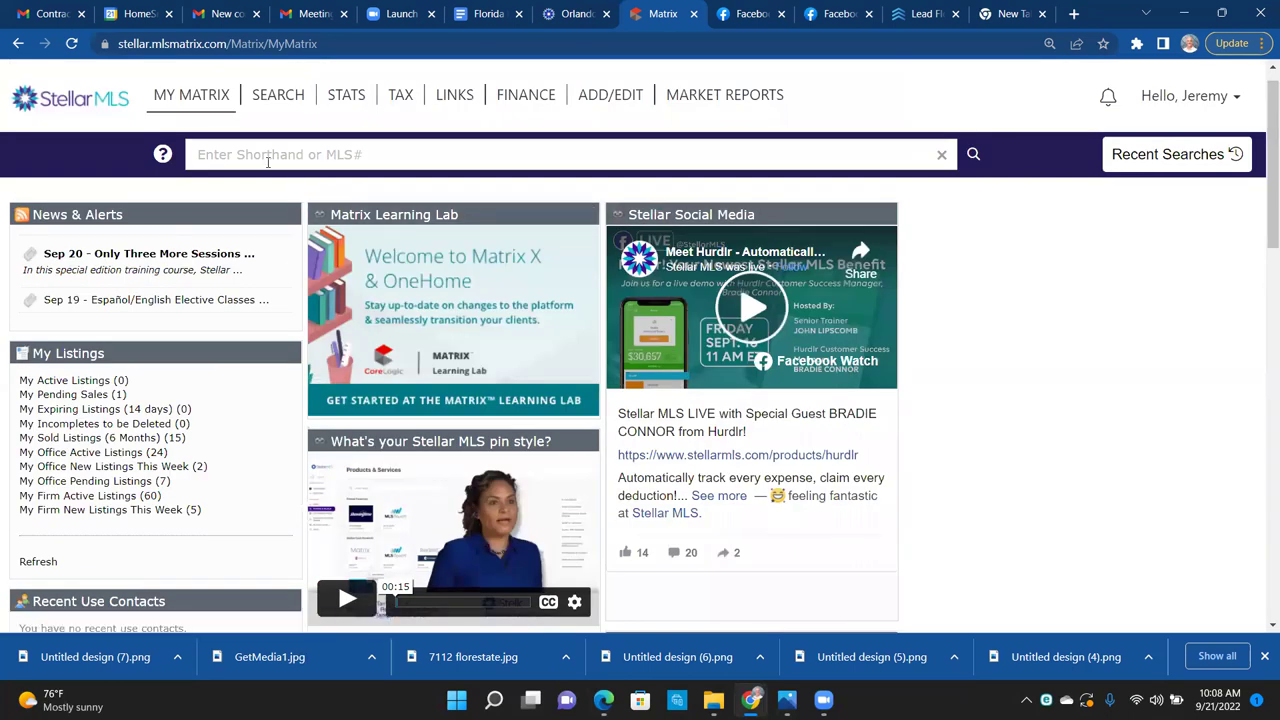
{"action": "left_click", "coordinate": [268, 160]}
{"action": "type", "text": "717"}
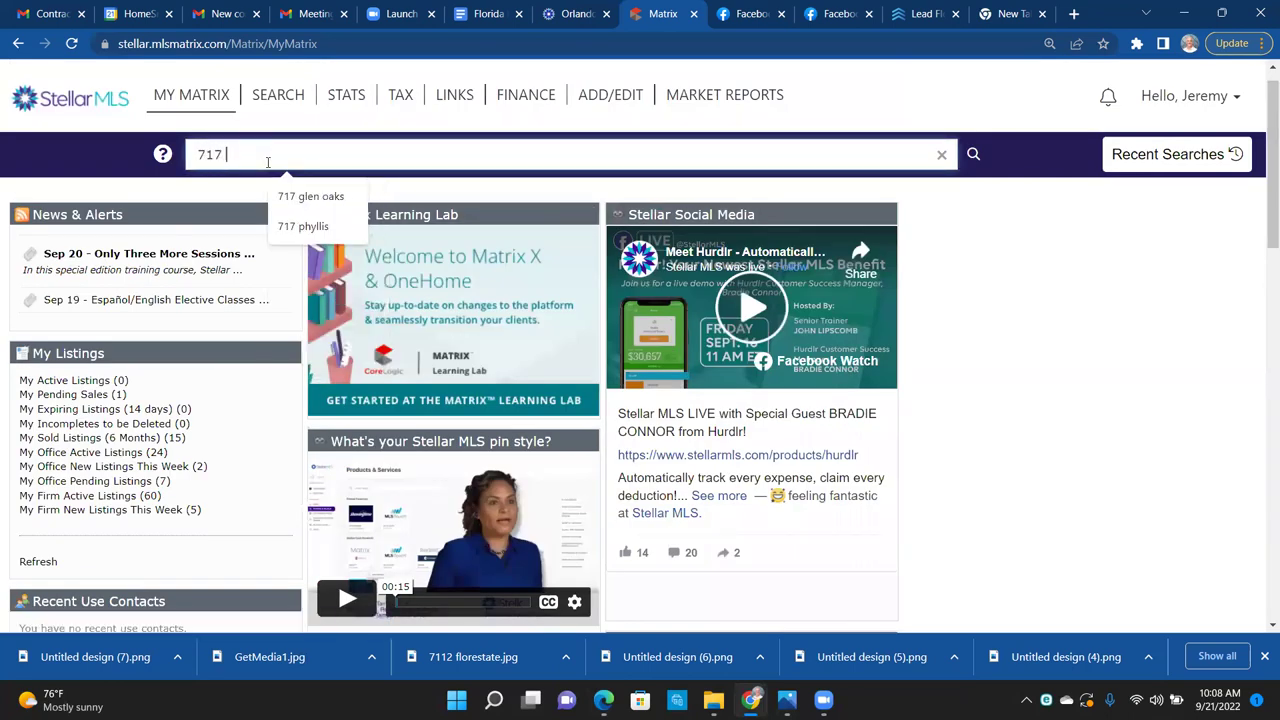
{"action": "left_click", "coordinate": [322, 196]}
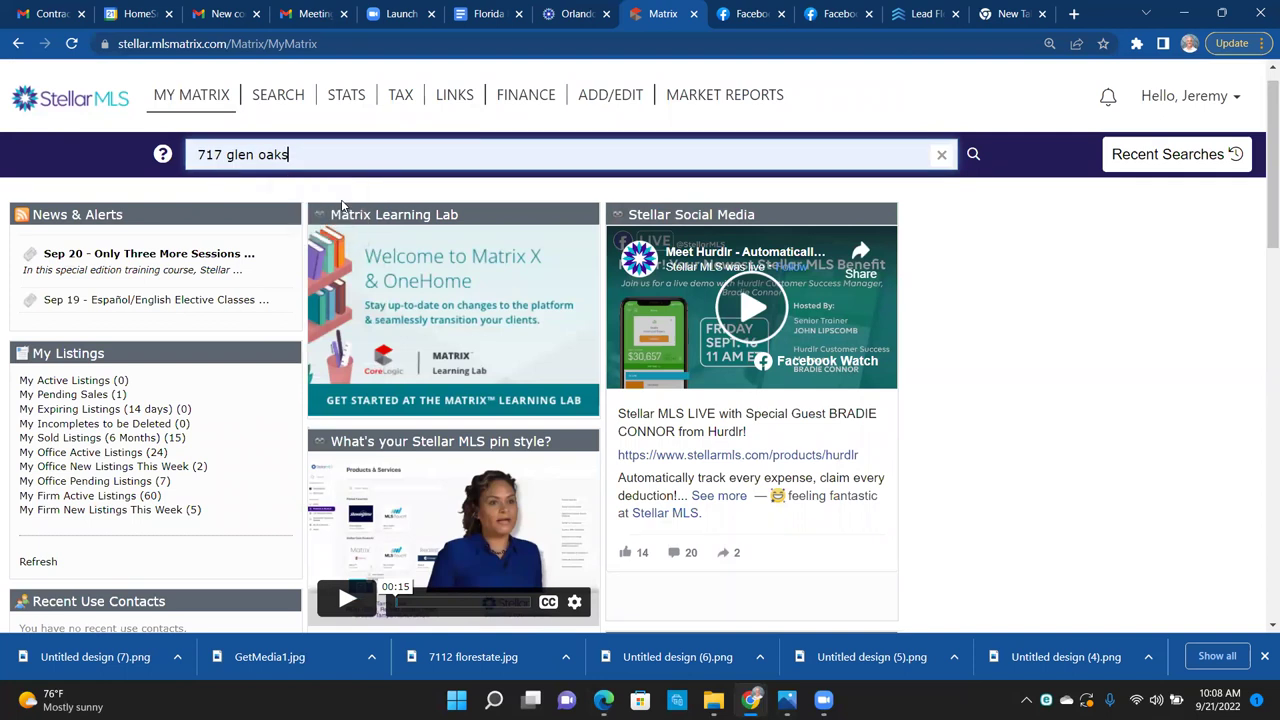
{"action": "key", "text": "Return"}
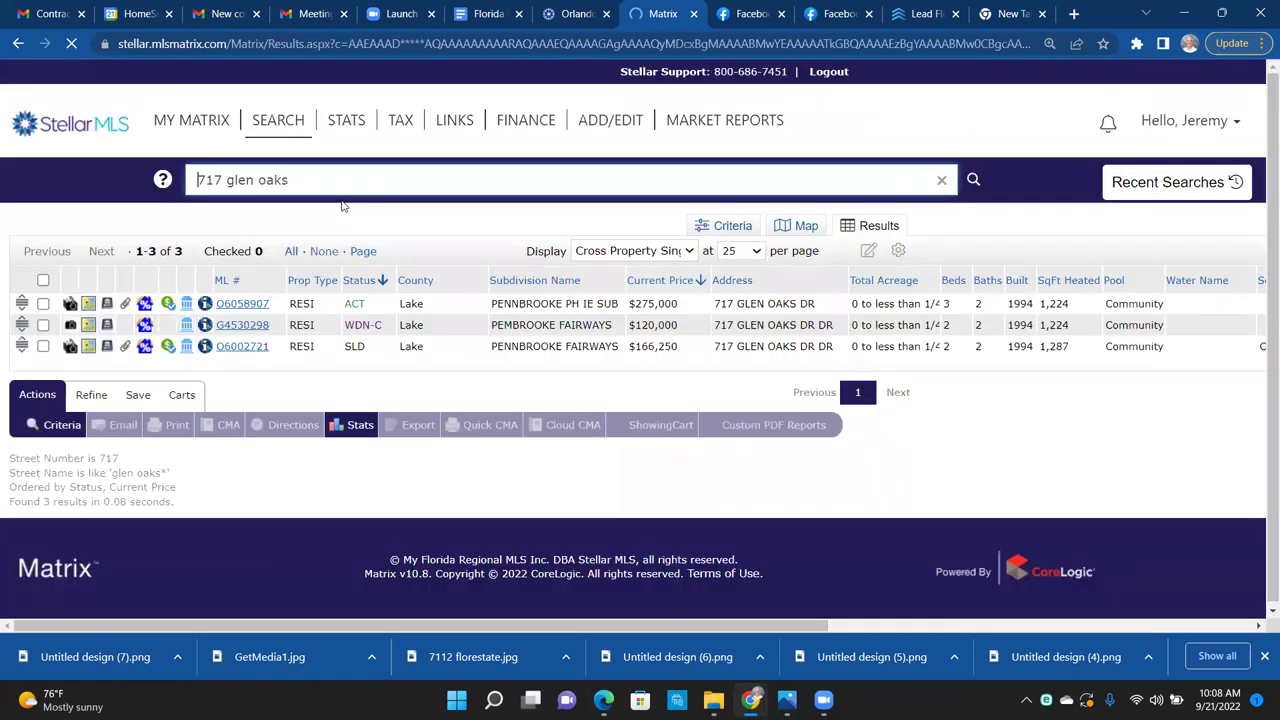
{"action": "left_click", "coordinate": [250, 302]}
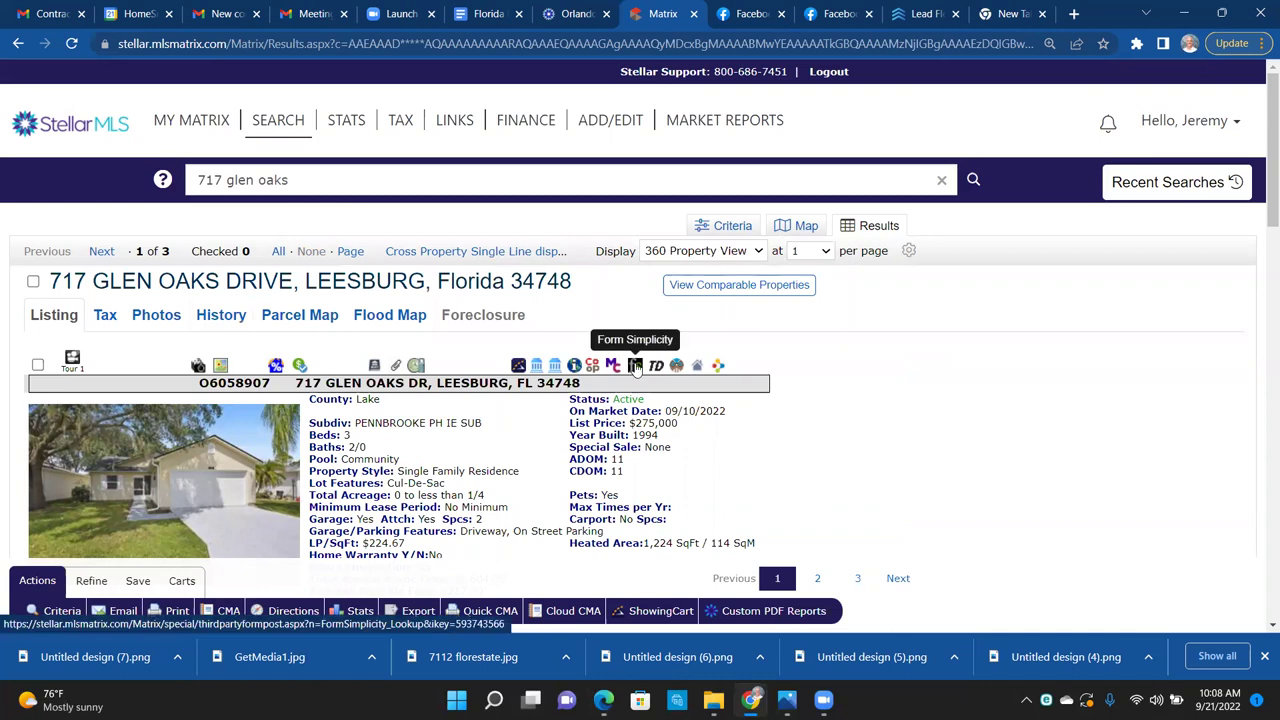
{"action": "left_click", "coordinate": [635, 366]}
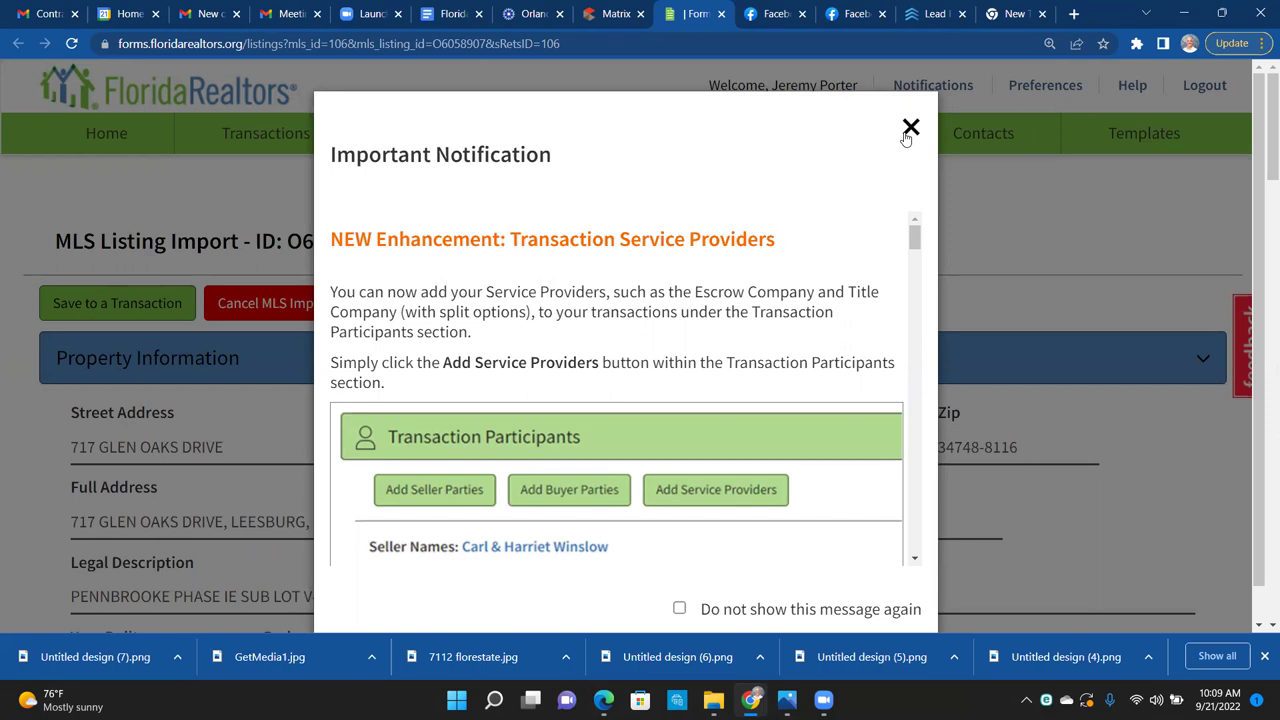
Step: Dismiss the notice, check the imported County Parcel number, then return to the Matrix tab
{"action": "left_click", "coordinate": [907, 133]}
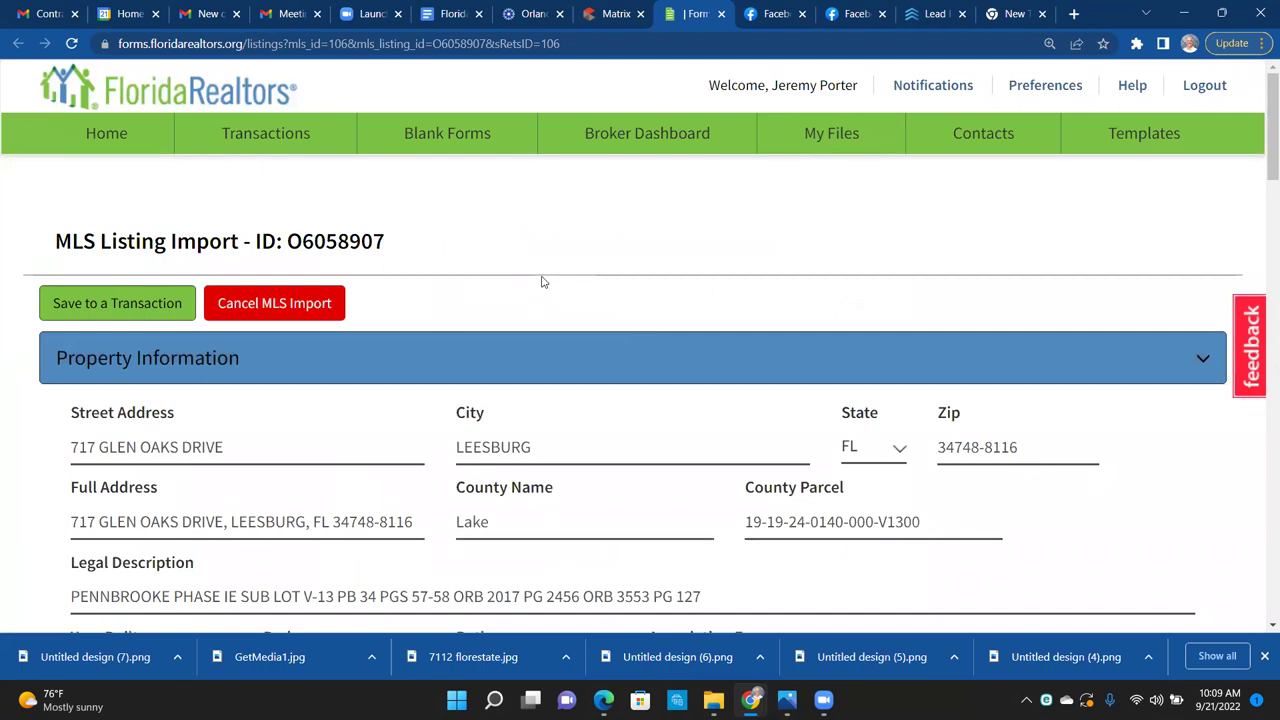
{"action": "scroll", "coordinate": [542, 282], "scroll_direction": "down", "scroll_amount": 2}
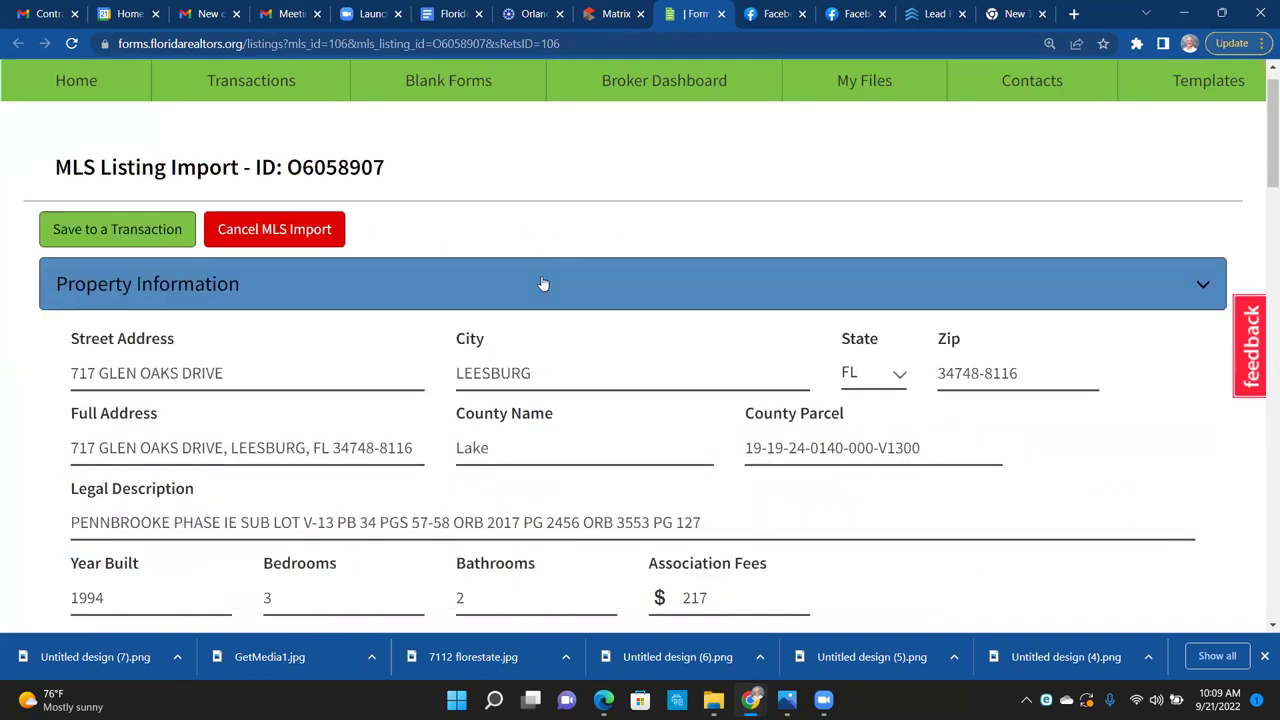
{"action": "scroll", "coordinate": [542, 275], "scroll_direction": "down", "scroll_amount": 1}
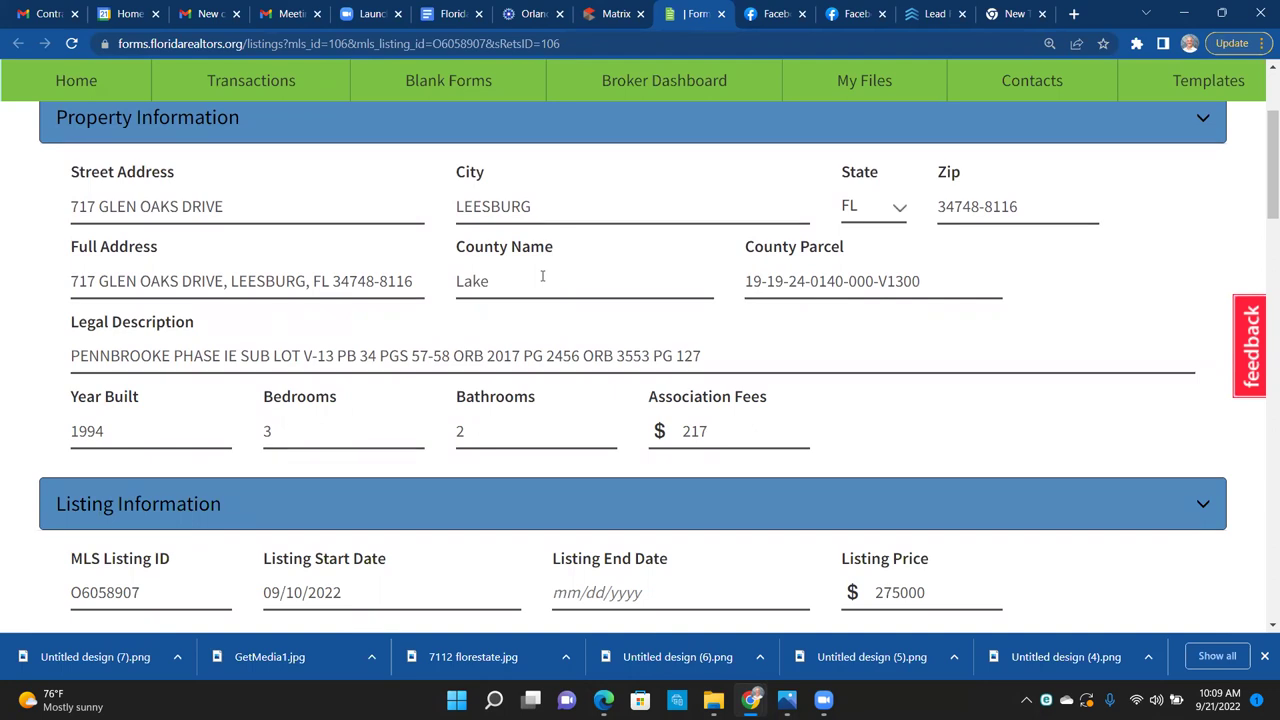
{"action": "left_click_drag", "start_coordinate": [941, 284], "coordinate": [753, 282]}
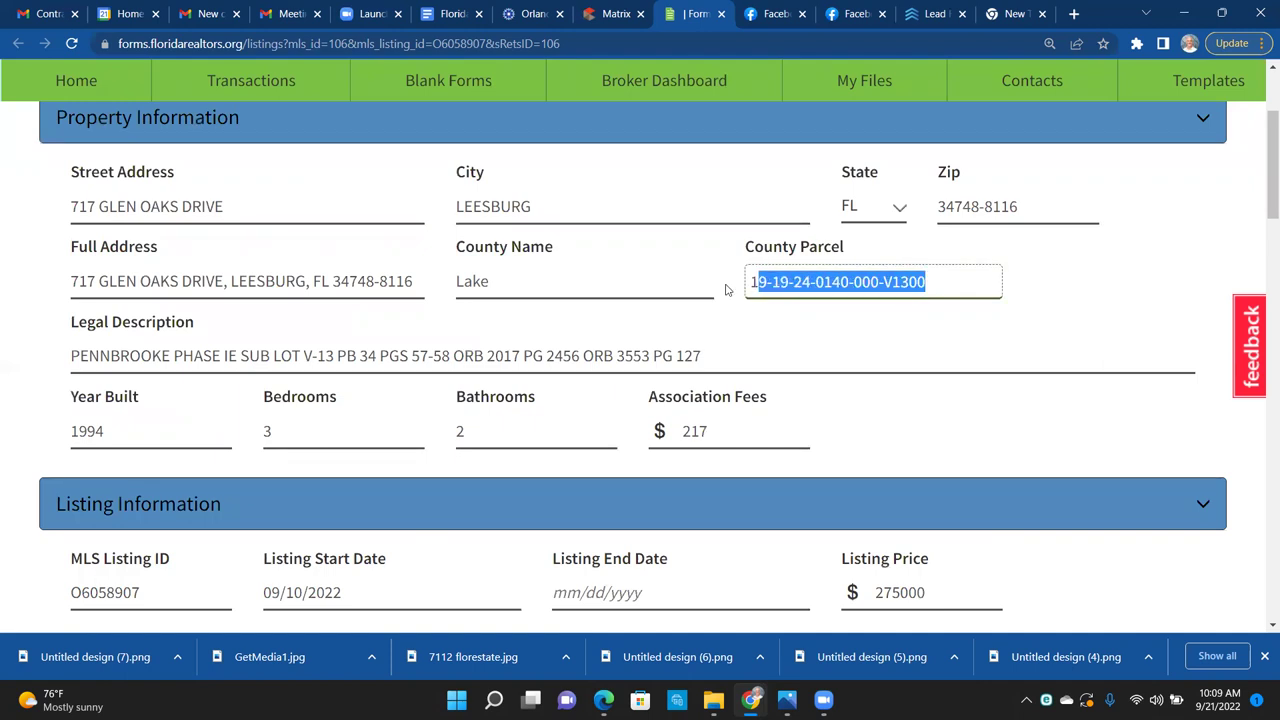
{"action": "left_click", "coordinate": [590, 20]}
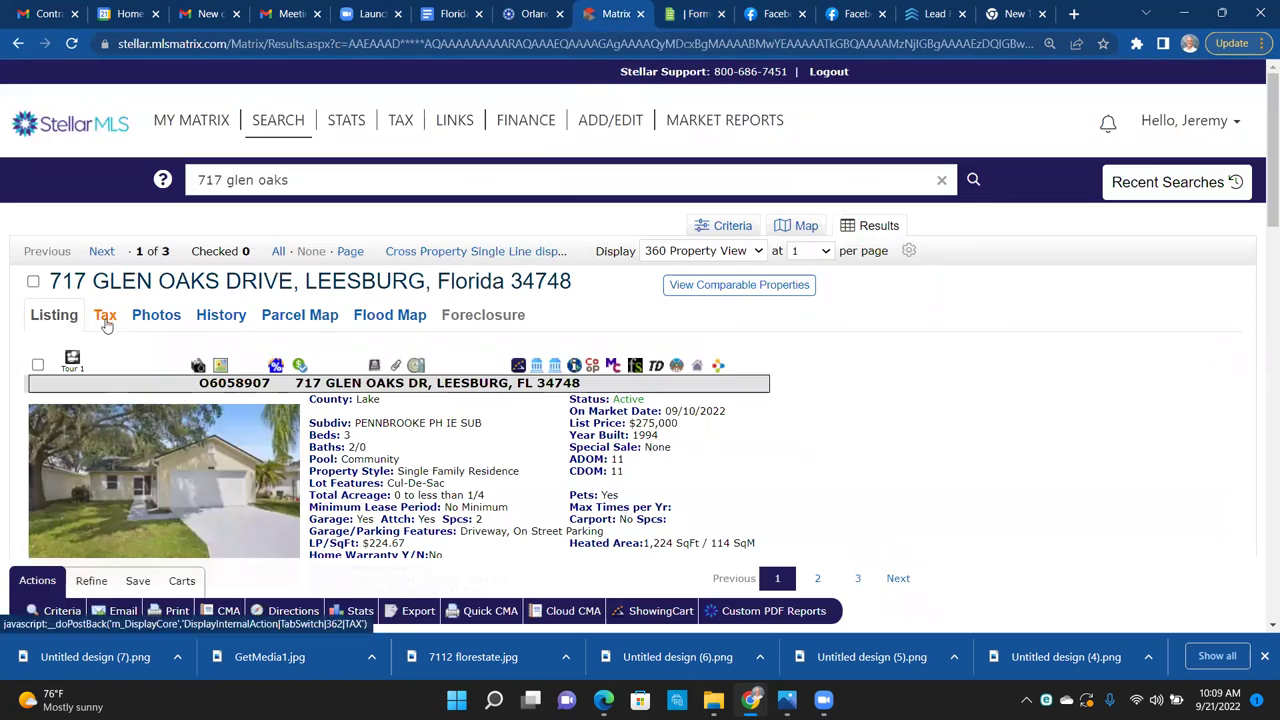
{"action": "left_click", "coordinate": [105, 316]}
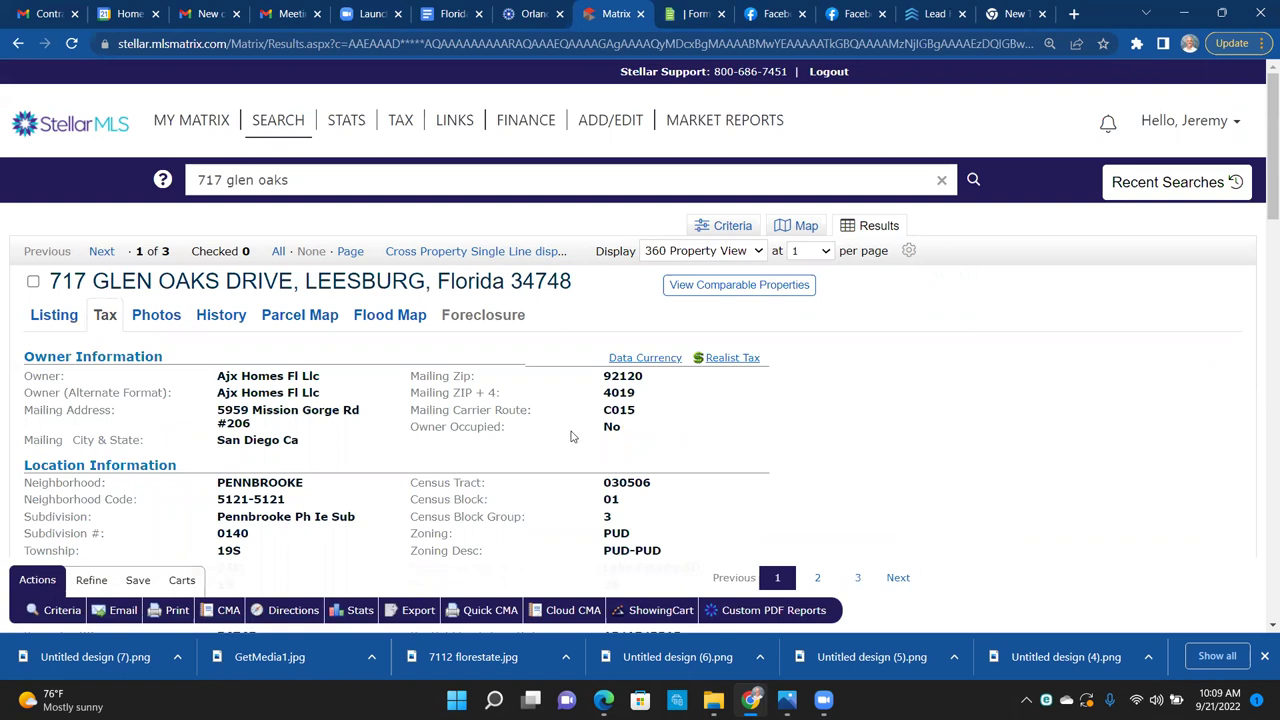
{"action": "scroll", "coordinate": [572, 436], "scroll_direction": "down", "scroll_amount": 4}
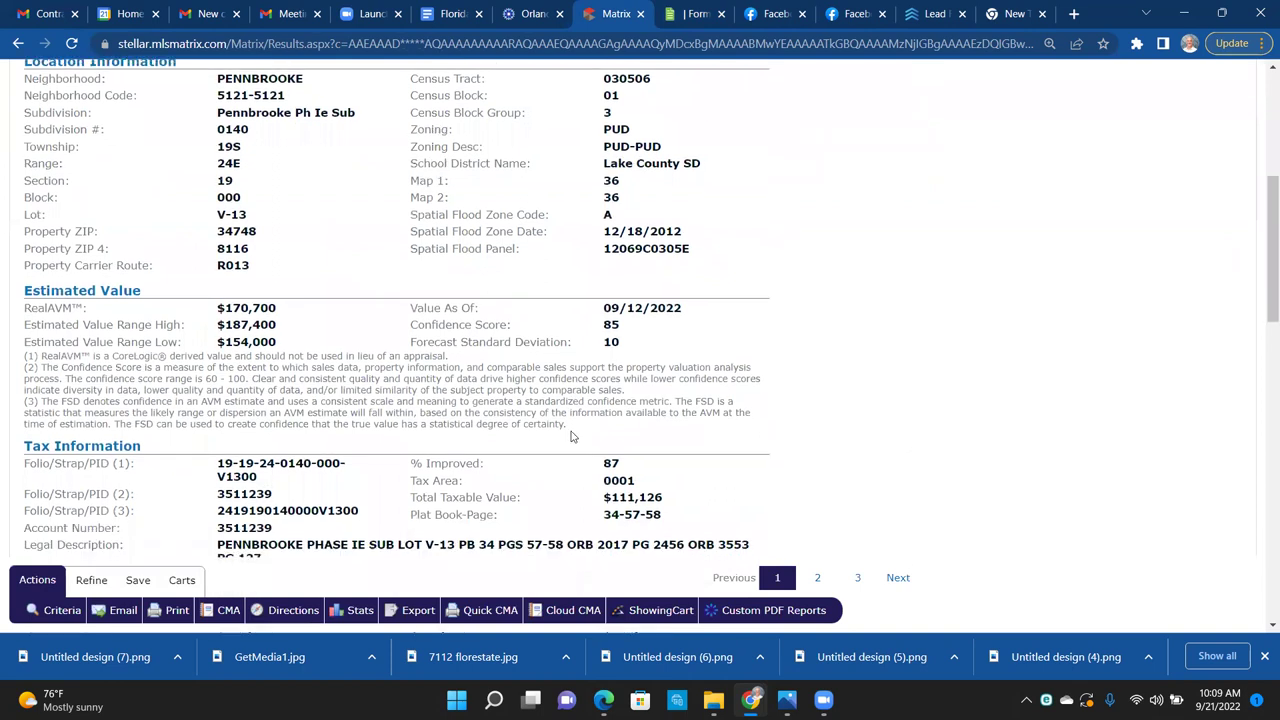
{"action": "scroll", "coordinate": [572, 436], "scroll_direction": "down", "scroll_amount": 3}
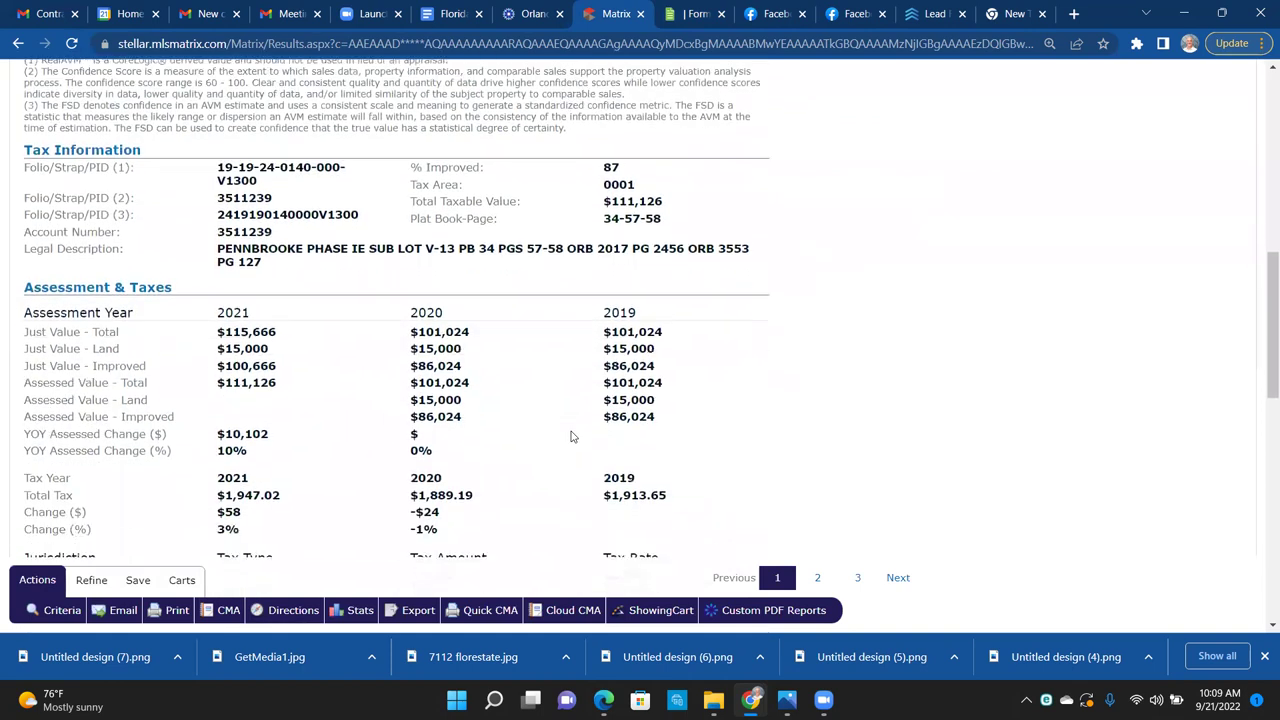
{"action": "scroll", "coordinate": [572, 436], "scroll_direction": "down", "scroll_amount": 10}
{"action": "scroll", "coordinate": [572, 436], "scroll_direction": "up", "scroll_amount": 13}
{"action": "scroll", "coordinate": [572, 436], "scroll_direction": "up", "scroll_amount": 3}
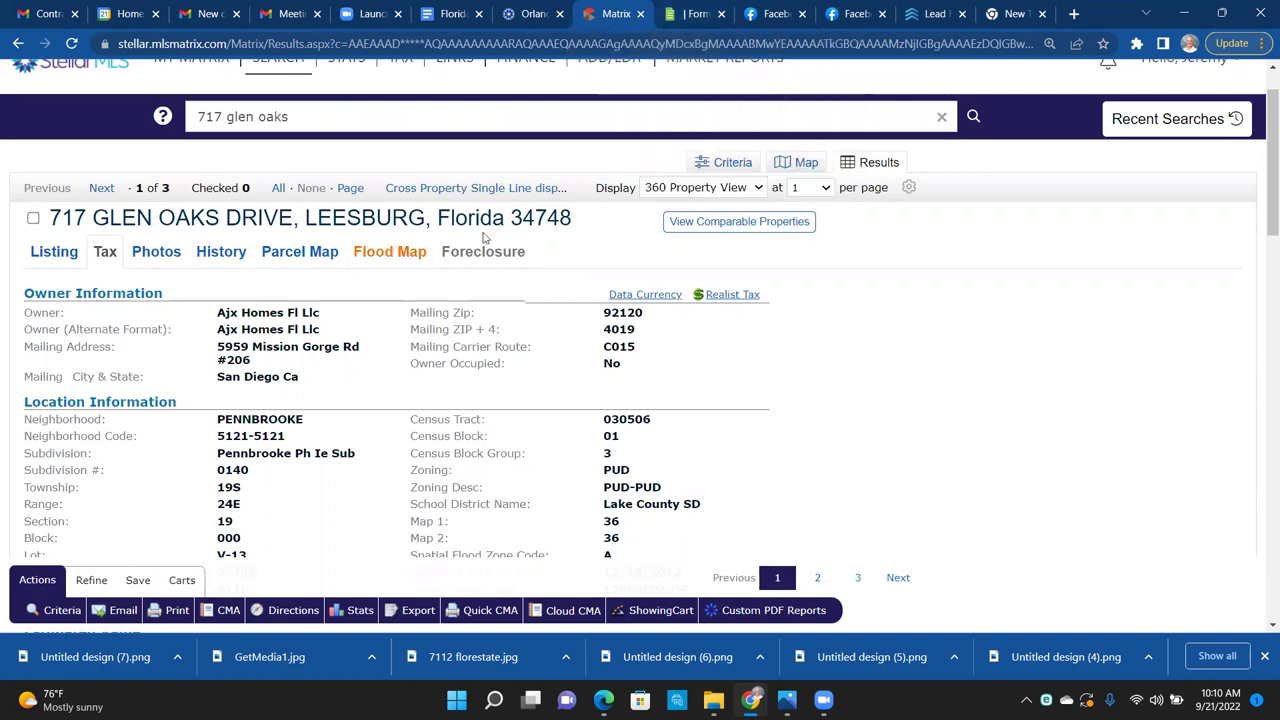
{"action": "left_click", "coordinate": [54, 251]}
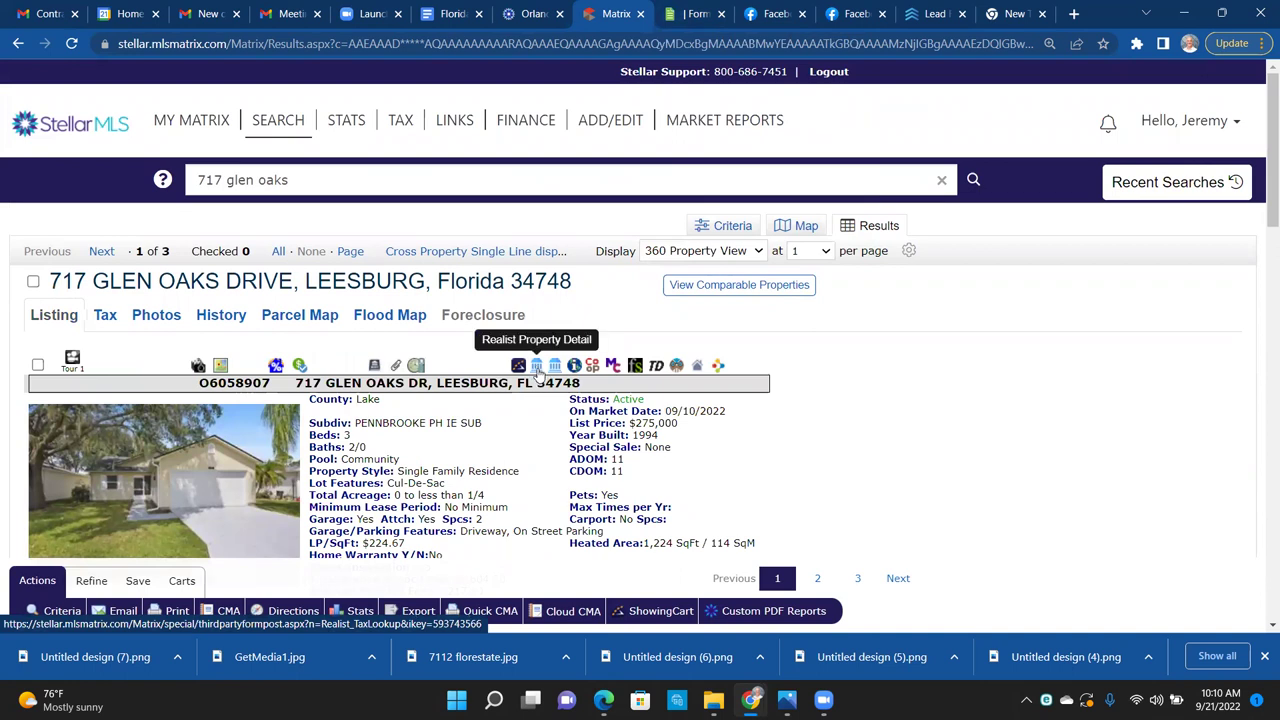
Step: Open the Realist report and follow the Folio/Strap/PID link to the Lake County record
{"action": "left_click", "coordinate": [537, 369]}
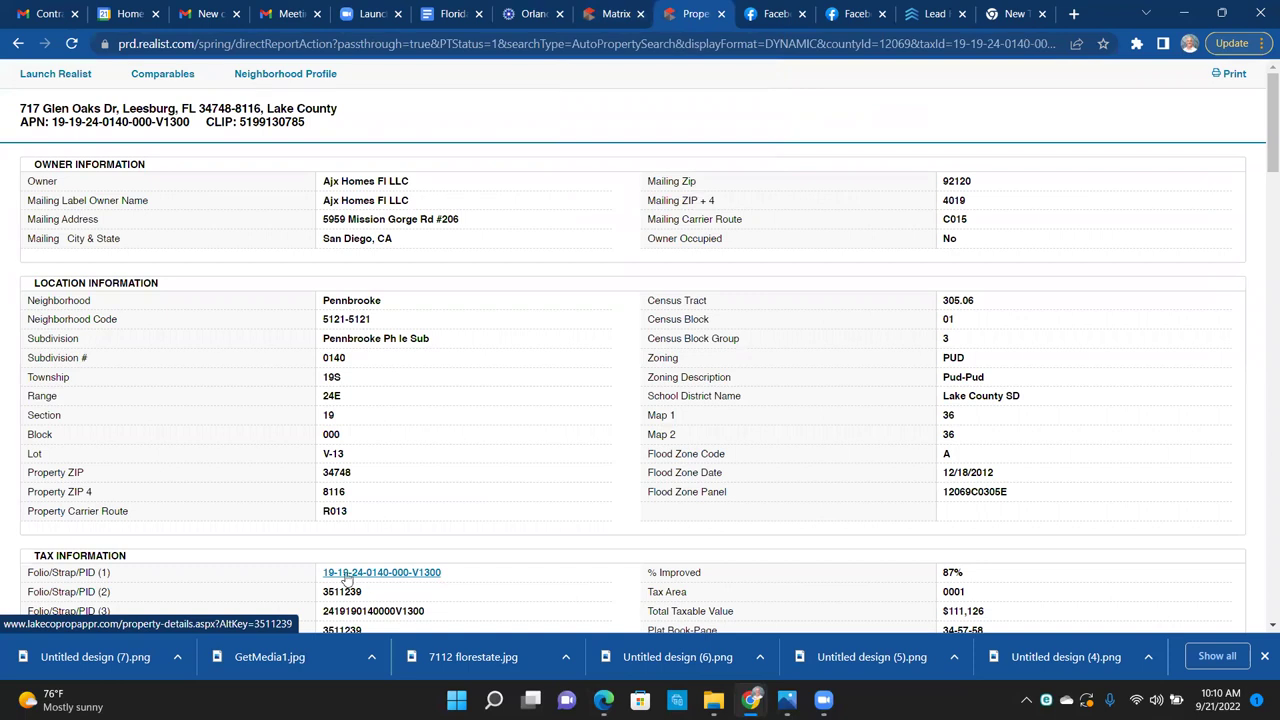
{"action": "left_click", "coordinate": [421, 578]}
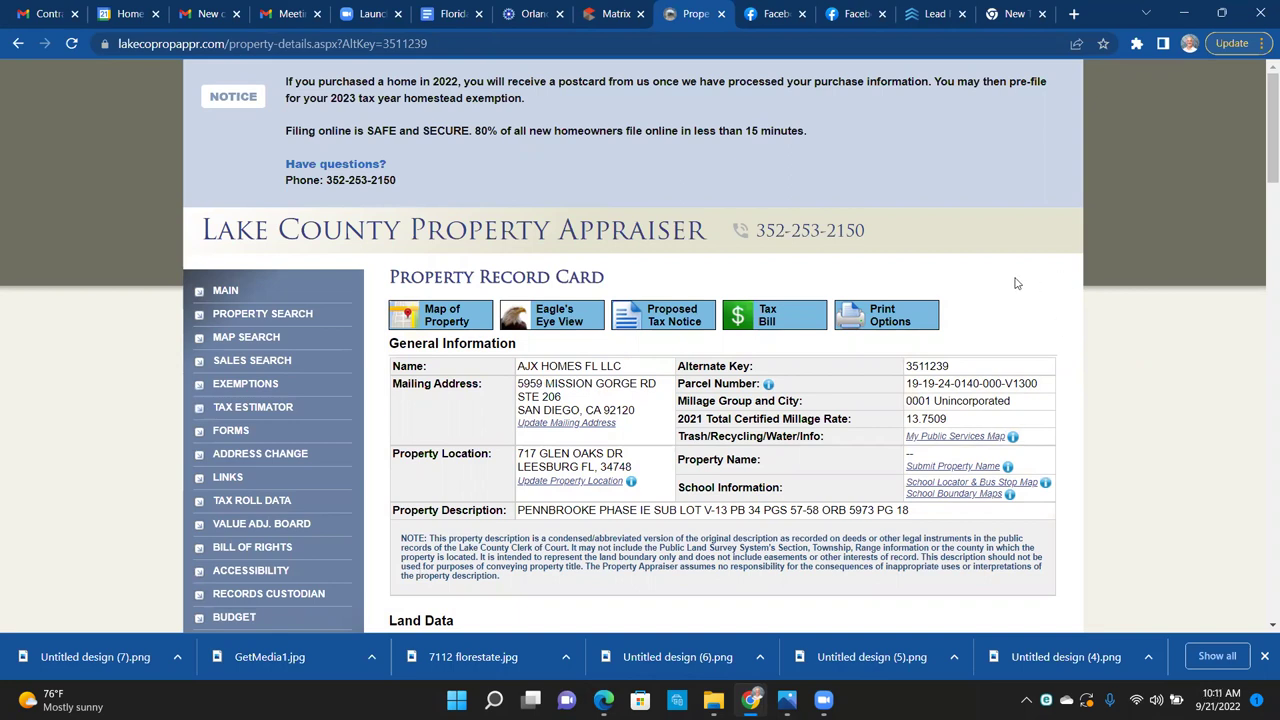
{"action": "scroll", "coordinate": [1015, 283], "scroll_direction": "down", "scroll_amount": 1}
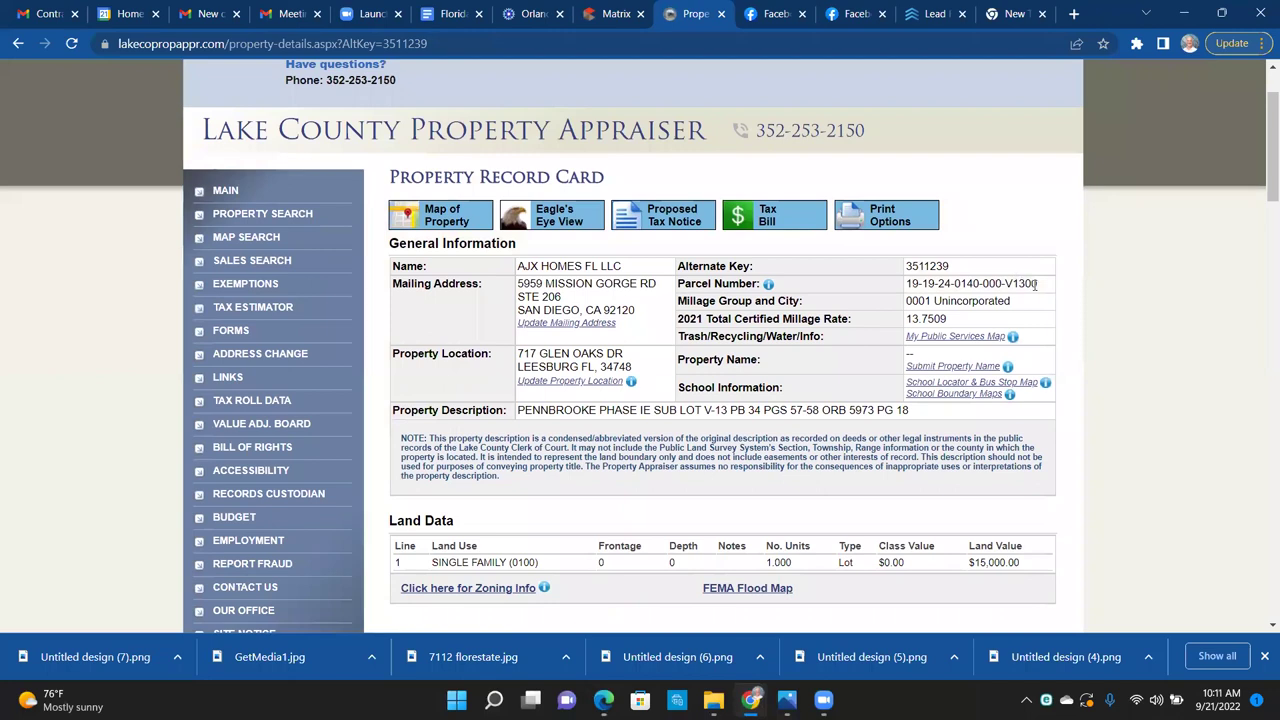
{"action": "left_click_drag", "start_coordinate": [1040, 289], "coordinate": [912, 285]}
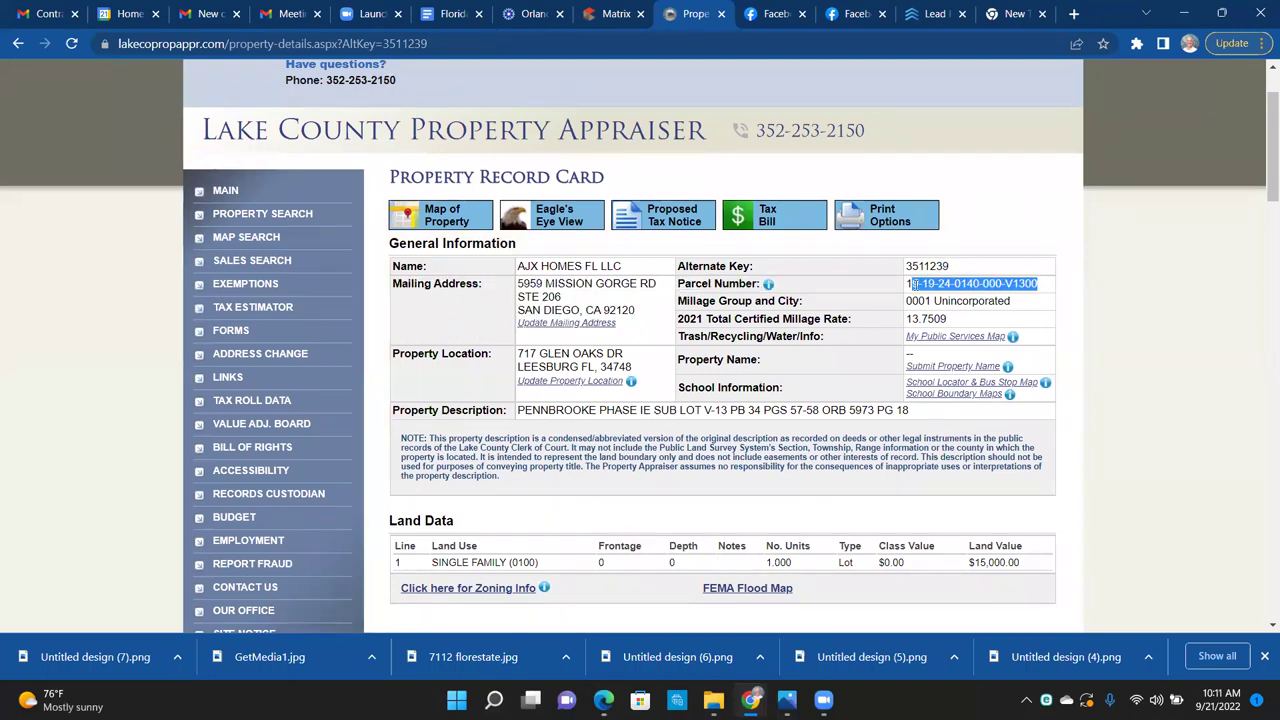
{"action": "left_click_drag", "start_coordinate": [645, 372], "coordinate": [516, 358]}
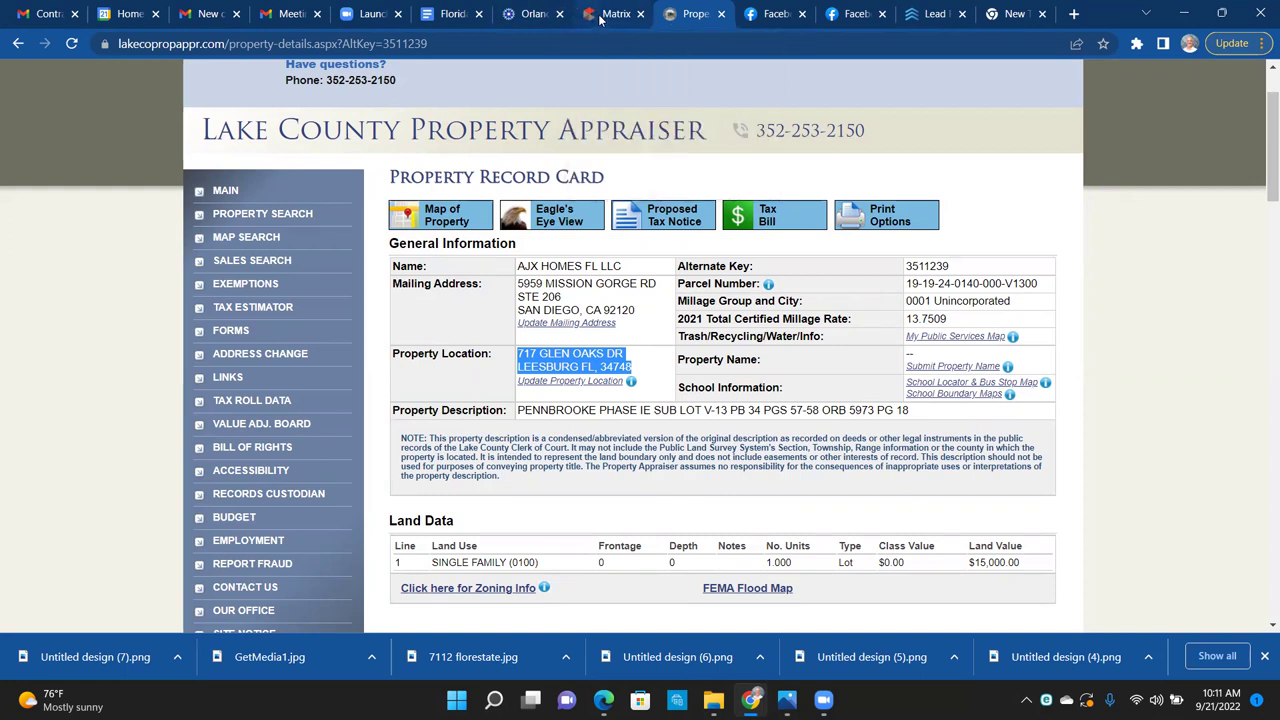
{"action": "left_click", "coordinate": [601, 17]}
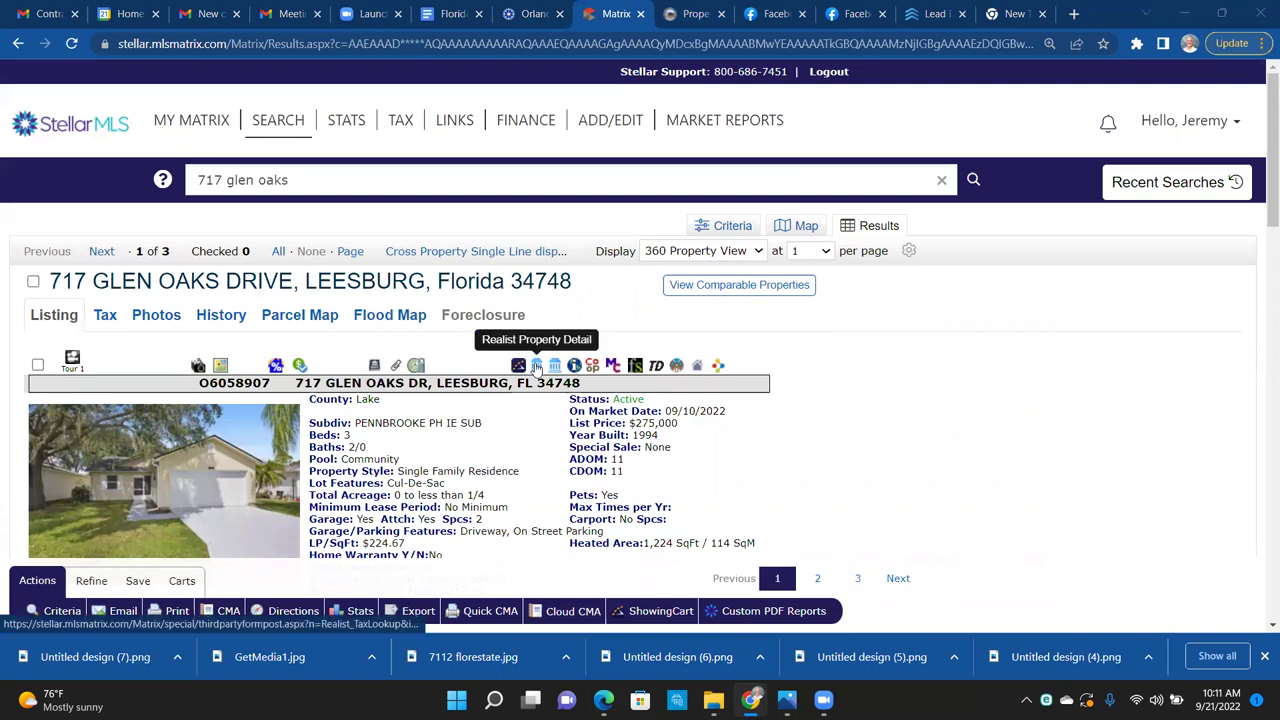
Step: Send the listing to Form Simplicity again and close the four unneeded browser tabs
{"action": "left_click", "coordinate": [634, 366]}
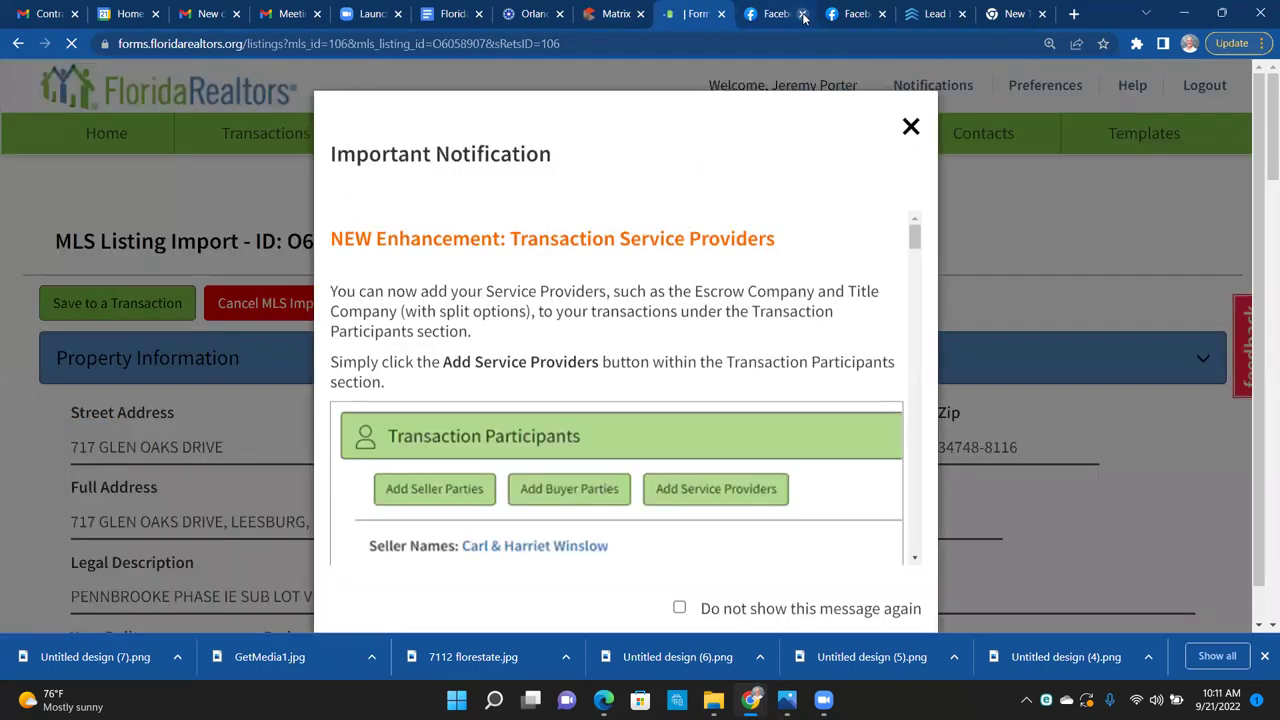
{"action": "left_click", "coordinate": [802, 14]}
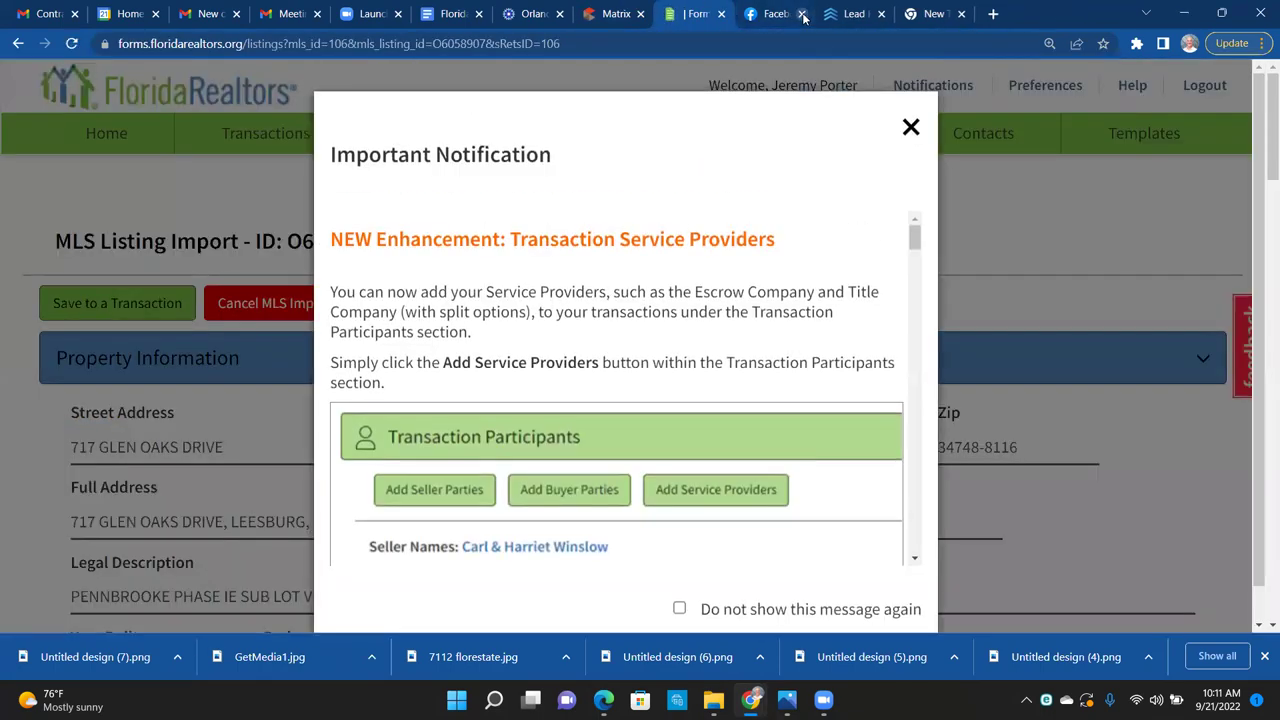
{"action": "left_click", "coordinate": [802, 14]}
{"action": "left_click", "coordinate": [802, 14]}
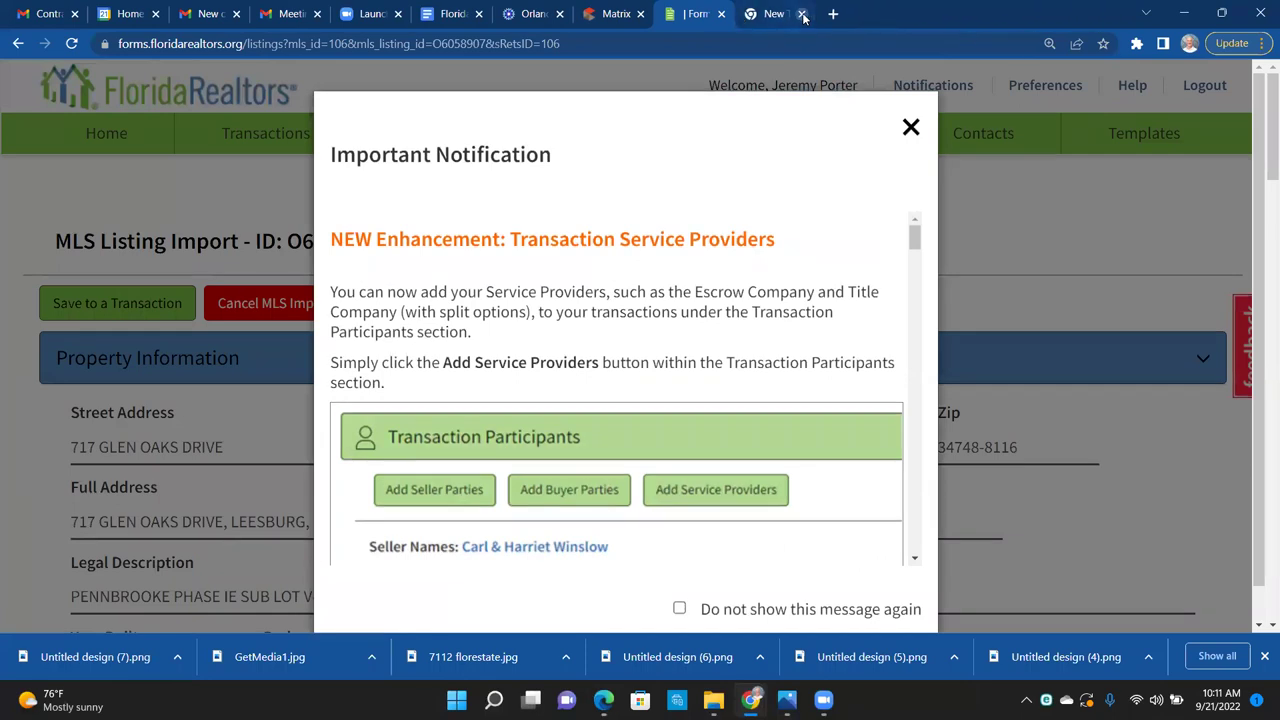
{"action": "left_click", "coordinate": [802, 14]}
{"action": "left_click", "coordinate": [911, 128]}
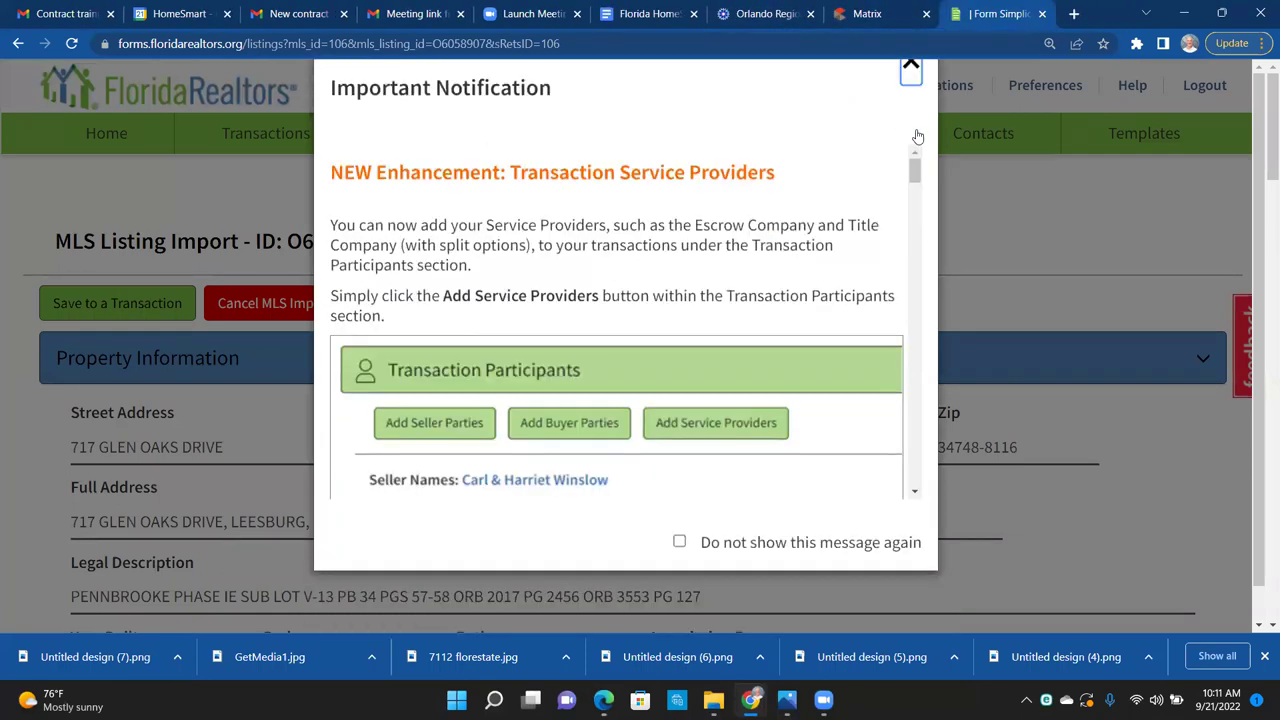
{"action": "left_click", "coordinate": [877, 12]}
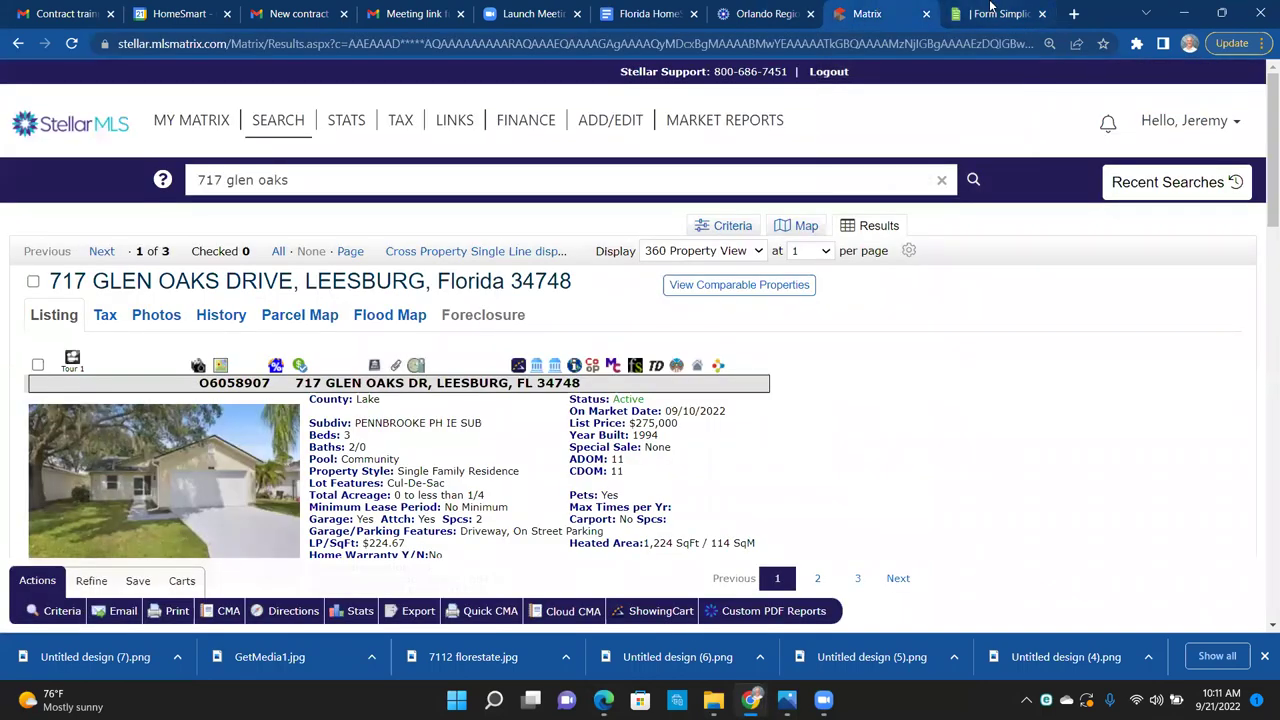
{"action": "left_click", "coordinate": [537, 366]}
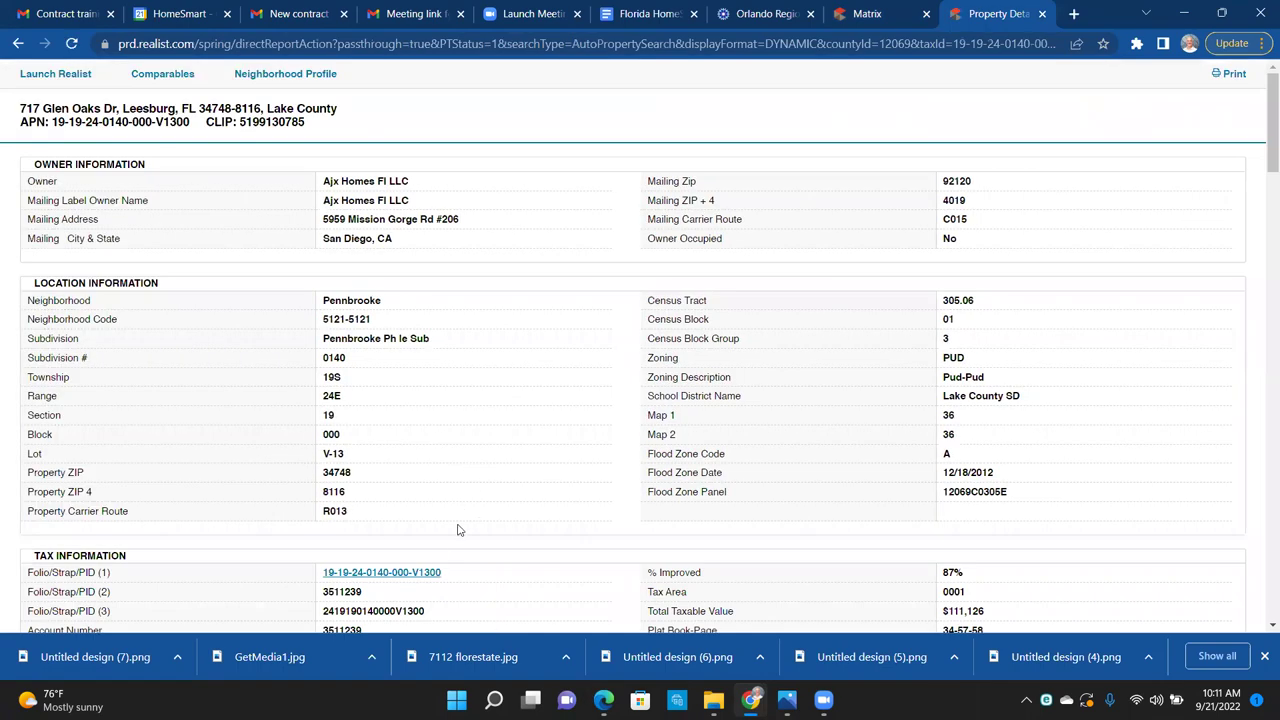
Step: Open the parcel's Lake County record card and search Windows for 'snip'
{"action": "left_click", "coordinate": [412, 575]}
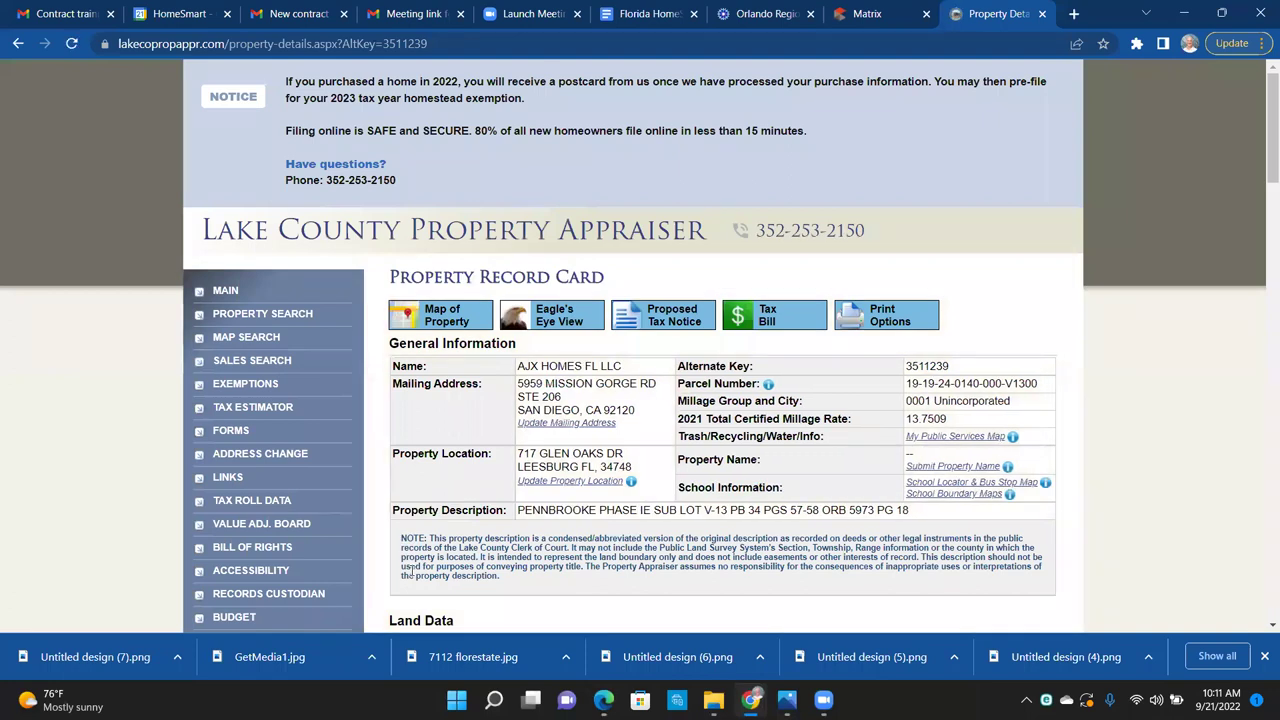
{"action": "left_click", "coordinate": [1264, 656]}
{"action": "left_click", "coordinate": [493, 700]}
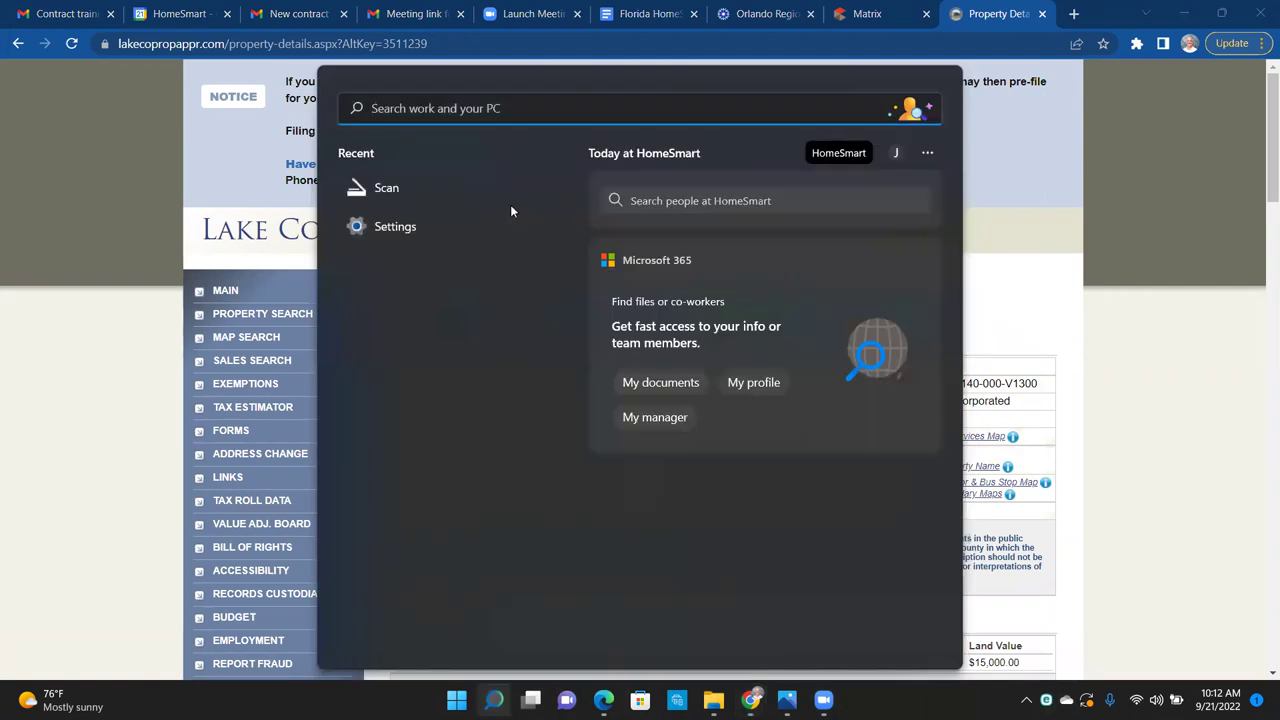
{"action": "type", "text": "snip"}
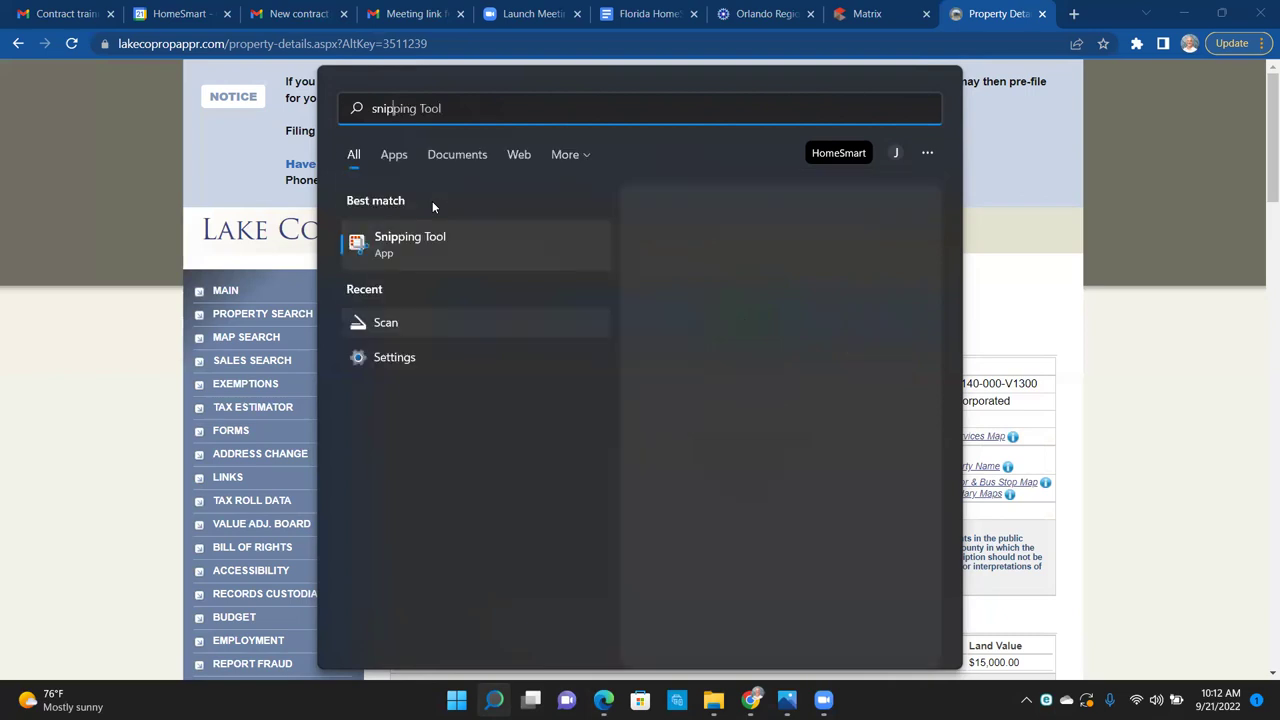
Step: Snip the record card's General Information and property description area, then minimize Snipping Tool
{"action": "key", "text": "Return"}
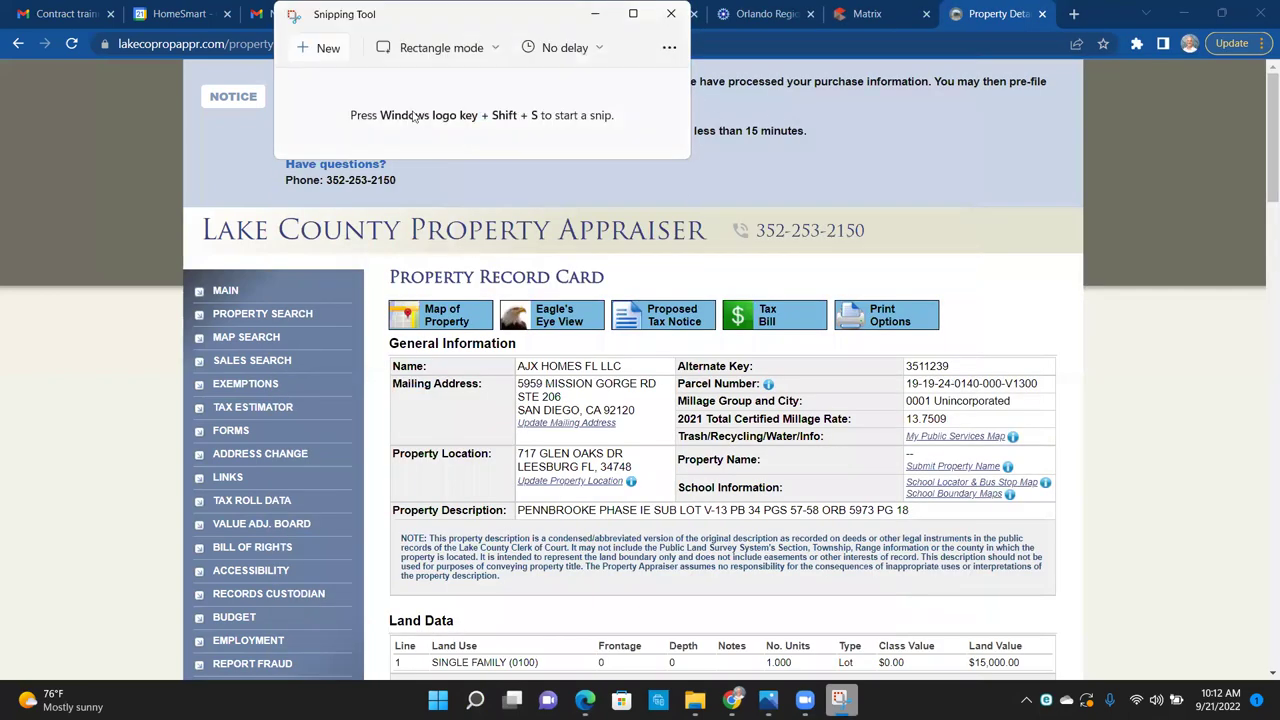
{"action": "left_click", "coordinate": [328, 48]}
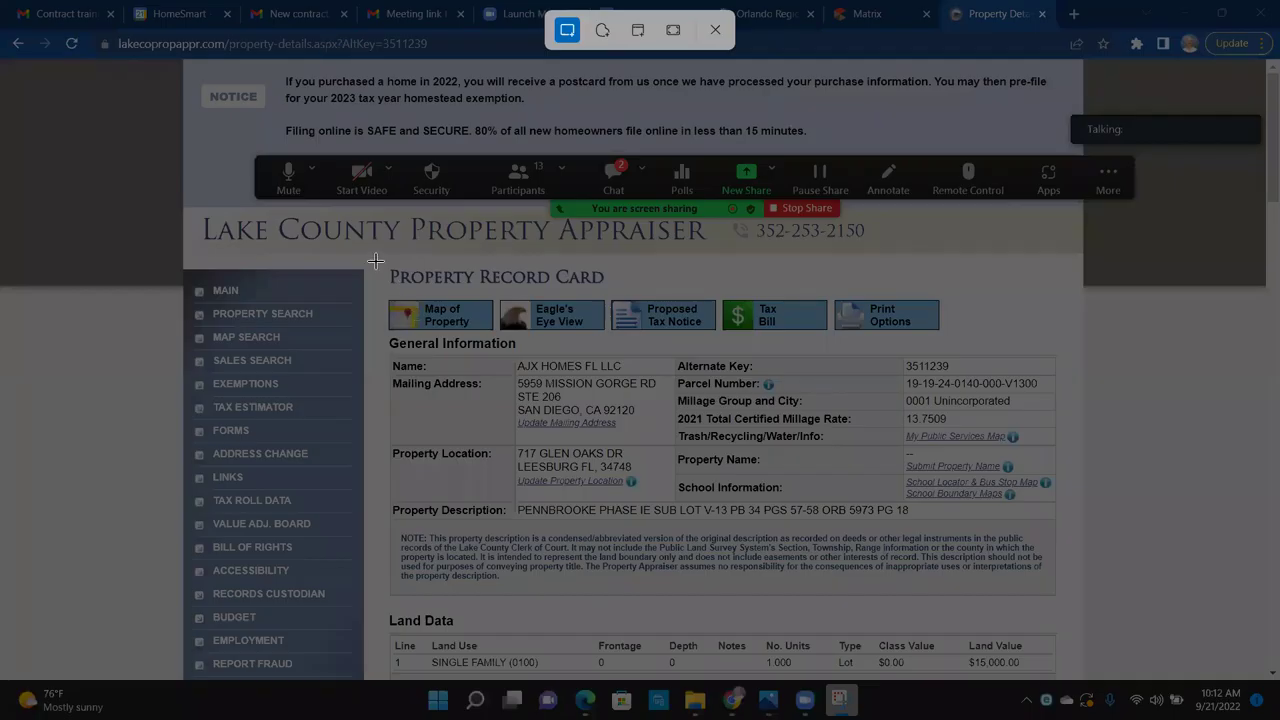
{"action": "left_click_drag", "start_coordinate": [376, 262], "coordinate": [1070, 615]}
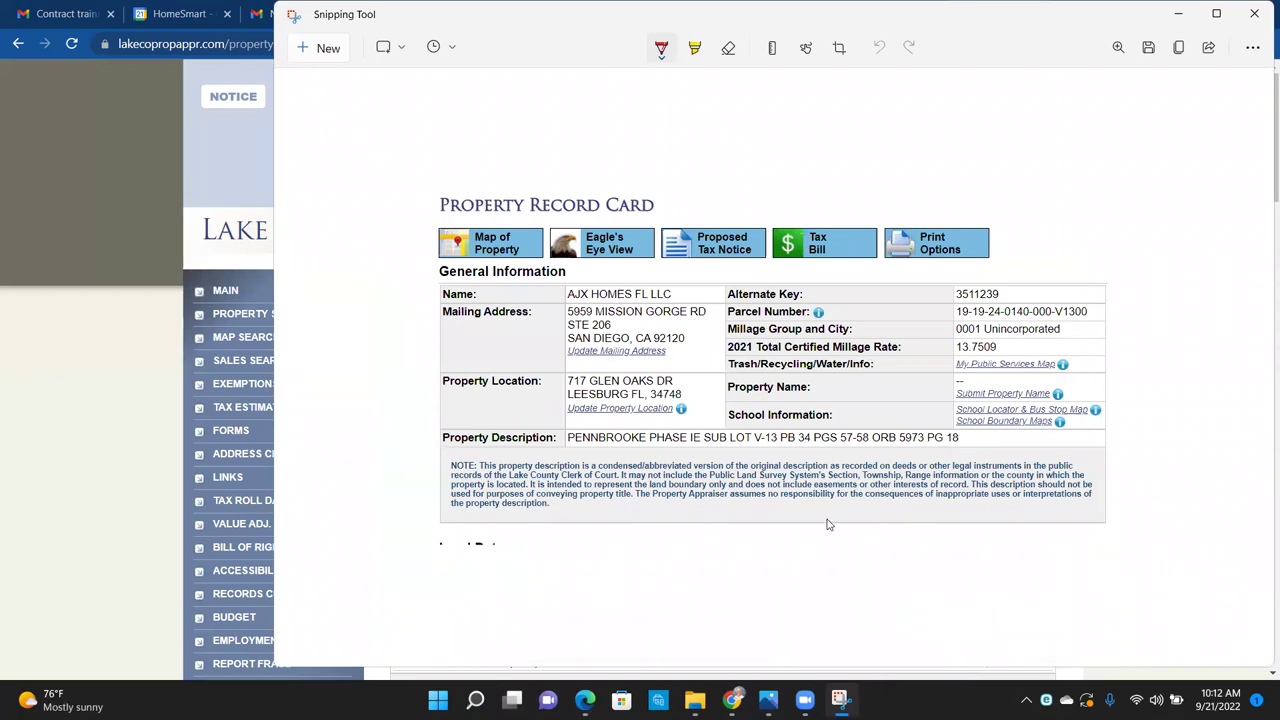
{"action": "left_click", "coordinate": [1178, 13]}
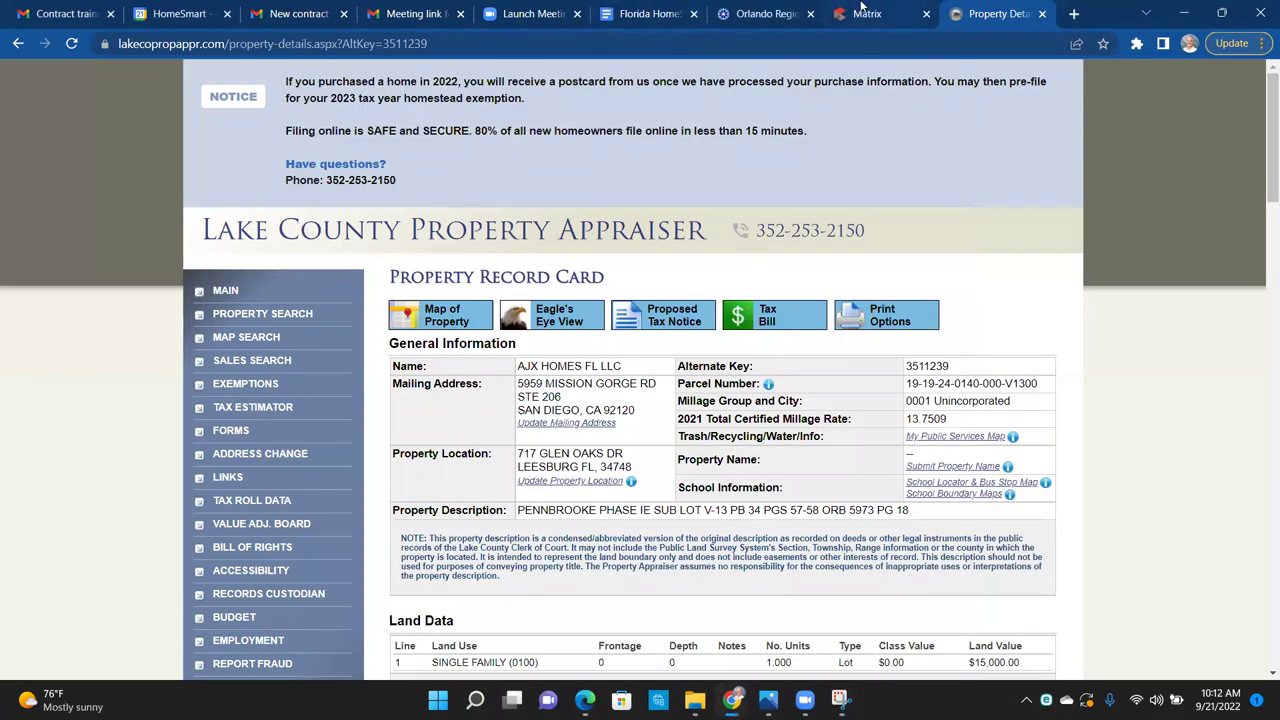
Step: Send the Matrix listing into Form Simplicity and dismiss the important notification
{"action": "left_click", "coordinate": [862, 8]}
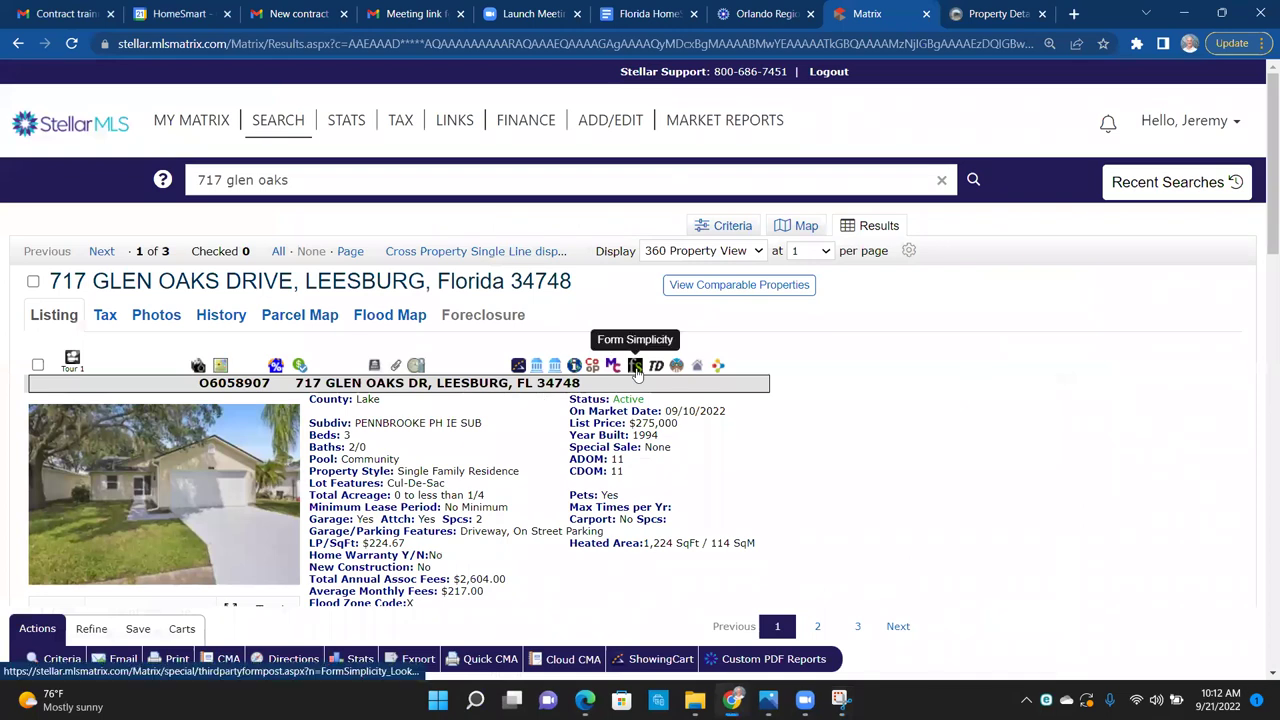
{"action": "left_click", "coordinate": [636, 368]}
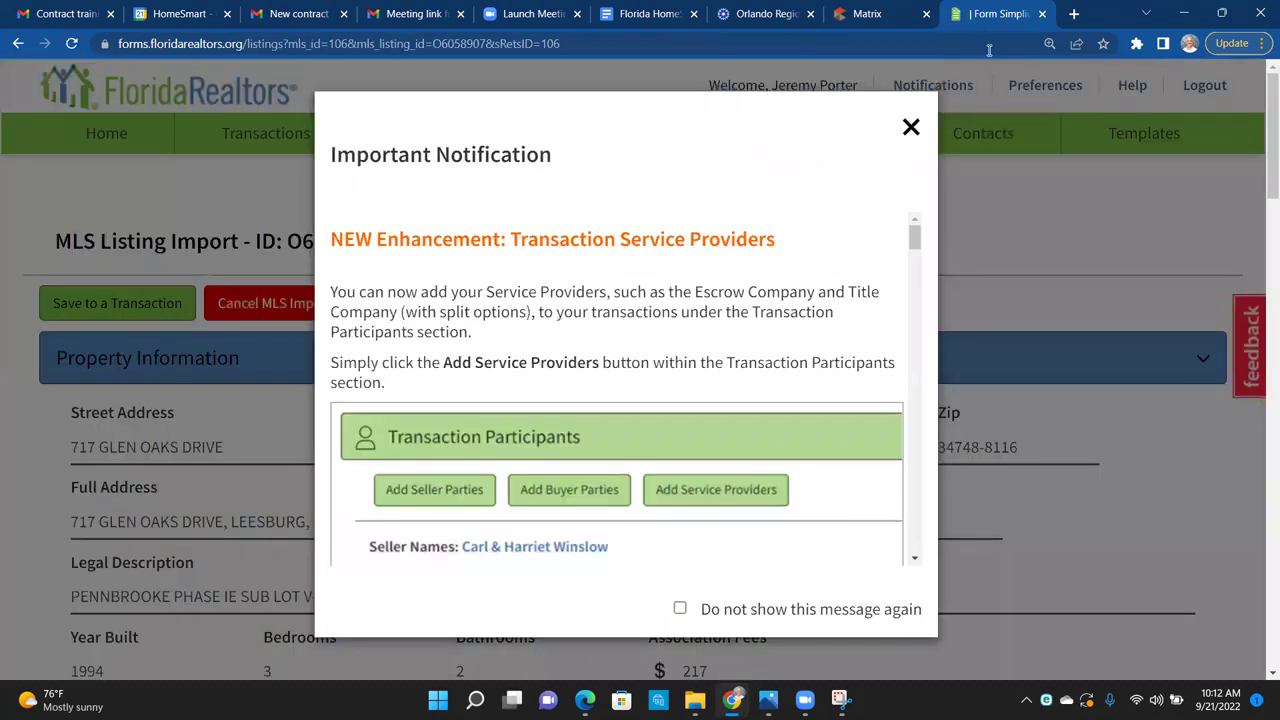
{"action": "left_click", "coordinate": [911, 128]}
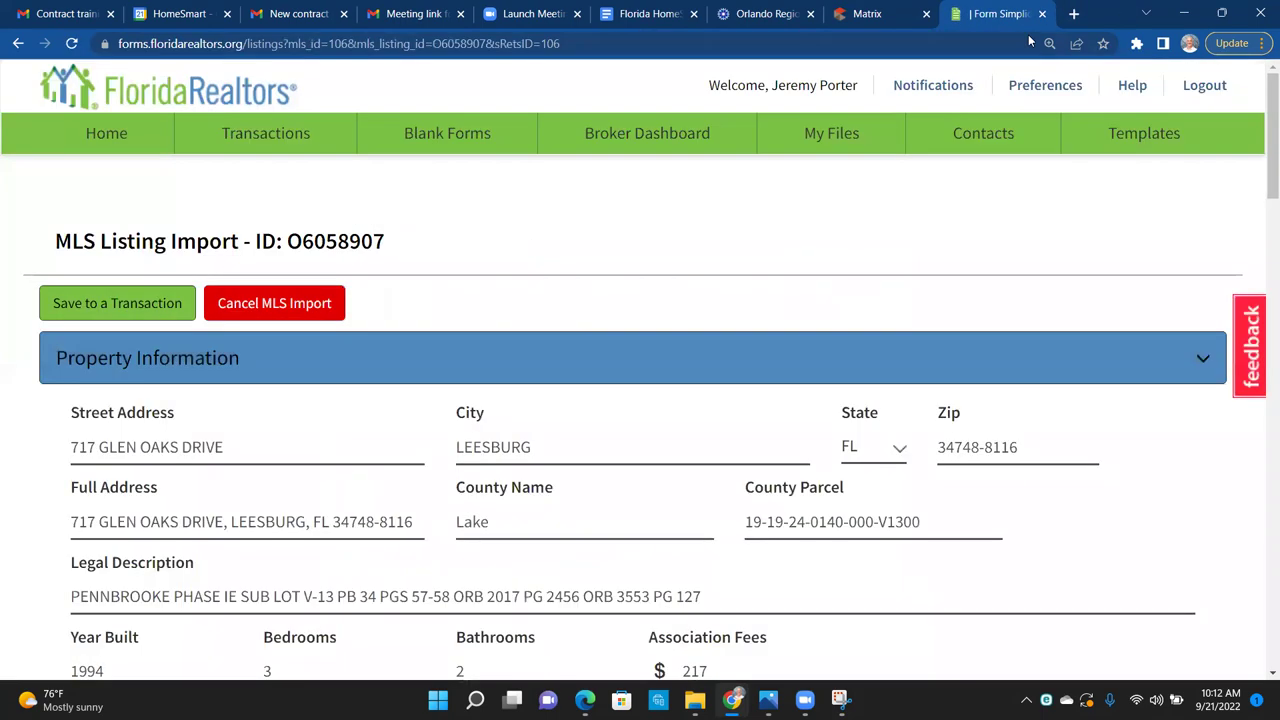
Step: Snap Form Simplicity to the left half and the record card capture to the right
{"action": "key", "text": "super+Left"}
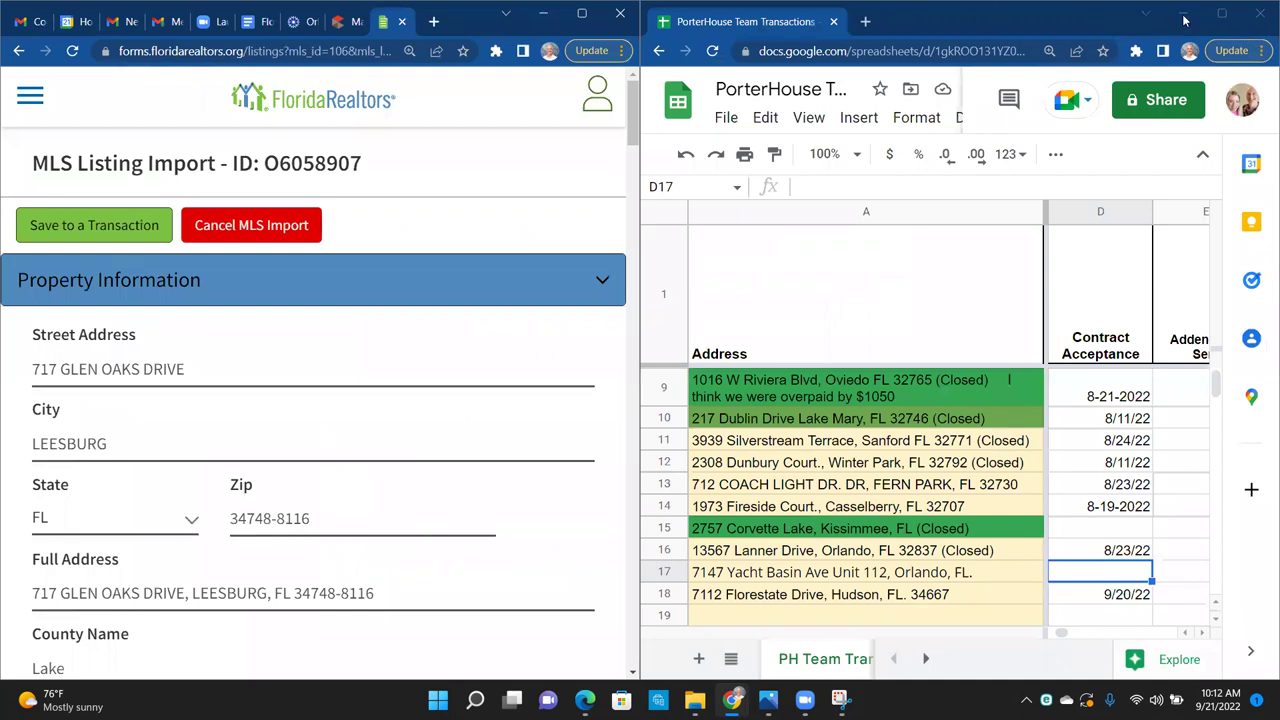
{"action": "left_click", "coordinate": [1183, 14]}
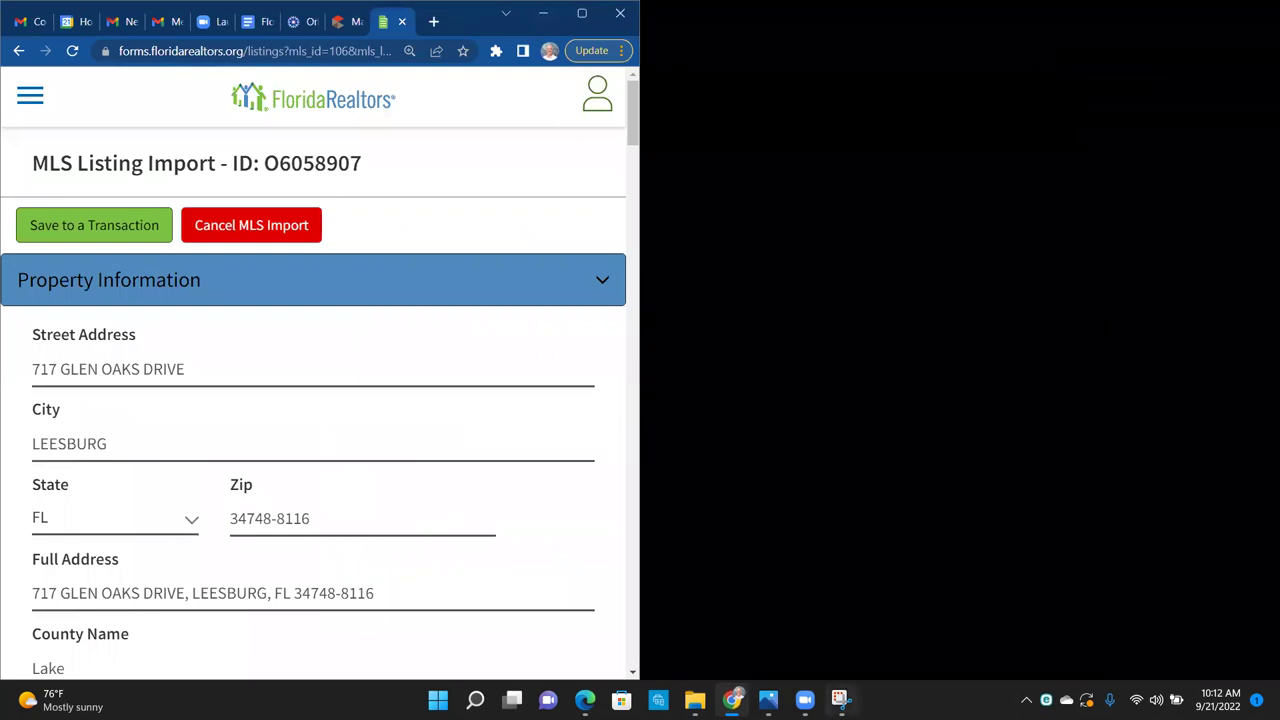
{"action": "left_click", "coordinate": [840, 699]}
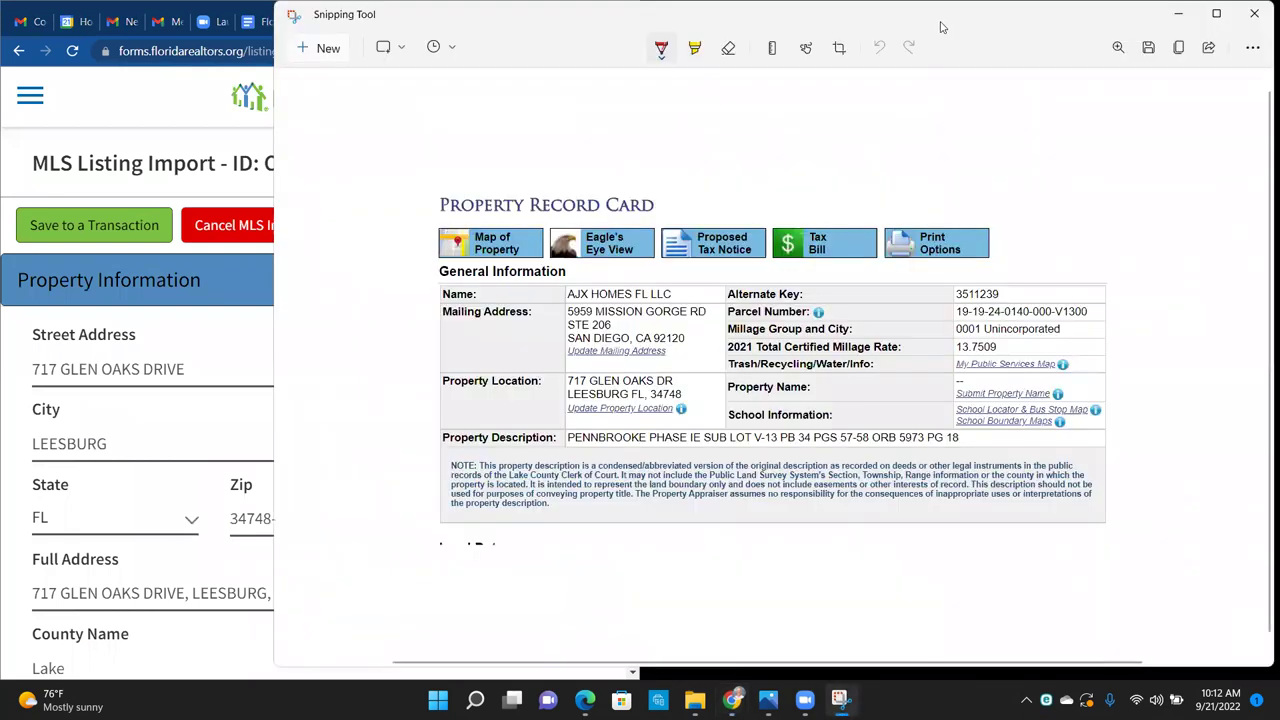
{"action": "left_click_drag", "start_coordinate": [940, 27], "coordinate": [1263, 259]}
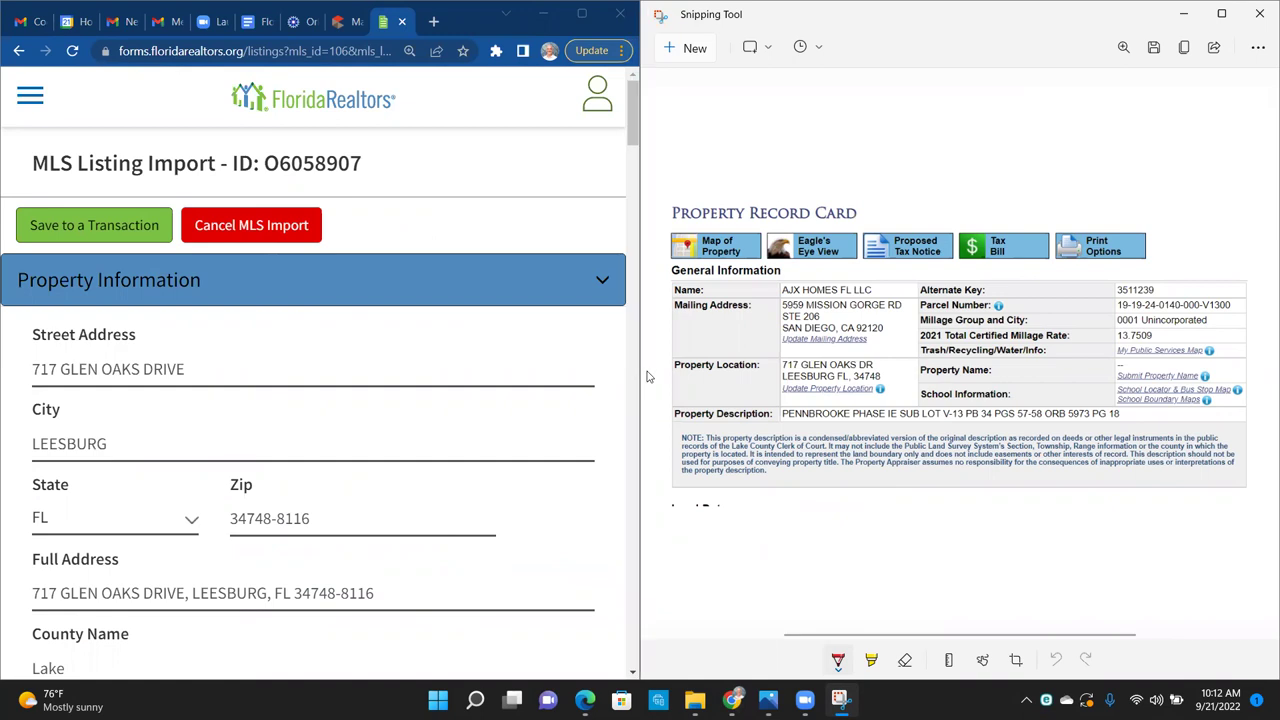
{"action": "left_click_drag", "start_coordinate": [629, 119], "coordinate": [643, 147]}
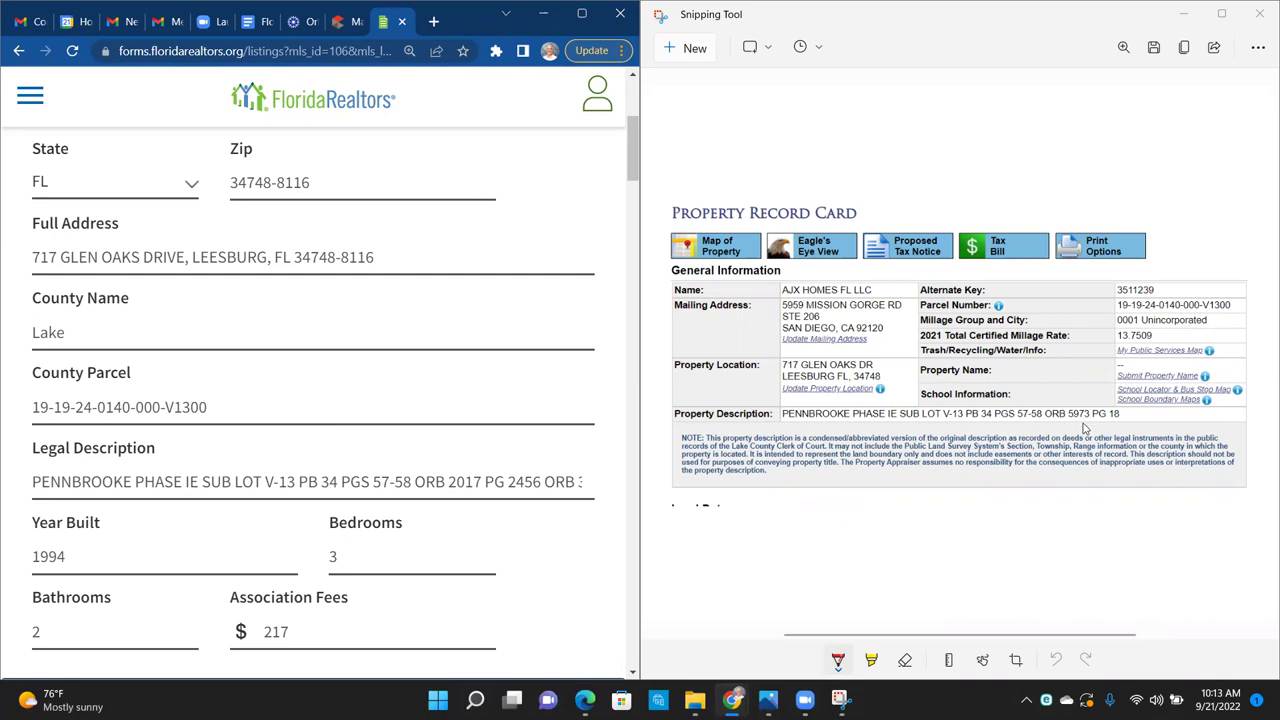
Step: Correct the end of the Legal Description so the final page reads PG 18
{"action": "left_click", "coordinate": [516, 484]}
{"action": "key", "text": "Right"}
{"action": "key", "text": "Right"}
{"action": "key", "text": "Right"}
{"action": "key", "text": "Right"}
{"action": "key", "text": "Right"}
{"action": "key", "text": "Right"}
{"action": "key", "text": "Right"}
{"action": "key", "text": "Right"}
{"action": "key", "text": "Right"}
{"action": "key", "text": "Right"}
{"action": "key", "text": "Right"}
{"action": "key", "text": "Right"}
{"action": "key", "text": "Right"}
{"action": "key", "text": "Right"}
{"action": "key", "text": "Right"}
{"action": "key", "text": "Right"}
{"action": "type", "text": "127"}
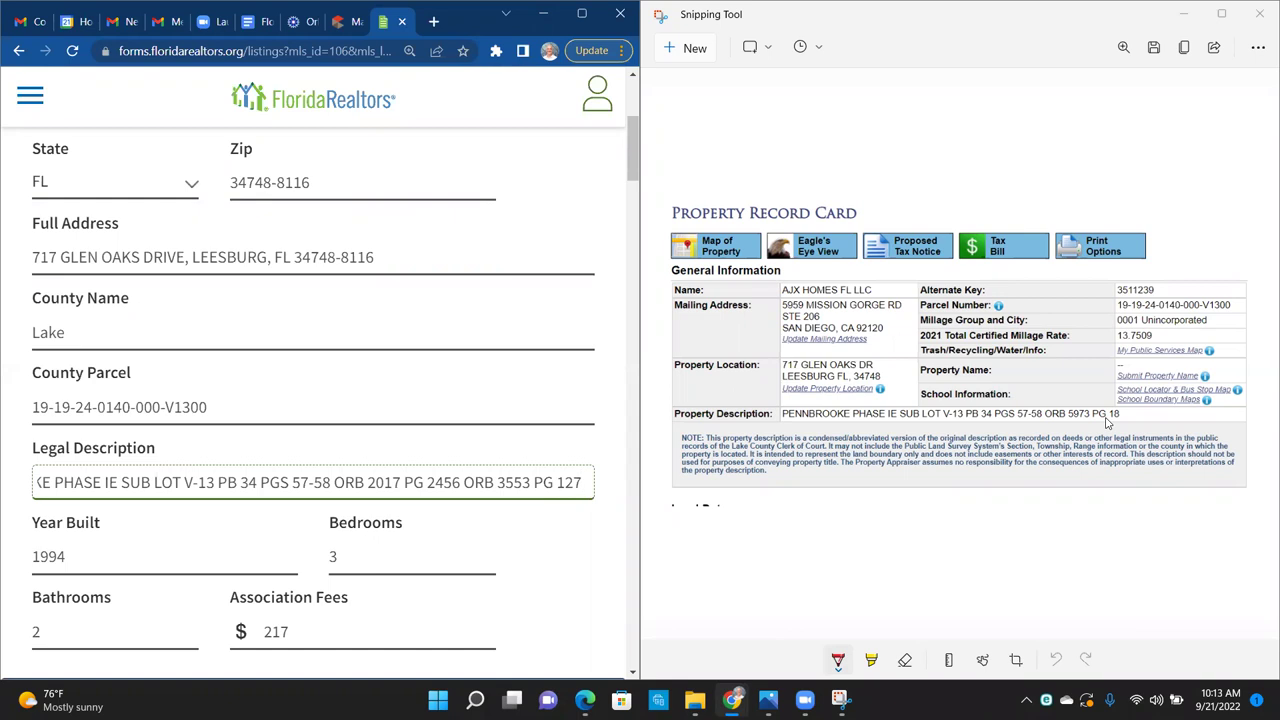
{"action": "left_click", "coordinate": [1140, 418]}
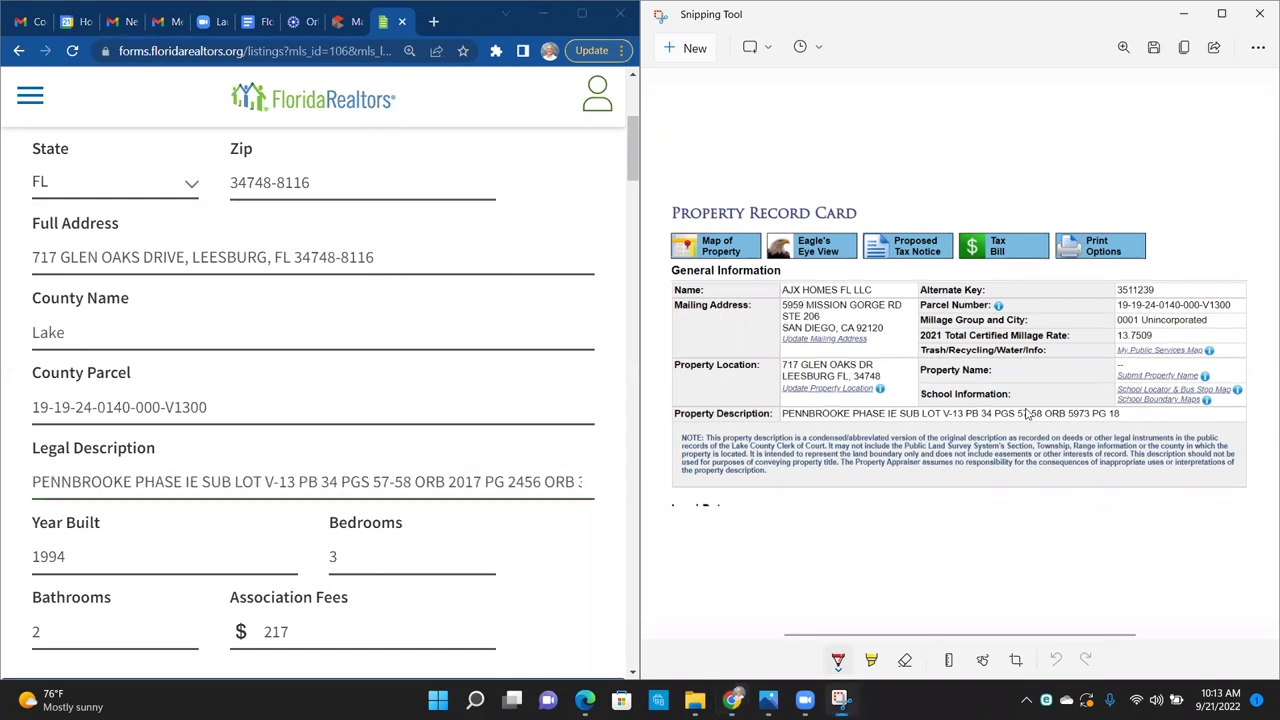
{"action": "left_click", "coordinate": [458, 483]}
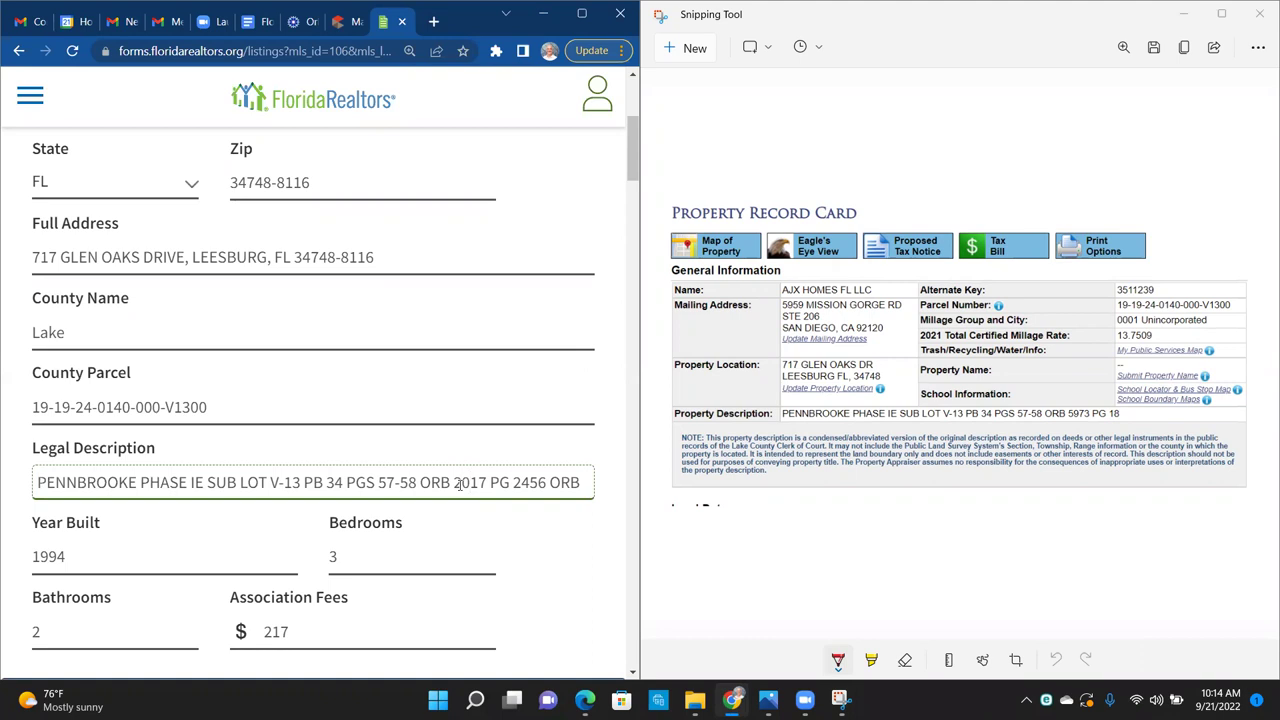
{"action": "key", "text": "Right"}
{"action": "key", "text": "Right"}
{"action": "key", "text": "Right"}
{"action": "key", "text": "Right"}
{"action": "key", "text": "Right"}
{"action": "key", "text": "Right"}
{"action": "key", "text": "Right"}
{"action": "key", "text": "Right"}
{"action": "key", "text": "Right"}
{"action": "key", "text": "Right"}
{"action": "key", "text": "Right"}
{"action": "key", "text": "Right"}
{"action": "key", "text": "Right"}
{"action": "key", "text": "Right"}
{"action": "key", "text": "Right"}
{"action": "key", "text": "Right"}
{"action": "key", "text": "Right"}
{"action": "key", "text": "Right"}
{"action": "key", "text": "Right"}
{"action": "key", "text": "Right"}
{"action": "key", "text": "Right"}
{"action": "key", "text": "Right"}
{"action": "key", "text": "BackSpace"}
{"action": "key", "text": "BackSpace"}
{"action": "key", "text": "BackSpace"}
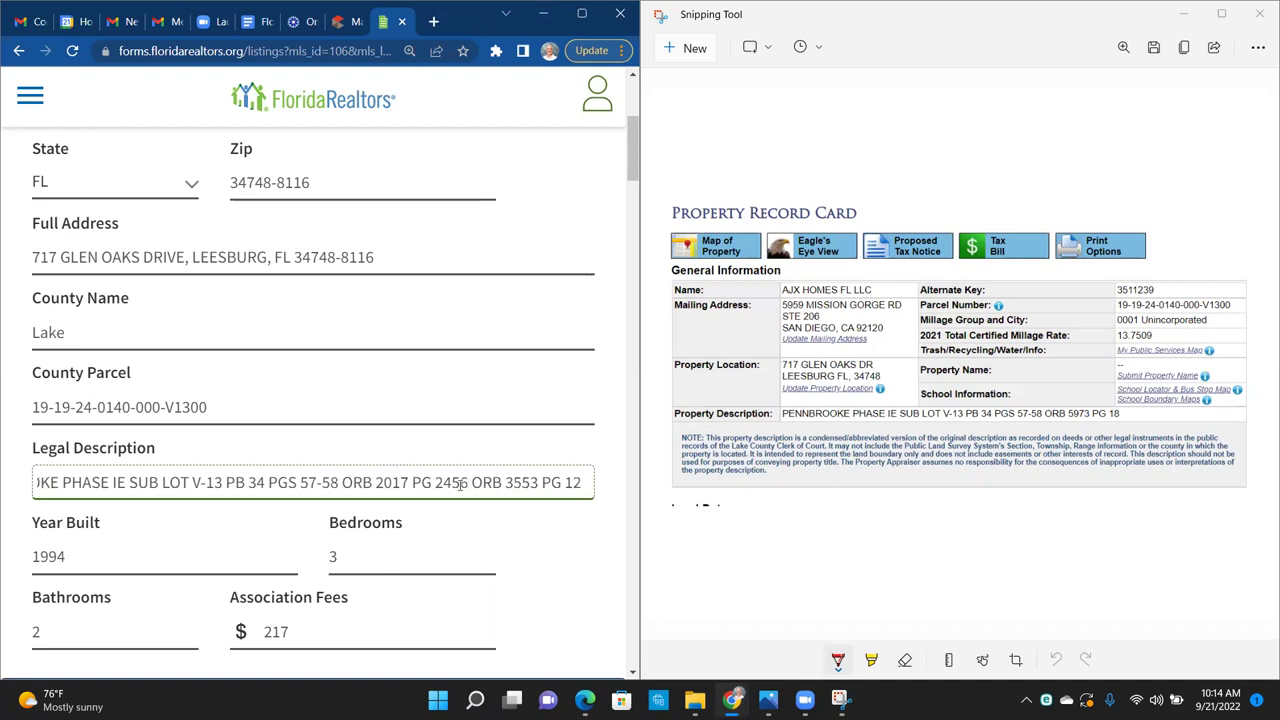
{"action": "type", "text": "18"}
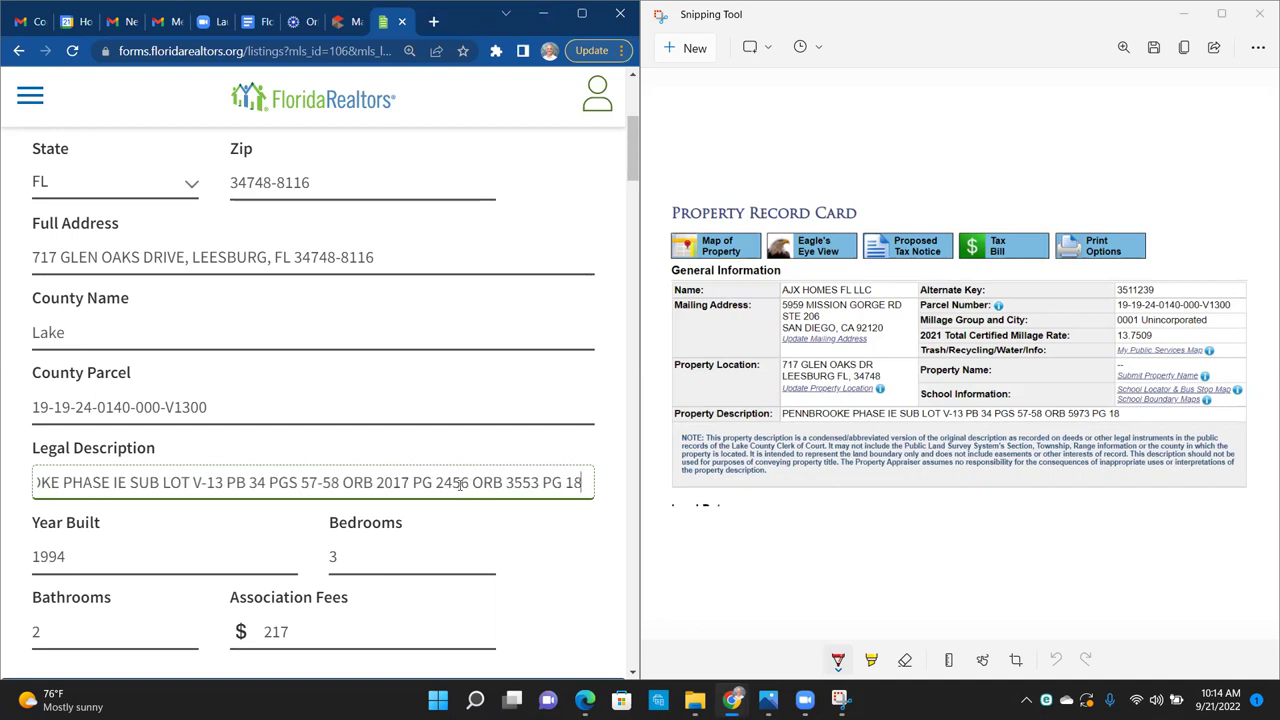
Step: Replace the Legal Description's old book number 3553 with 5973
{"action": "left_click", "coordinate": [480, 484]}
{"action": "key", "text": "Right"}
{"action": "key", "text": "Right"}
{"action": "key", "text": "Right"}
{"action": "key", "text": "Right"}
{"action": "key", "text": "Right"}
{"action": "key", "text": "Right"}
{"action": "key", "text": "Right"}
{"action": "key", "text": "Right"}
{"action": "key", "text": "Right"}
{"action": "key", "text": "Right"}
{"action": "key", "text": "Right"}
{"action": "key", "text": "Right"}
{"action": "key", "text": "Right"}
{"action": "key", "text": "Right"}
{"action": "key", "text": "Right"}
{"action": "key", "text": "Right"}
{"action": "key", "text": "Right"}
{"action": "key", "text": "Right"}
{"action": "key", "text": "Right"}
{"action": "key", "text": "Right"}
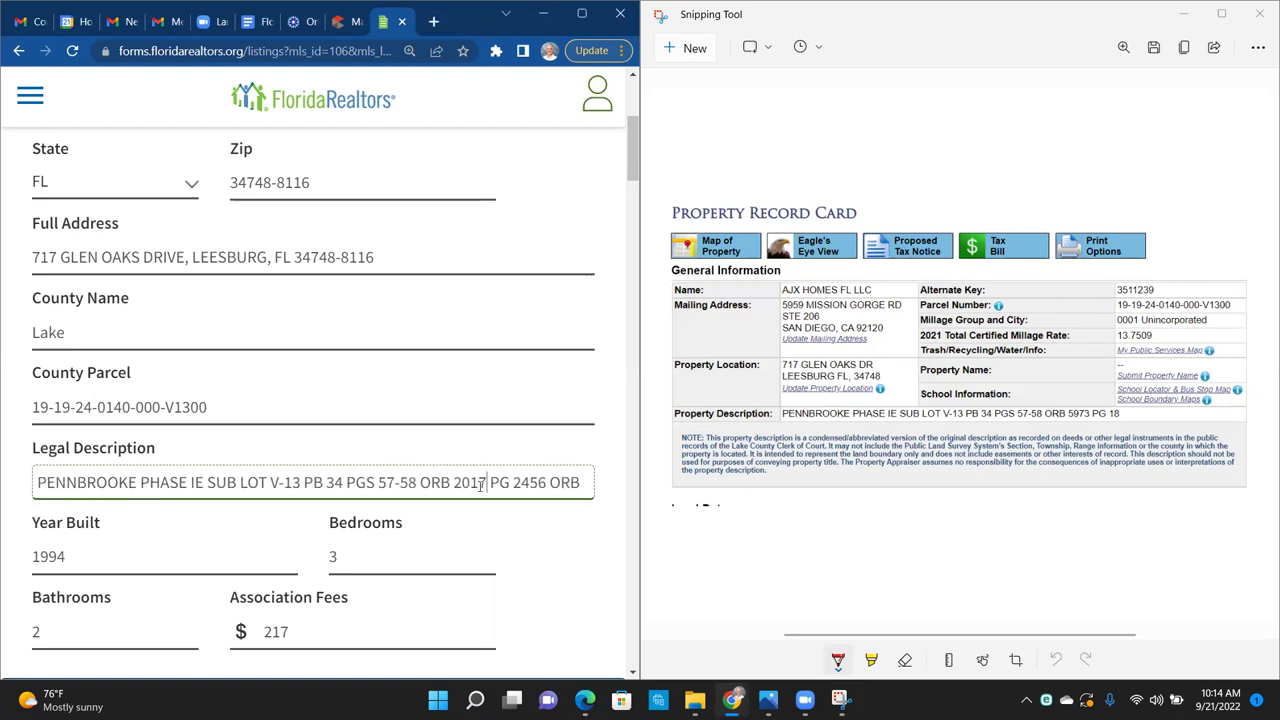
{"action": "key", "text": "Left"}
{"action": "key", "text": "Left"}
{"action": "key", "text": "Left"}
{"action": "key", "text": "Left"}
{"action": "key", "text": "Left"}
{"action": "key", "text": "Left"}
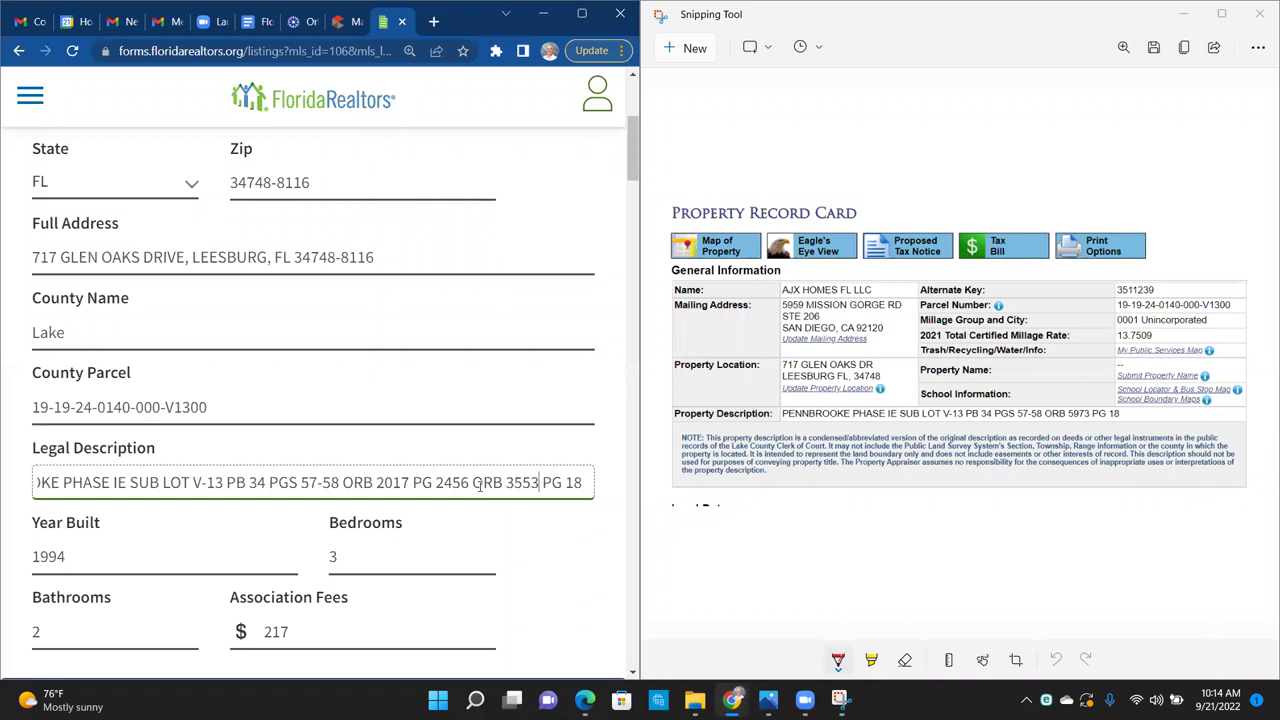
{"action": "key", "text": "Left"}
{"action": "key", "text": "Left"}
{"action": "key", "text": "Left"}
{"action": "key", "text": "Left"}
{"action": "key", "text": "shift+Right"}
{"action": "key", "text": "shift+Right"}
{"action": "key", "text": "shift+Right"}
{"action": "key", "text": "shift+Right"}
{"action": "type", "text": "5973"}
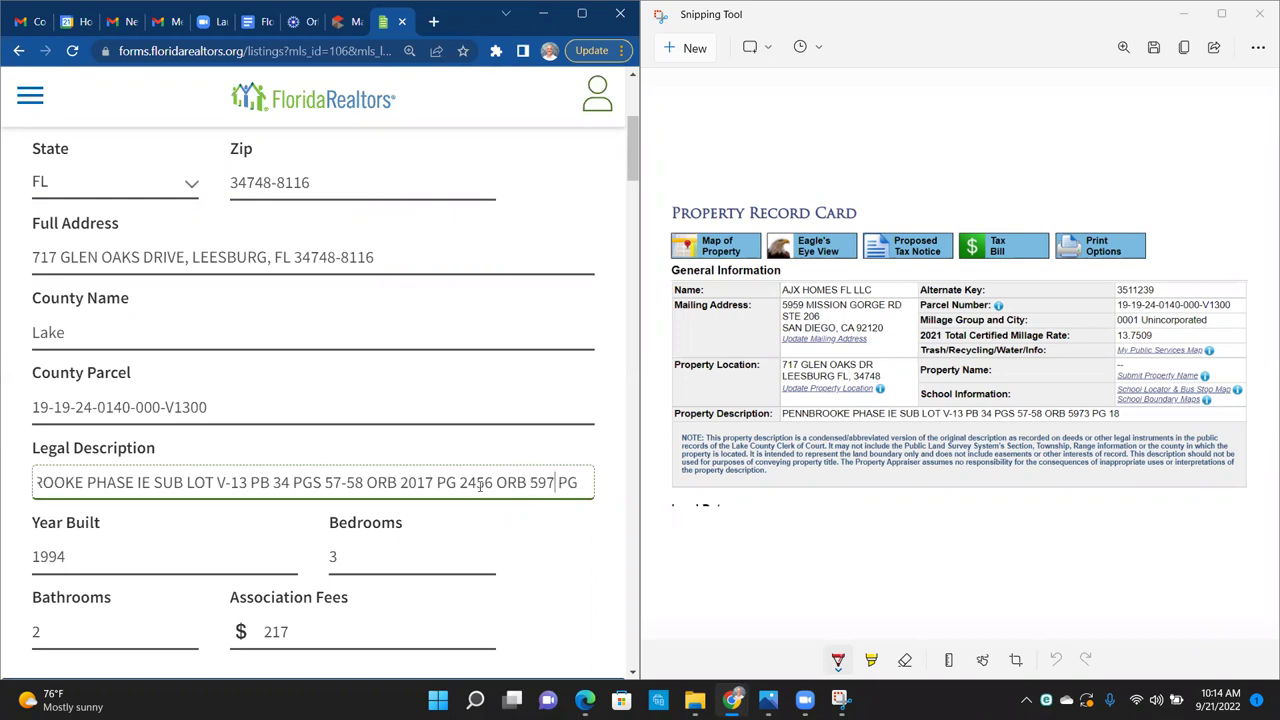
Step: Delete the outdated ORB 2017 PG 2456 reference and the extra space before ORB 5973
{"action": "key", "text": "Left"}
{"action": "key", "text": "Left"}
{"action": "key", "text": "Left"}
{"action": "key", "text": "Left"}
{"action": "key", "text": "Left"}
{"action": "key", "text": "Left"}
{"action": "key", "text": "Left"}
{"action": "key", "text": "Left"}
{"action": "key", "text": "Left"}
{"action": "key", "text": "Left"}
{"action": "key", "text": "Left"}
{"action": "key", "text": "Left"}
{"action": "key", "text": "Left"}
{"action": "key", "text": "Left"}
{"action": "key", "text": "Left"}
{"action": "key", "text": "Left"}
{"action": "key", "text": "Left"}
{"action": "key", "text": "Left"}
{"action": "key", "text": "Left"}
{"action": "key", "text": "Left"}
{"action": "key", "text": "Left"}
{"action": "key", "text": "Left"}
{"action": "key", "text": "Left"}
{"action": "key", "text": "Left"}
{"action": "key", "text": "Left"}
{"action": "key", "text": "Left"}
{"action": "key", "text": "shift+Right"}
{"action": "key", "text": "shift+Right"}
{"action": "key", "text": "shift+Right"}
{"action": "key", "text": "shift+Right"}
{"action": "key", "text": "shift+Right"}
{"action": "key", "text": "shift+Right"}
{"action": "key", "text": "shift+Right"}
{"action": "key", "text": "shift+Right"}
{"action": "key", "text": "shift+Right"}
{"action": "key", "text": "shift+Right"}
{"action": "key", "text": "shift+Right"}
{"action": "key", "text": "shift+Right"}
{"action": "key", "text": "shift+Right"}
{"action": "key", "text": "shift+Right"}
{"action": "key", "text": "shift+Right"}
{"action": "key", "text": "shift+Right"}
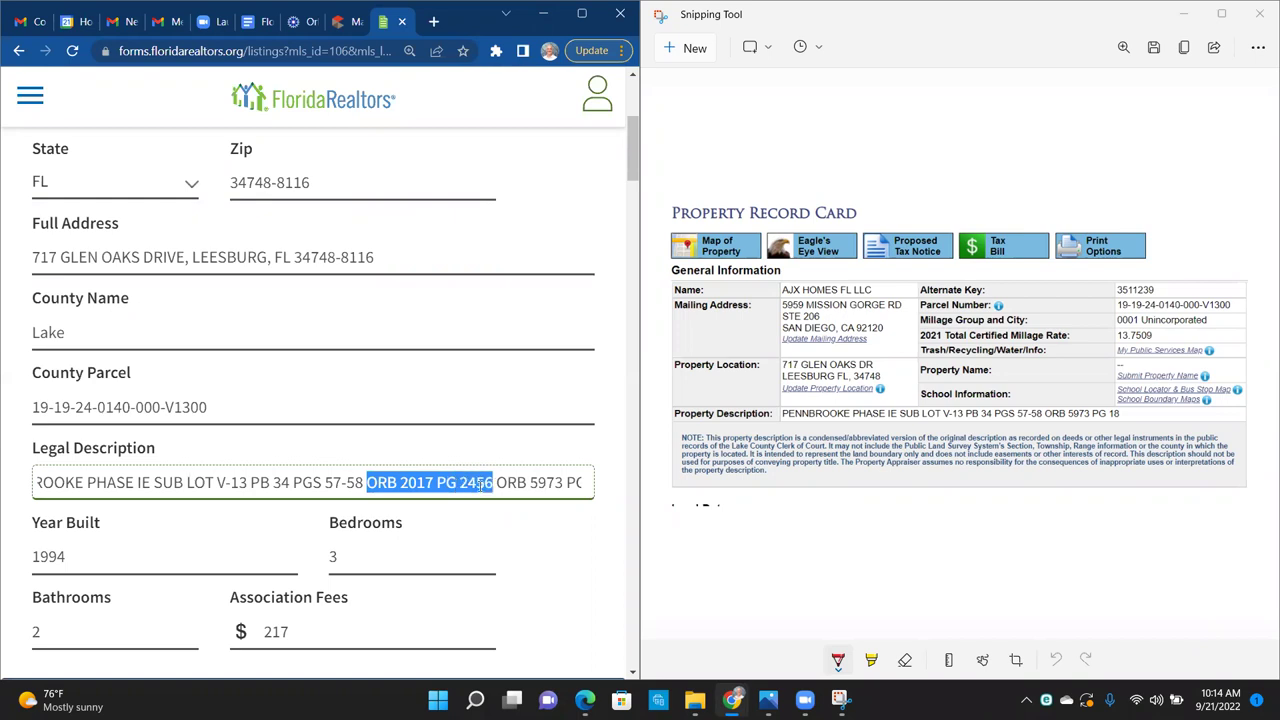
{"action": "key", "text": "Delete"}
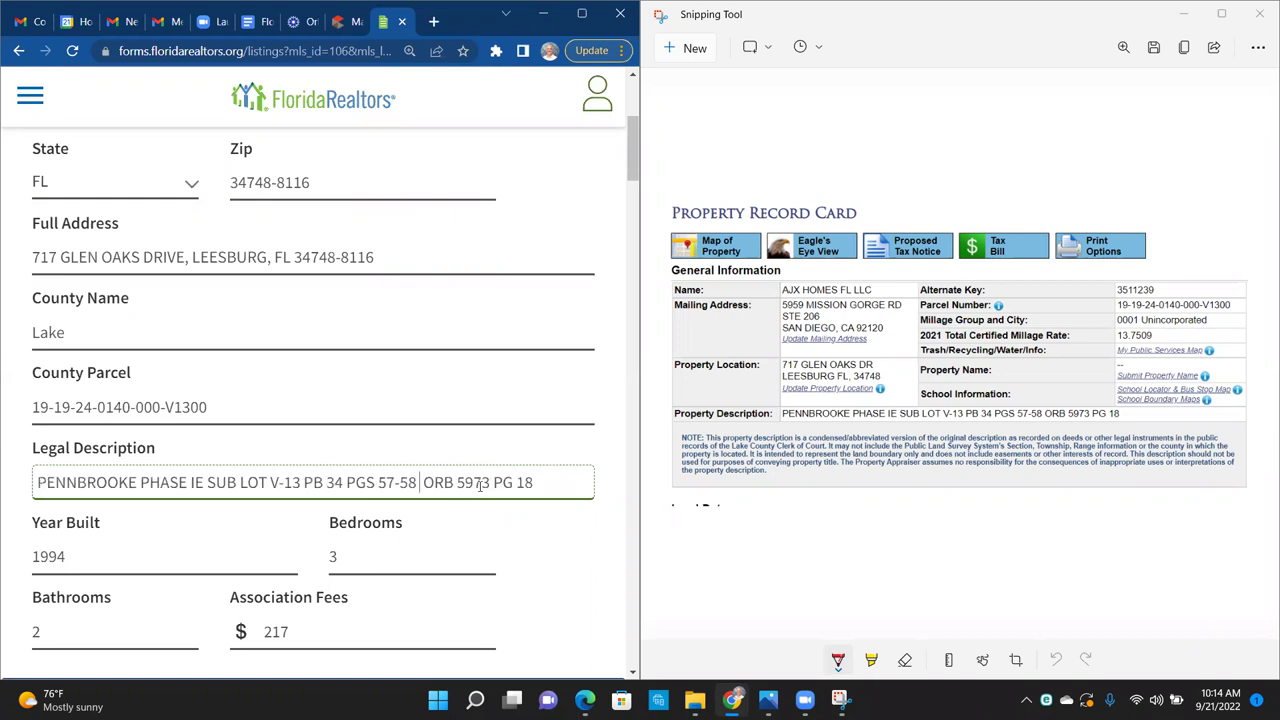
{"action": "key", "text": "Delete"}
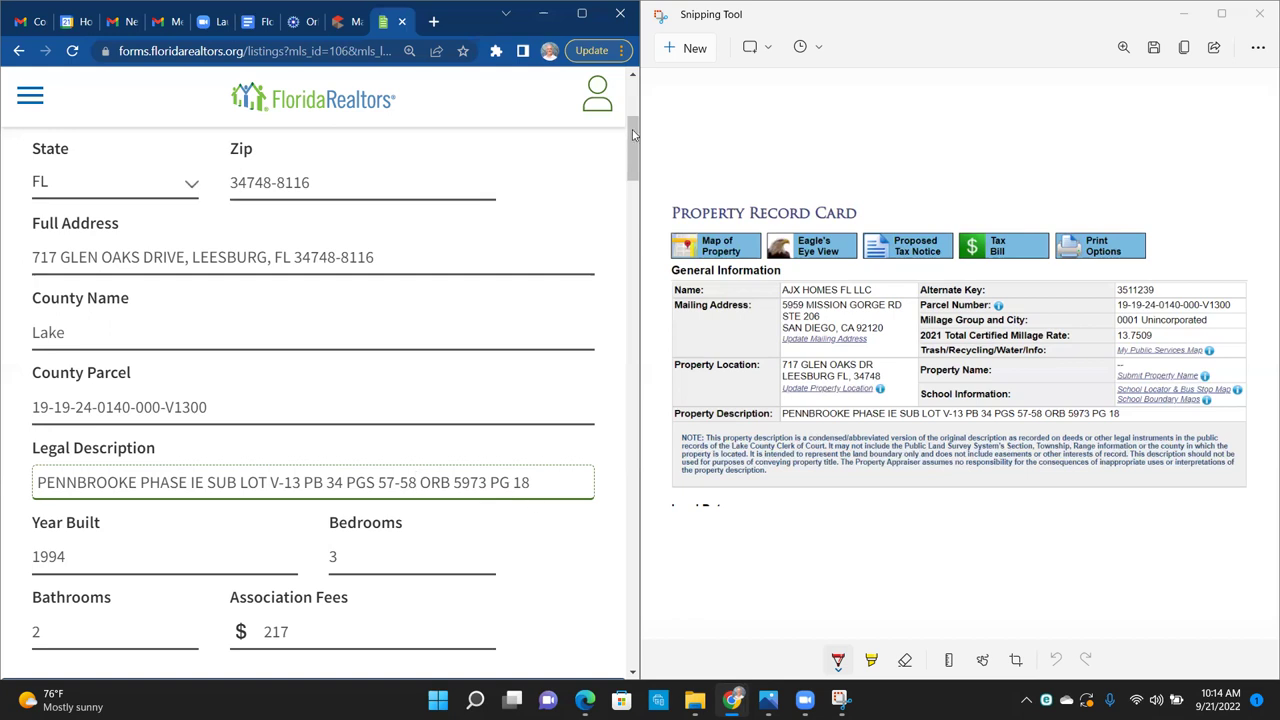
Step: Enter 'AJX Homes FL LLC' in the Seller/Landlord Names field
{"action": "scroll", "coordinate": [631, 140], "scroll_direction": "down", "scroll_amount": 2}
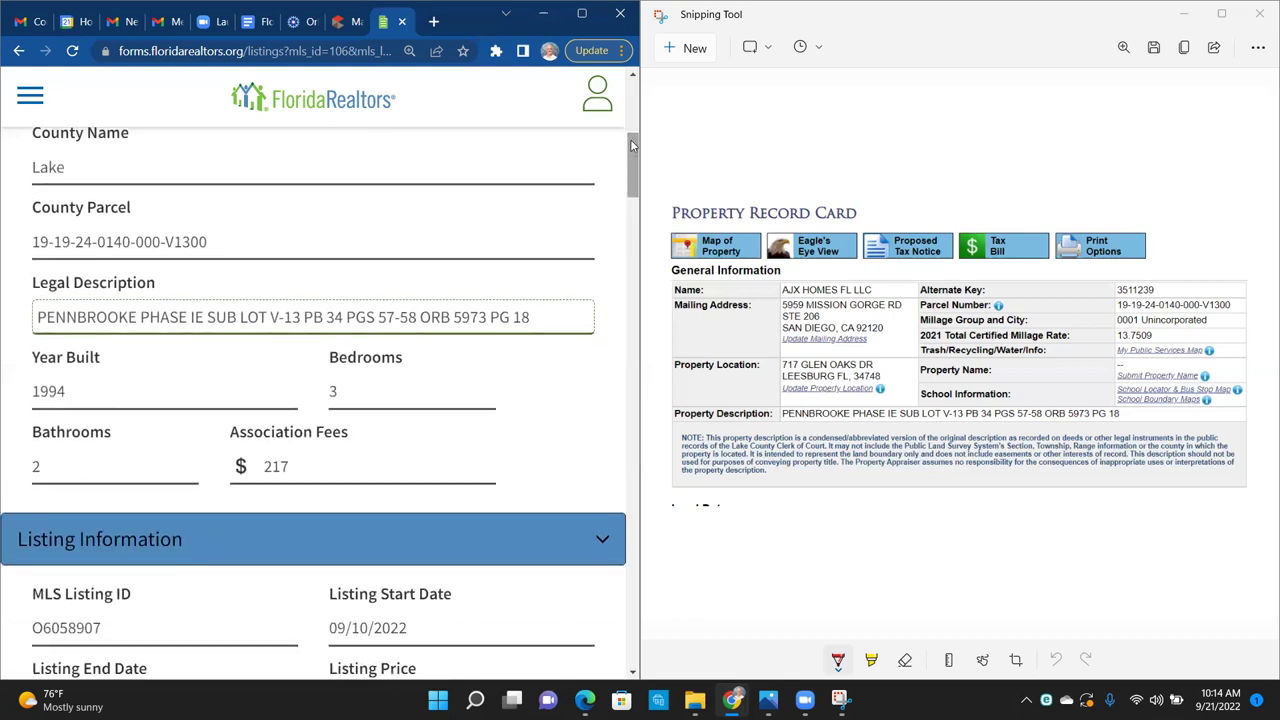
{"action": "key", "text": "alt+Tab"}
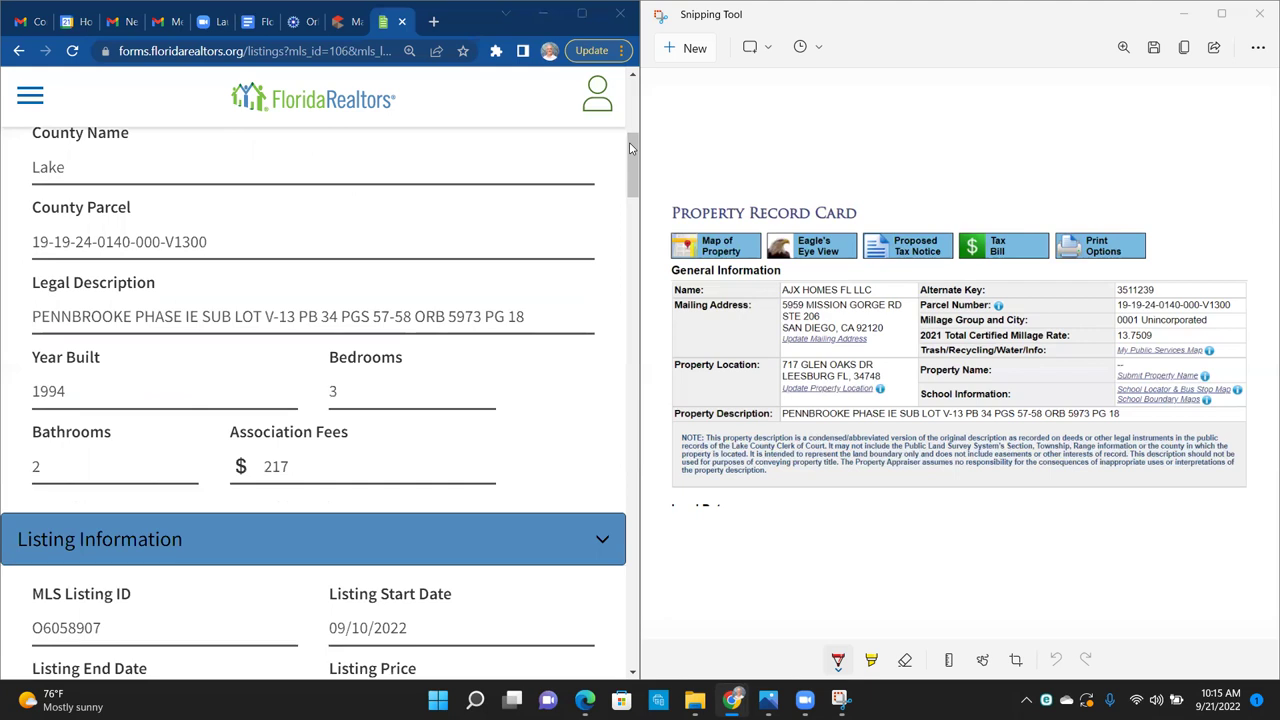
{"action": "left_click", "coordinate": [633, 249]}
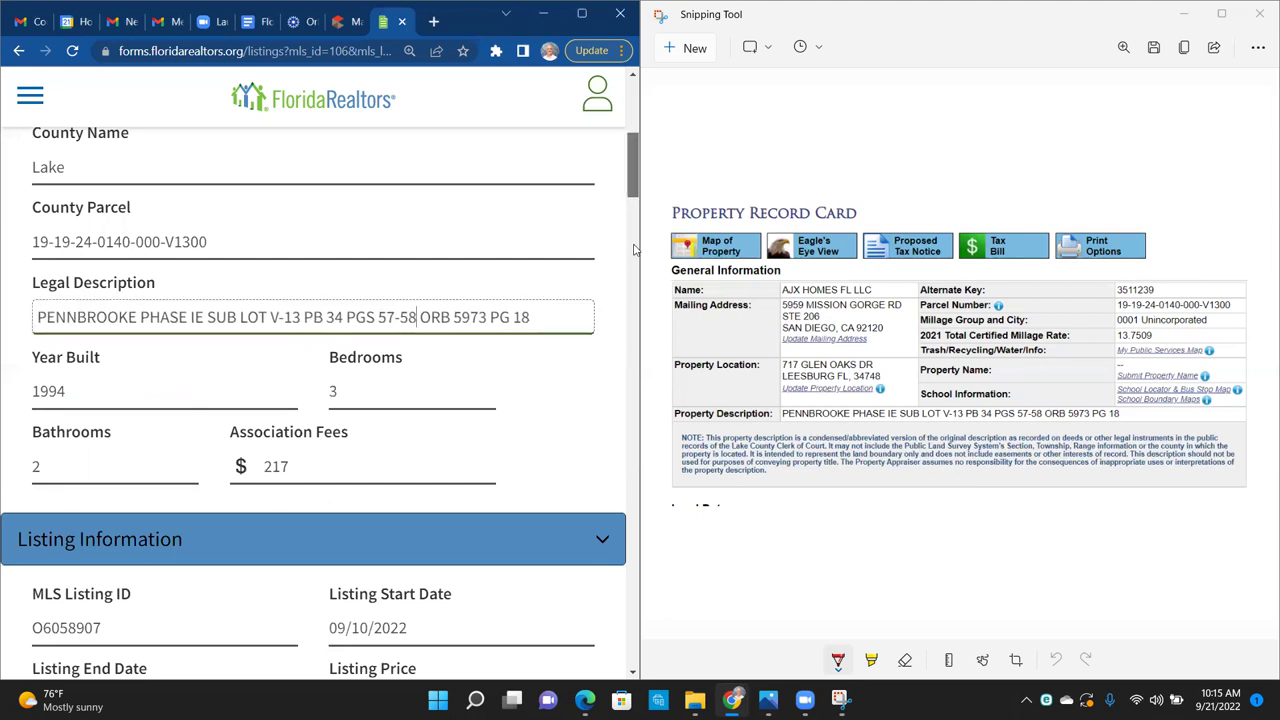
{"action": "scroll", "coordinate": [633, 249], "scroll_direction": "down", "scroll_amount": 2}
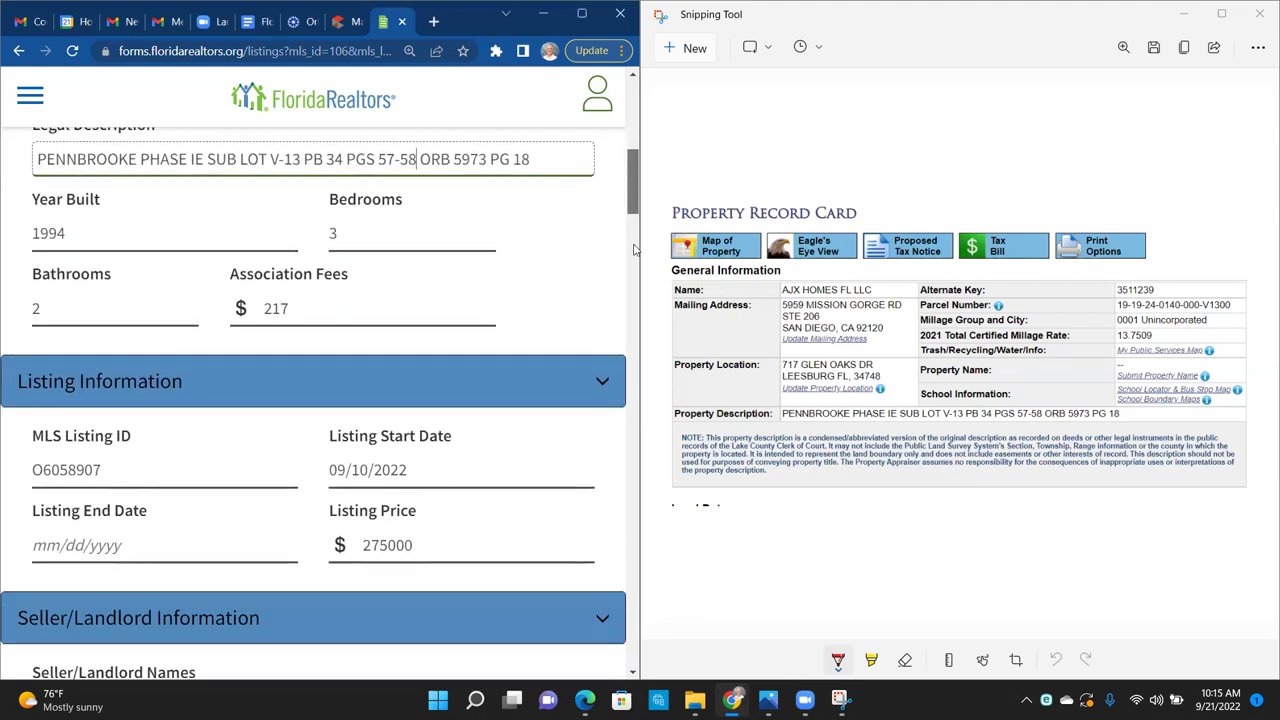
{"action": "scroll", "coordinate": [633, 249], "scroll_direction": "down", "scroll_amount": 2}
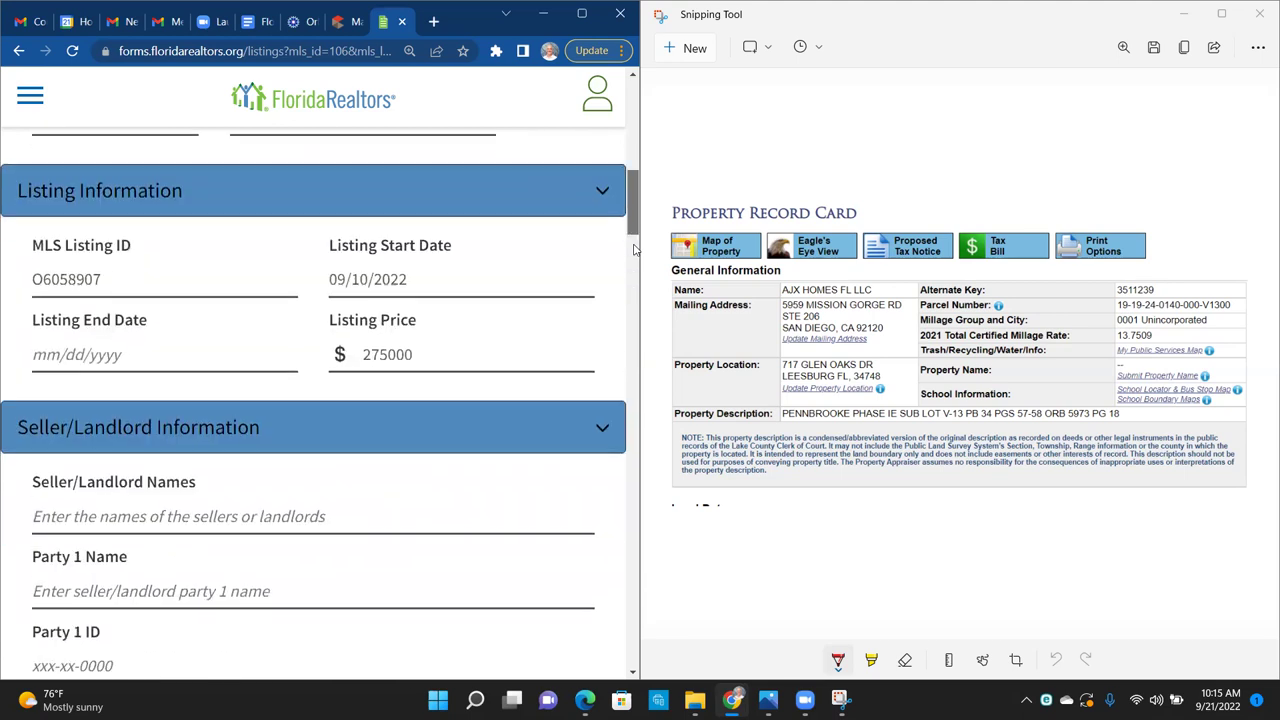
{"action": "scroll", "coordinate": [633, 249], "scroll_direction": "up", "scroll_amount": 1}
{"action": "scroll", "coordinate": [633, 249], "scroll_direction": "down", "scroll_amount": 1}
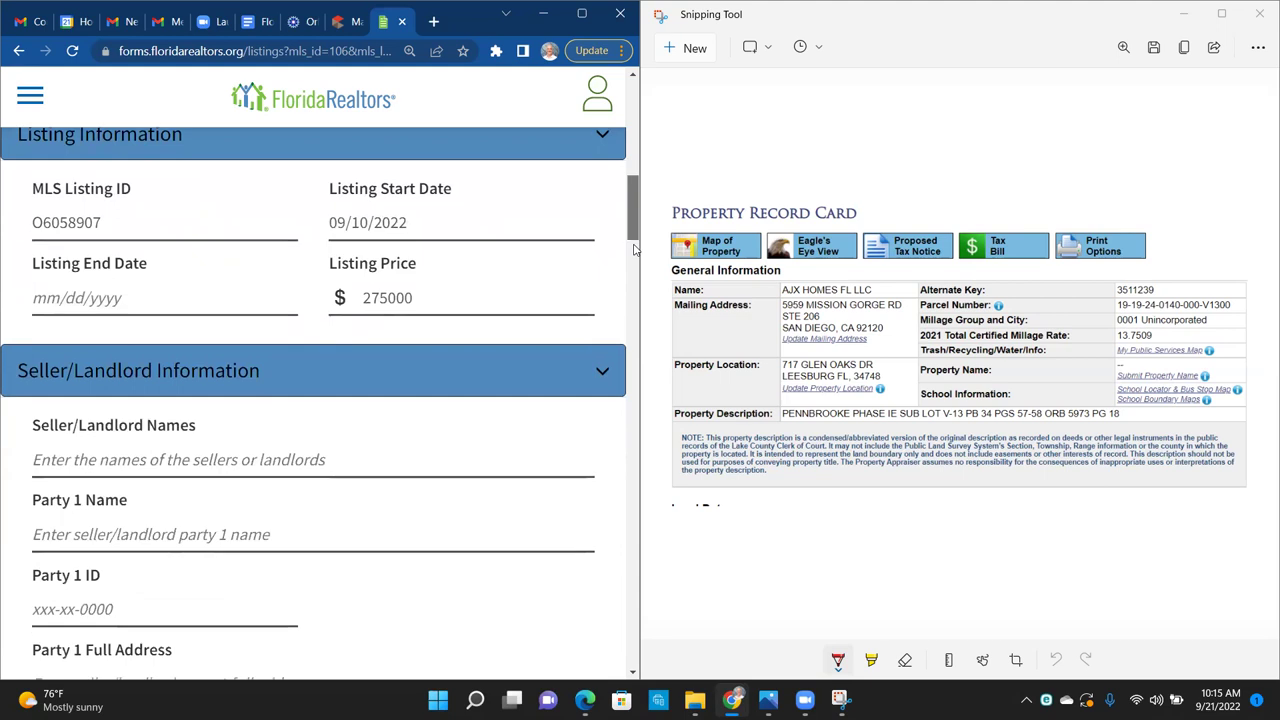
{"action": "scroll", "coordinate": [633, 249], "scroll_direction": "down", "scroll_amount": 3}
{"action": "scroll", "coordinate": [633, 249], "scroll_direction": "down", "scroll_amount": 1}
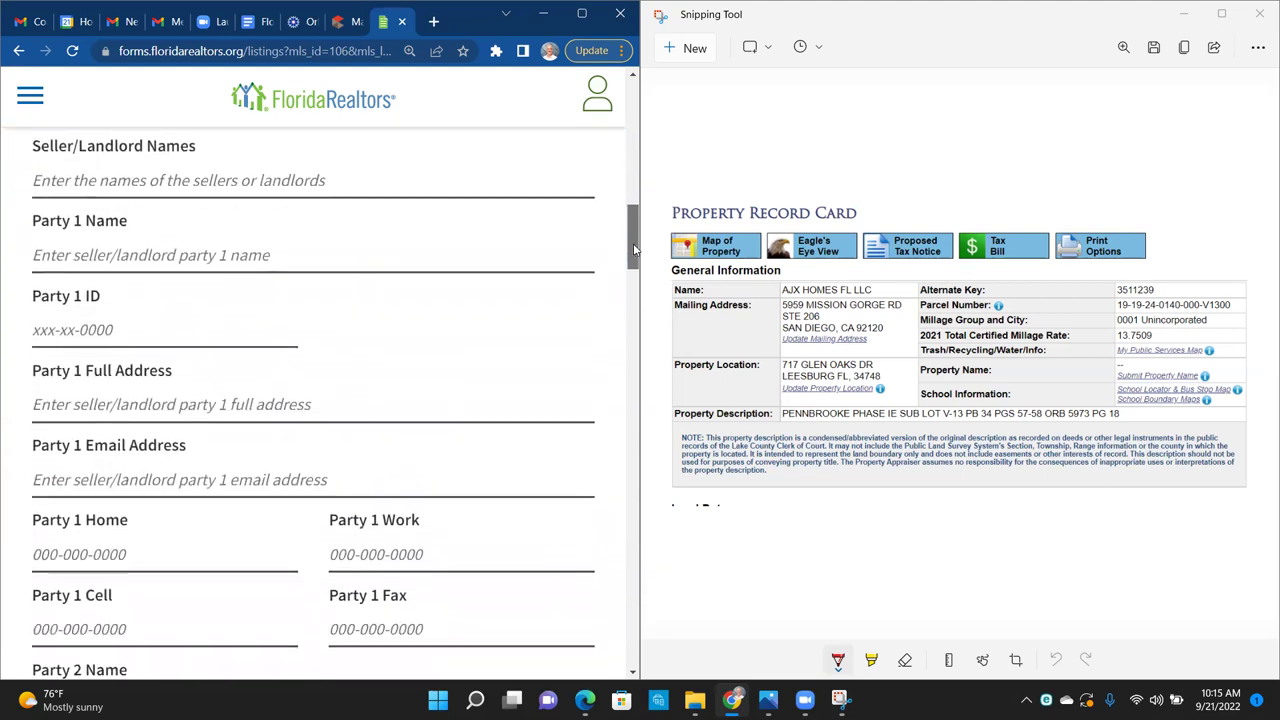
{"action": "scroll", "coordinate": [633, 249], "scroll_direction": "up", "scroll_amount": 2}
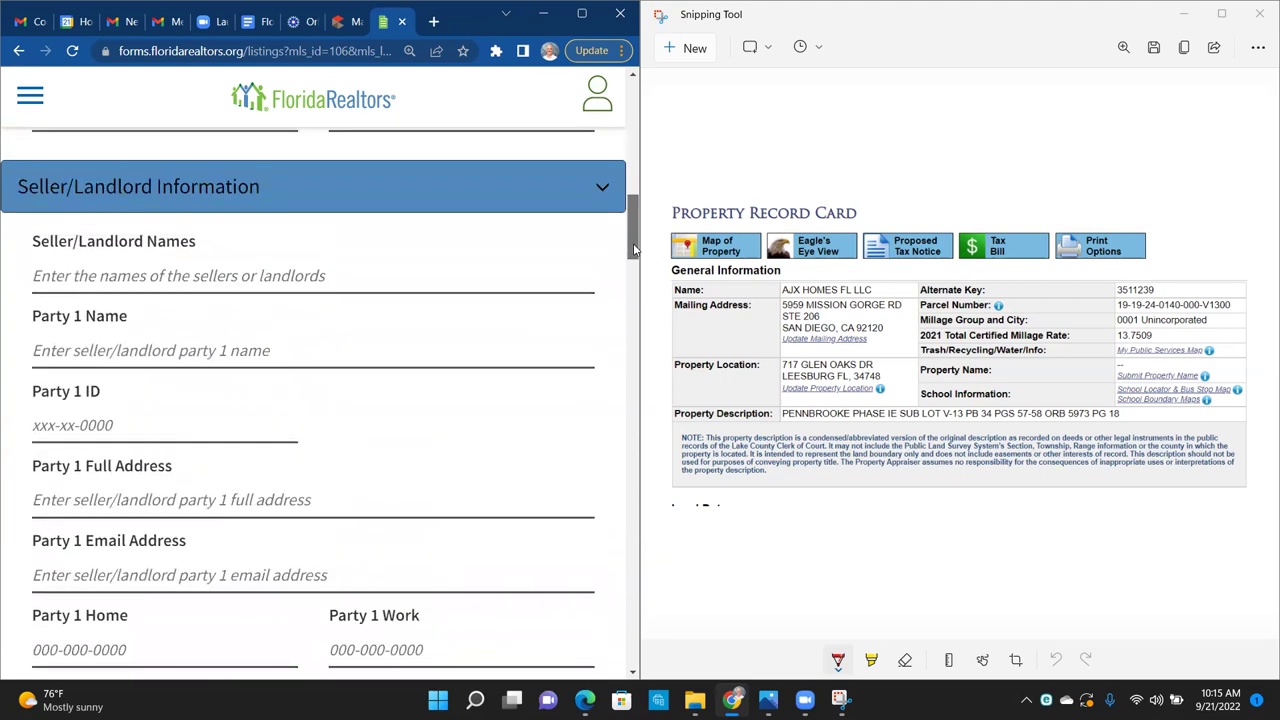
{"action": "left_click", "coordinate": [172, 270]}
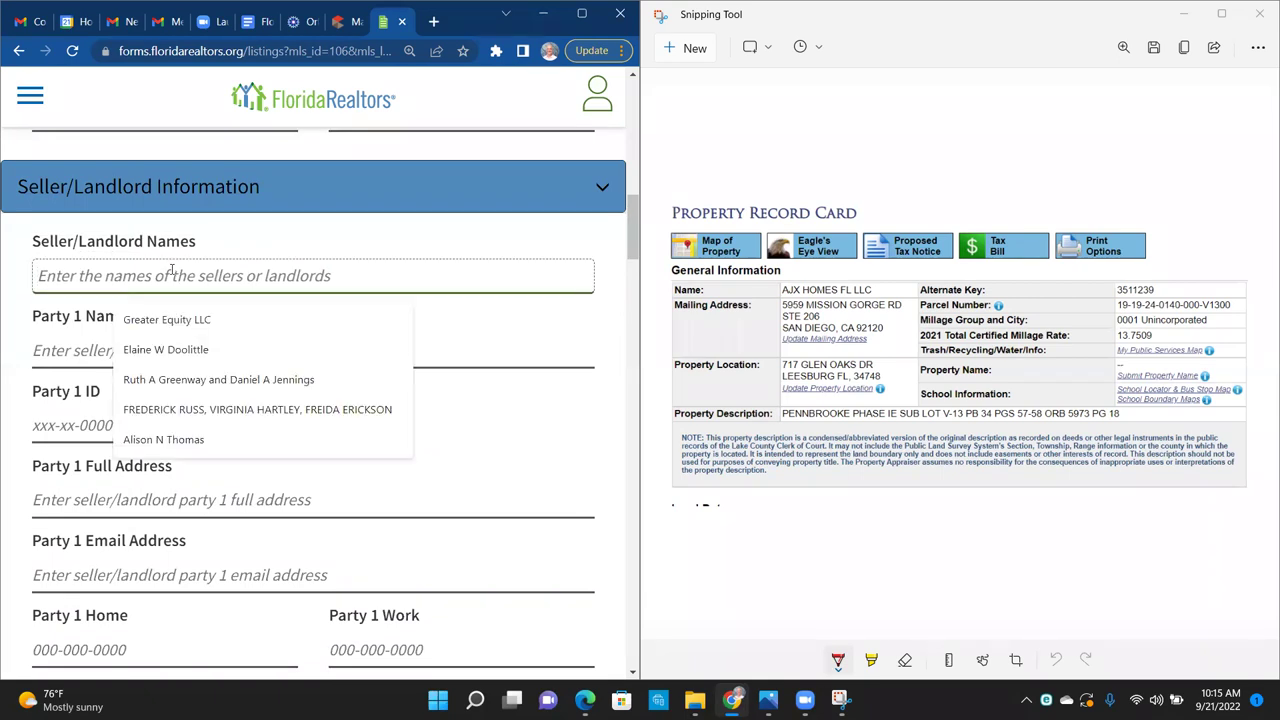
{"action": "type", "text": "AJ"}
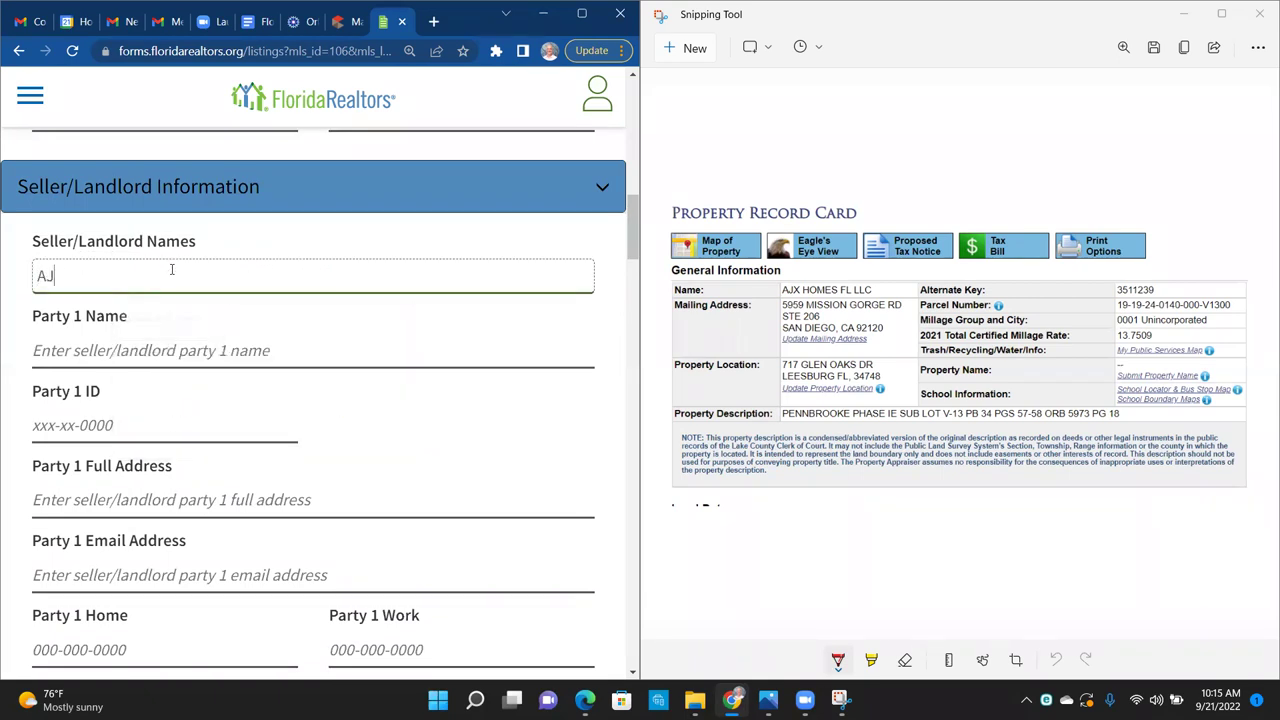
{"action": "type", "text": "X Homes FL LLC"}
{"action": "key", "text": "Tab"}
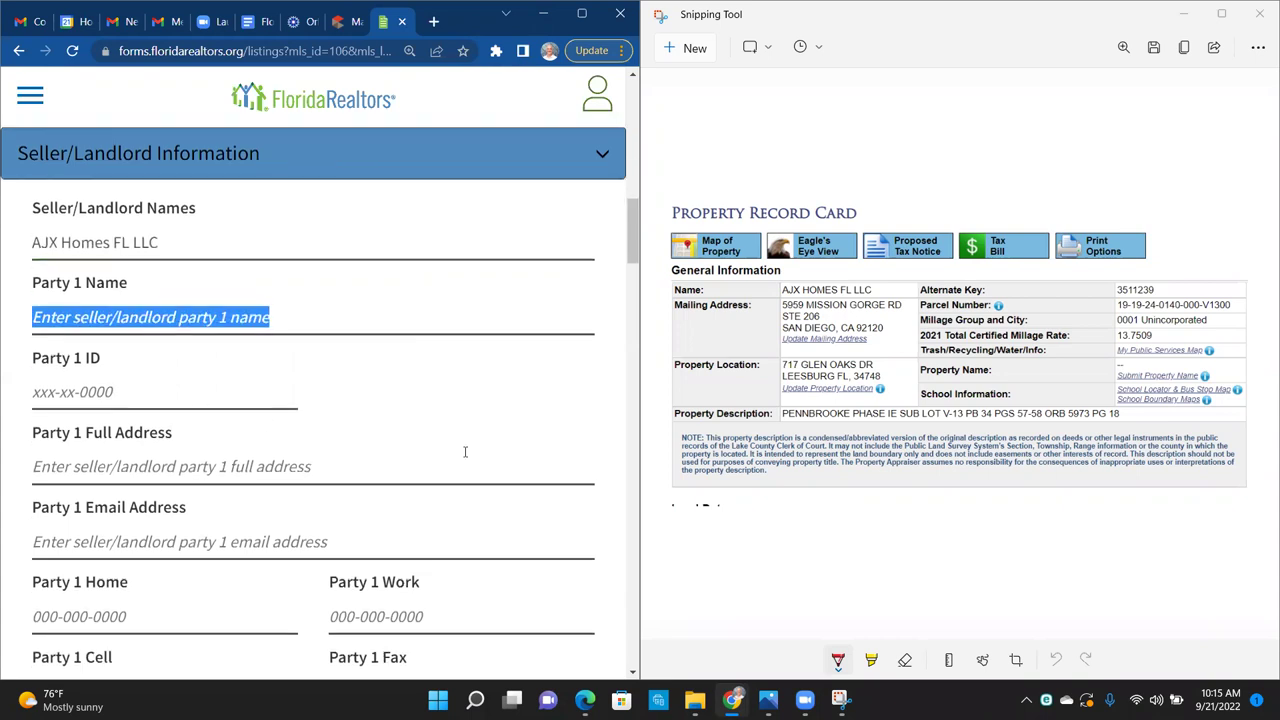
Step: Move down to Sales Information and select the $0 purchase price field
{"action": "scroll", "coordinate": [465, 452], "scroll_direction": "down", "scroll_amount": 4}
{"action": "scroll", "coordinate": [465, 452], "scroll_direction": "down", "scroll_amount": 5}
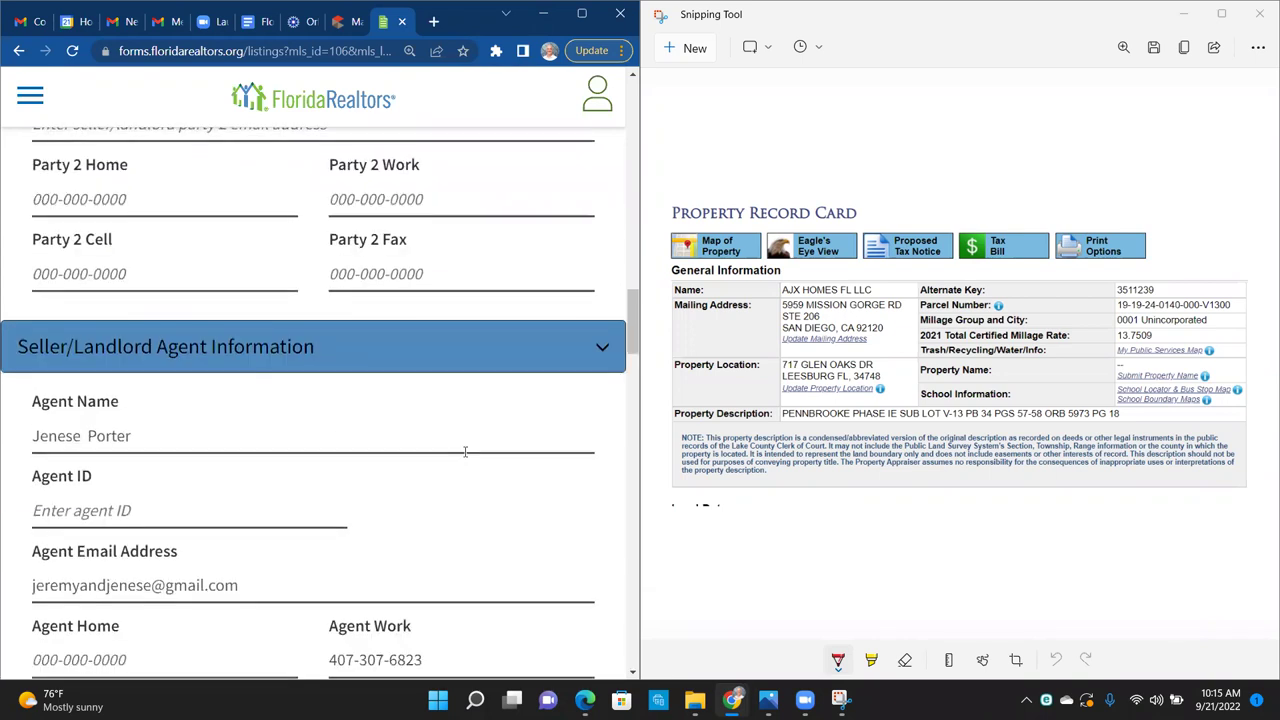
{"action": "scroll", "coordinate": [465, 452], "scroll_direction": "down", "scroll_amount": 2}
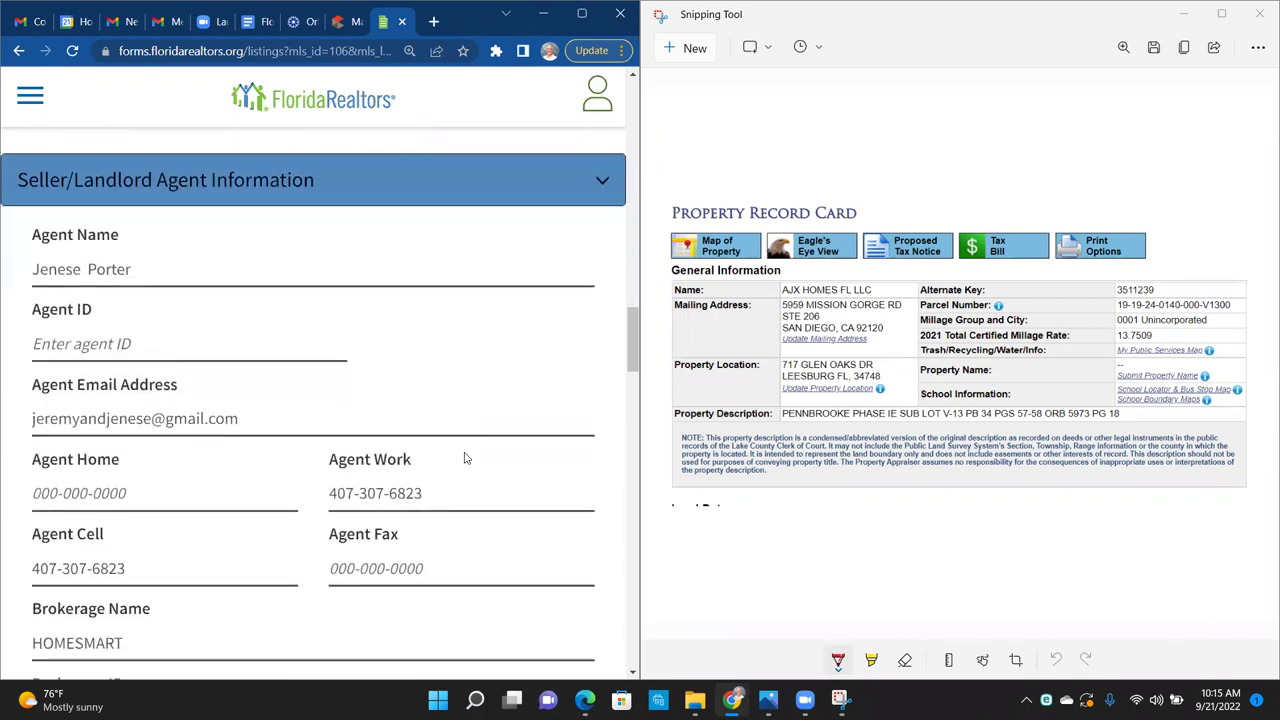
{"action": "scroll", "coordinate": [465, 452], "scroll_direction": "down", "scroll_amount": 1}
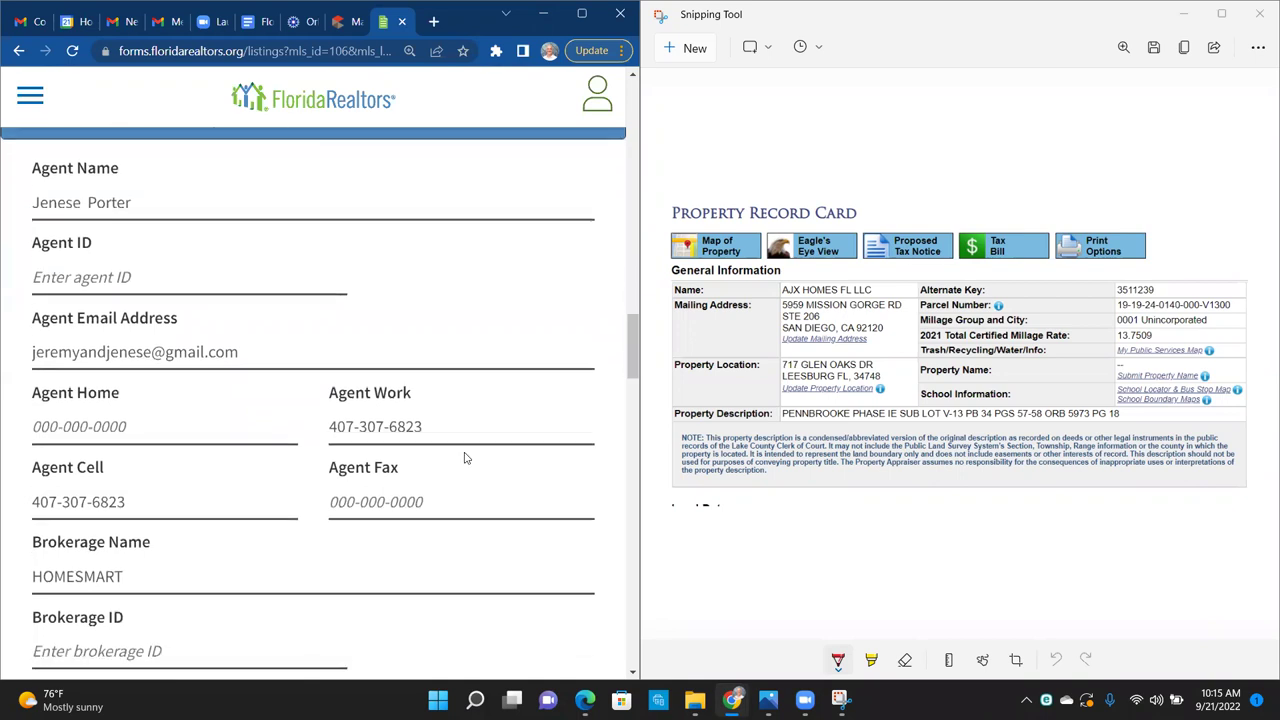
{"action": "scroll", "coordinate": [465, 452], "scroll_direction": "down", "scroll_amount": 3}
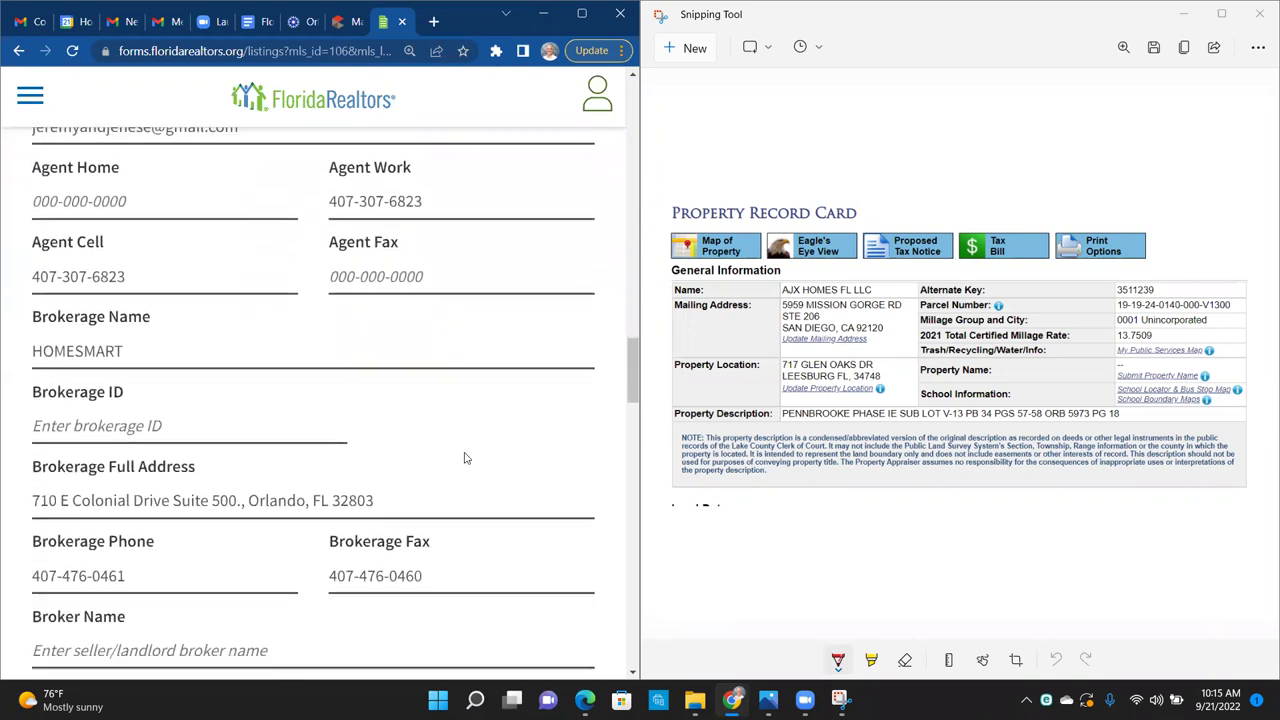
{"action": "scroll", "coordinate": [465, 452], "scroll_direction": "down", "scroll_amount": 3}
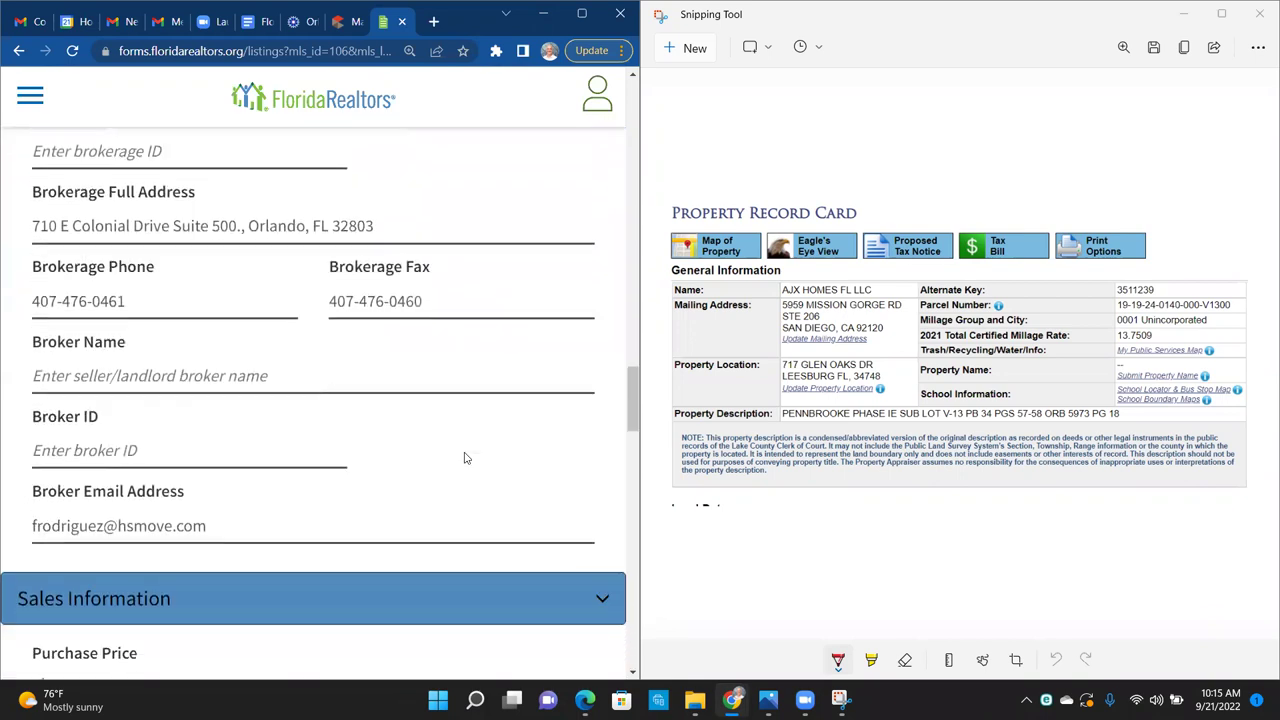
{"action": "scroll", "coordinate": [464, 458], "scroll_direction": "down", "scroll_amount": 1}
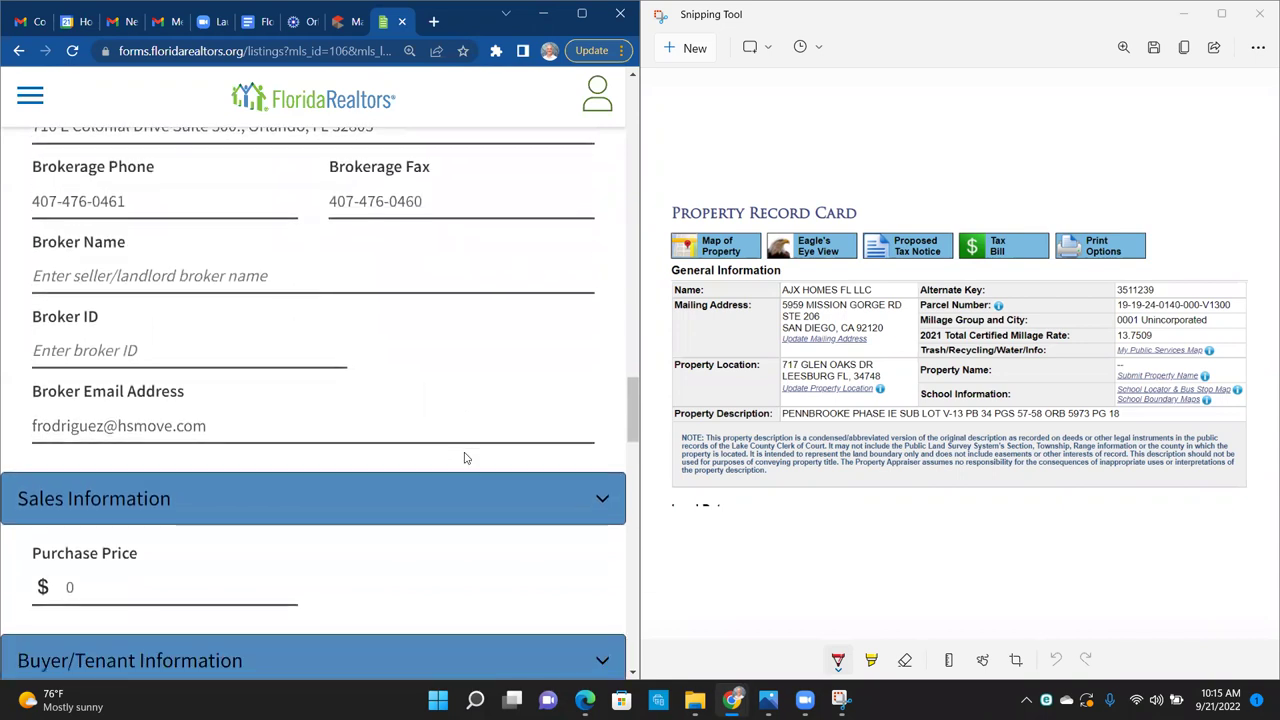
{"action": "scroll", "coordinate": [464, 458], "scroll_direction": "down", "scroll_amount": 3}
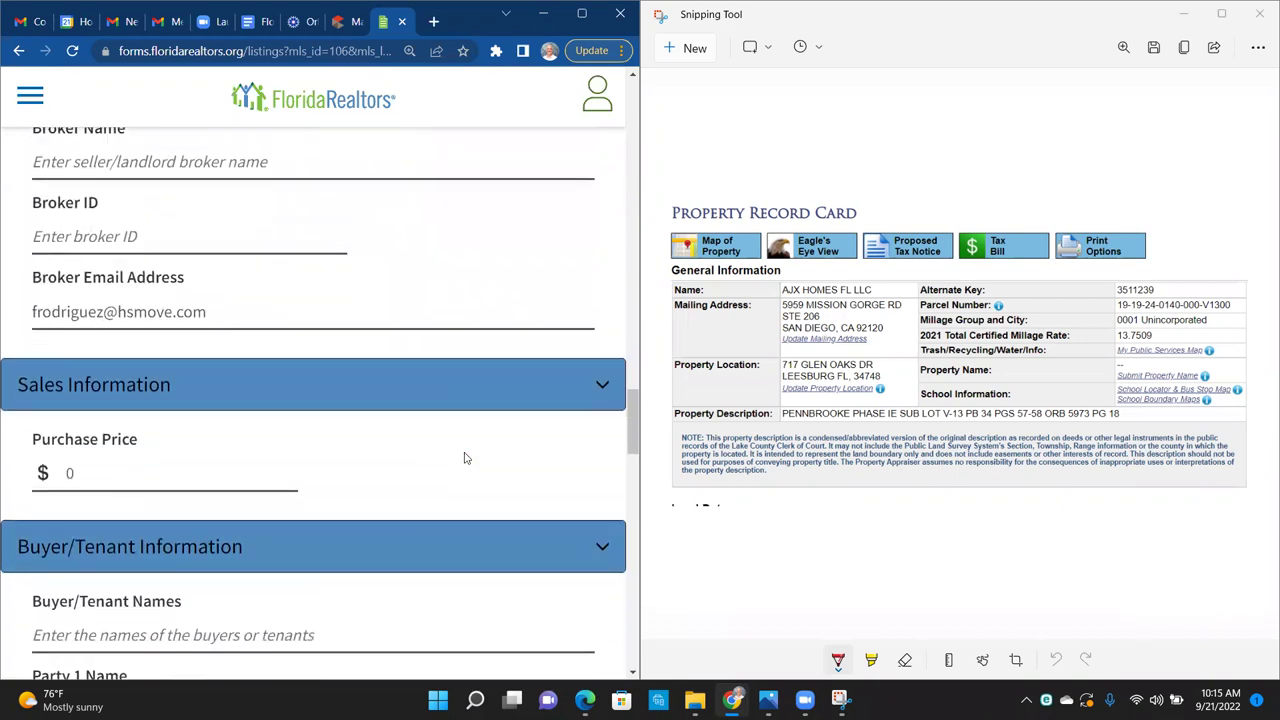
{"action": "left_click", "coordinate": [101, 359]}
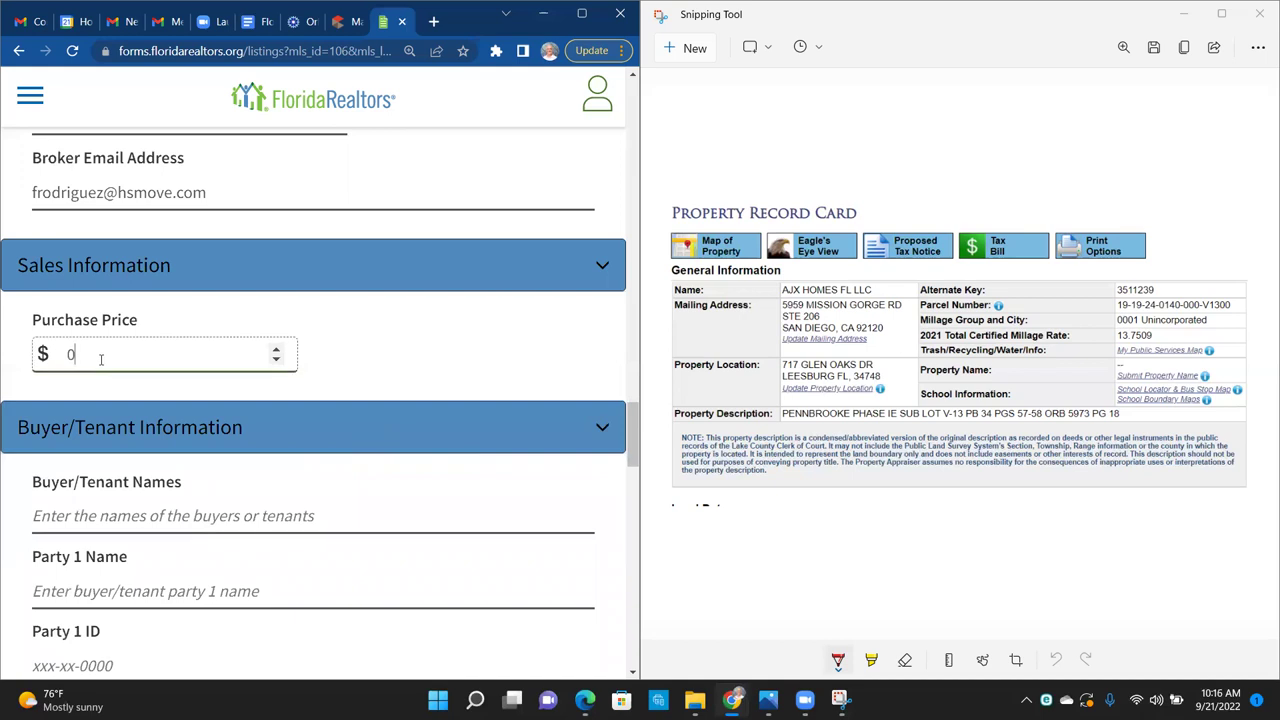
Step: Replace the 0 in Sales Information with a $270,000 purchase price
{"action": "key", "text": "BackSpace"}
{"action": "type", "text": "270000"}
{"action": "left_click", "coordinate": [455, 335]}
{"action": "scroll", "coordinate": [455, 335], "scroll_direction": "down", "scroll_amount": 2}
{"action": "scroll", "coordinate": [455, 335], "scroll_direction": "down", "scroll_amount": 2}
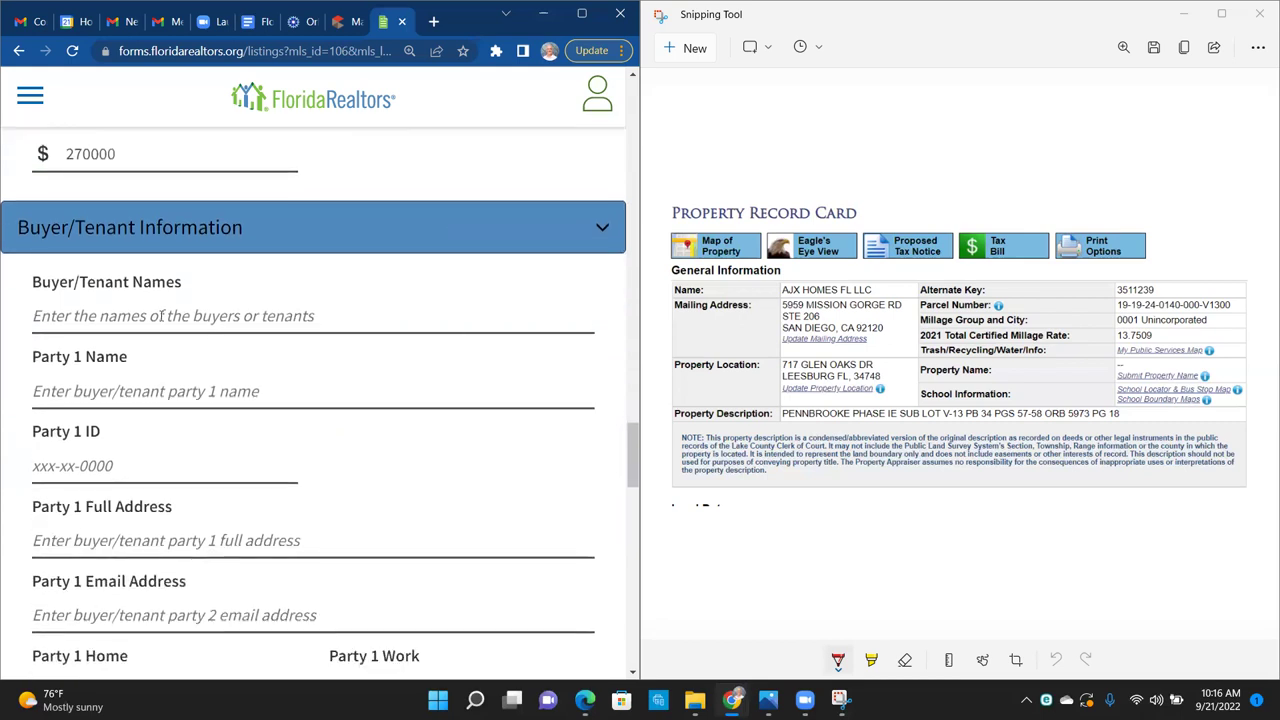
Step: Enter the first buyer's full name, correcting an initially wrong name
{"action": "left_click", "coordinate": [158, 316]}
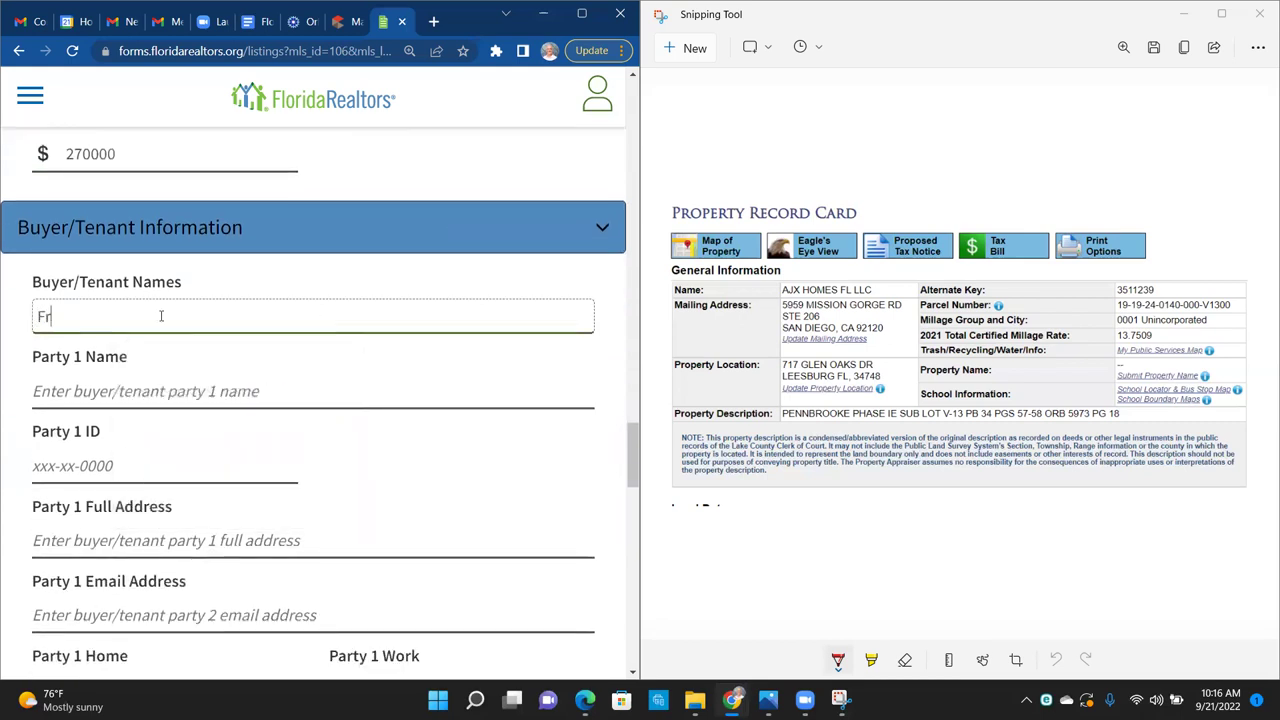
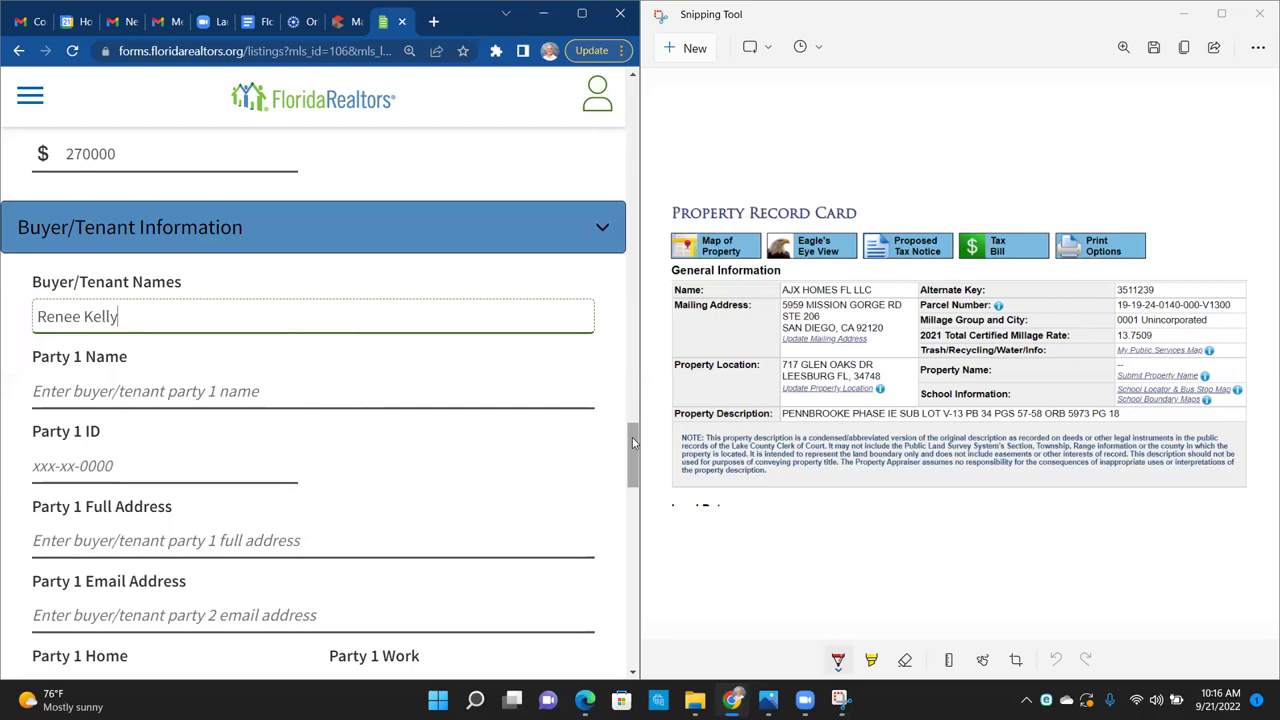
{"action": "left_click_drag", "start_coordinate": [632, 437], "coordinate": [633, 457]}
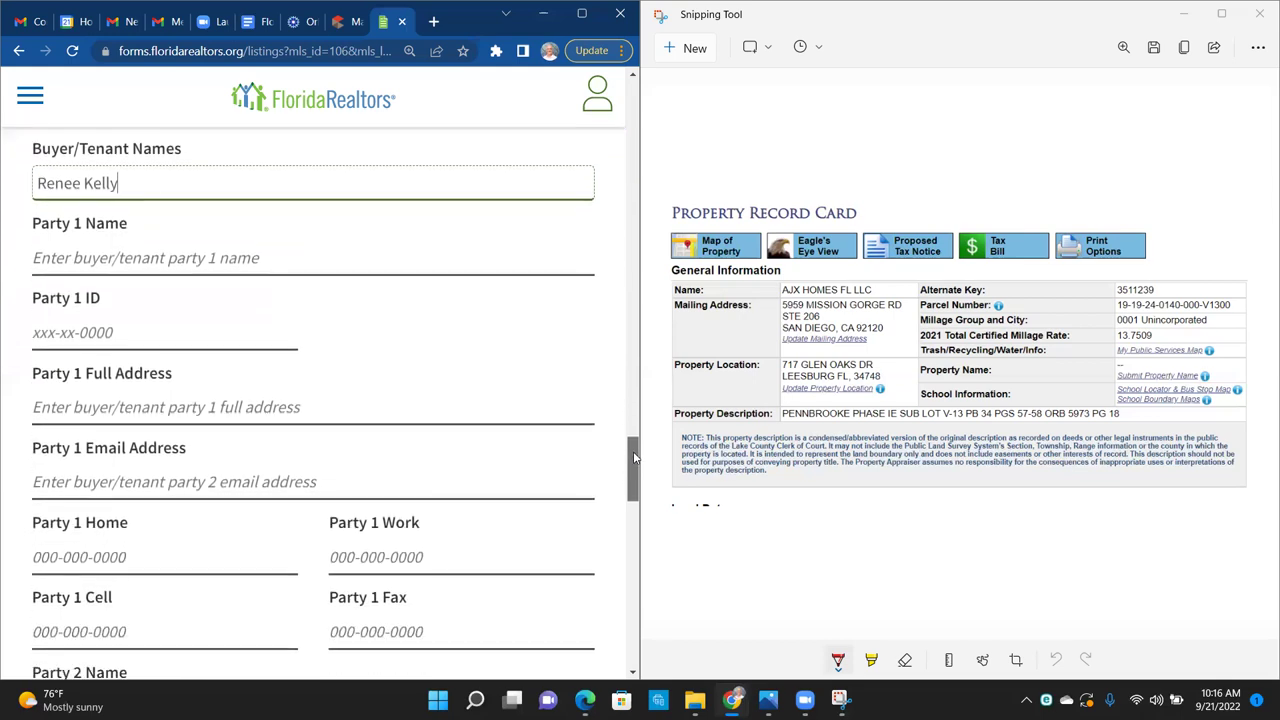
{"action": "left_click_drag", "start_coordinate": [633, 457], "coordinate": [633, 466]}
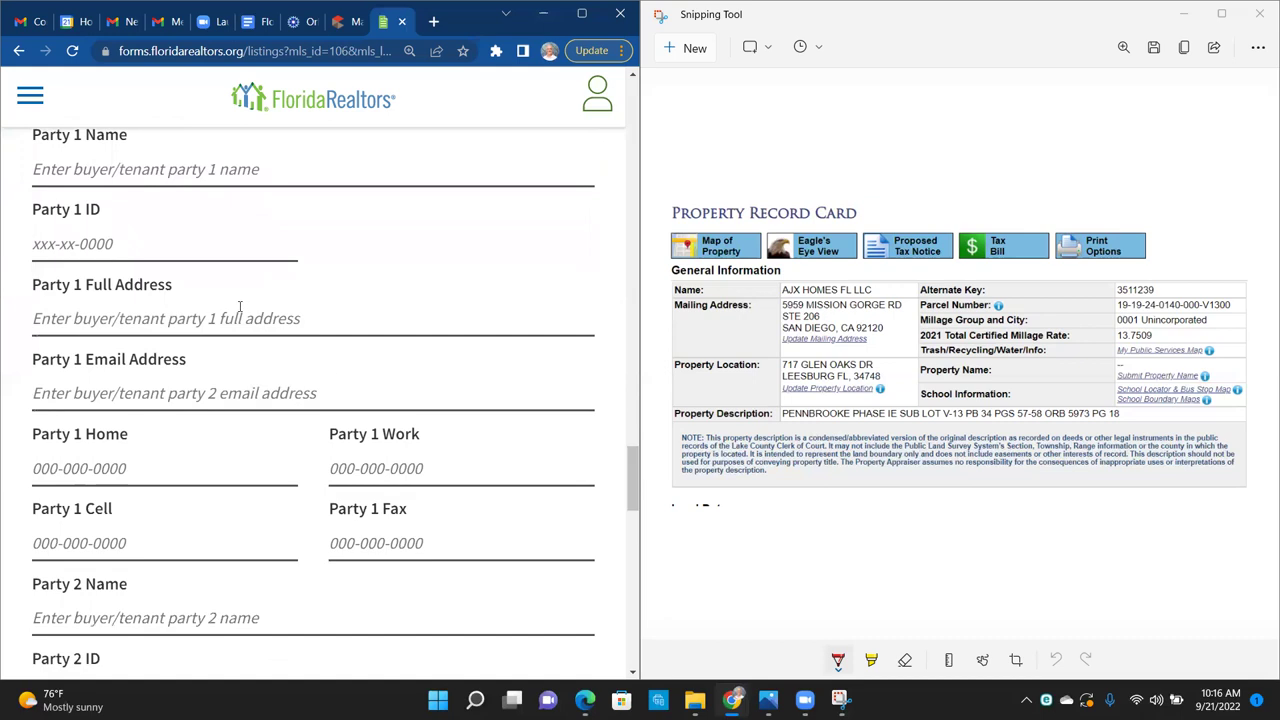
Step: Fill in the first buyer's e-mail address and review the agent and HomeSmart brokerage details
{"action": "left_click", "coordinate": [68, 386]}
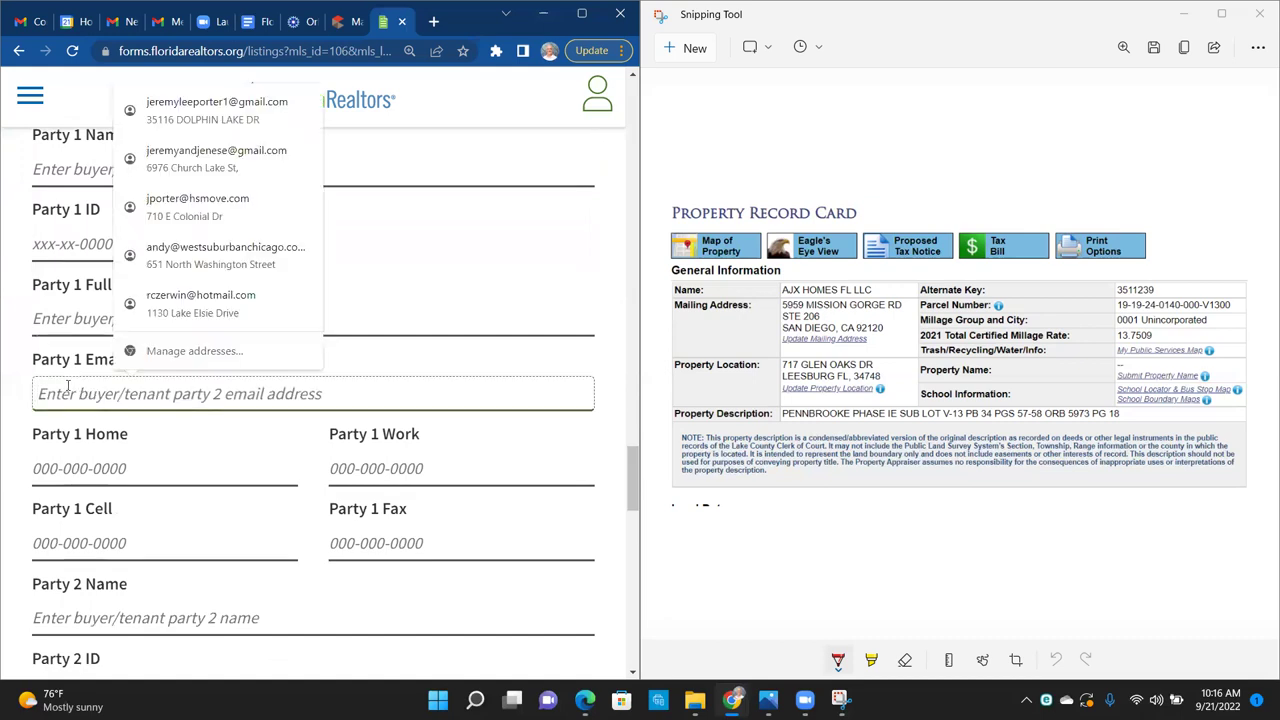
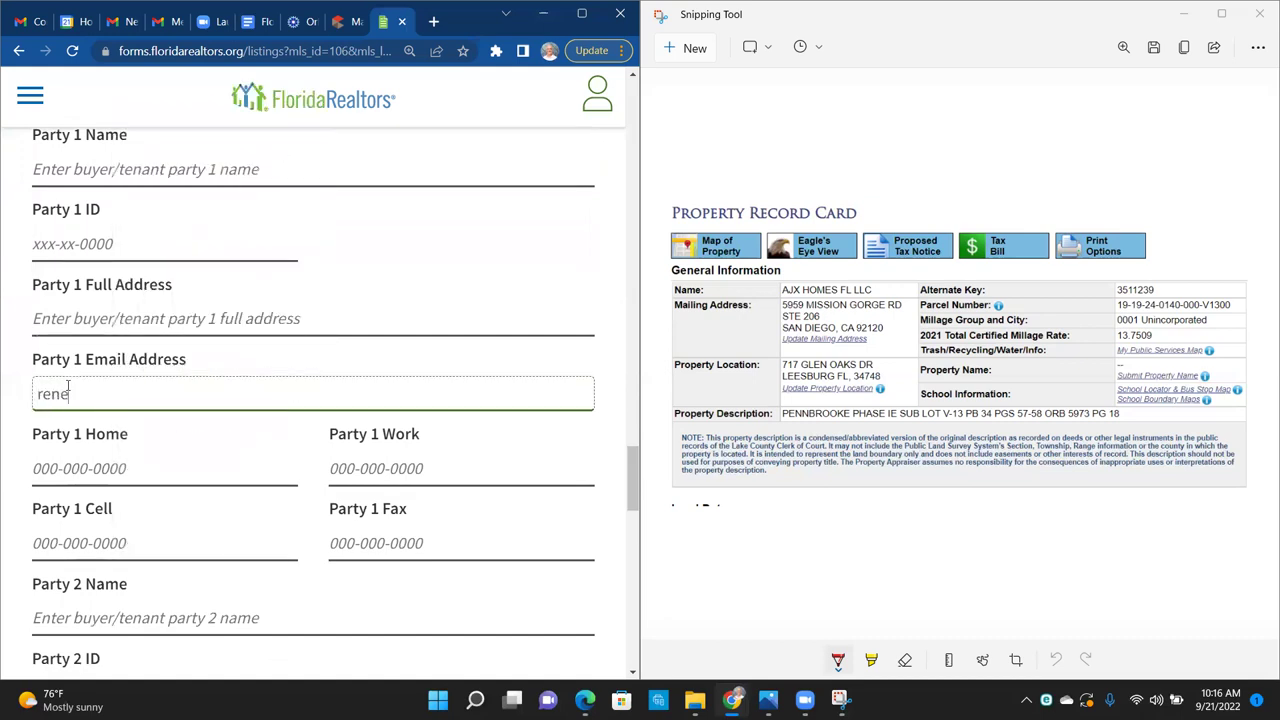
{"action": "left_click_drag", "start_coordinate": [628, 470], "coordinate": [634, 500]}
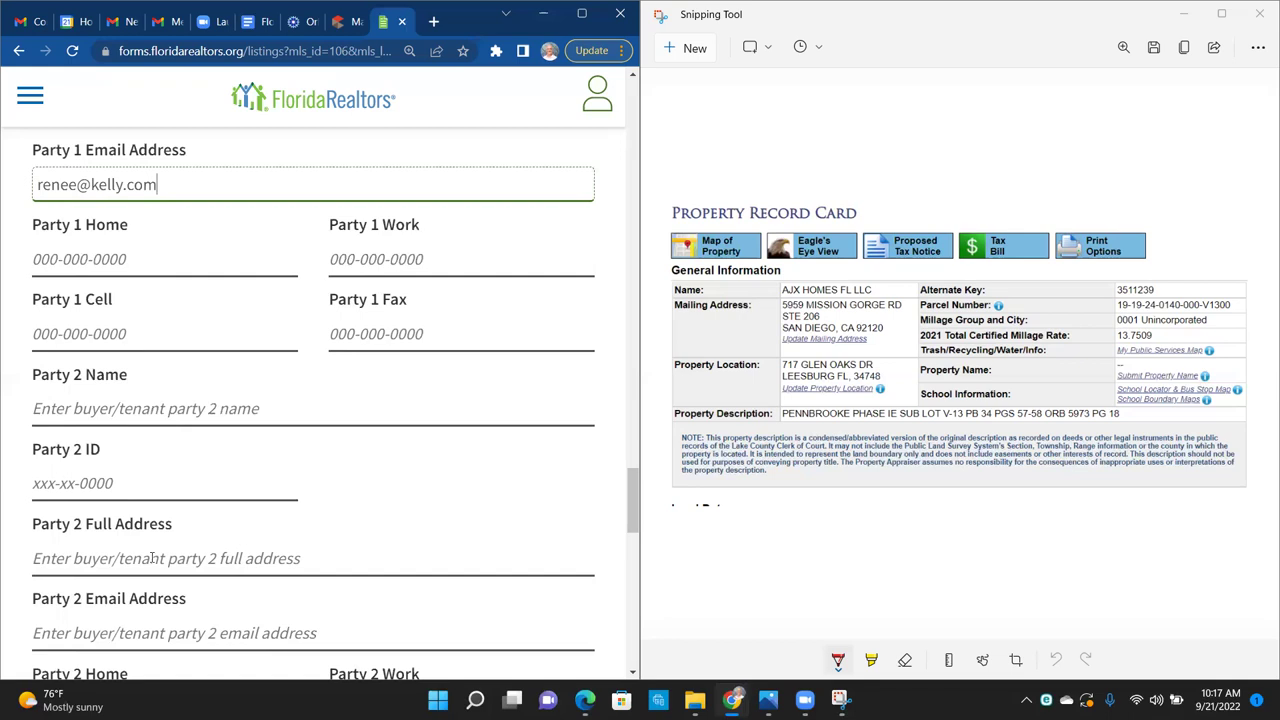
{"action": "left_click_drag", "start_coordinate": [629, 484], "coordinate": [634, 570]}
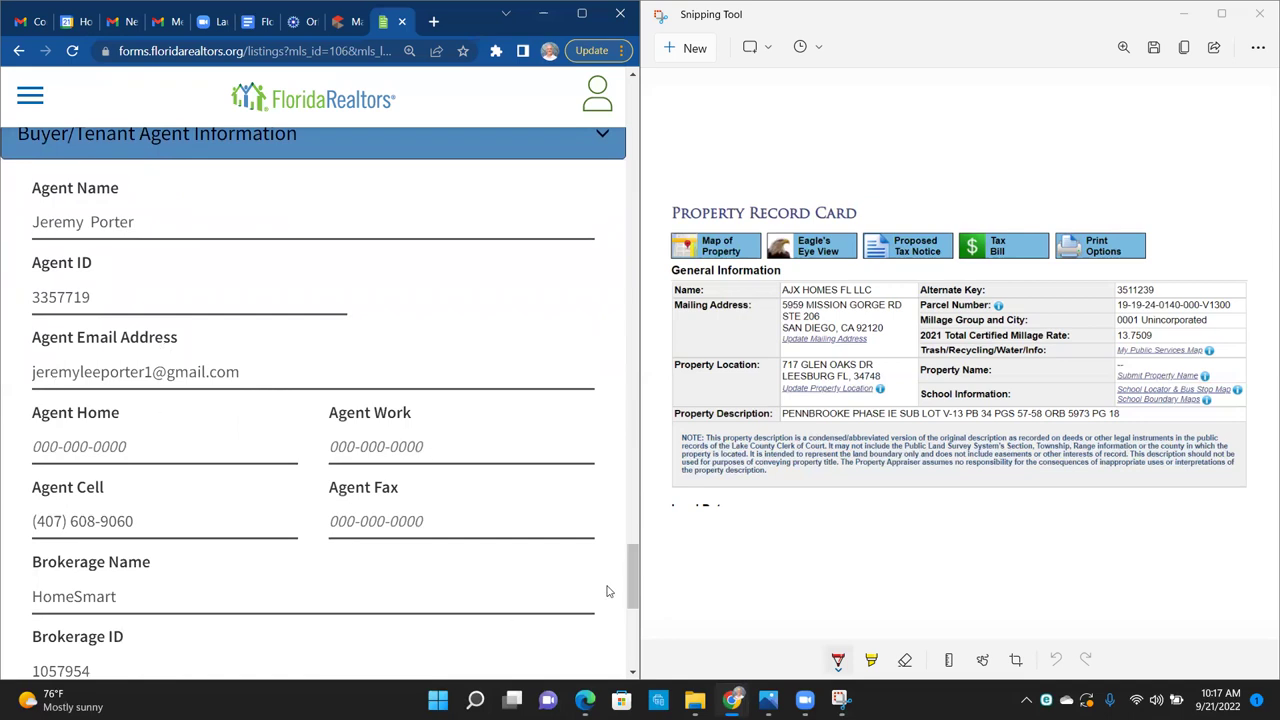
{"action": "left_click_drag", "start_coordinate": [636, 561], "coordinate": [634, 606]}
{"action": "scroll", "coordinate": [636, 620], "scroll_direction": "down", "scroll_amount": 1}
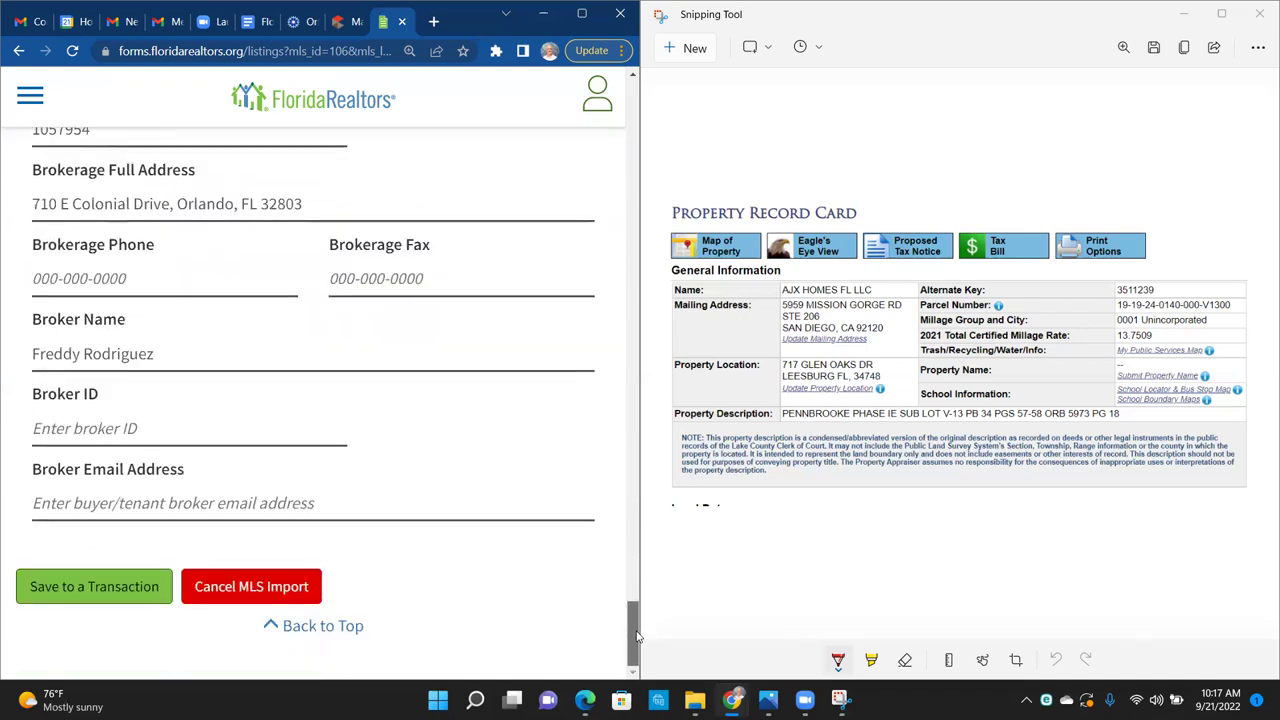
{"action": "left_click", "coordinate": [97, 588]}
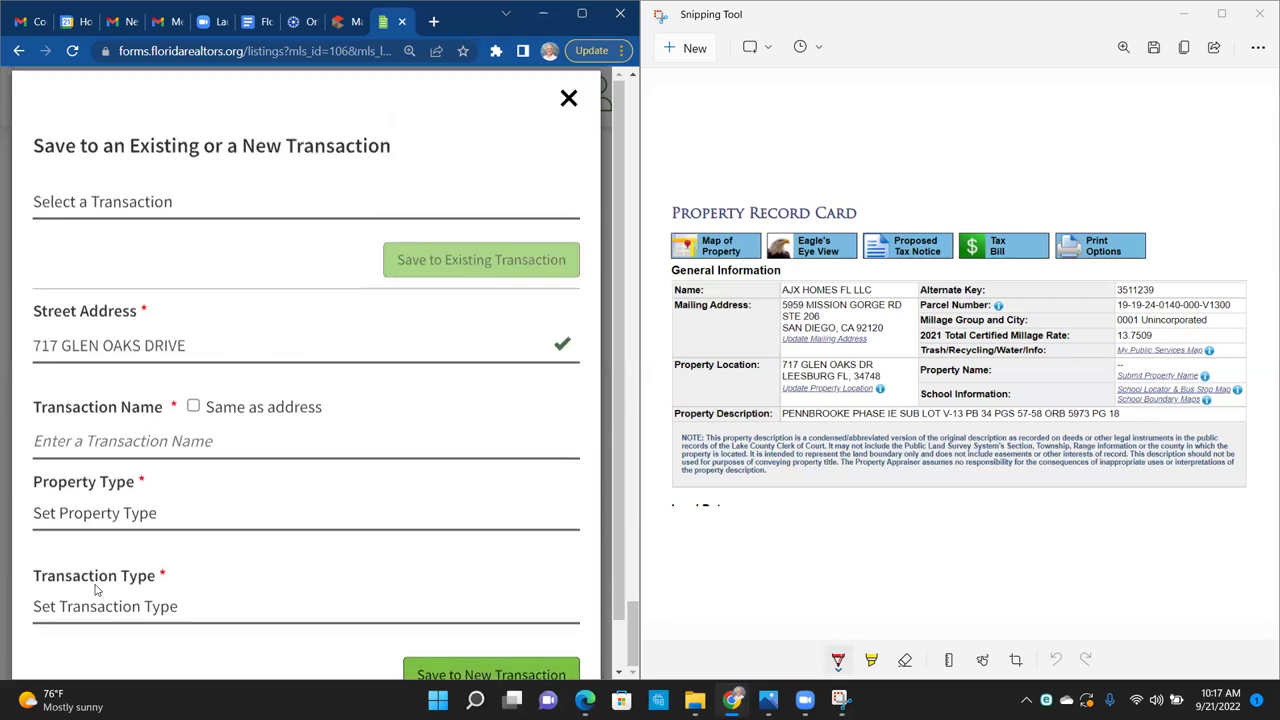
{"action": "left_click", "coordinate": [196, 222]}
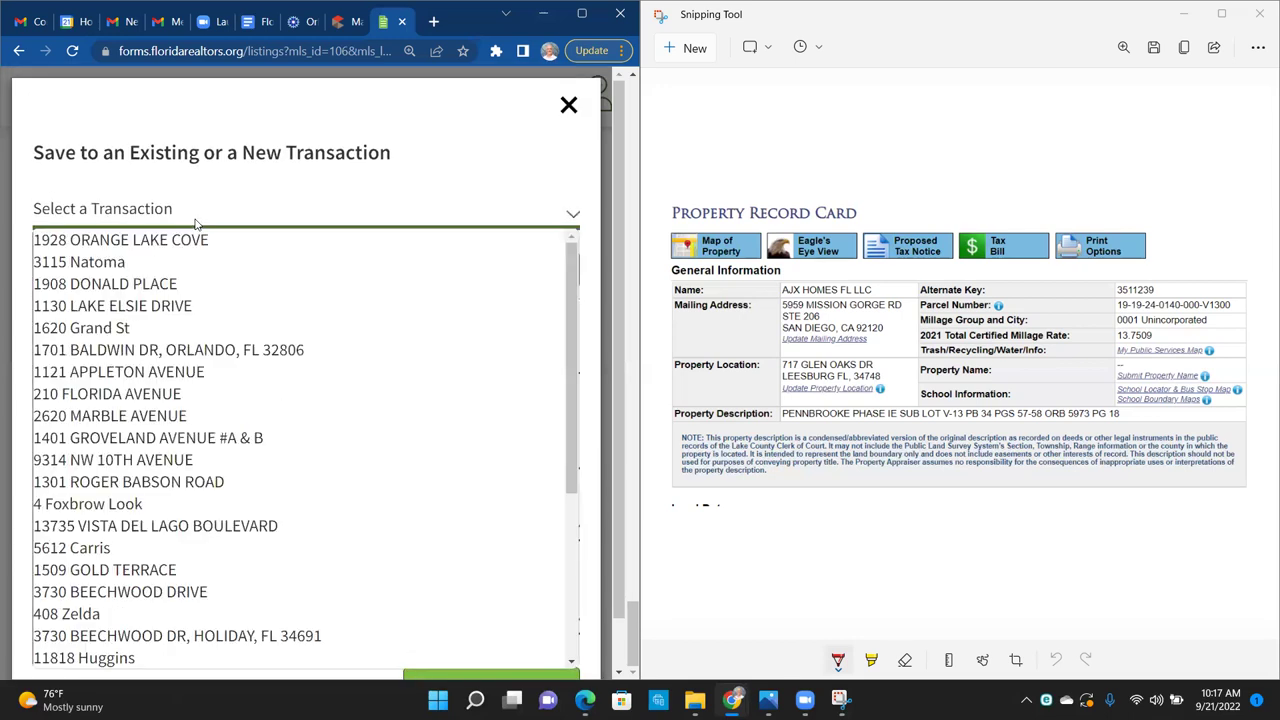
{"action": "left_click", "coordinate": [196, 222]}
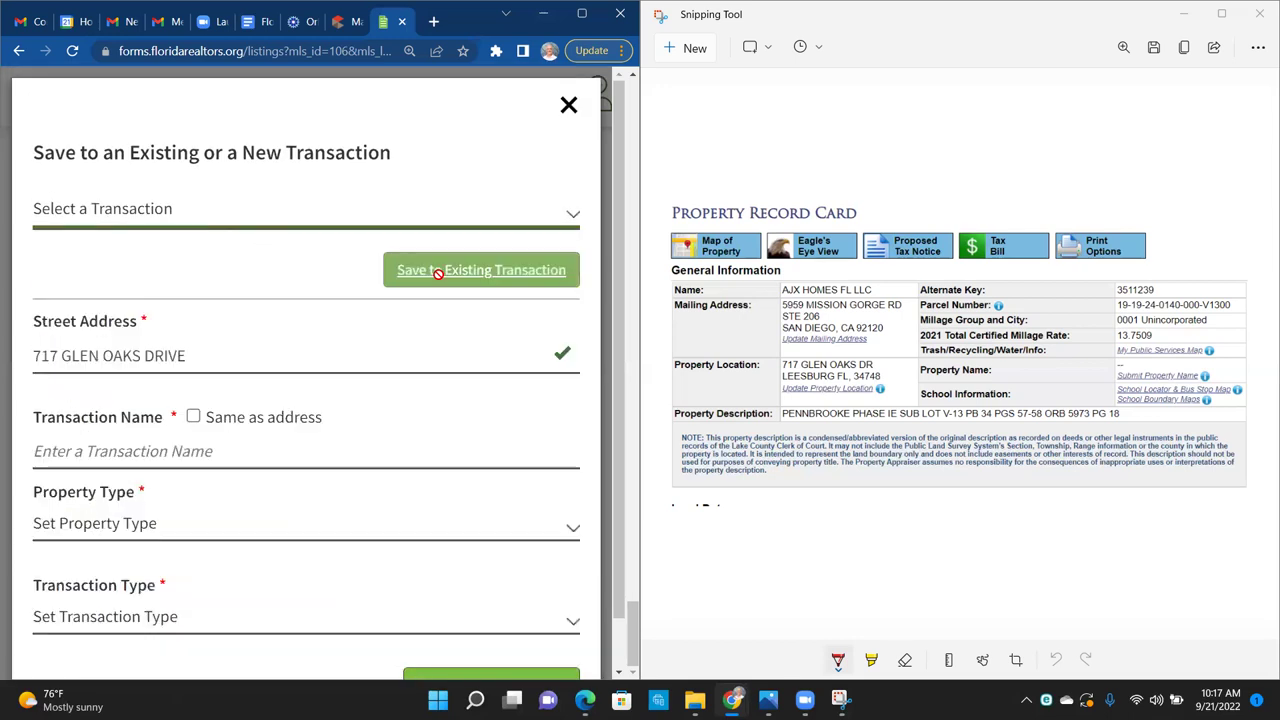
{"action": "left_click", "coordinate": [190, 422]}
{"action": "left_click", "coordinate": [191, 418]}
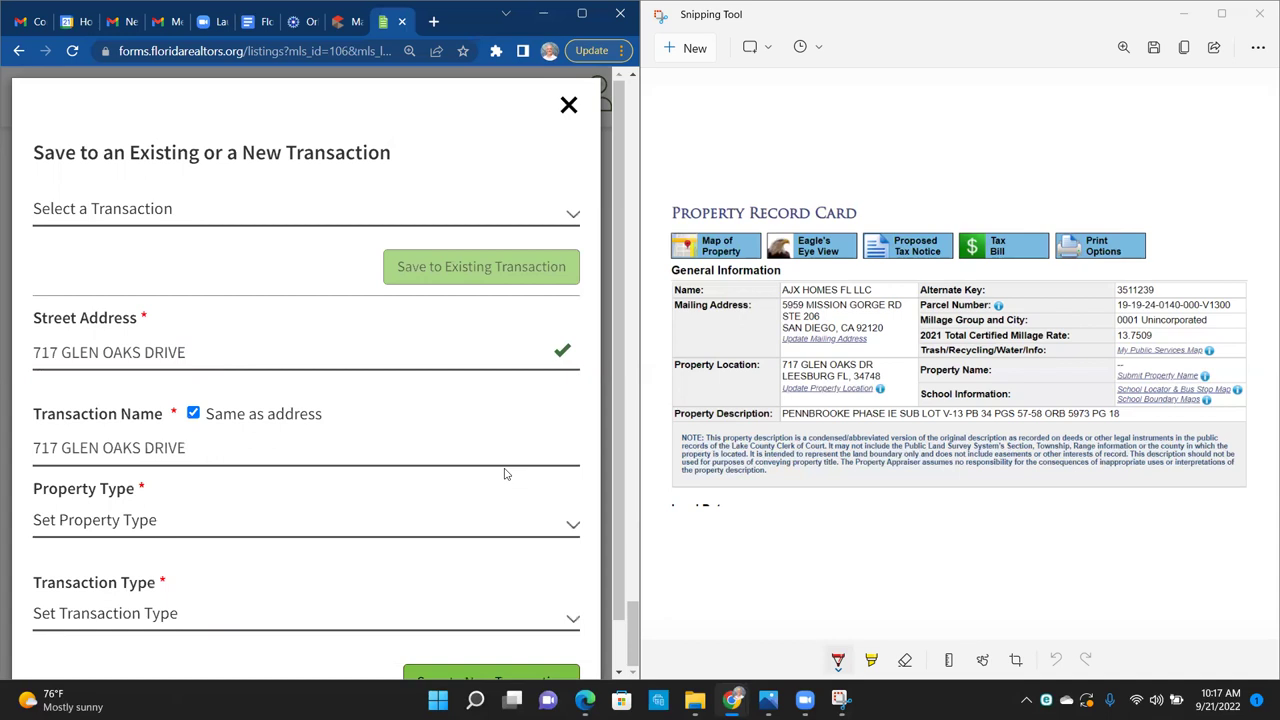
{"action": "scroll", "coordinate": [615, 420], "scroll_direction": "down", "scroll_amount": 1}
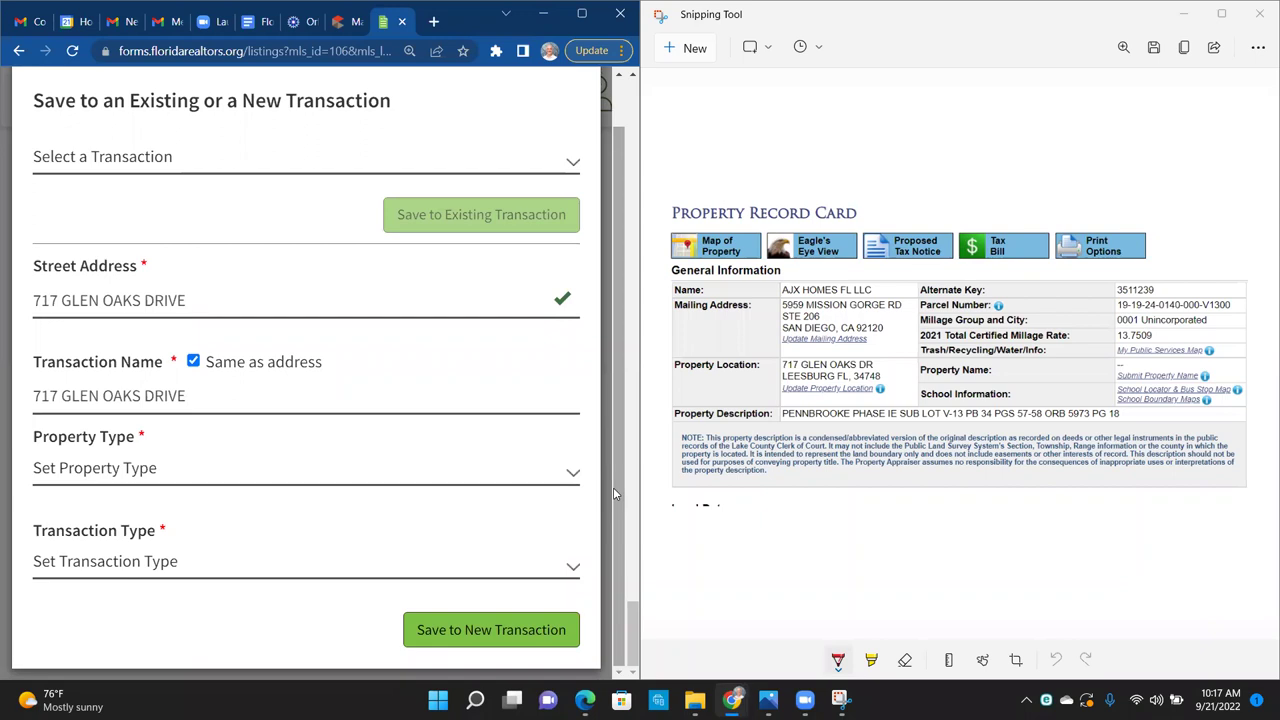
Step: Set property type Residential and transaction type Purchase, and create the new transaction
{"action": "left_click", "coordinate": [433, 476]}
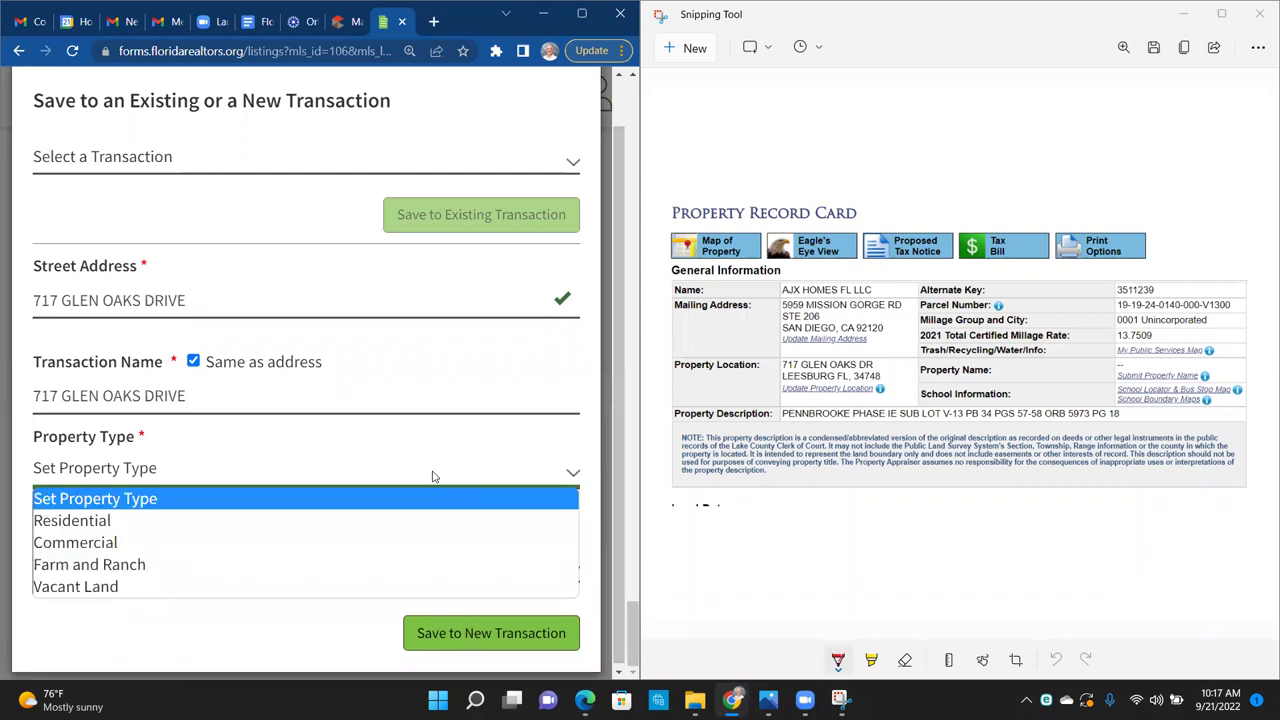
{"action": "left_click", "coordinate": [198, 522]}
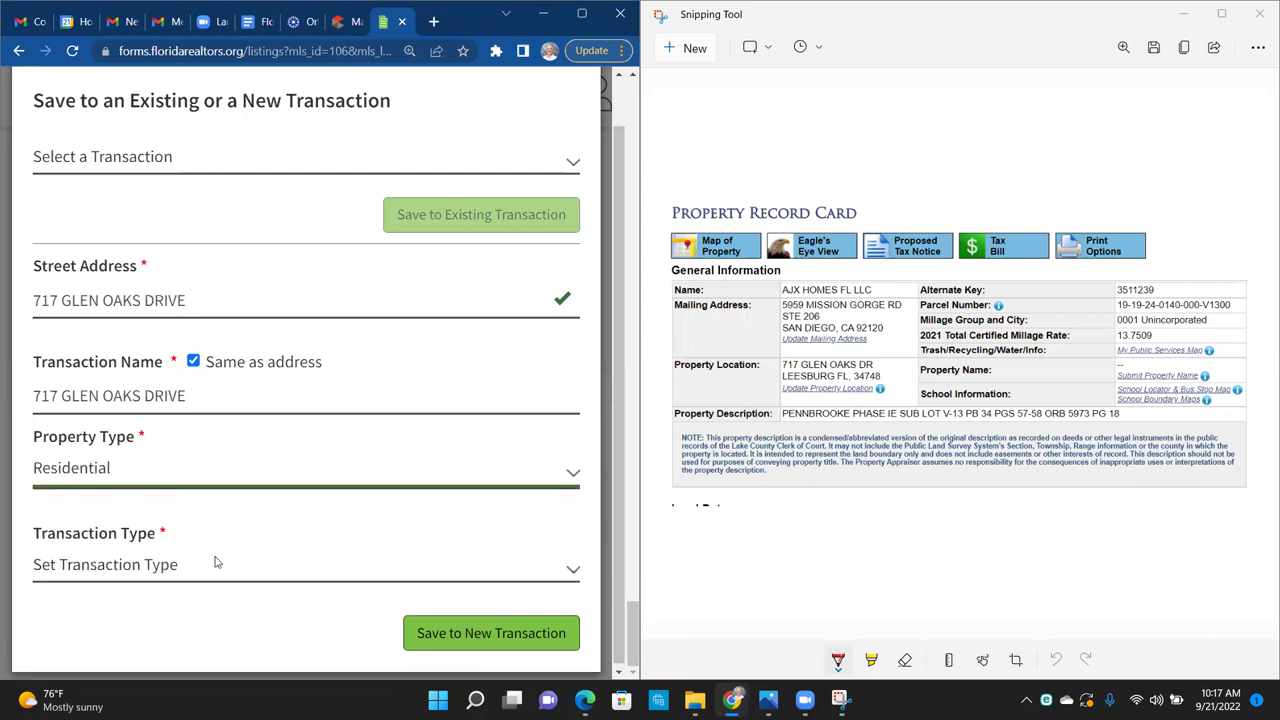
{"action": "left_click", "coordinate": [214, 562]}
{"action": "left_click", "coordinate": [108, 490]}
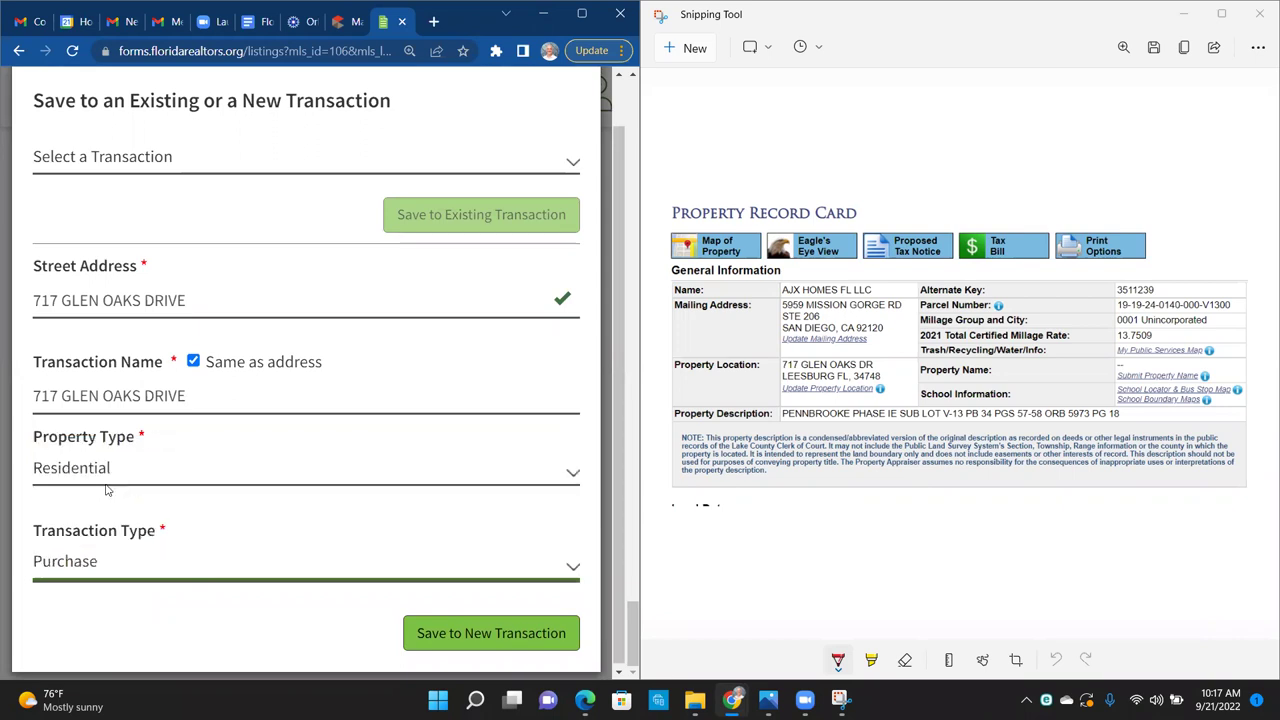
{"action": "left_click", "coordinate": [480, 630]}
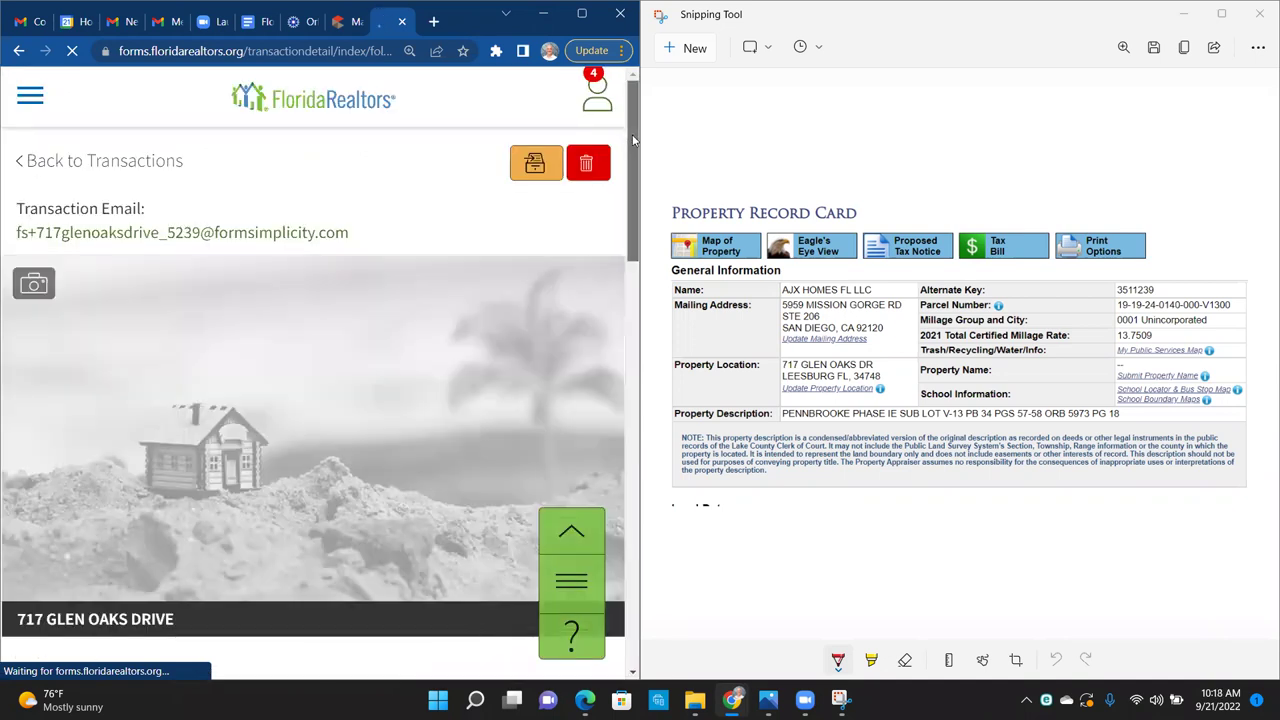
{"action": "scroll", "coordinate": [633, 140], "scroll_direction": "down", "scroll_amount": 3}
{"action": "left_click", "coordinate": [581, 13]}
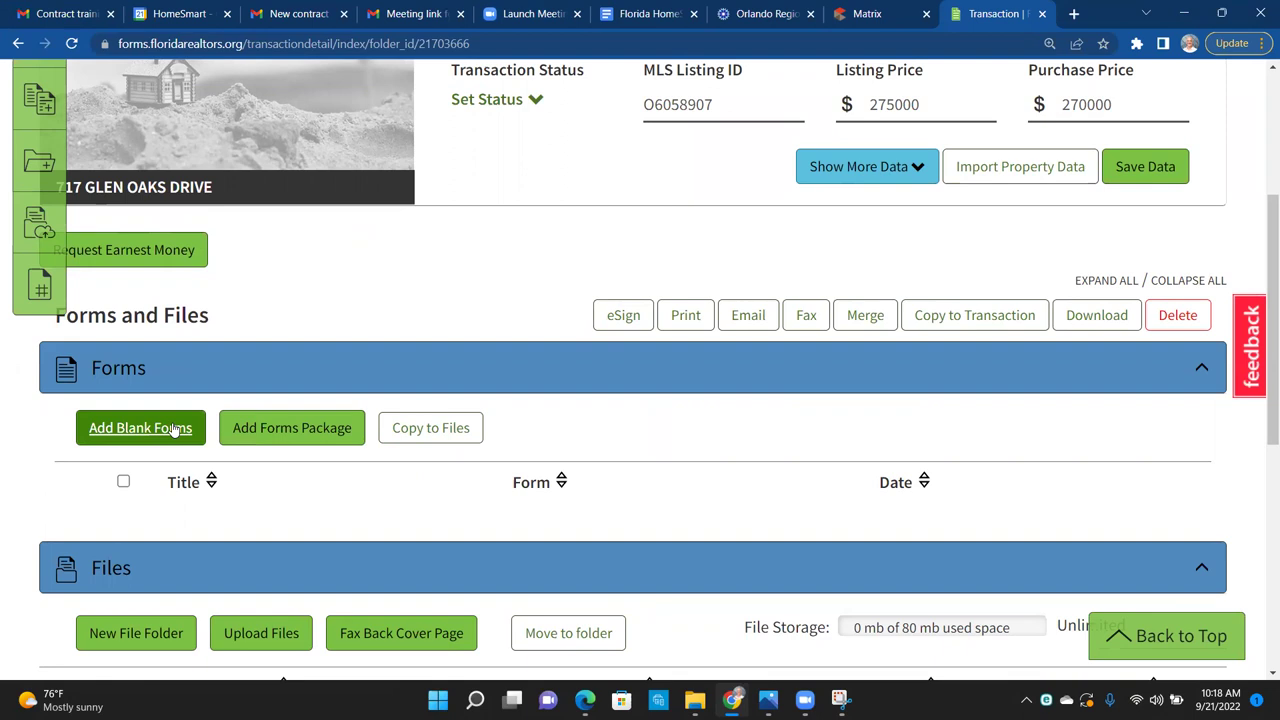
{"action": "left_click", "coordinate": [172, 427]}
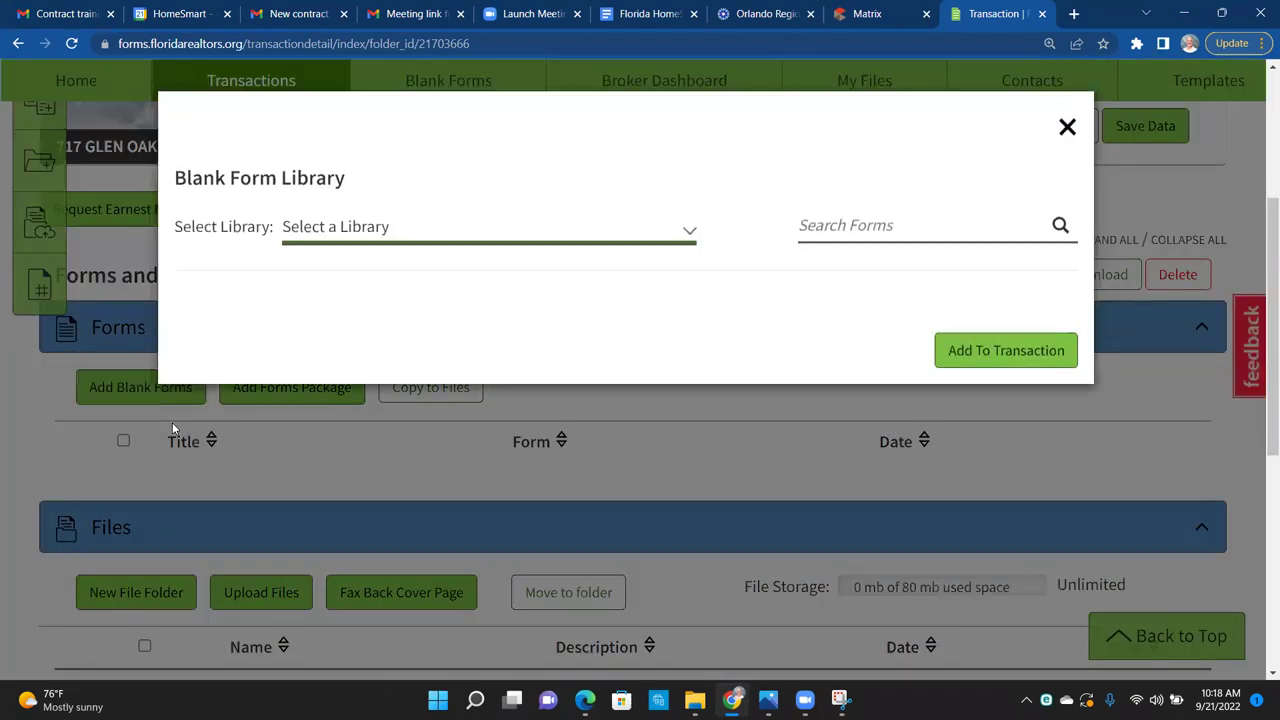
Step: Search All Libraries for 'as is' and select the AS IS Residential Contract (ASIS-6)
{"action": "left_click", "coordinate": [363, 241]}
{"action": "left_click", "coordinate": [349, 276]}
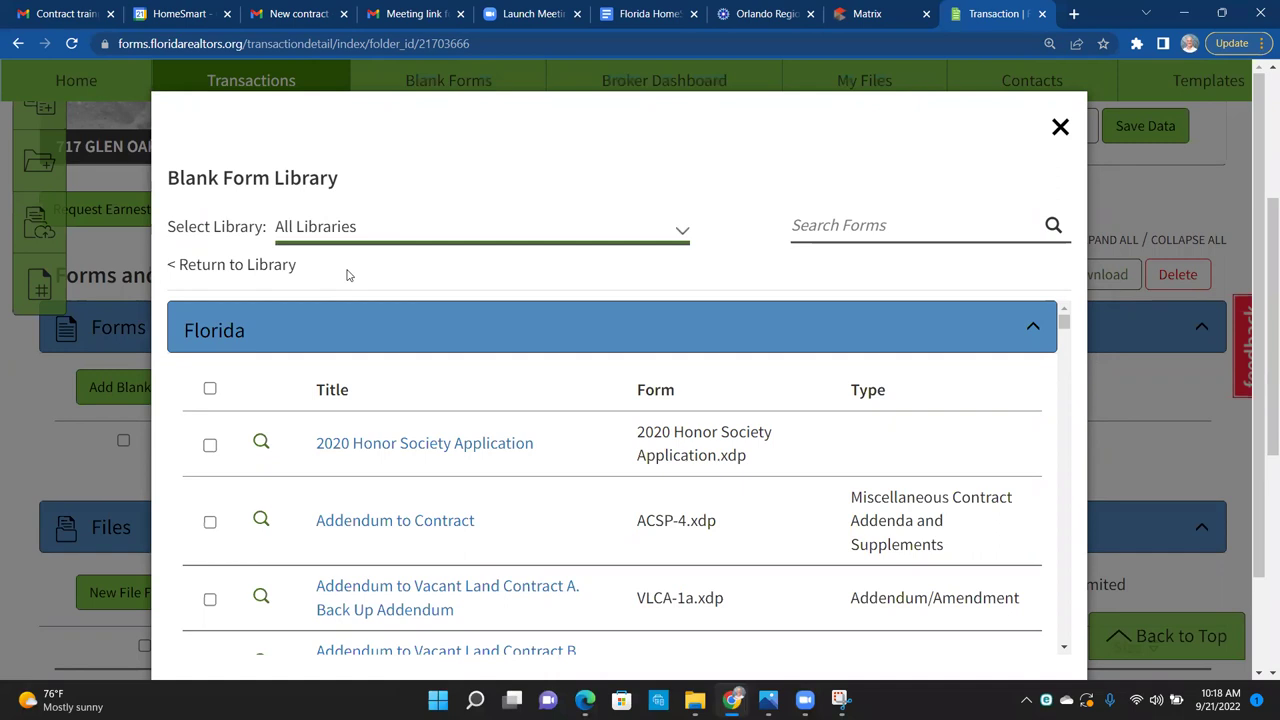
{"action": "left_click", "coordinate": [816, 233]}
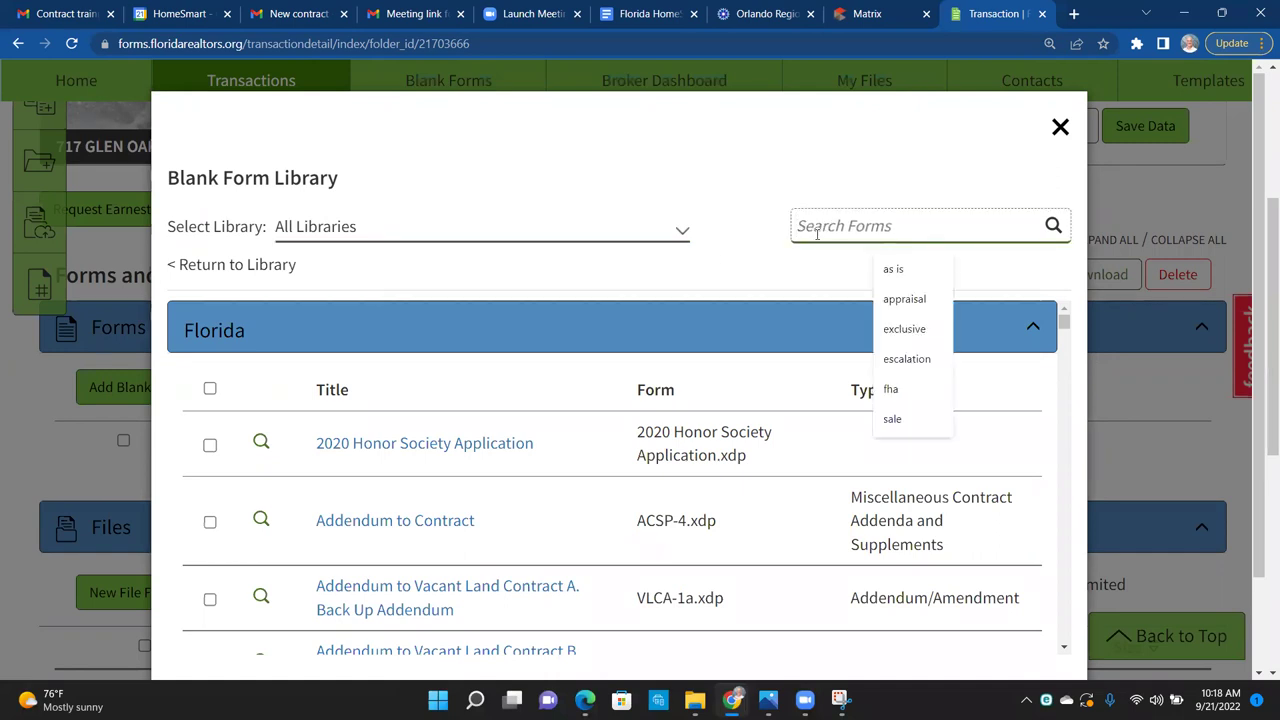
{"action": "type", "text": "as is"}
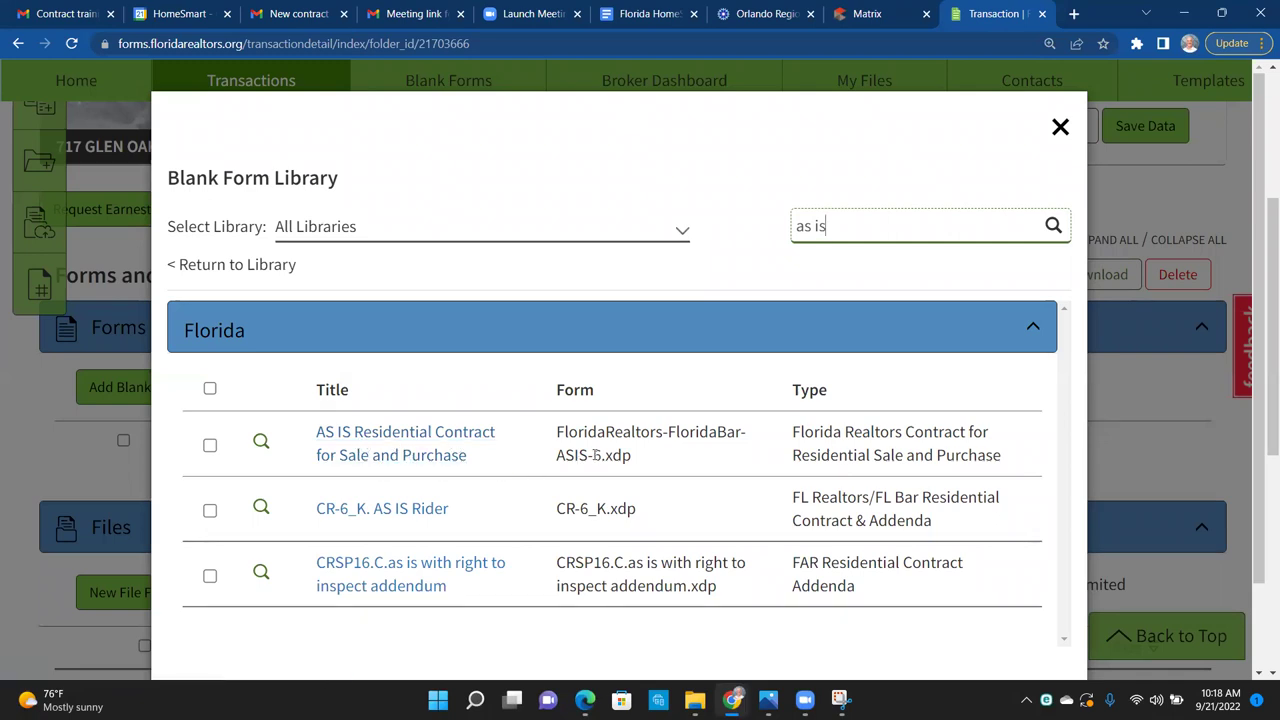
{"action": "left_click_drag", "start_coordinate": [601, 455], "coordinate": [554, 462]}
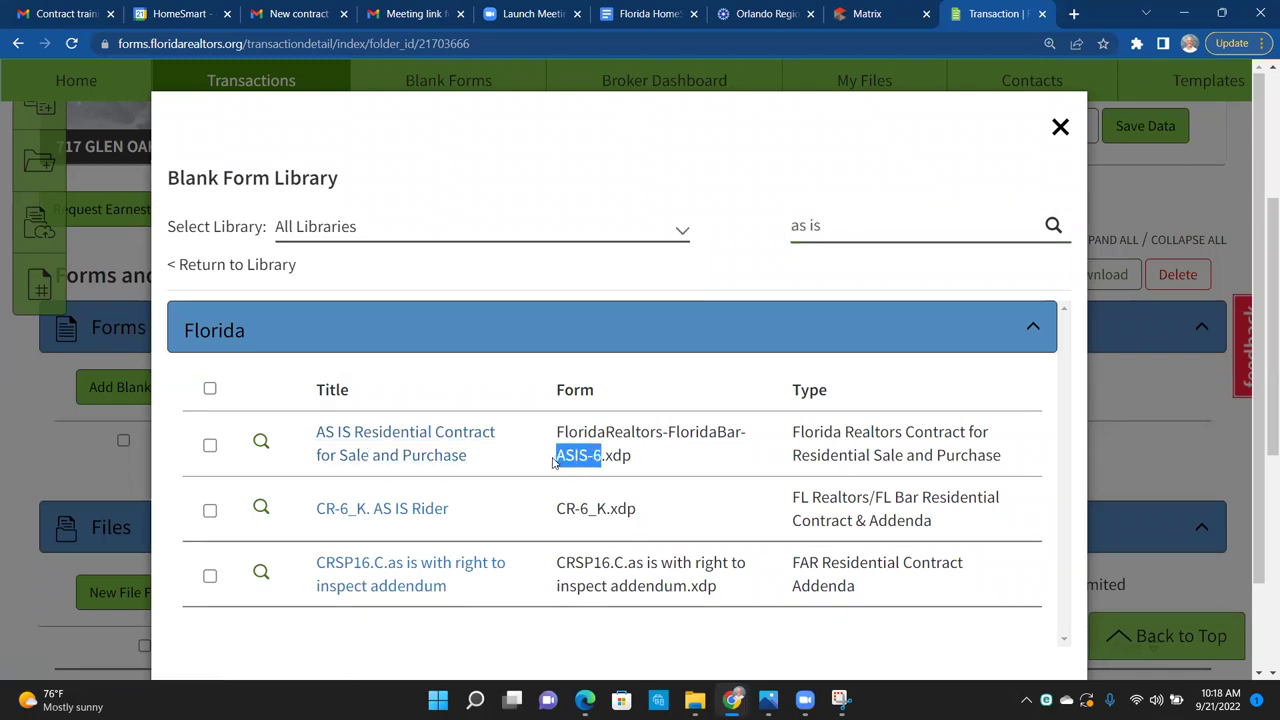
{"action": "left_click", "coordinate": [209, 444]}
Step: Open the AS IS contract and check the prefilled seller AJX Homes FL LLC and property details
{"action": "left_click", "coordinate": [343, 450]}
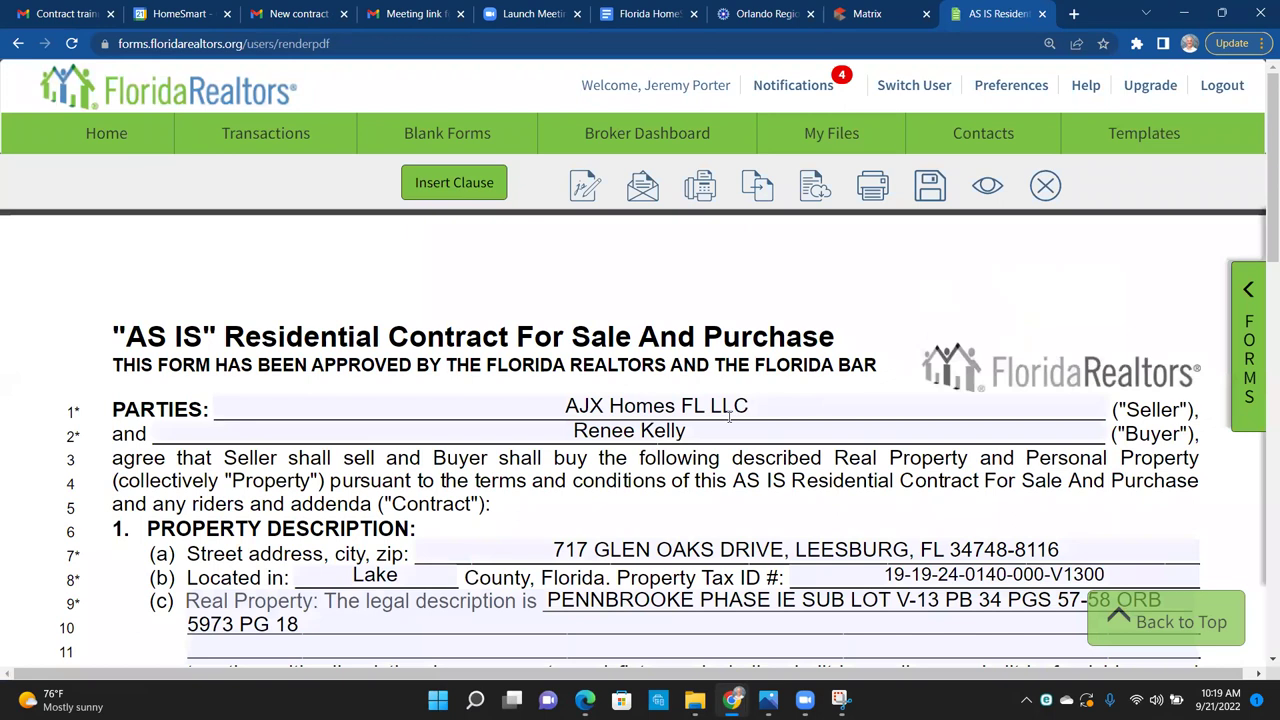
{"action": "left_click_drag", "start_coordinate": [758, 406], "coordinate": [566, 413]}
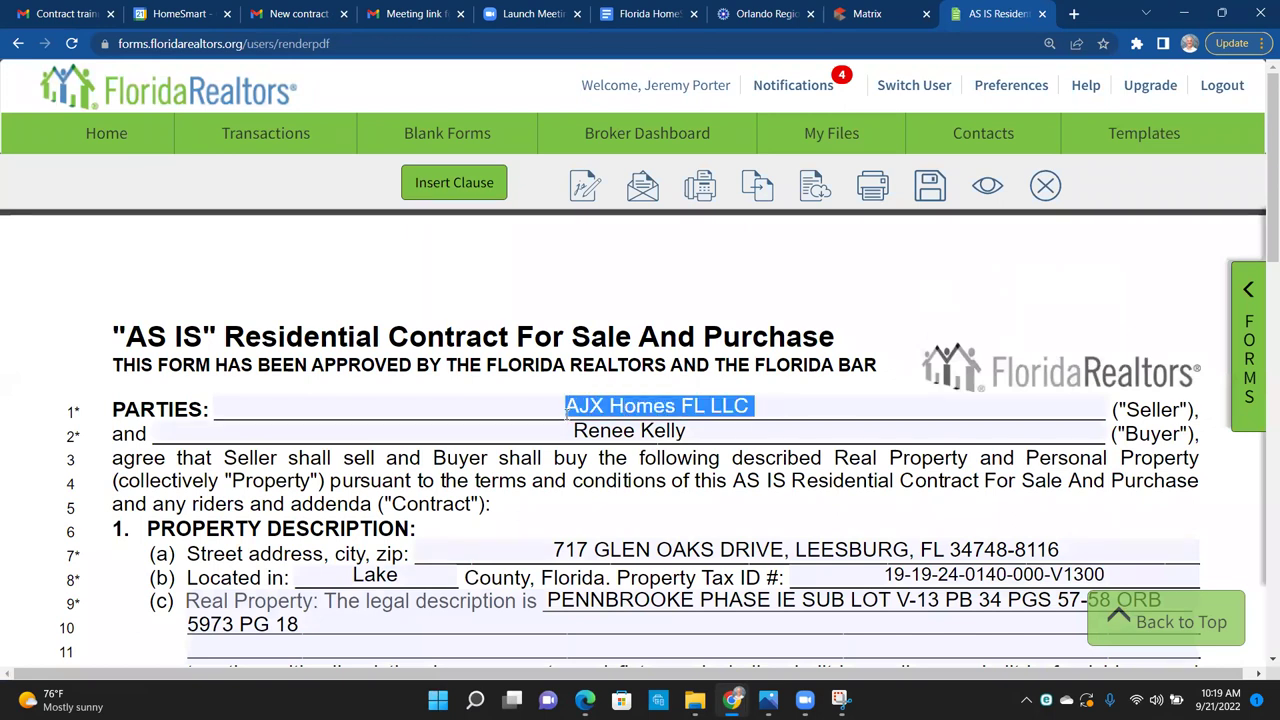
{"action": "left_click", "coordinate": [609, 510]}
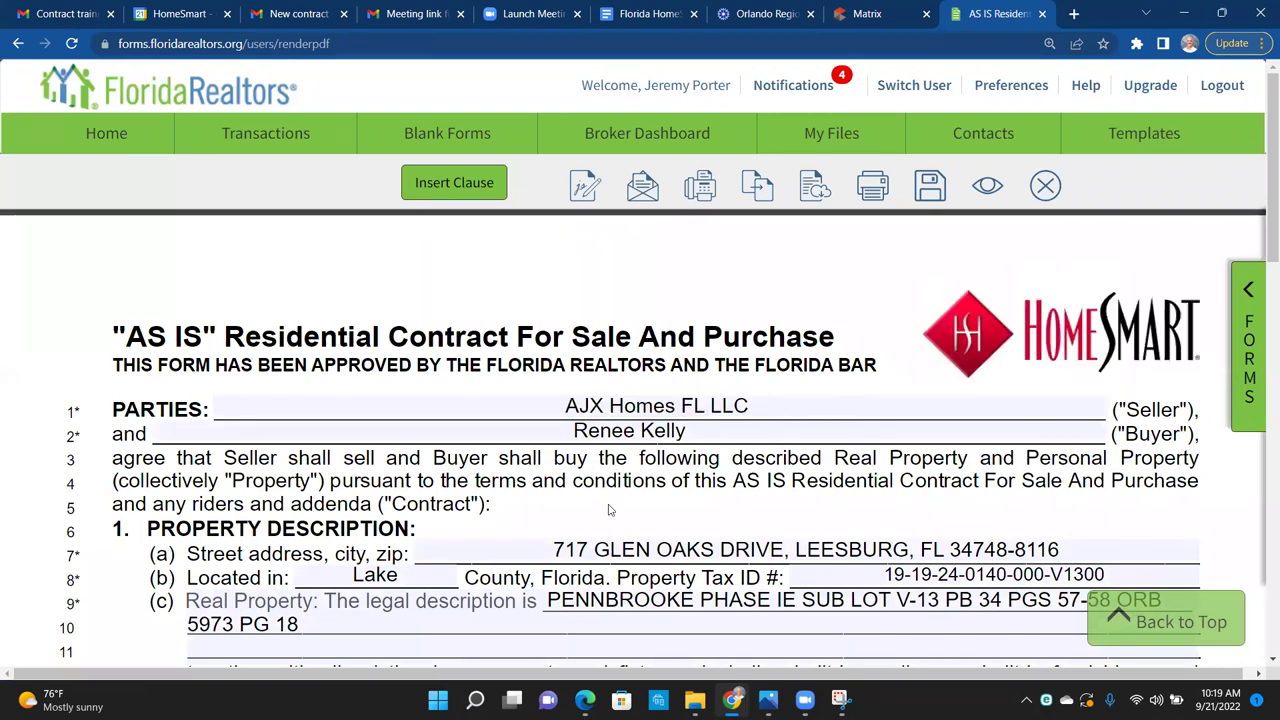
{"action": "scroll", "coordinate": [609, 510], "scroll_direction": "down", "scroll_amount": 1}
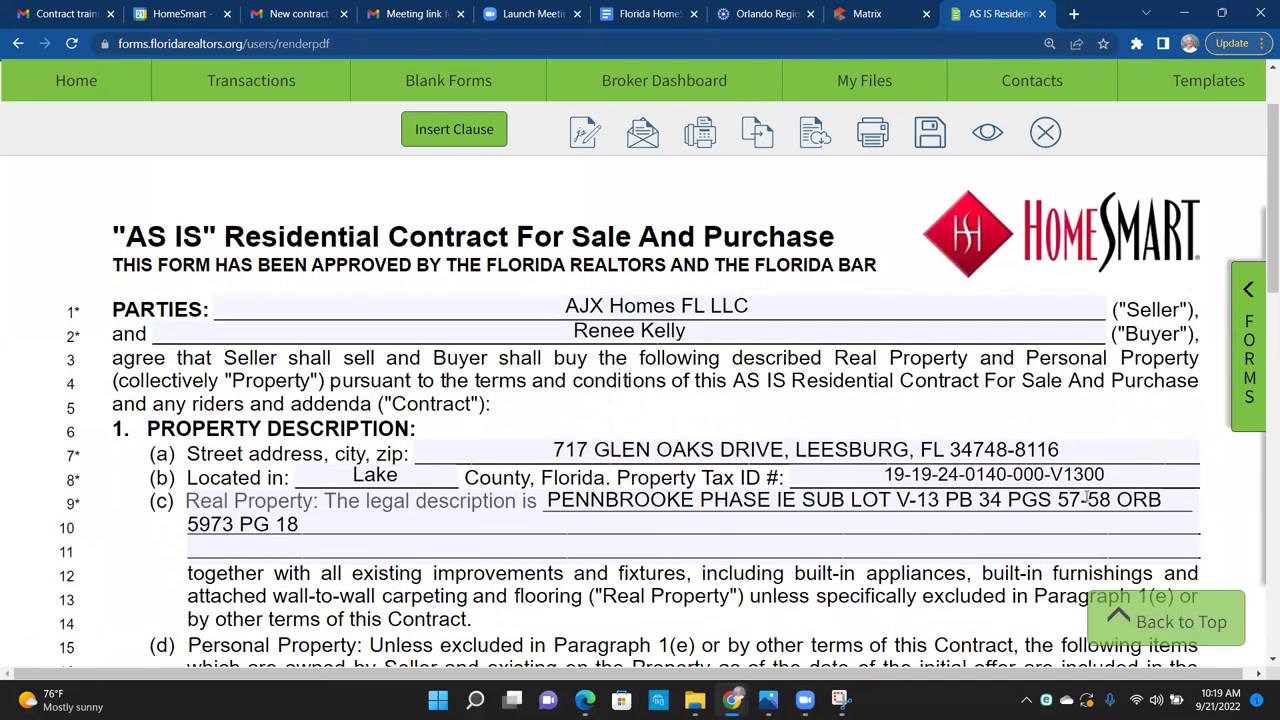
{"action": "scroll", "coordinate": [404, 594], "scroll_direction": "down", "scroll_amount": 2}
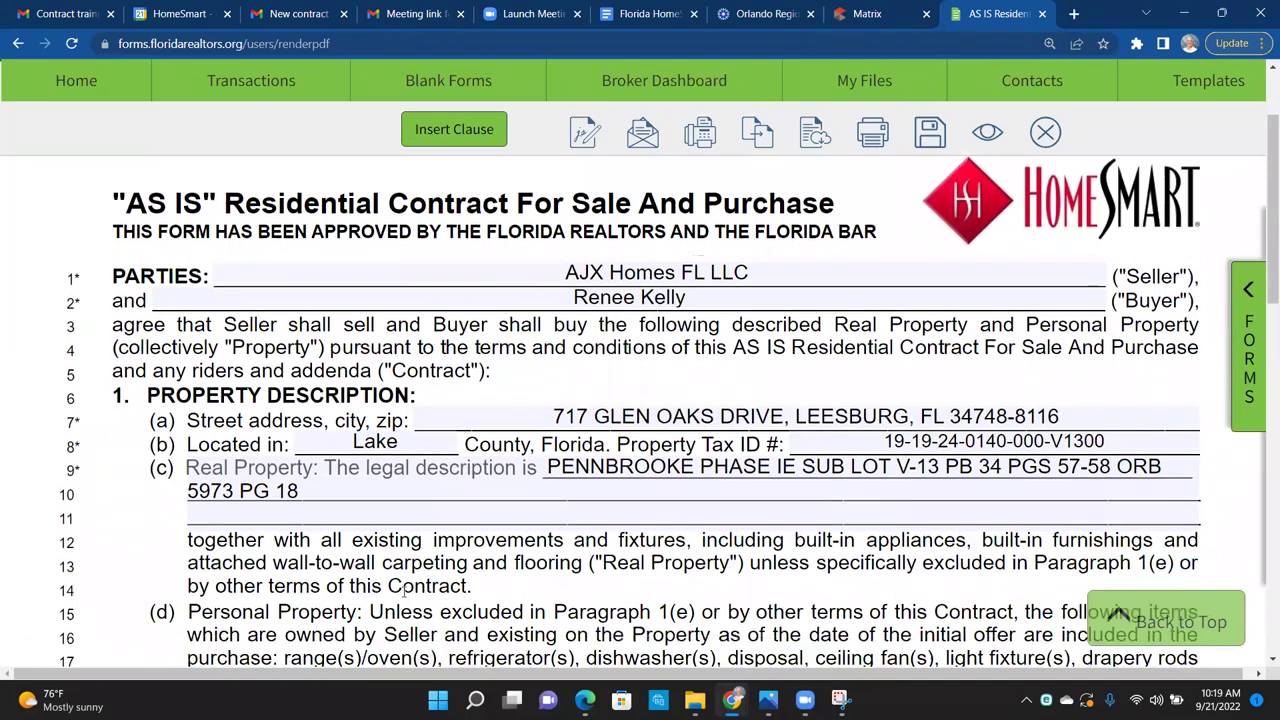
{"action": "scroll", "coordinate": [404, 590], "scroll_direction": "down", "scroll_amount": 1}
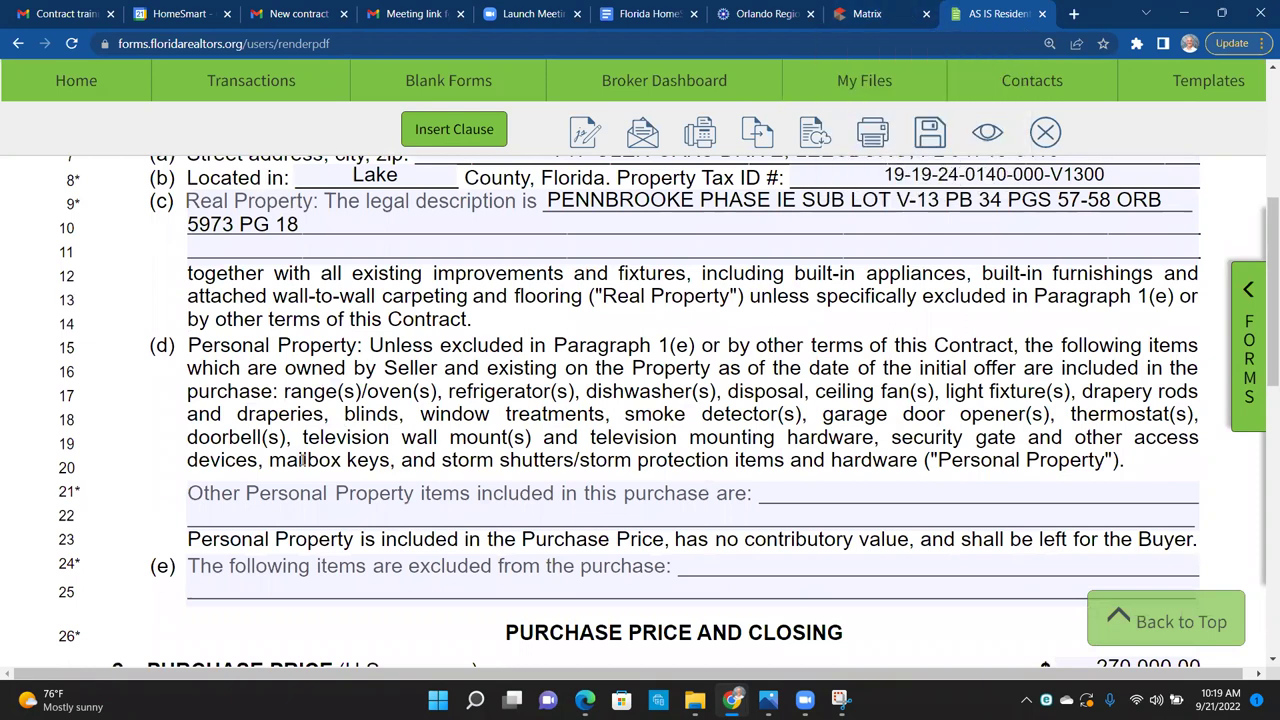
{"action": "left_click_drag", "start_coordinate": [199, 344], "coordinate": [117, 352]}
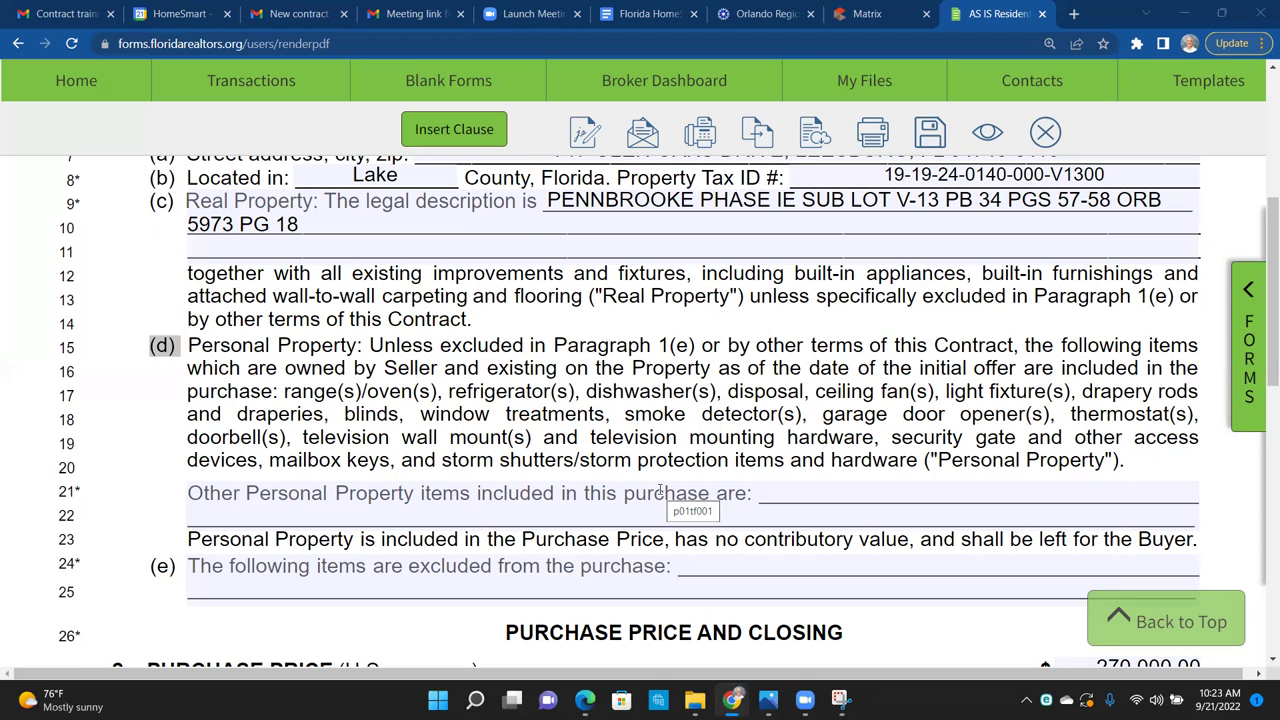
{"action": "left_click", "coordinate": [710, 562]}
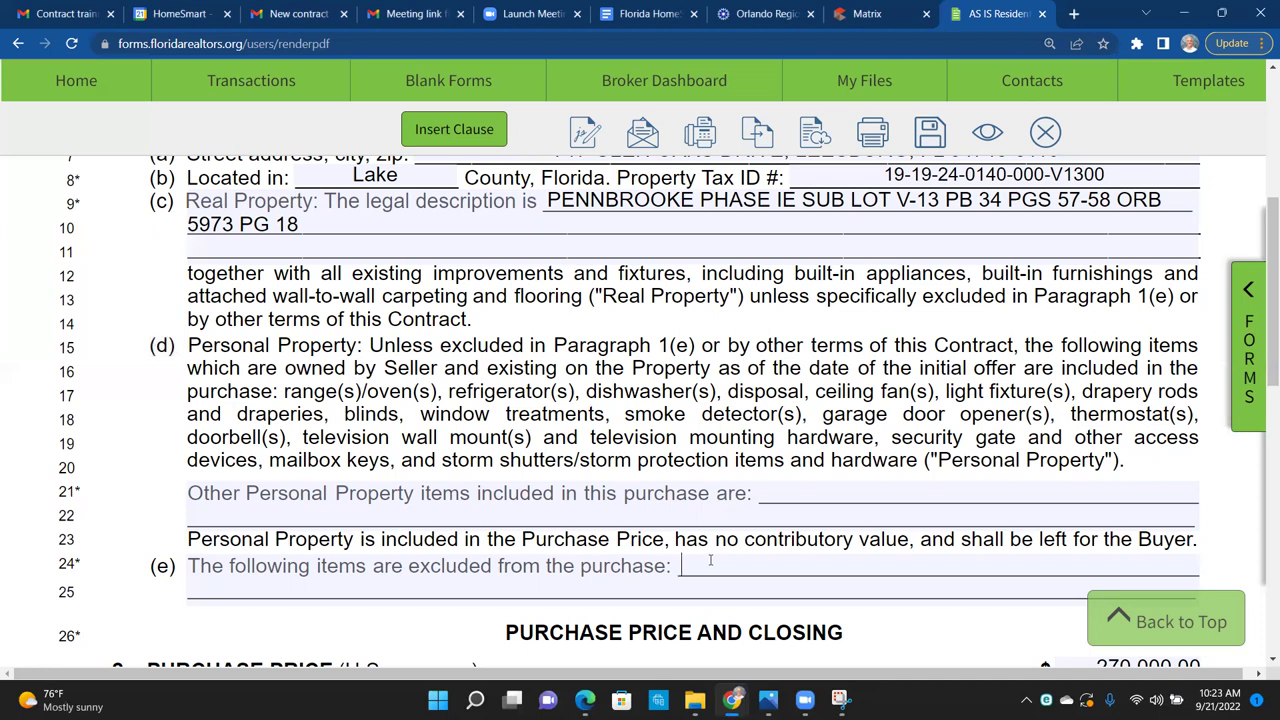
Step: Enter 'refrigerator' as the excluded item in paragraph 1(e), fixing the typo
{"action": "type", "text": "refrigeratior"}
{"action": "key", "text": "BackSpace"}
{"action": "key", "text": "BackSpace"}
{"action": "key", "text": "BackSpace"}
{"action": "type", "text": "or"}
{"action": "left_click", "coordinate": [868, 10]}
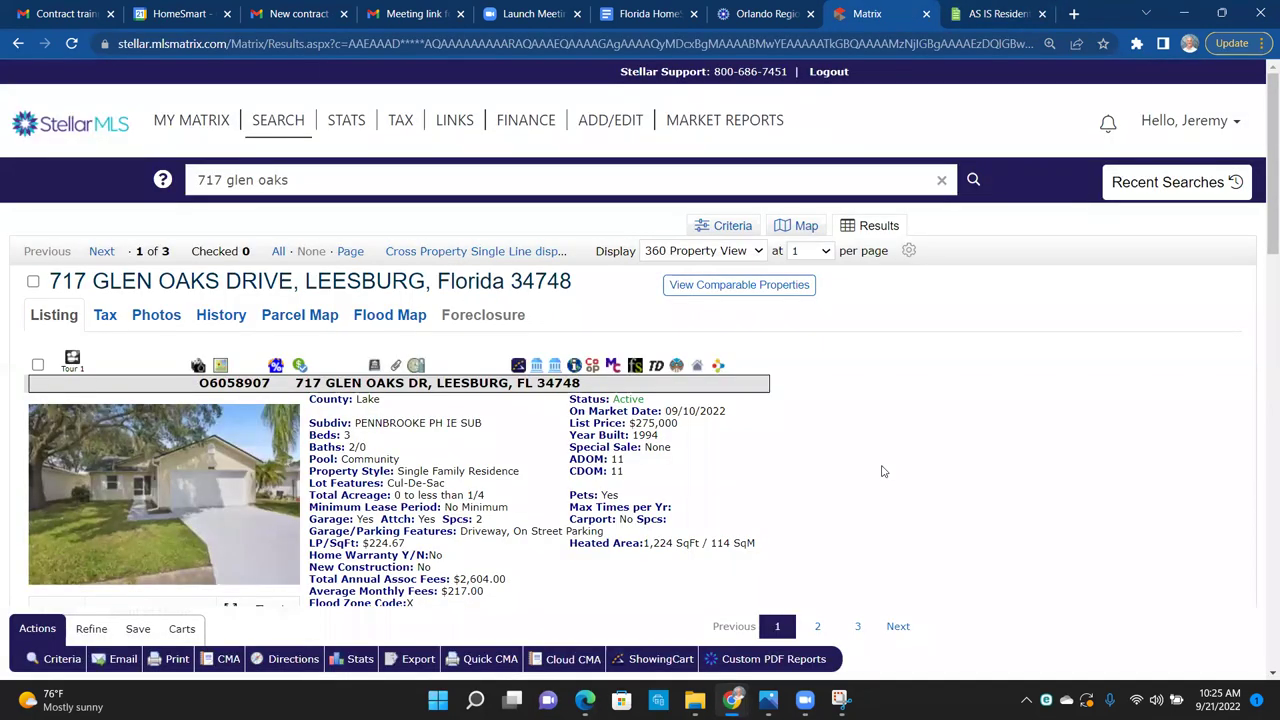
Step: Copy the Stellar MLS listing's included appliances: Dishwasher, Microwave, Range
{"action": "scroll", "coordinate": [882, 471], "scroll_direction": "down", "scroll_amount": 5}
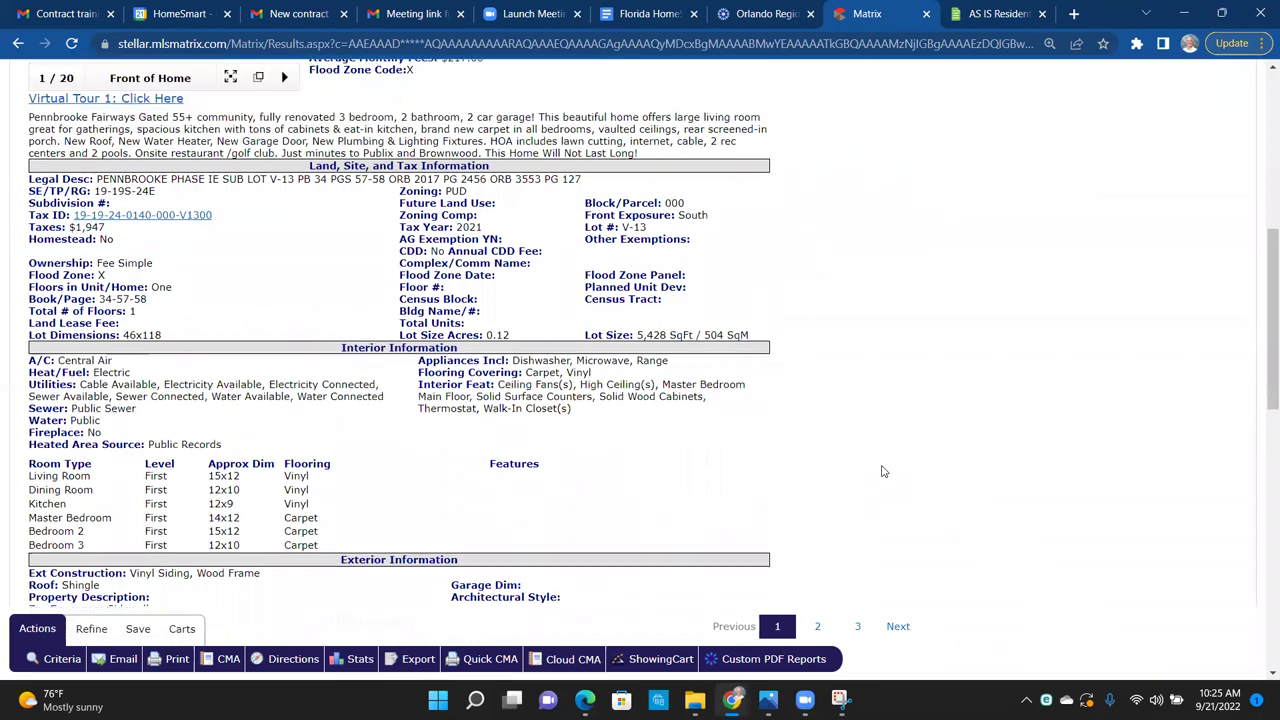
{"action": "scroll", "coordinate": [870, 471], "scroll_direction": "up", "scroll_amount": 1}
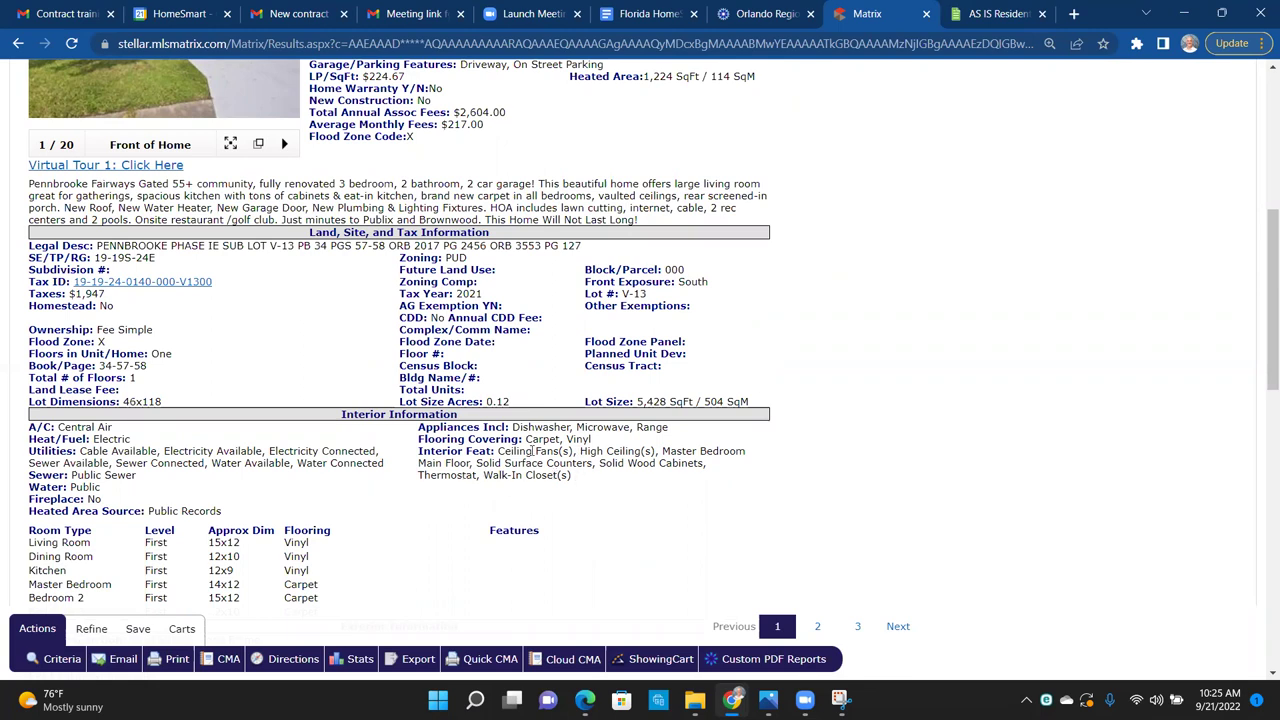
{"action": "left_click_drag", "start_coordinate": [577, 451], "coordinate": [487, 451]}
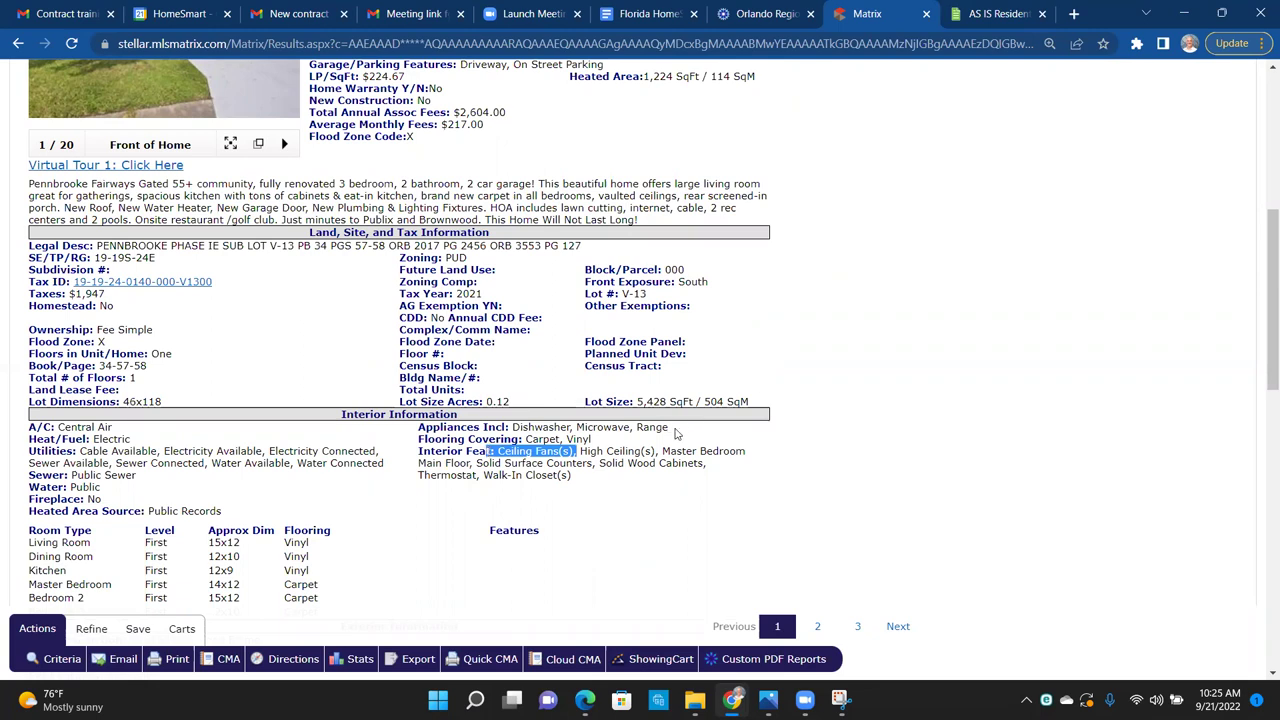
{"action": "left_click", "coordinate": [638, 427]}
{"action": "left_click_drag", "start_coordinate": [638, 427], "coordinate": [511, 433]}
{"action": "key", "text": "ctrl+c"}
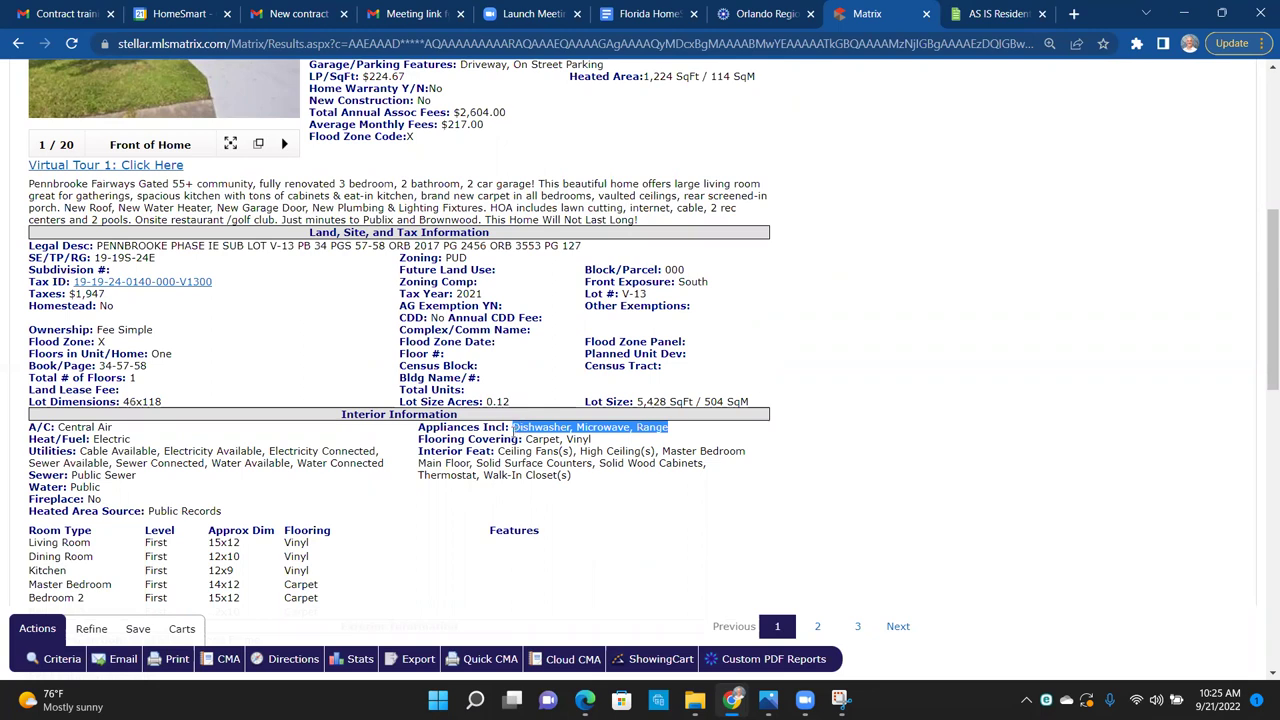
{"action": "left_click", "coordinate": [966, 22]}
{"action": "left_click", "coordinate": [860, 486]}
Step: Paste Dishwasher, Microwave, Range into line 21's other personal property field
{"action": "key", "text": "ctrl+v"}
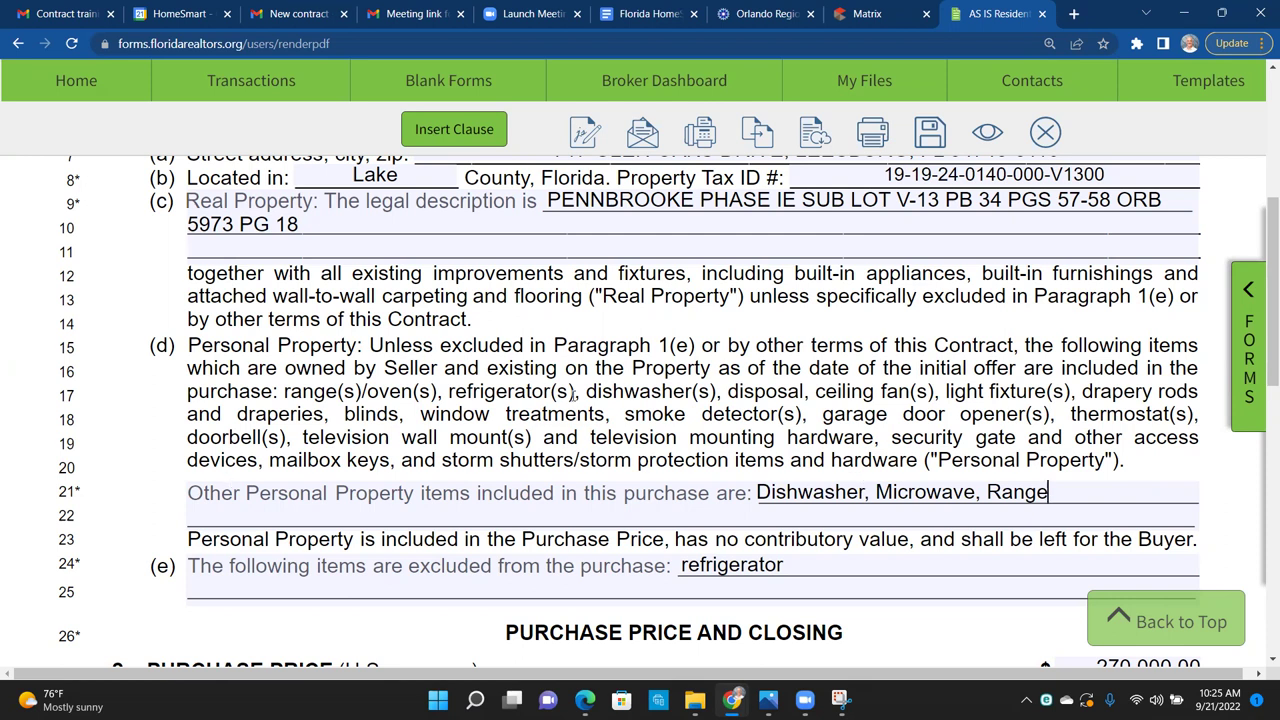
{"action": "left_click", "coordinate": [866, 13]}
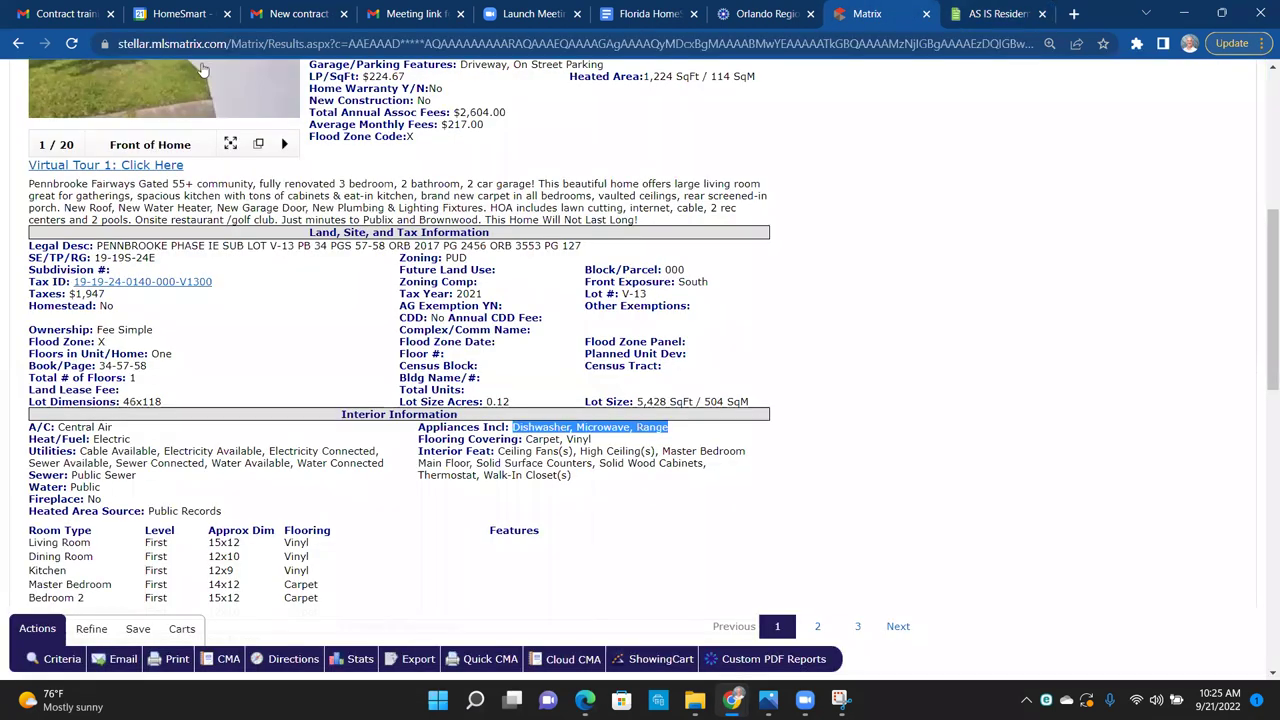
{"action": "left_click", "coordinate": [201, 69]}
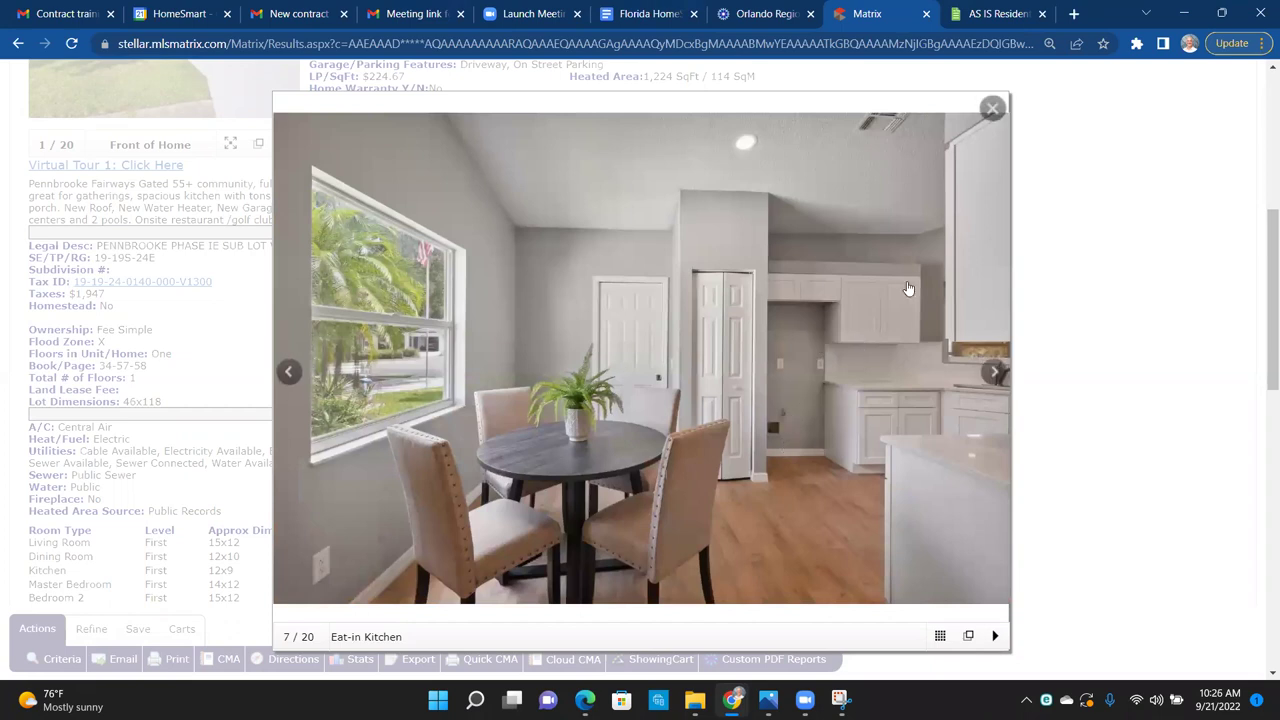
{"action": "key", "text": "Escape"}
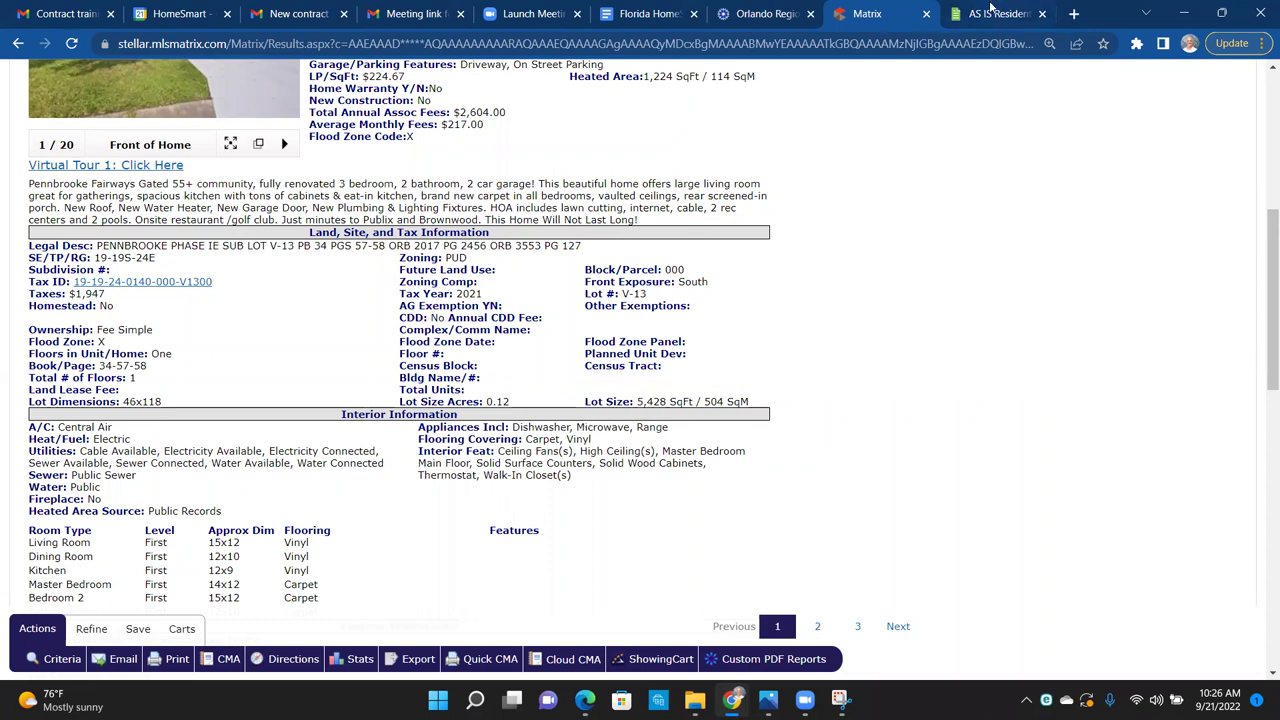
{"action": "key", "text": "ctrl+Tab"}
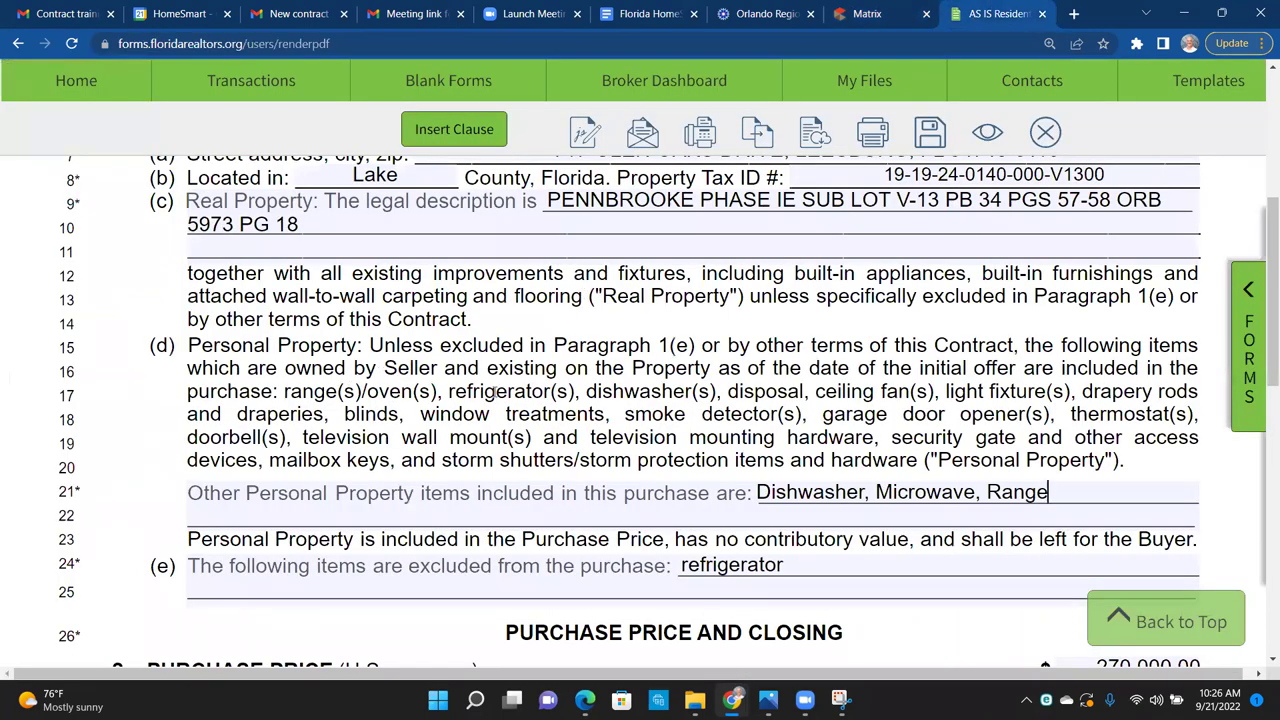
Step: Delete 'Dishwasher,' from line 21's other personal property field
{"action": "left_click_drag", "start_coordinate": [581, 391], "coordinate": [450, 391]}
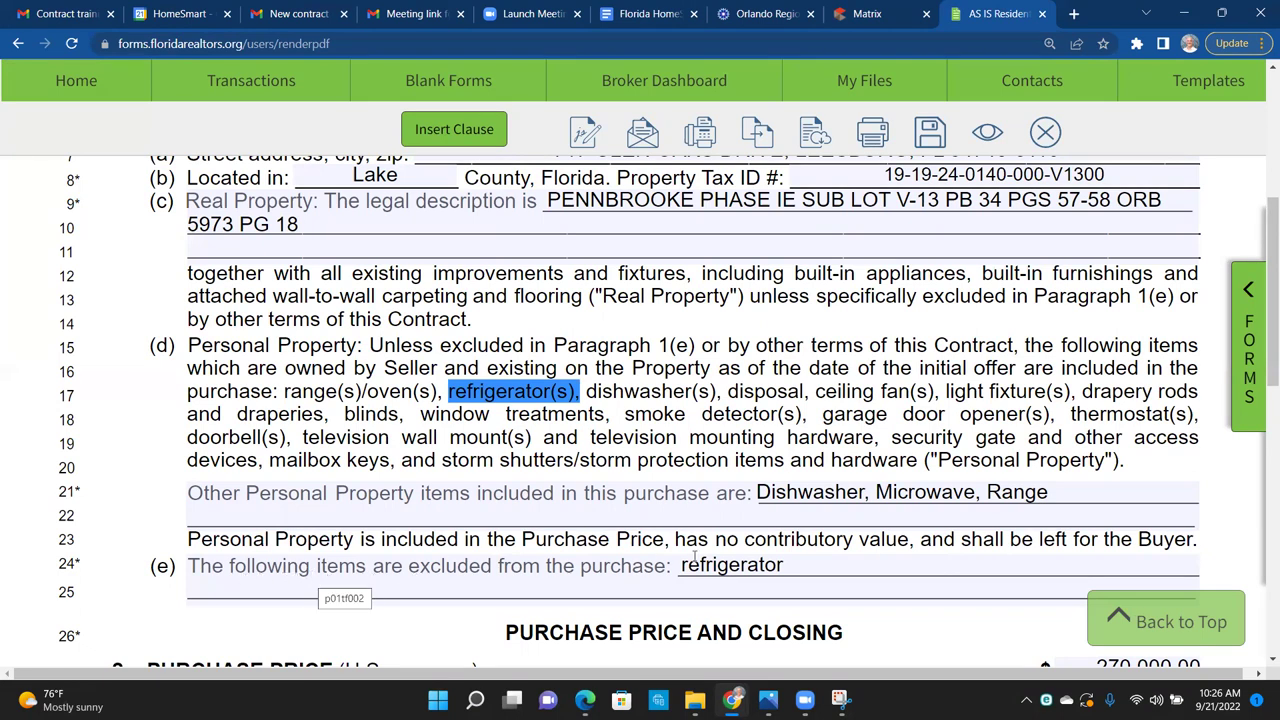
{"action": "left_click_drag", "start_coordinate": [817, 563], "coordinate": [679, 567]}
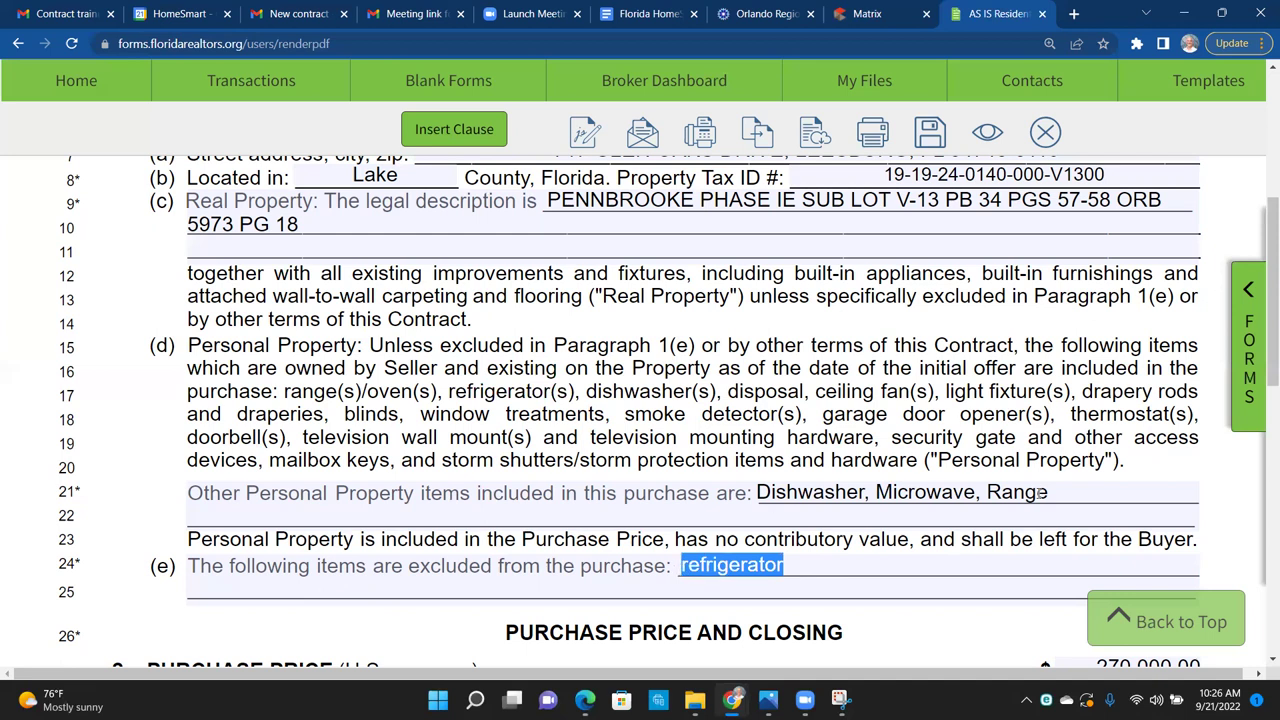
{"action": "left_click_drag", "start_coordinate": [1046, 493], "coordinate": [757, 494]}
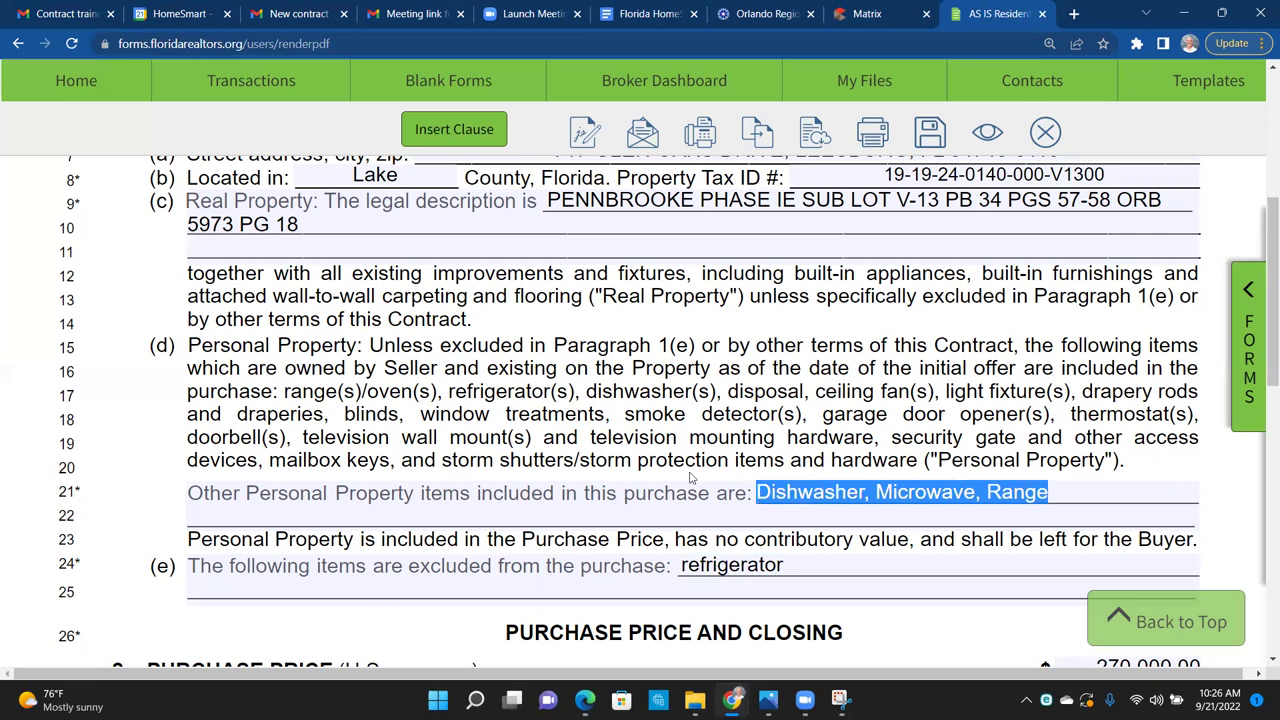
{"action": "left_click_drag", "start_coordinate": [716, 391], "coordinate": [579, 395]}
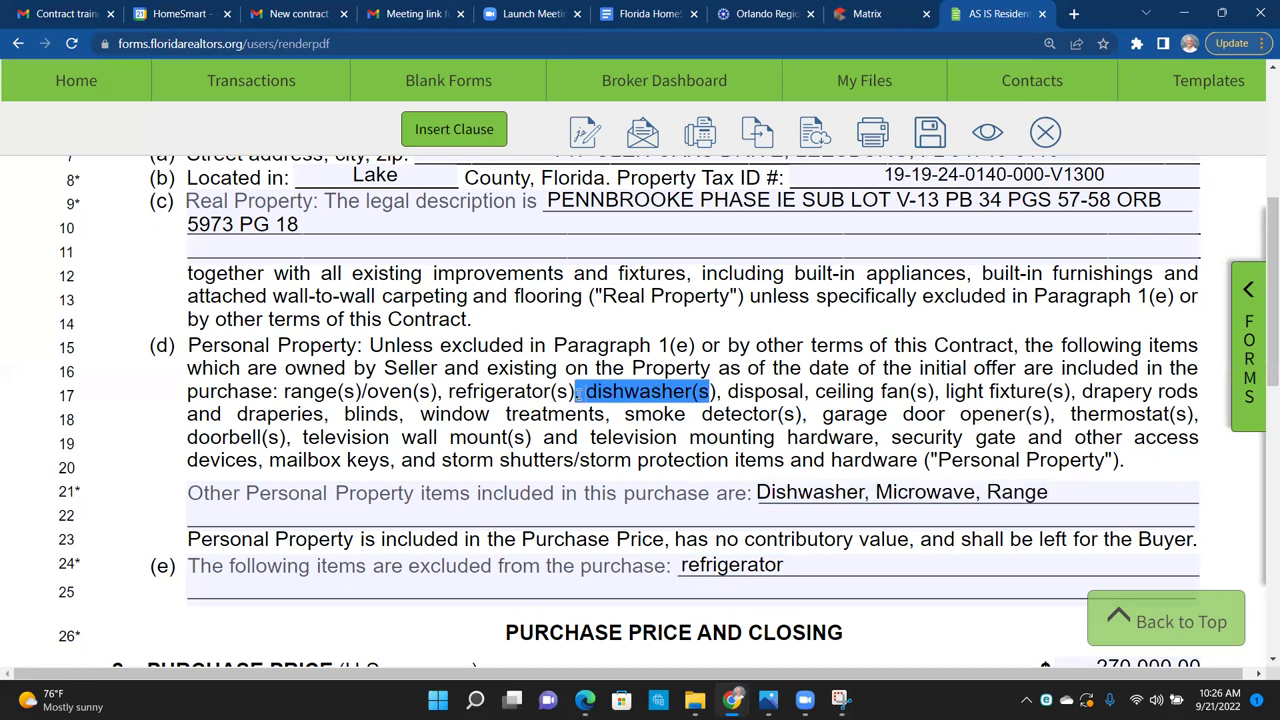
{"action": "left_click", "coordinate": [873, 494]}
{"action": "key", "text": "shift+Home"}
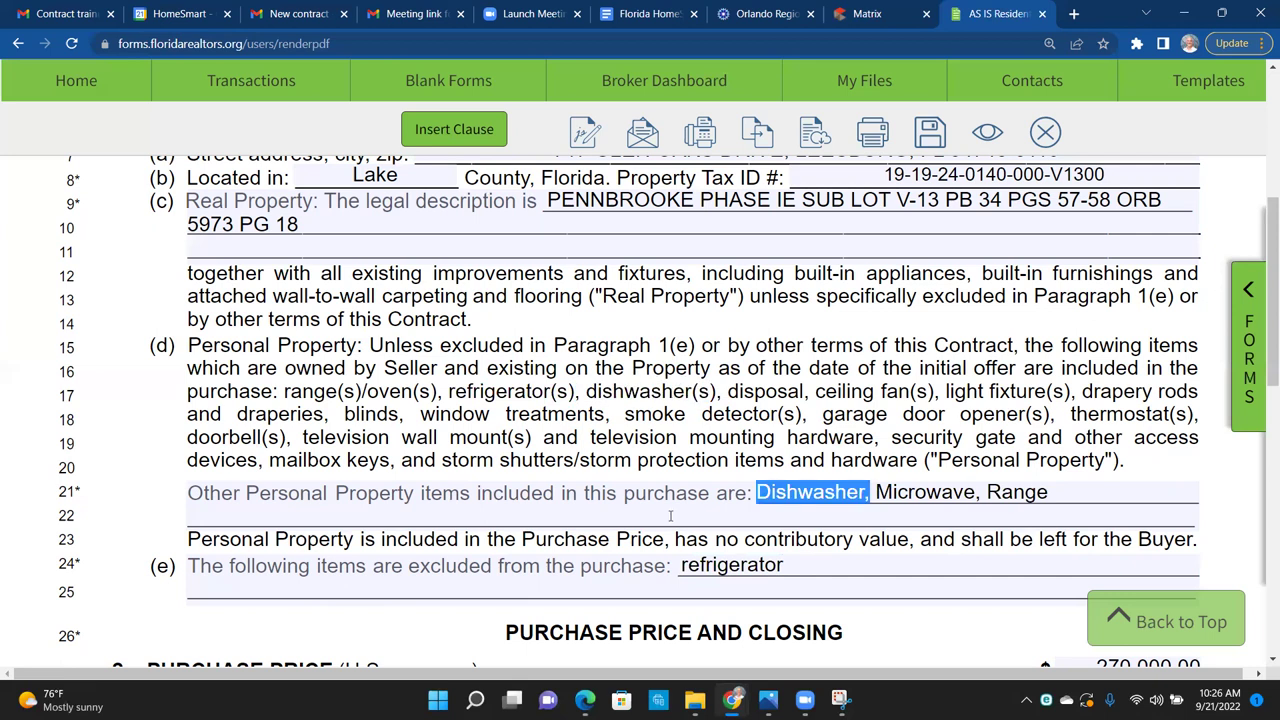
{"action": "key", "text": "BackSpace"}
{"action": "key", "text": "Delete"}
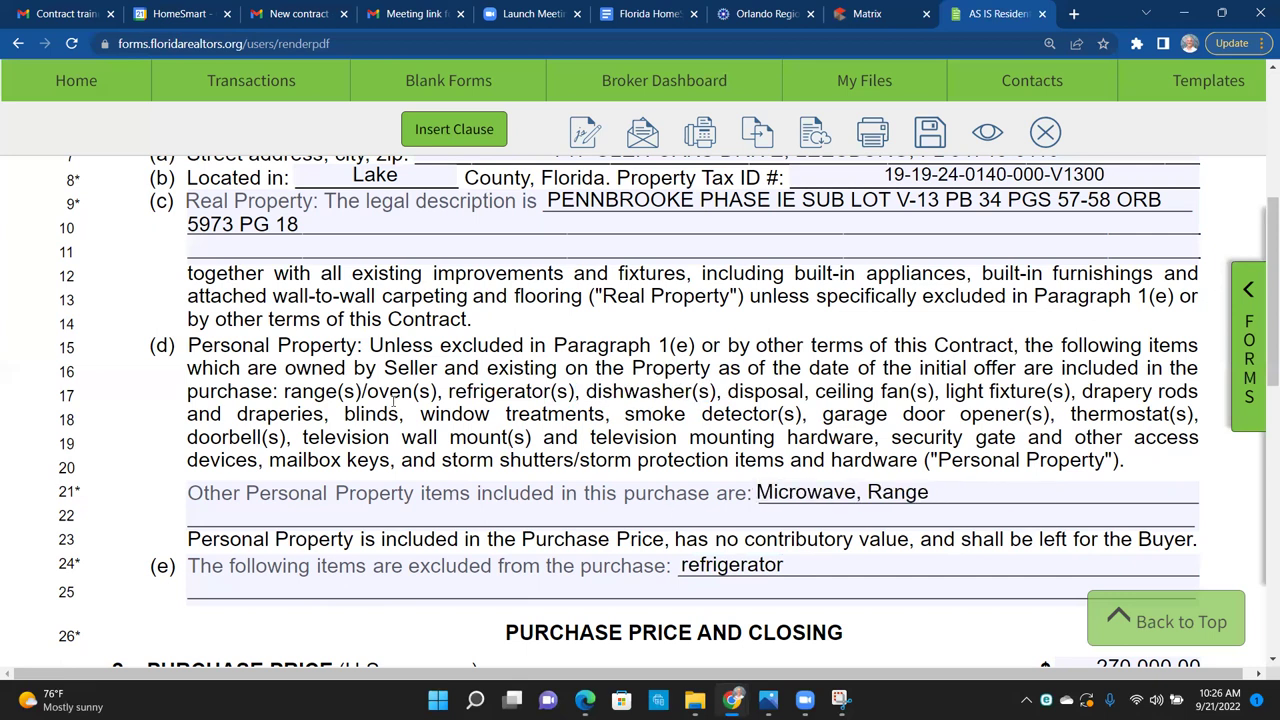
Step: Remove 'Range' so line 21 lists only Microwave, and recheck the refrigerator exclusion
{"action": "left_click_drag", "start_coordinate": [438, 391], "coordinate": [284, 392]}
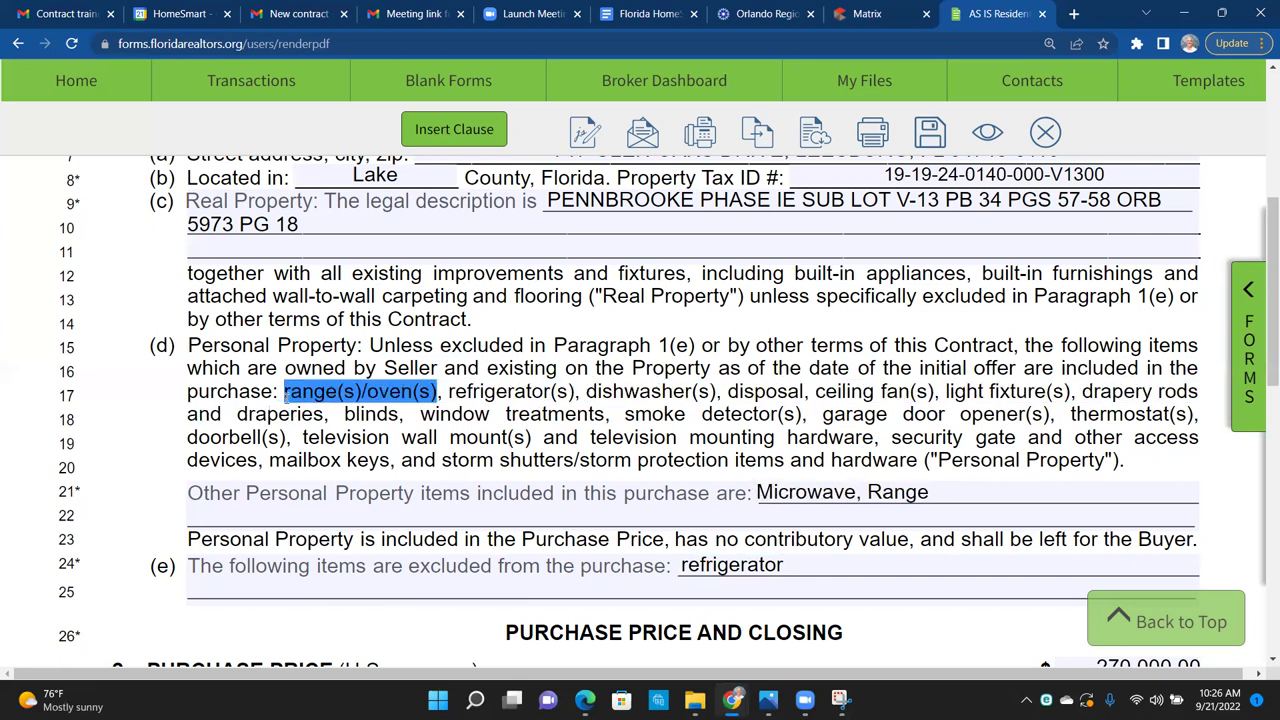
{"action": "left_click", "coordinate": [950, 490]}
{"action": "key", "text": "BackSpace"}
{"action": "key", "text": "BackSpace"}
{"action": "key", "text": "BackSpace"}
{"action": "key", "text": "BackSpace"}
{"action": "key", "text": "BackSpace"}
{"action": "key", "text": "BackSpace"}
{"action": "key", "text": "BackSpace"}
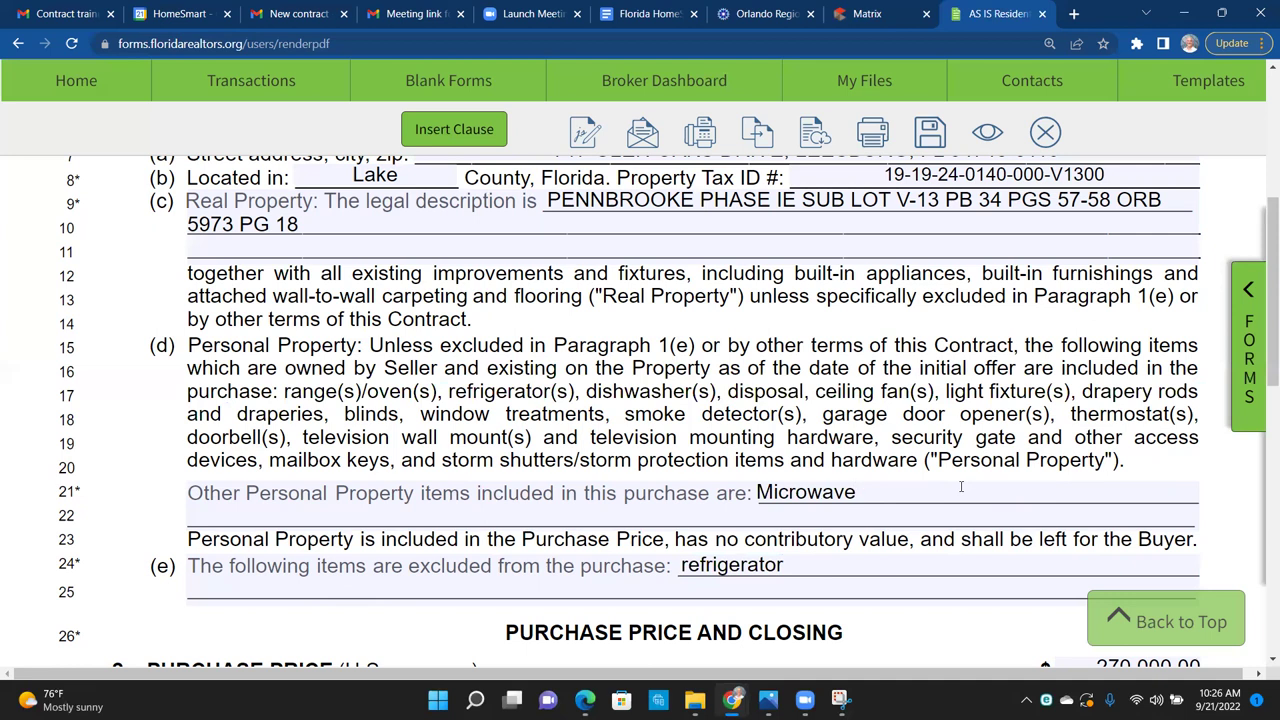
{"action": "left_click_drag", "start_coordinate": [772, 437], "coordinate": [344, 391]}
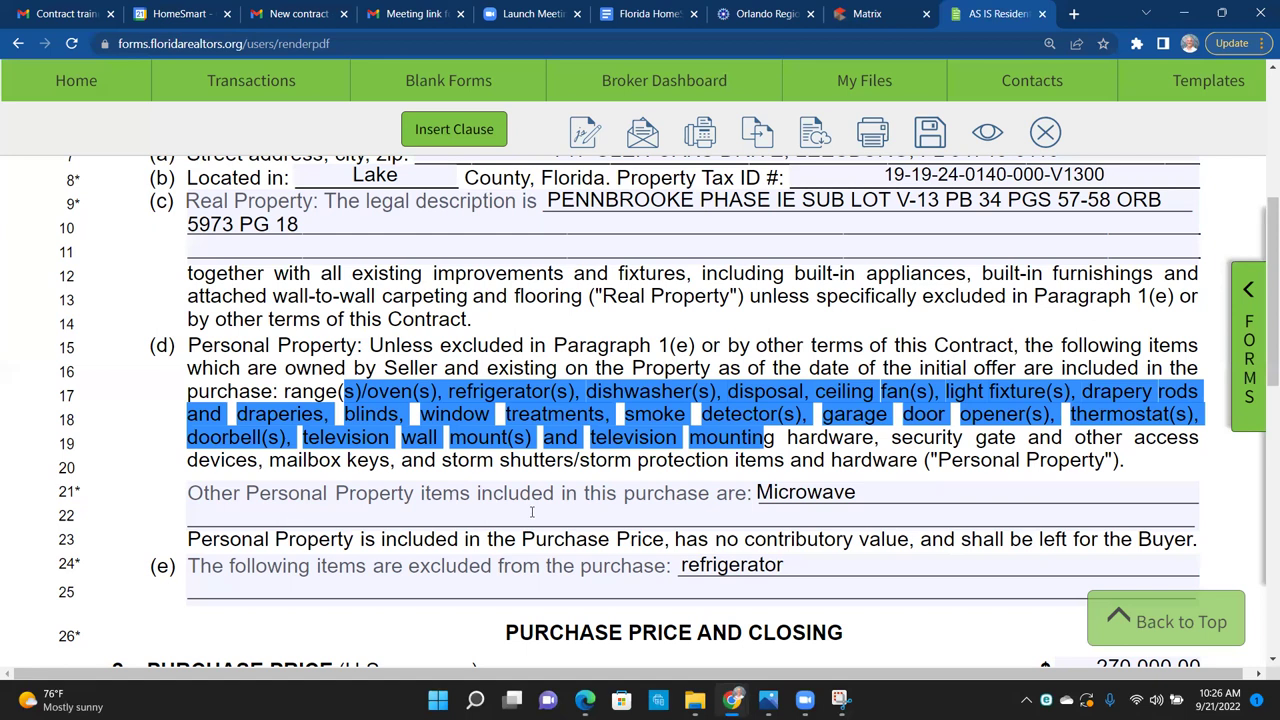
{"action": "left_click_drag", "start_coordinate": [785, 566], "coordinate": [668, 573]}
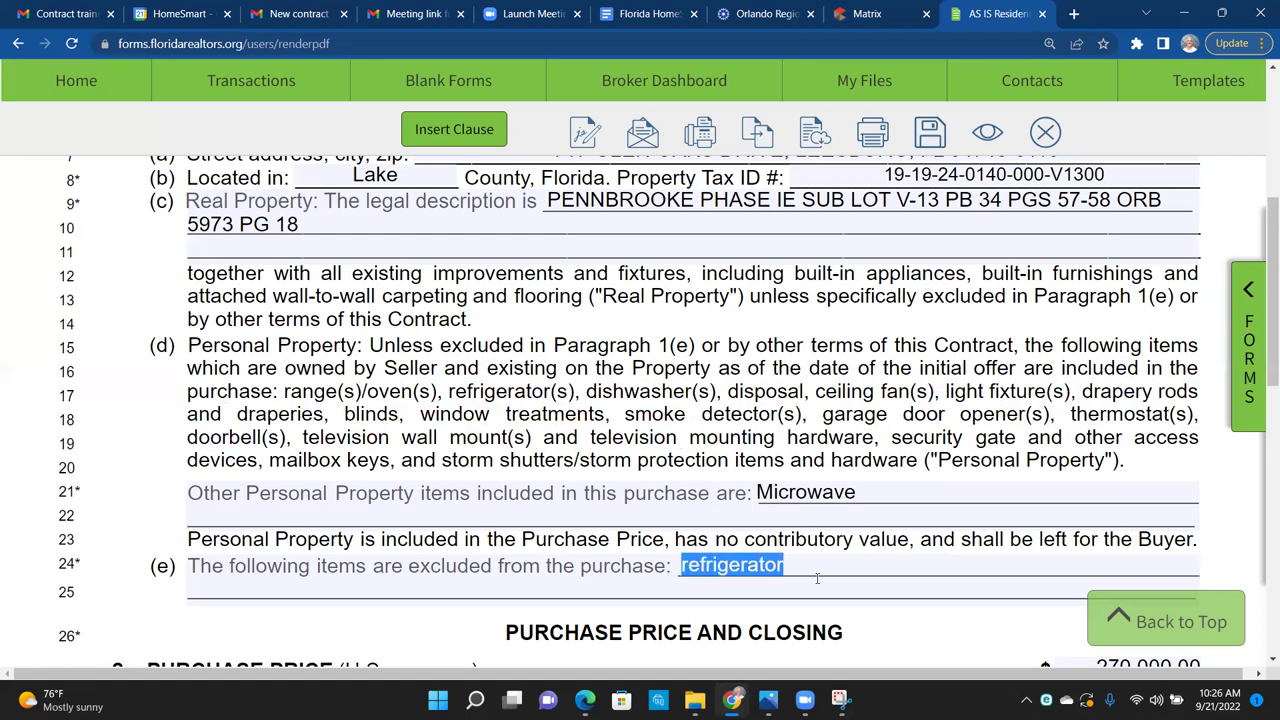
{"action": "left_click", "coordinate": [940, 630]}
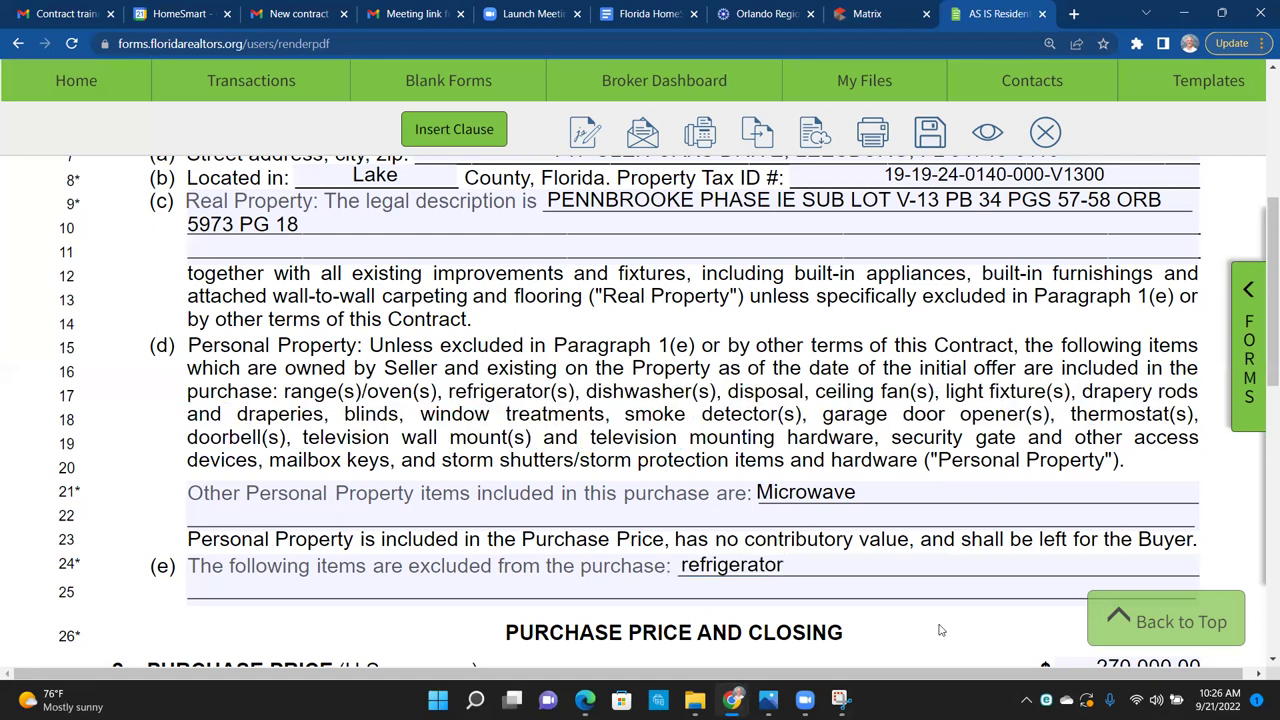
Step: Confirm the purchase price still reads 270,000.00
{"action": "scroll", "coordinate": [940, 630], "scroll_direction": "down", "scroll_amount": 2}
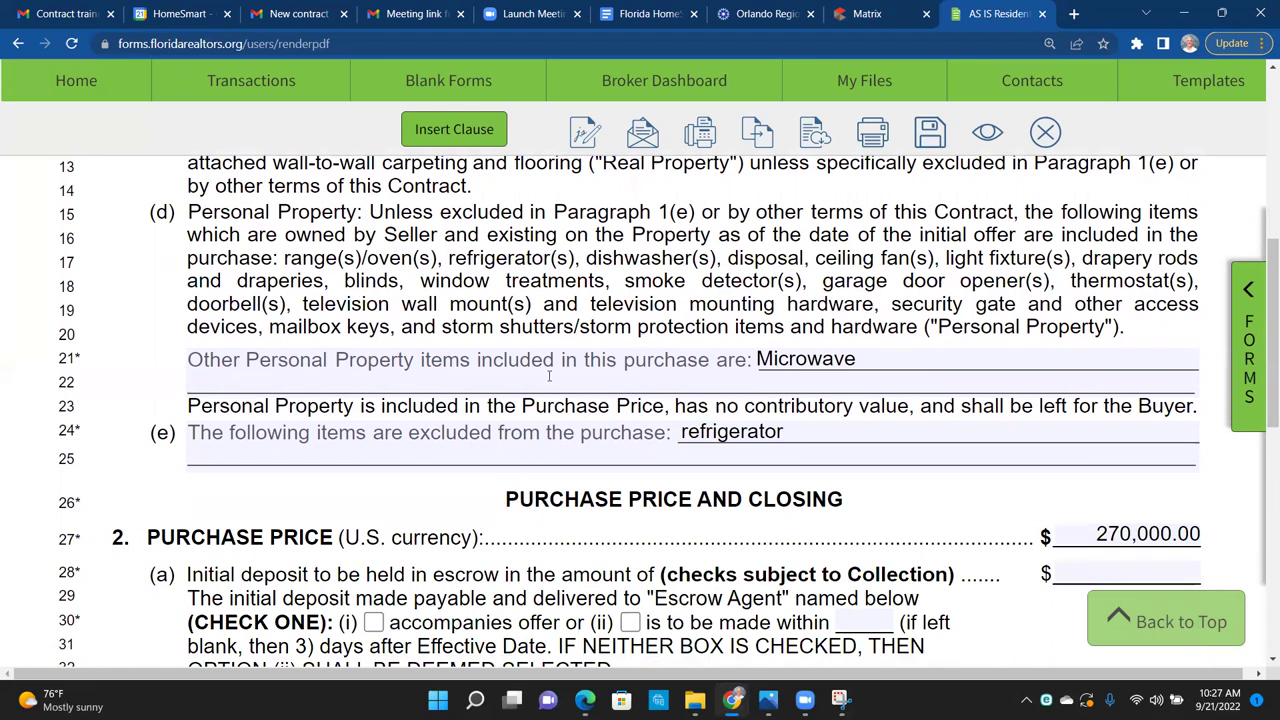
{"action": "scroll", "coordinate": [936, 511], "scroll_direction": "down", "scroll_amount": 3}
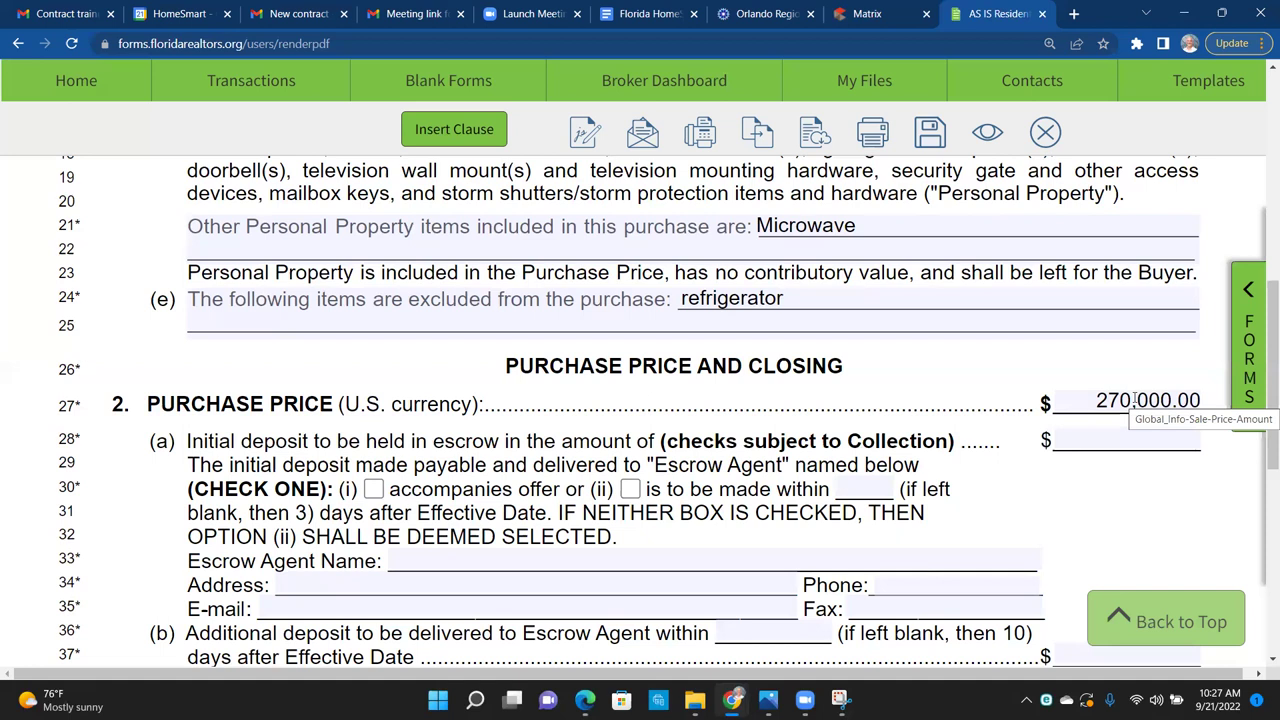
{"action": "left_click", "coordinate": [1135, 400]}
{"action": "left_click", "coordinate": [946, 369]}
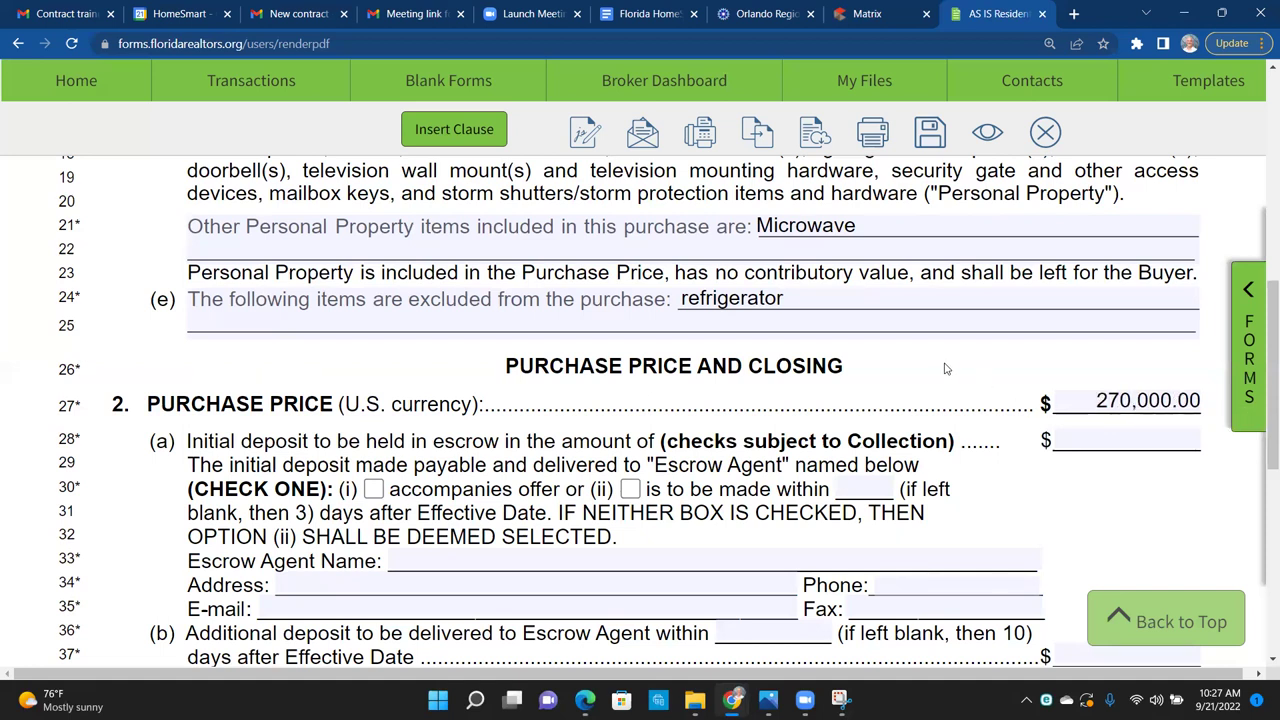
{"action": "scroll", "coordinate": [946, 369], "scroll_direction": "up", "scroll_amount": 2}
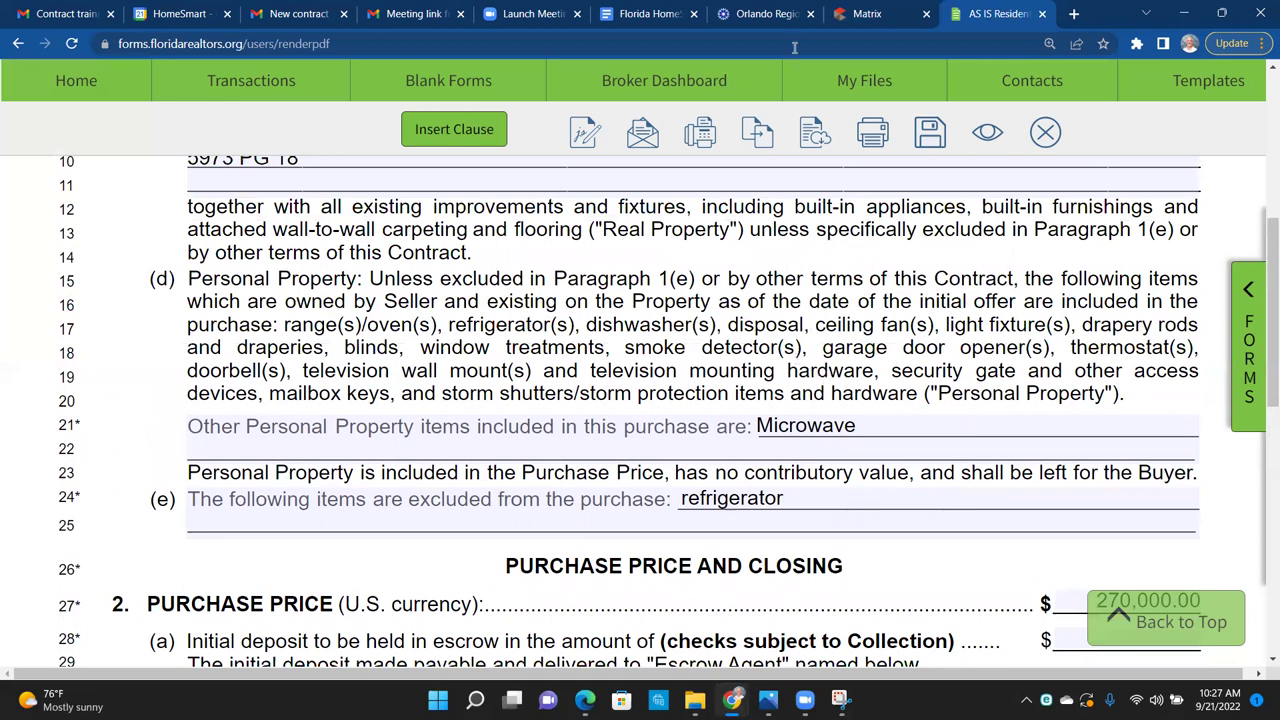
{"action": "left_click", "coordinate": [857, 13]}
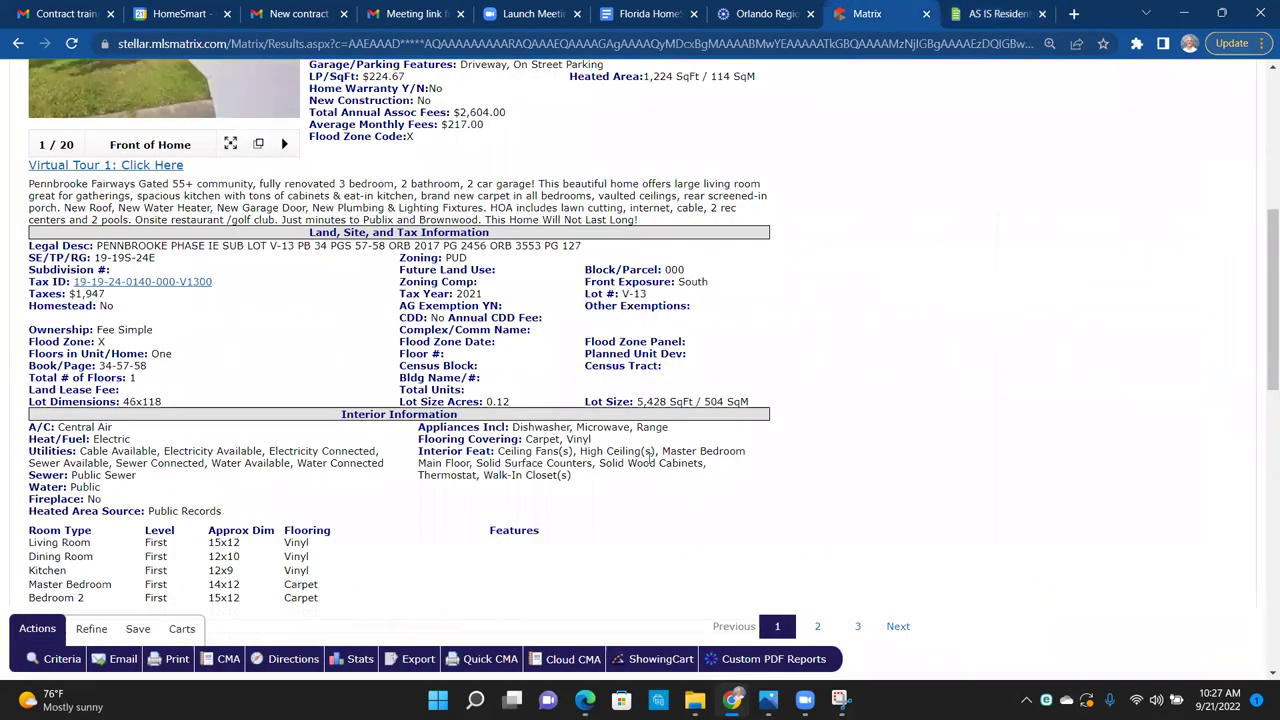
{"action": "left_click_drag", "start_coordinate": [691, 427], "coordinate": [420, 428]}
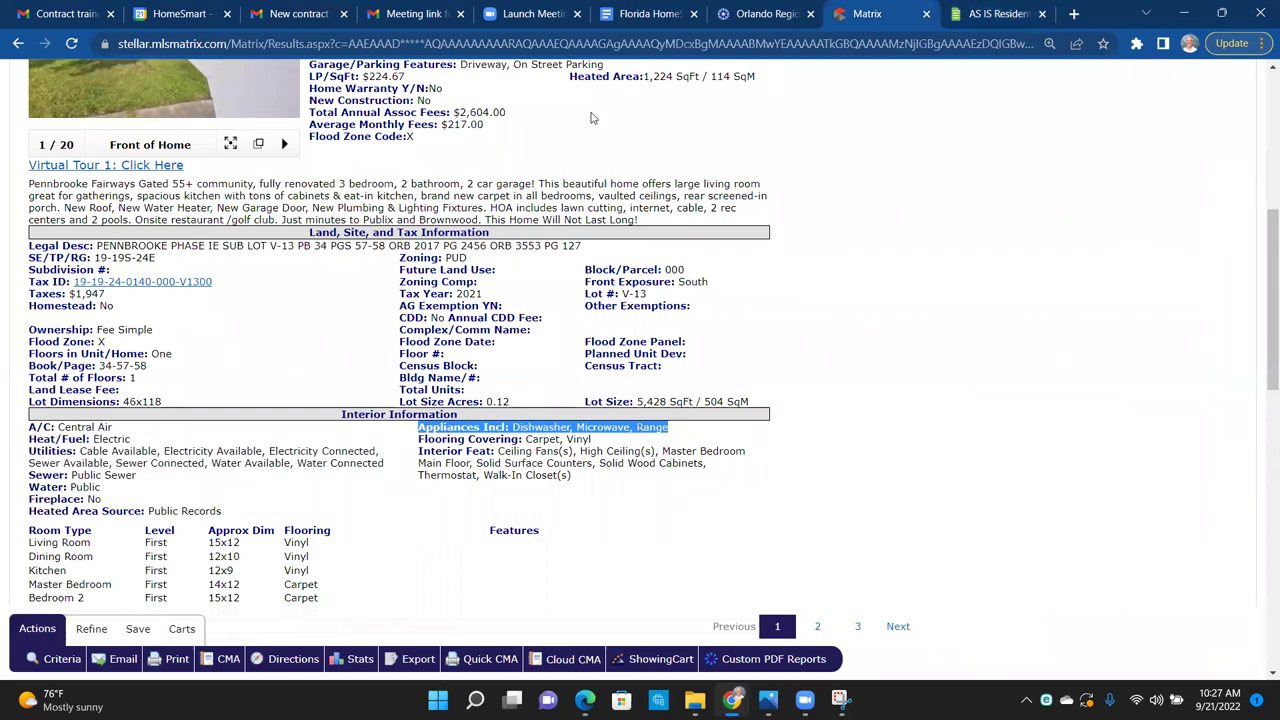
{"action": "left_click", "coordinate": [974, 12]}
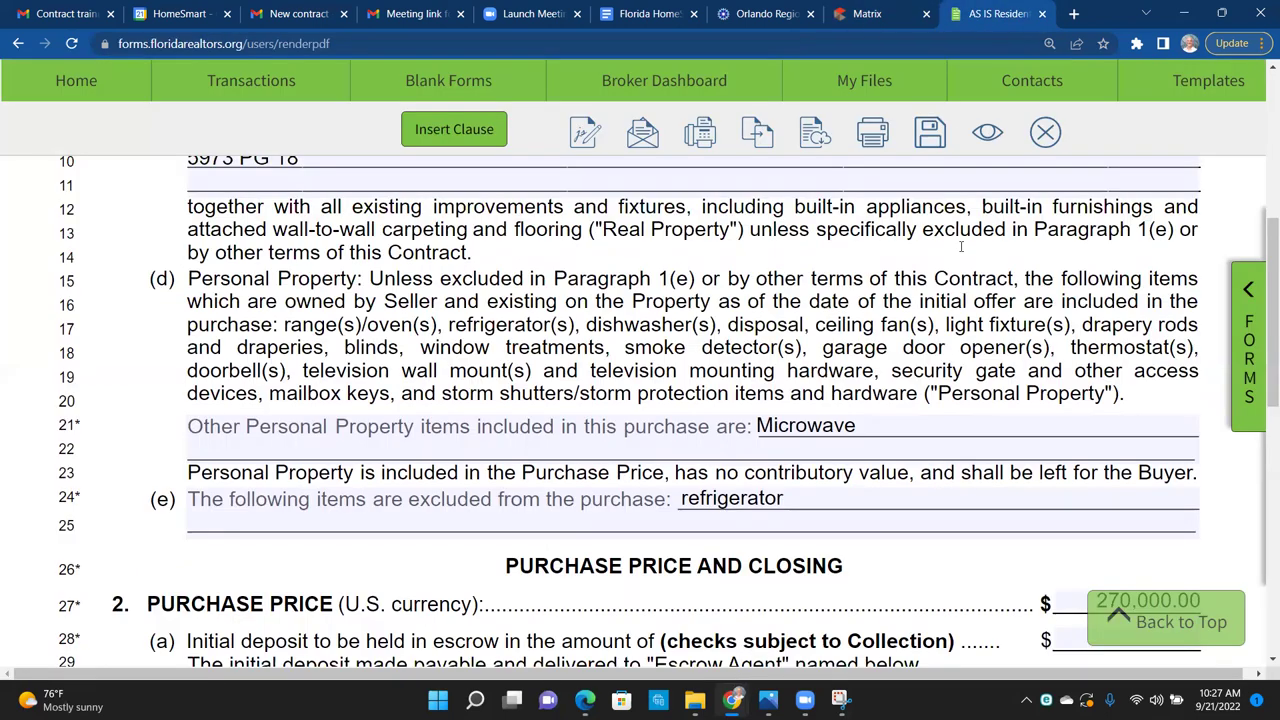
Step: Append ', washer and dryer' after Microwave in the Other Personal Property items
{"action": "left_click", "coordinate": [920, 423]}
{"action": "type", "text": ", washer and d"}
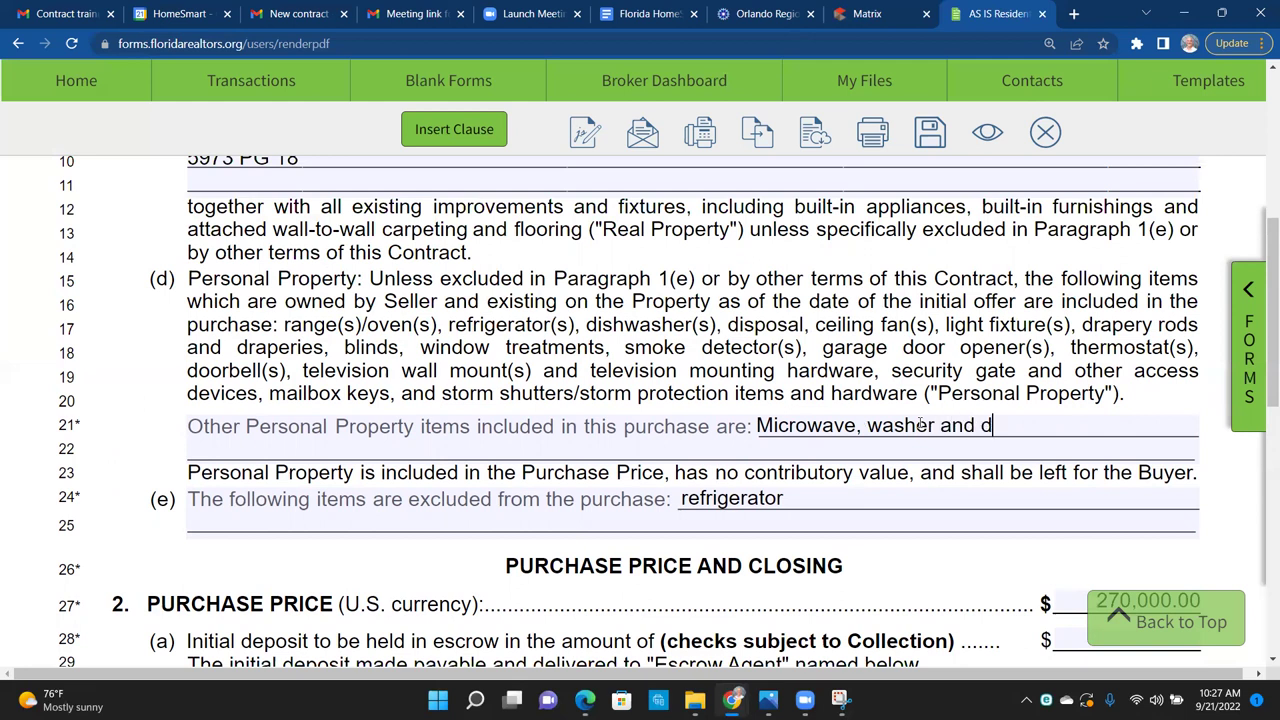
{"action": "type", "text": "ryer"}
{"action": "type", "text": ", re"}
{"action": "key", "text": "BackSpace"}
{"action": "key", "text": "BackSpace"}
{"action": "key", "text": "BackSpace"}
{"action": "key", "text": "BackSpace"}
{"action": "scroll", "coordinate": [1046, 557], "scroll_direction": "down", "scroll_amount": 1}
{"action": "scroll", "coordinate": [1040, 500], "scroll_direction": "down", "scroll_amount": 2}
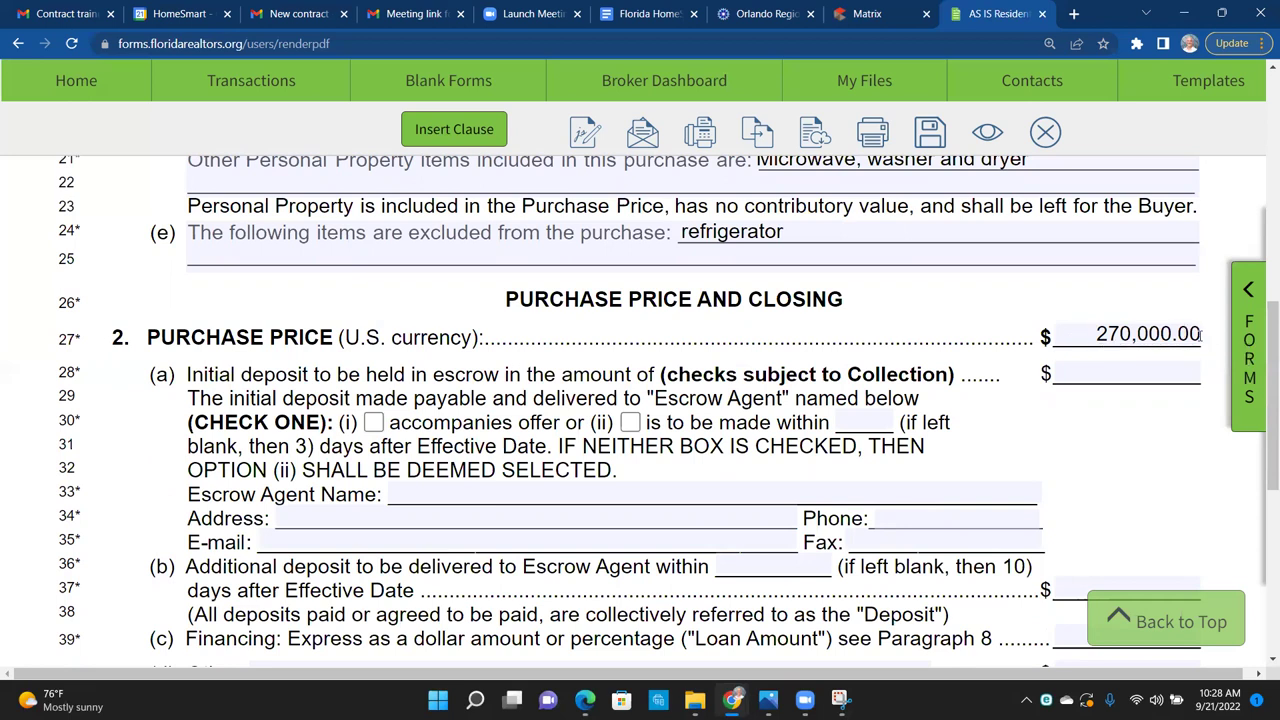
Step: Enter 2,700 as the initial escrow deposit under the 270,000 purchase price
{"action": "left_click", "coordinate": [1133, 335]}
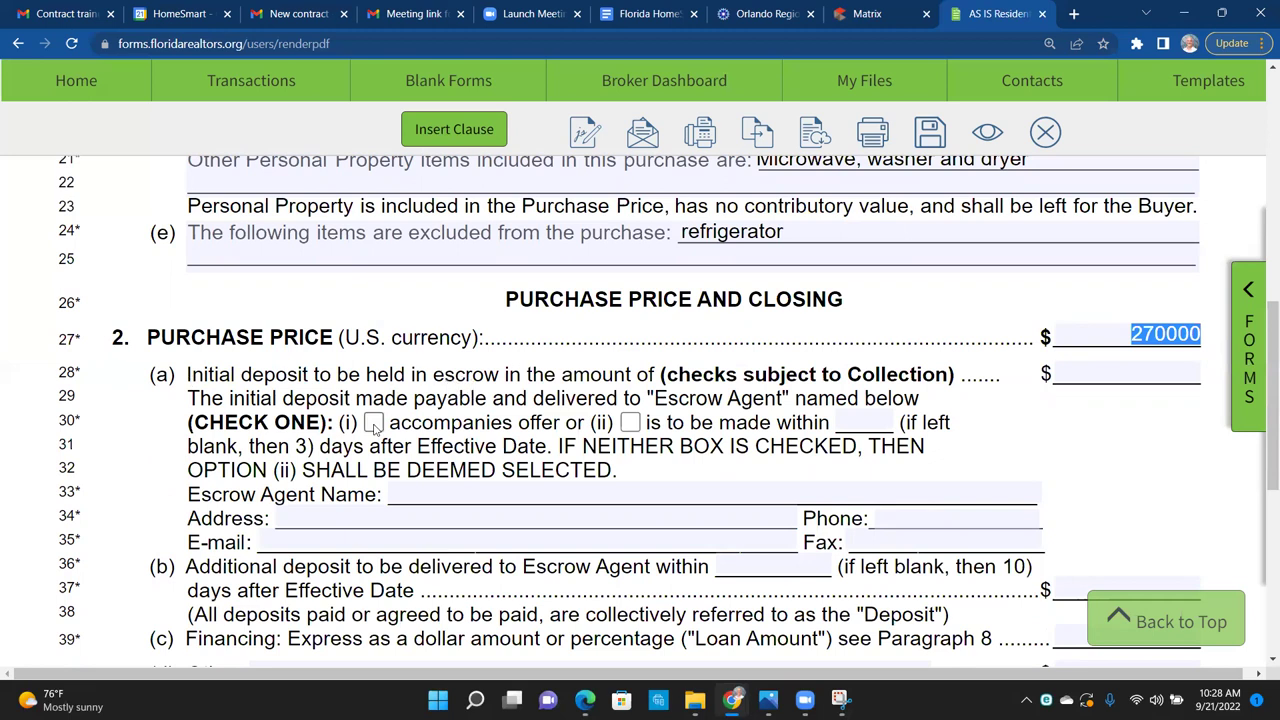
{"action": "left_click", "coordinate": [1165, 378]}
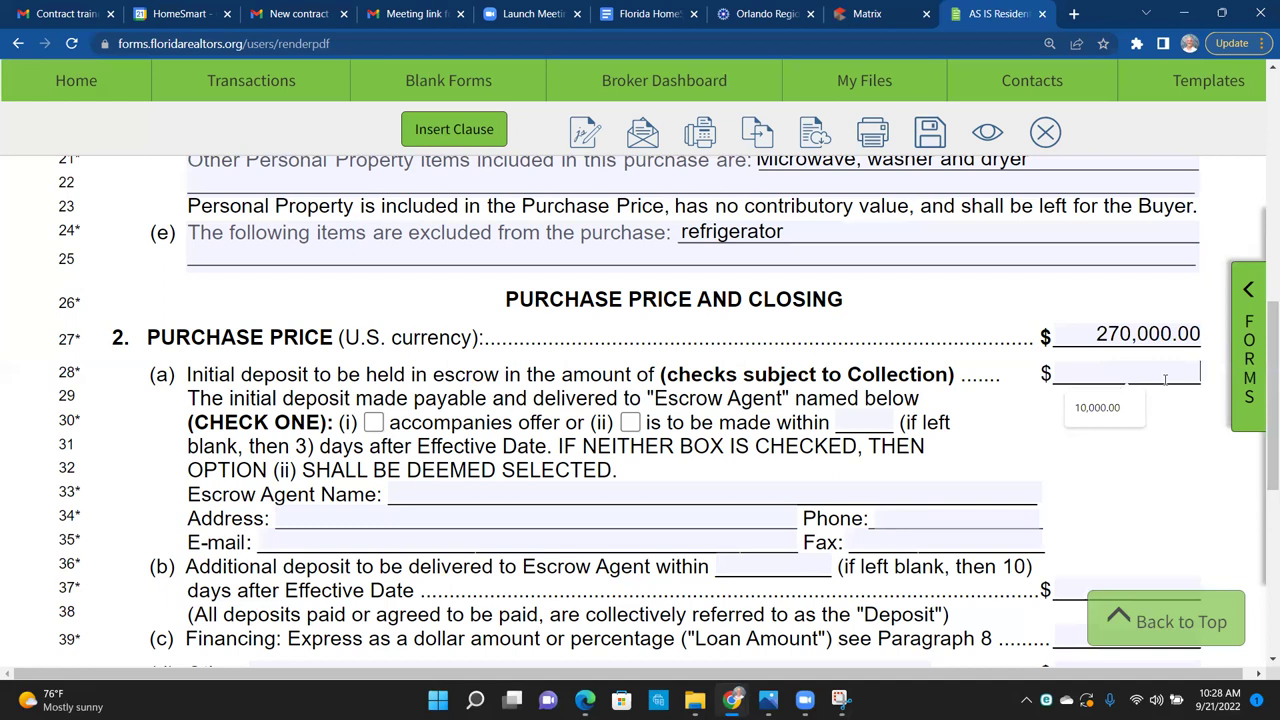
{"action": "type", "text": "27000"}
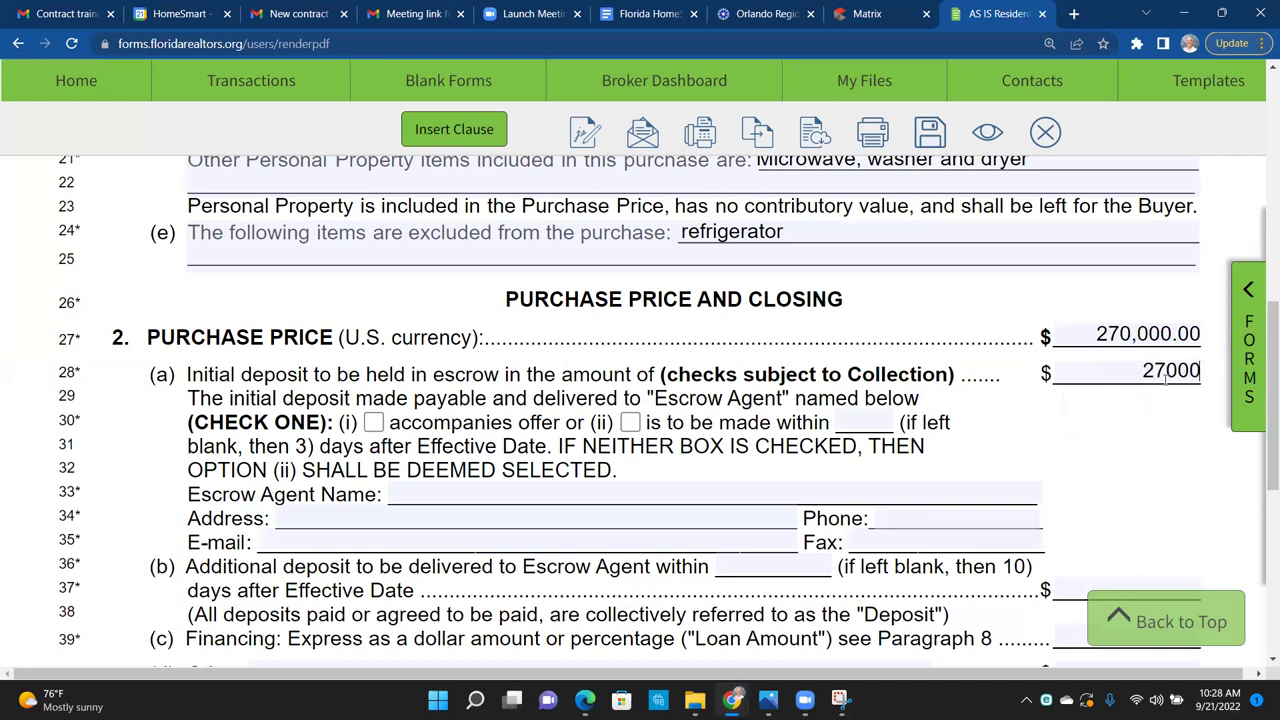
{"action": "key", "text": "BackSpace"}
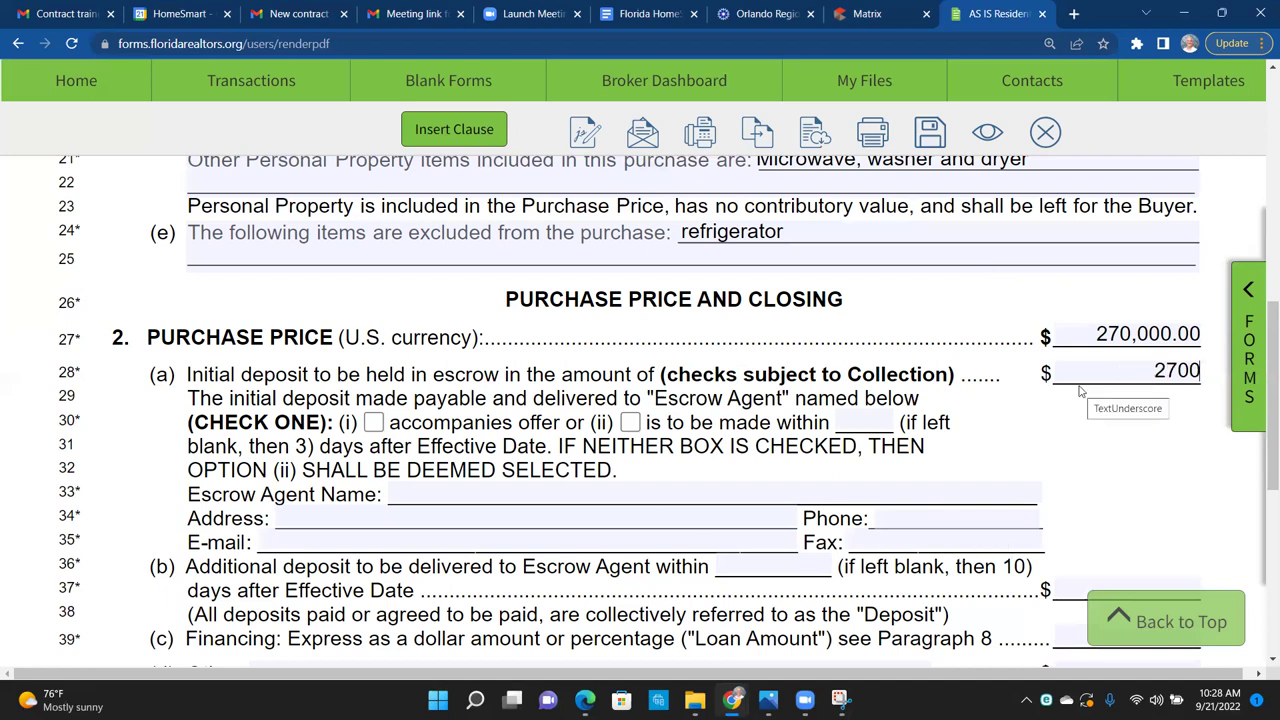
Step: Choose option (ii), deposit made within days after the Effective Date, instead of accompanying the offer
{"action": "left_click", "coordinate": [631, 426]}
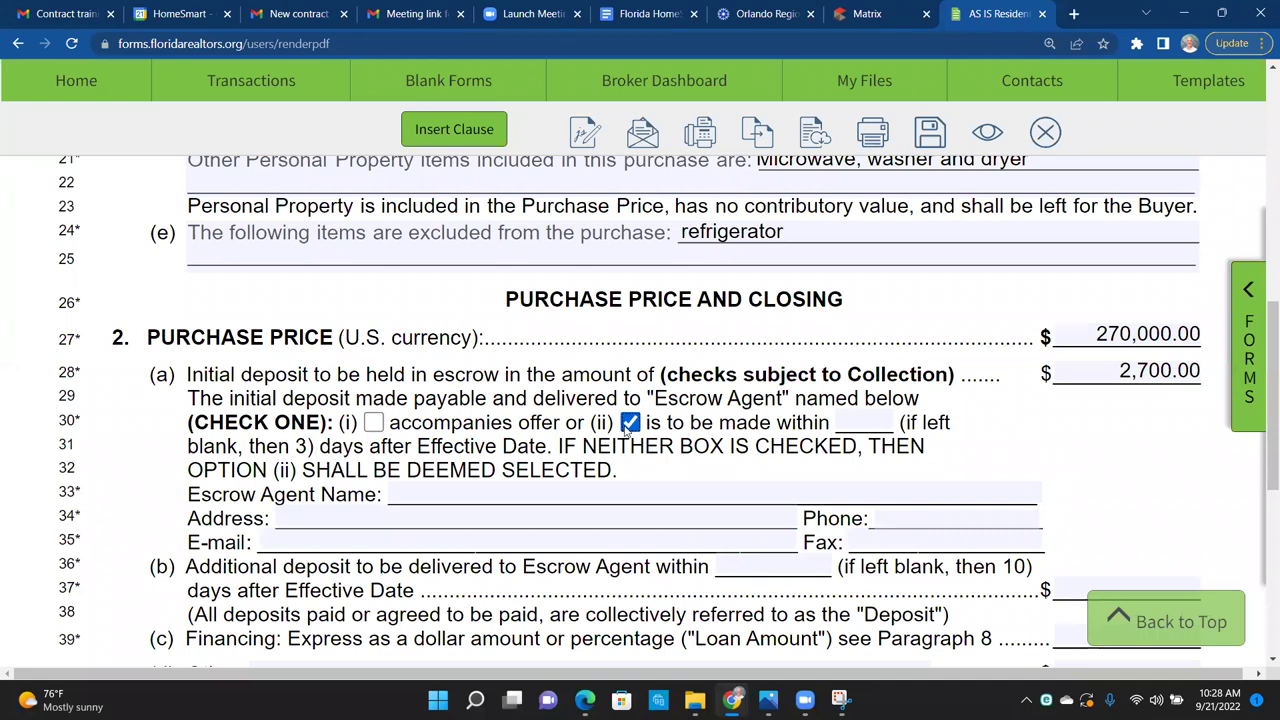
{"action": "left_click", "coordinate": [372, 423]}
{"action": "left_click", "coordinate": [630, 422]}
Step: Enter 3 in the 'made within' days field and 'Consumer' as the Escrow Agent Name
{"action": "left_click", "coordinate": [866, 421]}
{"action": "type", "text": "3"}
{"action": "left_click", "coordinate": [462, 490]}
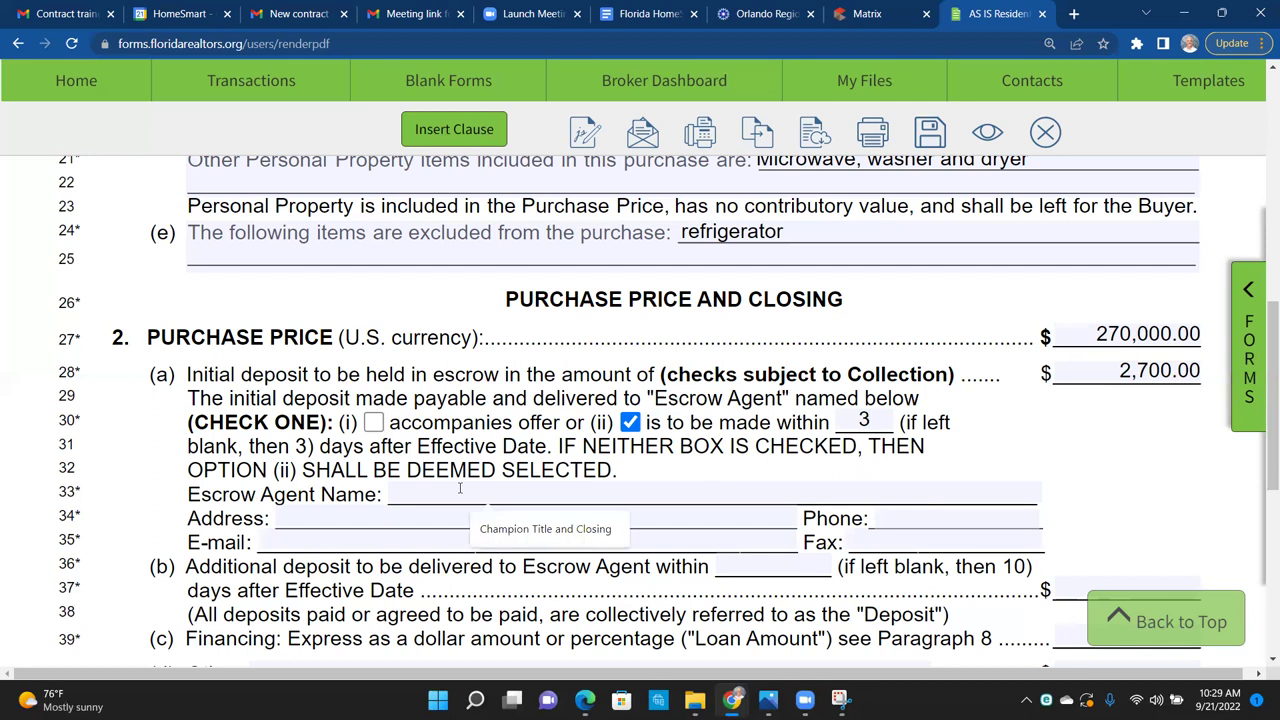
{"action": "type", "text": "Condu"}
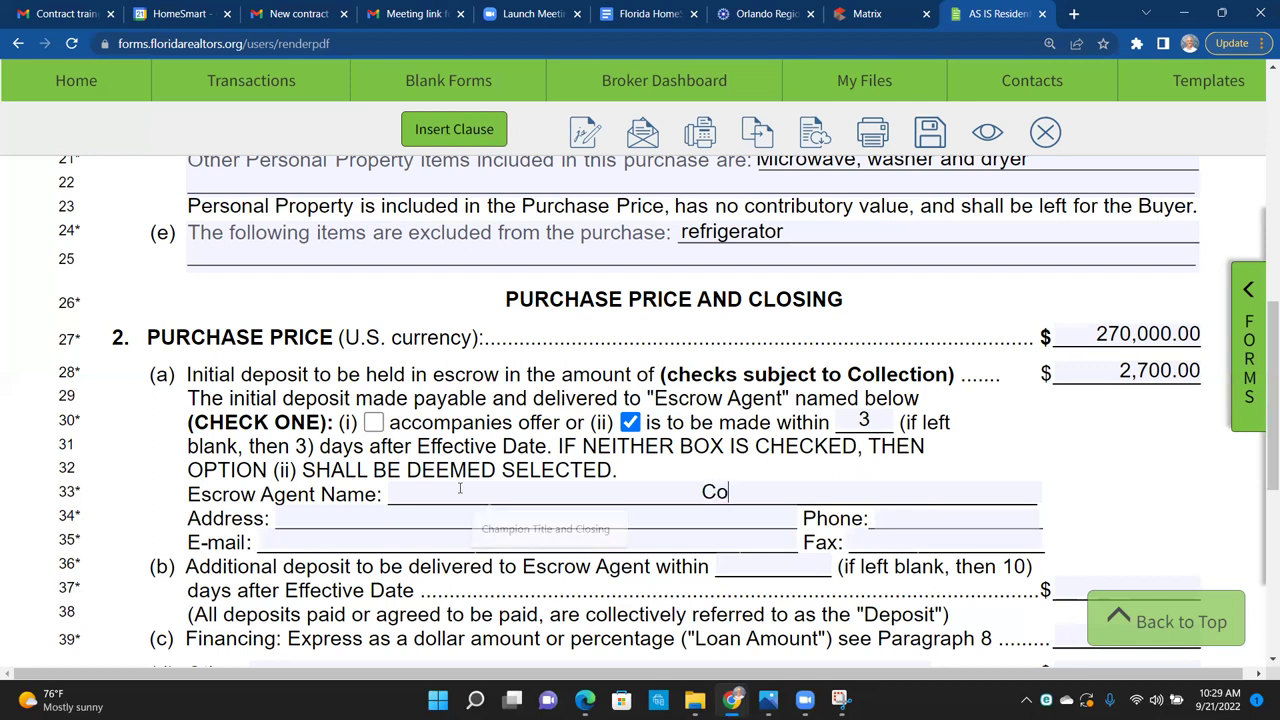
{"action": "key", "text": "BackSpace"}
{"action": "key", "text": "BackSpace"}
{"action": "type", "text": "sumer"}
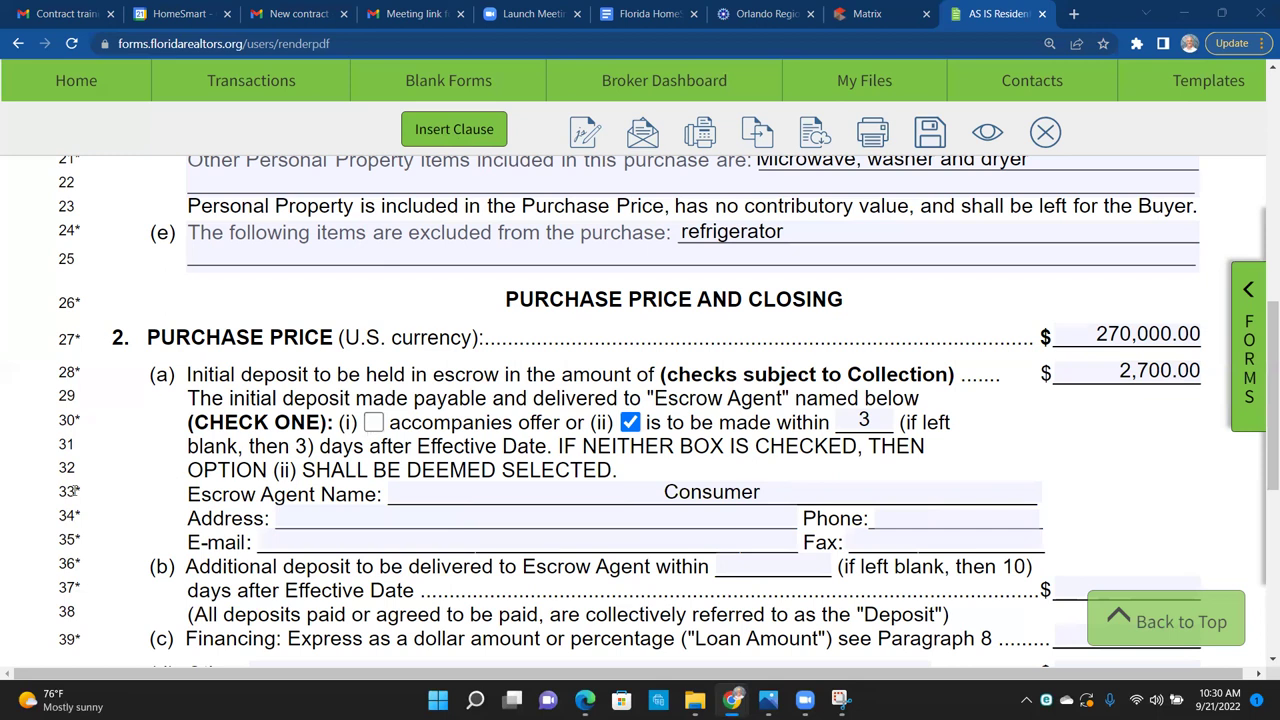
{"action": "left_click_drag", "start_coordinate": [59, 491], "coordinate": [84, 491]}
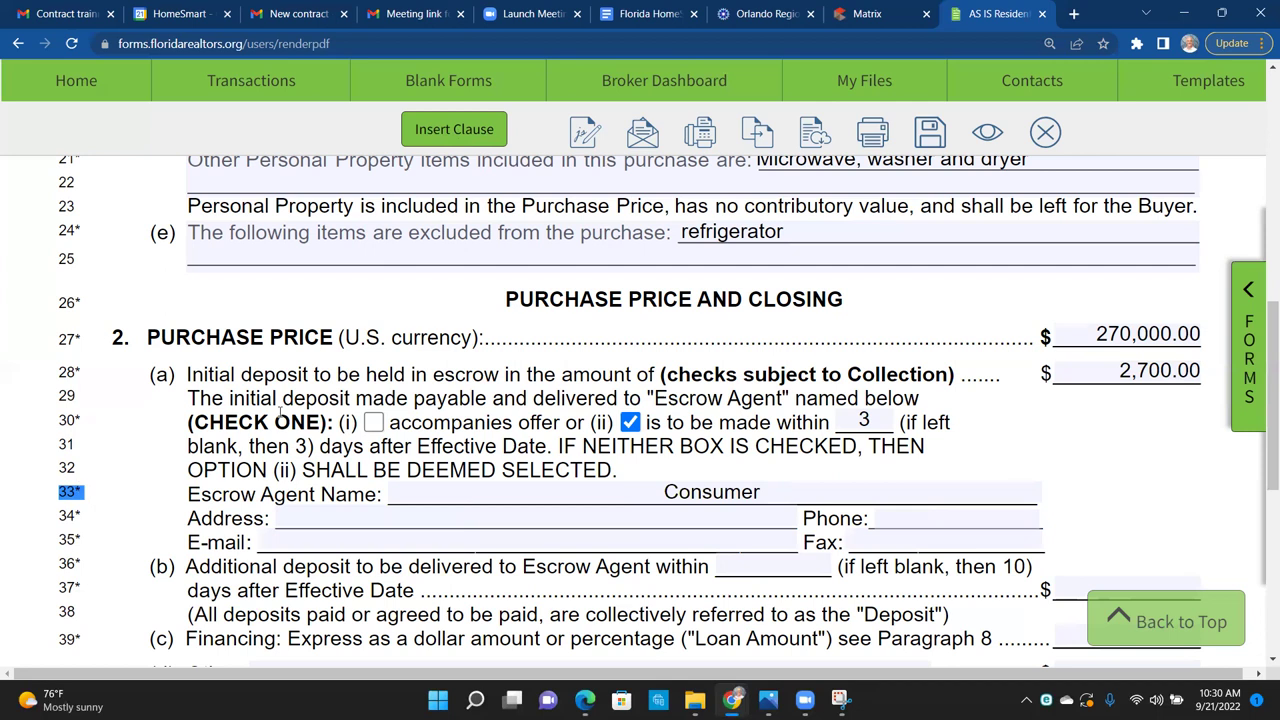
{"action": "left_click", "coordinate": [86, 371]}
{"action": "left_click_drag", "start_coordinate": [86, 371], "coordinate": [60, 371]}
{"action": "left_click_drag", "start_coordinate": [95, 227], "coordinate": [87, 234]}
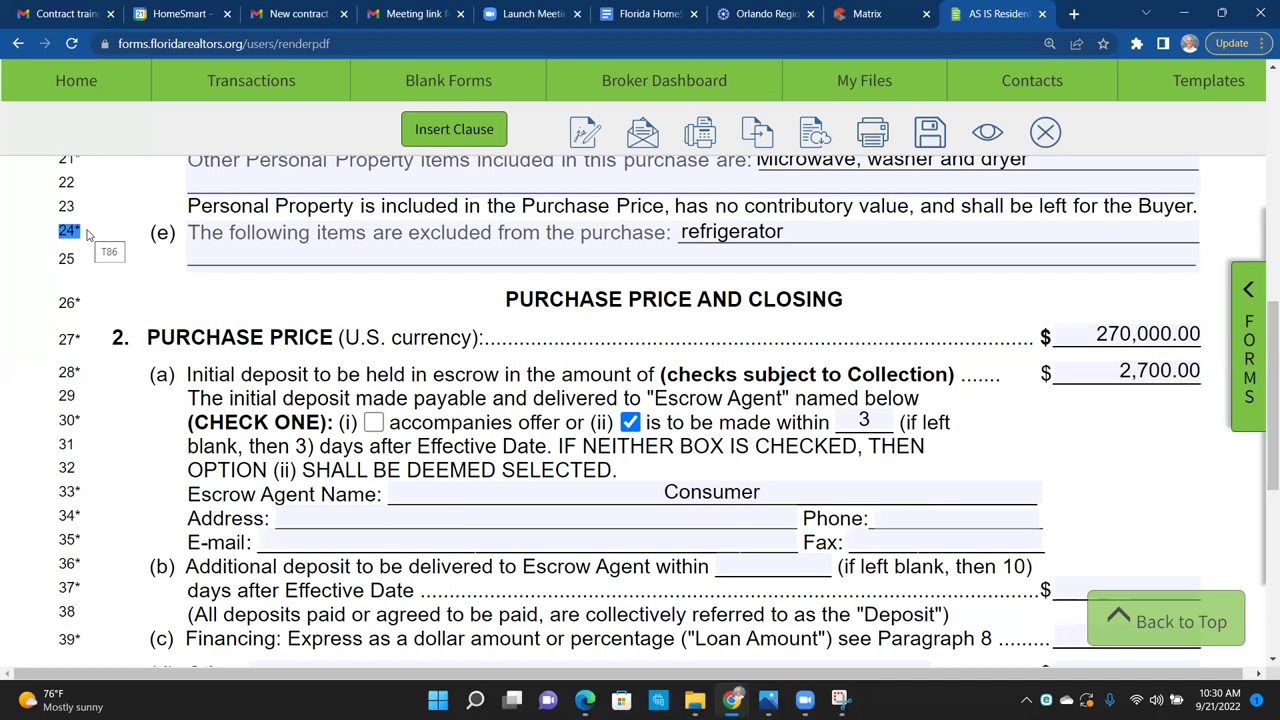
{"action": "left_click", "coordinate": [853, 14]}
{"action": "left_click_drag", "start_coordinate": [1264, 319], "coordinate": [1262, 487]}
{"action": "scroll", "coordinate": [1262, 487], "scroll_direction": "down", "scroll_amount": 1}
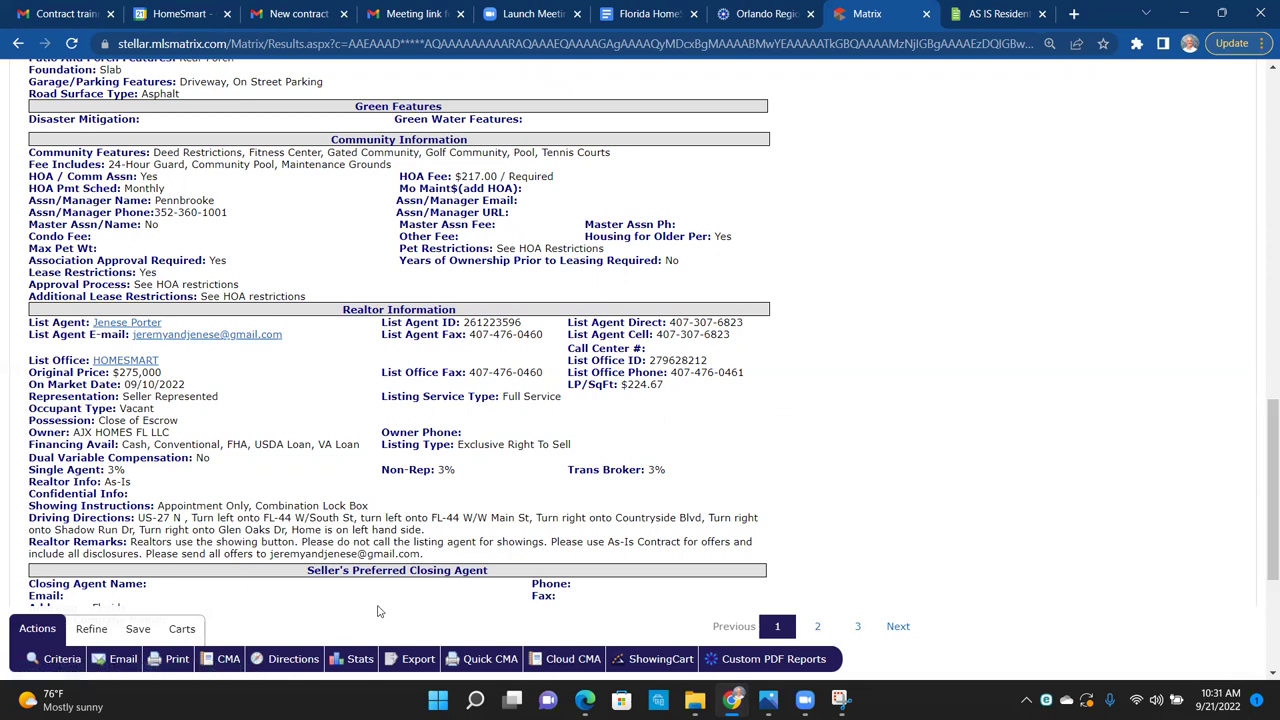
{"action": "scroll", "coordinate": [378, 611], "scroll_direction": "down", "scroll_amount": 1}
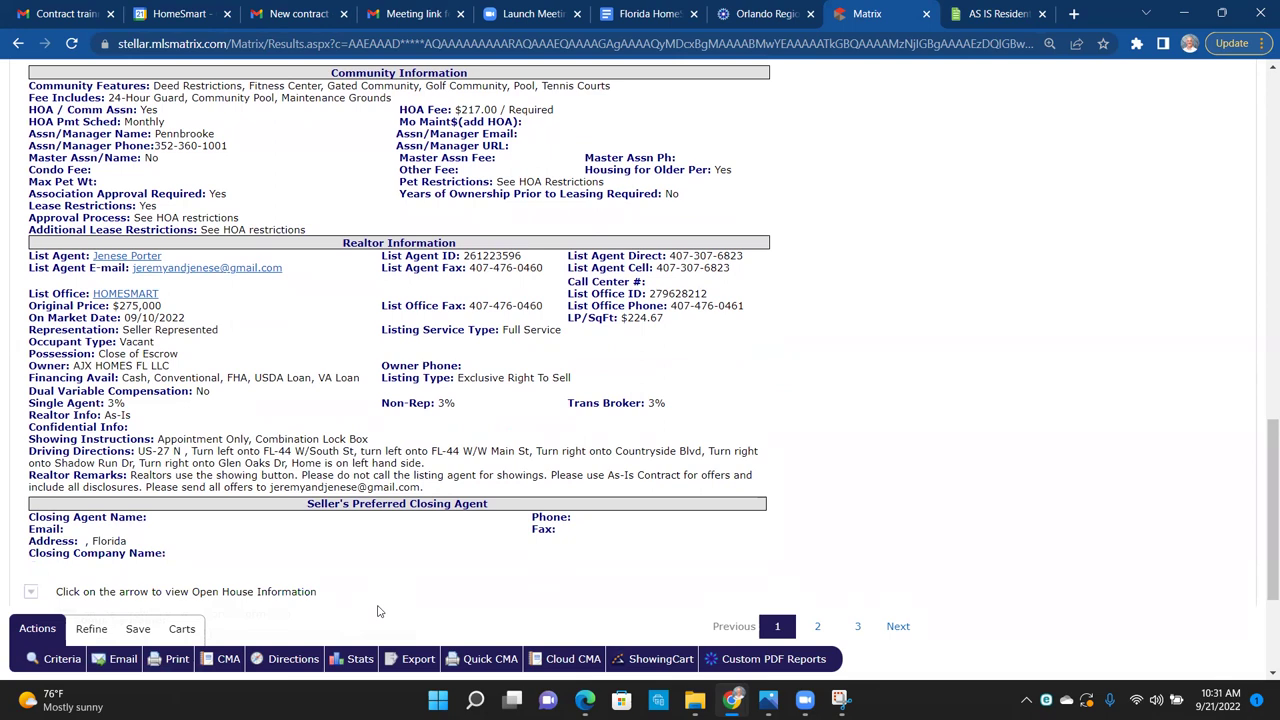
{"action": "left_click_drag", "start_coordinate": [161, 561], "coordinate": [251, 568]}
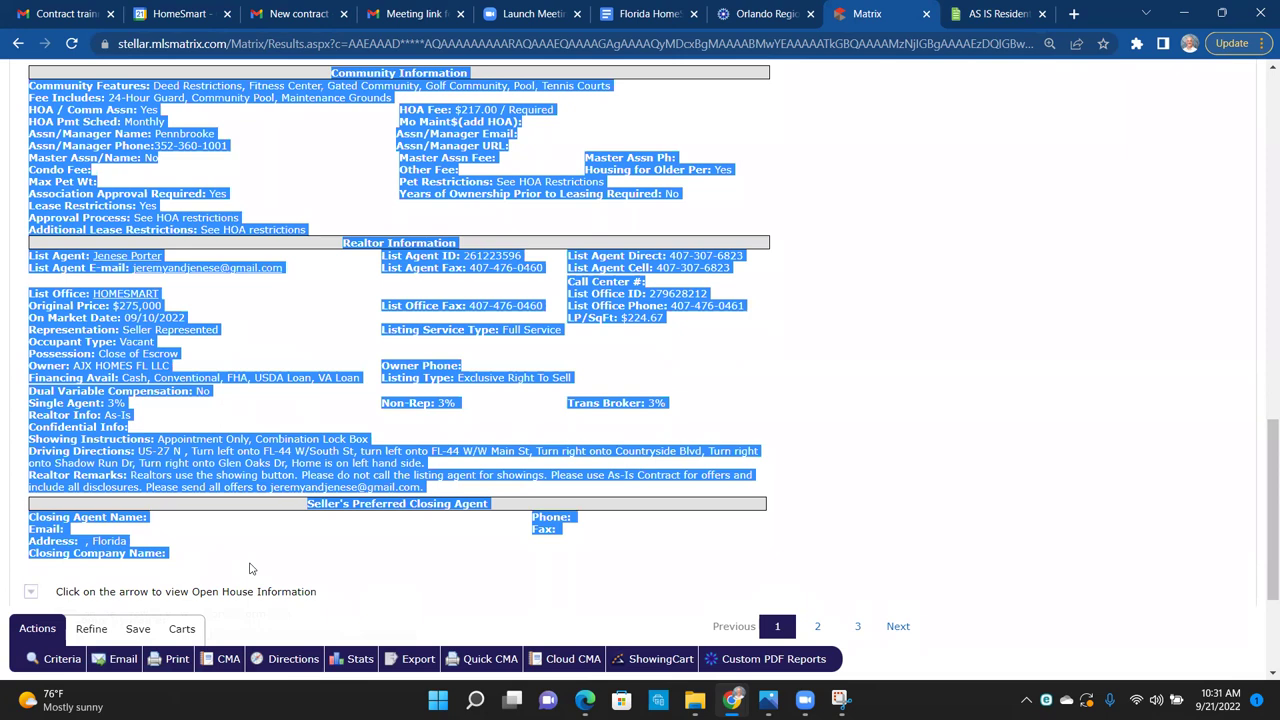
{"action": "left_click", "coordinate": [447, 571]}
{"action": "left_click_drag", "start_coordinate": [307, 504], "coordinate": [494, 514]}
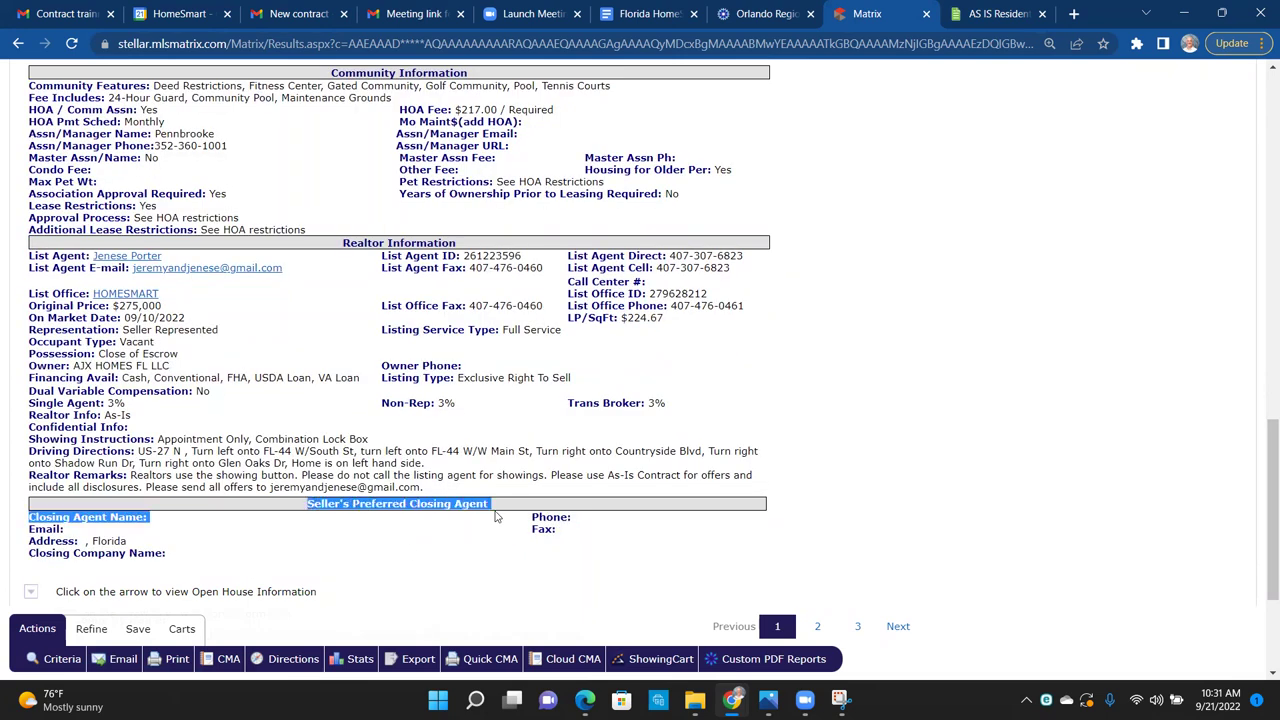
{"action": "left_click", "coordinate": [181, 527]}
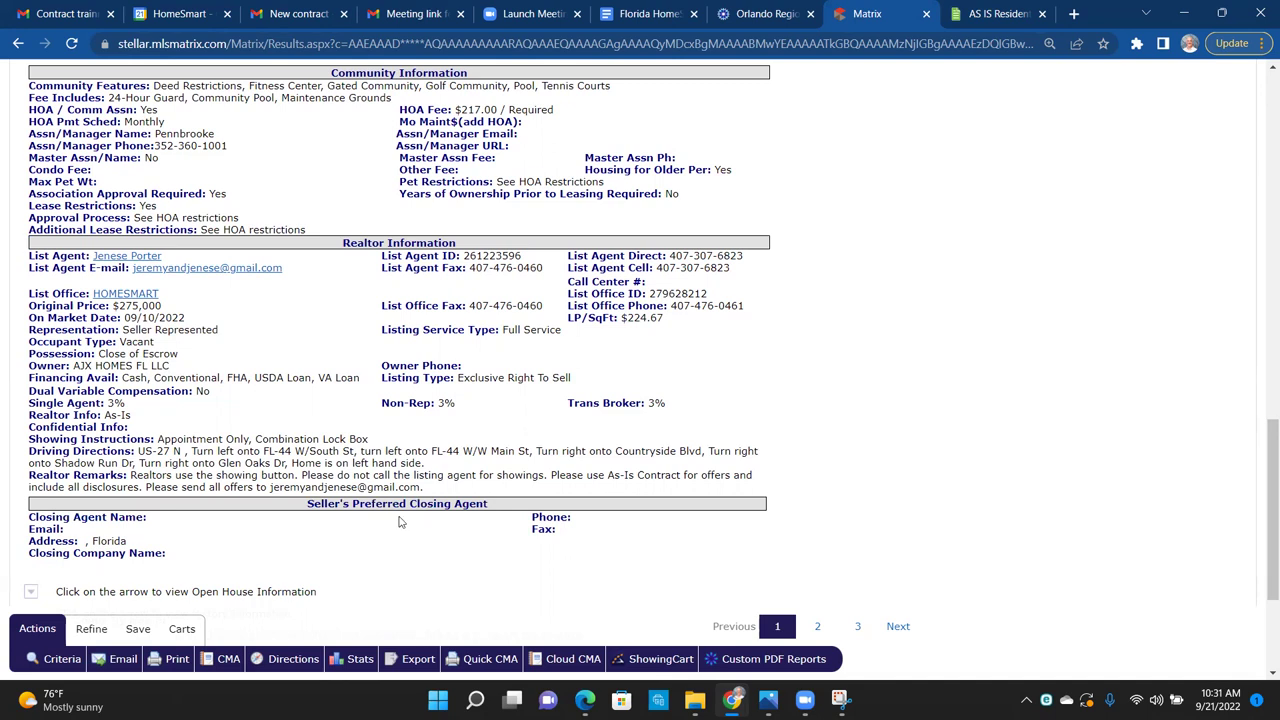
{"action": "left_click", "coordinate": [976, 23]}
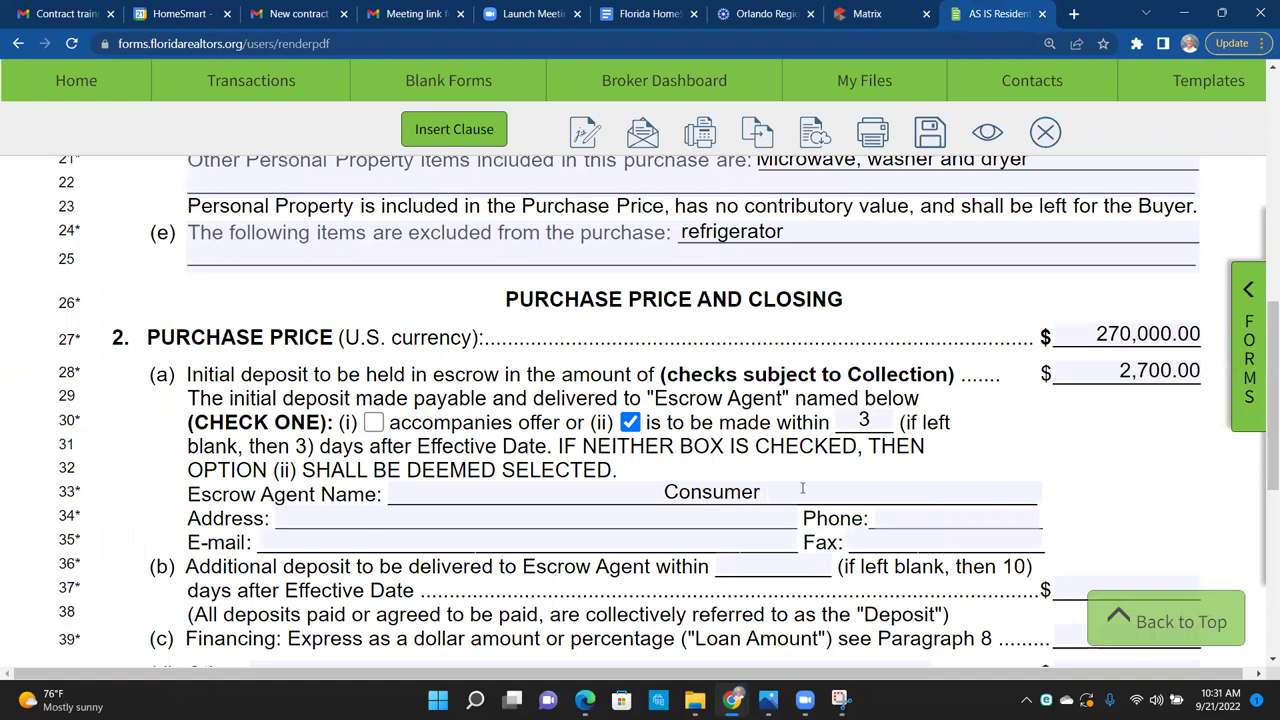
Step: Make 'Consumer Title' the escrow agent with its saved address, phone and e-mail, and fax n/a
{"action": "type", "text": "Title"}
{"action": "left_click", "coordinate": [506, 516]}
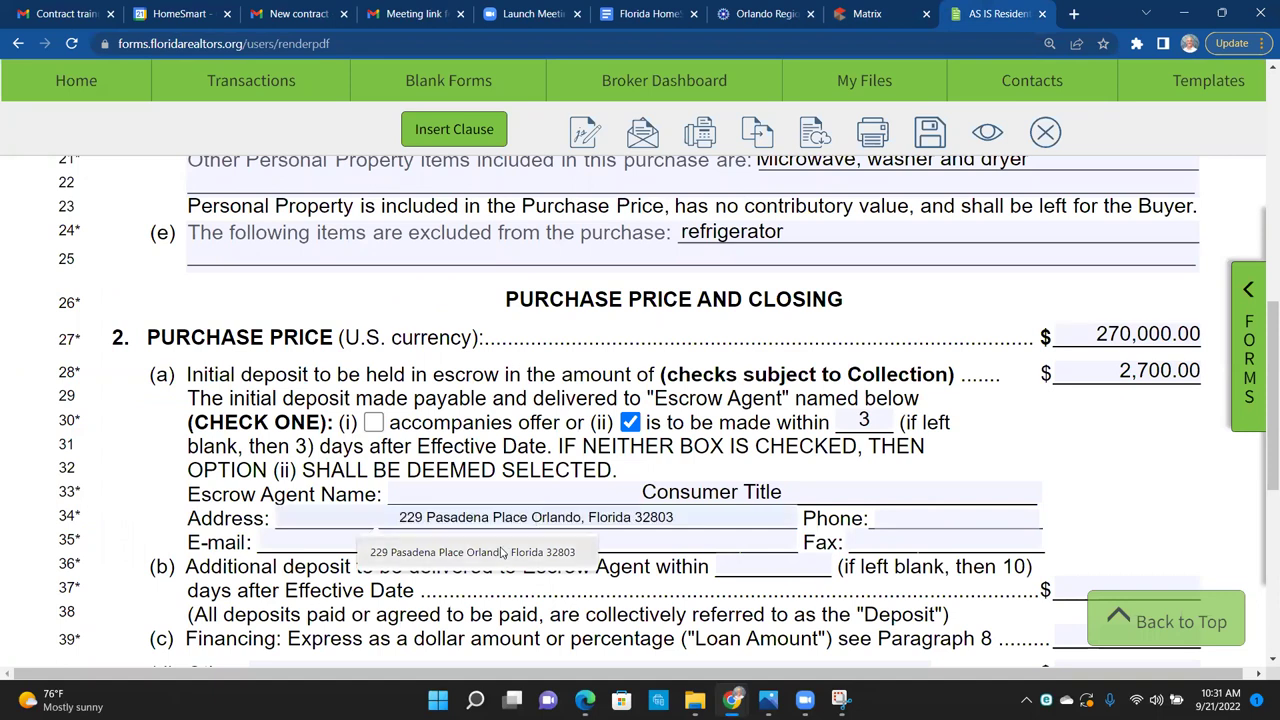
{"action": "left_click", "coordinate": [503, 552]}
{"action": "key", "text": "Tab"}
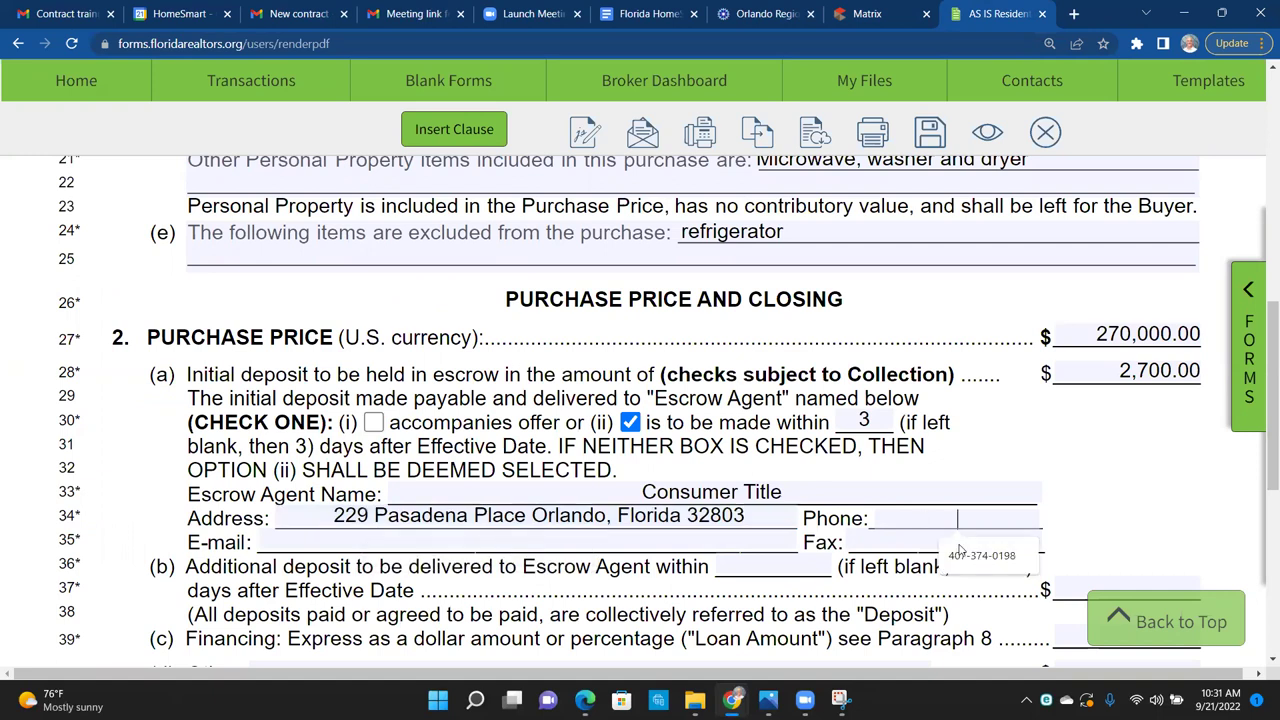
{"action": "key", "text": "Down"}
{"action": "key", "text": "Return"}
{"action": "left_click", "coordinate": [652, 546]}
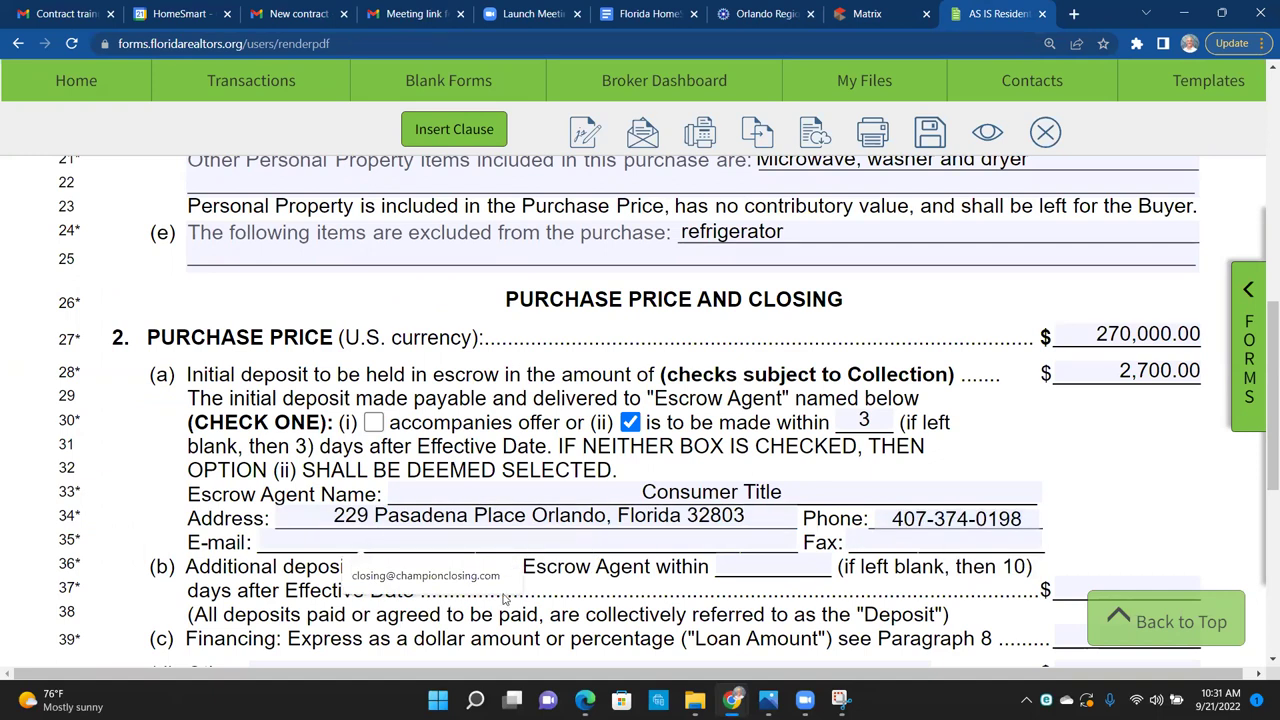
{"action": "left_click", "coordinate": [463, 588]}
{"action": "key", "text": "Tab"}
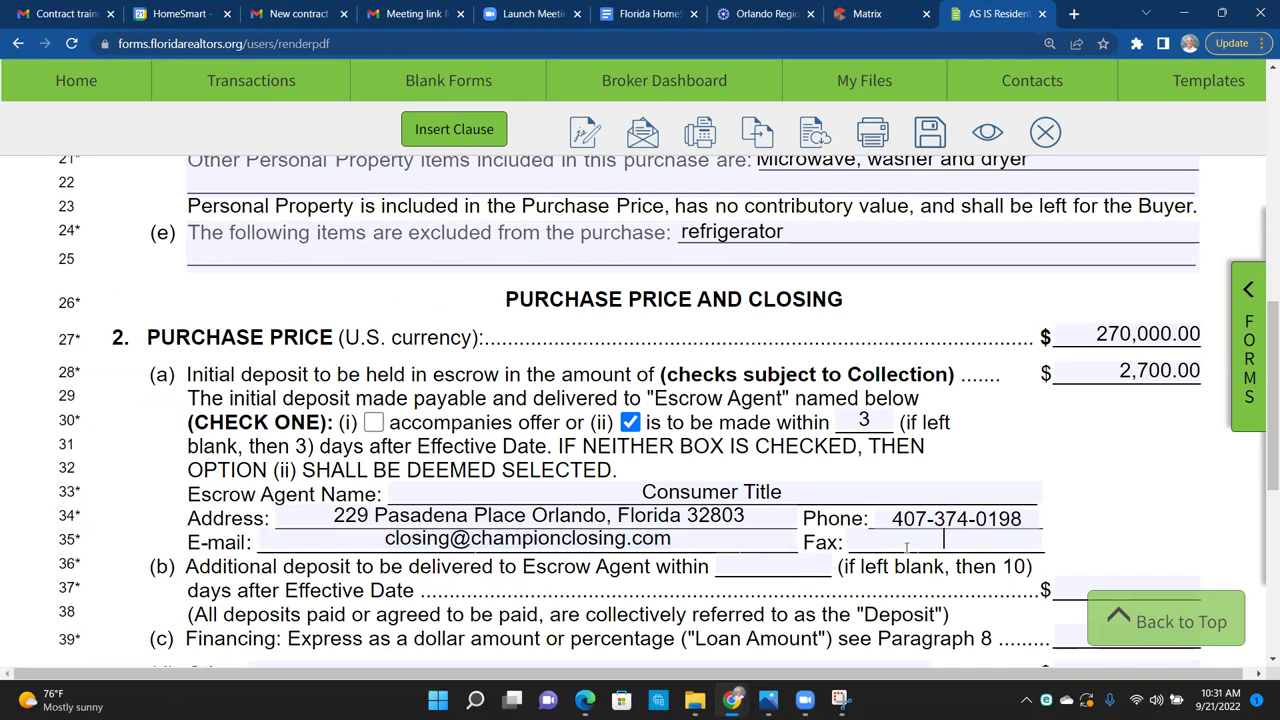
{"action": "type", "text": "n/a"}
{"action": "scroll", "coordinate": [1136, 472], "scroll_direction": "down", "scroll_amount": 5}
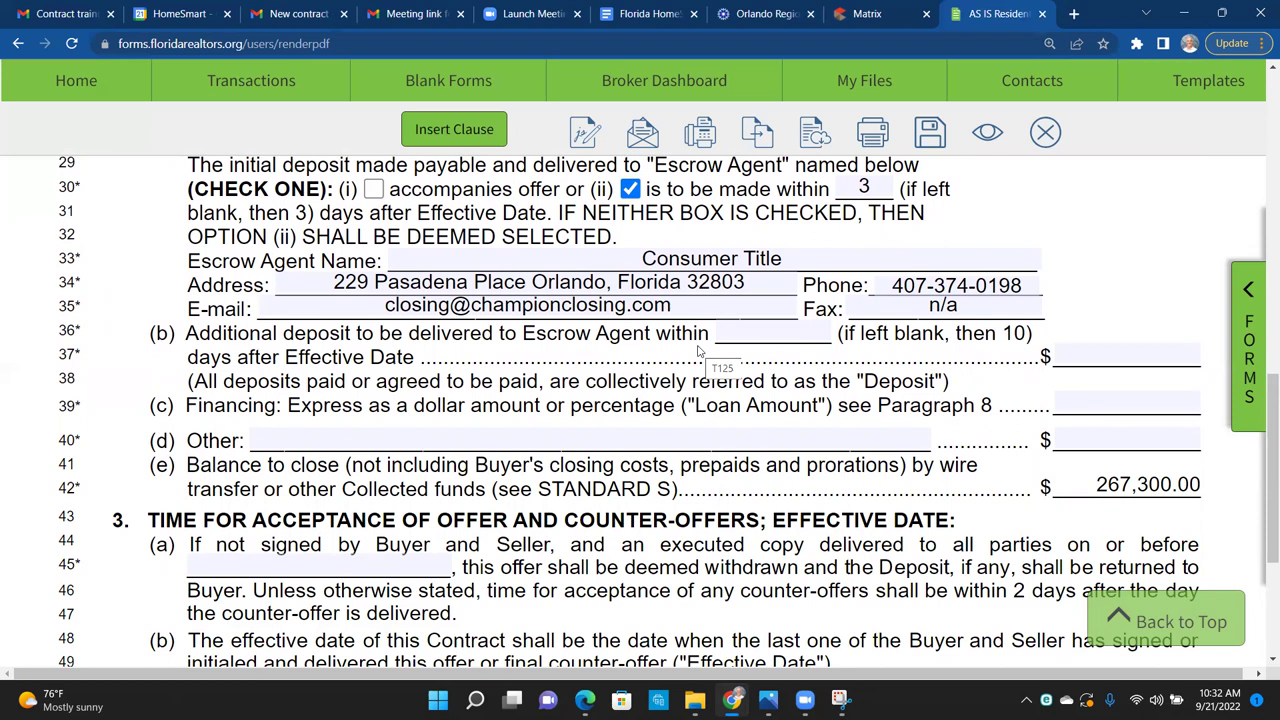
Step: Enter a 2,700.00 additional deposit due within 10 days and a financing amount of 0
{"action": "left_click", "coordinate": [745, 337]}
{"action": "type", "text": "10"}
{"action": "left_click", "coordinate": [1076, 358]}
{"action": "type", "text": "2700"}
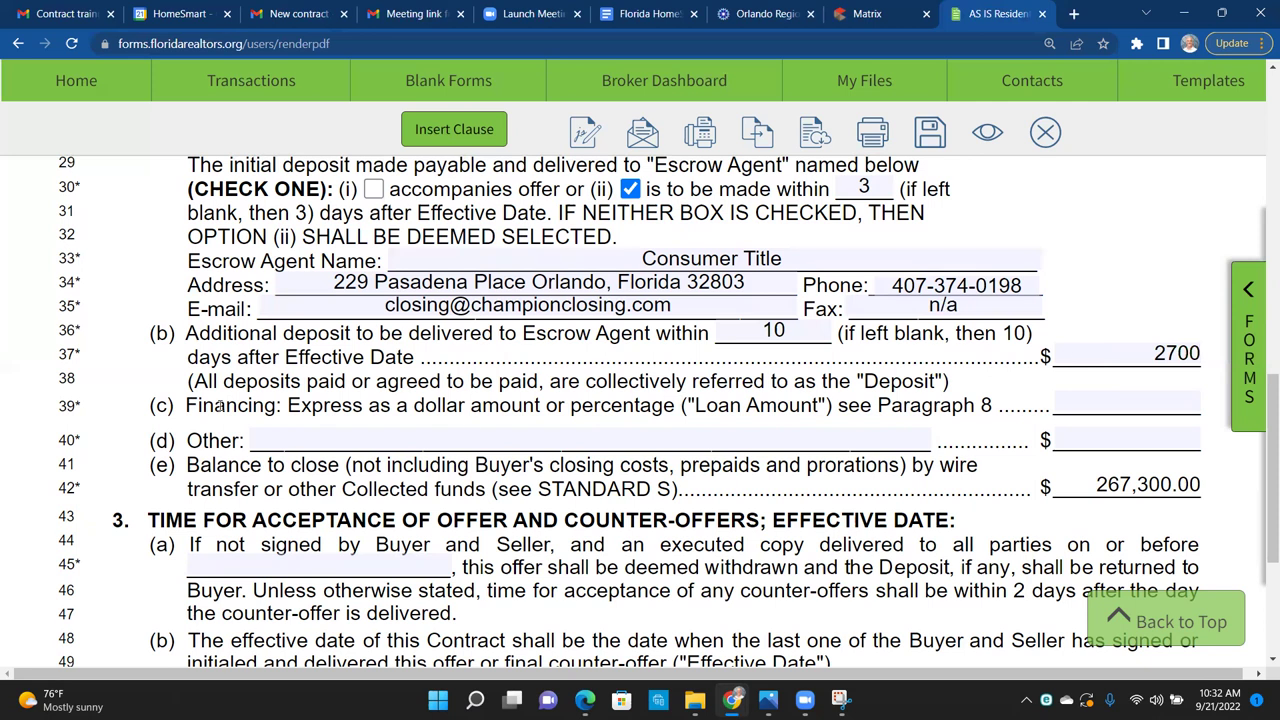
{"action": "left_click", "coordinate": [1154, 405]}
{"action": "type", "text": "0"}
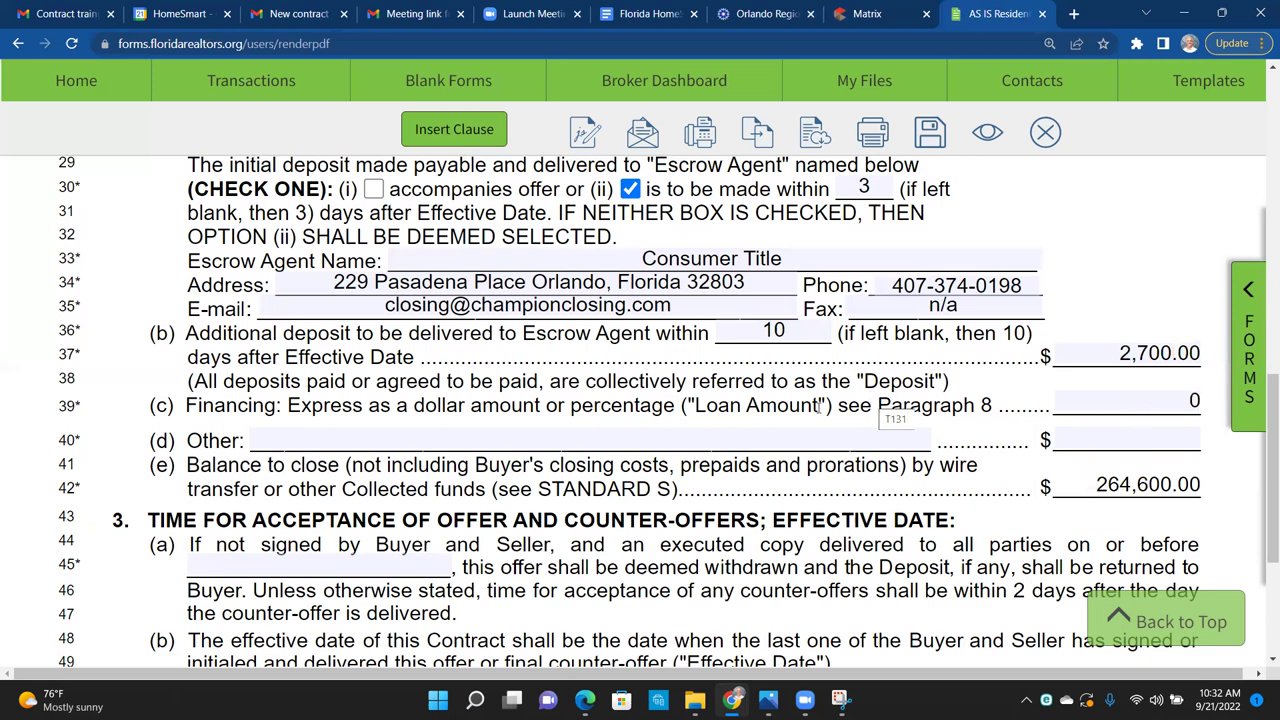
Step: Fill the Other line with n/a and 0.00, leaving a 264,600.00 balance to close
{"action": "left_click", "coordinate": [340, 441]}
{"action": "type", "text": "n/a"}
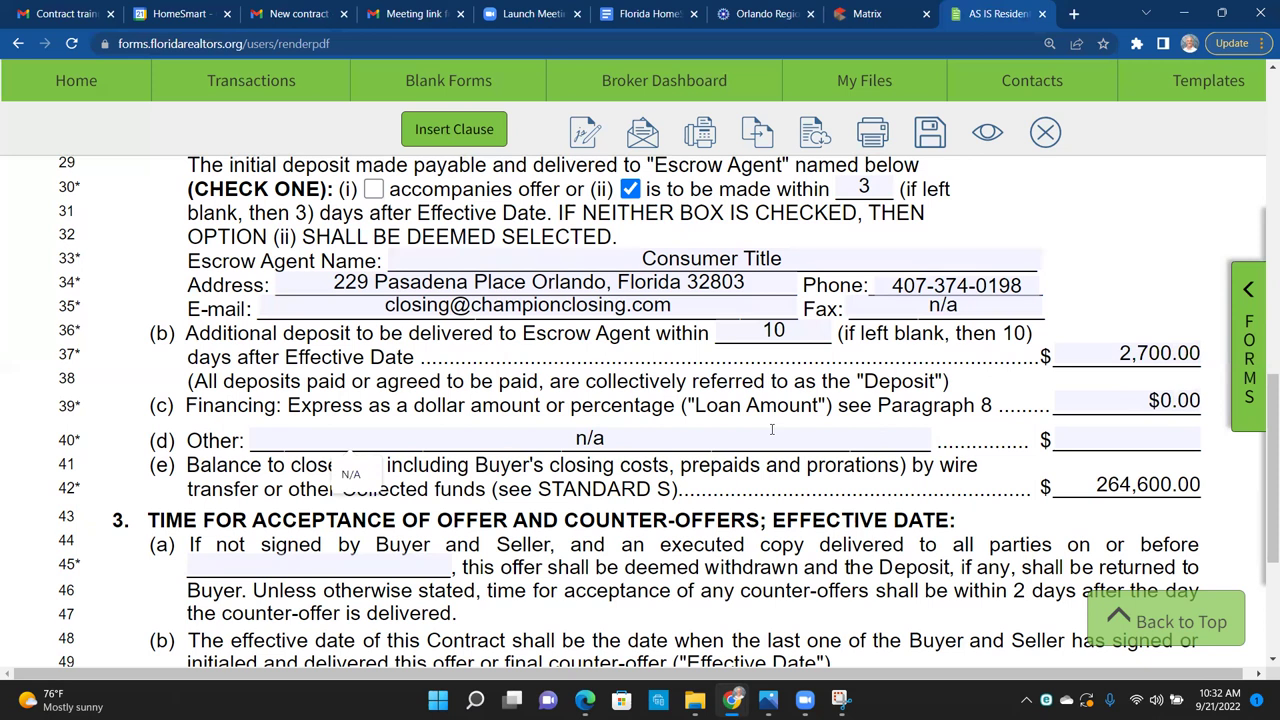
{"action": "left_click", "coordinate": [1100, 440]}
{"action": "type", "text": "0"}
{"action": "key", "text": "Tab"}
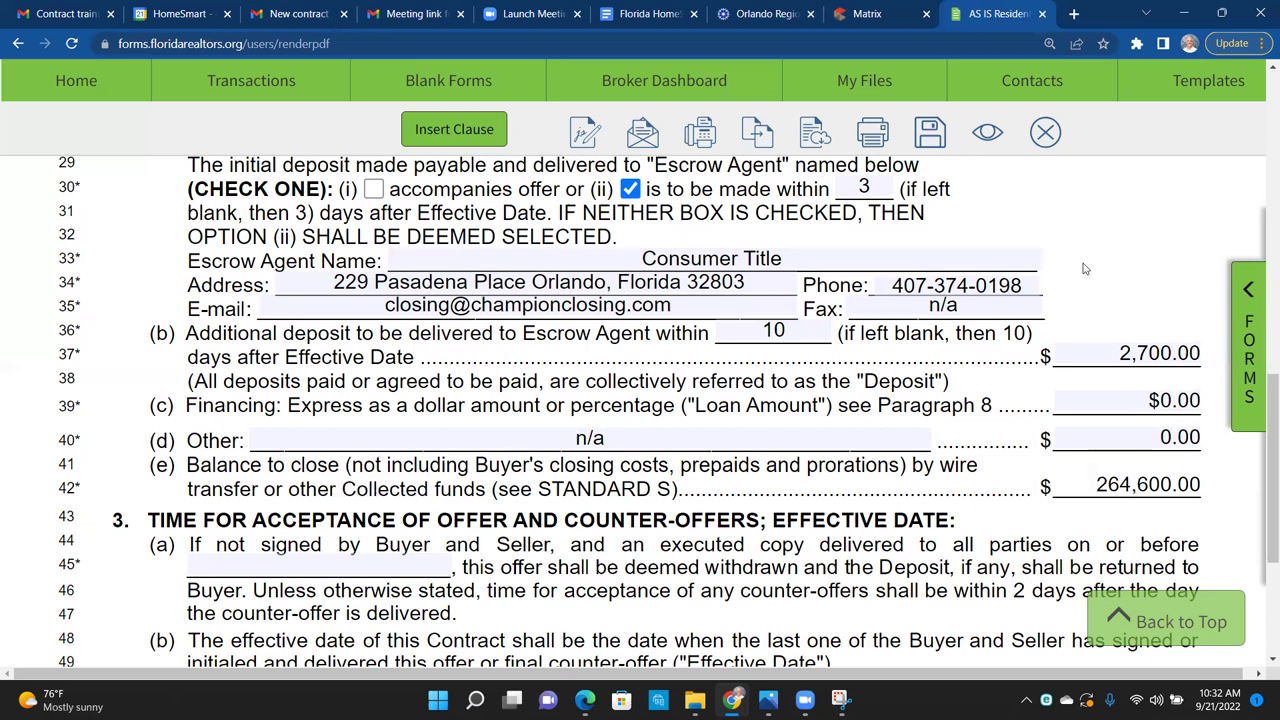
{"action": "left_click_drag", "start_coordinate": [1206, 490], "coordinate": [1122, 484]}
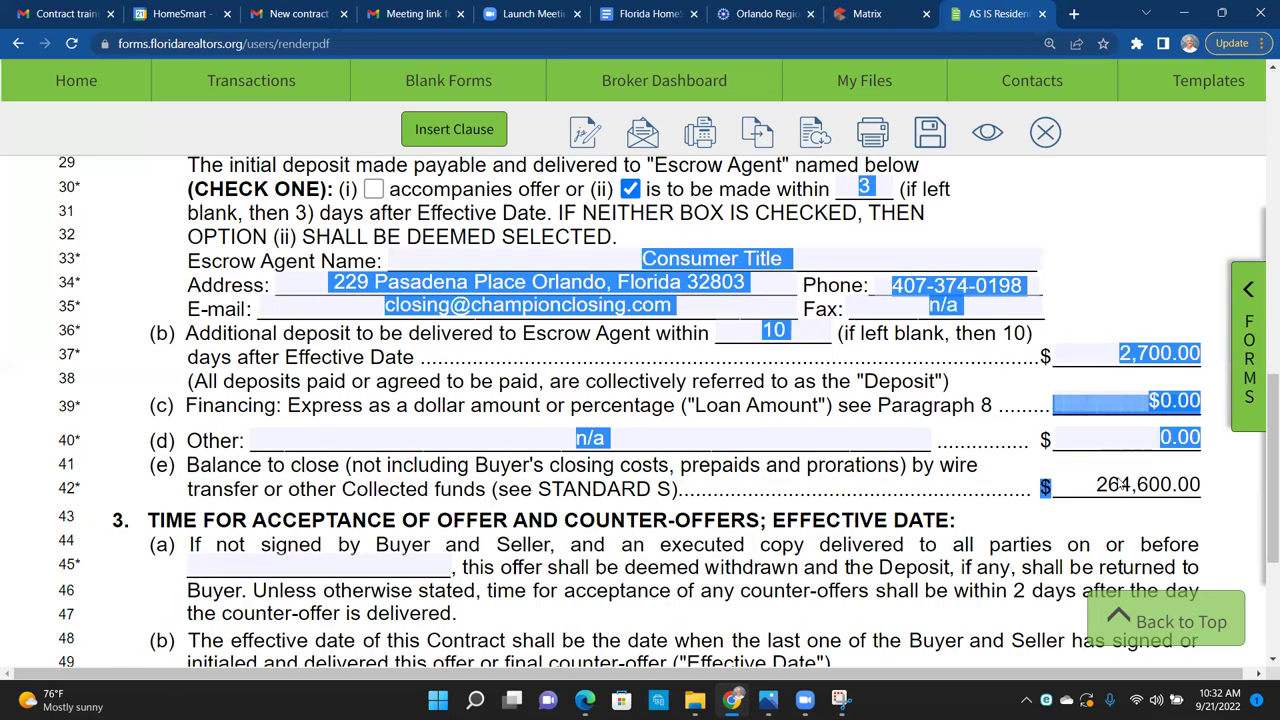
{"action": "left_click", "coordinate": [1088, 484]}
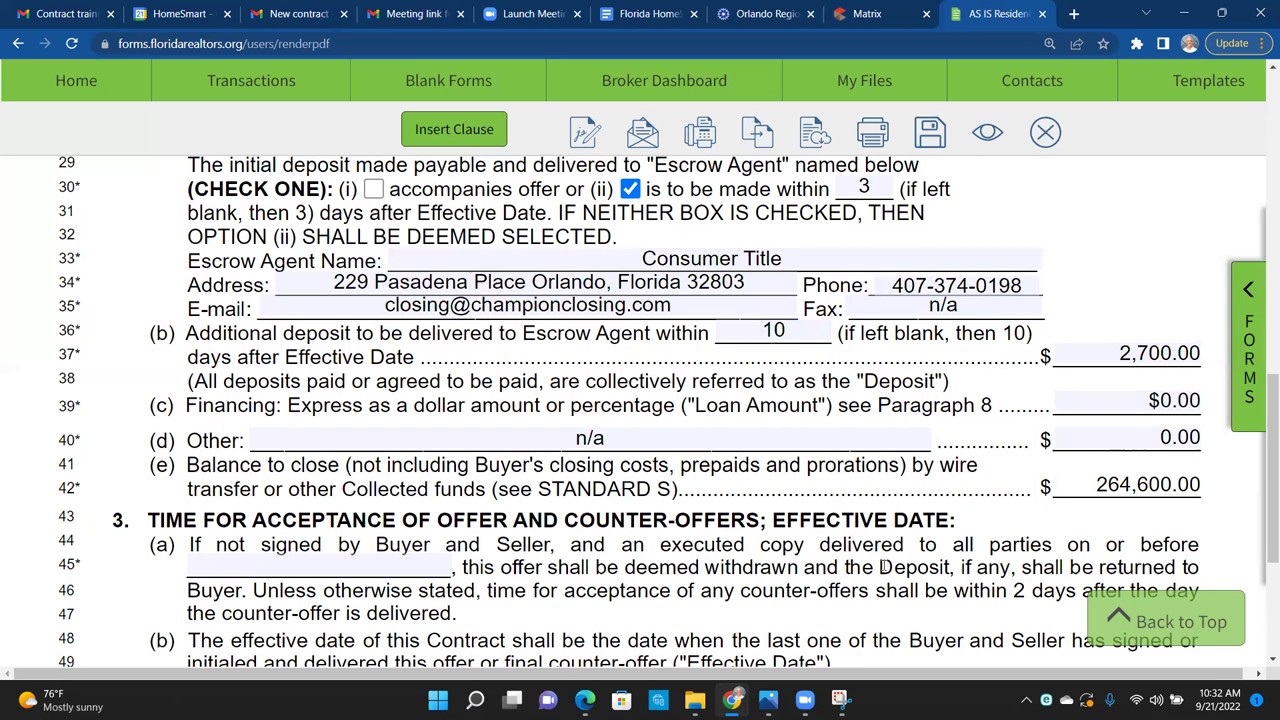
{"action": "mouse_move", "coordinate": [512, 699]}
{"action": "left_click", "coordinate": [334, 563]}
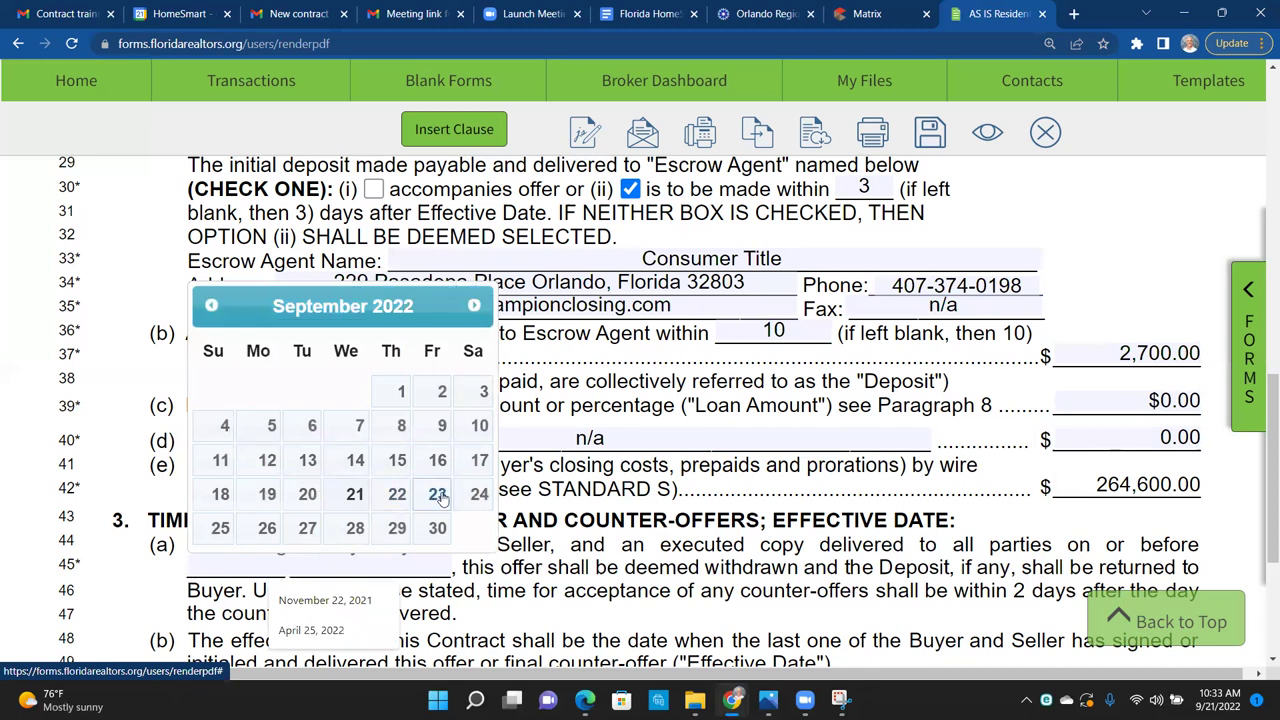
Step: Pick September 23, 2022 as the offer-acceptance deadline, then click into the financing amount
{"action": "left_click", "coordinate": [437, 496]}
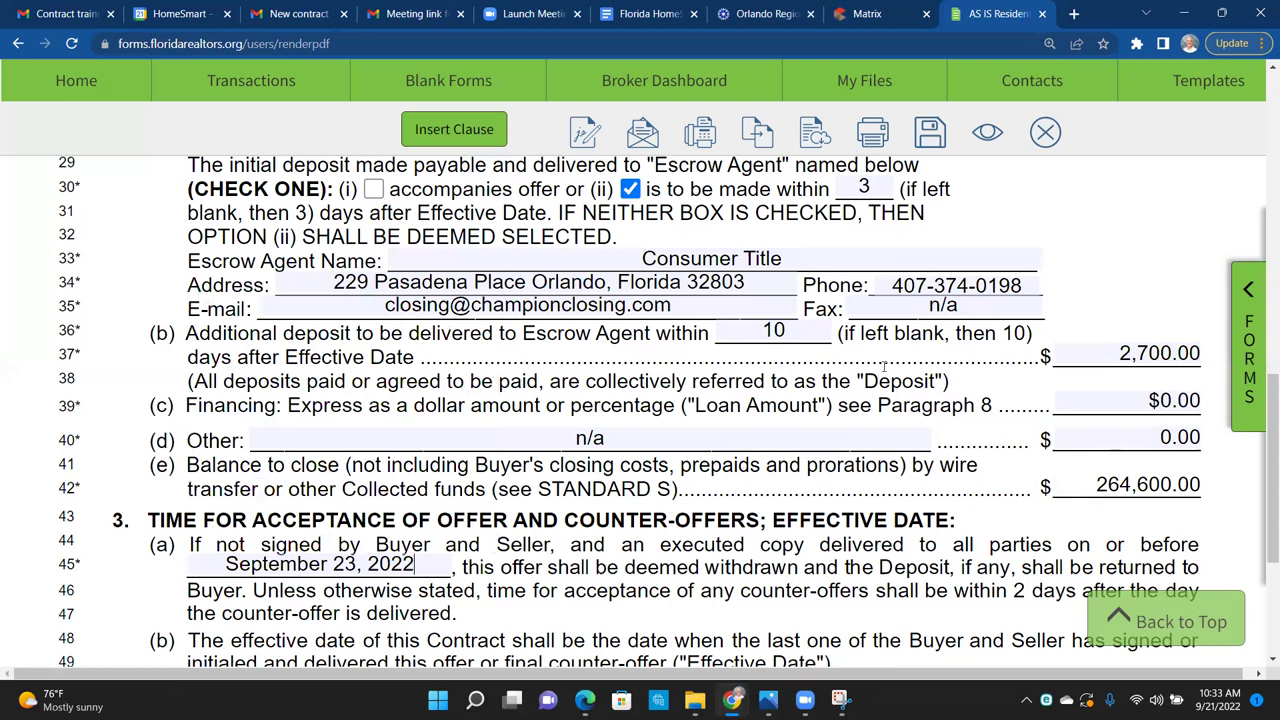
{"action": "left_click", "coordinate": [1098, 405]}
{"action": "left_click_drag", "start_coordinate": [62, 408], "coordinate": [262, 405]}
{"action": "left_click", "coordinate": [262, 405]}
{"action": "left_click", "coordinate": [1128, 406]}
{"action": "left_click_drag", "start_coordinate": [1145, 401], "coordinate": [1214, 408]}
{"action": "type", "text": "150000"}
{"action": "left_click", "coordinate": [1158, 286]}
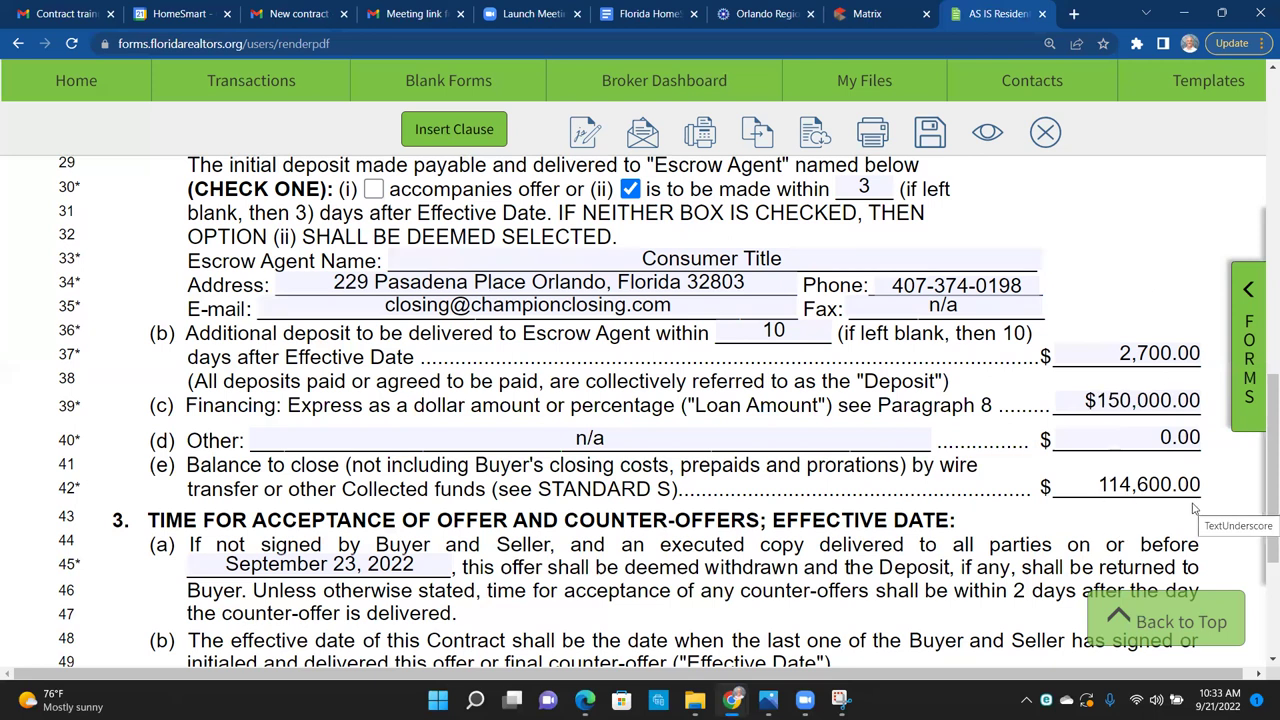
{"action": "left_click", "coordinate": [1150, 400]}
{"action": "left_click_drag", "start_coordinate": [1130, 400], "coordinate": [1220, 412]}
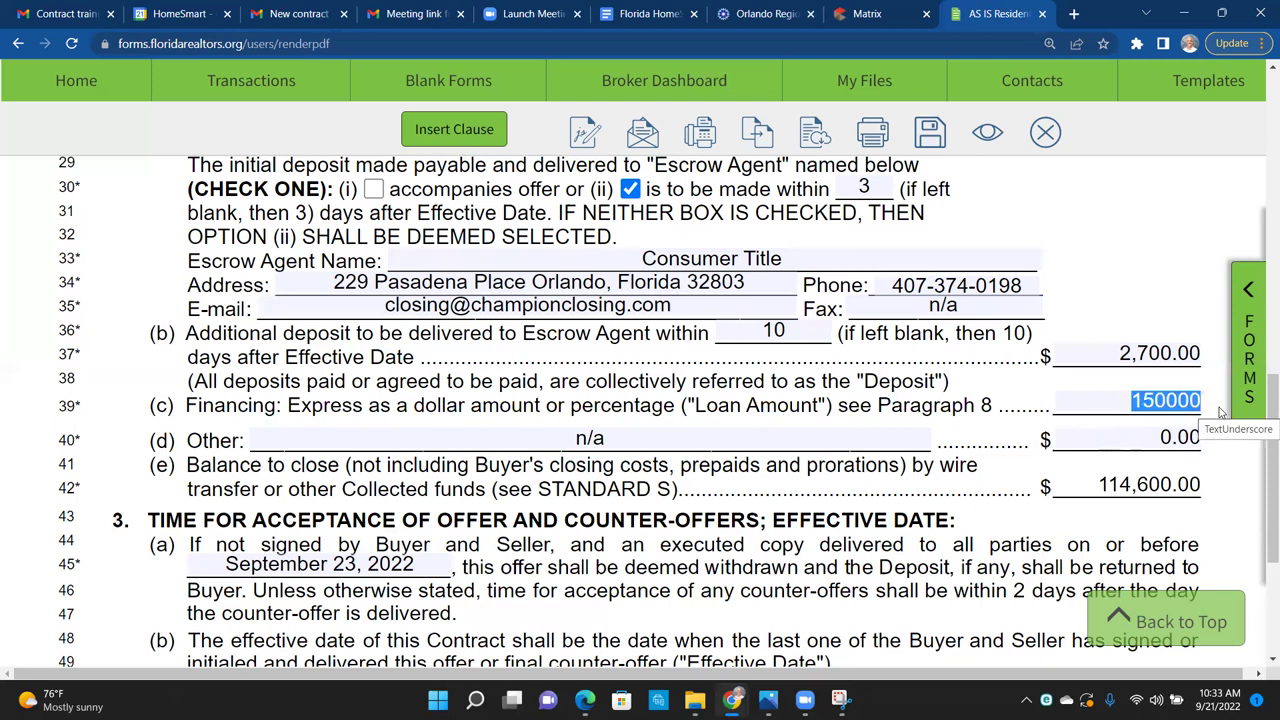
{"action": "type", "text": "80%"}
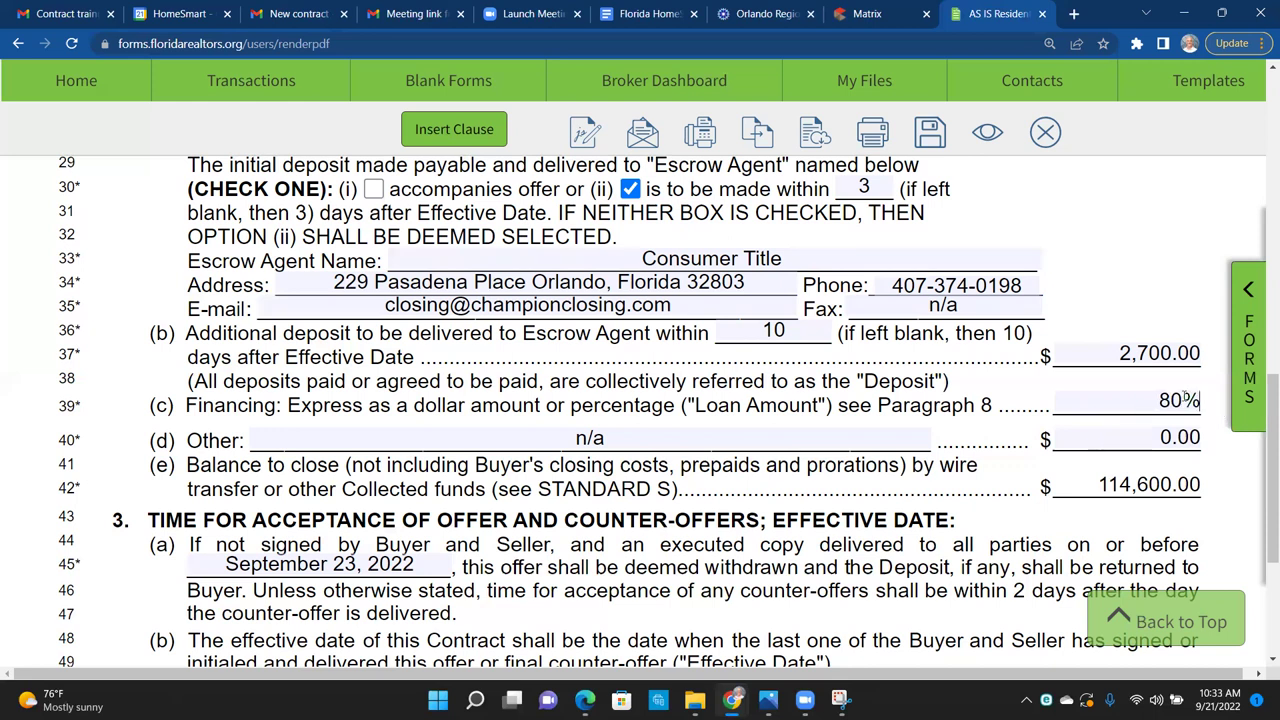
{"action": "left_click", "coordinate": [1103, 282]}
{"action": "left_click", "coordinate": [1193, 401]}
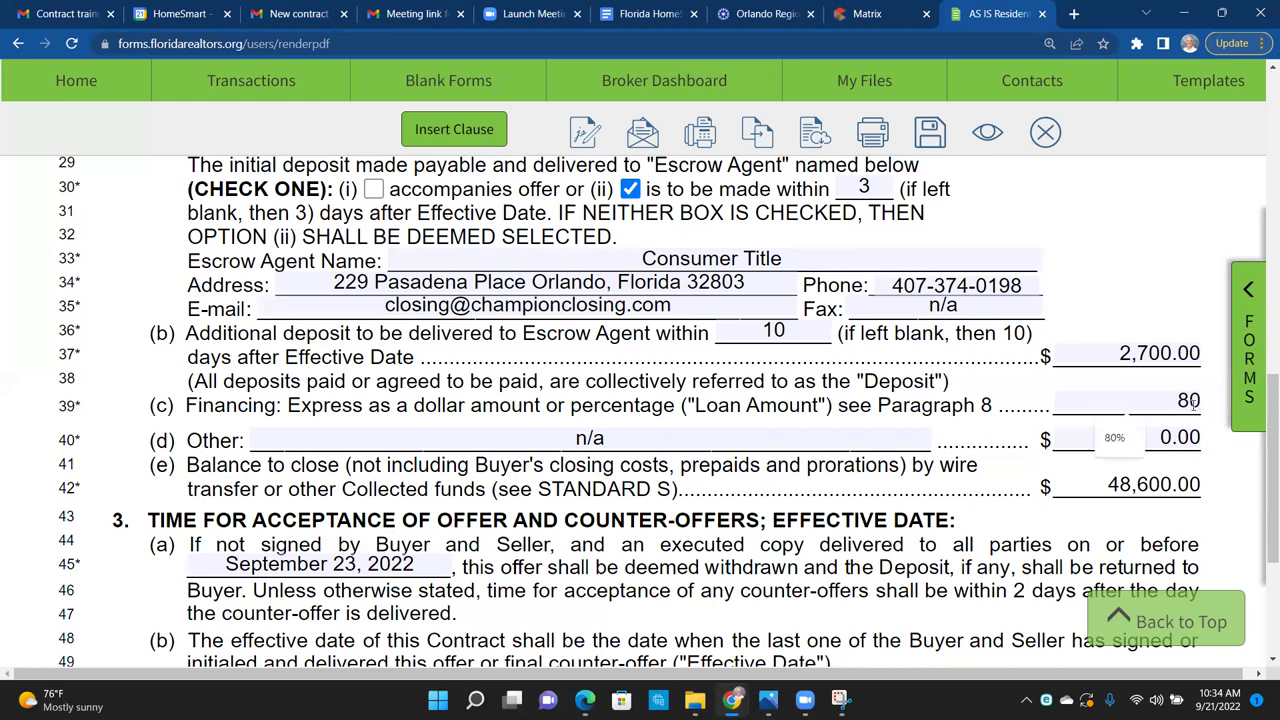
{"action": "left_click", "coordinate": [1079, 234]}
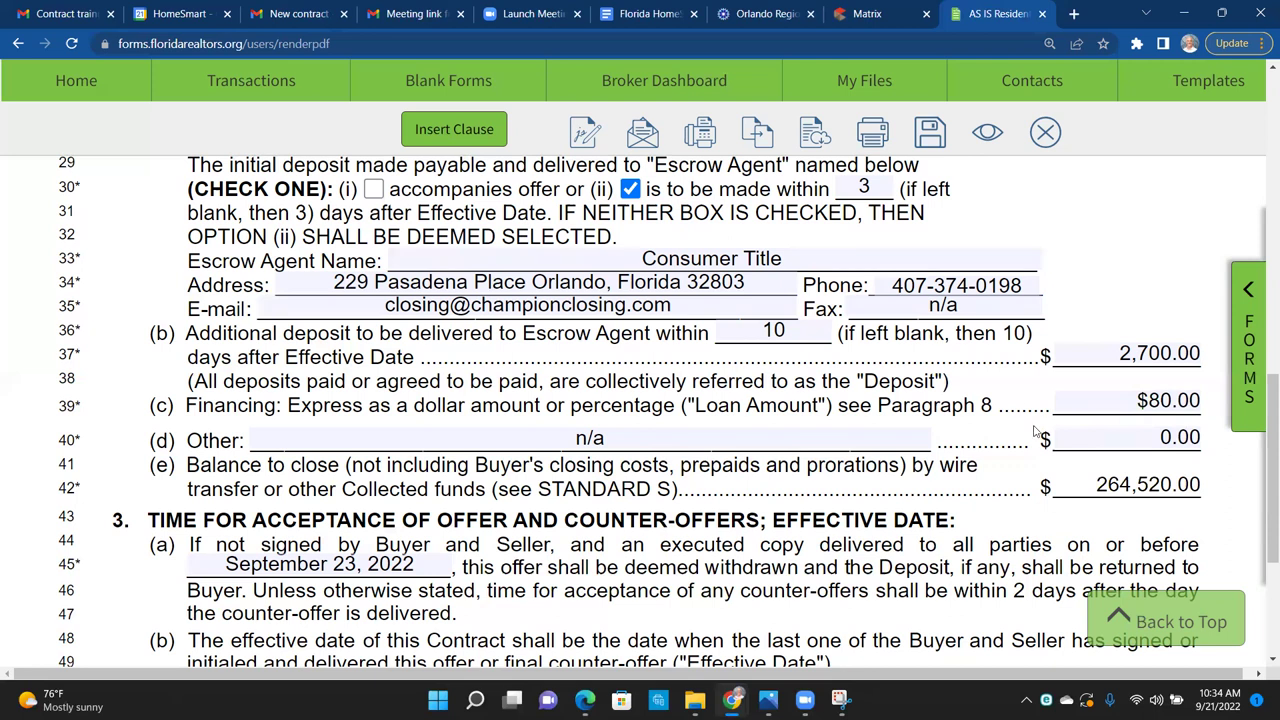
{"action": "double_click", "coordinate": [1188, 401]}
{"action": "type", "text": "0"}
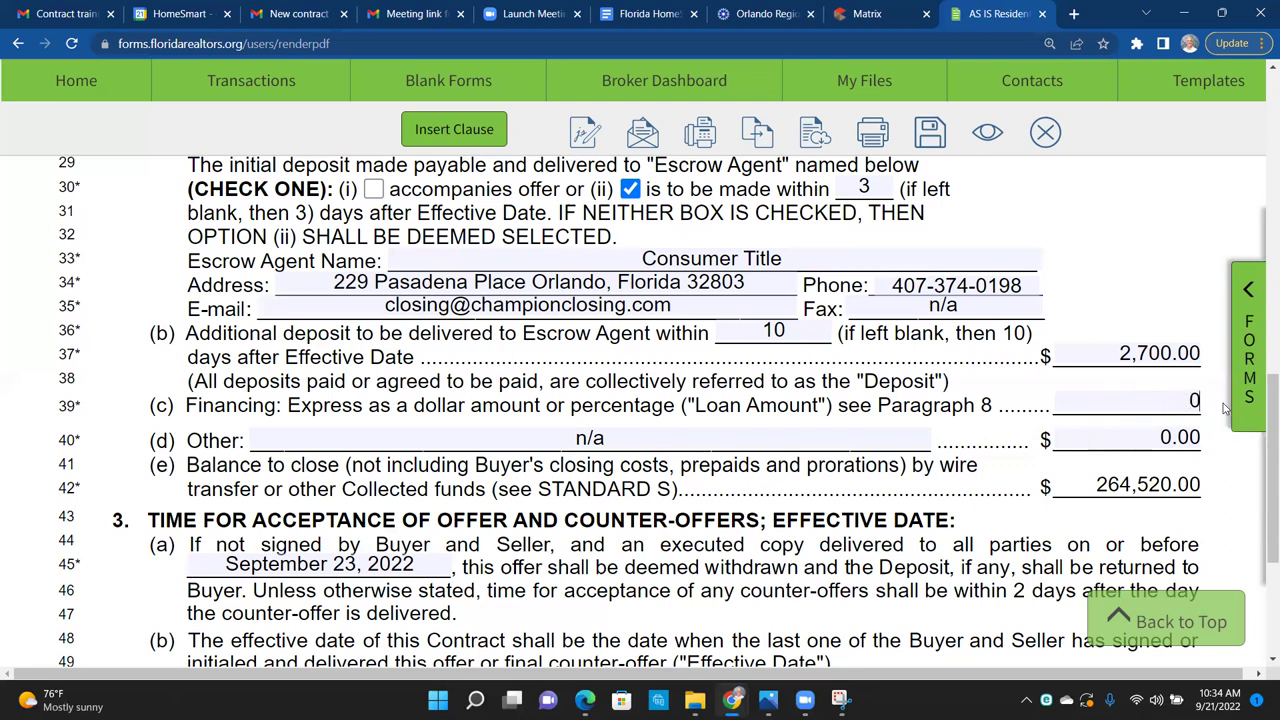
{"action": "left_click", "coordinate": [1096, 262]}
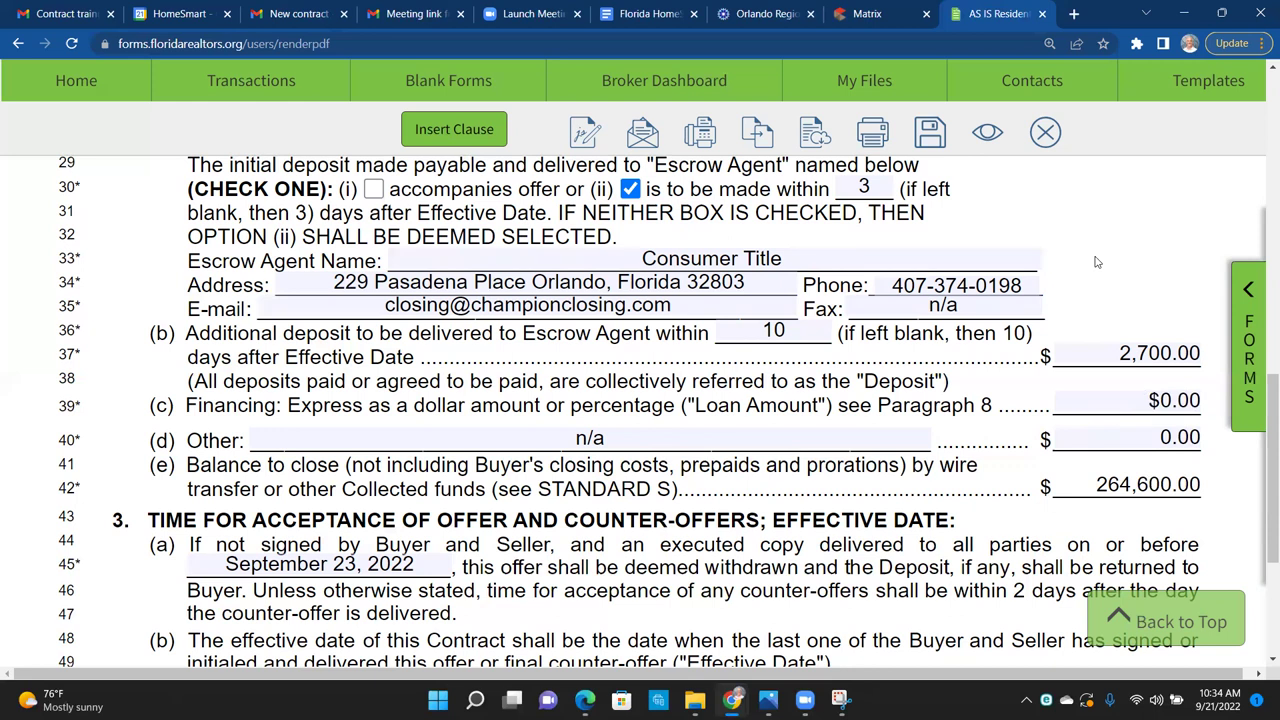
Step: Scroll down to paragraph 4 and the blank Closing Date on line 53
{"action": "scroll", "coordinate": [1096, 262], "scroll_direction": "down", "scroll_amount": 3}
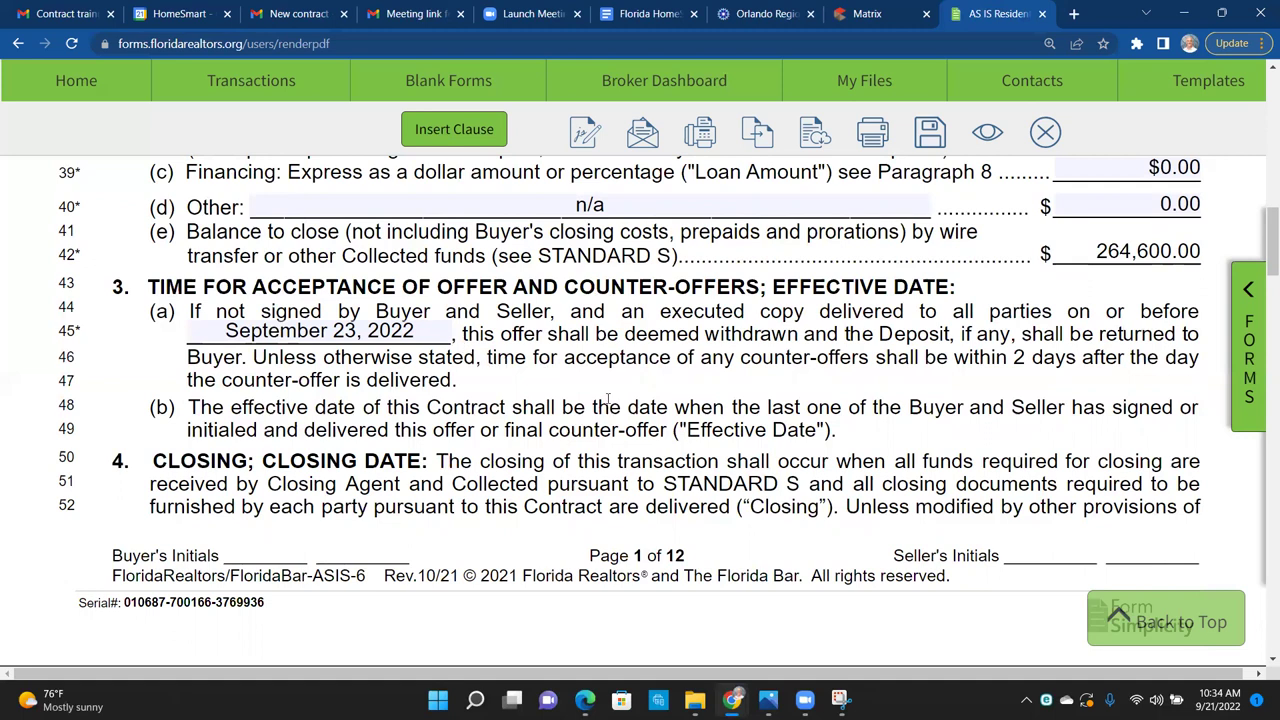
{"action": "scroll", "coordinate": [607, 398], "scroll_direction": "down", "scroll_amount": 1}
{"action": "scroll", "coordinate": [607, 398], "scroll_direction": "down", "scroll_amount": 1}
{"action": "scroll", "coordinate": [607, 398], "scroll_direction": "up", "scroll_amount": 1}
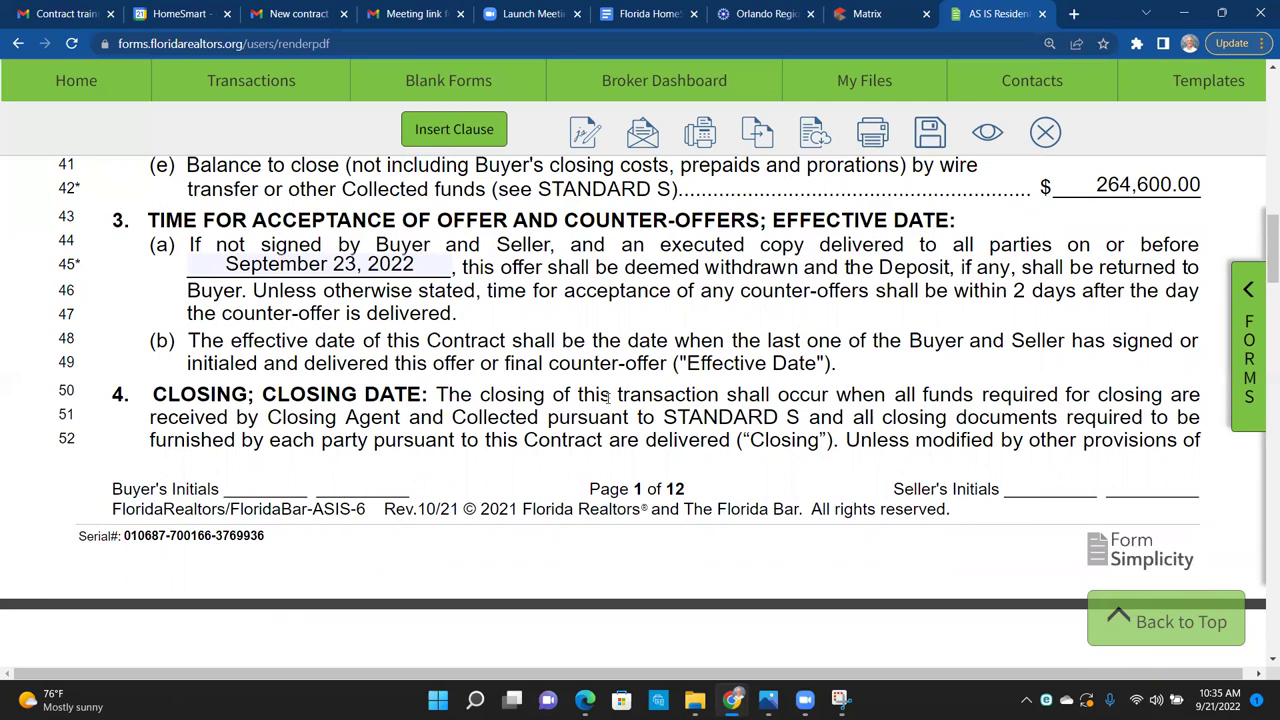
{"action": "scroll", "coordinate": [608, 397], "scroll_direction": "down", "scroll_amount": 3}
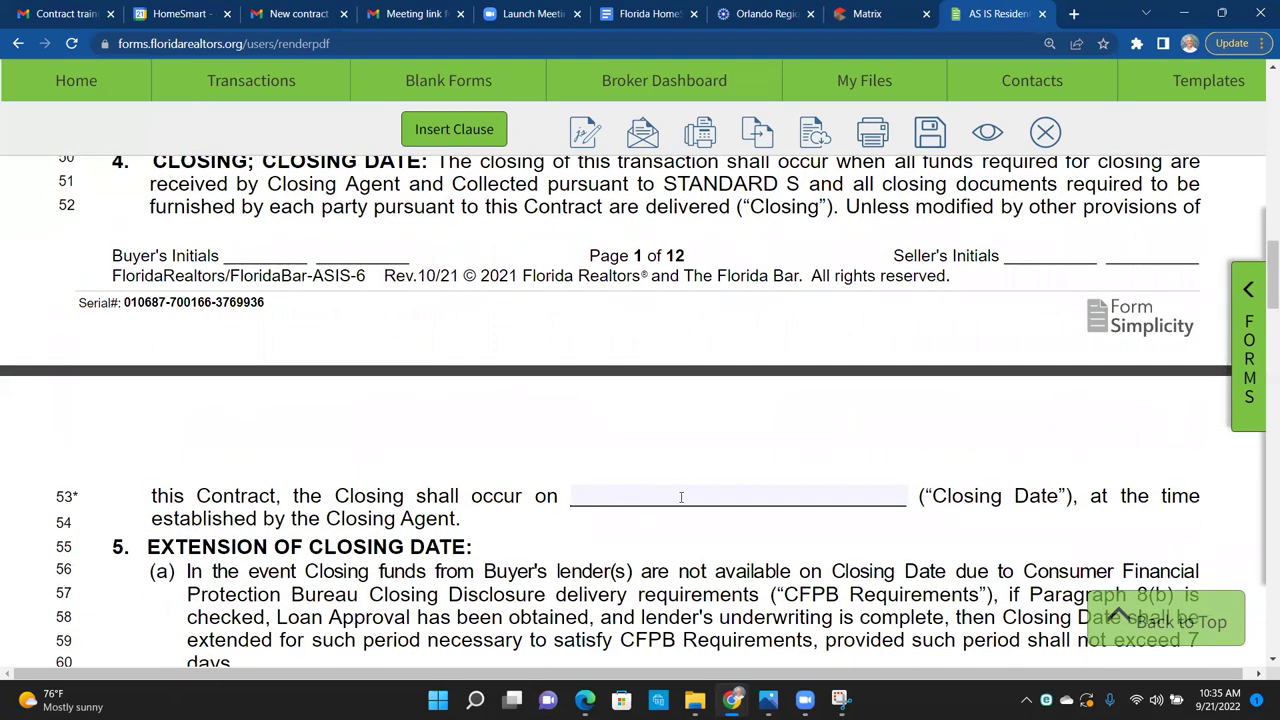
Step: Pick October 7, 2022 from the calendar as the Closing Date
{"action": "left_click", "coordinate": [680, 496]}
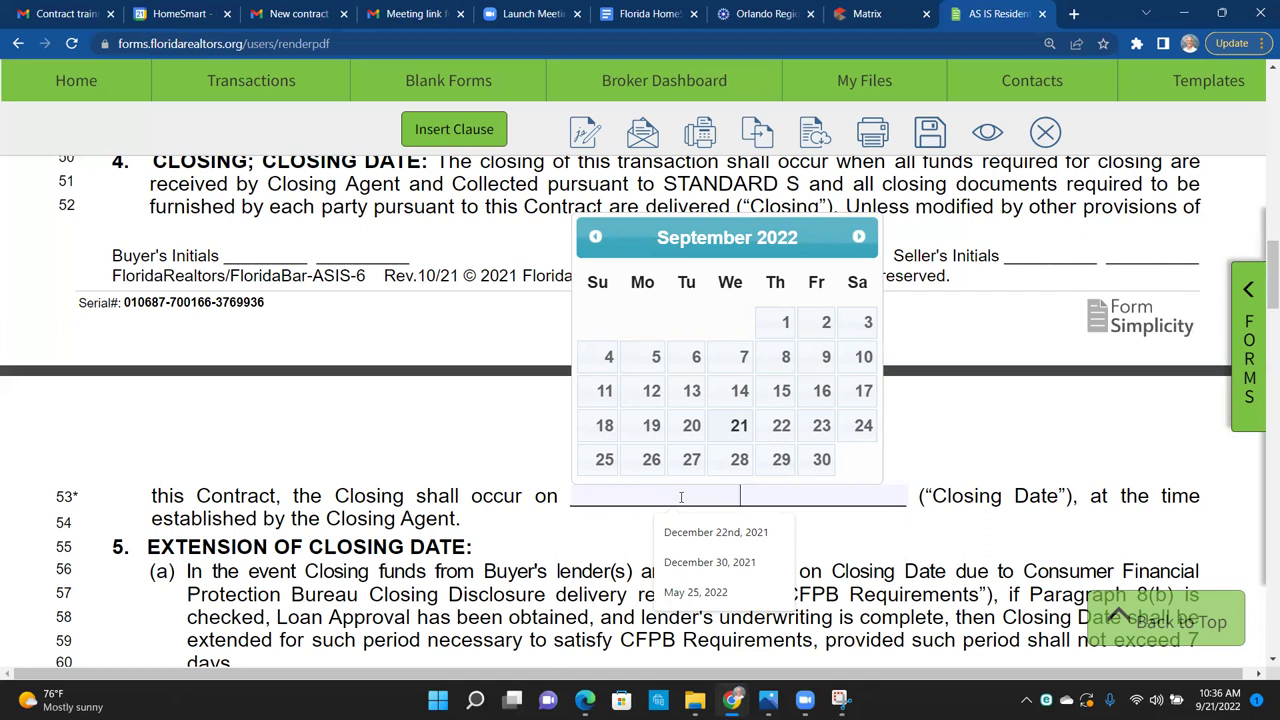
{"action": "left_click", "coordinate": [858, 238]}
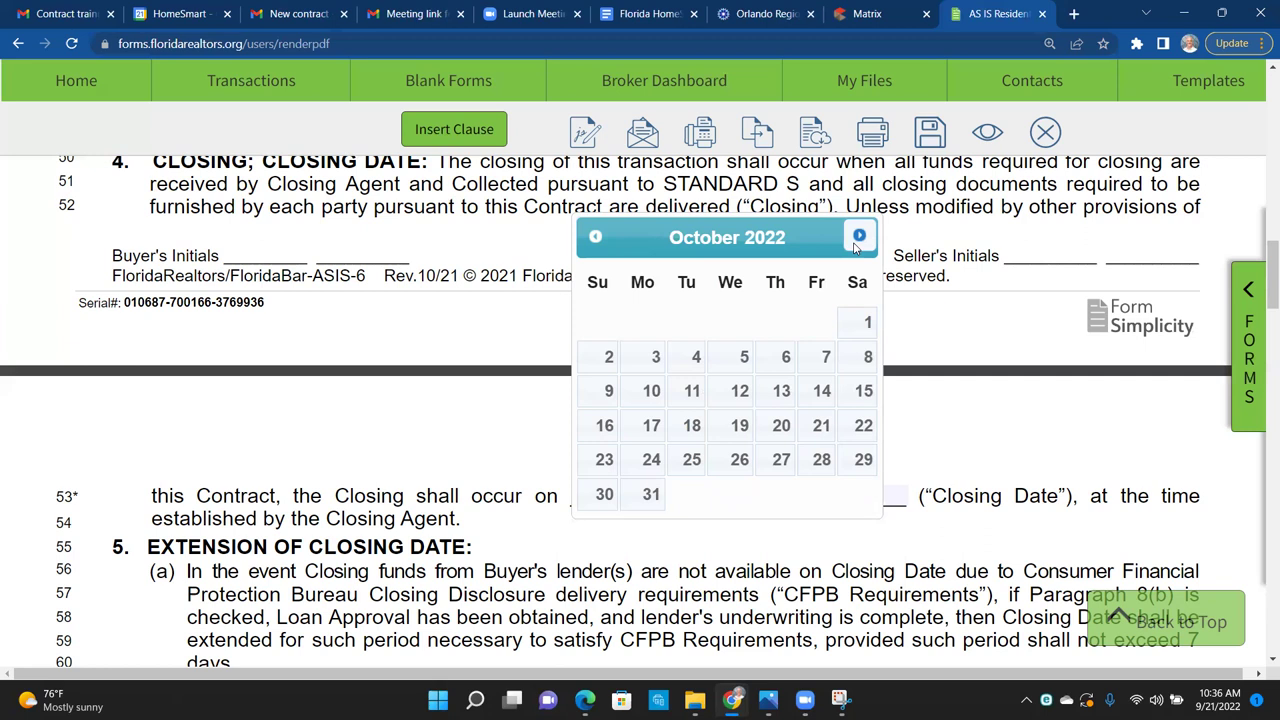
{"action": "left_click", "coordinate": [825, 360]}
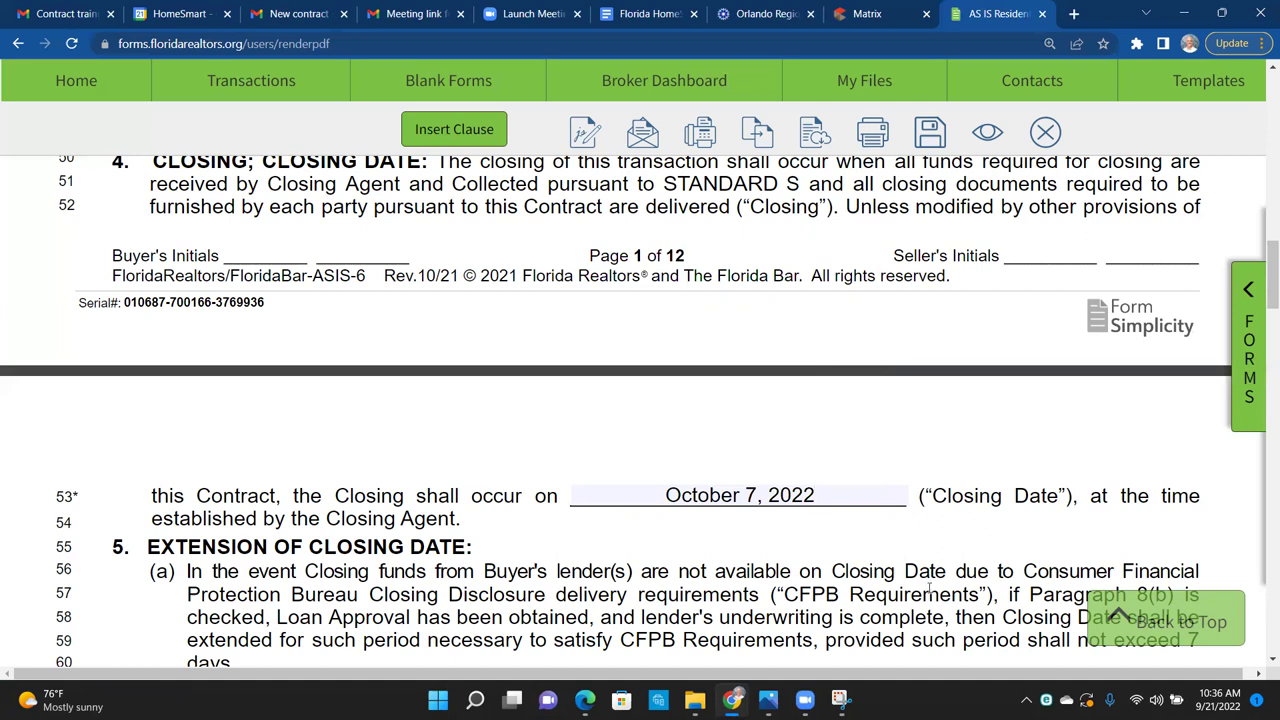
{"action": "scroll", "coordinate": [930, 588], "scroll_direction": "down", "scroll_amount": 1}
{"action": "scroll", "coordinate": [885, 365], "scroll_direction": "down", "scroll_amount": 1}
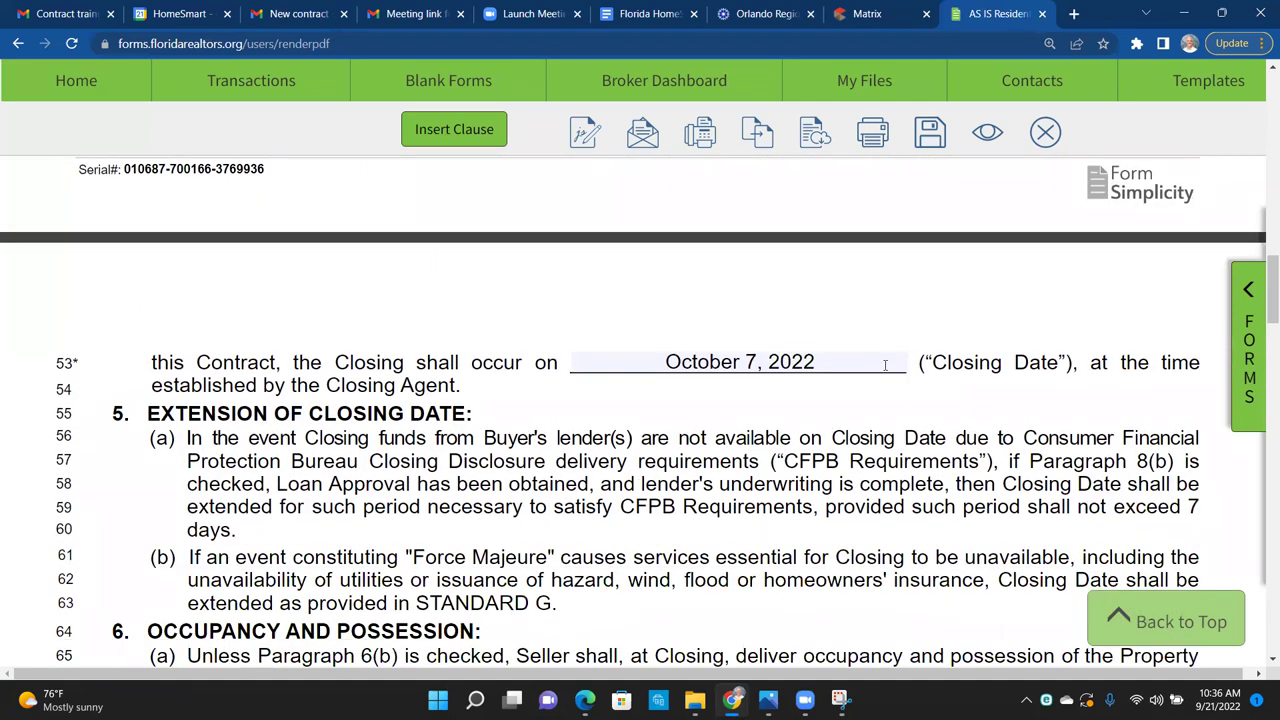
Step: Recheck the October 7 Closing Date and review the occupancy and possession paragraphs
{"action": "left_click", "coordinate": [845, 362]}
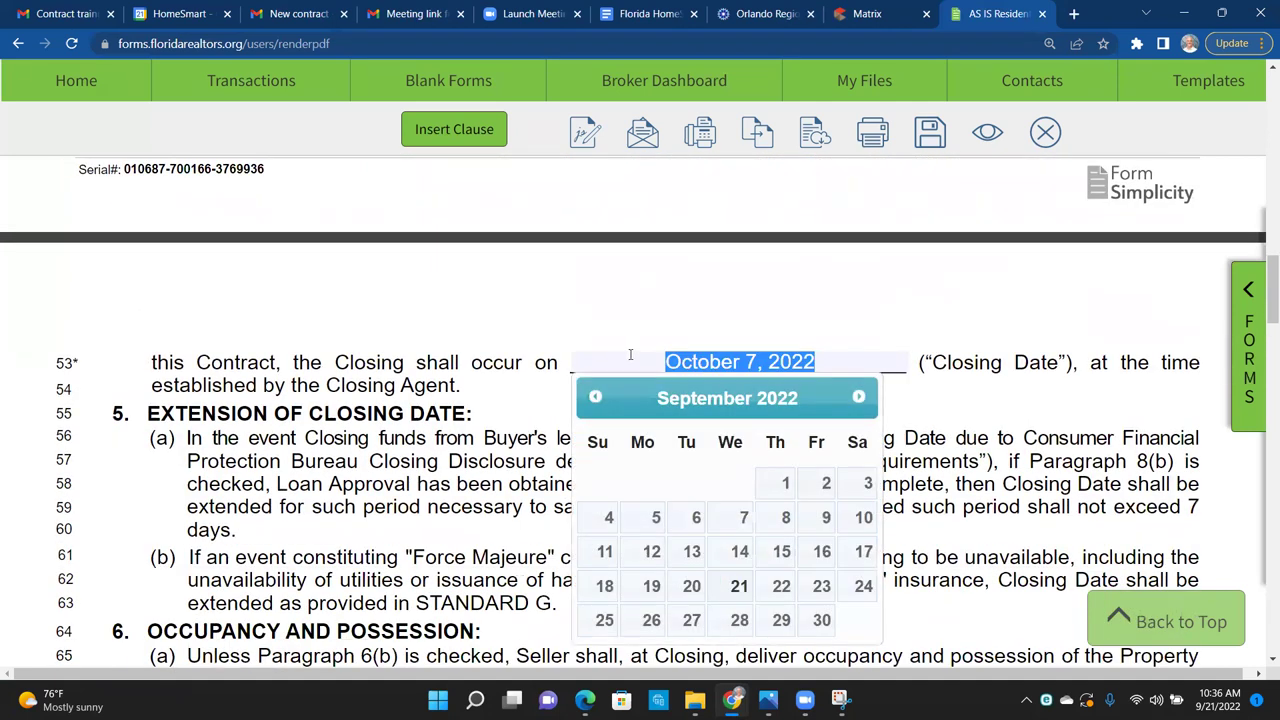
{"action": "left_click", "coordinate": [1015, 418]}
{"action": "scroll", "coordinate": [1015, 418], "scroll_direction": "down", "scroll_amount": 1}
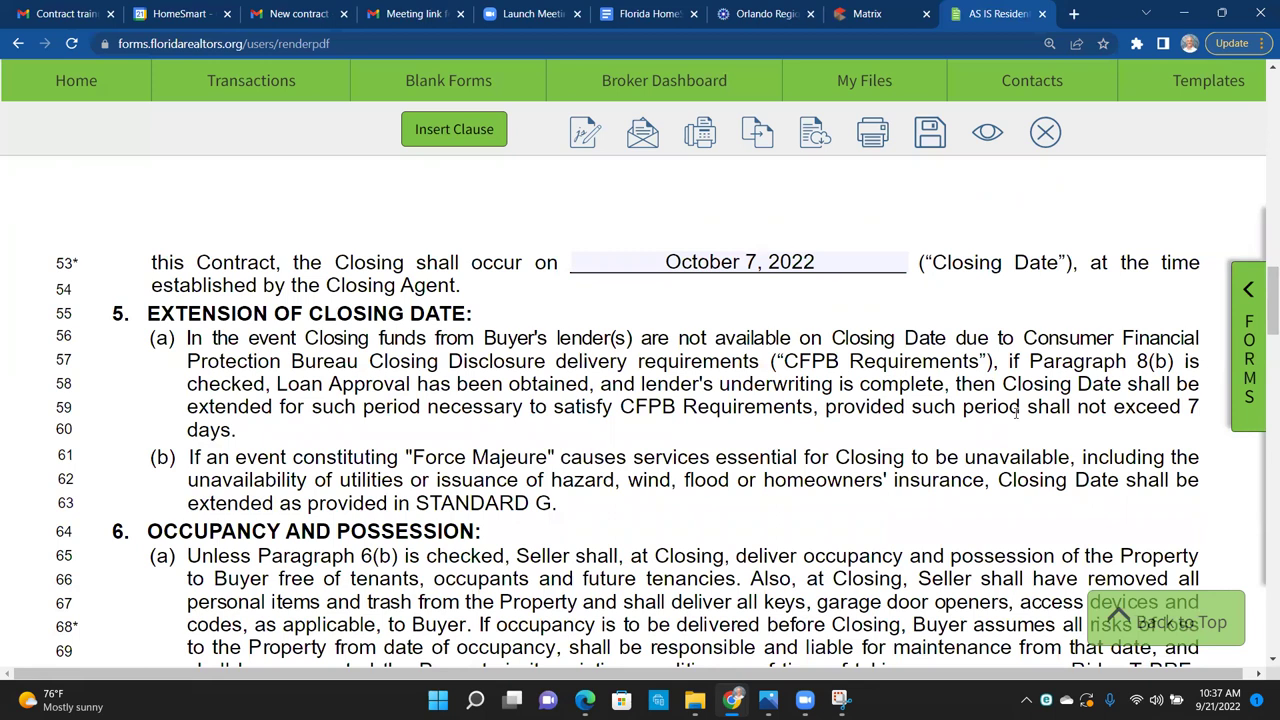
{"action": "scroll", "coordinate": [1015, 413], "scroll_direction": "down", "scroll_amount": 3}
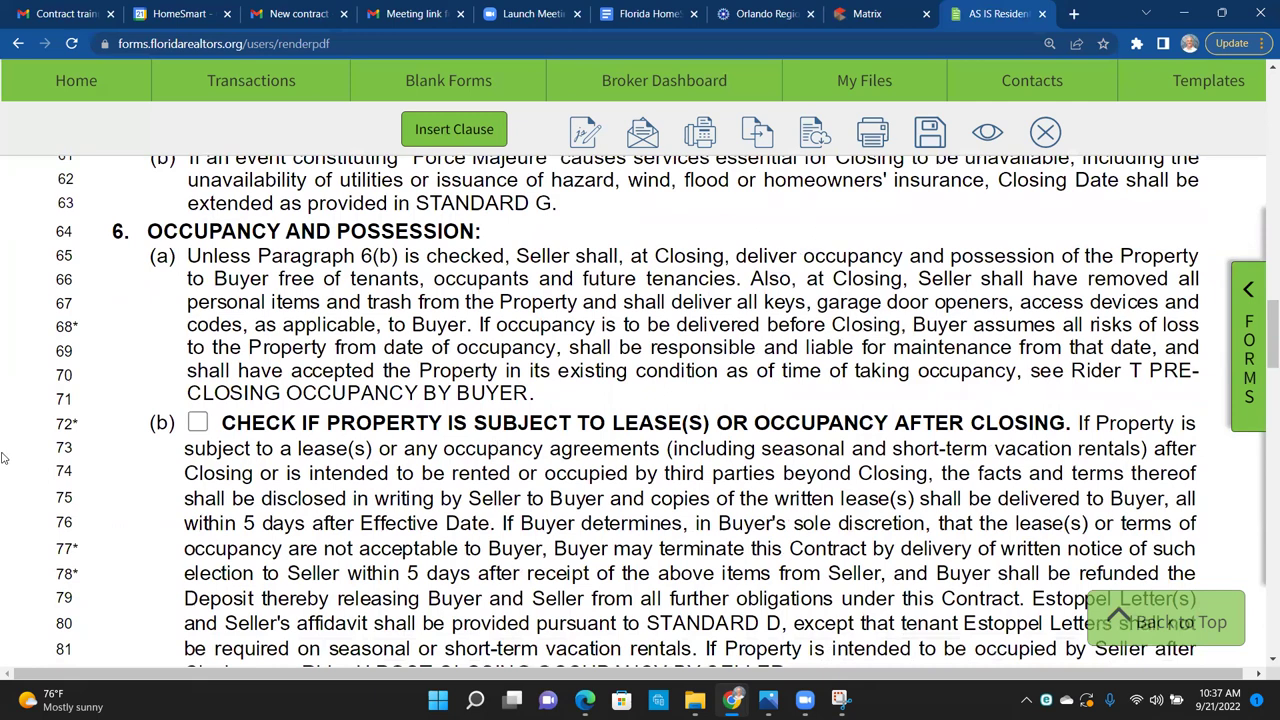
{"action": "left_click_drag", "start_coordinate": [114, 434], "coordinate": [86, 425]}
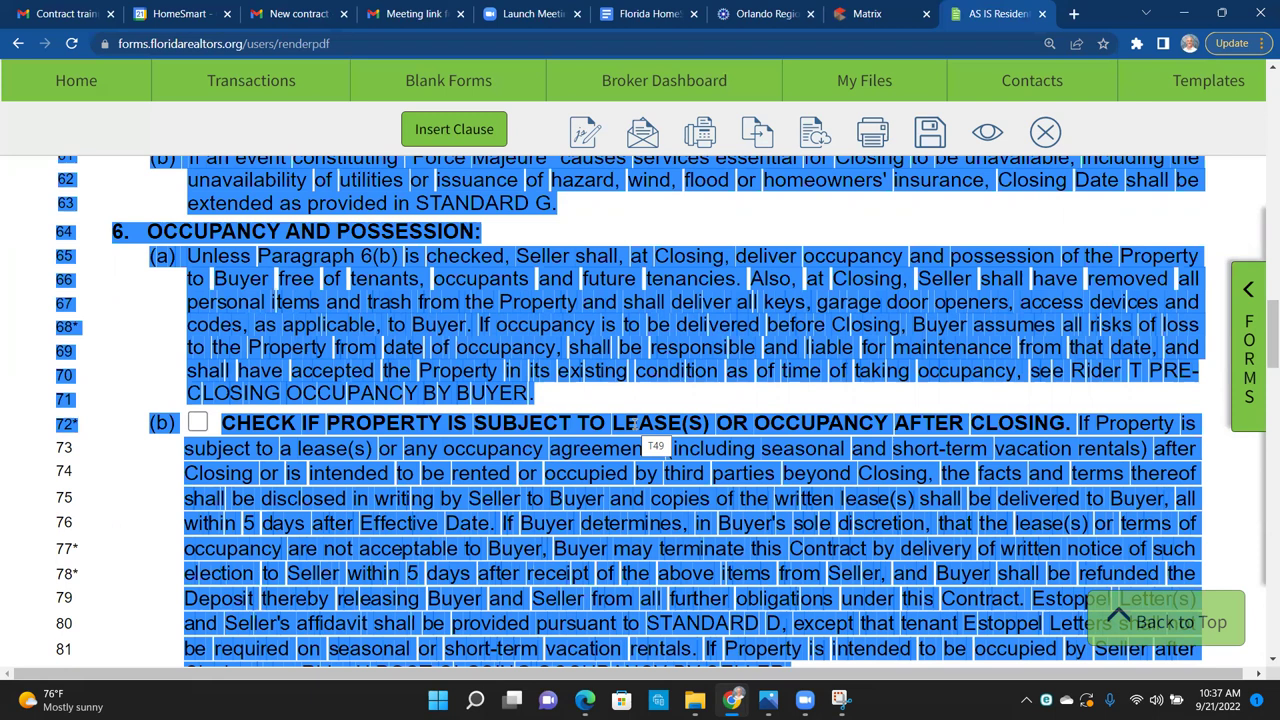
{"action": "left_click", "coordinate": [619, 443]}
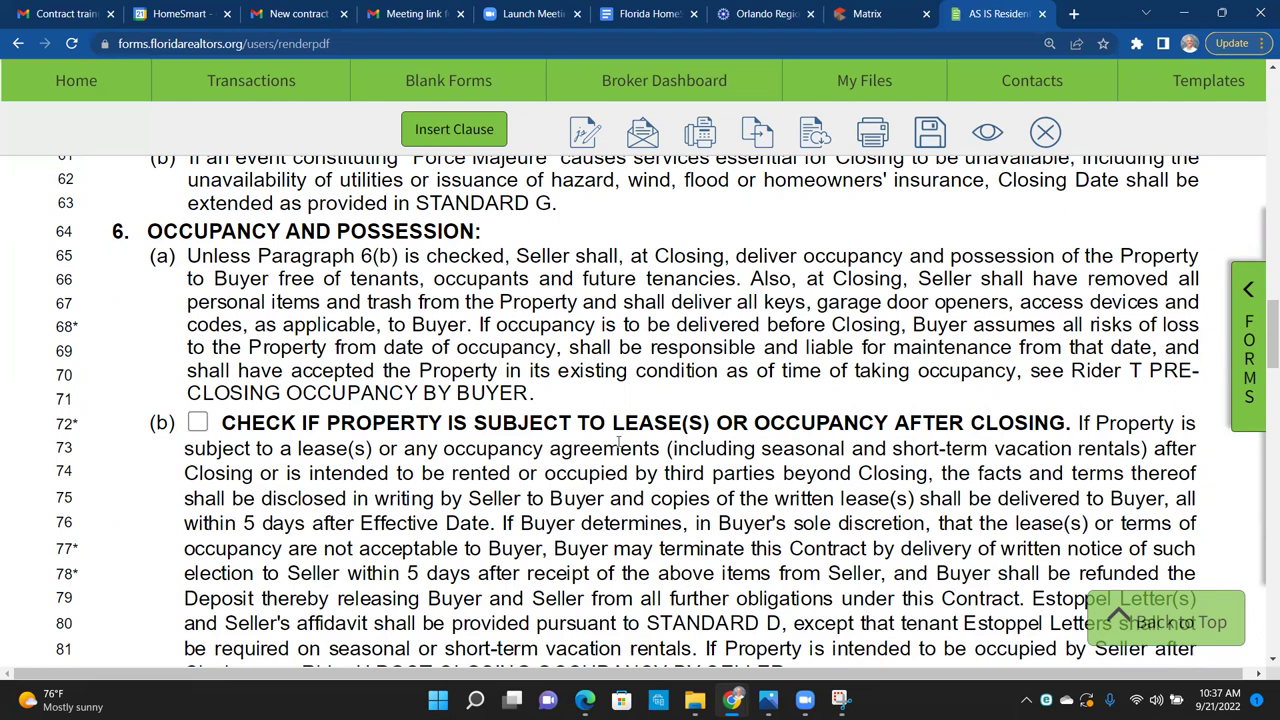
Step: Tick the Assignability option stating the Buyer may not assign this Contract
{"action": "scroll", "coordinate": [619, 443], "scroll_direction": "down", "scroll_amount": 1}
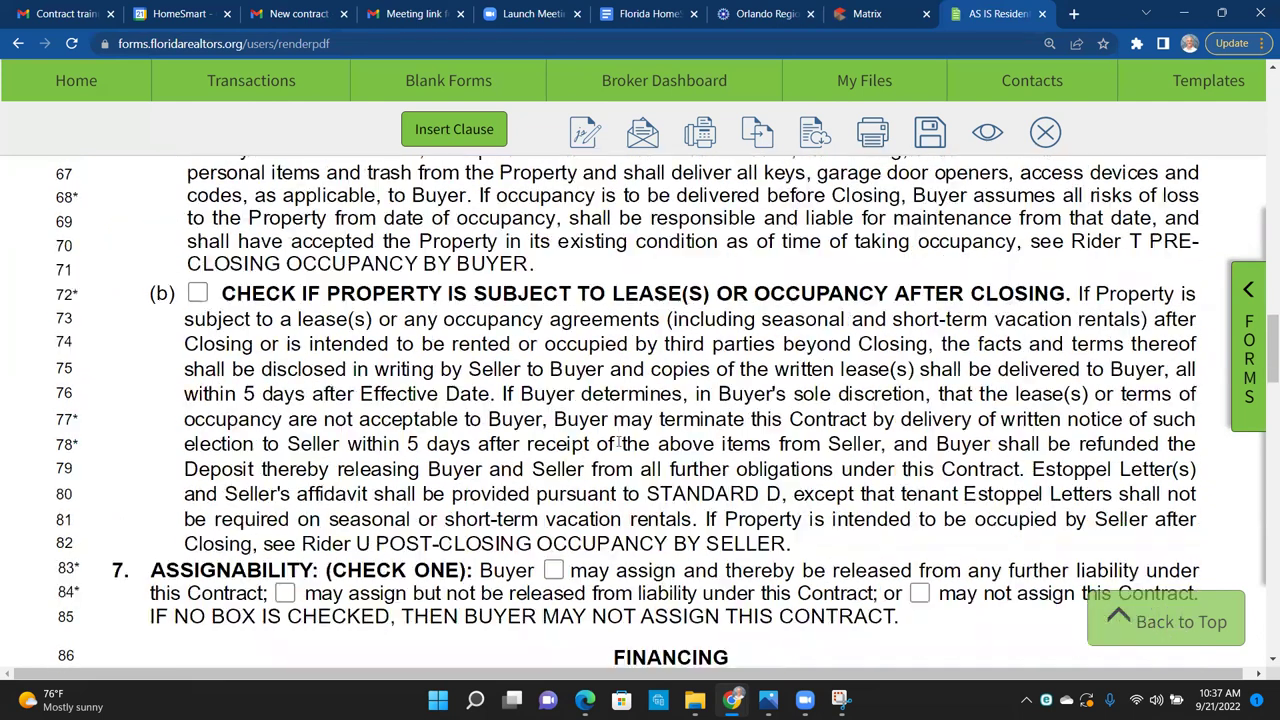
{"action": "left_click_drag", "start_coordinate": [352, 540], "coordinate": [358, 541]}
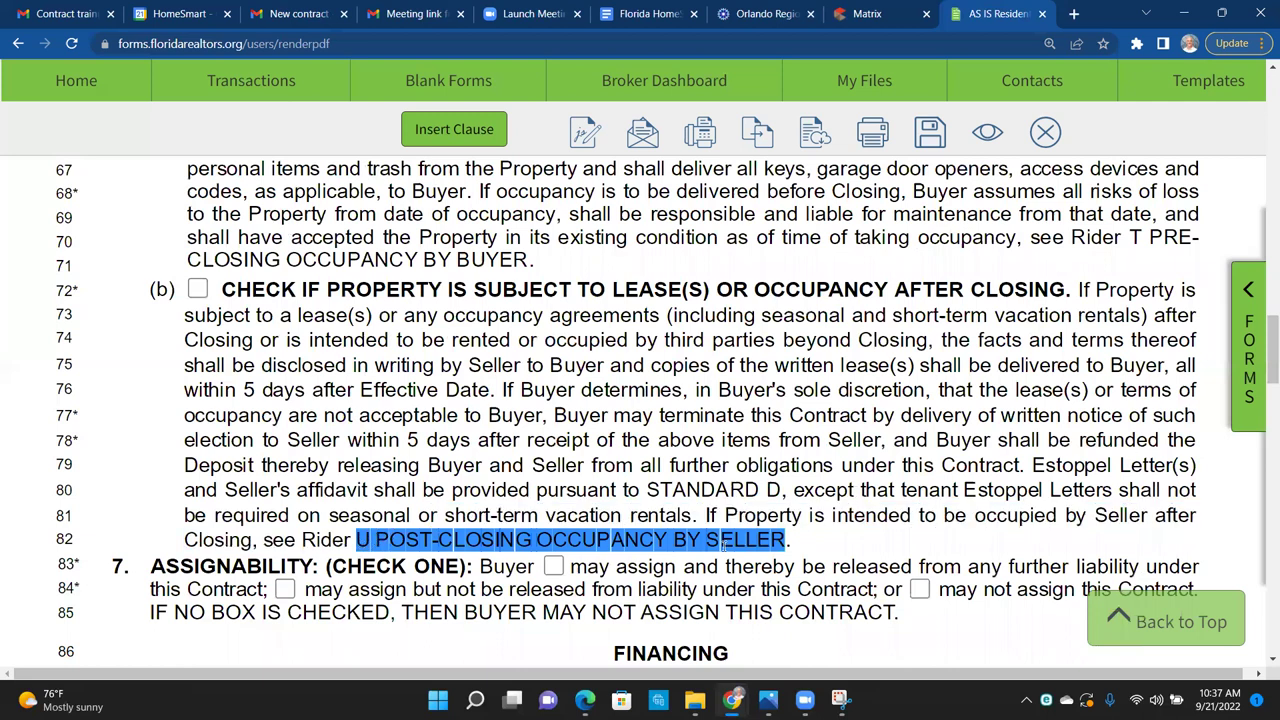
{"action": "left_click", "coordinate": [541, 415]}
{"action": "scroll", "coordinate": [541, 415], "scroll_direction": "down", "scroll_amount": 1}
{"action": "scroll", "coordinate": [541, 415], "scroll_direction": "down", "scroll_amount": 3}
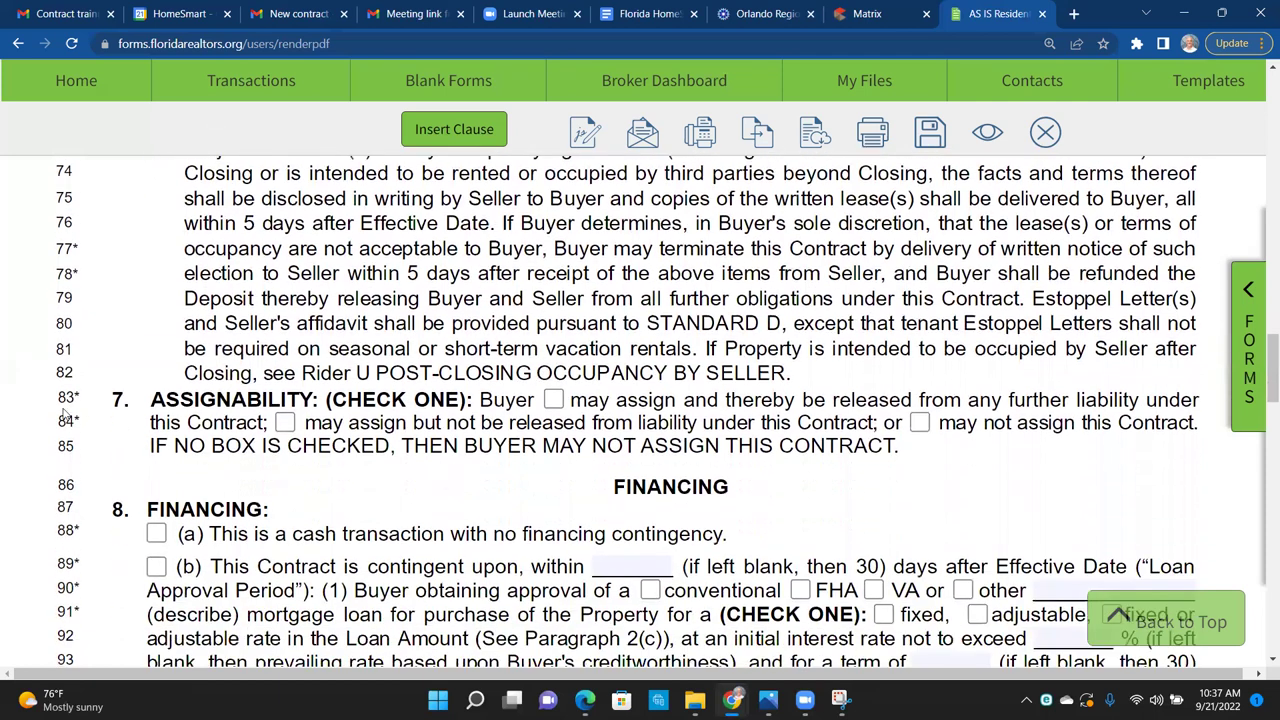
{"action": "left_click_drag", "start_coordinate": [79, 399], "coordinate": [74, 399]}
{"action": "left_click", "coordinate": [918, 424]}
{"action": "scroll", "coordinate": [407, 478], "scroll_direction": "down", "scroll_amount": 3}
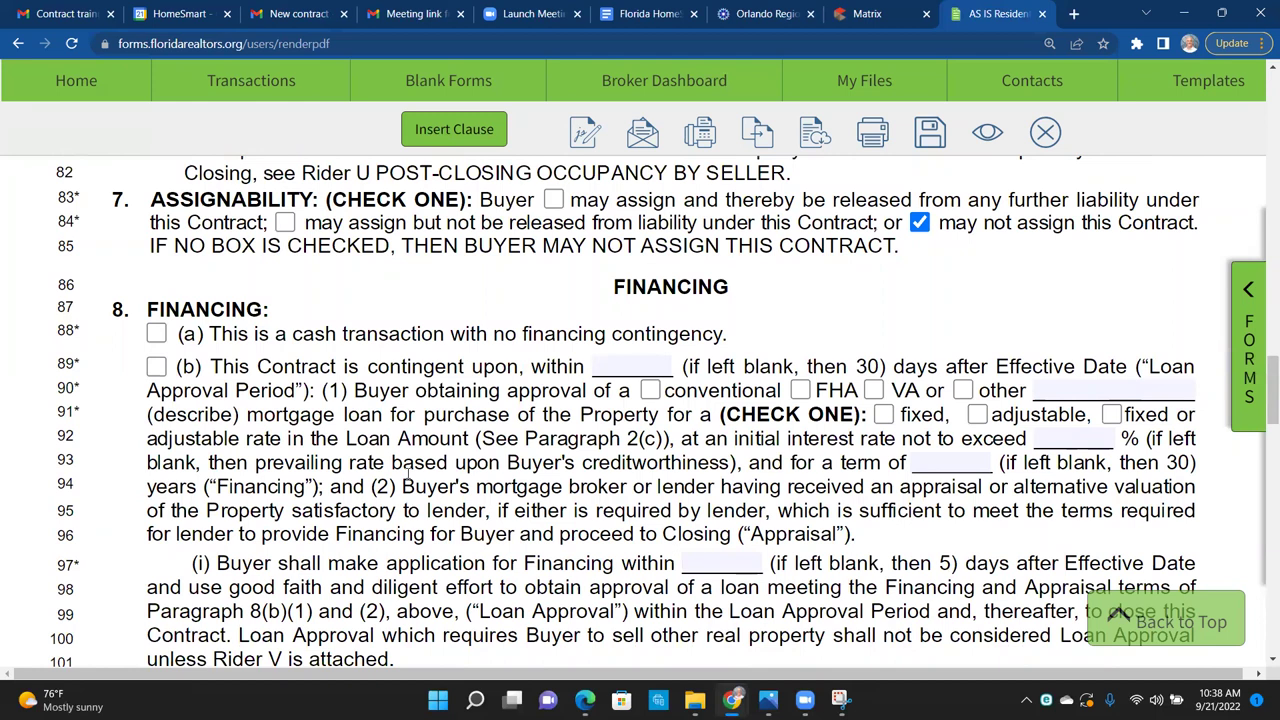
Step: Check 8(a) cash transaction and enter n/a in the approval days, other, interest rate and term blanks
{"action": "left_click", "coordinate": [160, 336]}
{"action": "left_click_drag", "start_coordinate": [58, 364], "coordinate": [924, 556]}
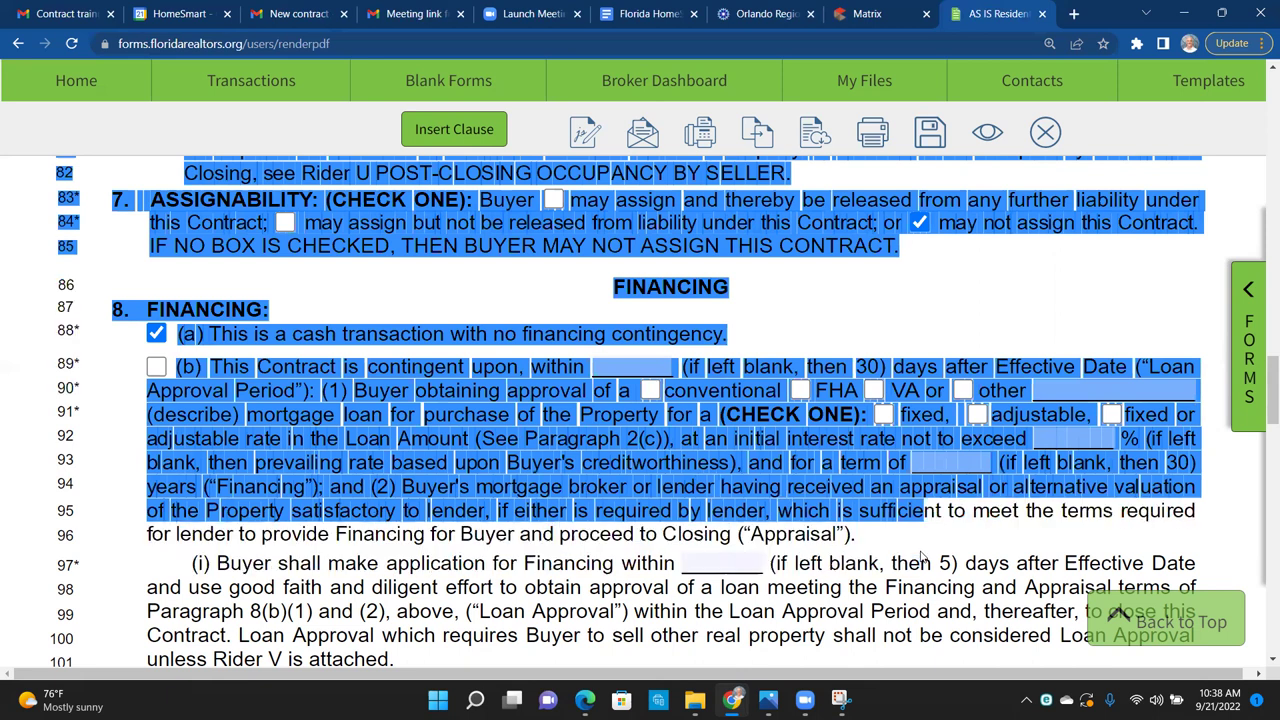
{"action": "left_click", "coordinate": [631, 366]}
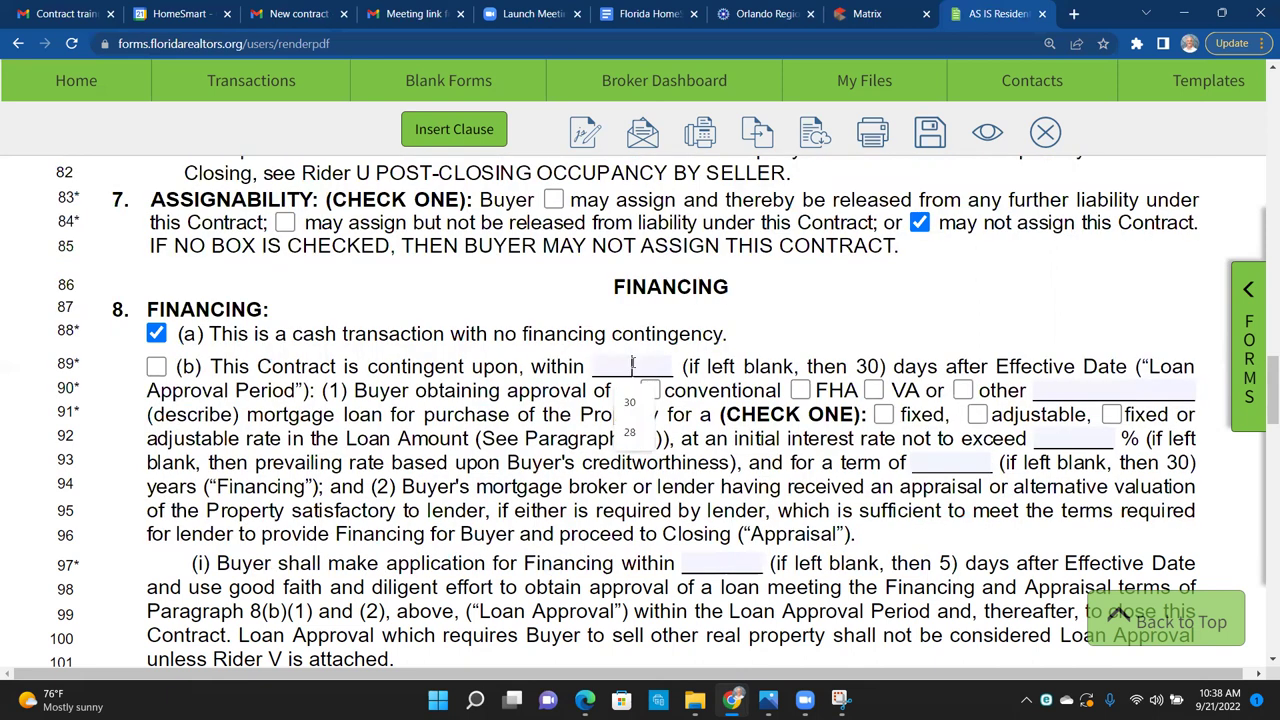
{"action": "type", "text": "n/a"}
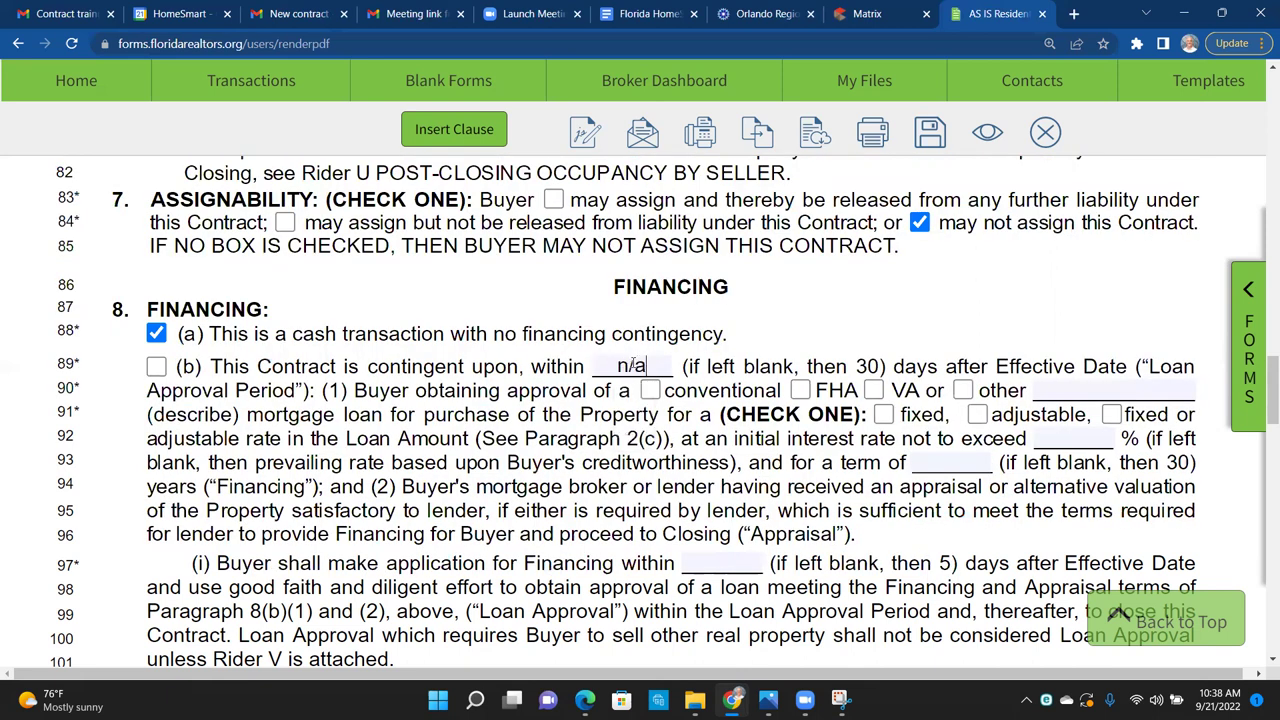
{"action": "left_click", "coordinate": [1109, 390]}
{"action": "type", "text": "n/a"}
{"action": "left_click", "coordinate": [1069, 440]}
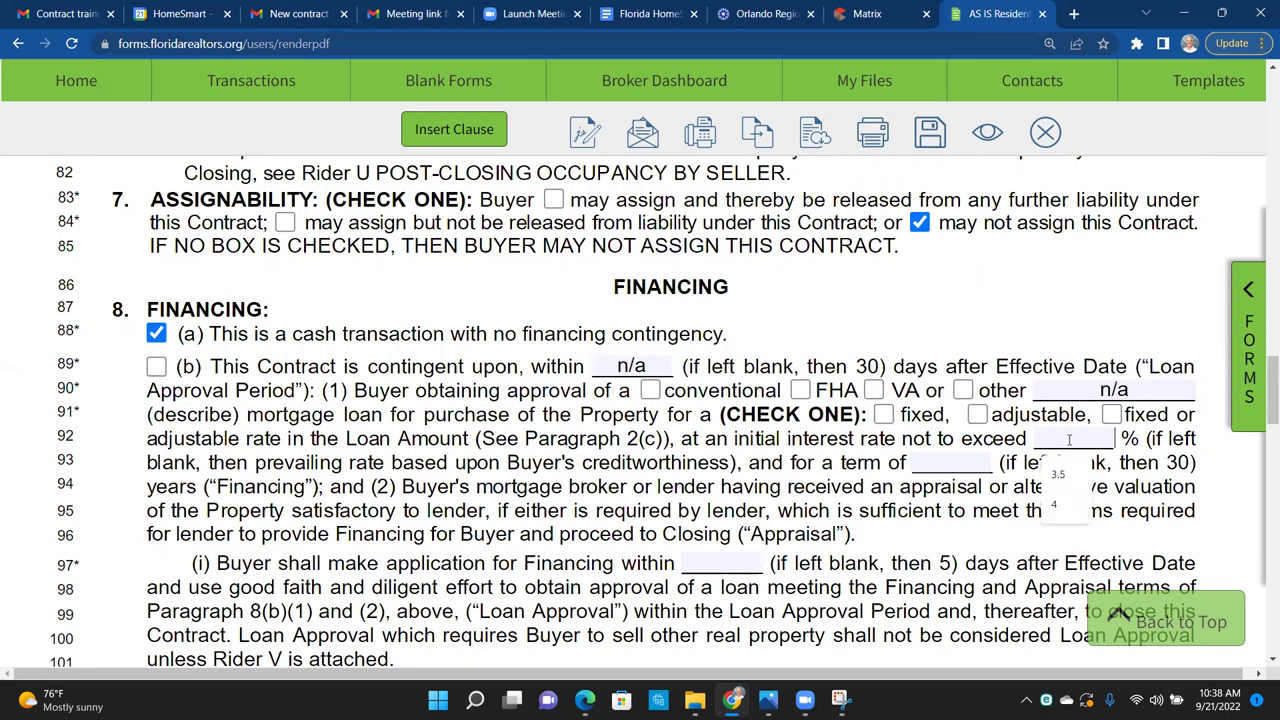
{"action": "type", "text": "n/a"}
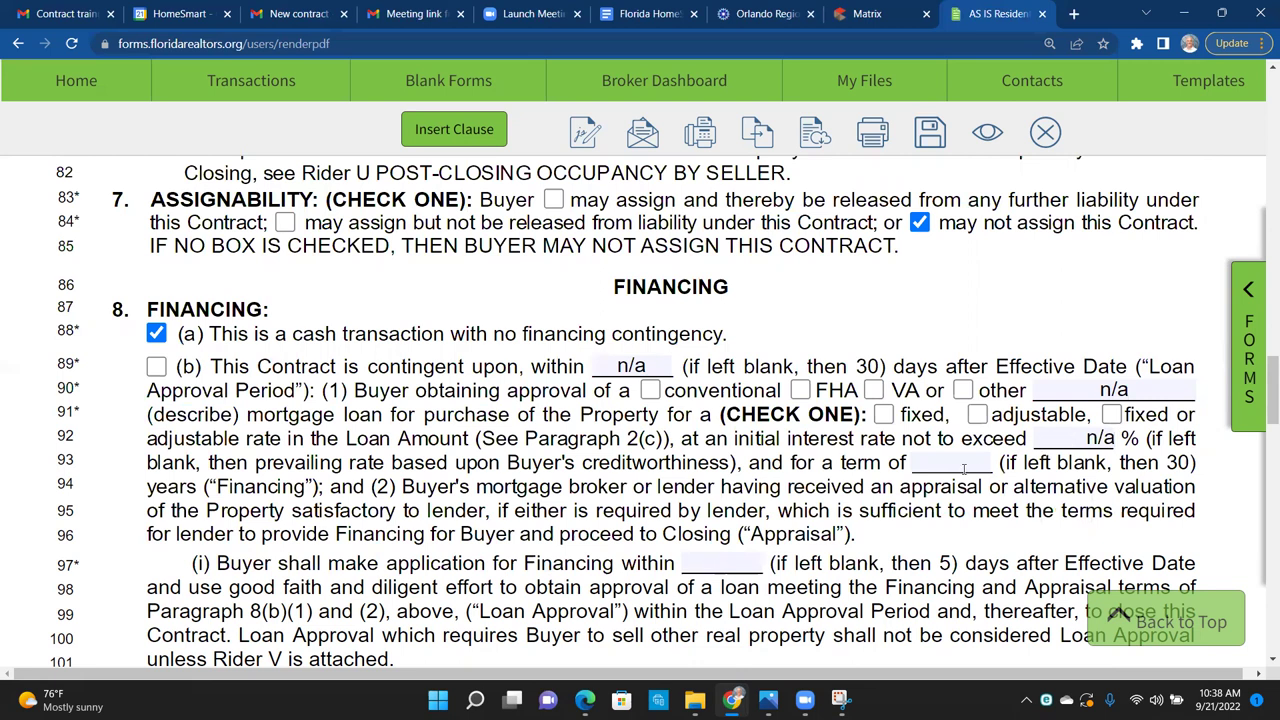
{"action": "left_click", "coordinate": [958, 465]}
{"action": "type", "text": "n/a"}
{"action": "left_click", "coordinate": [730, 560]}
Step: Enter n/a for the loan application days, then scroll to paragraph 9 Closing Costs
{"action": "type", "text": "n/a"}
{"action": "scroll", "coordinate": [617, 588], "scroll_direction": "down", "scroll_amount": 3}
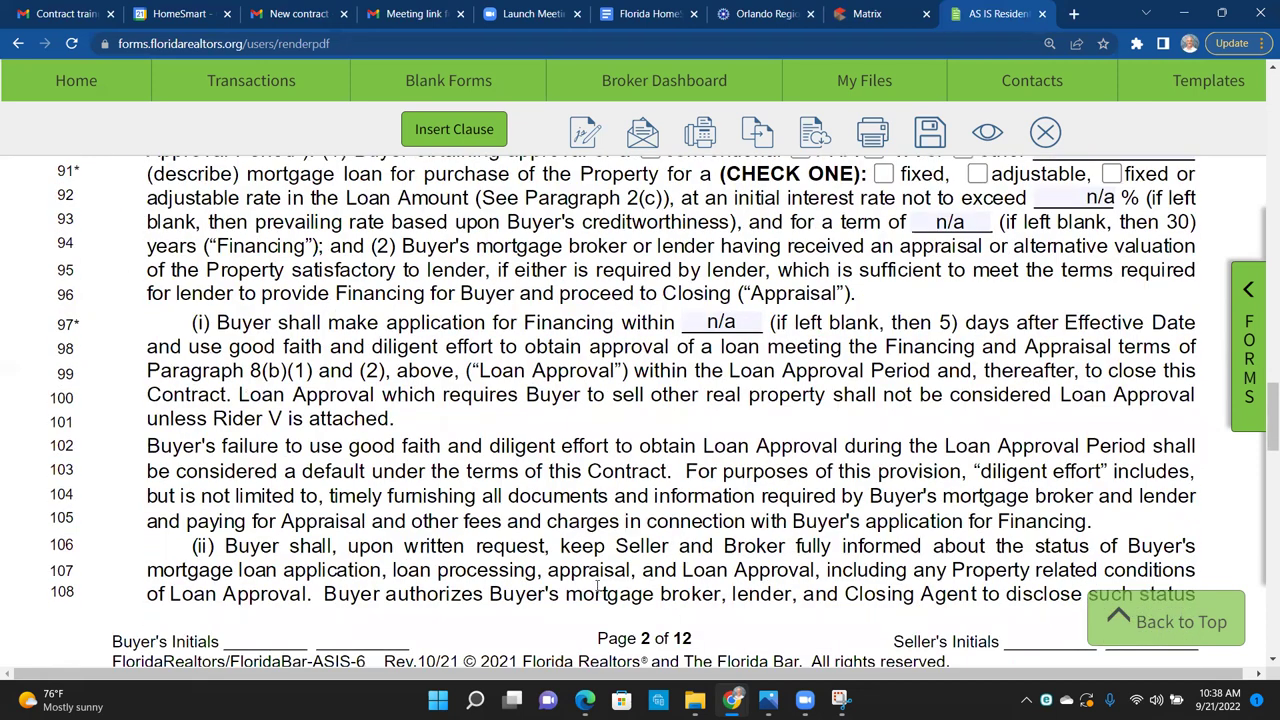
{"action": "scroll", "coordinate": [598, 593], "scroll_direction": "down", "scroll_amount": 5}
{"action": "scroll", "coordinate": [597, 585], "scroll_direction": "down", "scroll_amount": 3}
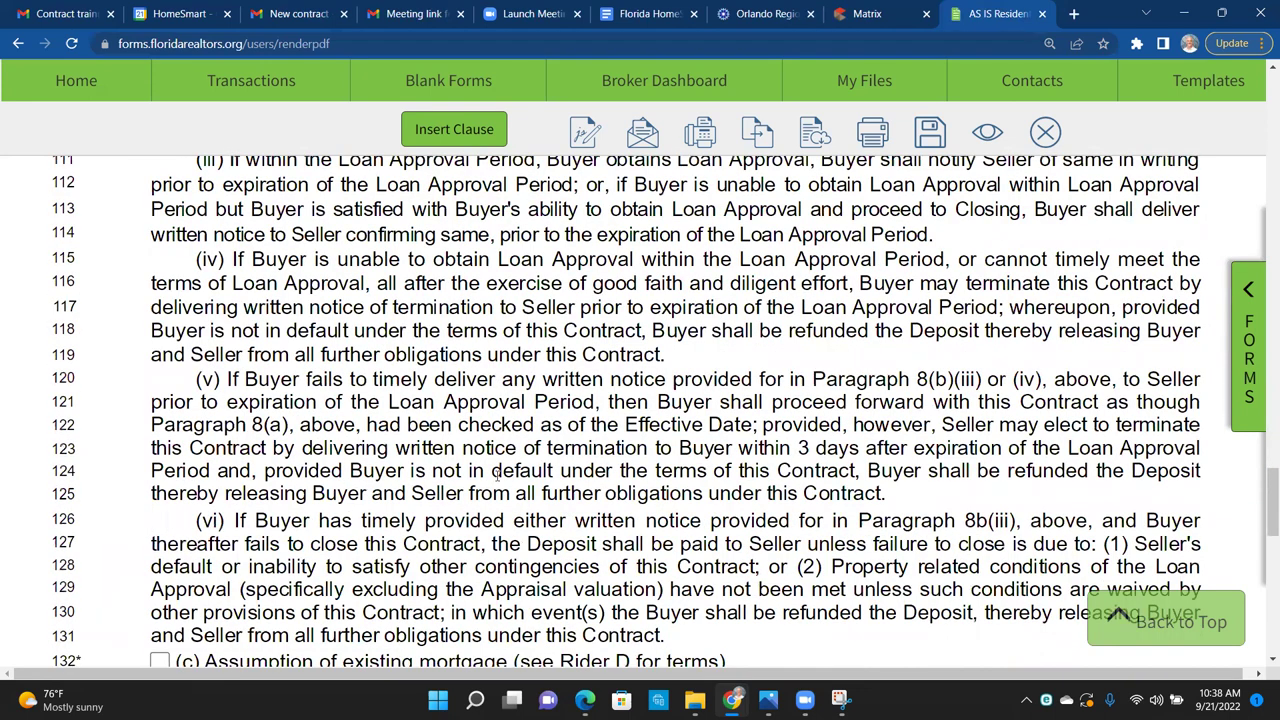
{"action": "scroll", "coordinate": [497, 475], "scroll_direction": "down", "scroll_amount": 2}
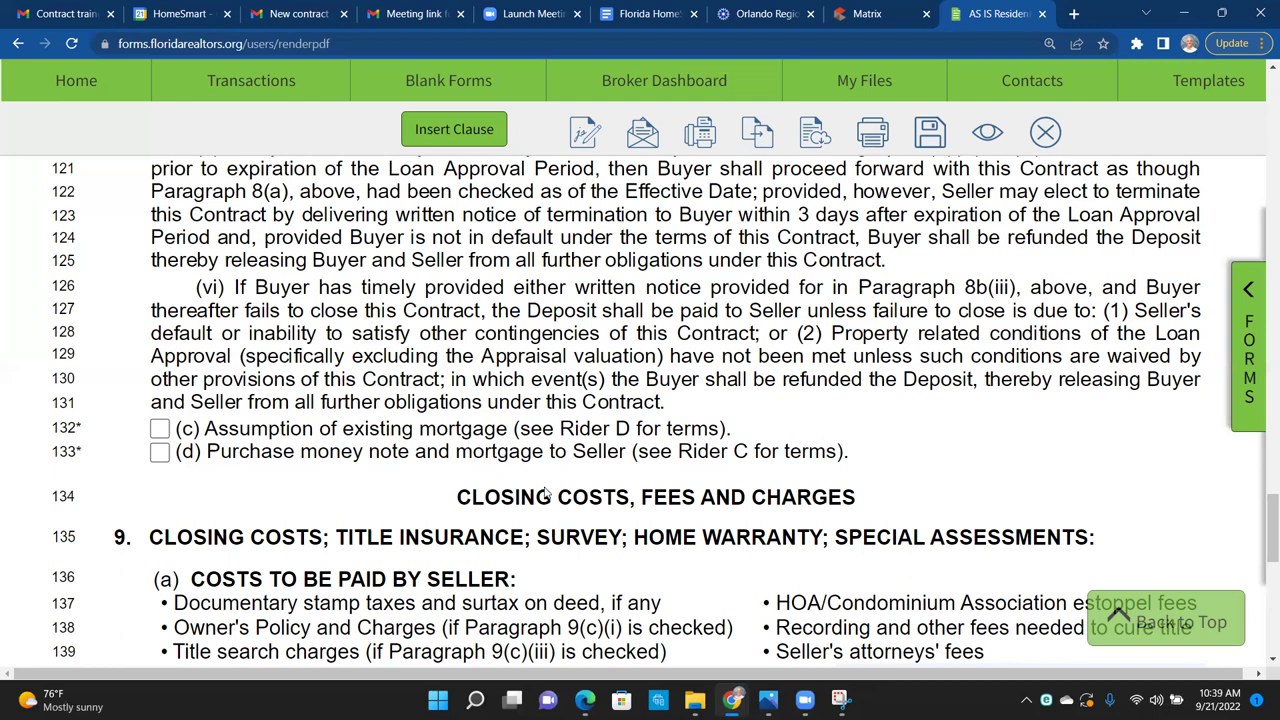
{"action": "scroll", "coordinate": [567, 497], "scroll_direction": "down", "scroll_amount": 1}
{"action": "scroll", "coordinate": [567, 497], "scroll_direction": "down", "scroll_amount": 5}
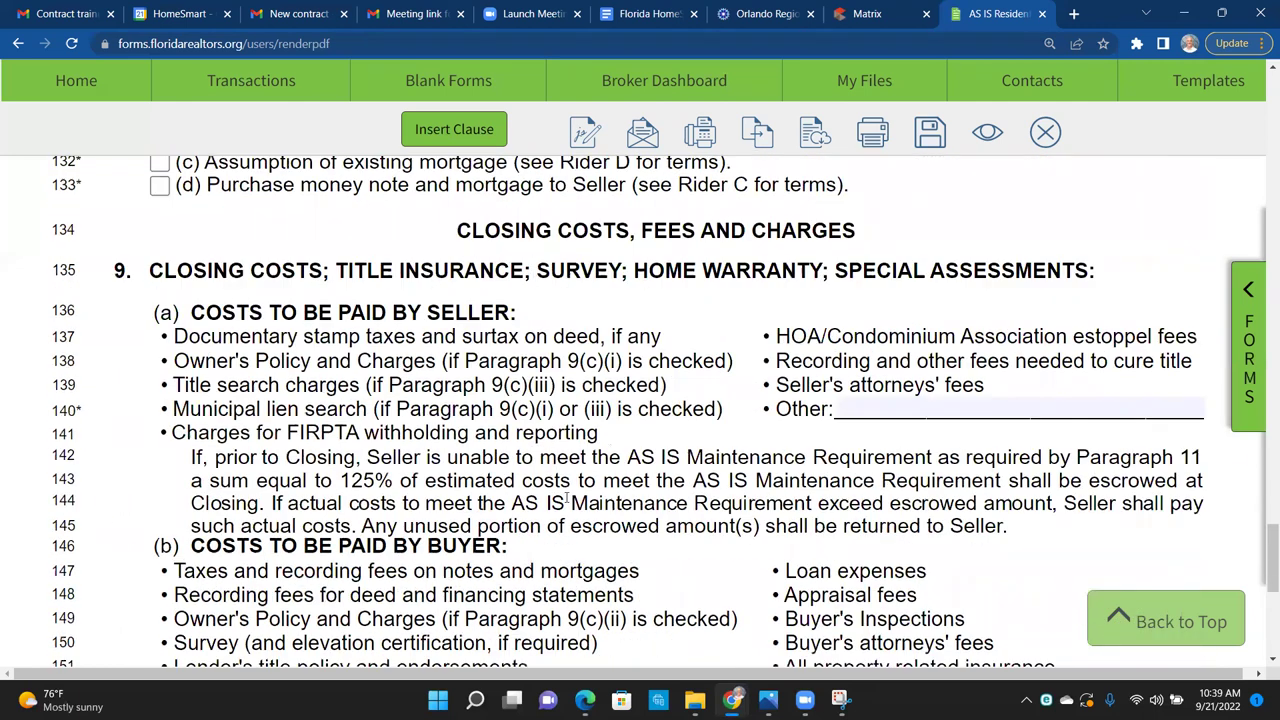
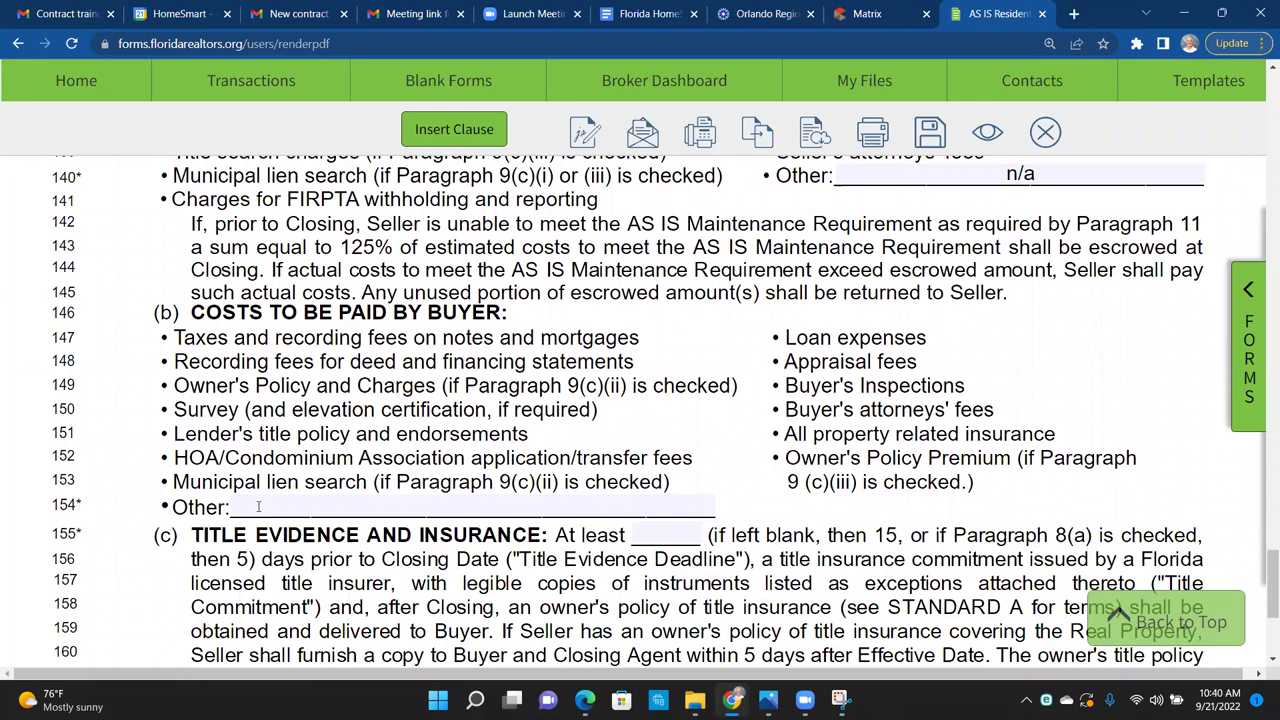
Step: Enter '$800 transaction fee to HomeSmart' in the line 154 buyer Other cost field
{"action": "type", "text": "$"}
{"action": "type", "text": "350"}
{"action": "key", "text": "BackSpace"}
{"action": "key", "text": "BackSpace"}
{"action": "key", "text": "BackSpace"}
{"action": "type", "text": "800 transac"}
{"action": "key", "text": "BackSpace"}
{"action": "type", "text": "ctio"}
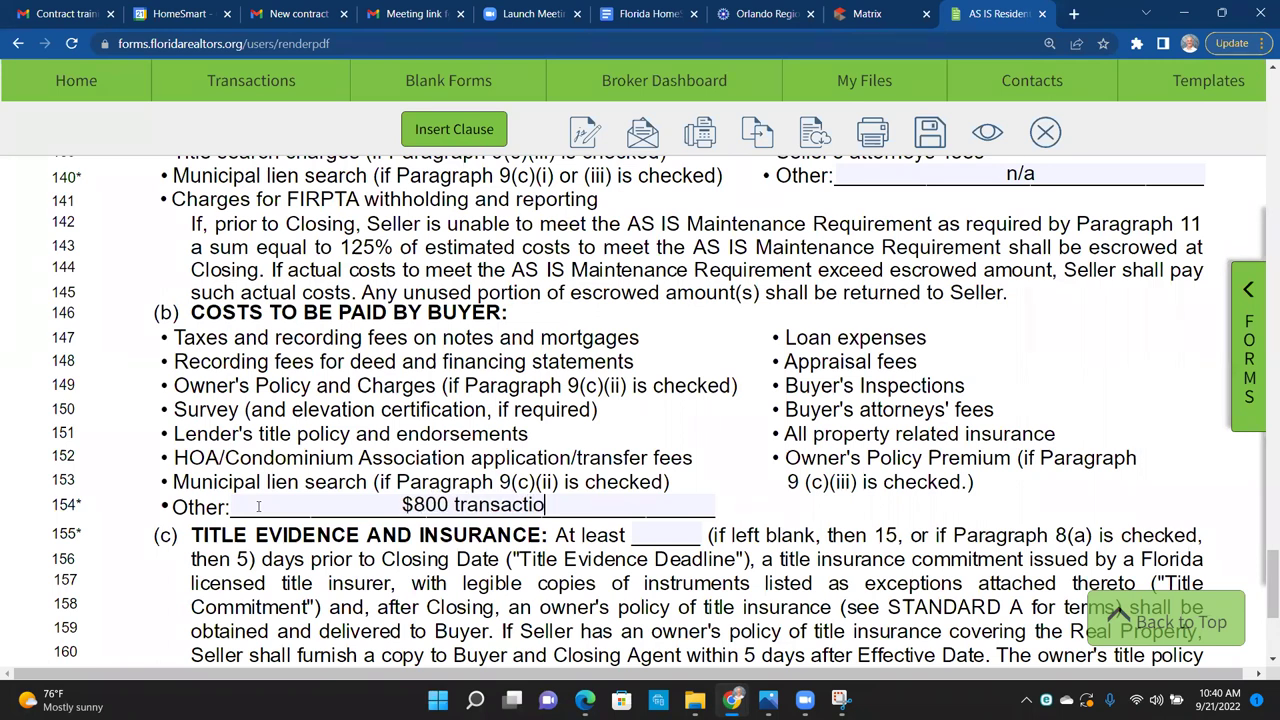
{"action": "type", "text": "n fee to Homes"}
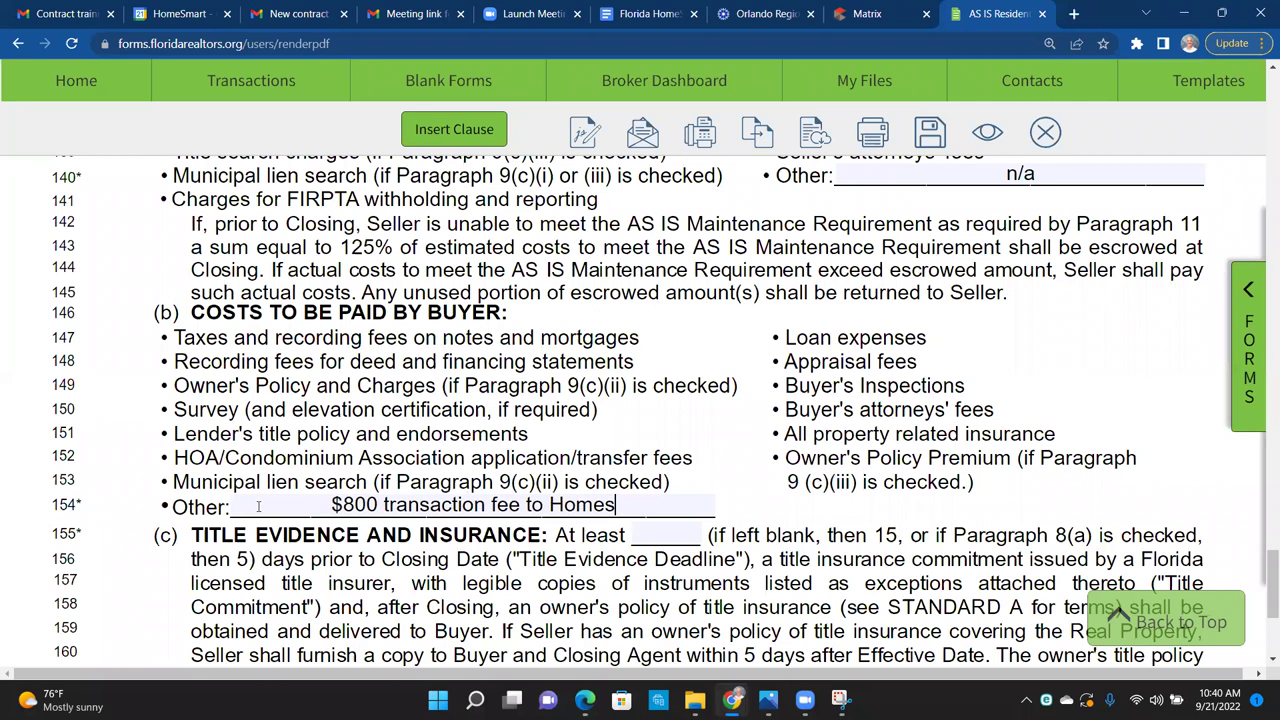
{"action": "key", "text": "BackSpace"}
{"action": "type", "text": "Smart"}
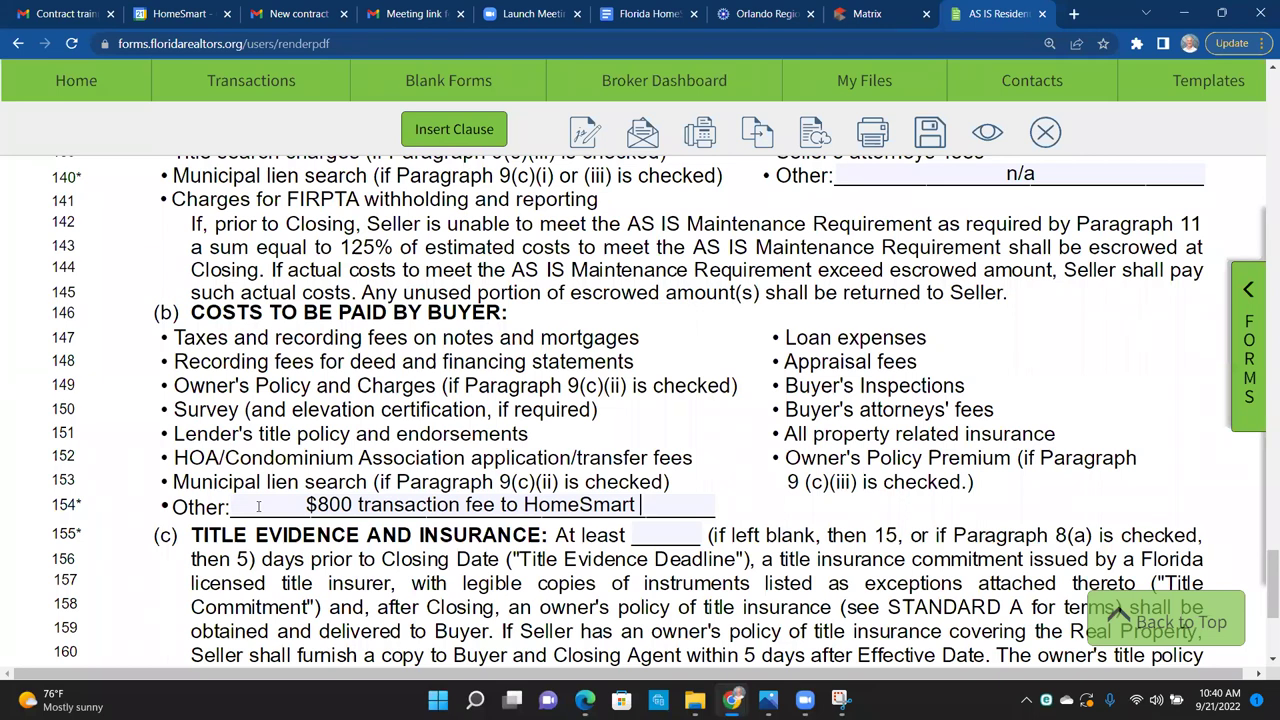
{"action": "key", "text": "Left"}
{"action": "key", "text": "Left"}
{"action": "key", "text": "Left"}
{"action": "key", "text": "Left"}
{"action": "key", "text": "Left"}
{"action": "key", "text": "Left"}
{"action": "key", "text": "Left"}
{"action": "key", "text": "Left"}
{"action": "key", "text": "Left"}
{"action": "key", "text": "Left"}
{"action": "key", "text": "Left"}
{"action": "key", "text": "Left"}
{"action": "key", "text": "Left"}
{"action": "key", "text": "Left"}
{"action": "key", "text": "Left"}
{"action": "key", "text": "Left"}
{"action": "key", "text": "Left"}
{"action": "key", "text": "Left"}
{"action": "key", "text": "Left"}
{"action": "key", "text": "Left"}
Step: Prefix the line 154 fee text with 'Buyer to pay'
{"action": "type", "text": "Buyer"}
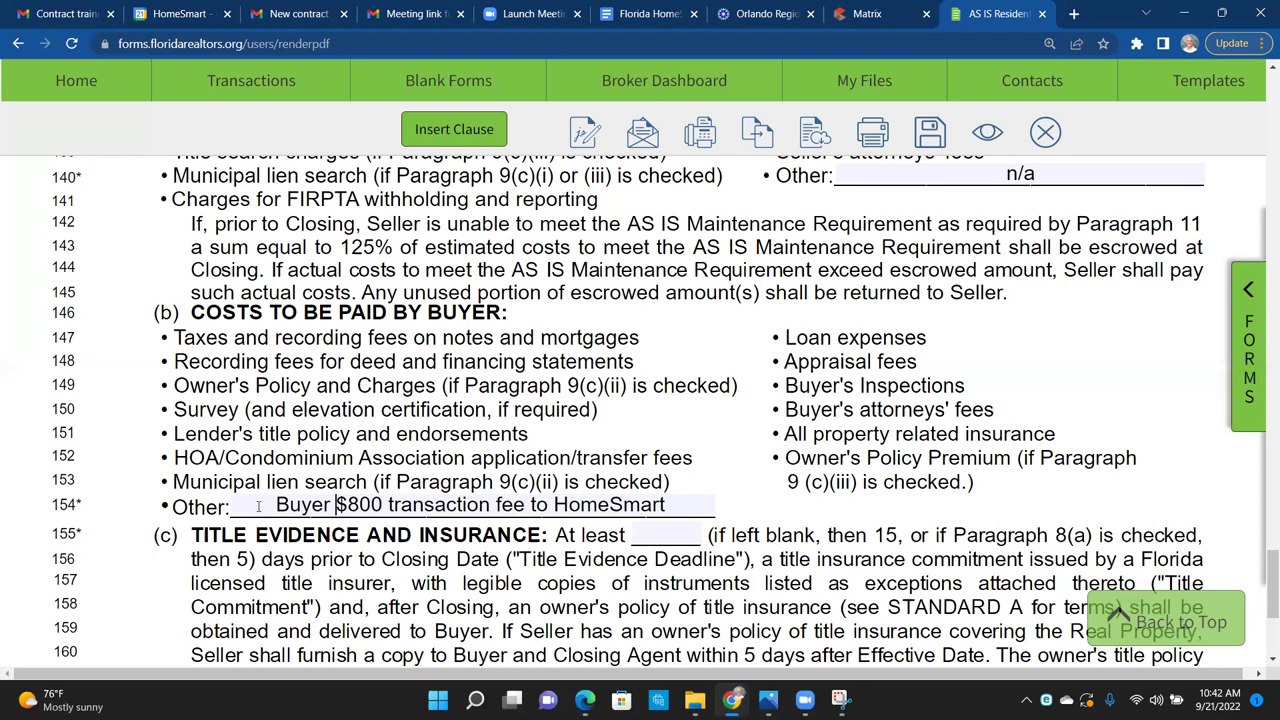
{"action": "type", "text": "to pay"}
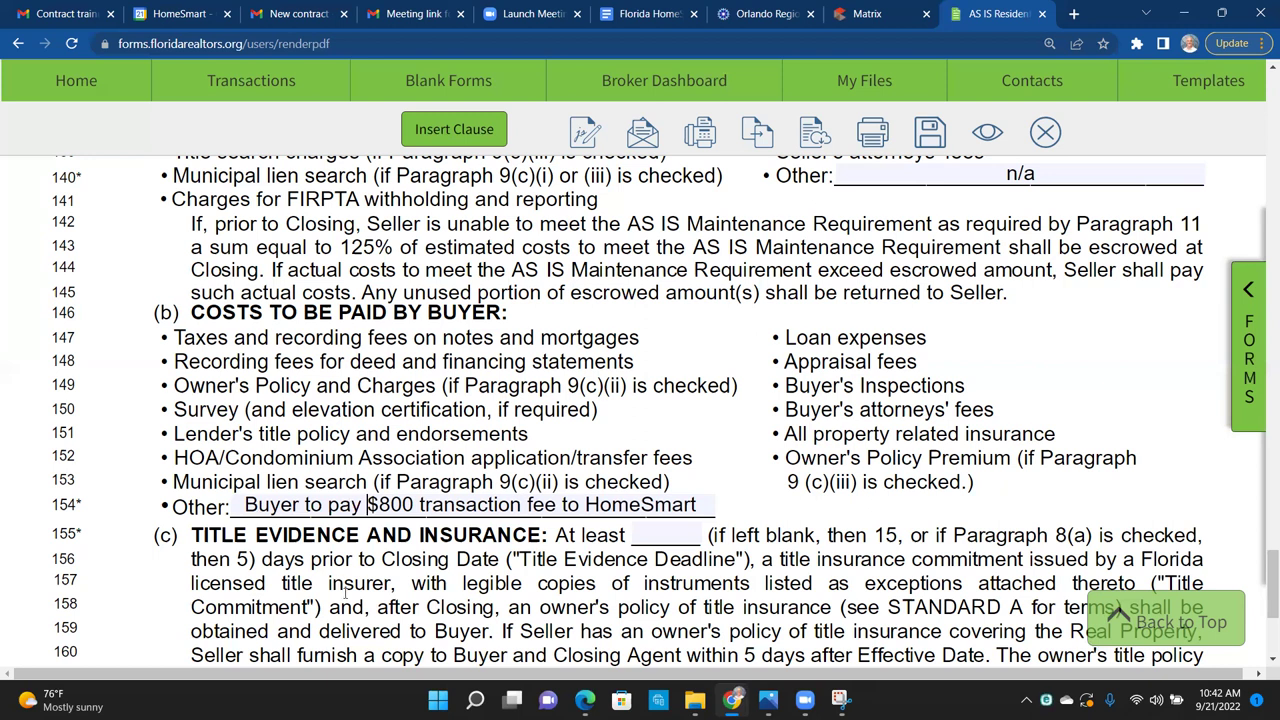
Step: Set the title evidence deadline to 15 days
{"action": "left_click", "coordinate": [691, 539]}
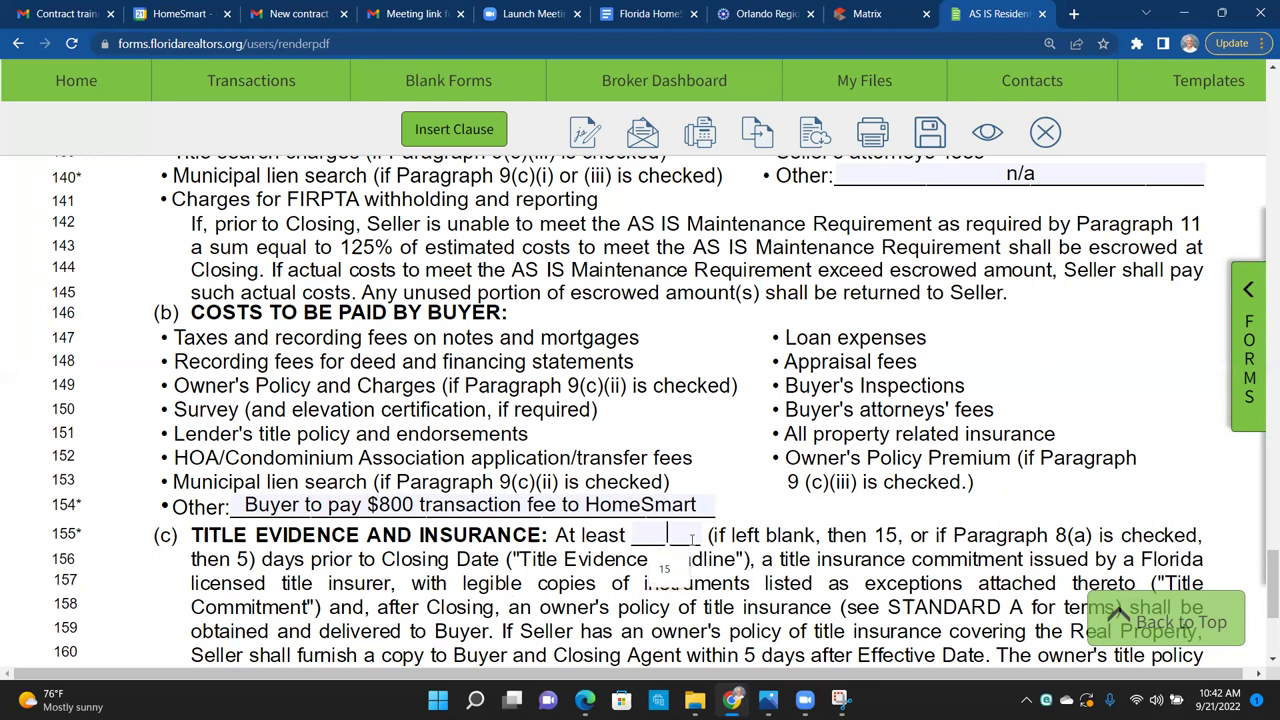
{"action": "type", "text": "15"}
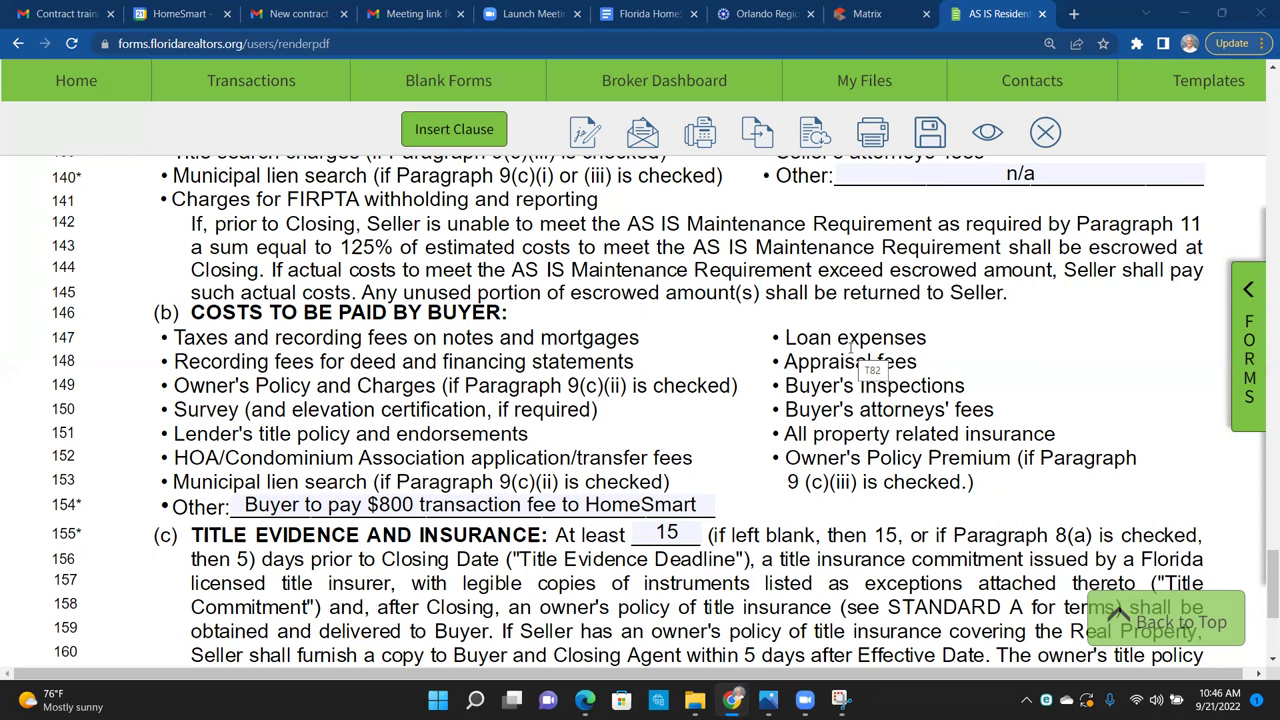
{"action": "scroll", "coordinate": [1051, 333], "scroll_direction": "up", "scroll_amount": 2}
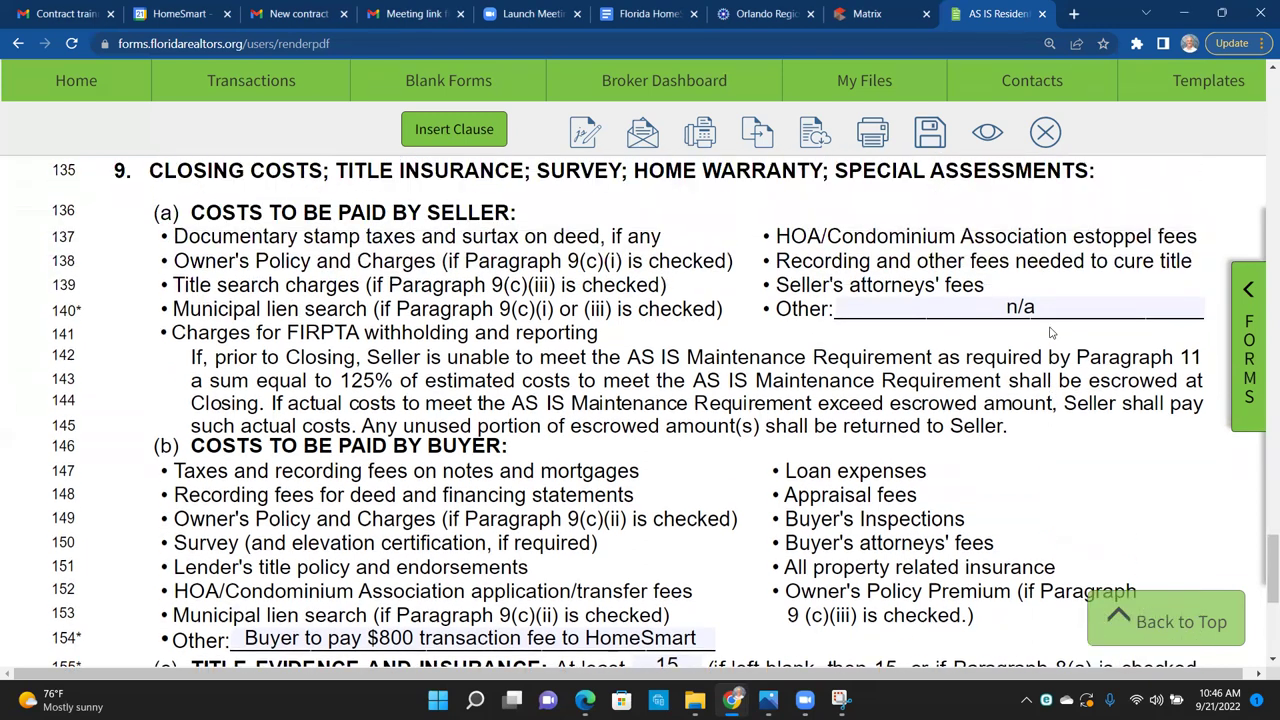
{"action": "scroll", "coordinate": [1051, 333], "scroll_direction": "up", "scroll_amount": 1}
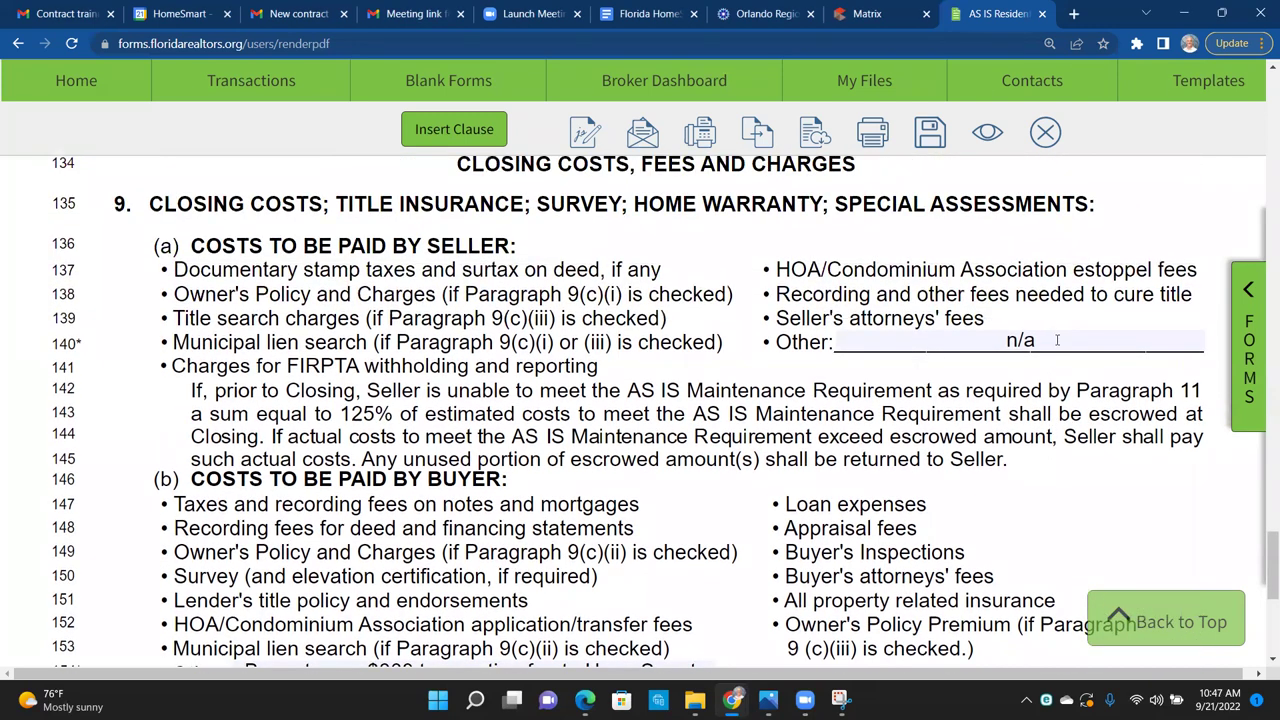
{"action": "left_click", "coordinate": [1006, 340]}
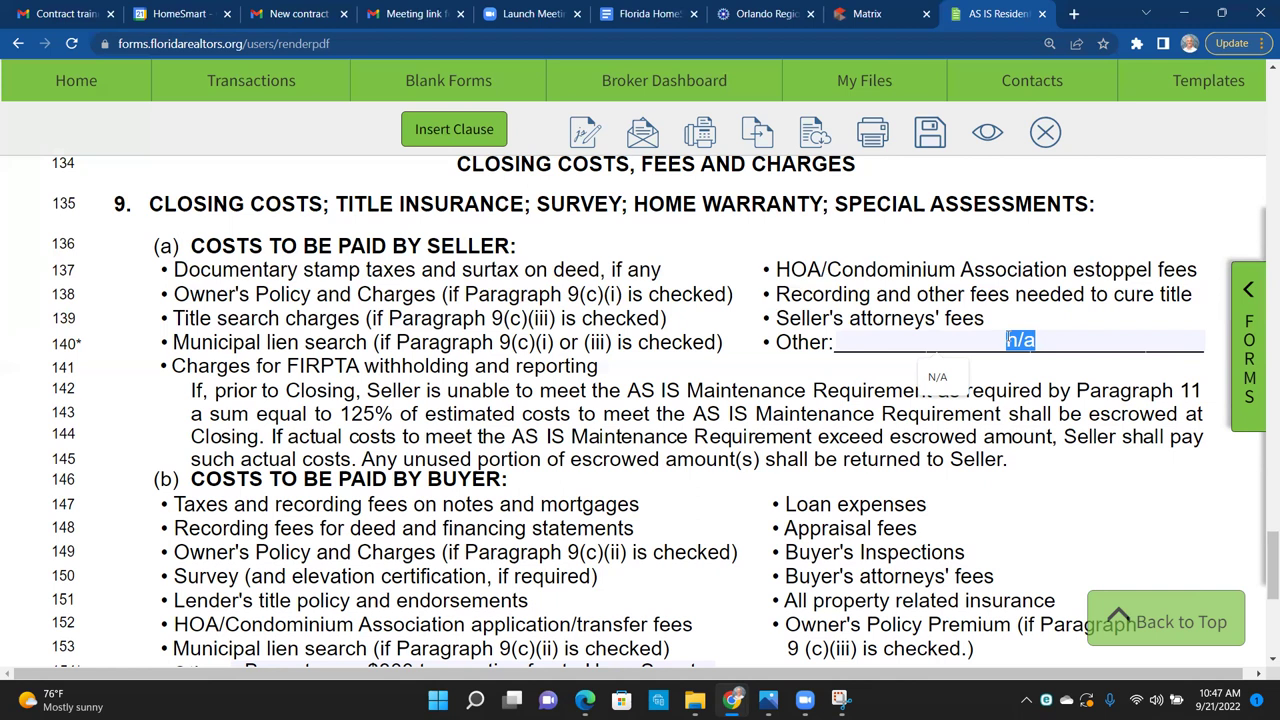
{"action": "left_click", "coordinate": [803, 415]}
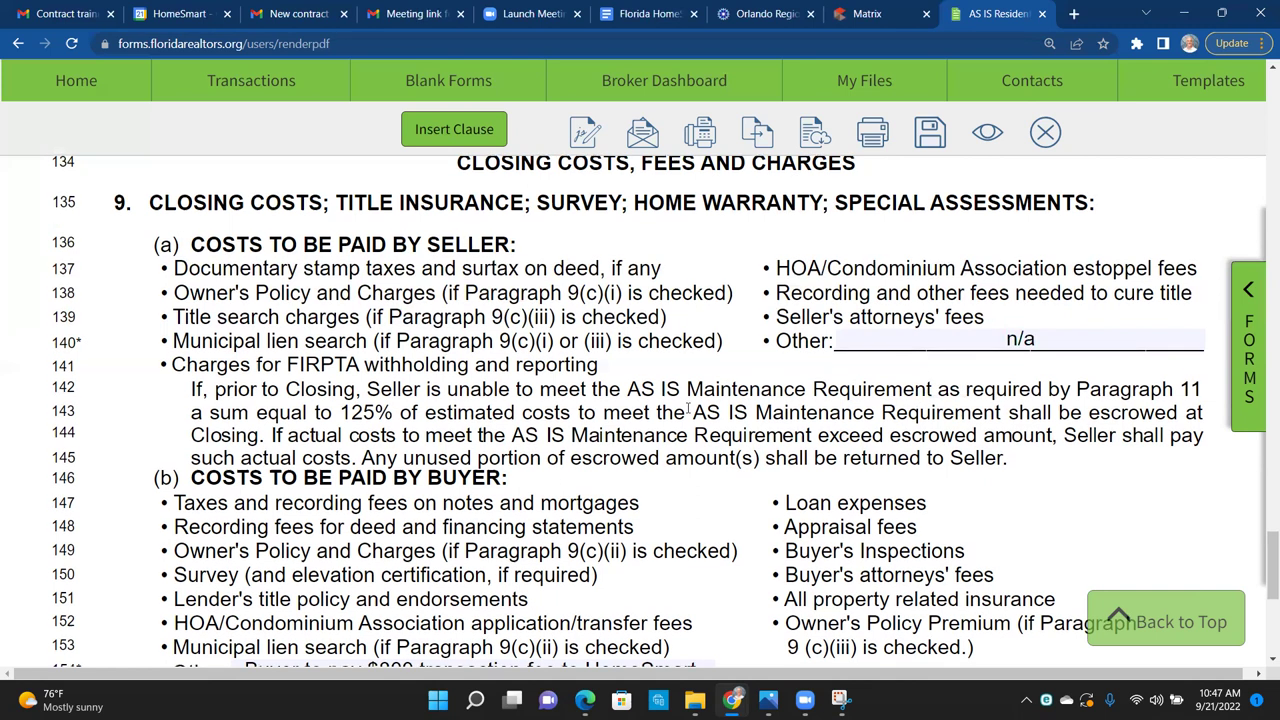
{"action": "scroll", "coordinate": [687, 413], "scroll_direction": "down", "scroll_amount": 1}
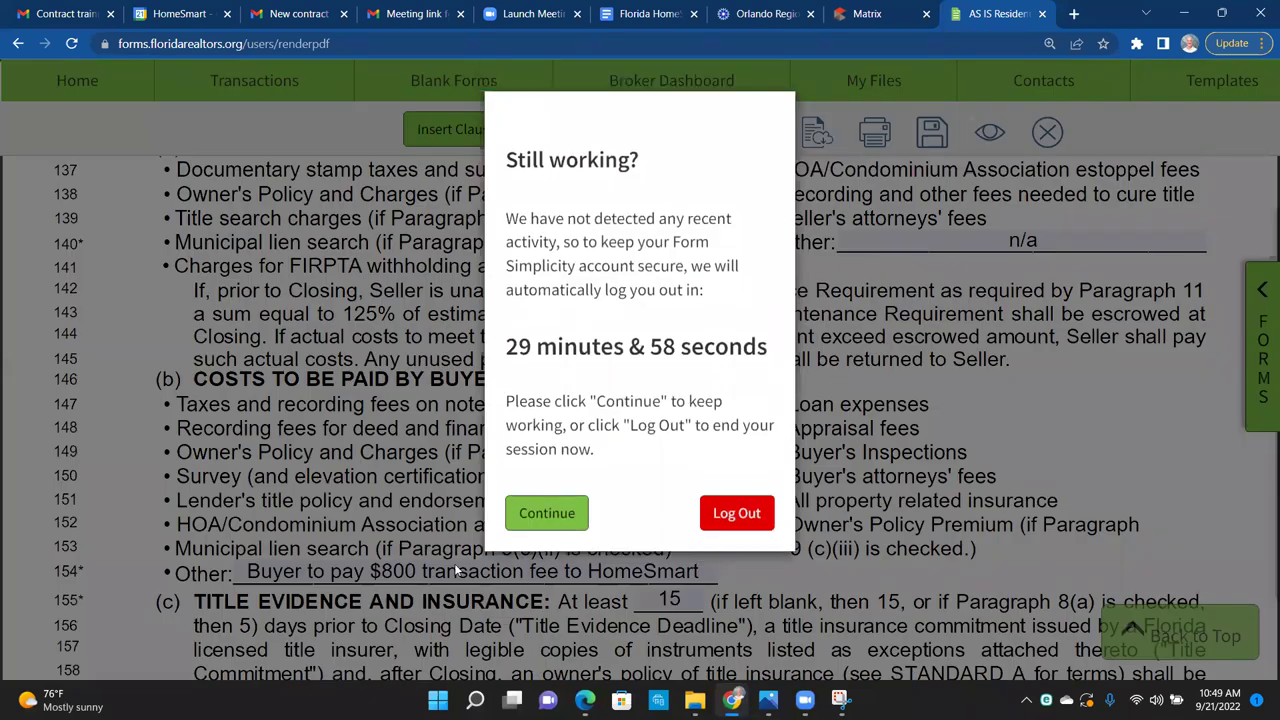
Step: Choose Continue in the 'Still working?' prompt to keep the session active
{"action": "left_click", "coordinate": [525, 508]}
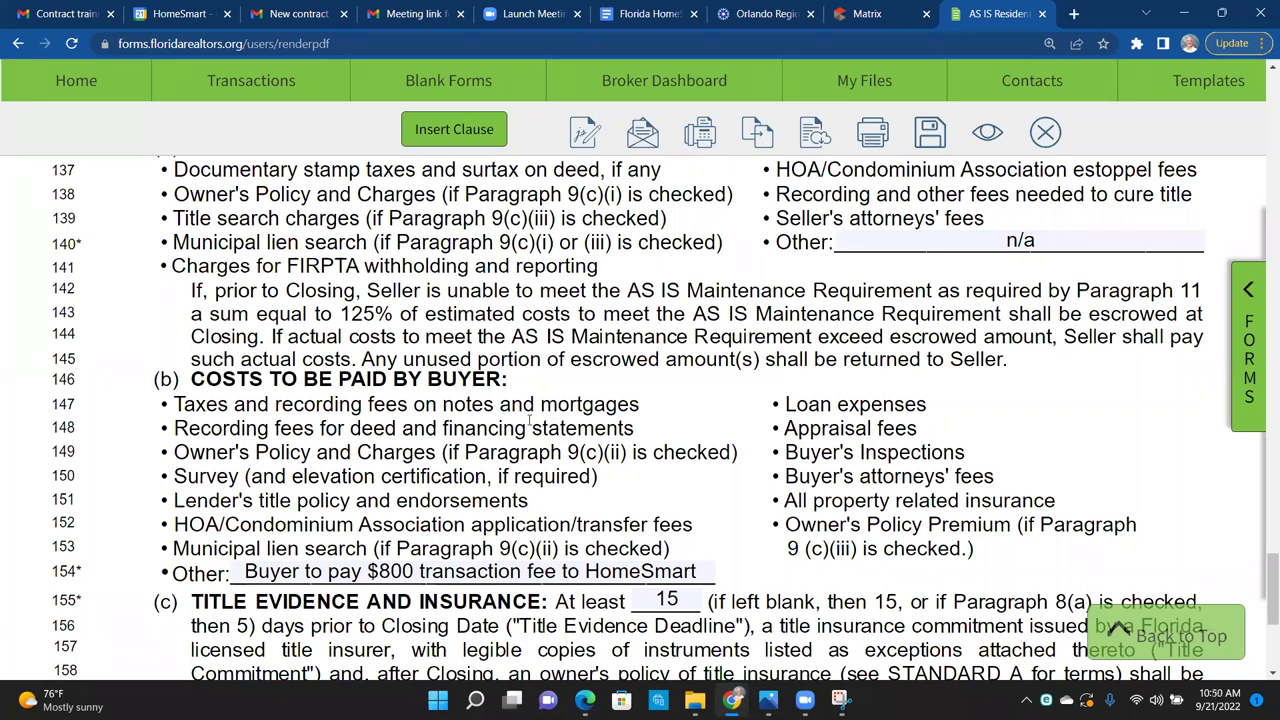
{"action": "scroll", "coordinate": [870, 437], "scroll_direction": "down", "scroll_amount": 4}
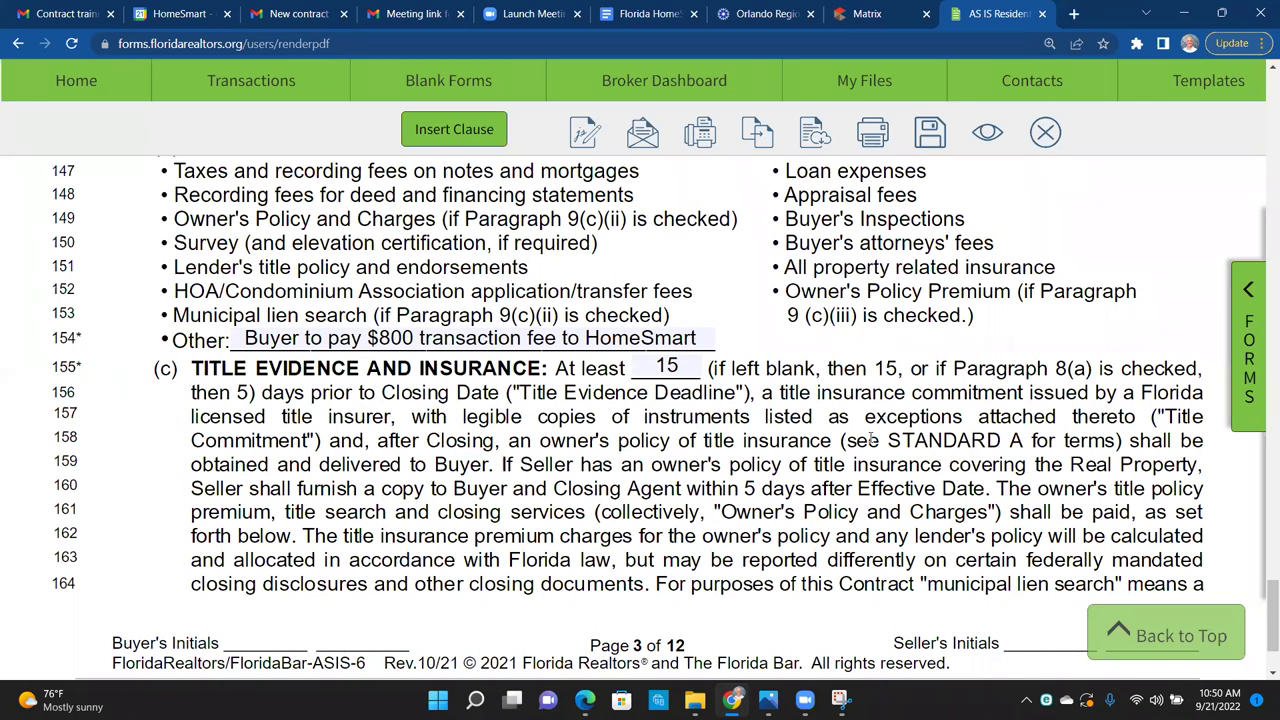
{"action": "scroll", "coordinate": [870, 440], "scroll_direction": "up", "scroll_amount": 1}
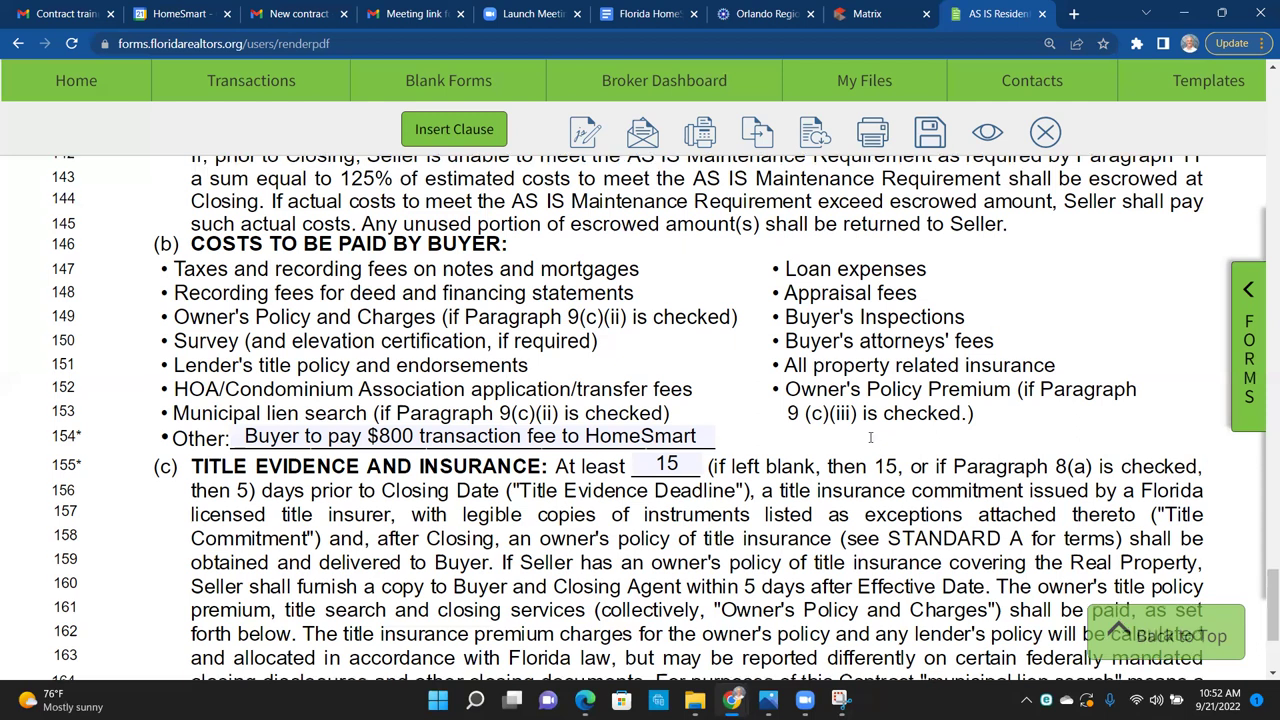
{"action": "scroll", "coordinate": [870, 440], "scroll_direction": "down", "scroll_amount": 1}
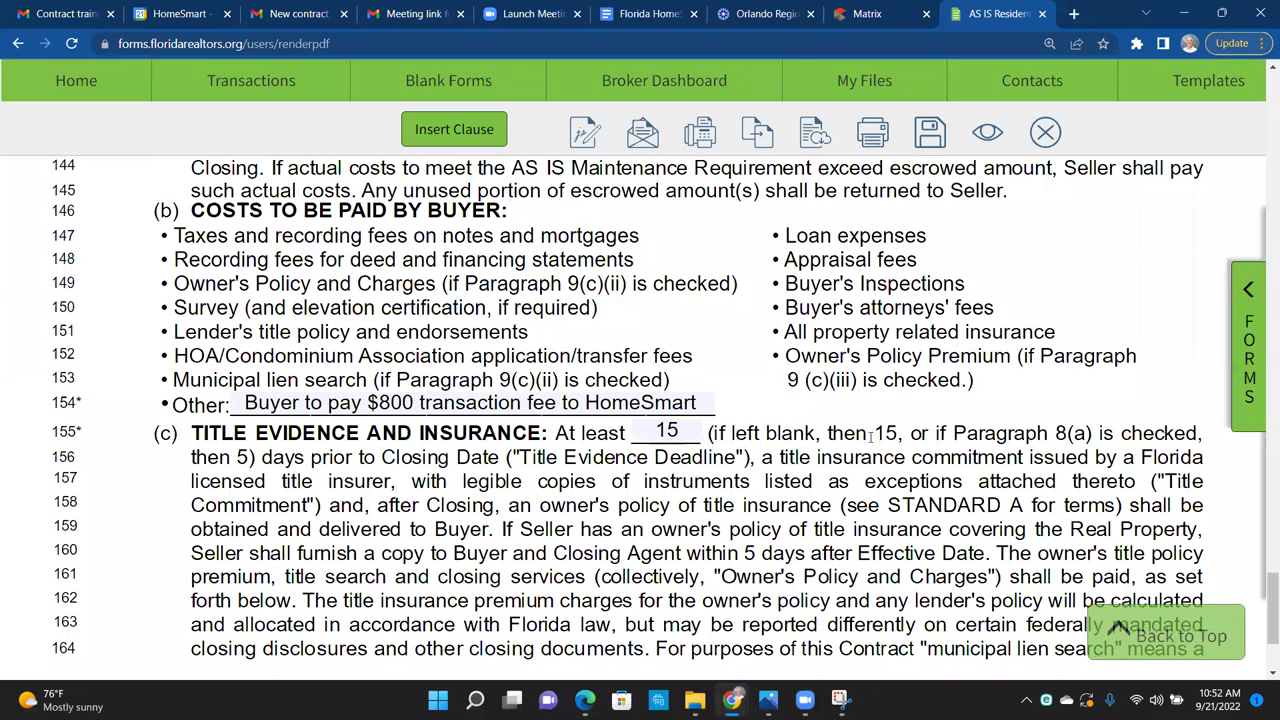
{"action": "scroll", "coordinate": [871, 435], "scroll_direction": "down", "scroll_amount": 3}
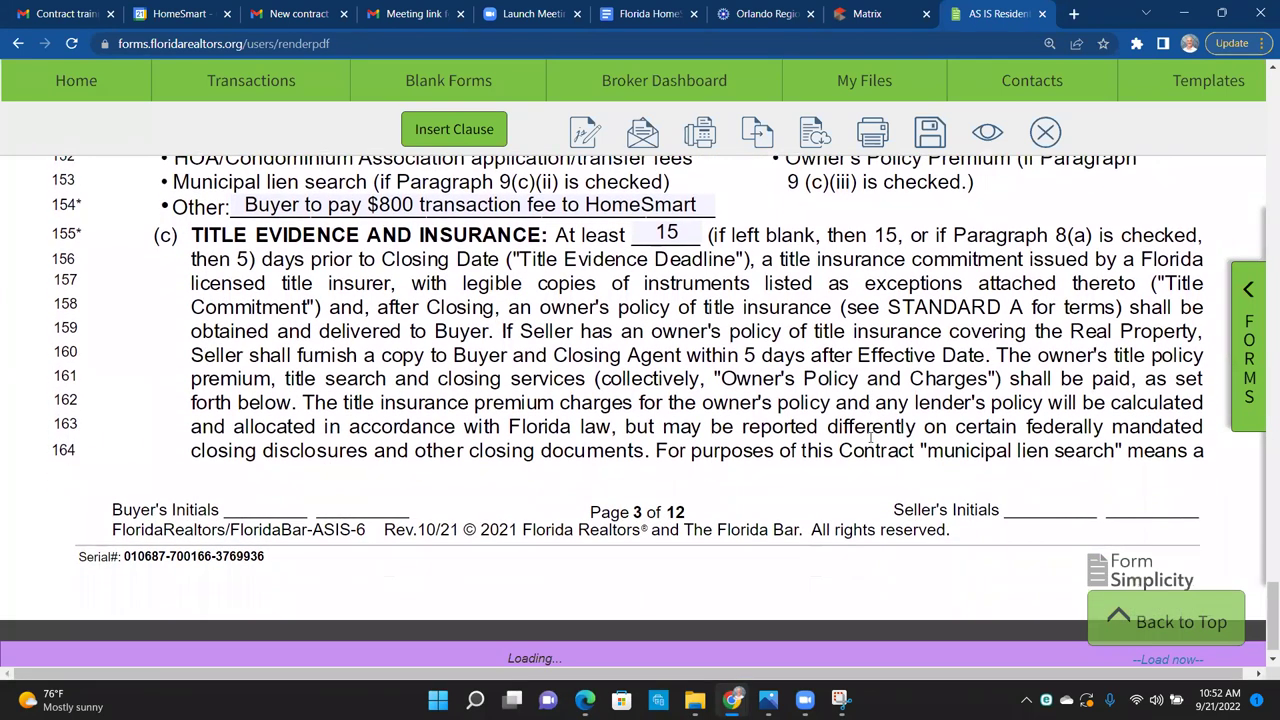
{"action": "scroll", "coordinate": [871, 435], "scroll_direction": "down", "scroll_amount": 5}
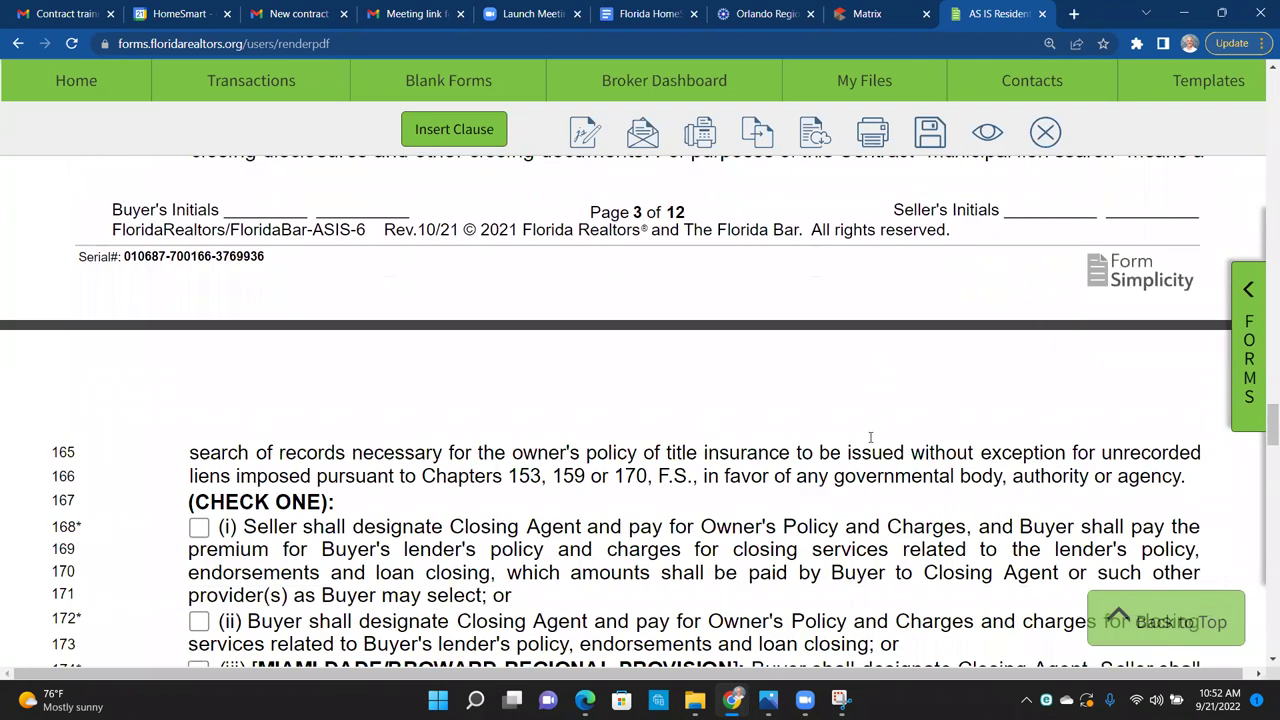
{"action": "scroll", "coordinate": [871, 437], "scroll_direction": "down", "scroll_amount": 3}
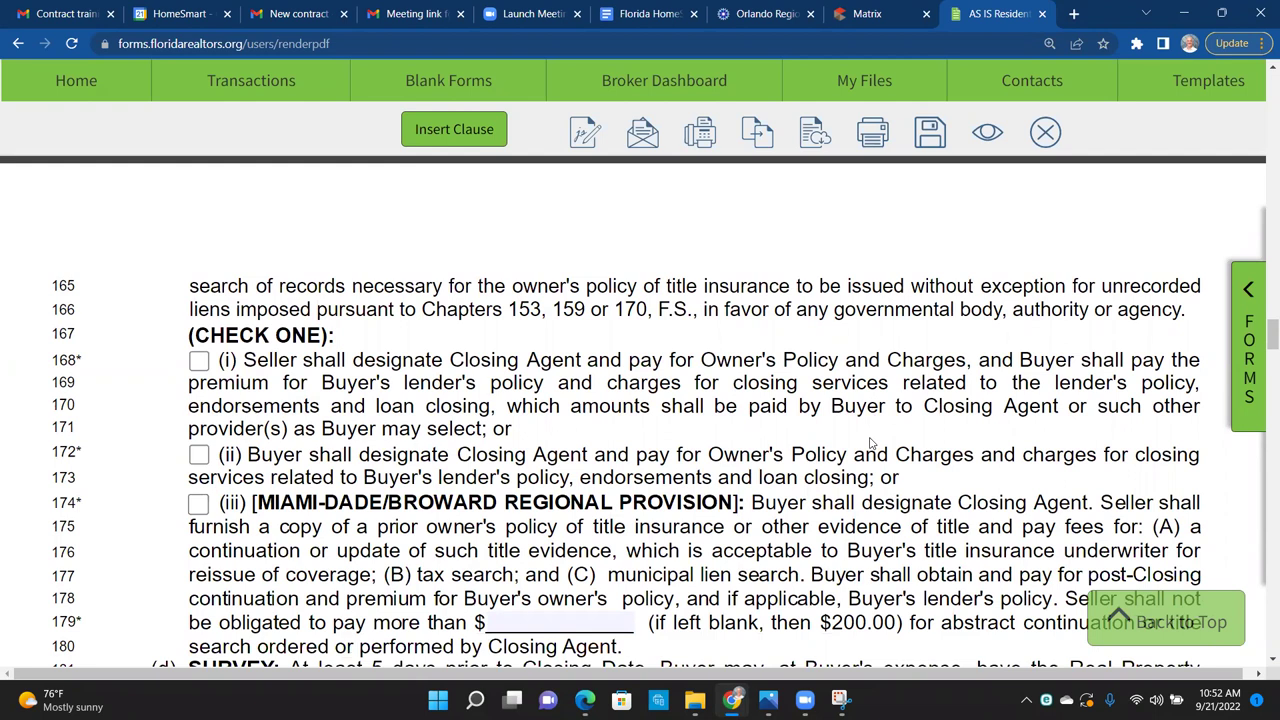
{"action": "scroll", "coordinate": [870, 444], "scroll_direction": "down", "scroll_amount": 1}
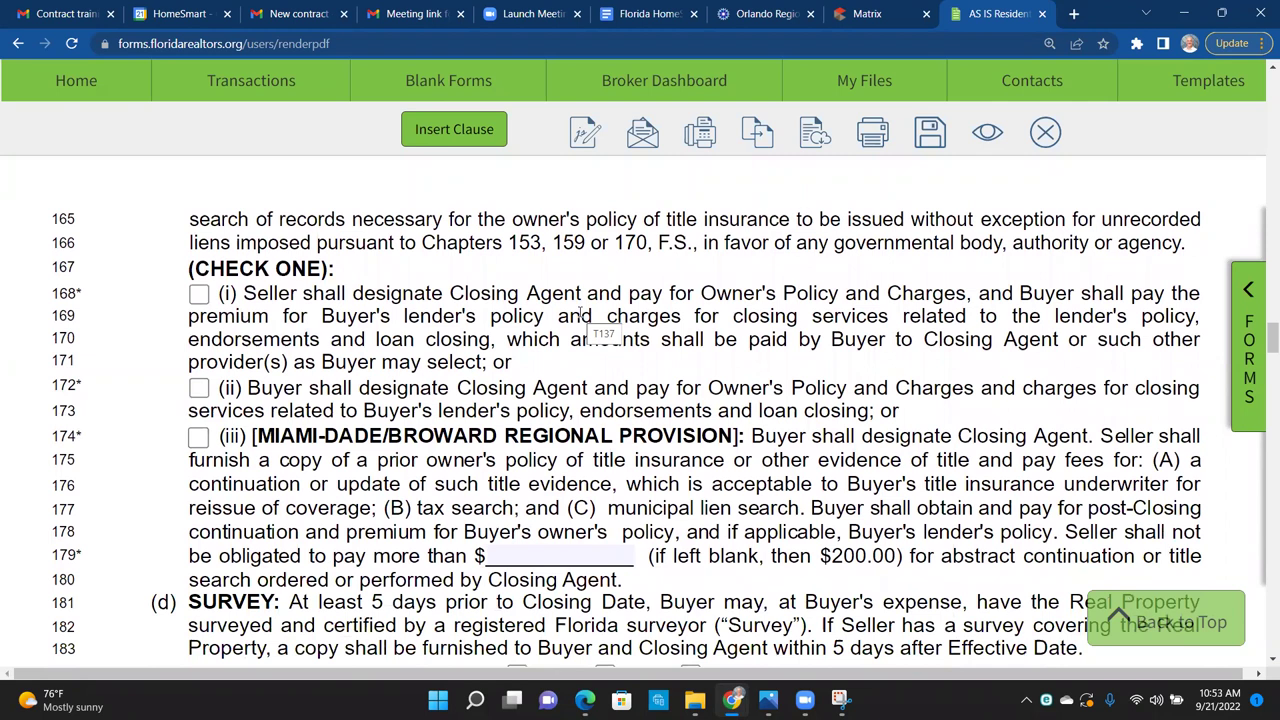
{"action": "left_click", "coordinate": [199, 296]}
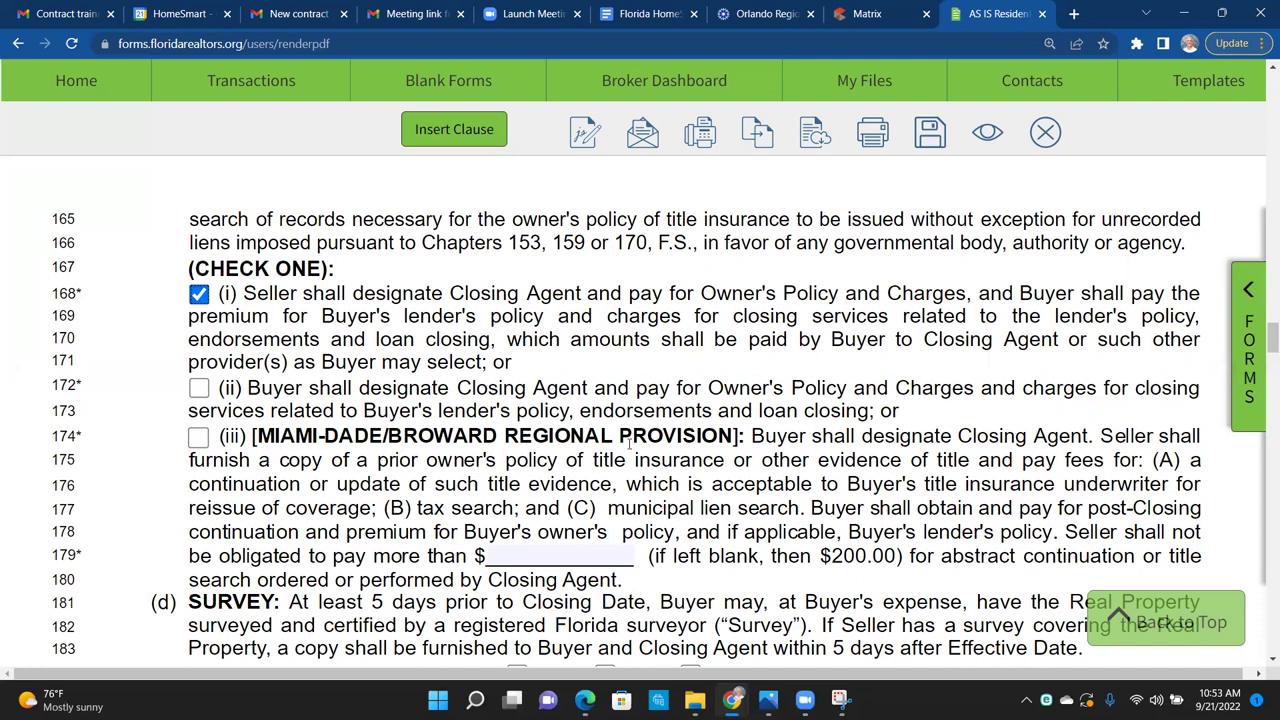
{"action": "left_click", "coordinate": [197, 440]}
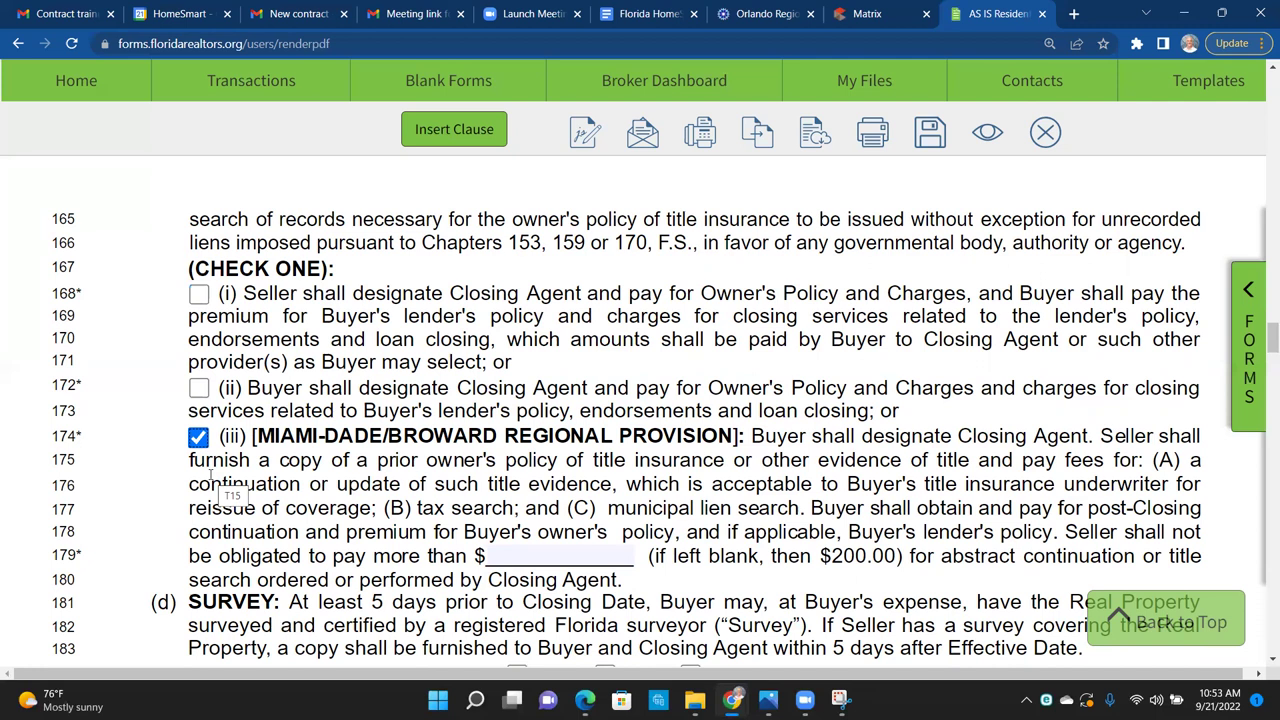
{"action": "left_click", "coordinate": [198, 296]}
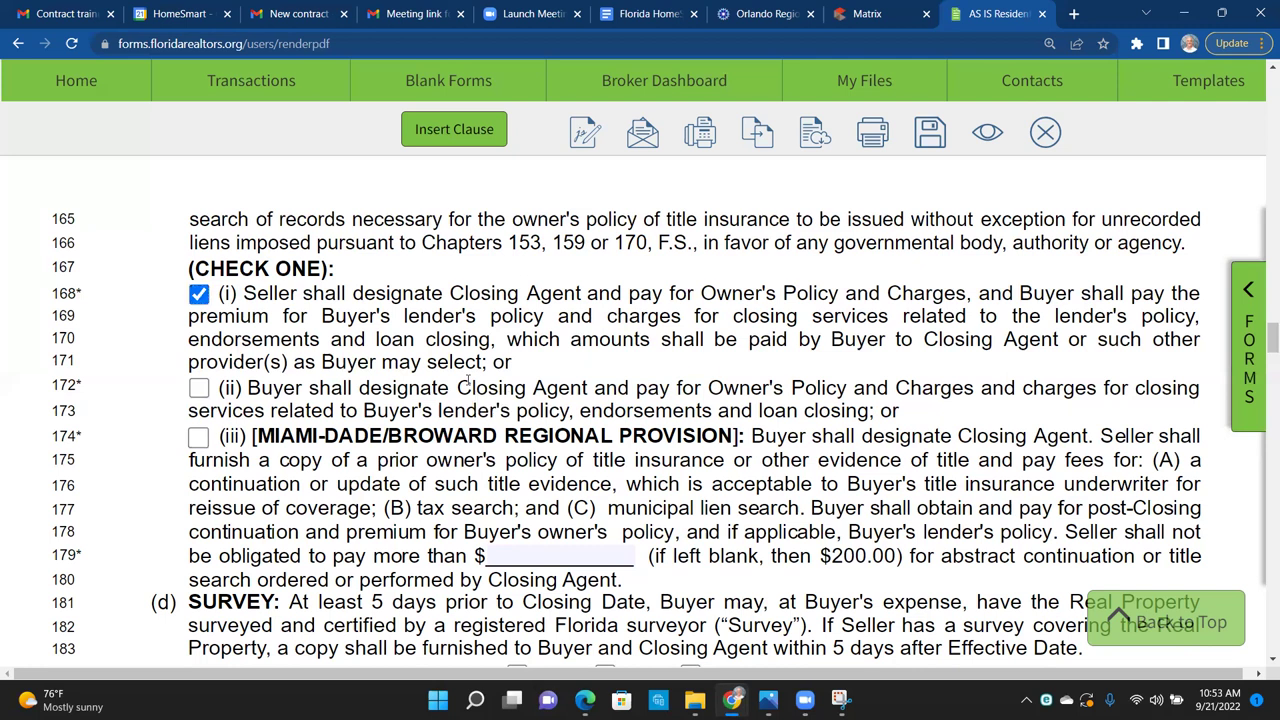
Step: Enter a 0.00 cap for abstract continuation costs on line 179
{"action": "scroll", "coordinate": [467, 381], "scroll_direction": "down", "scroll_amount": 2}
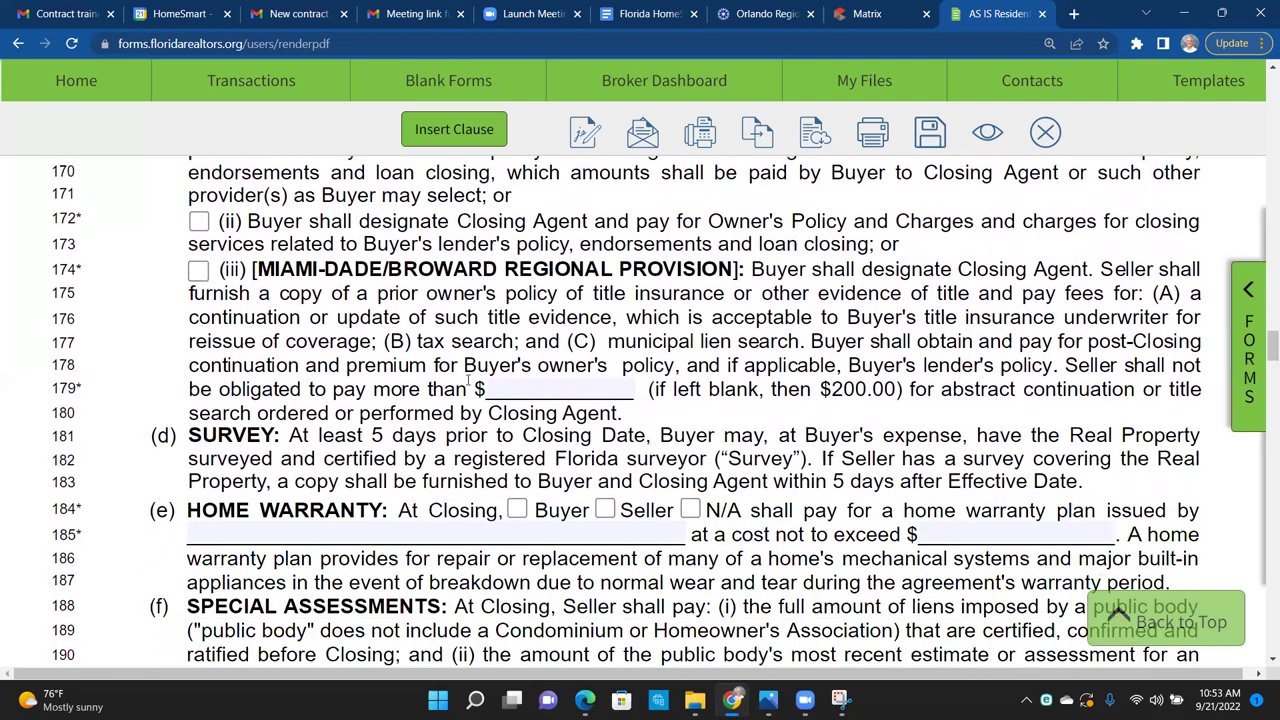
{"action": "left_click", "coordinate": [534, 381]}
{"action": "type", "text": "0"}
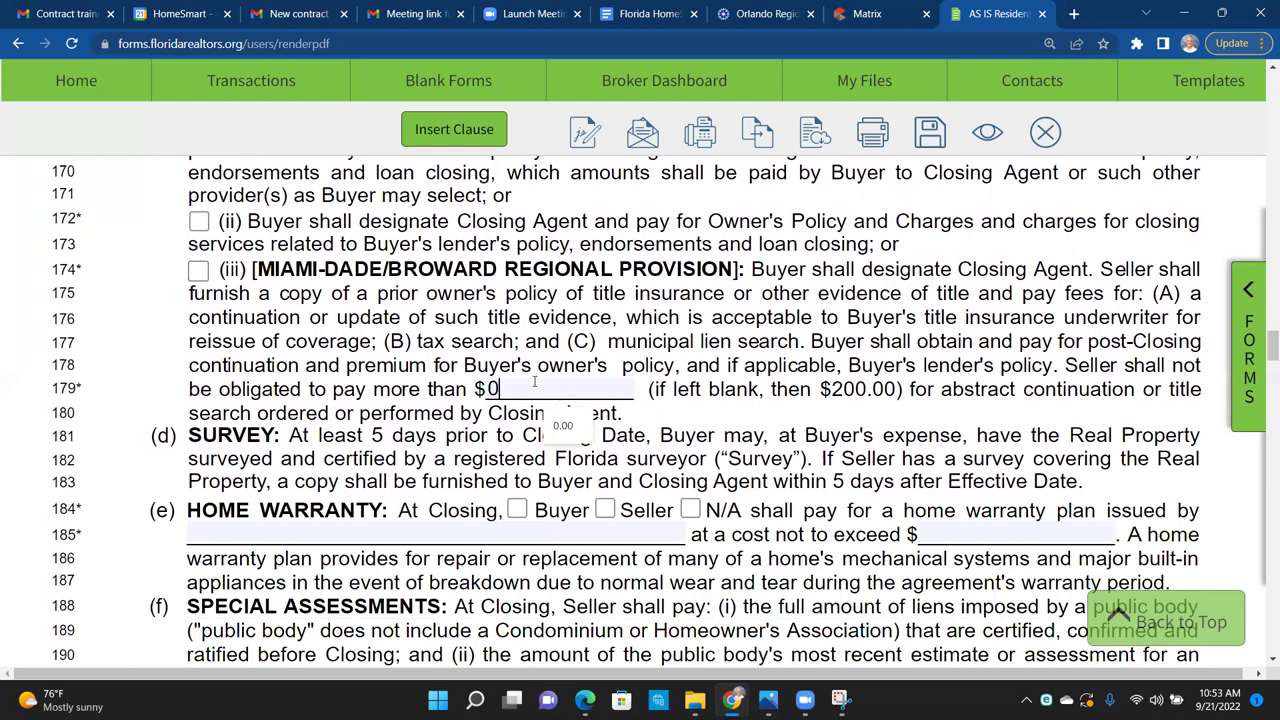
{"action": "left_click_drag", "start_coordinate": [808, 366], "coordinate": [820, 366]}
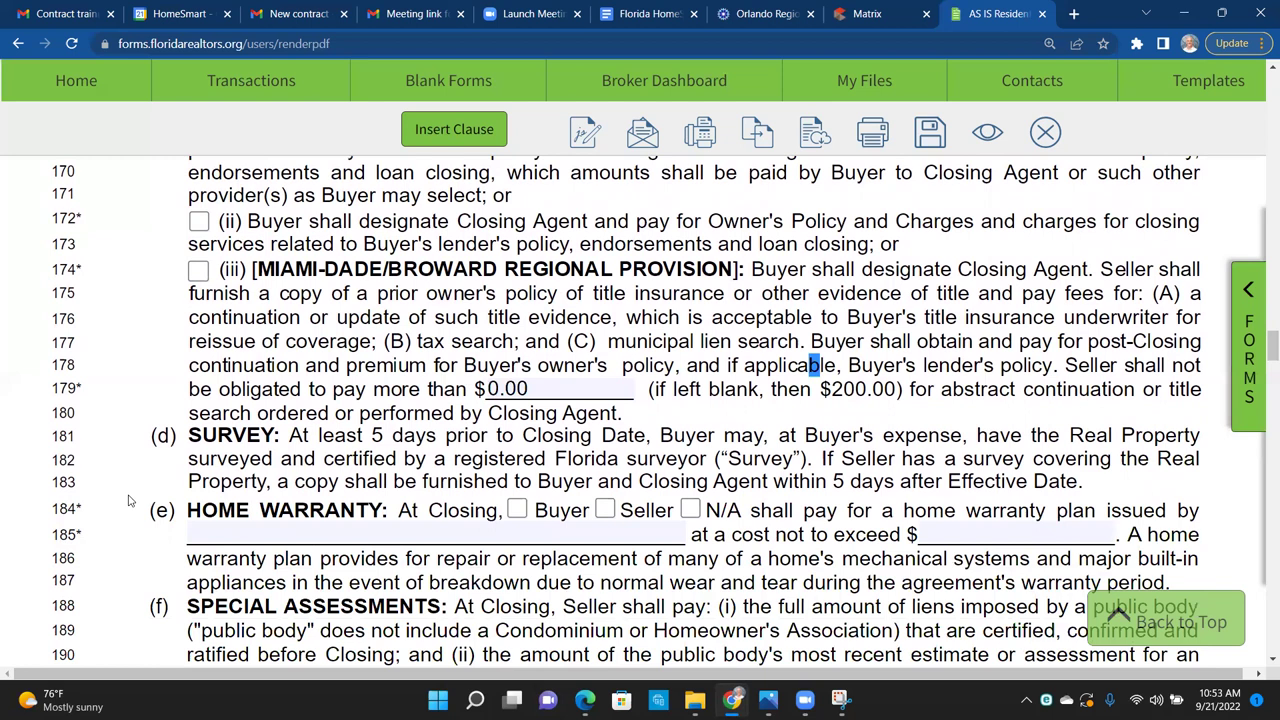
{"action": "left_click", "coordinate": [47, 512]}
Step: Check N/A for the home warranty and enter n/a as the warranty issuer
{"action": "left_click", "coordinate": [690, 509]}
{"action": "left_click", "coordinate": [519, 537]}
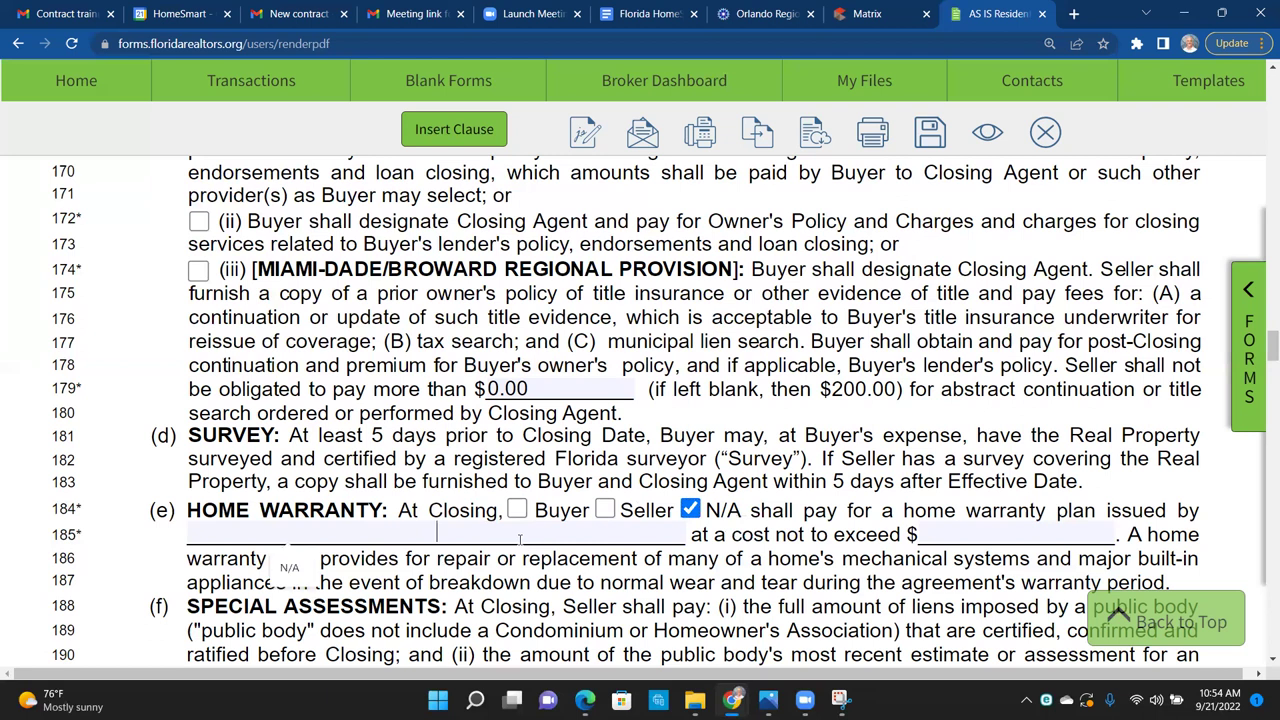
{"action": "type", "text": "n/a"}
{"action": "left_click", "coordinate": [968, 537]}
Step: Enter 0.00 as the home warranty cost cap
{"action": "type", "text": "0.00"}
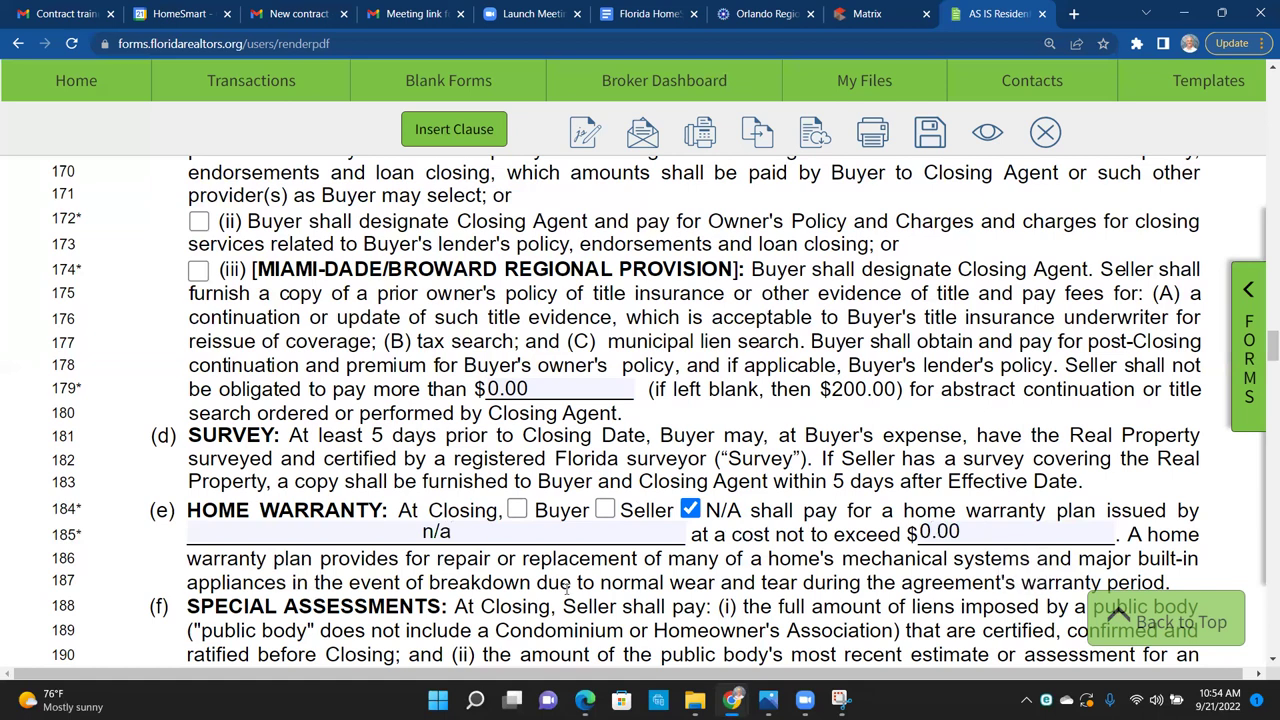
{"action": "scroll", "coordinate": [566, 588], "scroll_direction": "down", "scroll_amount": 3}
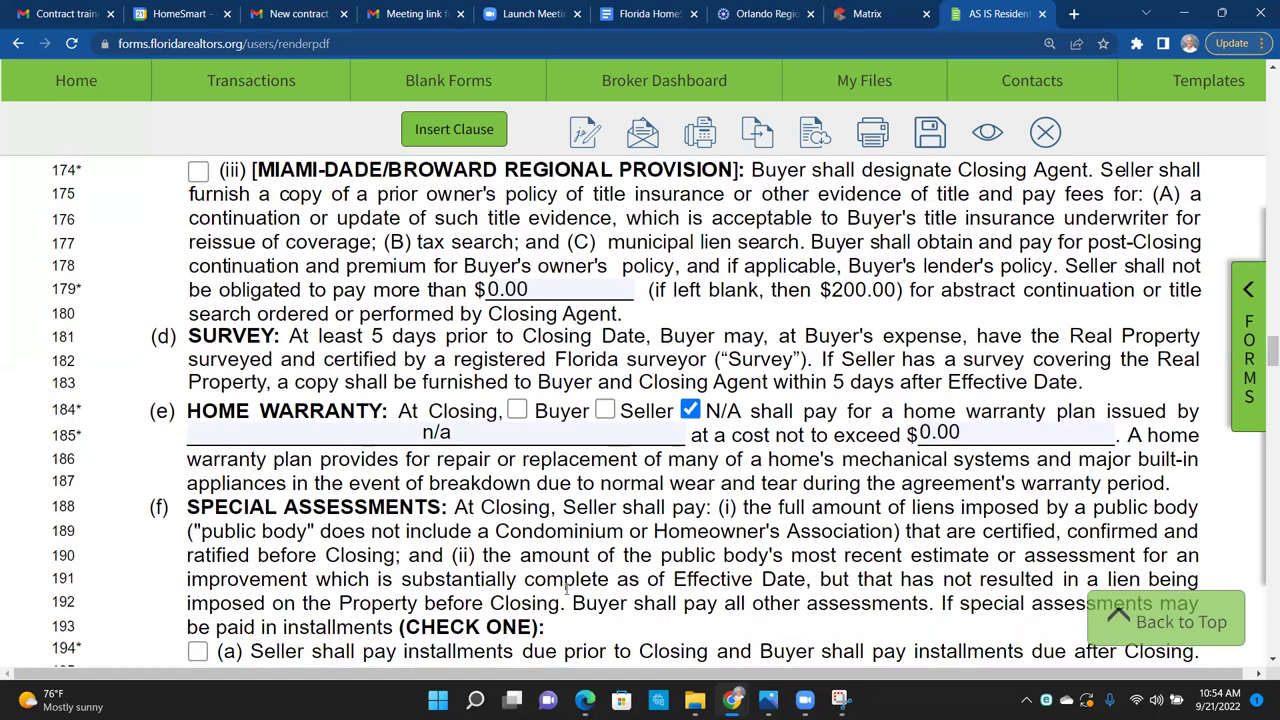
{"action": "scroll", "coordinate": [566, 588], "scroll_direction": "down", "scroll_amount": 1}
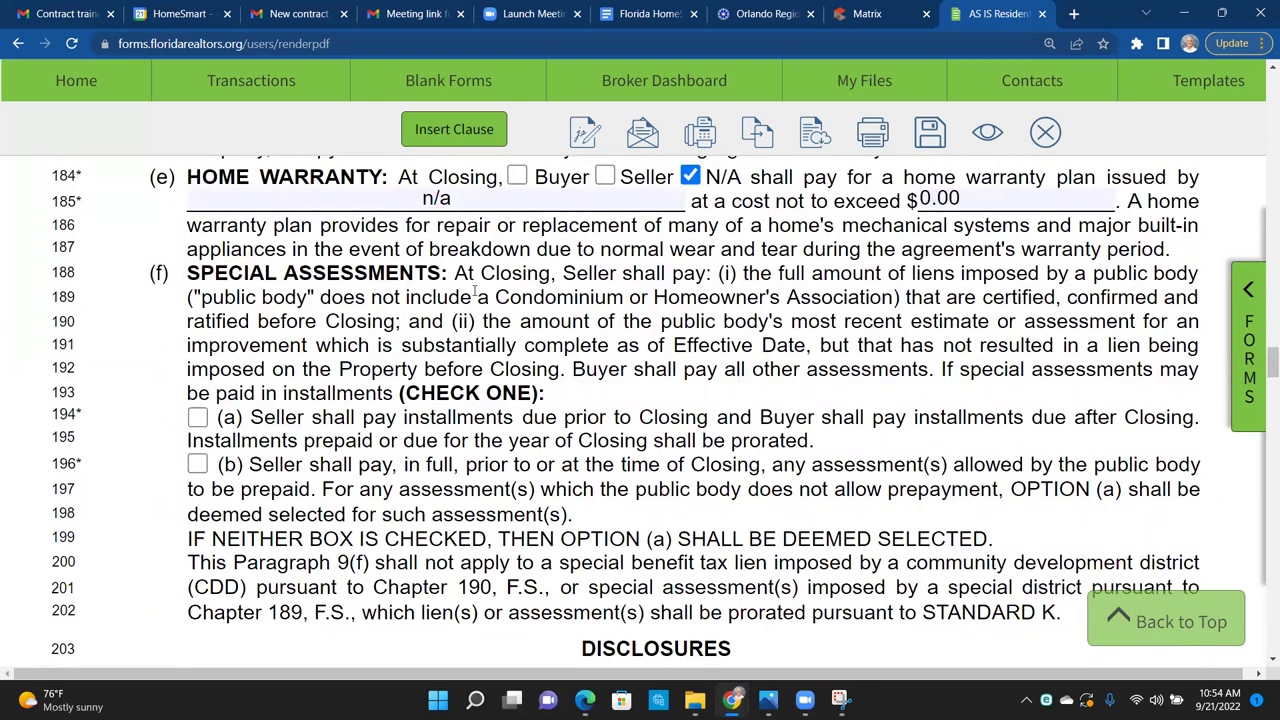
Step: Select special assessments option (a): seller pays installments before closing, buyer after
{"action": "left_click_drag", "start_coordinate": [492, 297], "coordinate": [906, 297]}
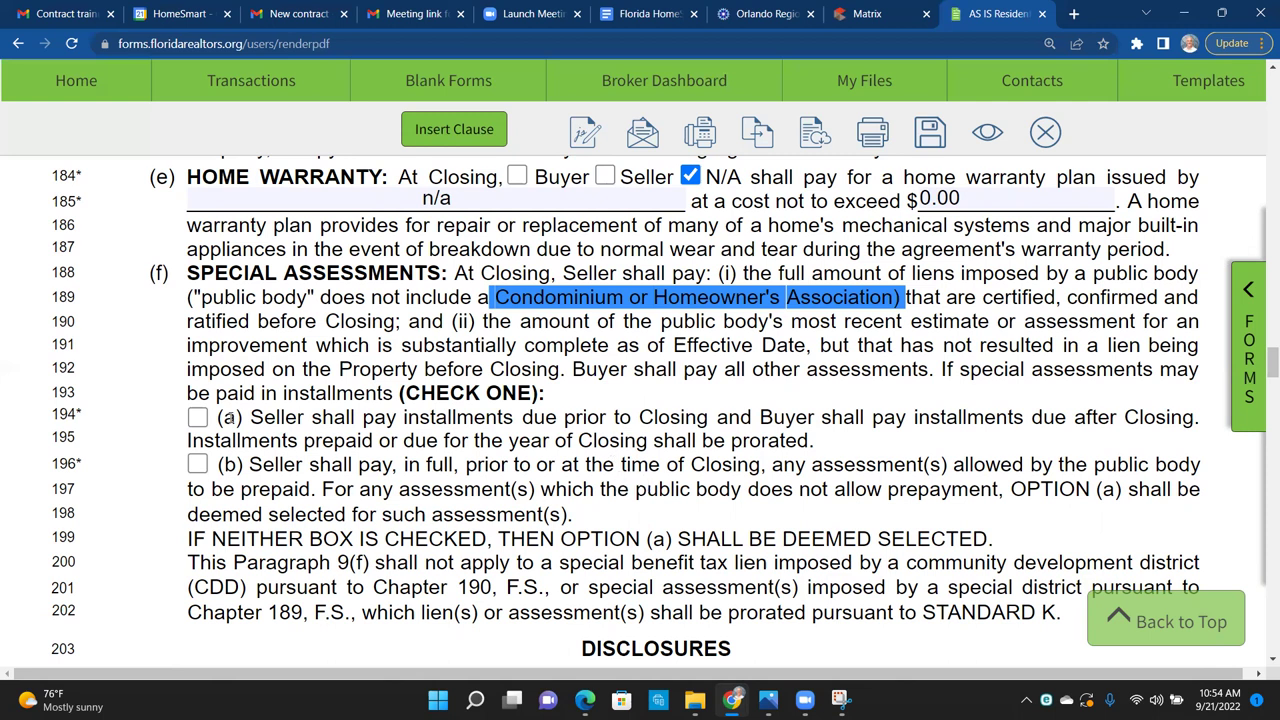
{"action": "left_click", "coordinate": [205, 419]}
{"action": "left_click", "coordinate": [197, 466]}
{"action": "left_click", "coordinate": [199, 420]}
{"action": "left_click", "coordinate": [536, 433]}
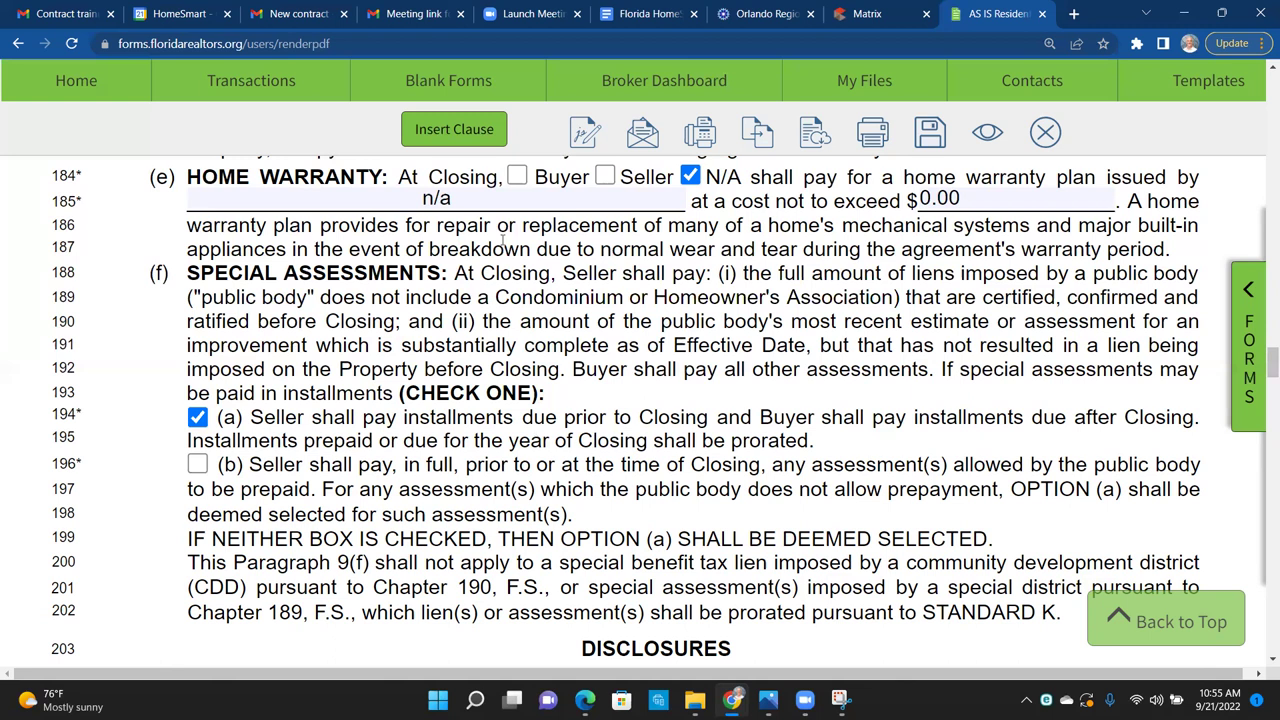
{"action": "left_click_drag", "start_coordinate": [187, 274], "coordinate": [461, 273]}
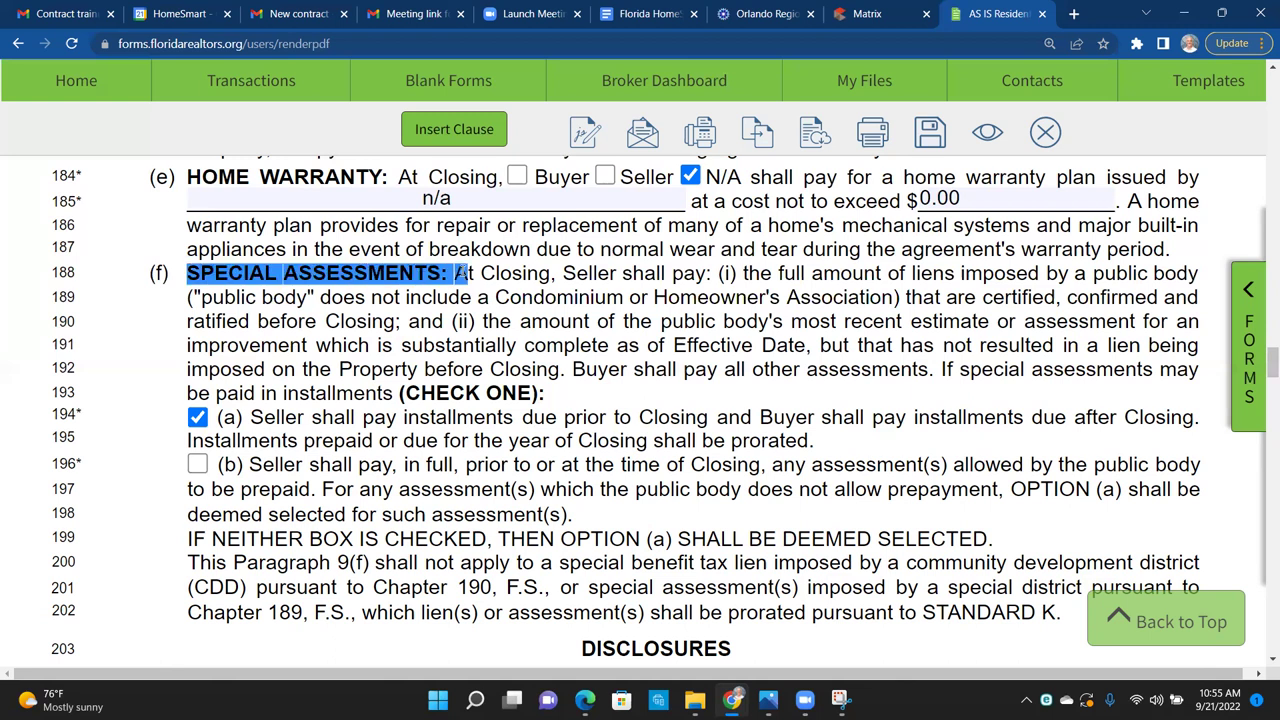
{"action": "left_click", "coordinate": [605, 528]}
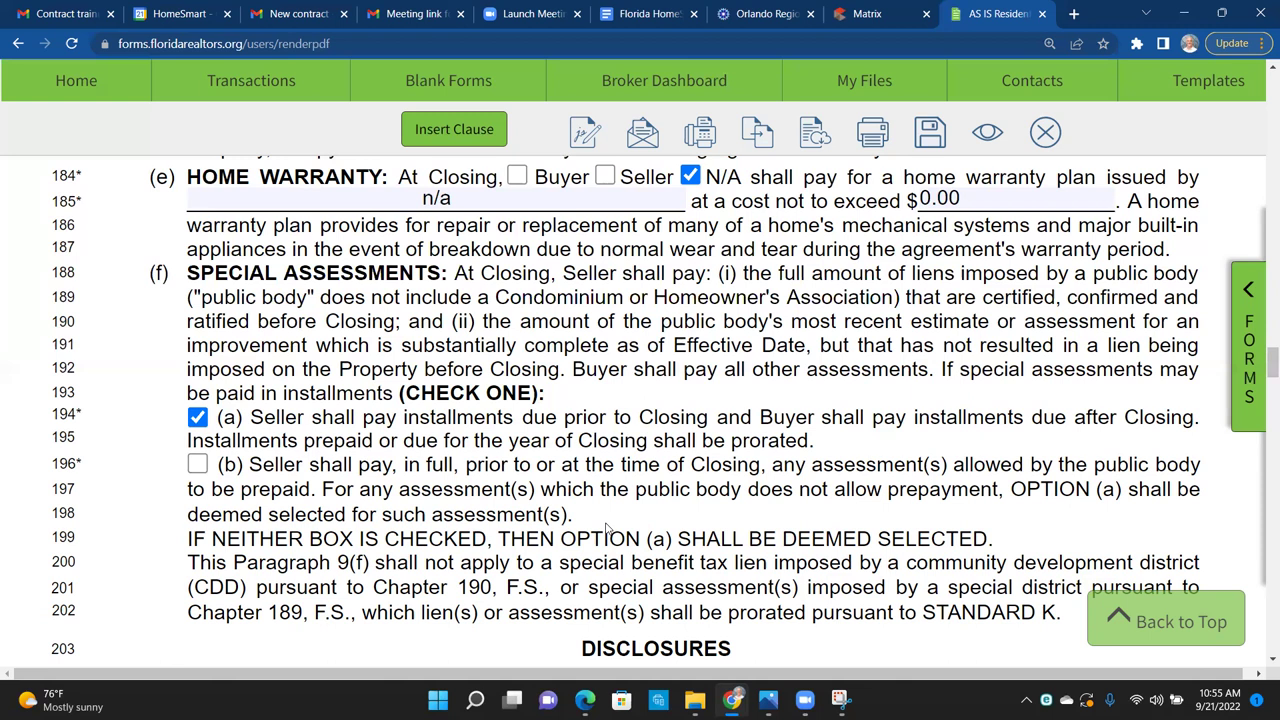
{"action": "scroll", "coordinate": [605, 528], "scroll_direction": "down", "scroll_amount": 1}
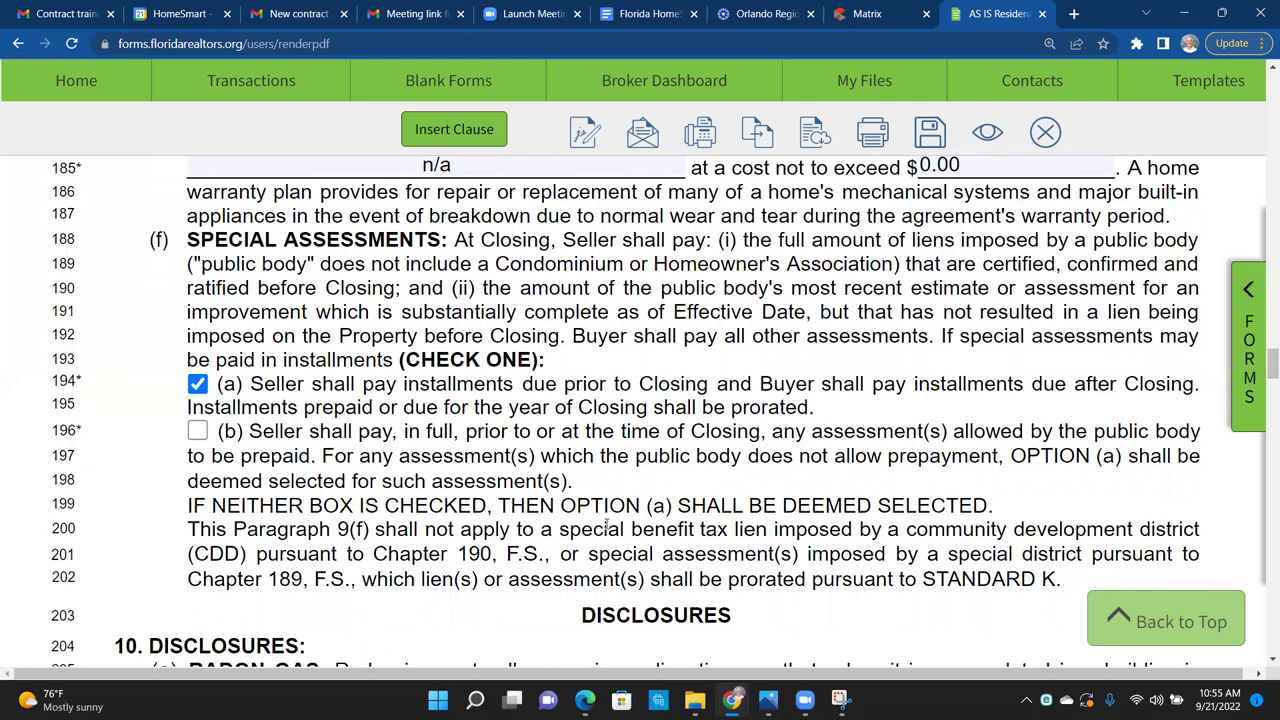
Step: Enter 20 days as the flood-zone buyer termination notice period on line 225
{"action": "scroll", "coordinate": [605, 528], "scroll_direction": "down", "scroll_amount": 1}
{"action": "scroll", "coordinate": [605, 524], "scroll_direction": "down", "scroll_amount": 6}
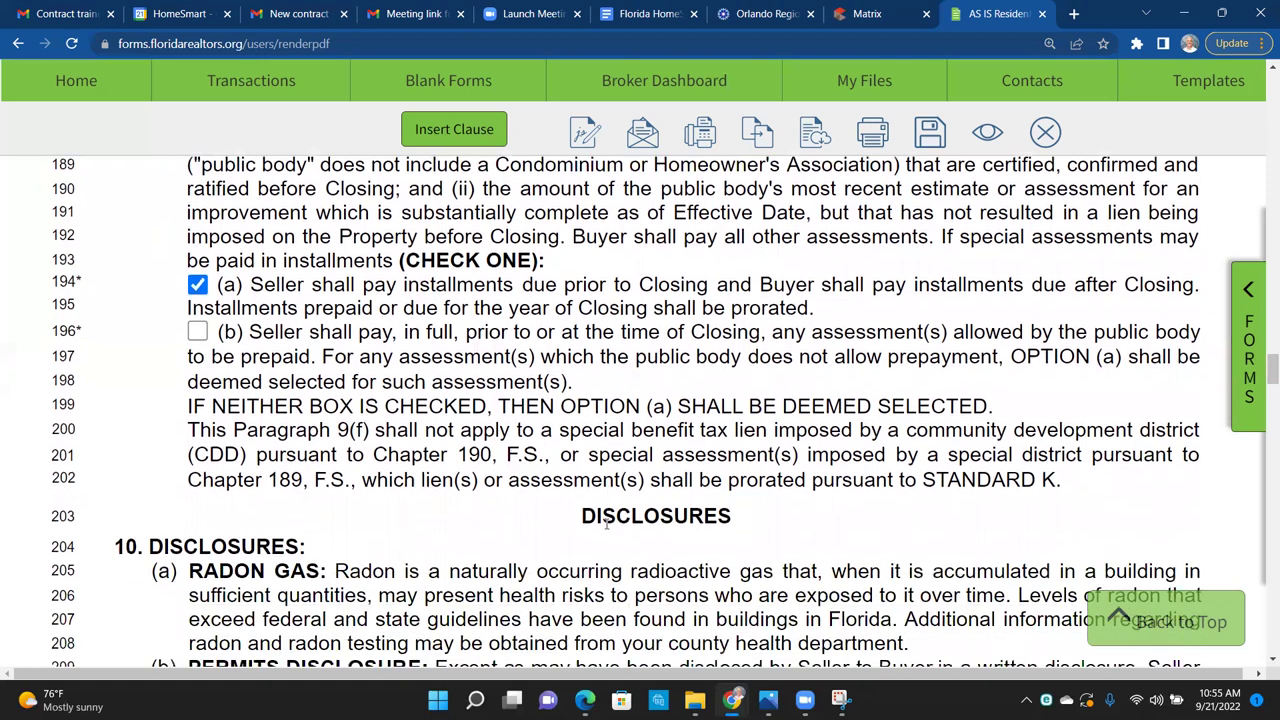
{"action": "scroll", "coordinate": [605, 528], "scroll_direction": "down", "scroll_amount": 3}
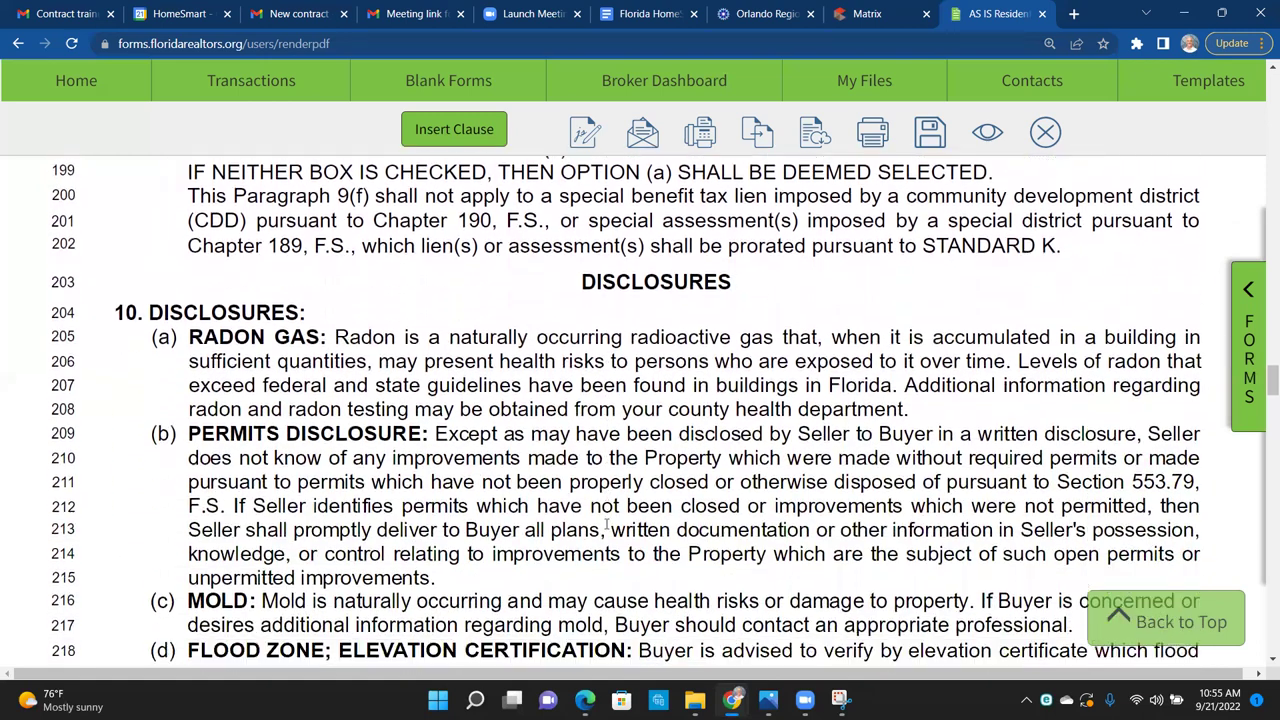
{"action": "scroll", "coordinate": [605, 527], "scroll_direction": "down", "scroll_amount": 1}
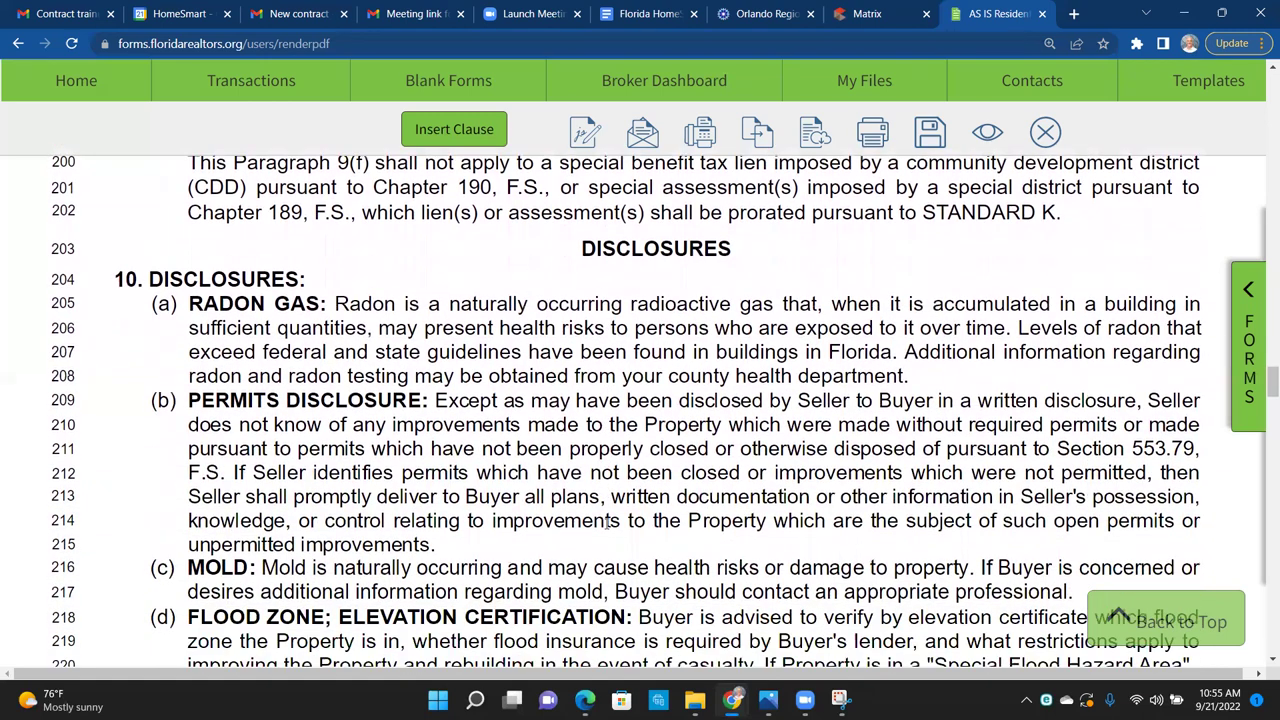
{"action": "scroll", "coordinate": [605, 524], "scroll_direction": "down", "scroll_amount": 1}
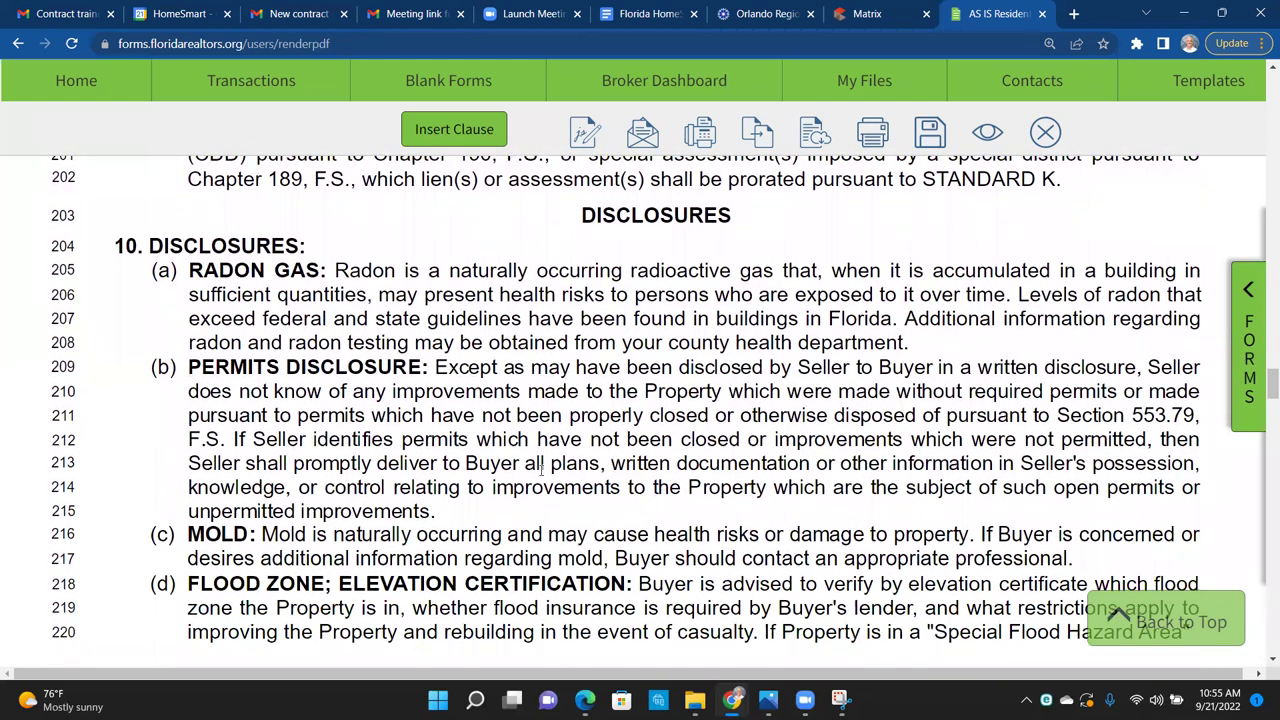
{"action": "scroll", "coordinate": [541, 469], "scroll_direction": "down", "scroll_amount": 5}
{"action": "scroll", "coordinate": [540, 475], "scroll_direction": "down", "scroll_amount": 3}
{"action": "scroll", "coordinate": [944, 401], "scroll_direction": "up", "scroll_amount": 1}
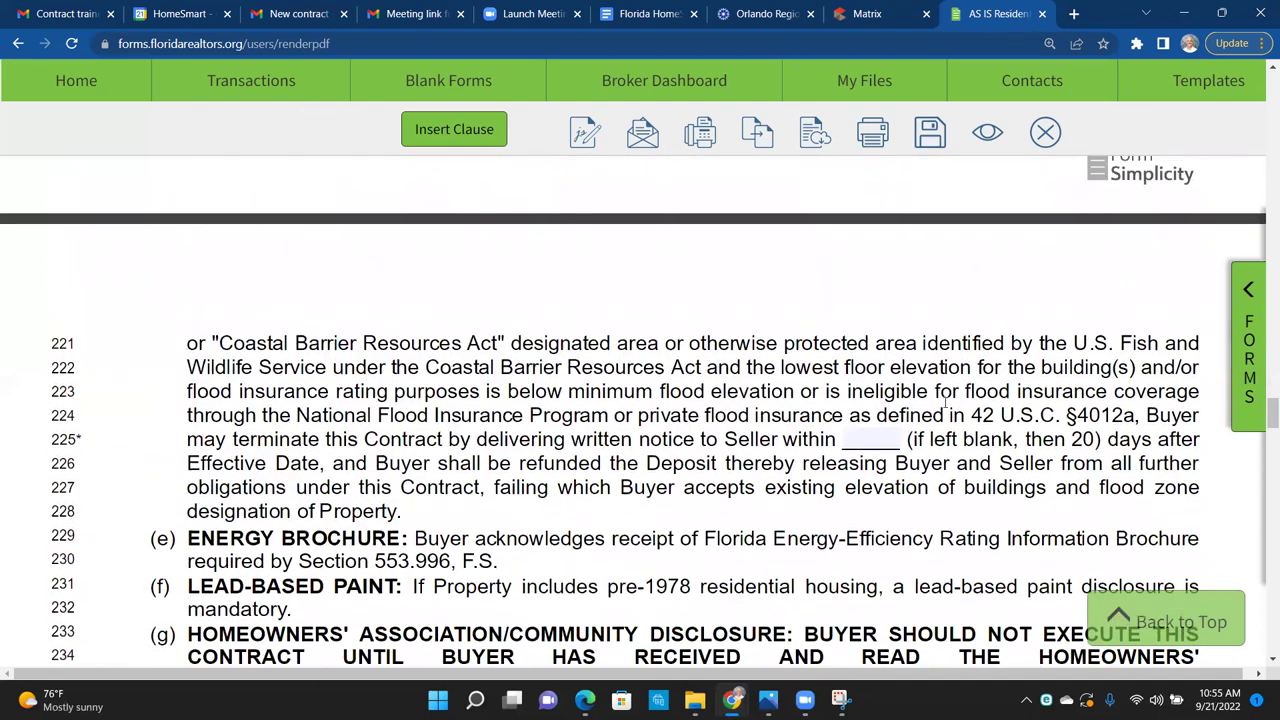
{"action": "left_click", "coordinate": [861, 437]}
{"action": "type", "text": "20"}
{"action": "left_click", "coordinate": [748, 367]}
{"action": "scroll", "coordinate": [750, 375], "scroll_direction": "up", "scroll_amount": 1}
{"action": "scroll", "coordinate": [747, 378], "scroll_direction": "up", "scroll_amount": 3}
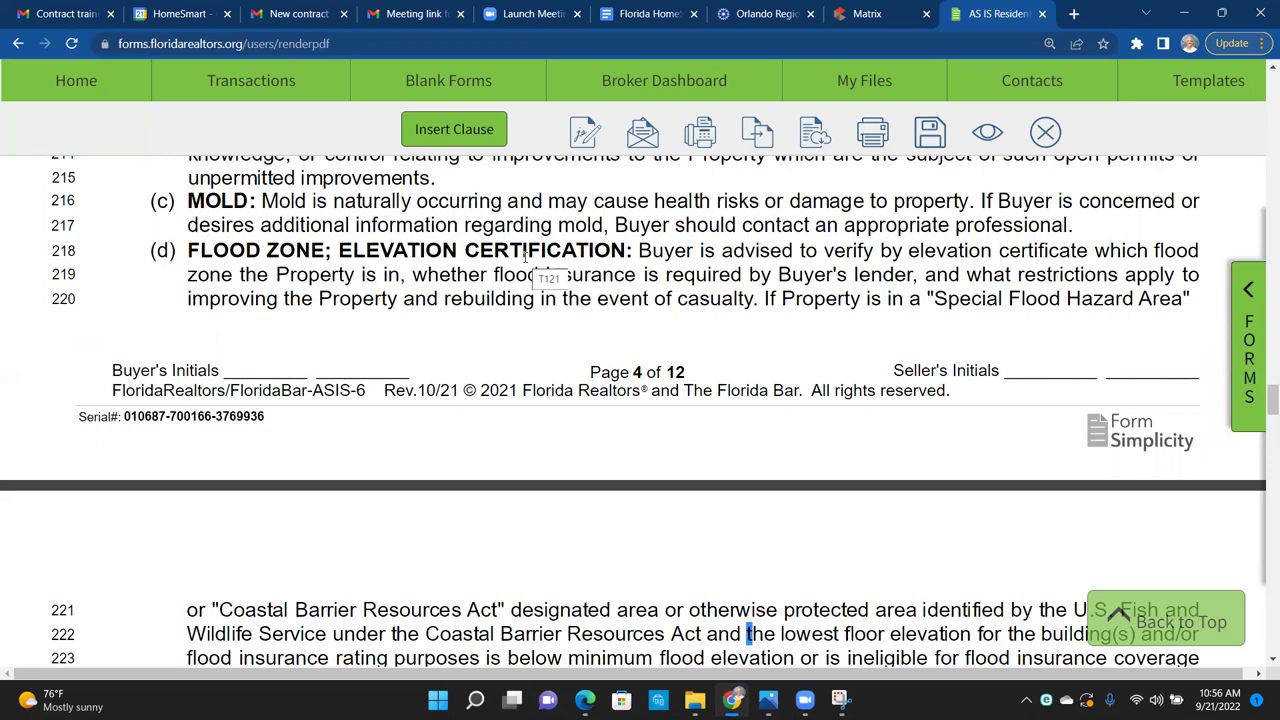
{"action": "scroll", "coordinate": [901, 399], "scroll_direction": "down", "scroll_amount": 1}
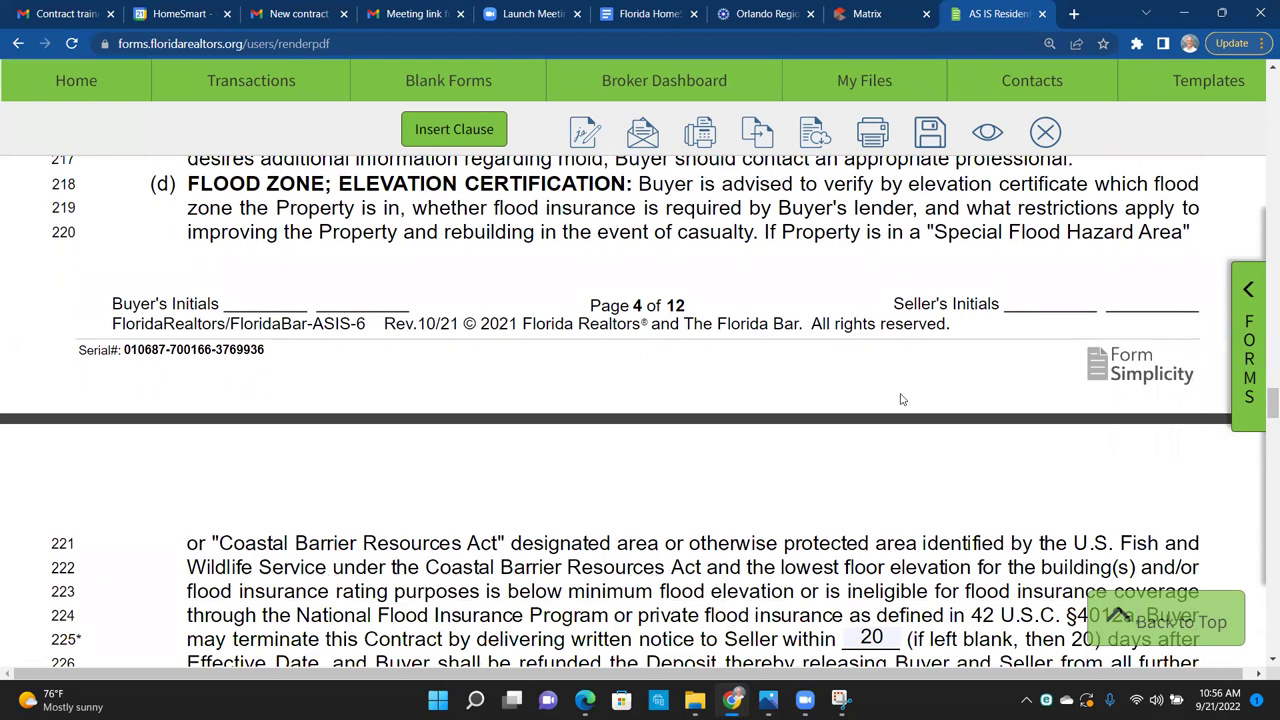
{"action": "scroll", "coordinate": [901, 399], "scroll_direction": "down", "scroll_amount": 2}
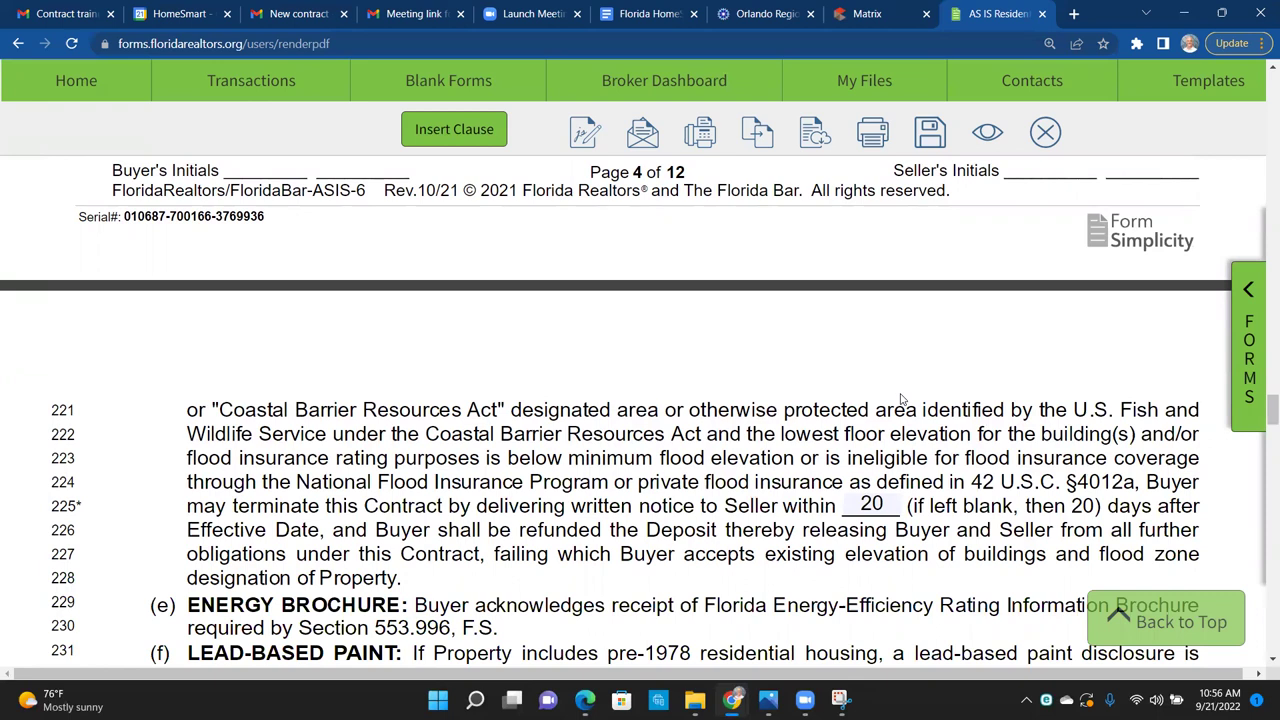
{"action": "scroll", "coordinate": [510, 466], "scroll_direction": "down", "scroll_amount": 2}
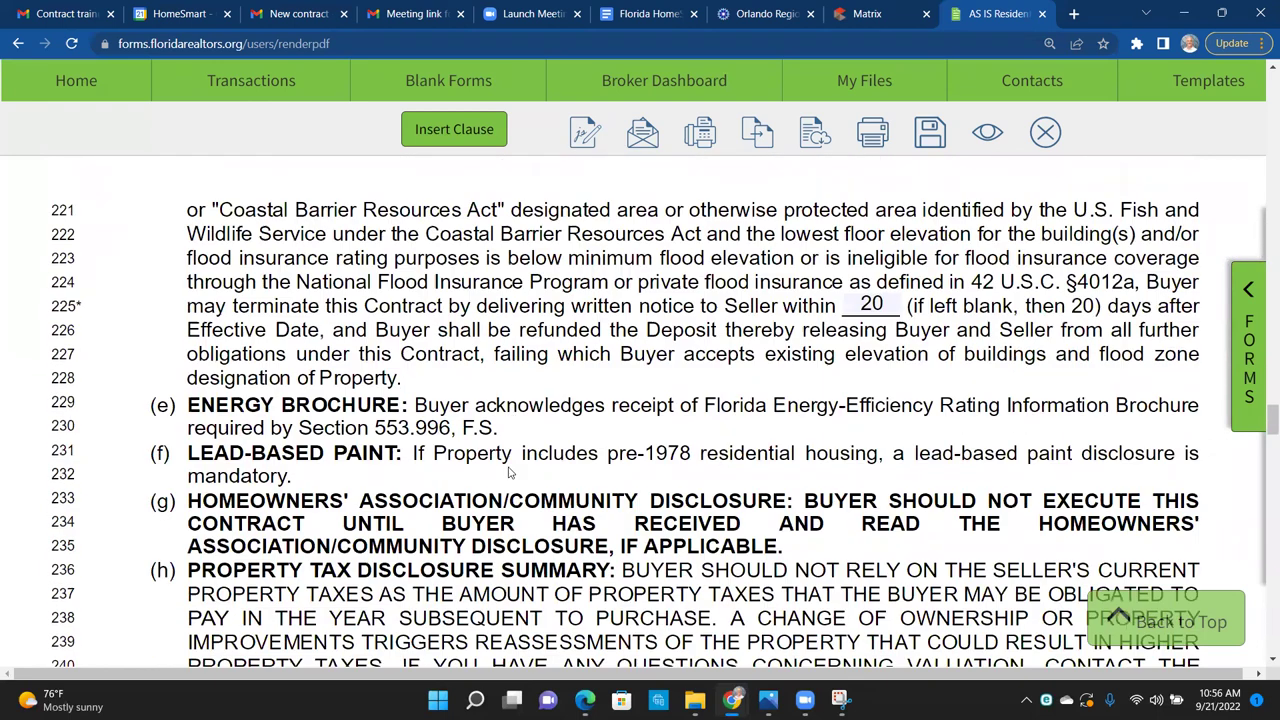
{"action": "left_click_drag", "start_coordinate": [517, 354], "coordinate": [403, 421]}
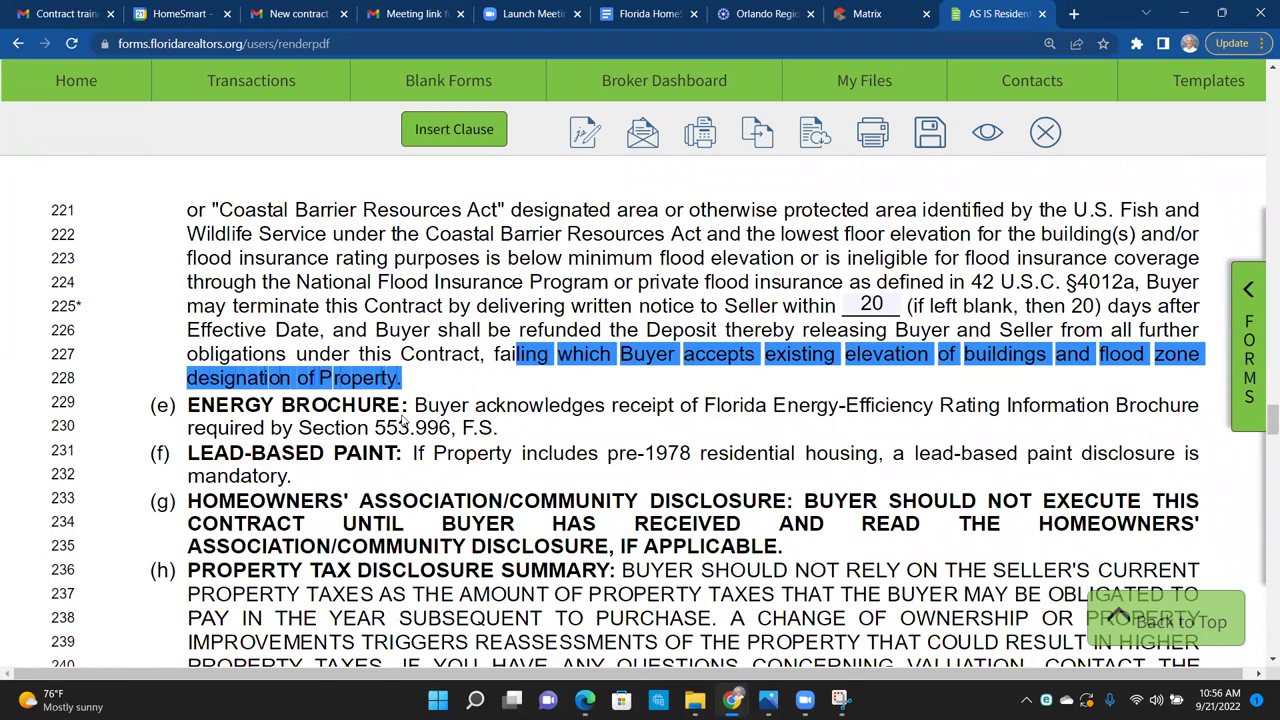
{"action": "left_click", "coordinate": [404, 421]}
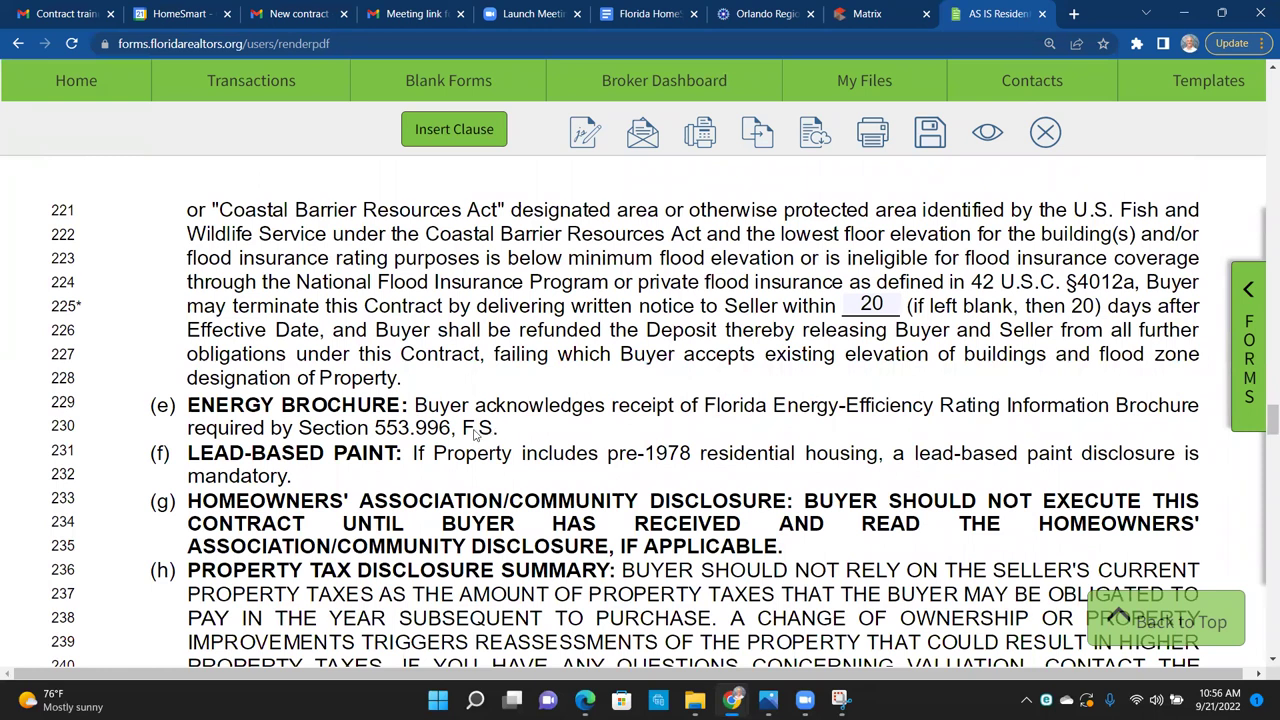
{"action": "left_click_drag", "start_coordinate": [493, 354], "coordinate": [444, 434]}
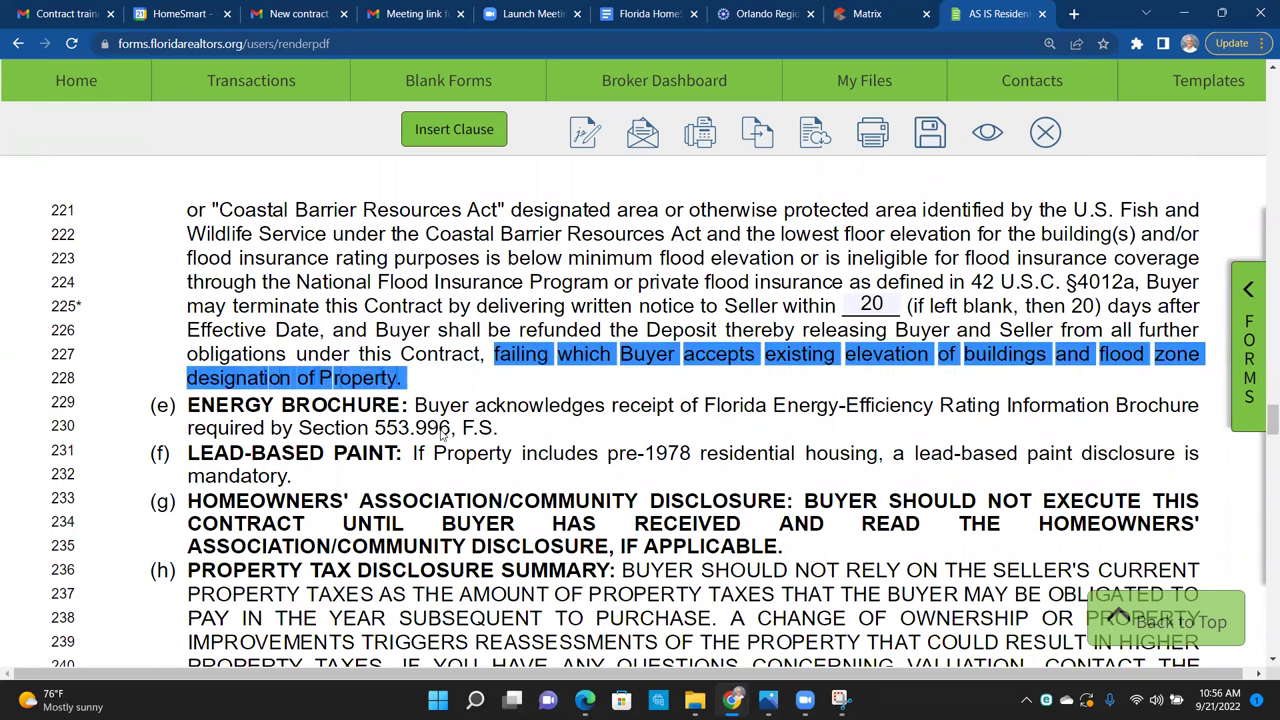
{"action": "left_click", "coordinate": [194, 409]}
{"action": "left_click_drag", "start_coordinate": [195, 409], "coordinate": [325, 413]}
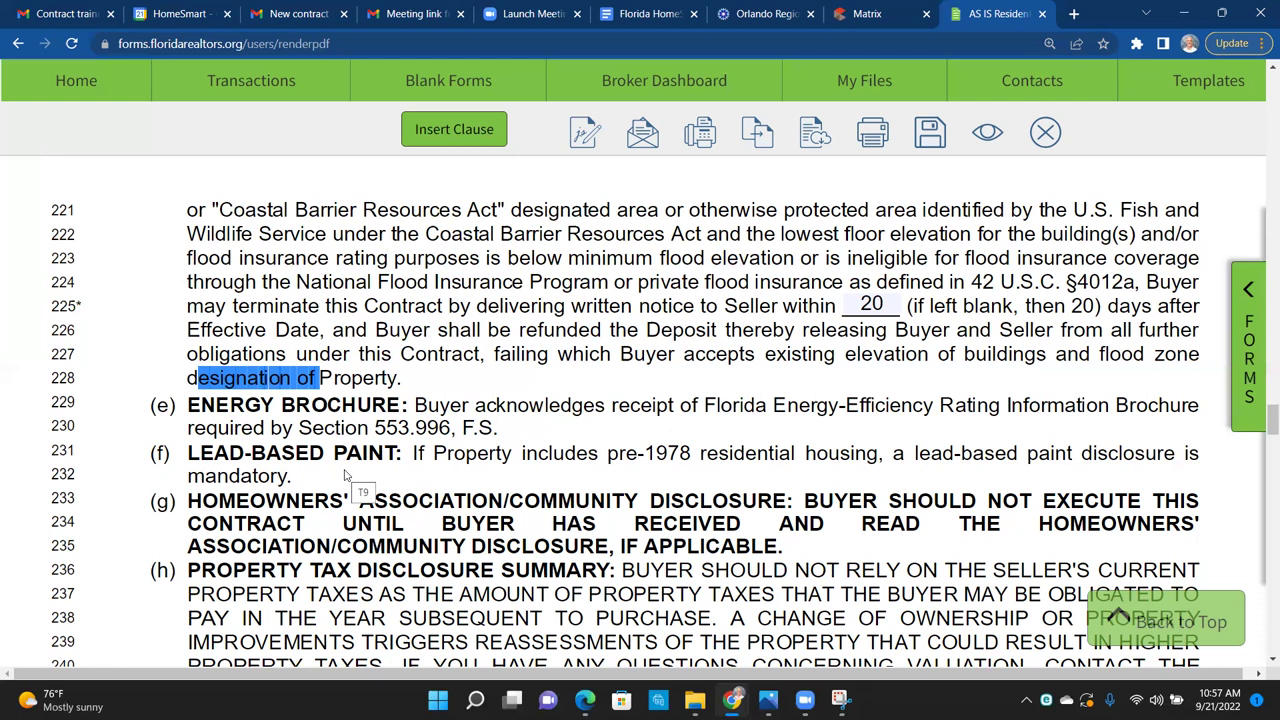
{"action": "left_click", "coordinate": [760, 447]}
{"action": "scroll", "coordinate": [760, 447], "scroll_direction": "down", "scroll_amount": 3}
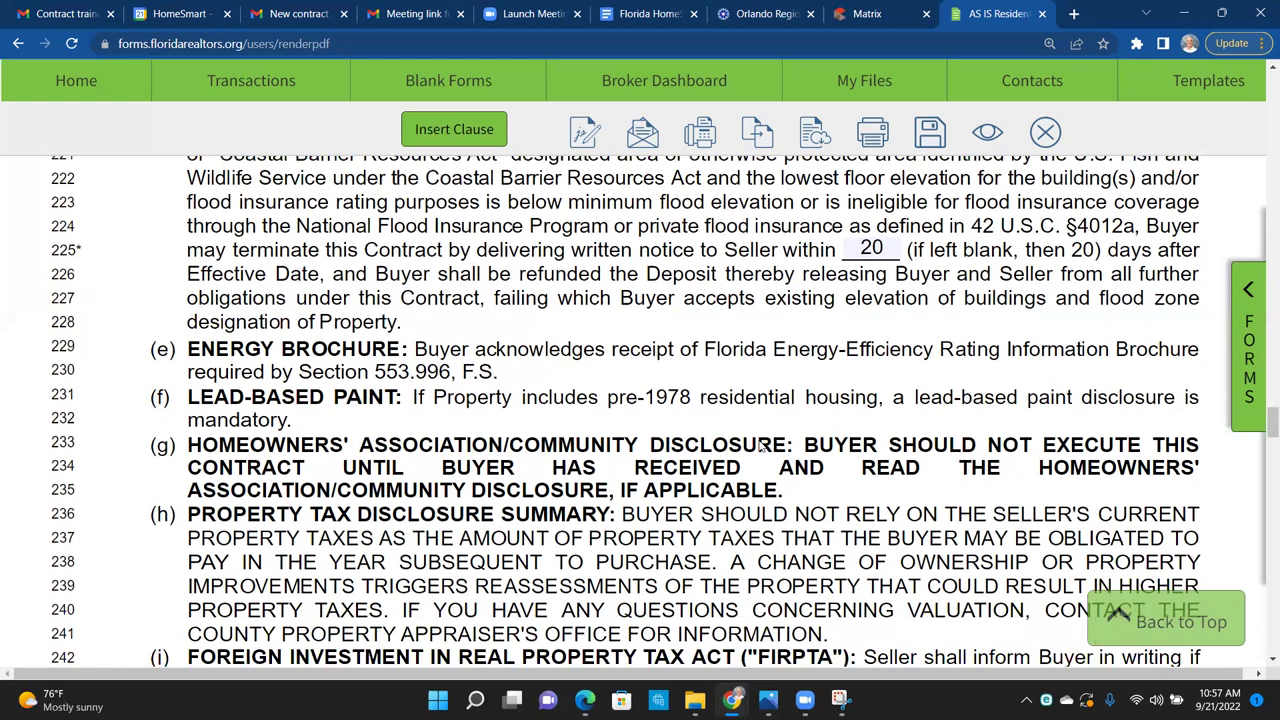
{"action": "scroll", "coordinate": [759, 437], "scroll_direction": "down", "scroll_amount": 1}
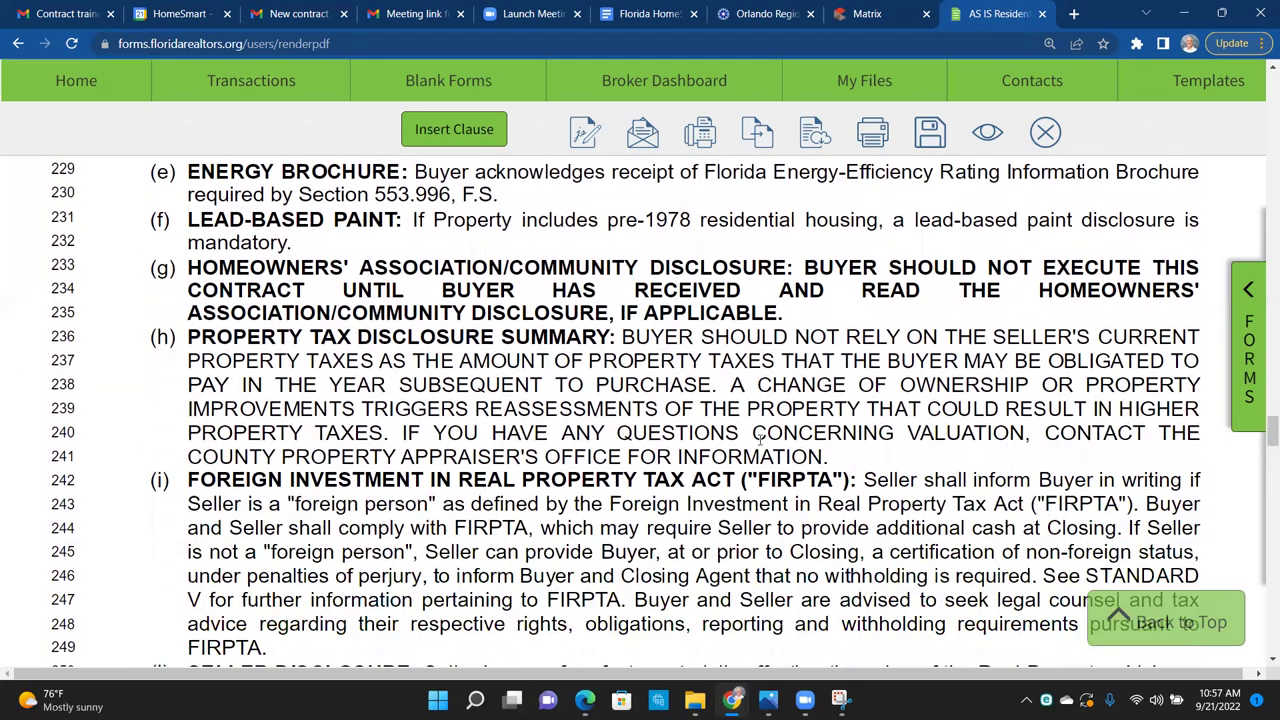
{"action": "scroll", "coordinate": [760, 444], "scroll_direction": "down", "scroll_amount": 2}
{"action": "scroll", "coordinate": [760, 442], "scroll_direction": "down", "scroll_amount": 5}
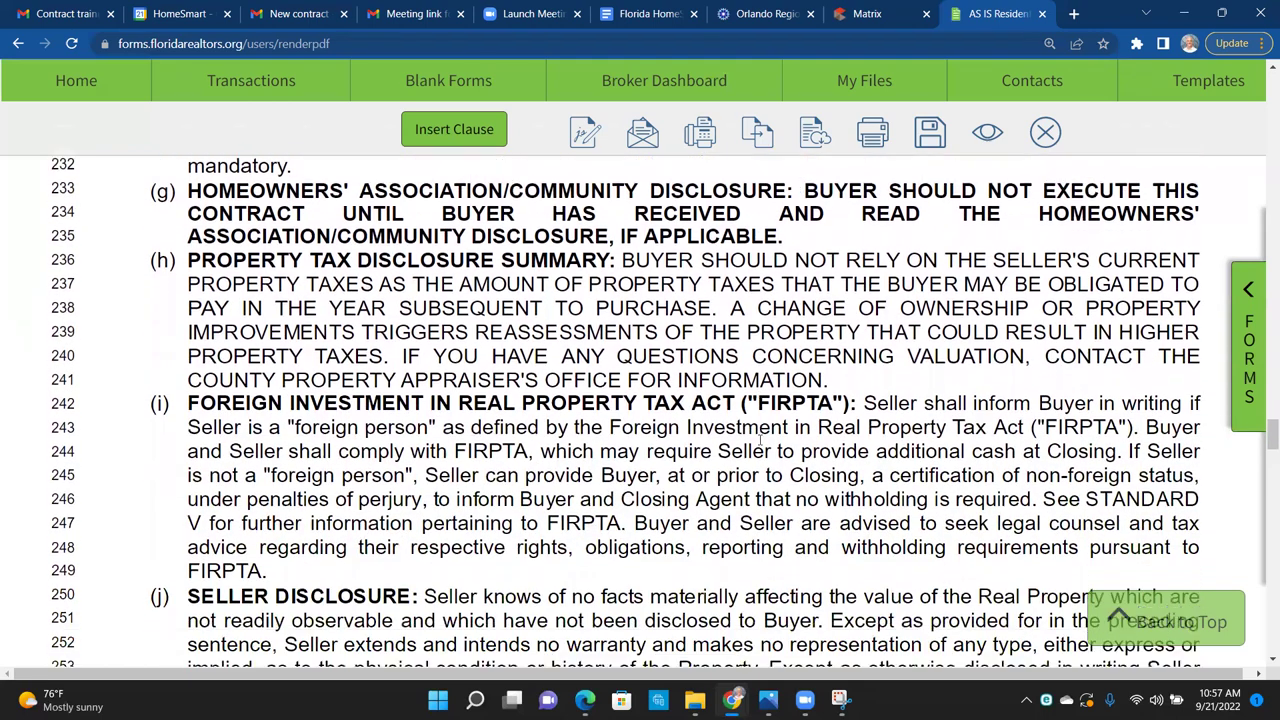
Step: Enter 10 days as the paragraph 12(a) inspection period on line 261
{"action": "scroll", "coordinate": [760, 441], "scroll_direction": "down", "scroll_amount": 3}
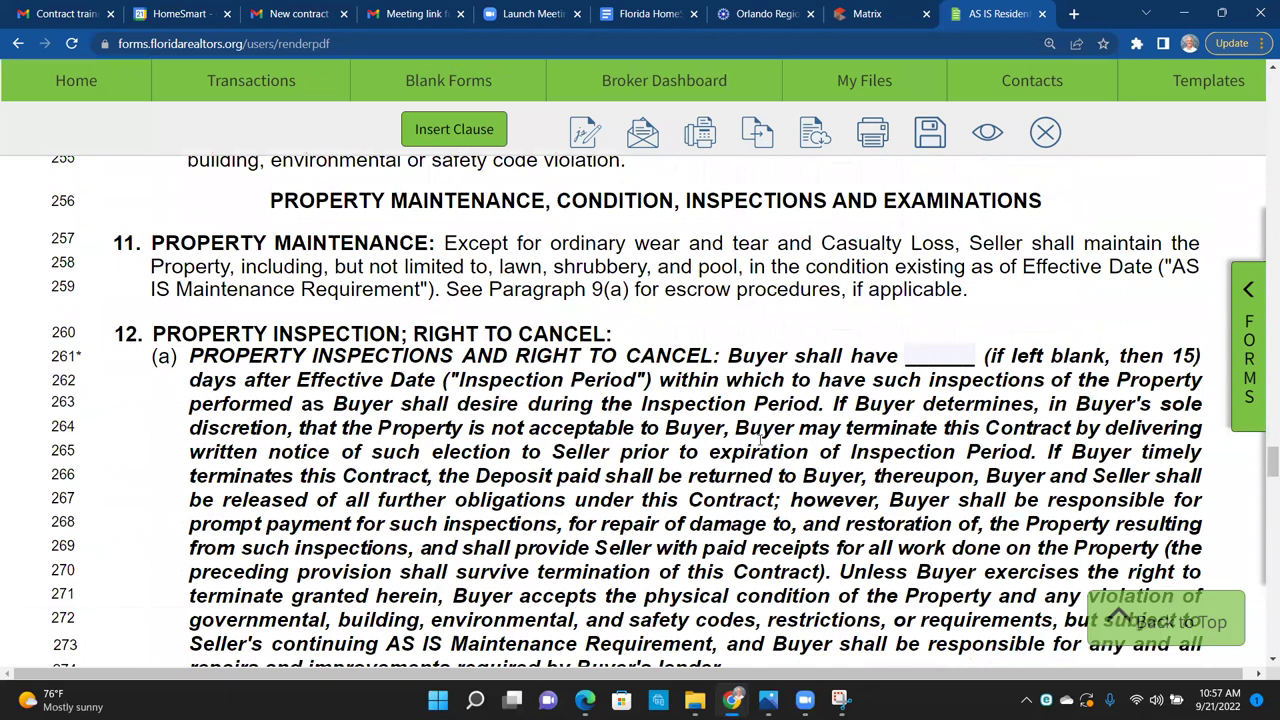
{"action": "left_click", "coordinate": [940, 355]}
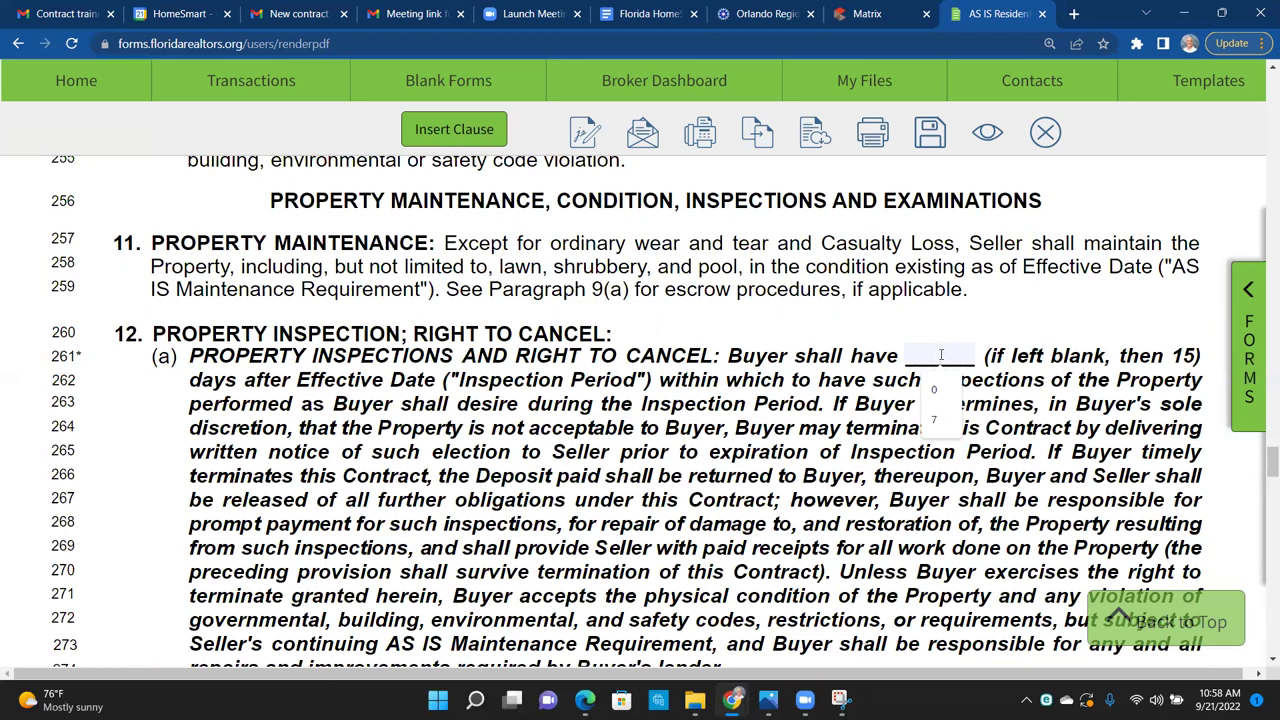
{"action": "type", "text": "7"}
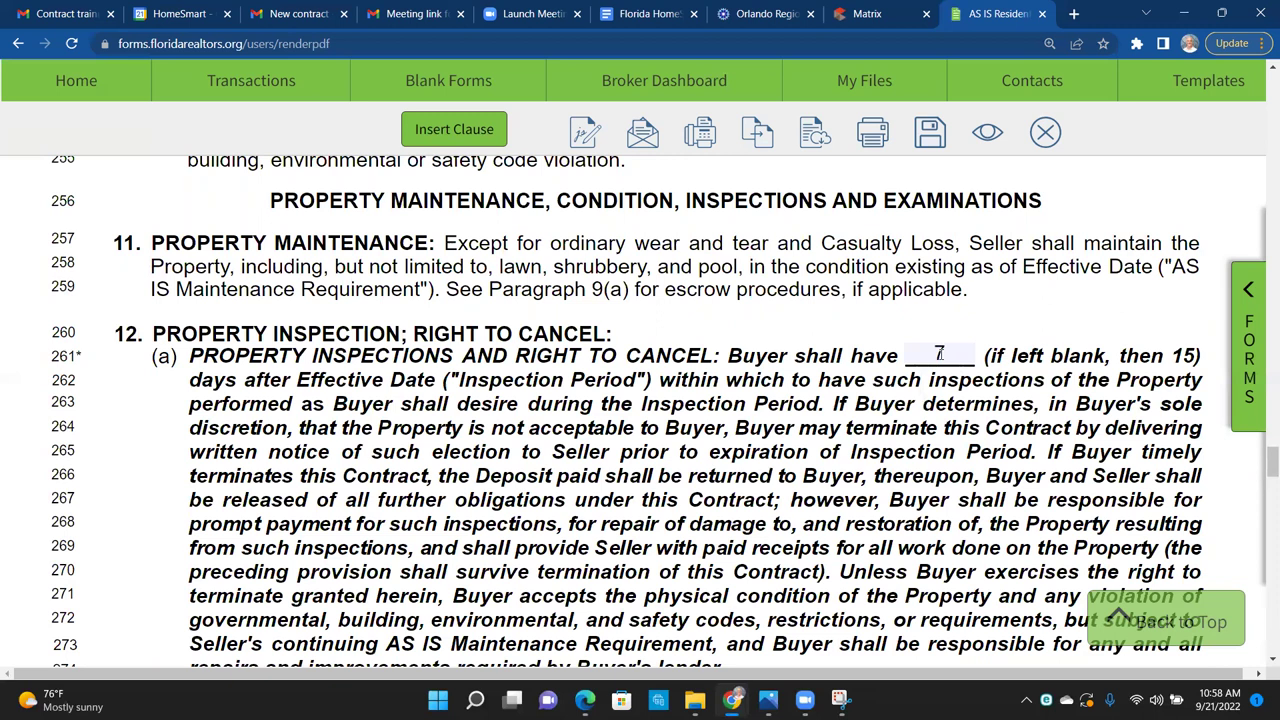
{"action": "key", "text": "BackSpace"}
{"action": "type", "text": "10"}
Step: Scroll through pages 7–11 down to the paragraph 19 Addenda checklist
{"action": "scroll", "coordinate": [654, 450], "scroll_direction": "down", "scroll_amount": 3}
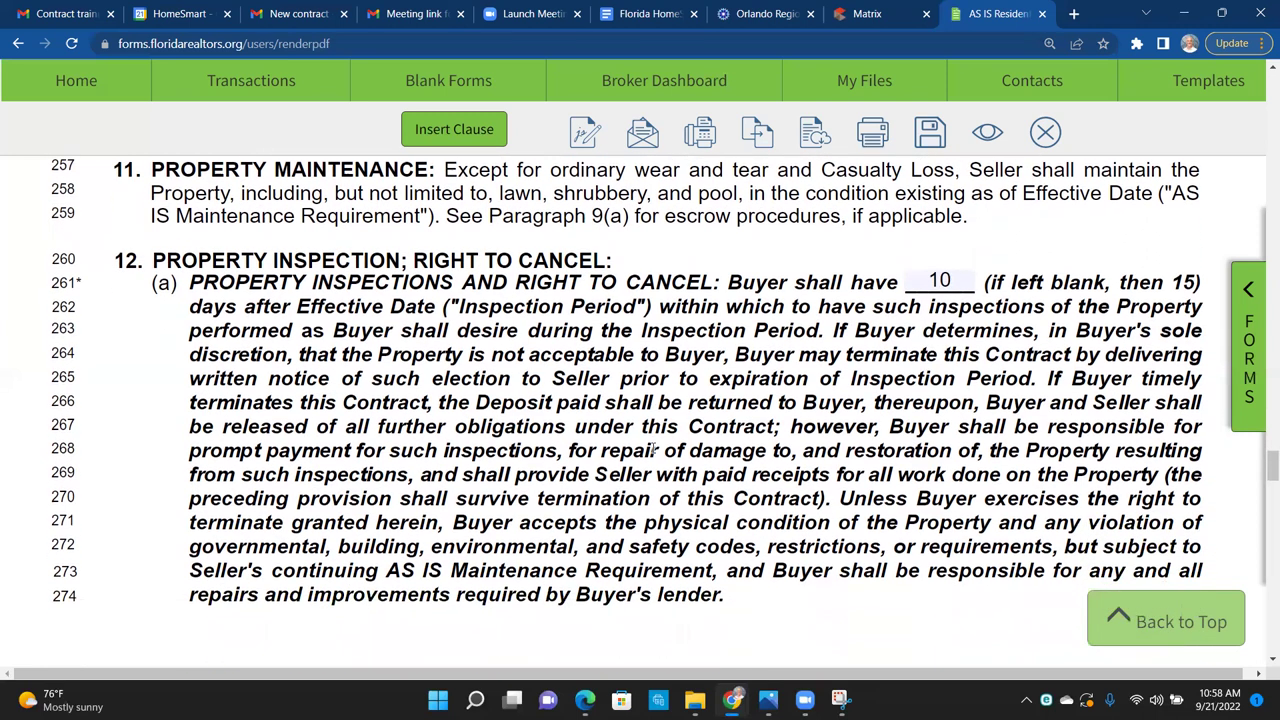
{"action": "scroll", "coordinate": [652, 454], "scroll_direction": "down", "scroll_amount": 5}
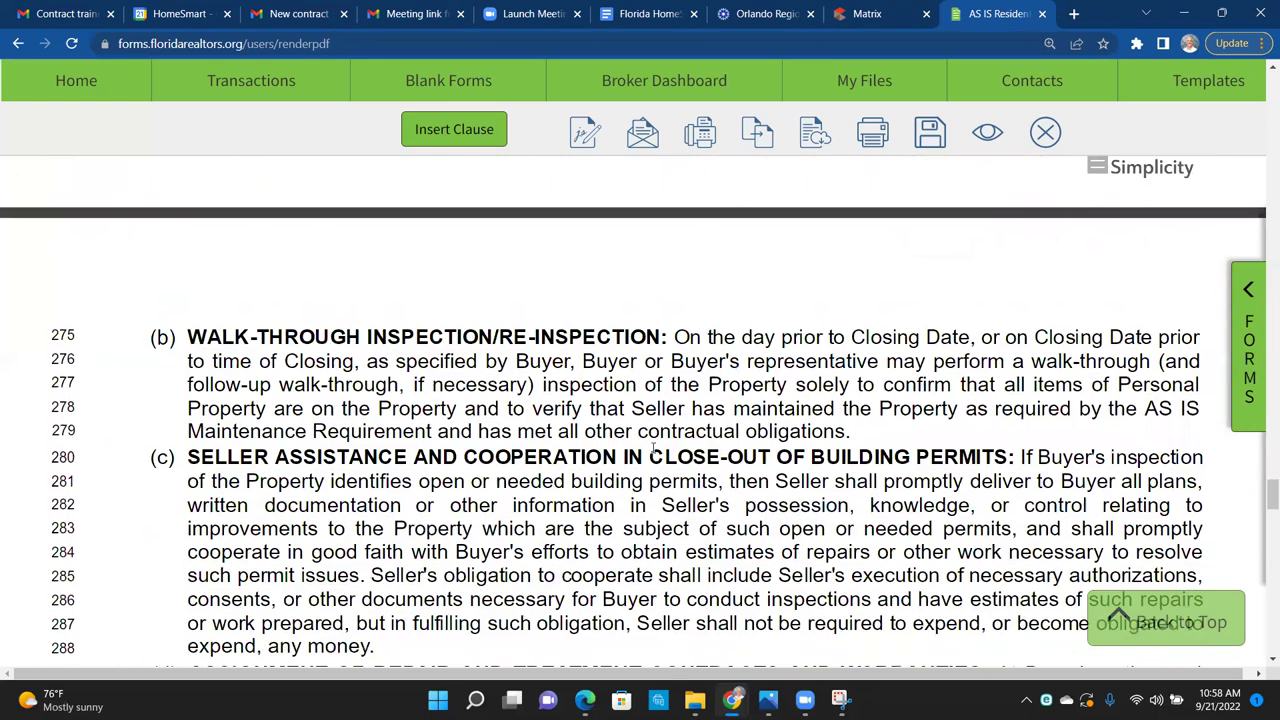
{"action": "scroll", "coordinate": [652, 449], "scroll_direction": "down", "scroll_amount": 2}
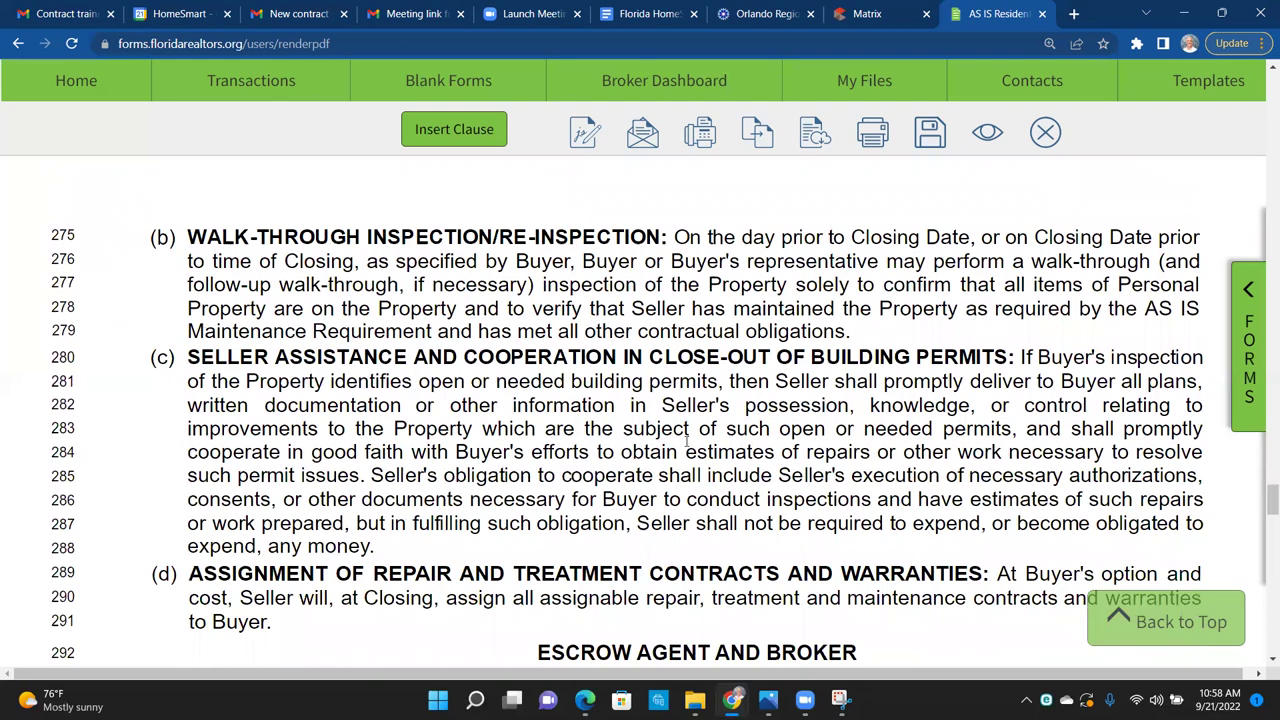
{"action": "scroll", "coordinate": [685, 441], "scroll_direction": "down", "scroll_amount": 1}
{"action": "scroll", "coordinate": [688, 442], "scroll_direction": "down", "scroll_amount": 4}
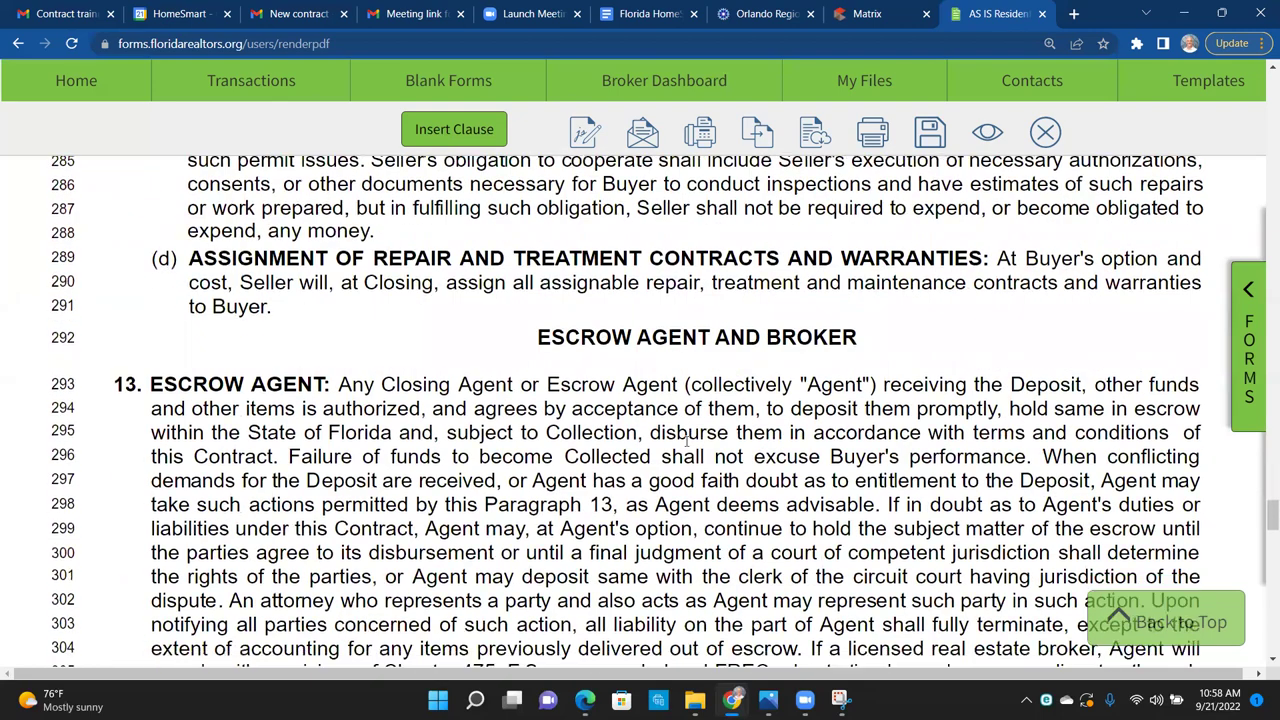
{"action": "scroll", "coordinate": [687, 442], "scroll_direction": "down", "scroll_amount": 3}
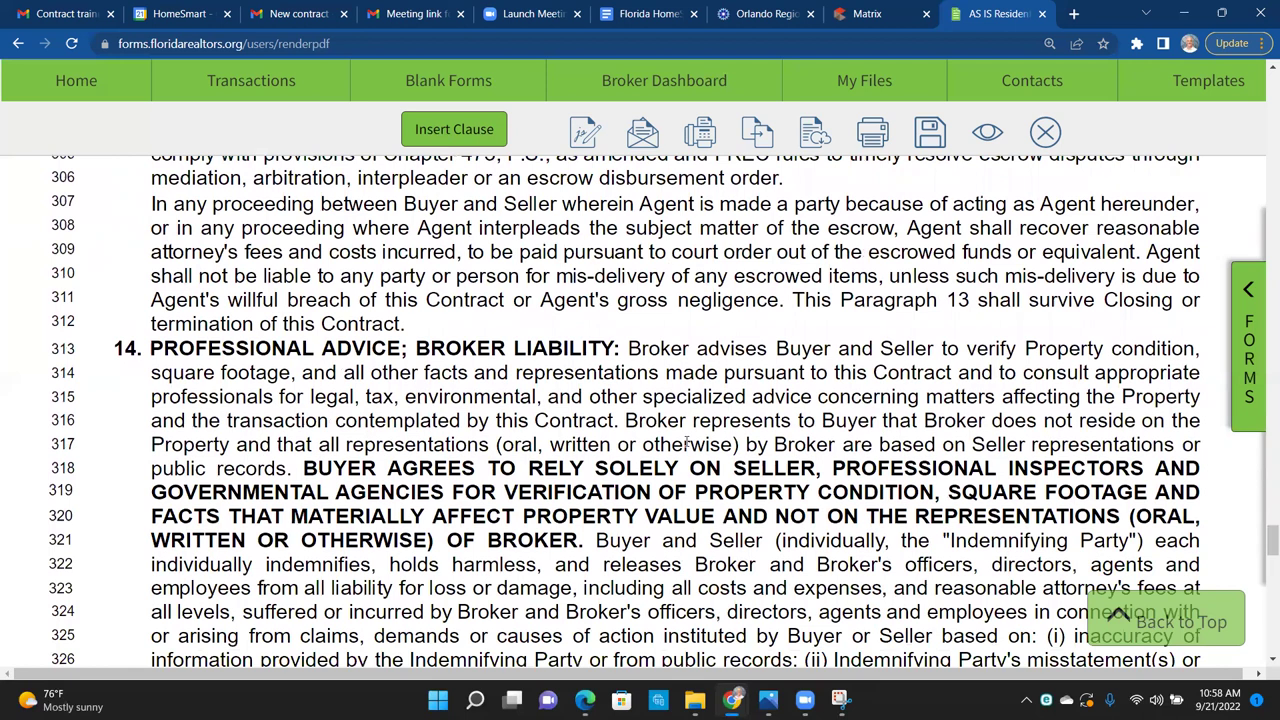
{"action": "scroll", "coordinate": [687, 443], "scroll_direction": "down", "scroll_amount": 1}
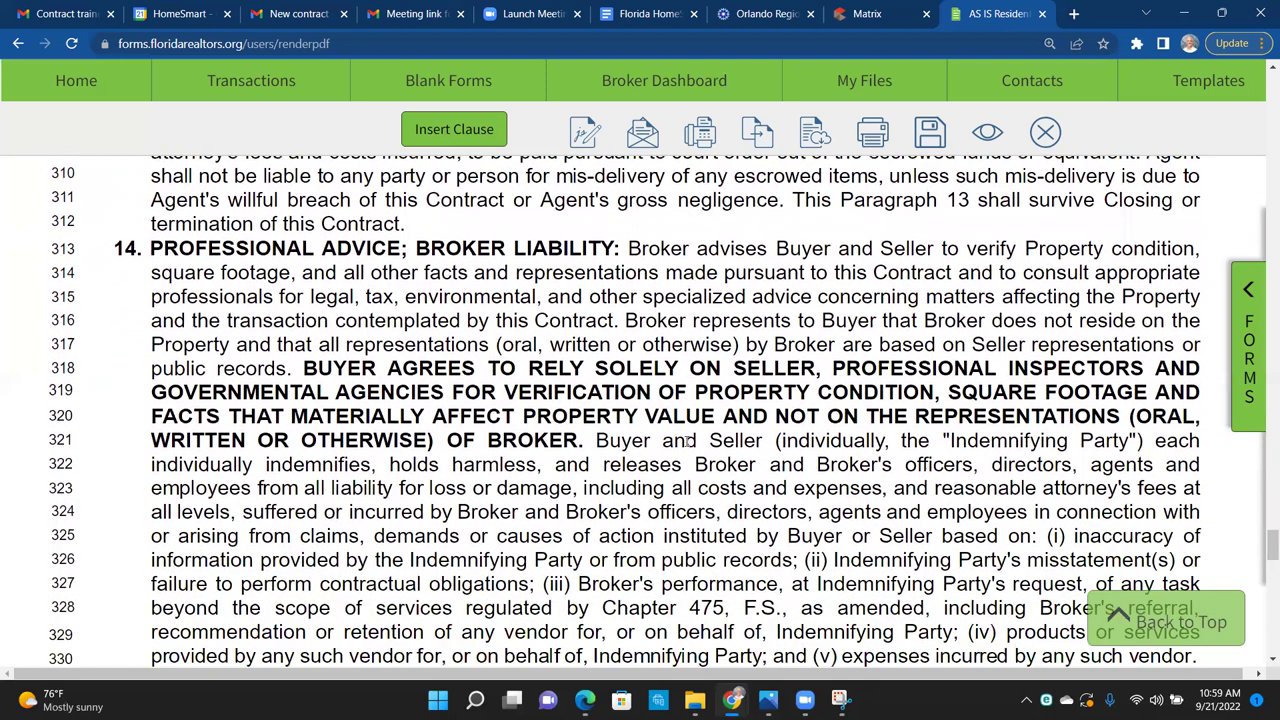
{"action": "scroll", "coordinate": [687, 440], "scroll_direction": "down", "scroll_amount": 2}
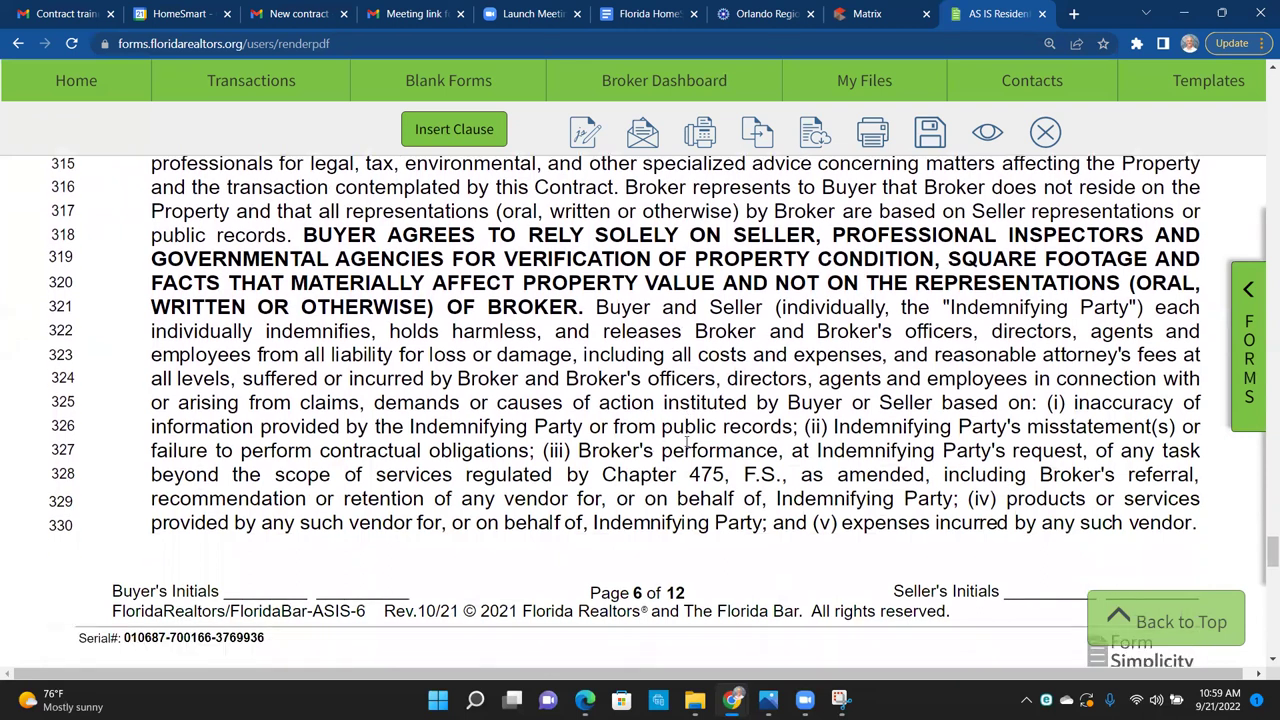
{"action": "scroll", "coordinate": [687, 443], "scroll_direction": "down", "scroll_amount": 2}
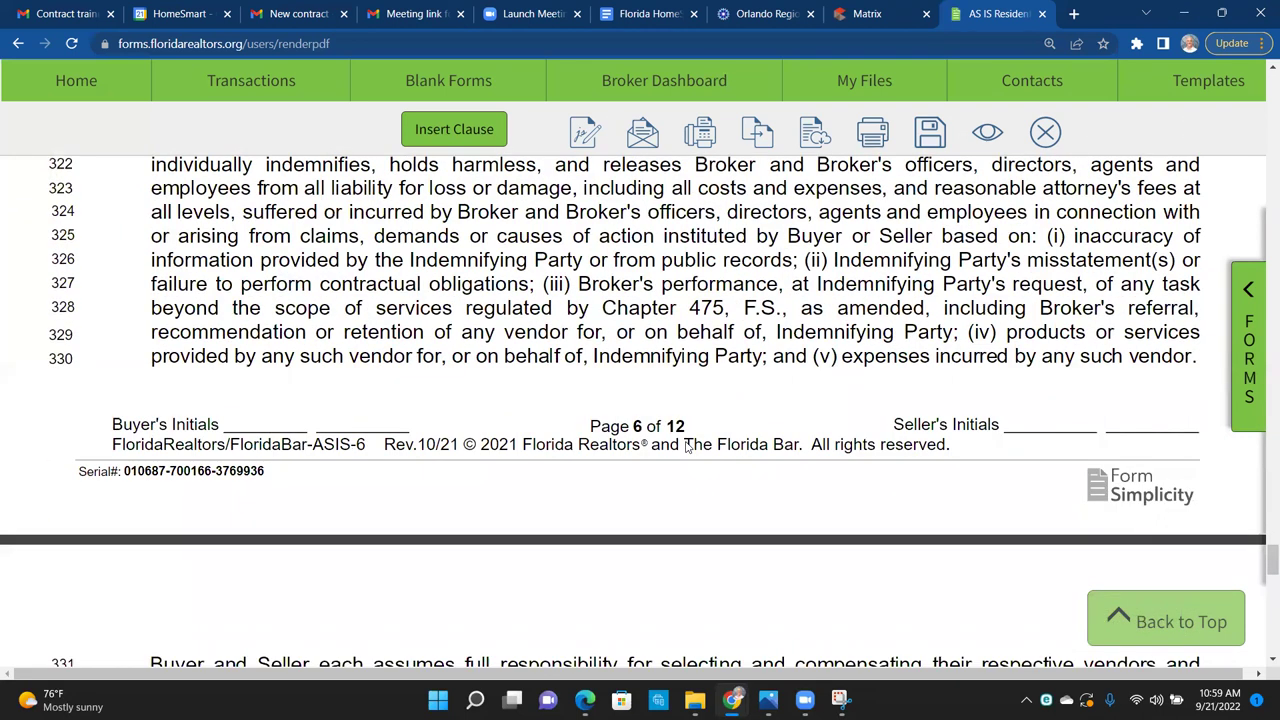
{"action": "scroll", "coordinate": [687, 447], "scroll_direction": "down", "scroll_amount": 4}
{"action": "scroll", "coordinate": [687, 447], "scroll_direction": "down", "scroll_amount": 5}
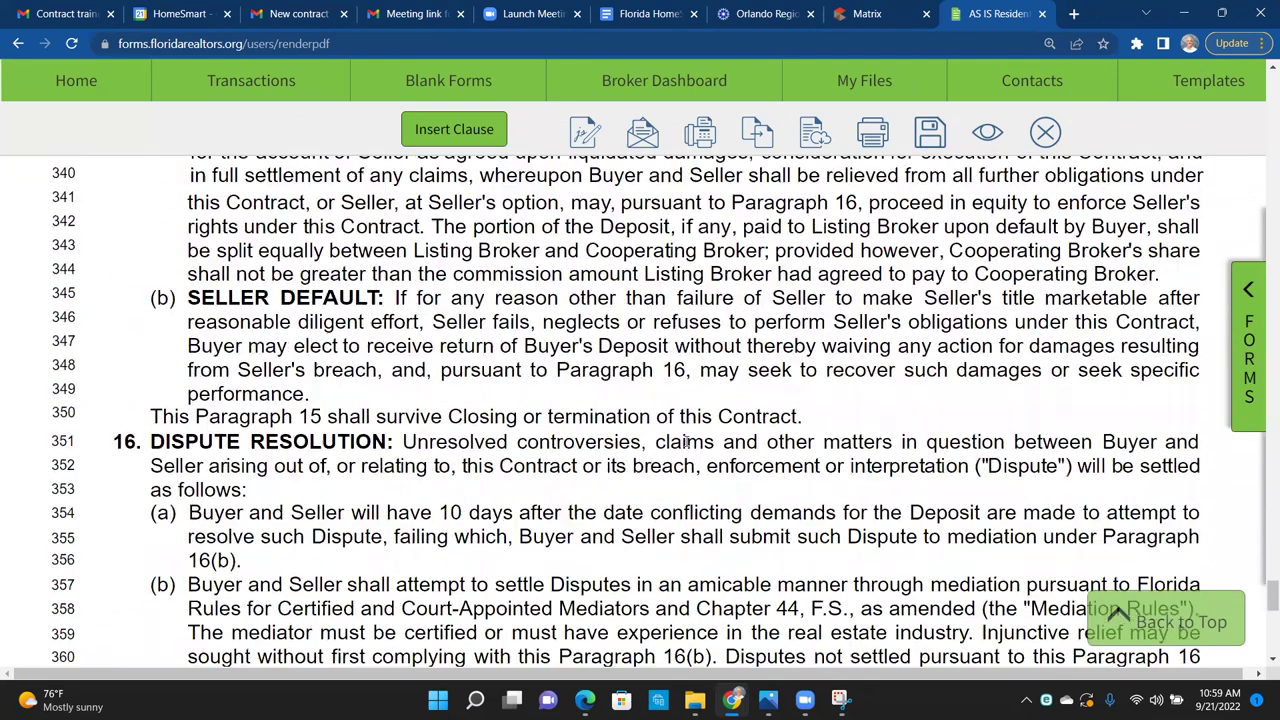
{"action": "scroll", "coordinate": [687, 443], "scroll_direction": "down", "scroll_amount": 5}
{"action": "scroll", "coordinate": [687, 443], "scroll_direction": "down", "scroll_amount": 7}
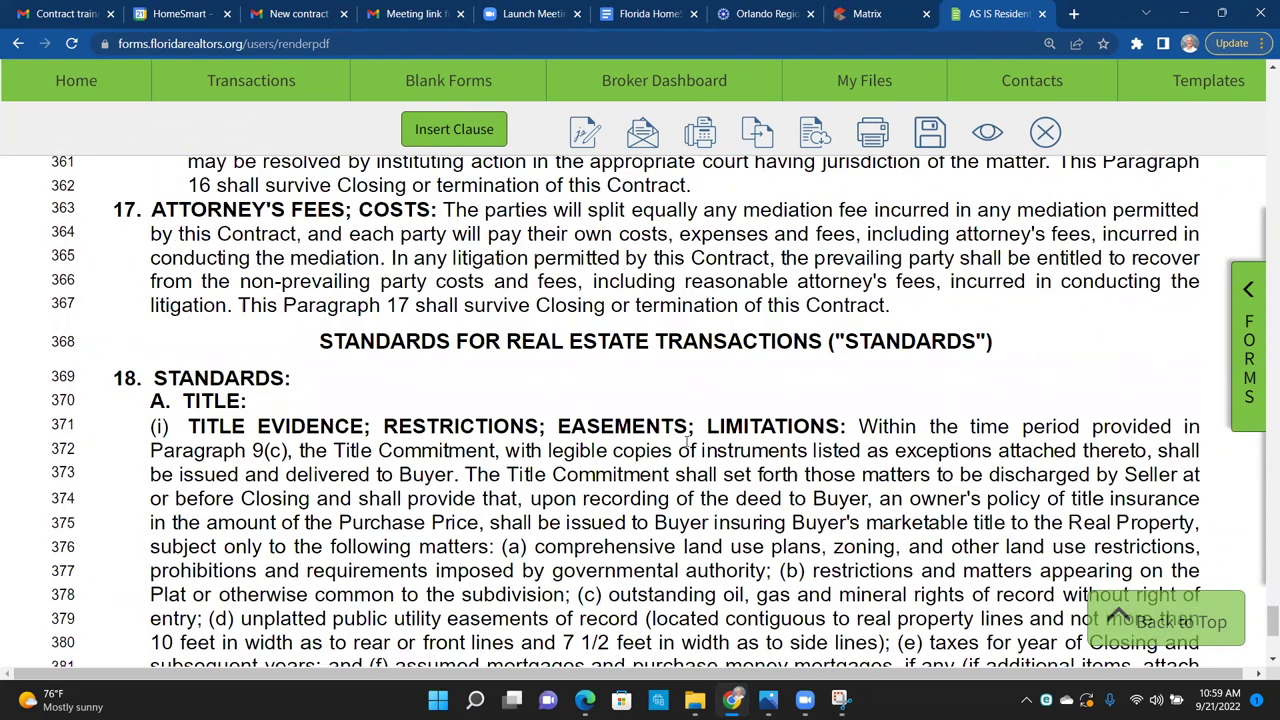
{"action": "scroll", "coordinate": [687, 443], "scroll_direction": "down", "scroll_amount": 5}
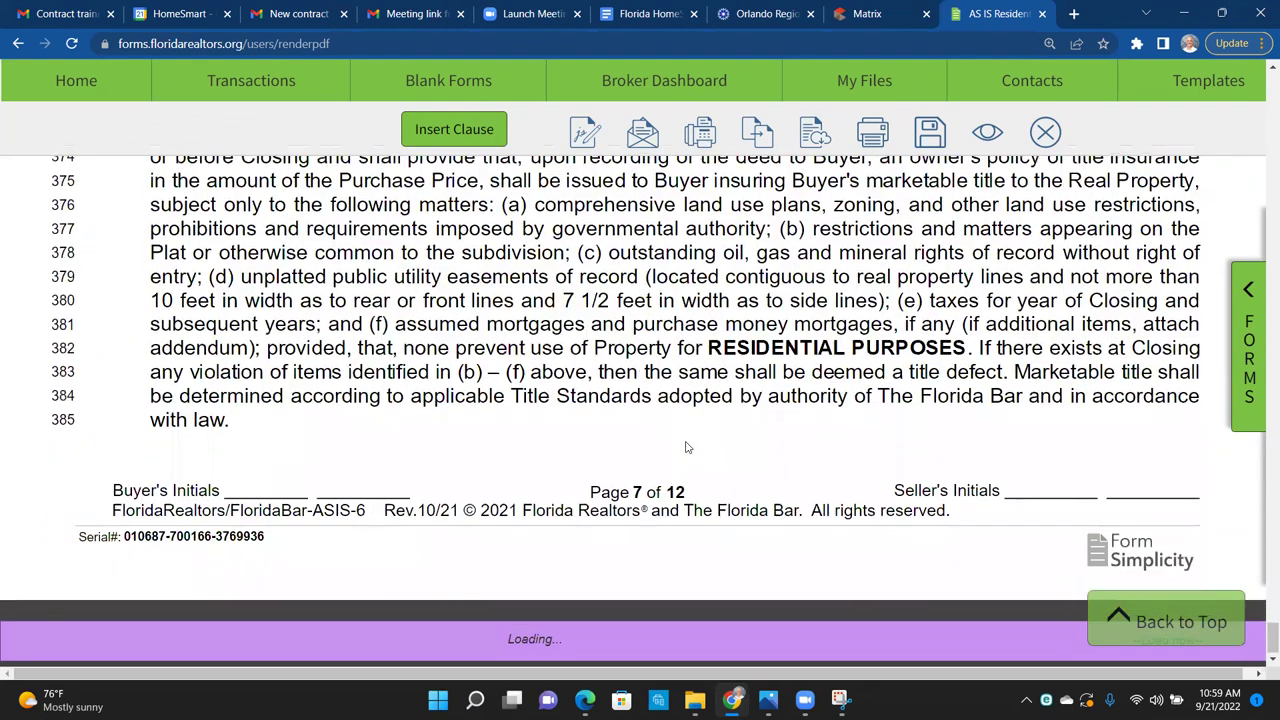
{"action": "scroll", "coordinate": [687, 447], "scroll_direction": "down", "scroll_amount": 7}
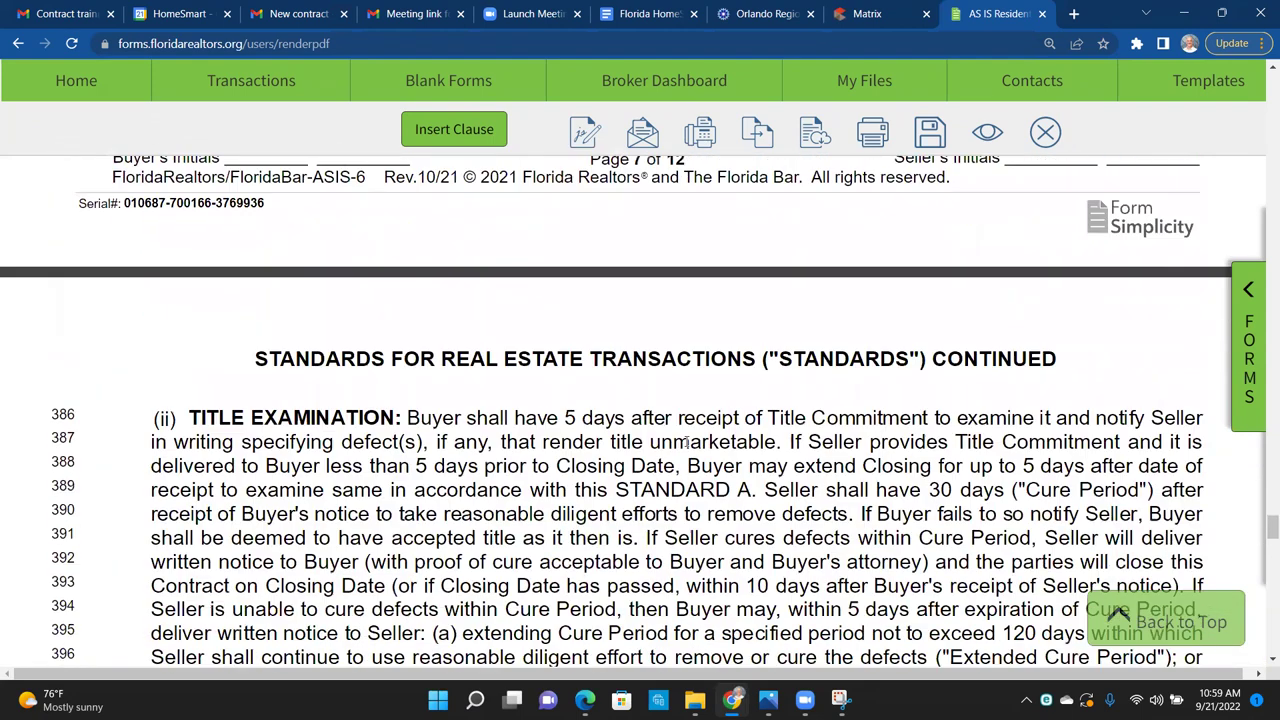
{"action": "scroll", "coordinate": [687, 443], "scroll_direction": "down", "scroll_amount": 9}
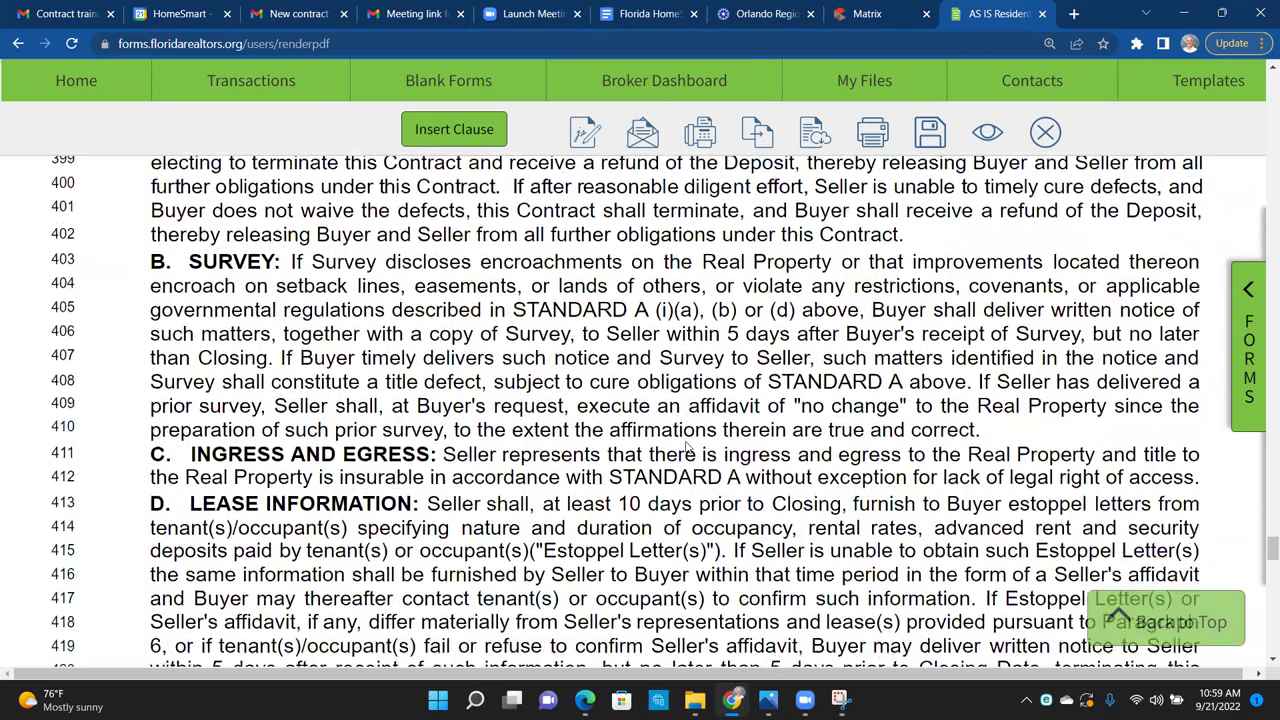
{"action": "scroll", "coordinate": [687, 443], "scroll_direction": "down", "scroll_amount": 10}
{"action": "scroll", "coordinate": [687, 445], "scroll_direction": "down", "scroll_amount": 4}
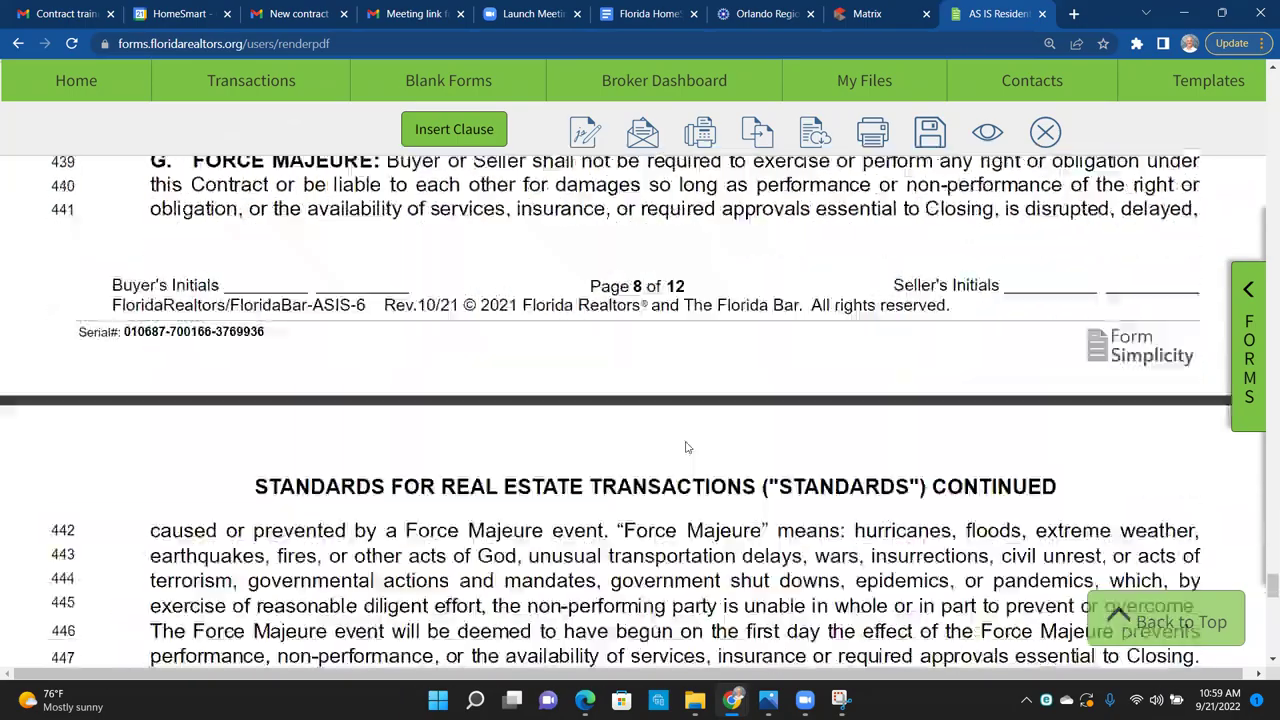
{"action": "scroll", "coordinate": [687, 443], "scroll_direction": "down", "scroll_amount": 5}
{"action": "scroll", "coordinate": [687, 440], "scroll_direction": "down", "scroll_amount": 12}
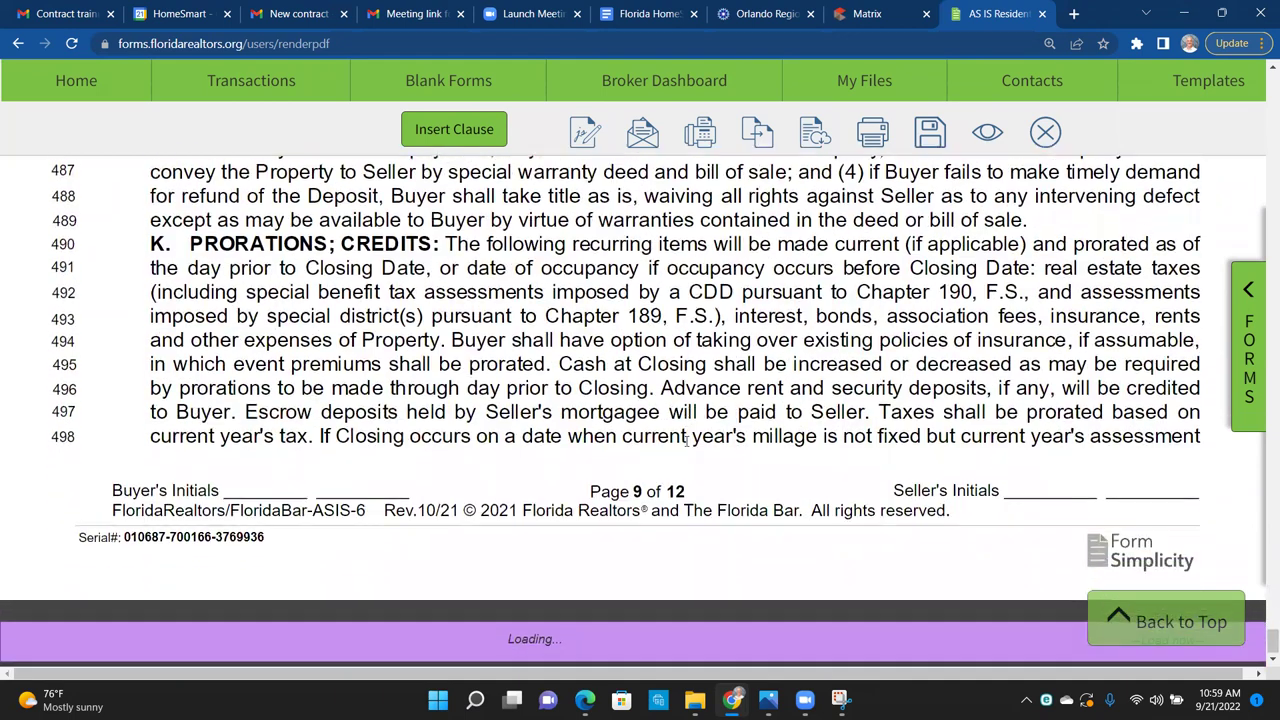
{"action": "scroll", "coordinate": [687, 440], "scroll_direction": "down", "scroll_amount": 6}
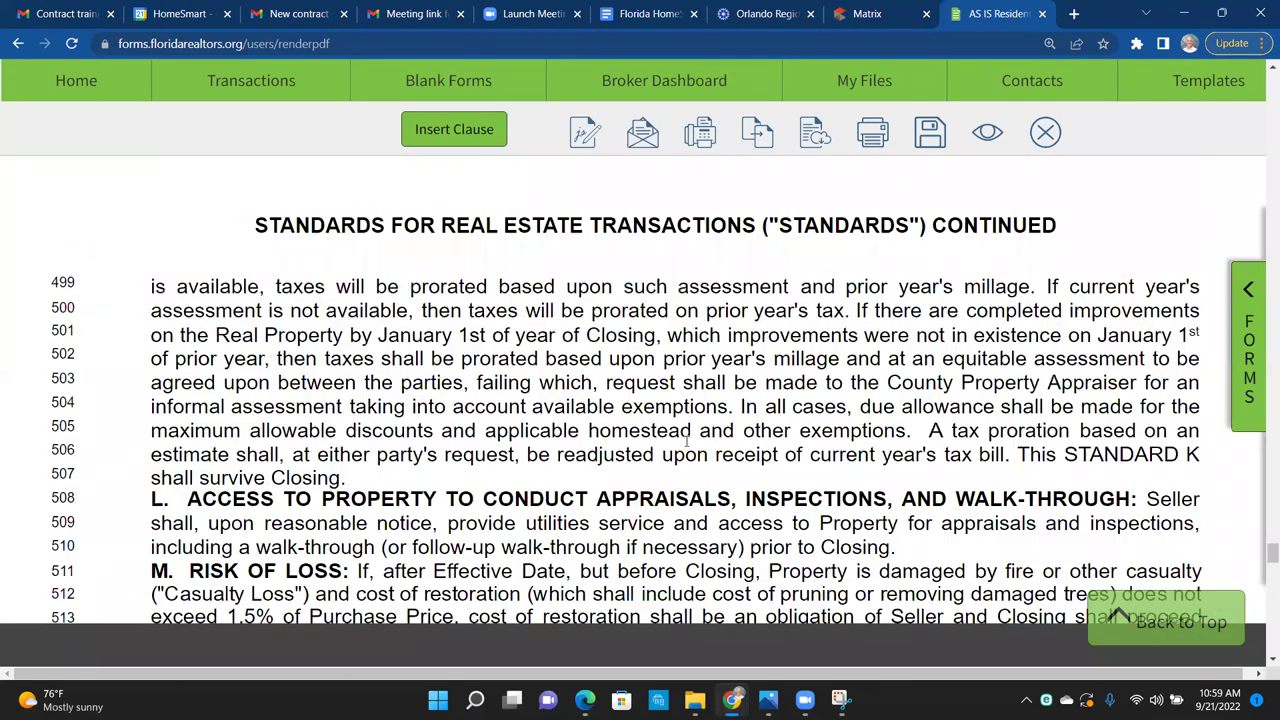
{"action": "scroll", "coordinate": [687, 448], "scroll_direction": "down", "scroll_amount": 12}
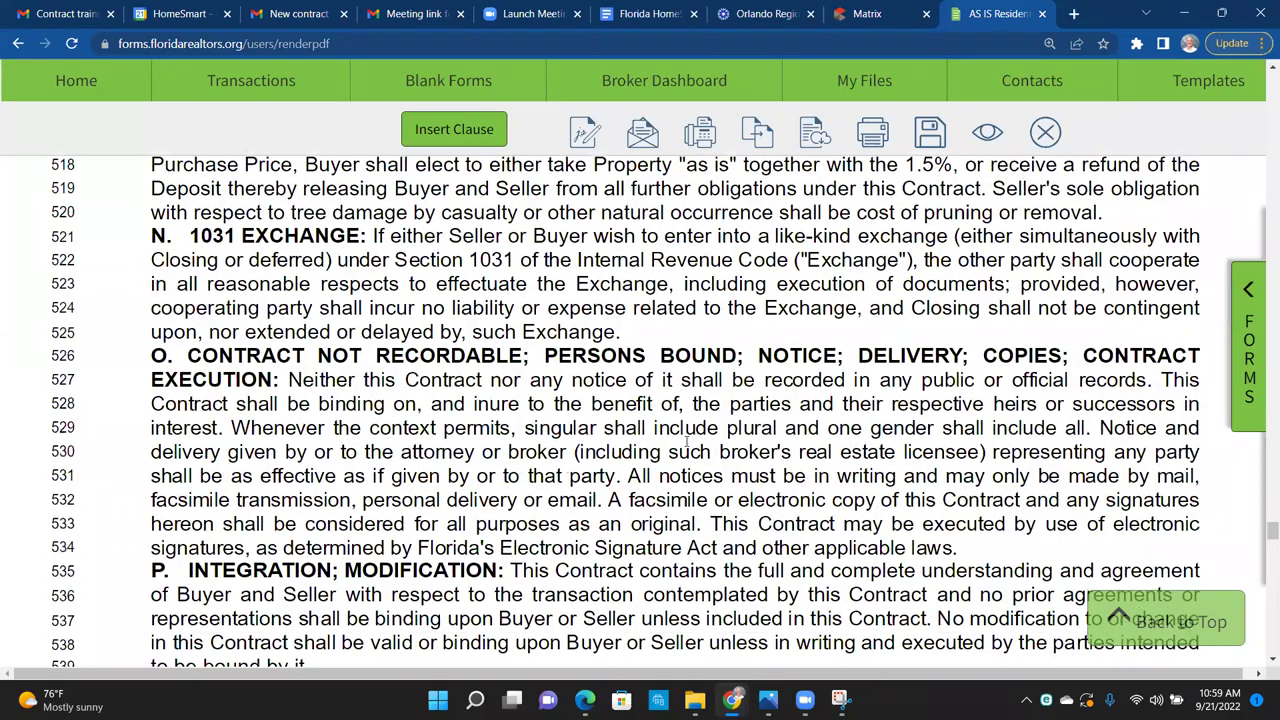
{"action": "scroll", "coordinate": [687, 448], "scroll_direction": "down", "scroll_amount": 8}
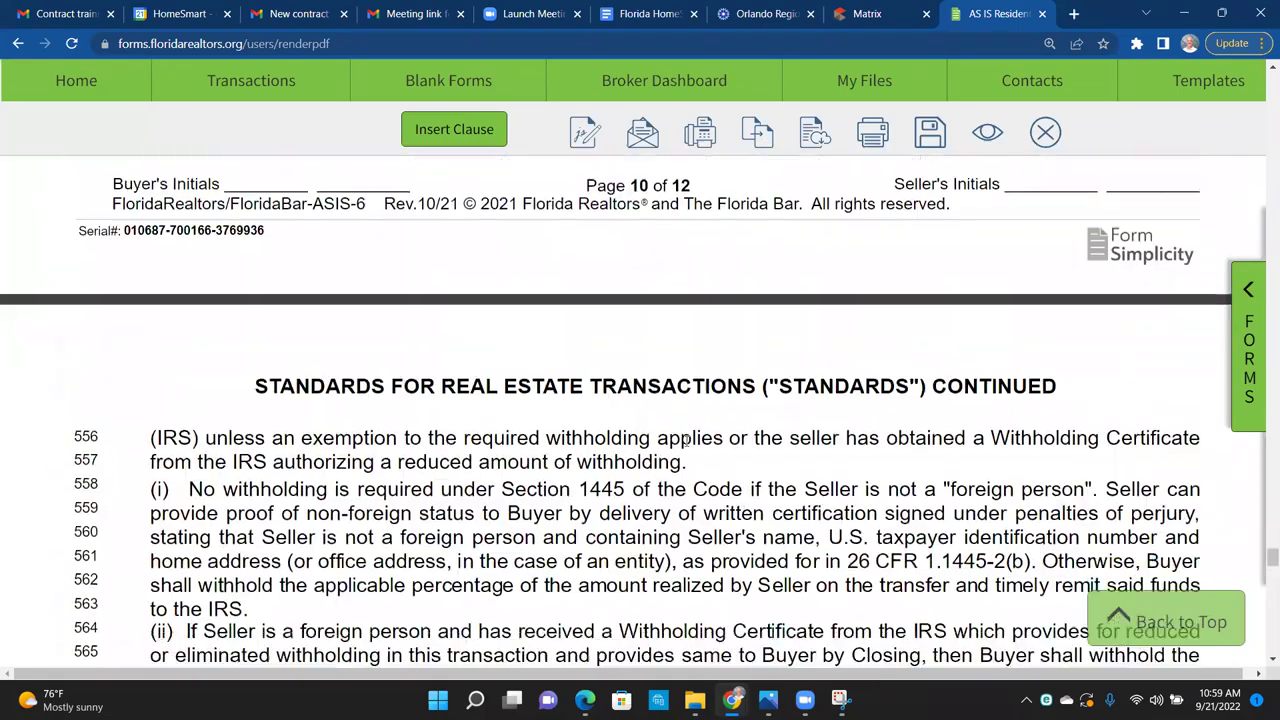
{"action": "scroll", "coordinate": [687, 440], "scroll_direction": "down", "scroll_amount": 5}
{"action": "scroll", "coordinate": [687, 441], "scroll_direction": "down", "scroll_amount": 4}
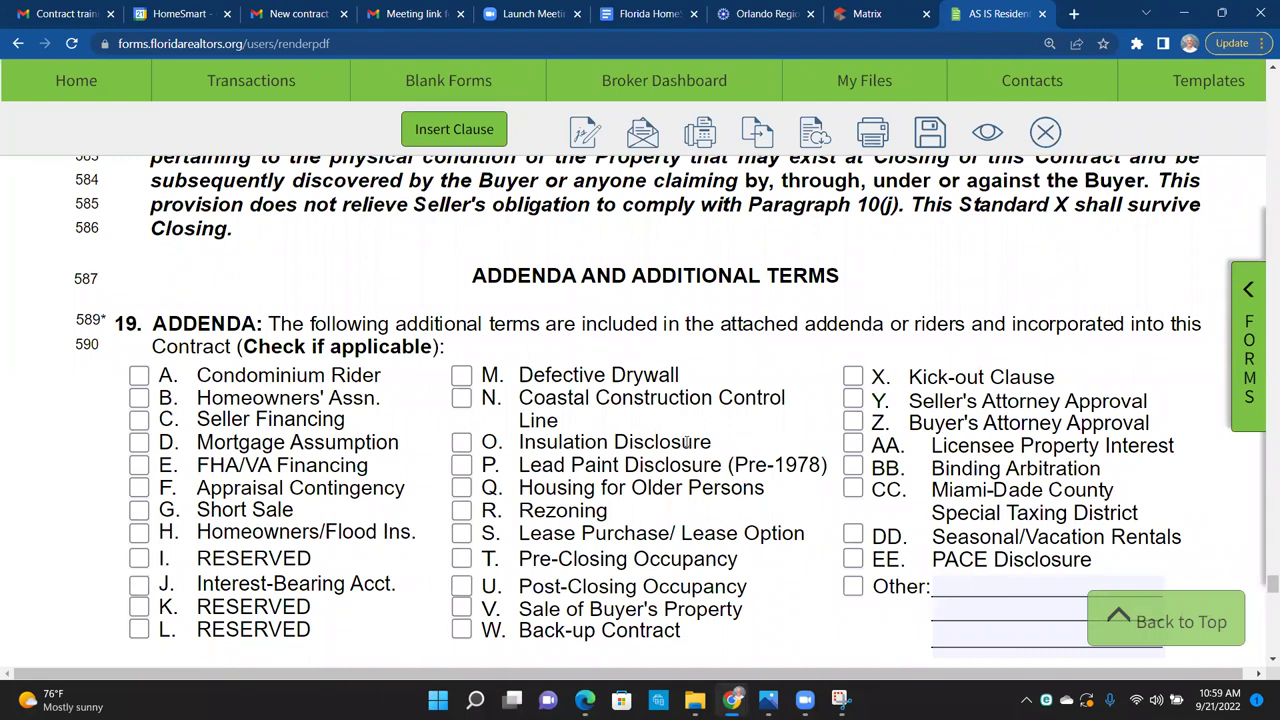
{"action": "left_click", "coordinate": [858, 13]}
{"action": "scroll", "coordinate": [801, 415], "scroll_direction": "up", "scroll_amount": 8}
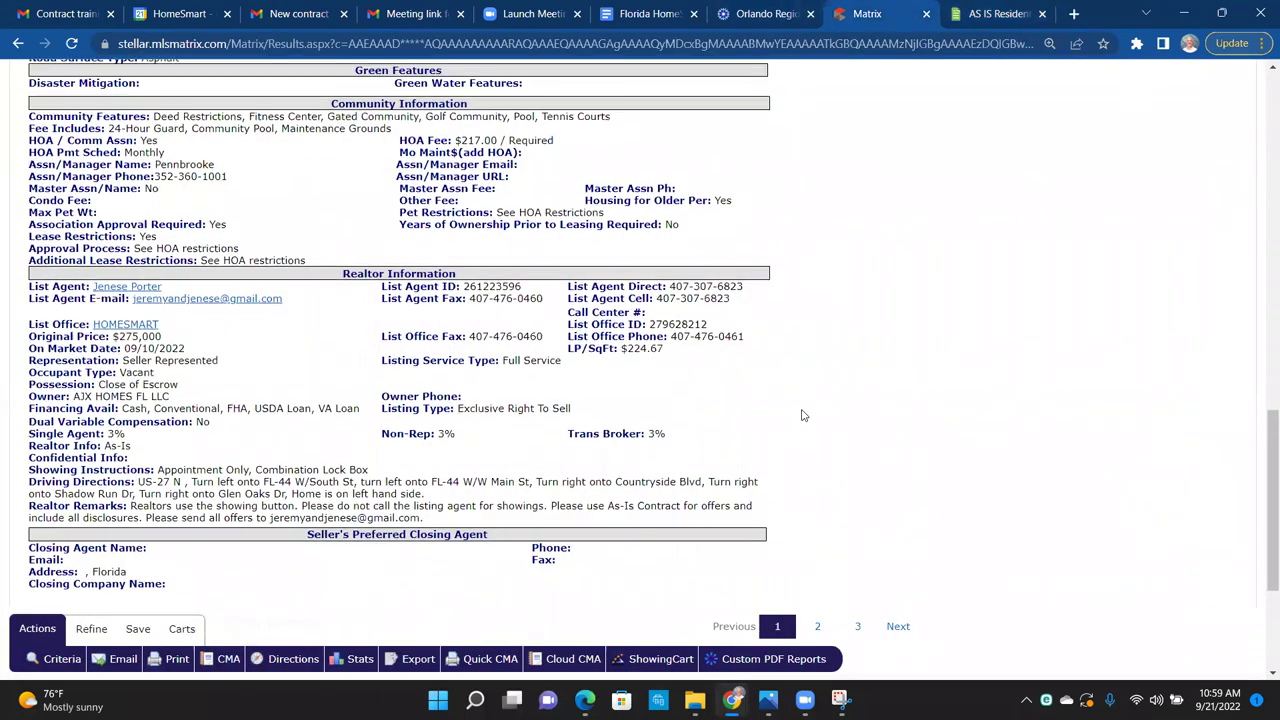
{"action": "scroll", "coordinate": [801, 415], "scroll_direction": "up", "scroll_amount": 5}
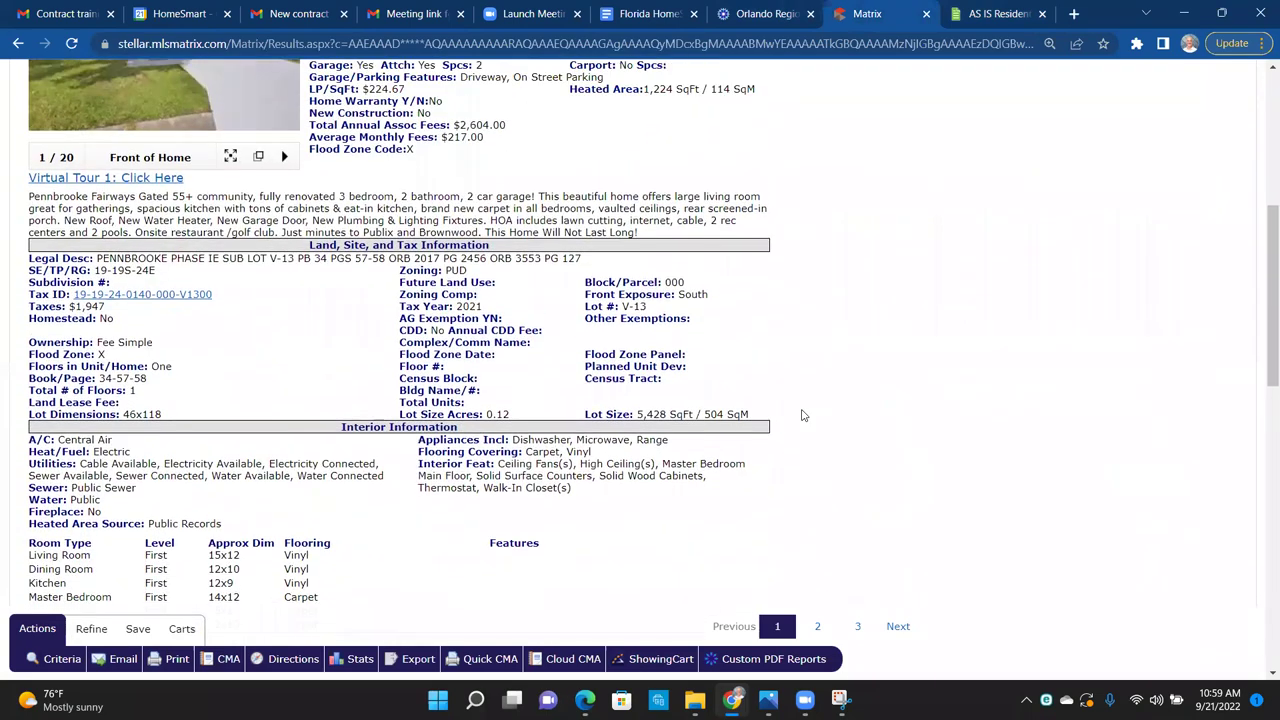
{"action": "left_click_drag", "start_coordinate": [485, 591], "coordinate": [308, 591]}
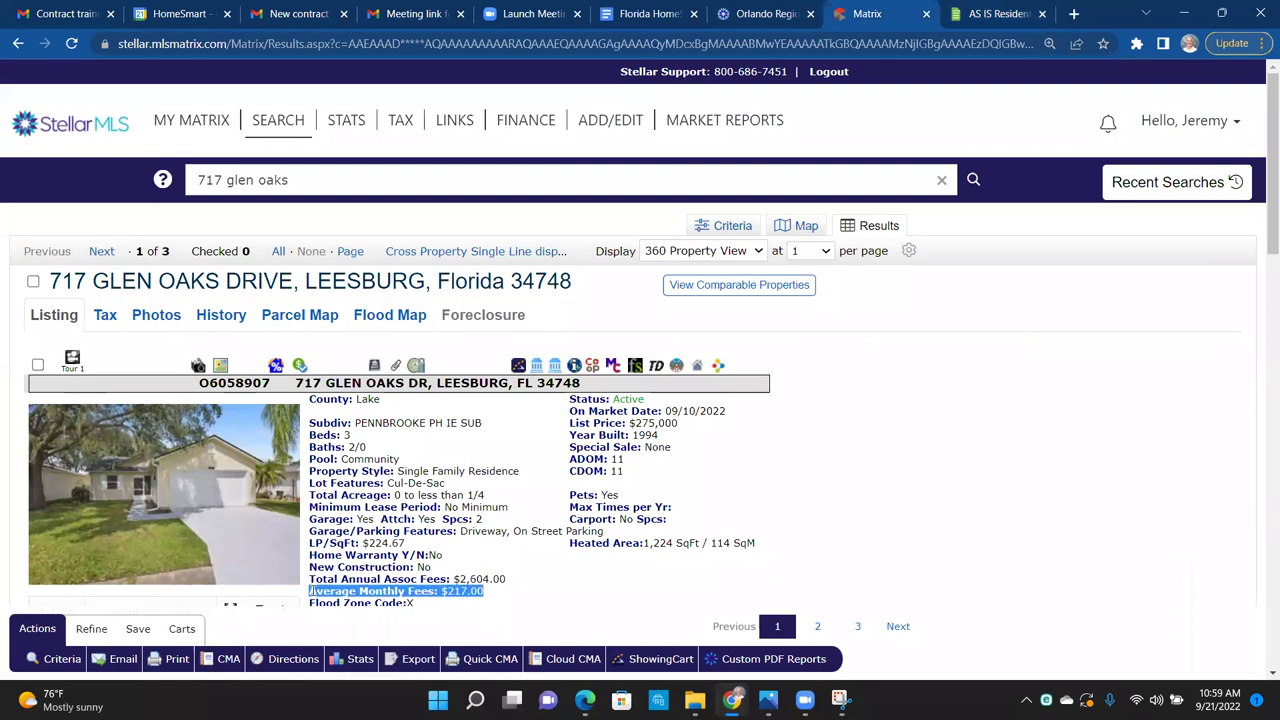
{"action": "left_click", "coordinate": [585, 532]}
Step: Find and highlight the HOA Fee line: a required fee with a monthly payment schedule
{"action": "scroll", "coordinate": [585, 532], "scroll_direction": "down", "scroll_amount": 1}
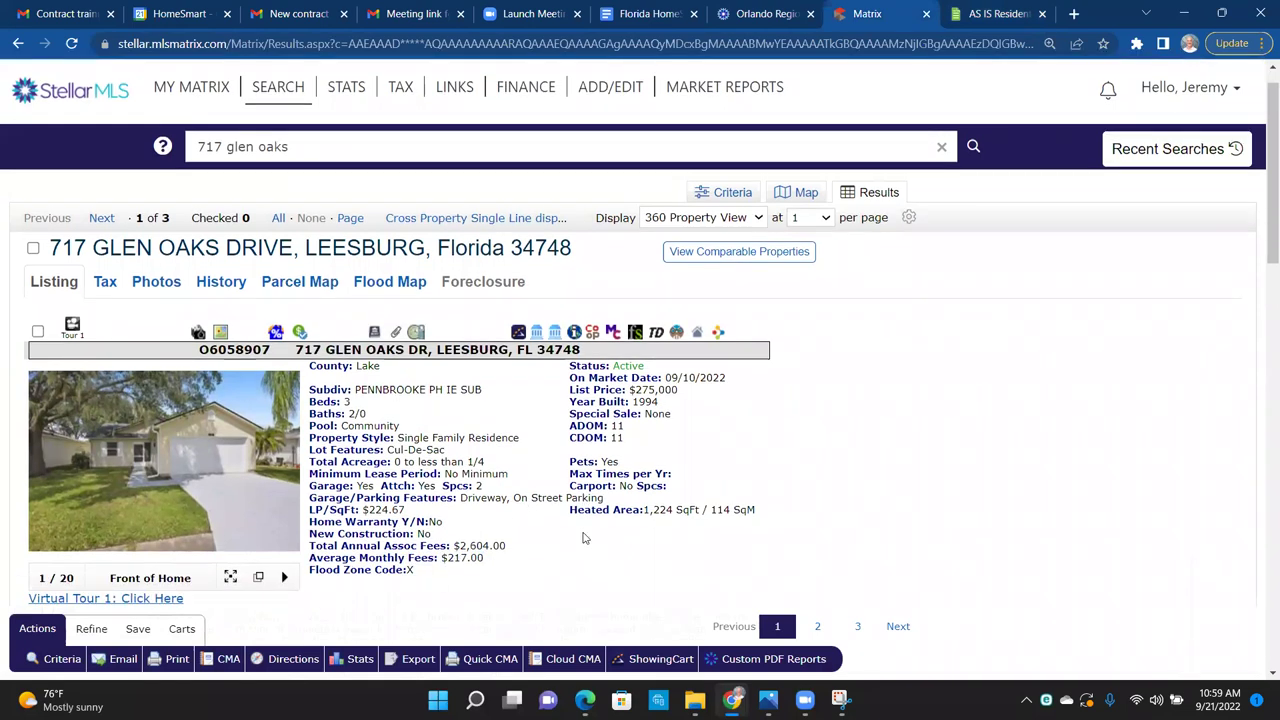
{"action": "scroll", "coordinate": [585, 532], "scroll_direction": "down", "scroll_amount": 5}
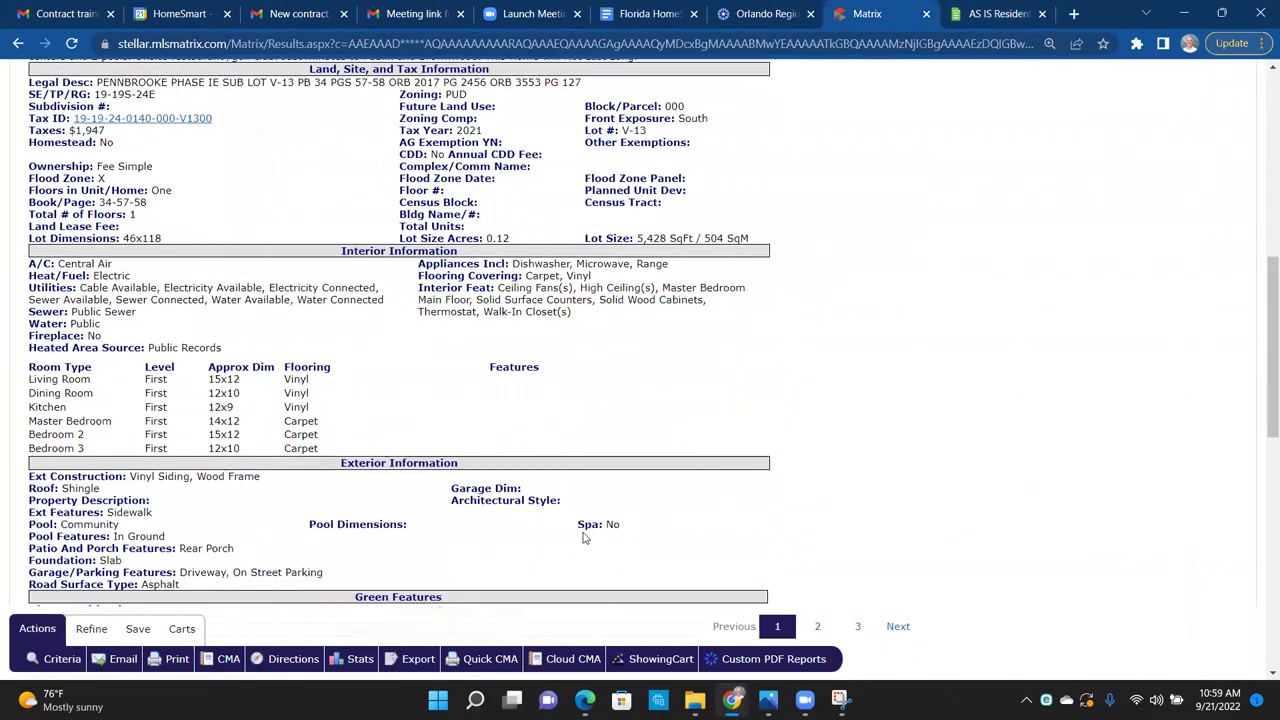
{"action": "scroll", "coordinate": [585, 538], "scroll_direction": "up", "scroll_amount": 1}
{"action": "scroll", "coordinate": [585, 538], "scroll_direction": "down", "scroll_amount": 2}
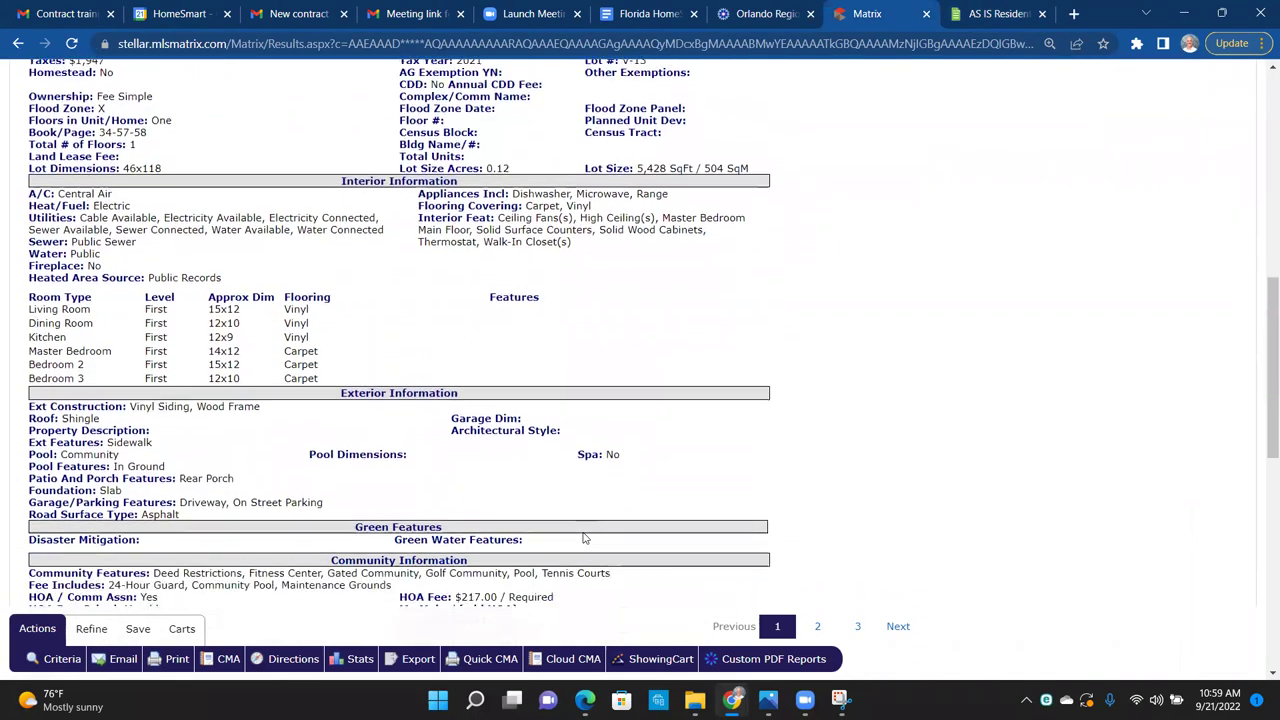
{"action": "scroll", "coordinate": [585, 538], "scroll_direction": "down", "scroll_amount": 1}
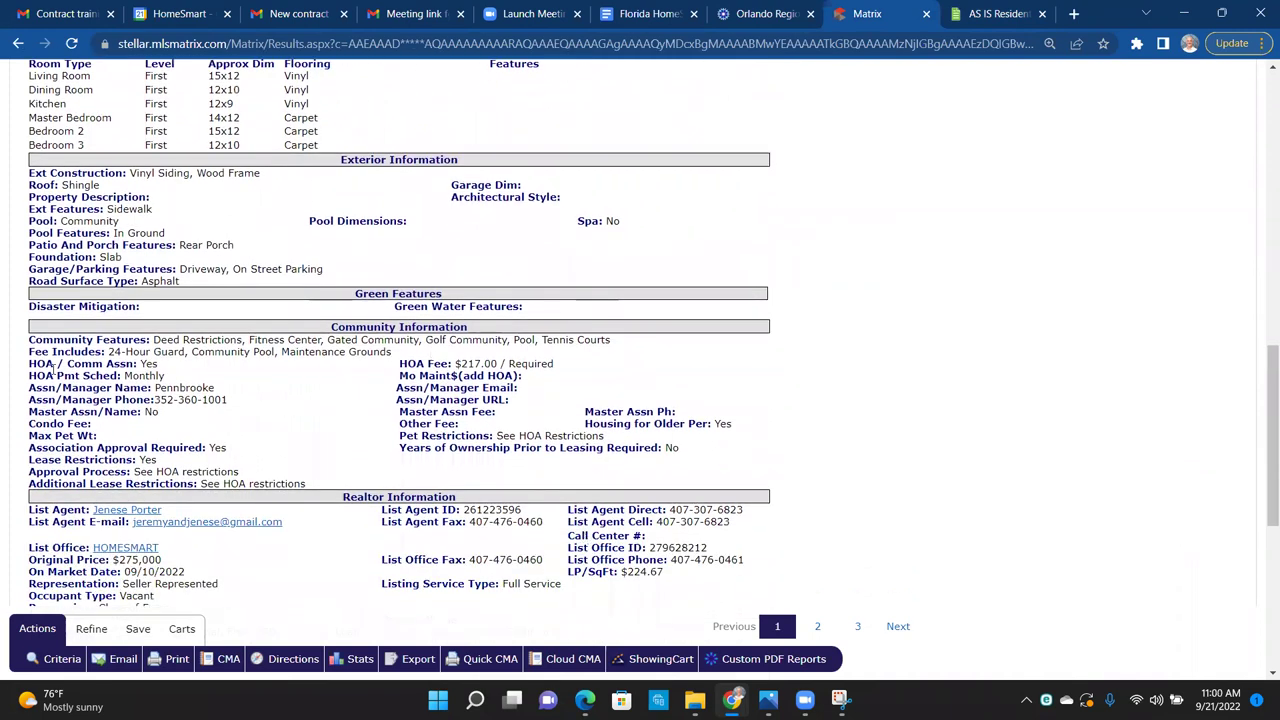
{"action": "left_click_drag", "start_coordinate": [172, 378], "coordinate": [130, 366]}
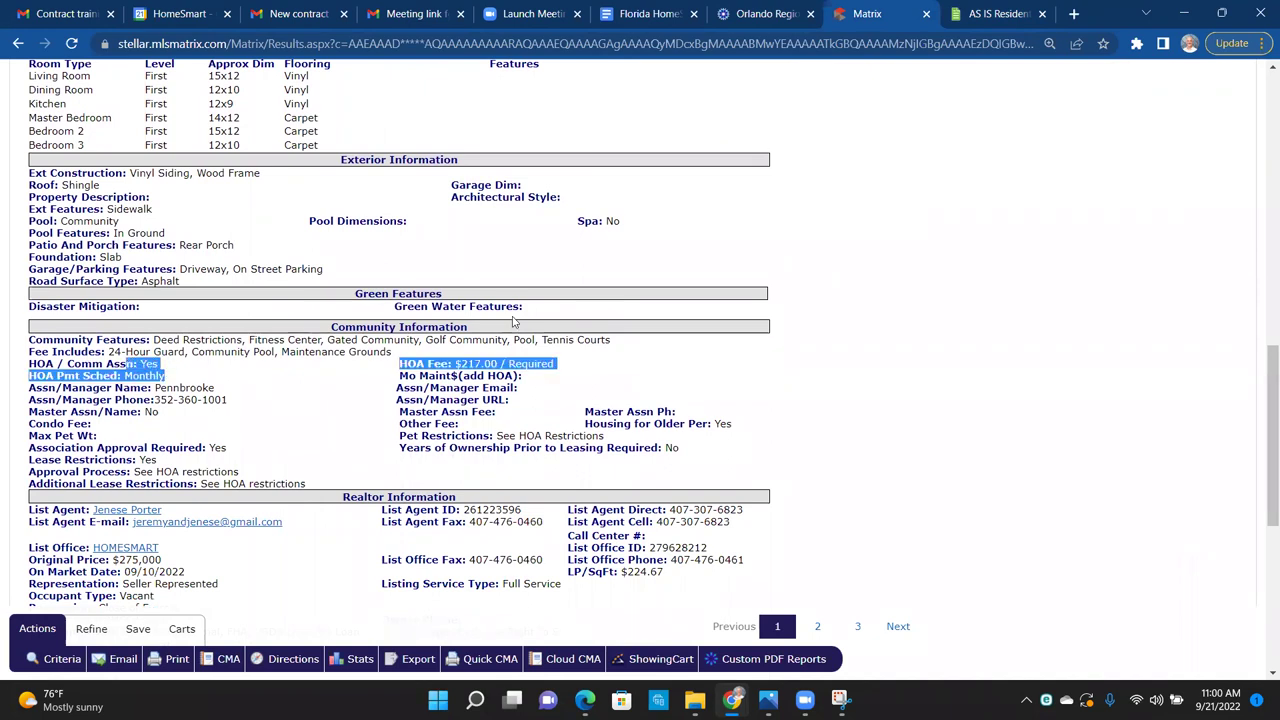
Step: Tick addendum B, Homeowners' Assn., in paragraph 19 Addenda of the AS IS contract
{"action": "left_click", "coordinate": [977, 10]}
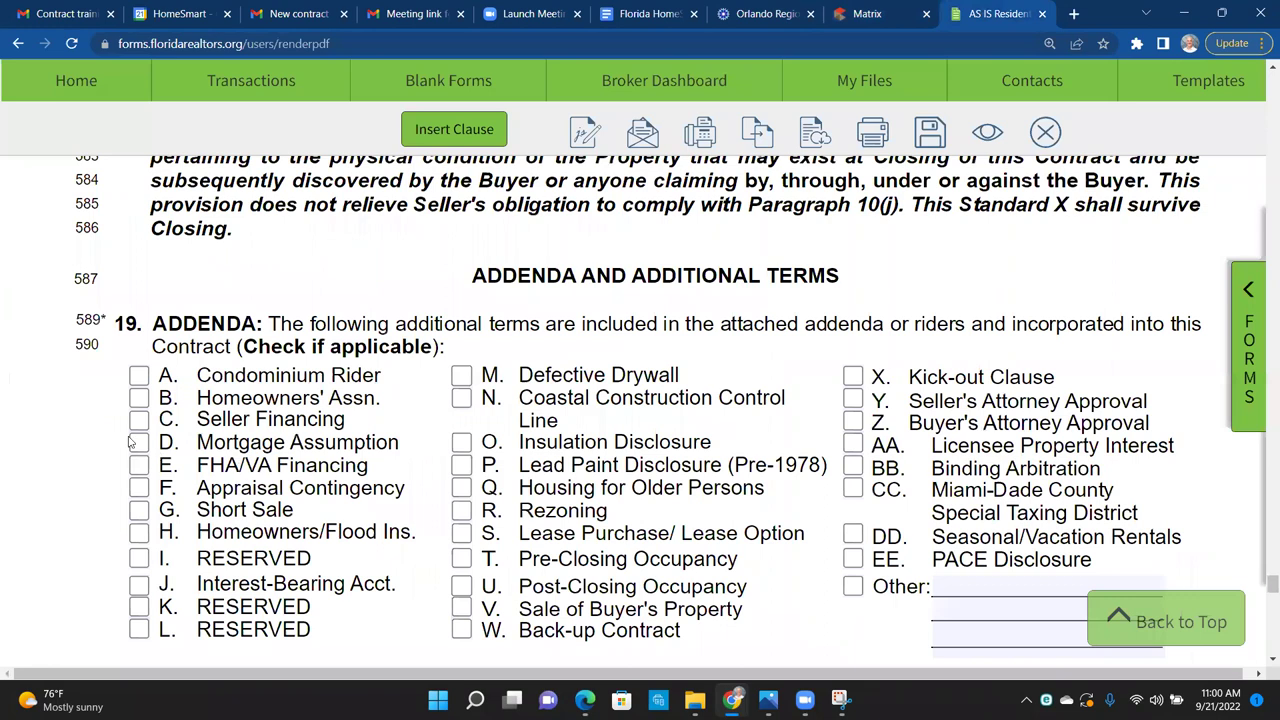
{"action": "left_click", "coordinate": [139, 398]}
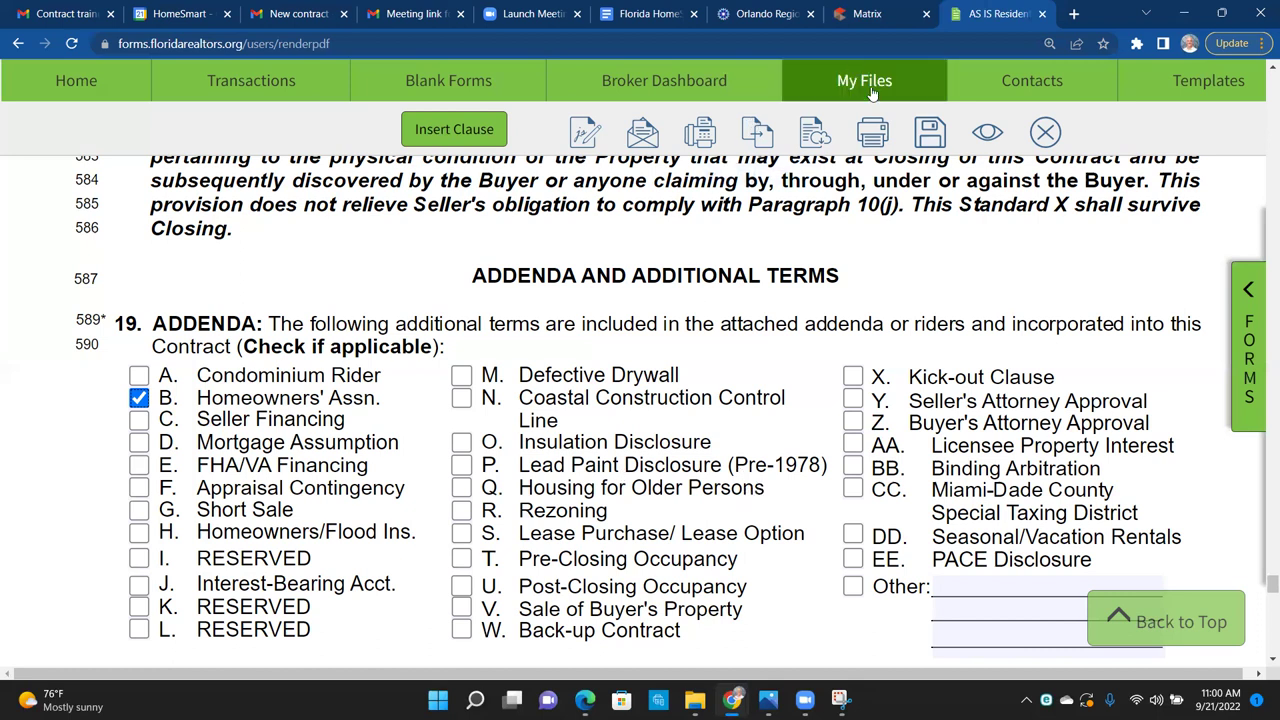
{"action": "left_click", "coordinate": [838, 13]}
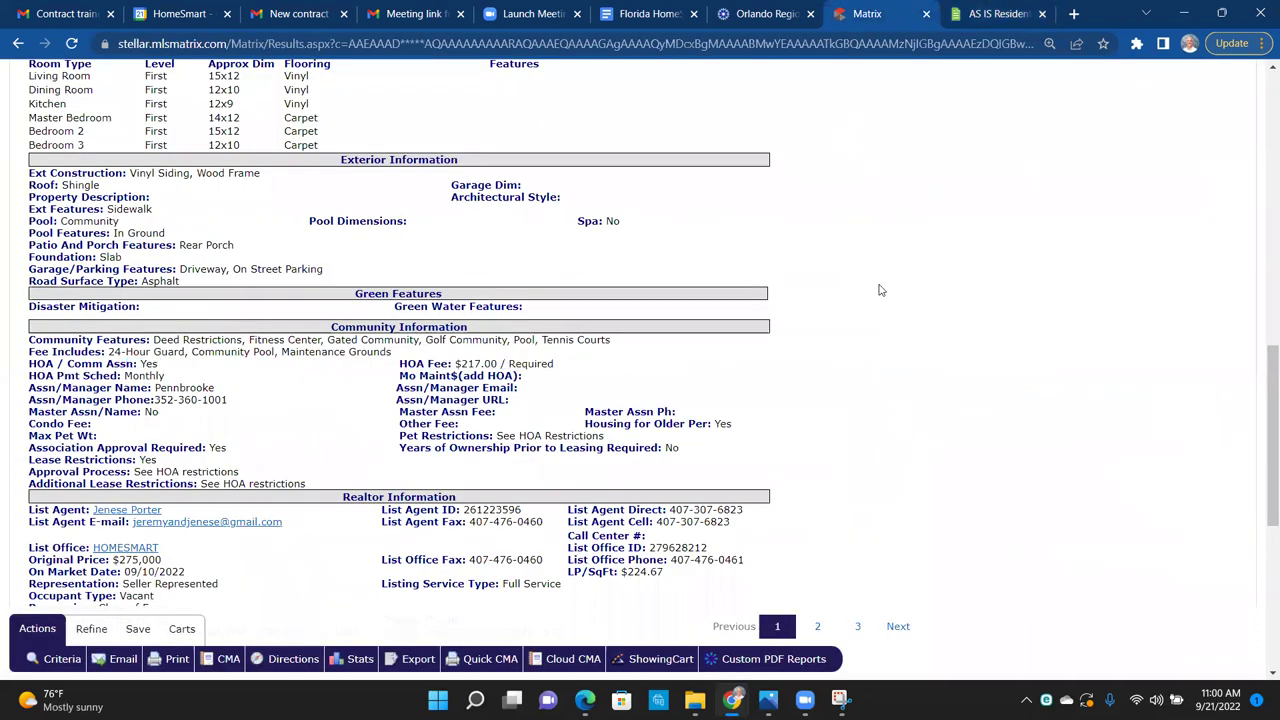
{"action": "scroll", "coordinate": [878, 288], "scroll_direction": "up", "scroll_amount": 1}
{"action": "scroll", "coordinate": [879, 290], "scroll_direction": "up", "scroll_amount": 10}
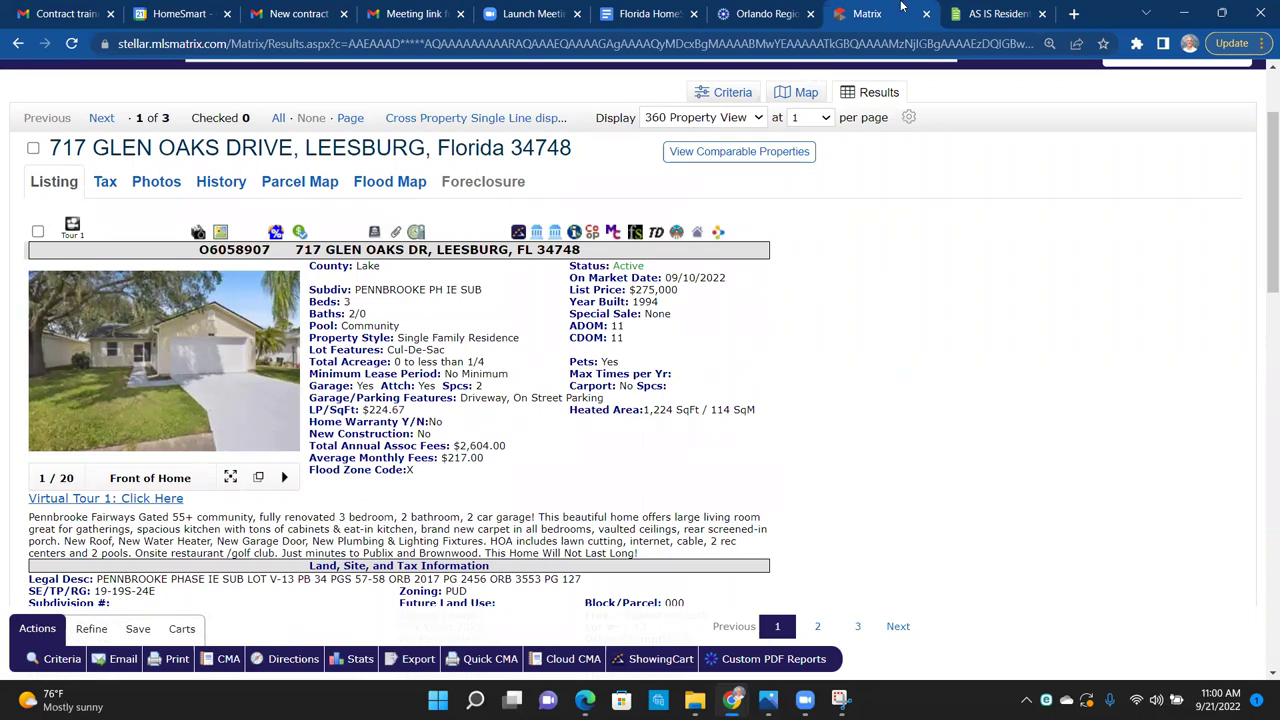
Step: Tick addendum Q, Housing for Older Persons, in paragraph 19, then return to the MLS listing
{"action": "left_click", "coordinate": [987, 18]}
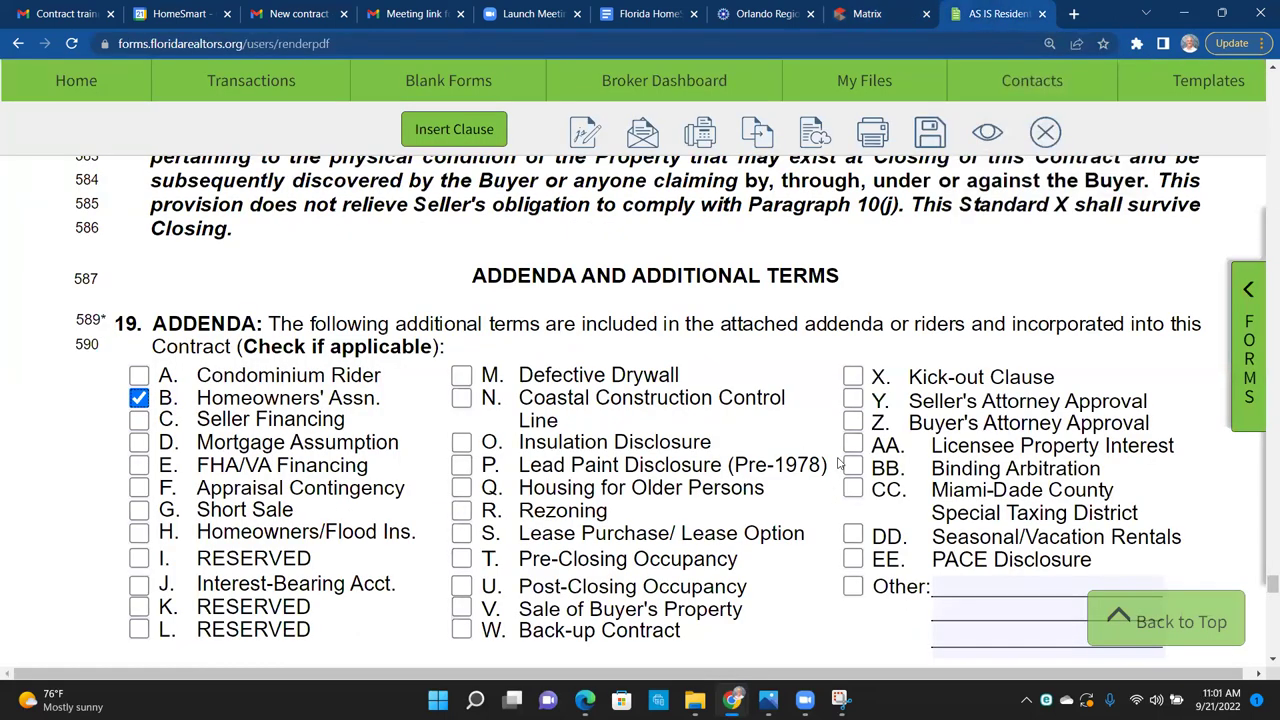
{"action": "left_click_drag", "start_coordinate": [829, 466], "coordinate": [507, 458]}
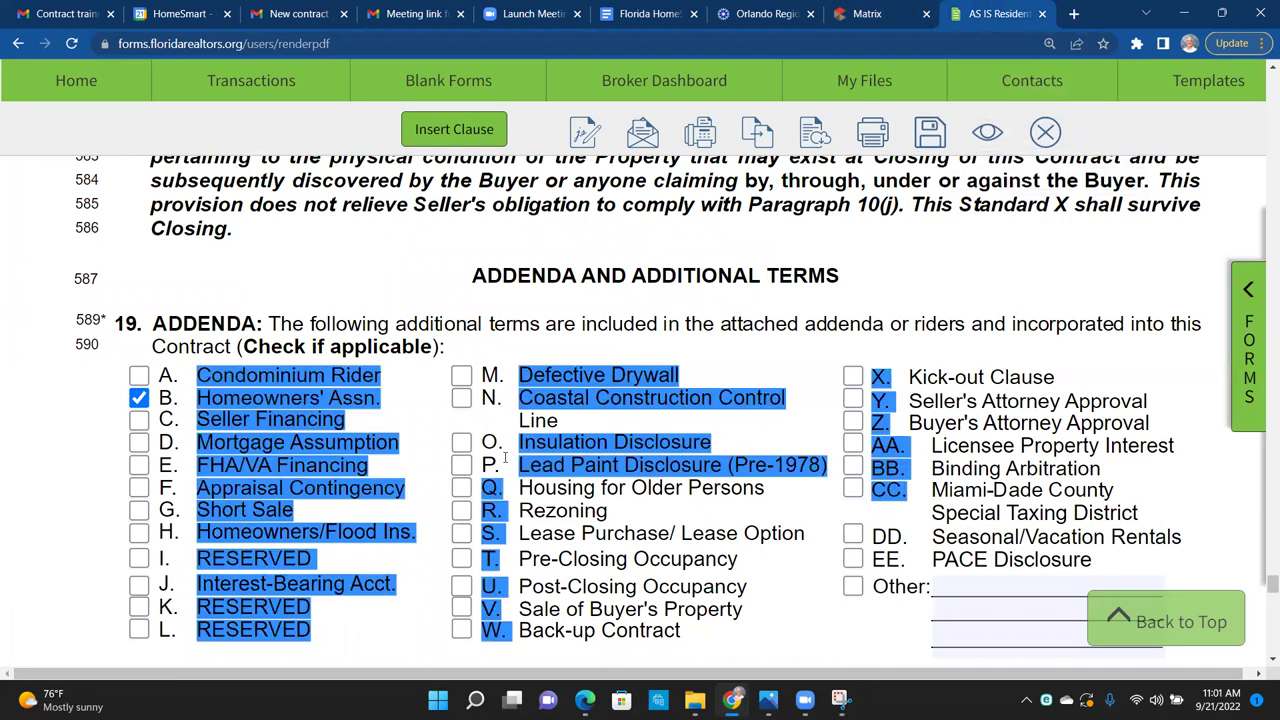
{"action": "left_click", "coordinate": [670, 477]}
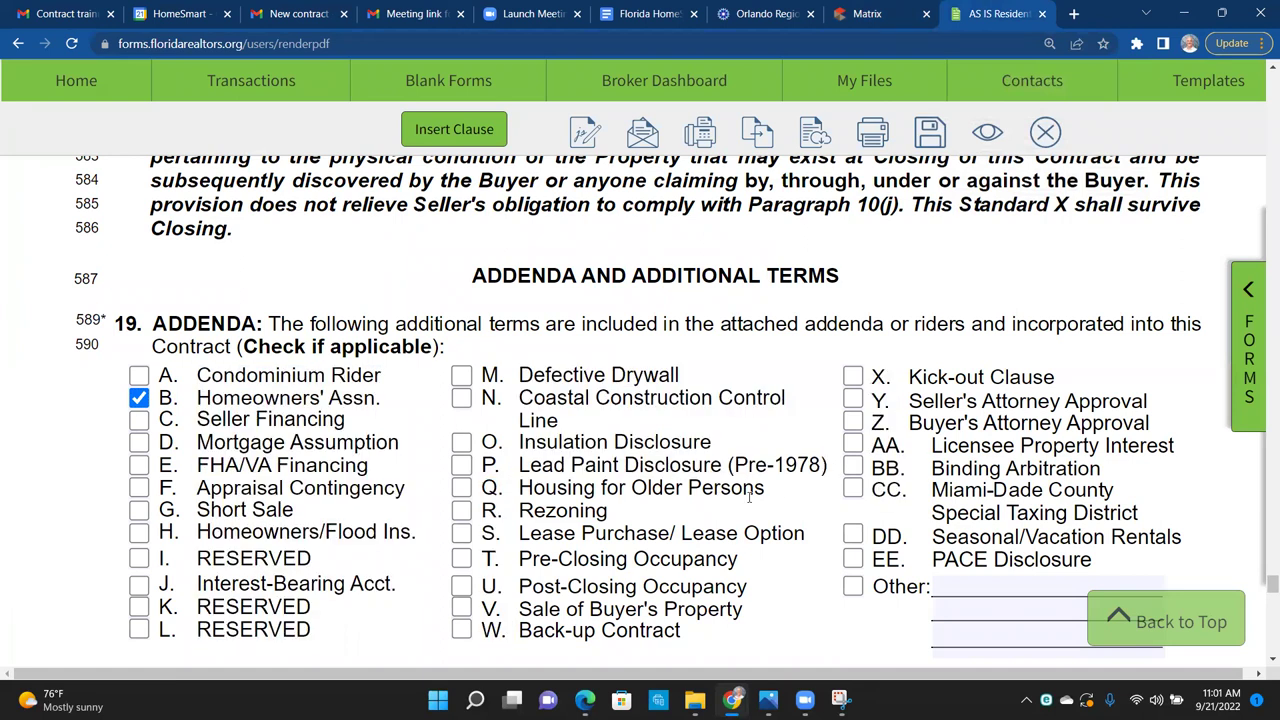
{"action": "left_click", "coordinate": [461, 488]}
{"action": "left_click", "coordinate": [890, 14]}
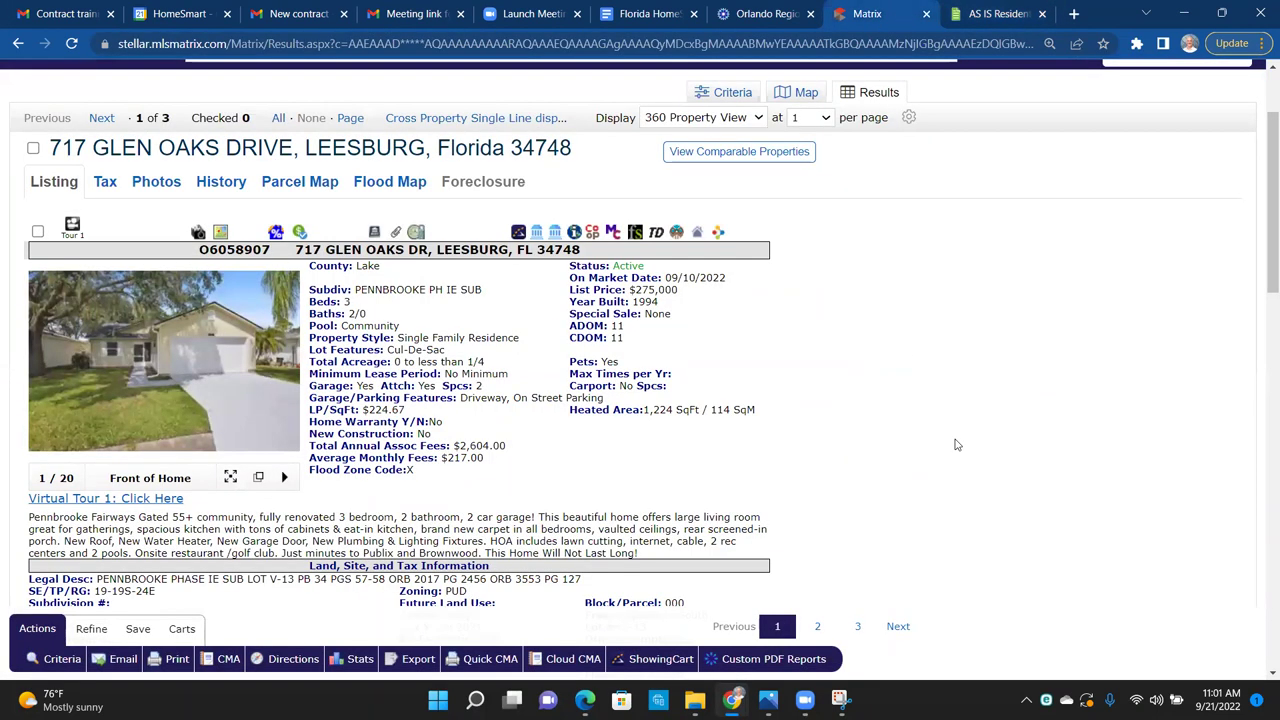
{"action": "scroll", "coordinate": [955, 445], "scroll_direction": "down", "scroll_amount": 1}
{"action": "scroll", "coordinate": [955, 445], "scroll_direction": "down", "scroll_amount": 2}
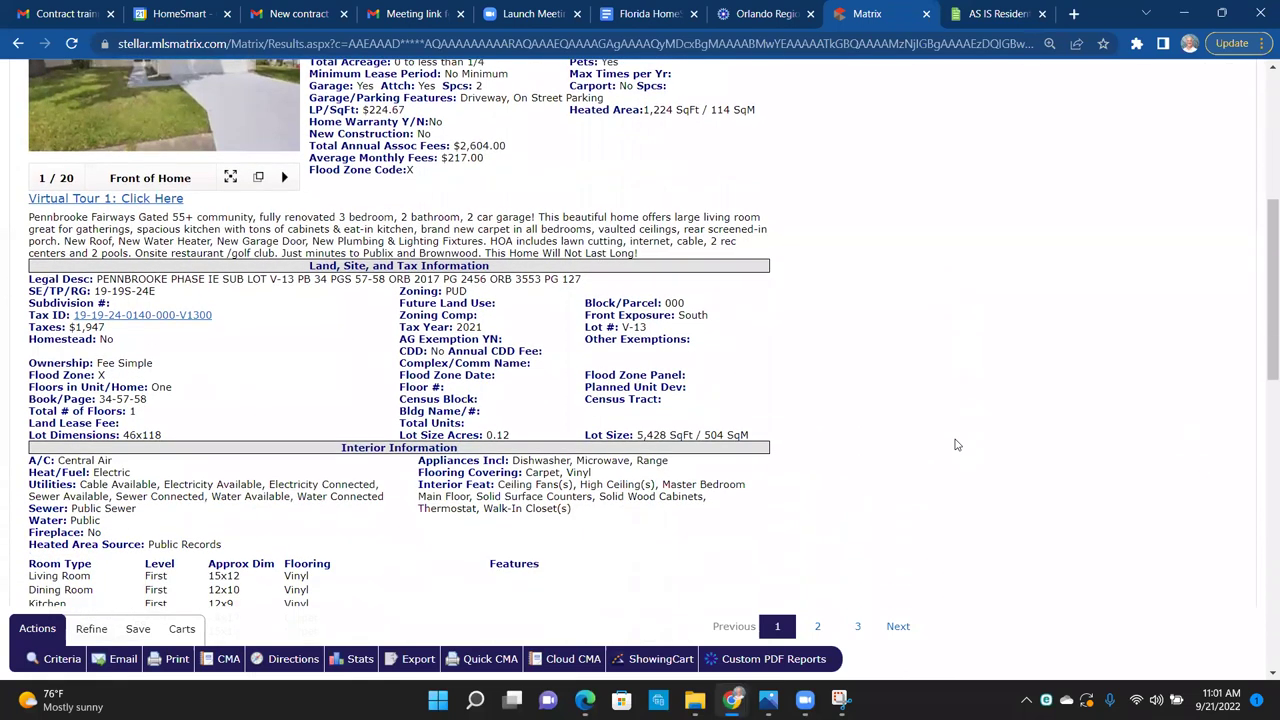
{"action": "key", "text": "ctrl+f"}
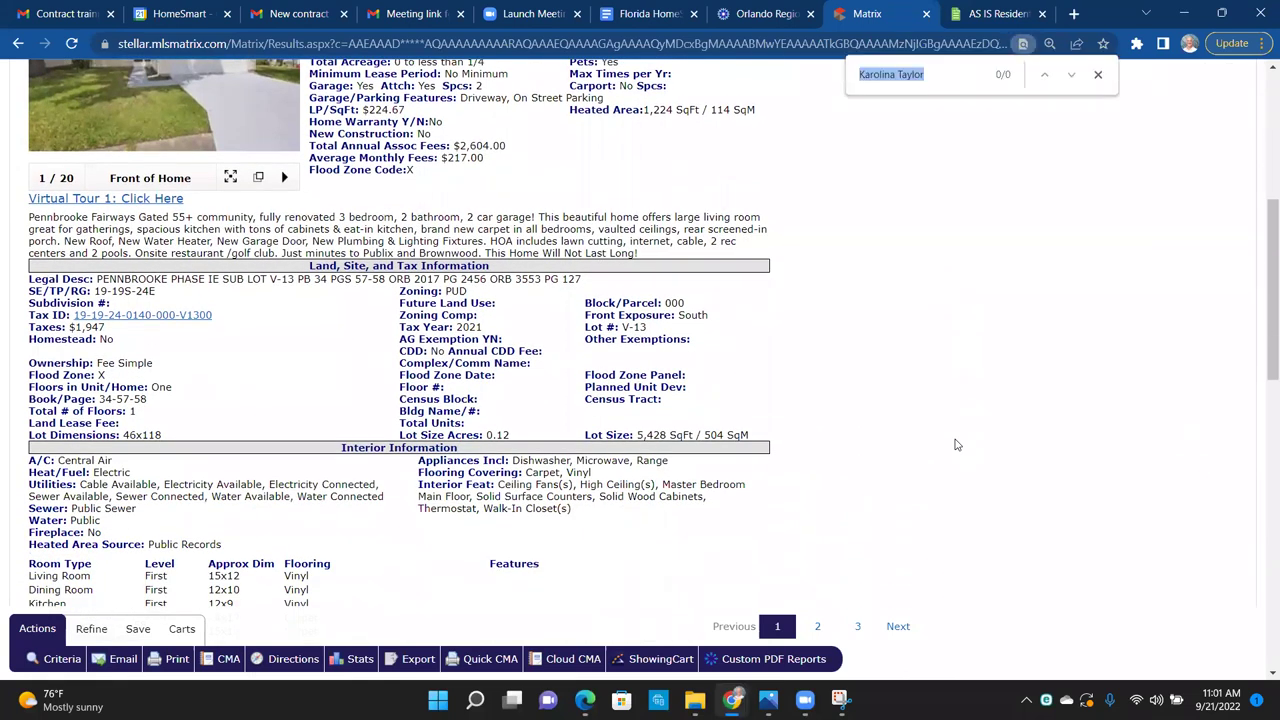
{"action": "type", "text": "55"}
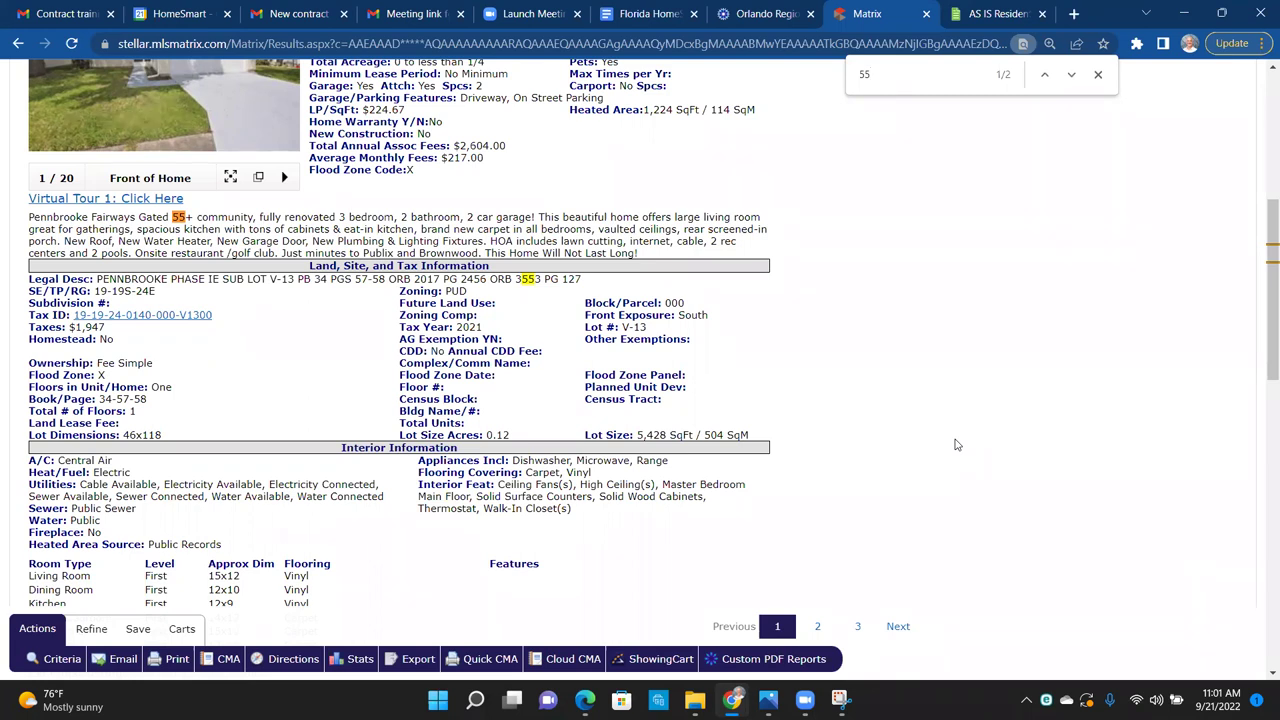
{"action": "key", "text": "Return"}
{"action": "key", "text": "Return"}
{"action": "key", "text": "Return"}
{"action": "key", "text": "Return"}
{"action": "key", "text": "BackSpace"}
{"action": "key", "text": "BackSpace"}
{"action": "type", "text": "older"}
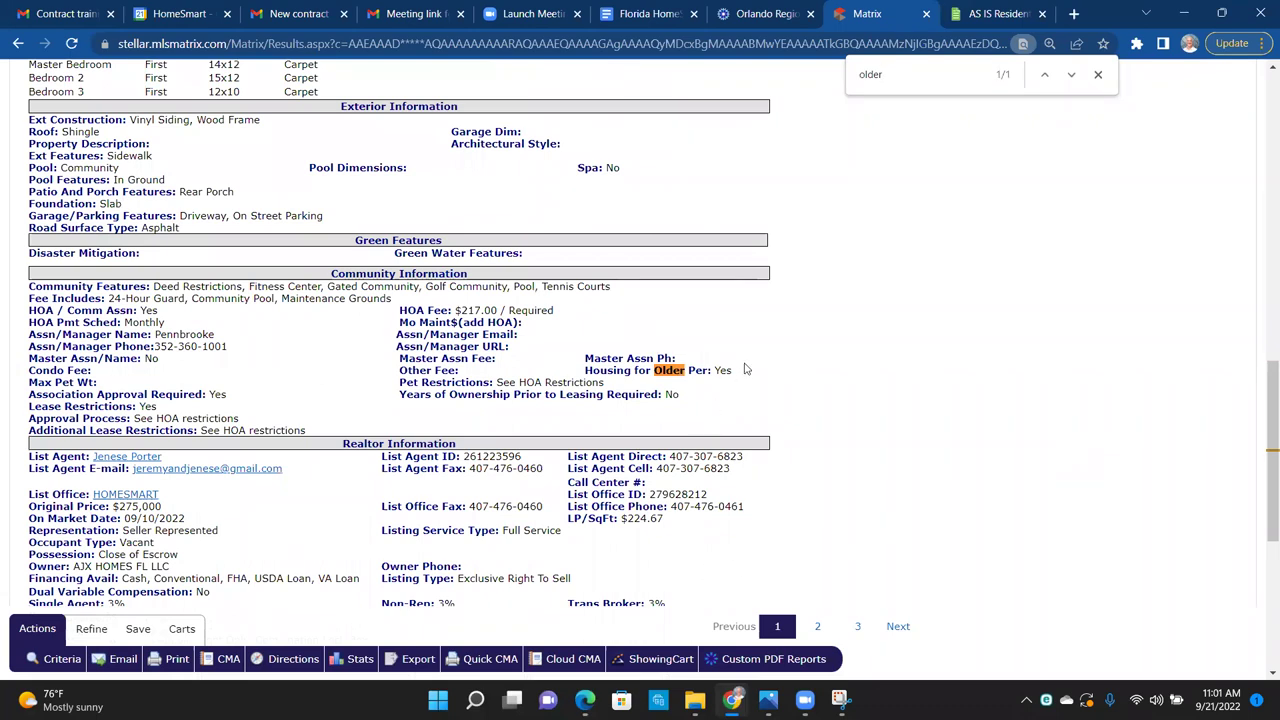
Step: Highlight Housing for Older Persons: Yes in the listing's Community Information section
{"action": "left_click_drag", "start_coordinate": [734, 371], "coordinate": [710, 376]}
{"action": "left_click", "coordinate": [815, 350]}
{"action": "scroll", "coordinate": [815, 350], "scroll_direction": "up", "scroll_amount": 1}
{"action": "scroll", "coordinate": [815, 350], "scroll_direction": "up", "scroll_amount": 5}
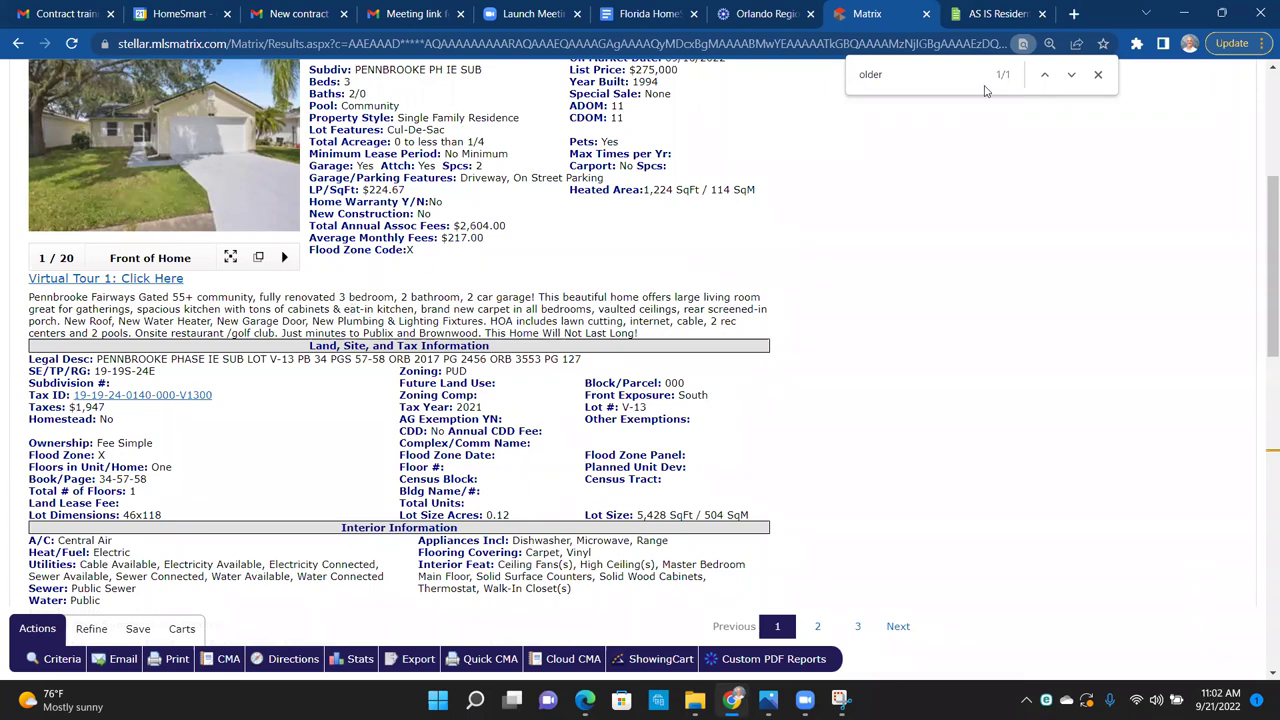
{"action": "left_click_drag", "start_coordinate": [946, 77], "coordinate": [849, 87]}
{"action": "left_click", "coordinate": [932, 296]}
{"action": "scroll", "coordinate": [932, 296], "scroll_direction": "down", "scroll_amount": 1}
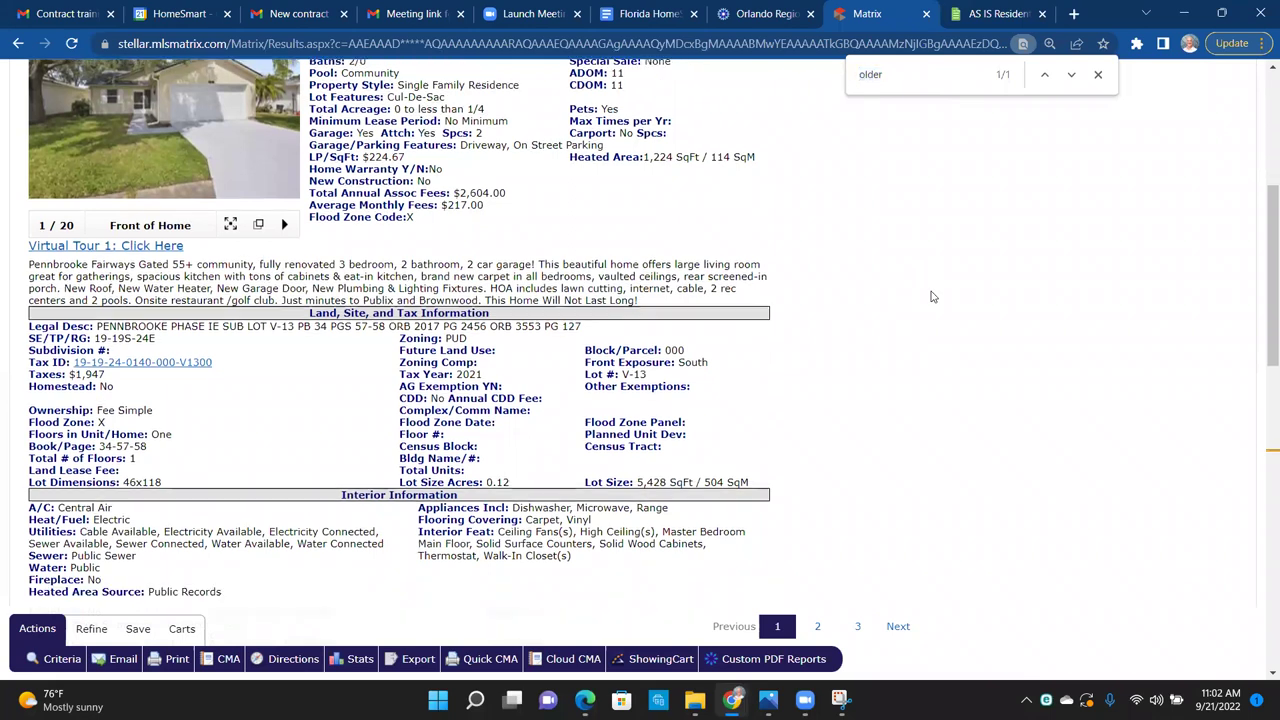
{"action": "scroll", "coordinate": [932, 296], "scroll_direction": "down", "scroll_amount": 4}
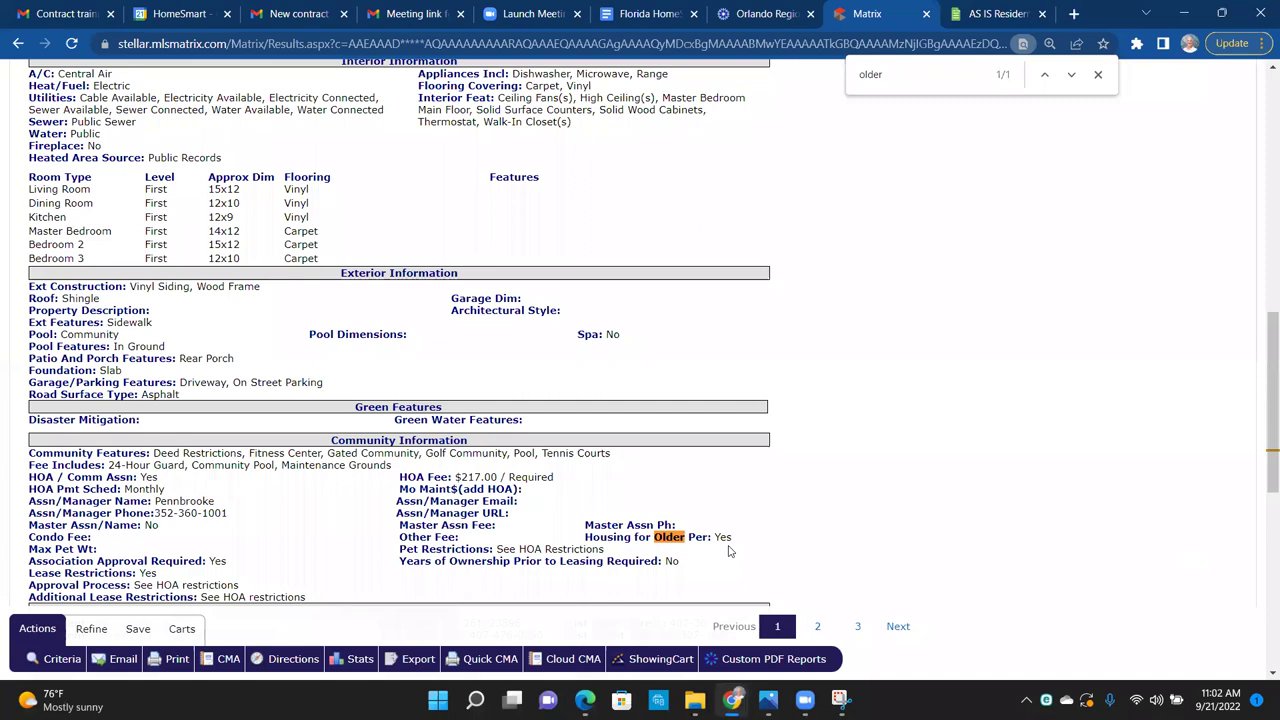
Step: Return to the AS IS contract's paragraph 19, where addenda B and Q are ticked
{"action": "left_click", "coordinate": [995, 14]}
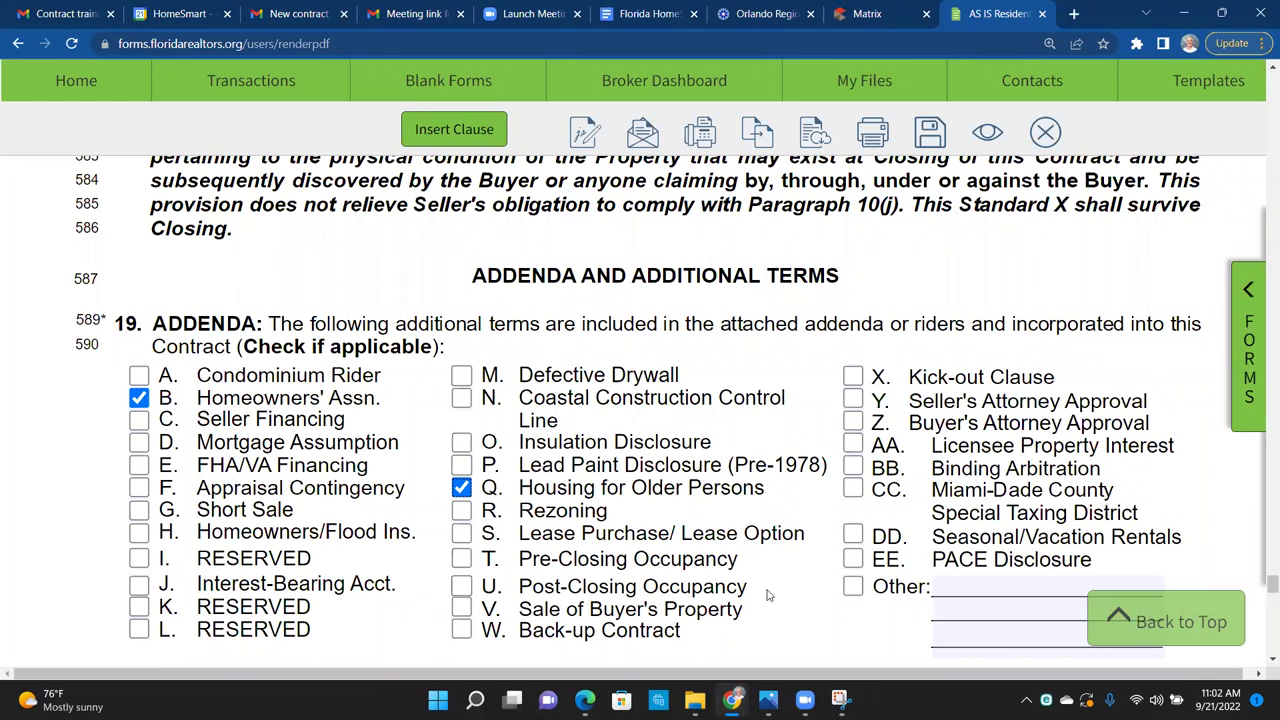
{"action": "left_click_drag", "start_coordinate": [766, 595], "coordinate": [493, 585]}
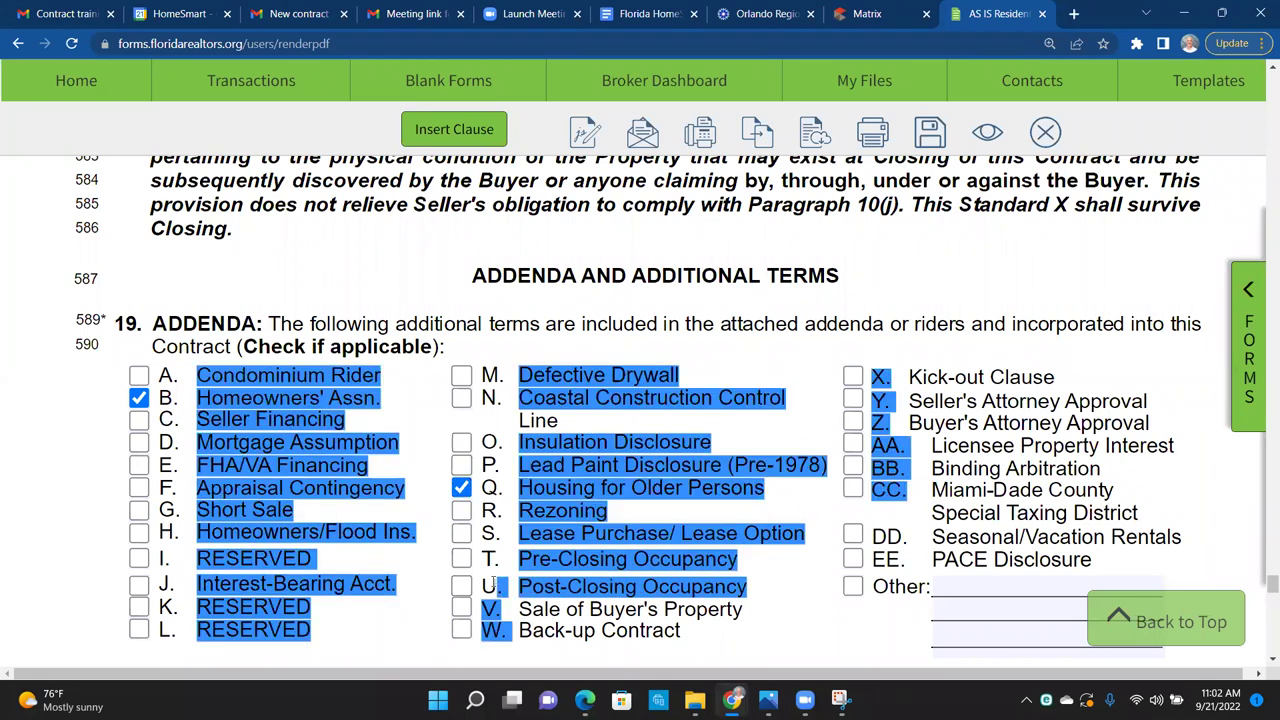
{"action": "left_click", "coordinate": [762, 620]}
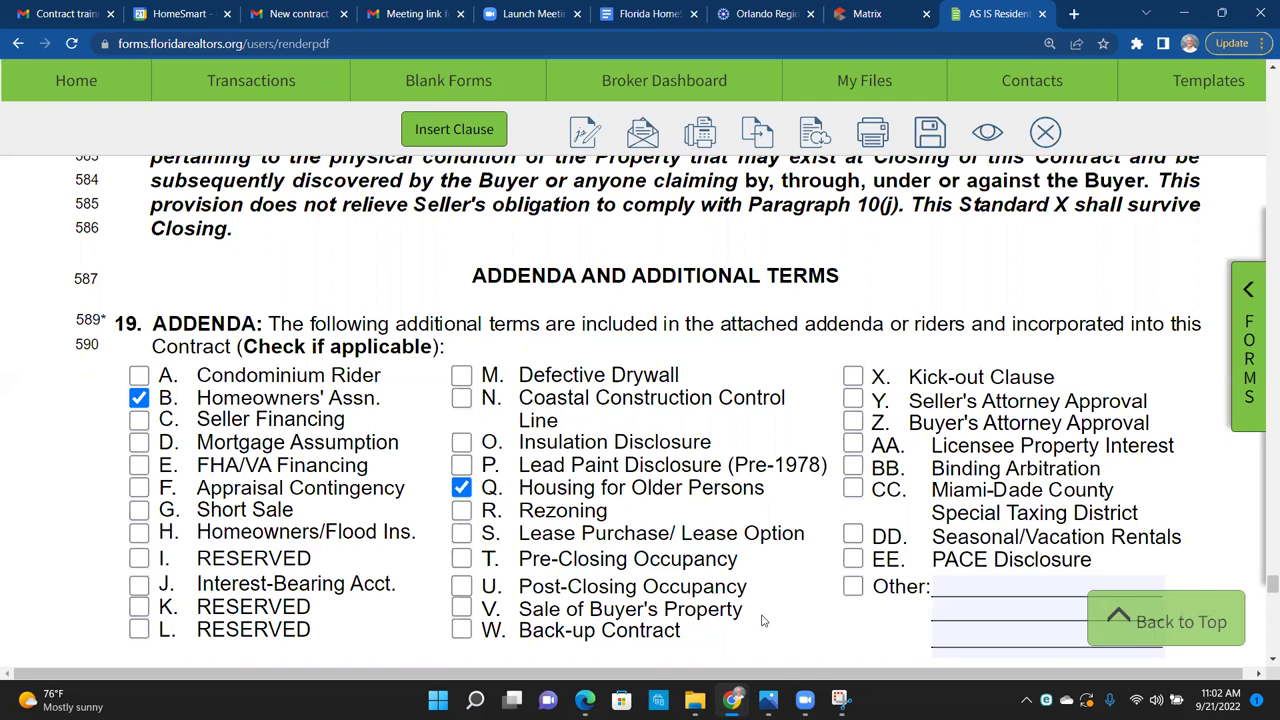
Step: Tick addendum AA, Licensee Property Interest, in paragraph 19 Addenda
{"action": "scroll", "coordinate": [762, 621], "scroll_direction": "down", "scroll_amount": 1}
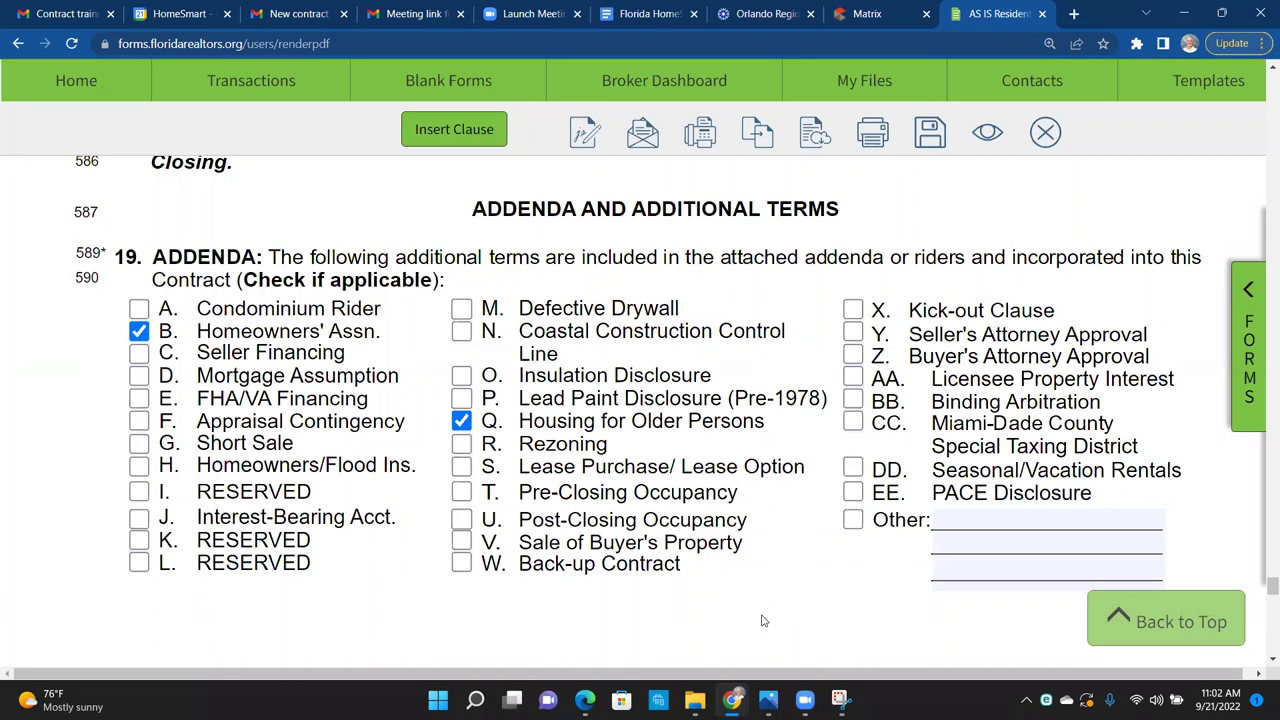
{"action": "left_click", "coordinate": [854, 378]}
{"action": "scroll", "coordinate": [672, 415], "scroll_direction": "down", "scroll_amount": 1}
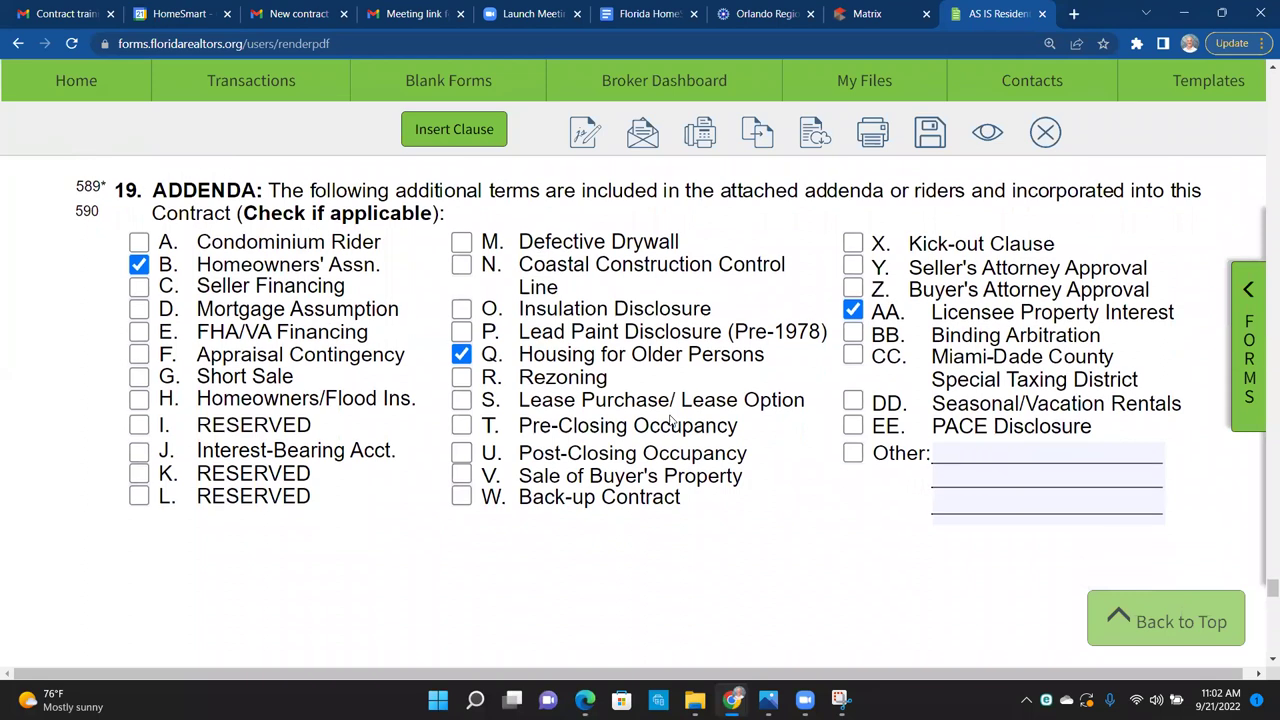
{"action": "scroll", "coordinate": [672, 418], "scroll_direction": "down", "scroll_amount": 1}
{"action": "scroll", "coordinate": [671, 412], "scroll_direction": "up", "scroll_amount": 1}
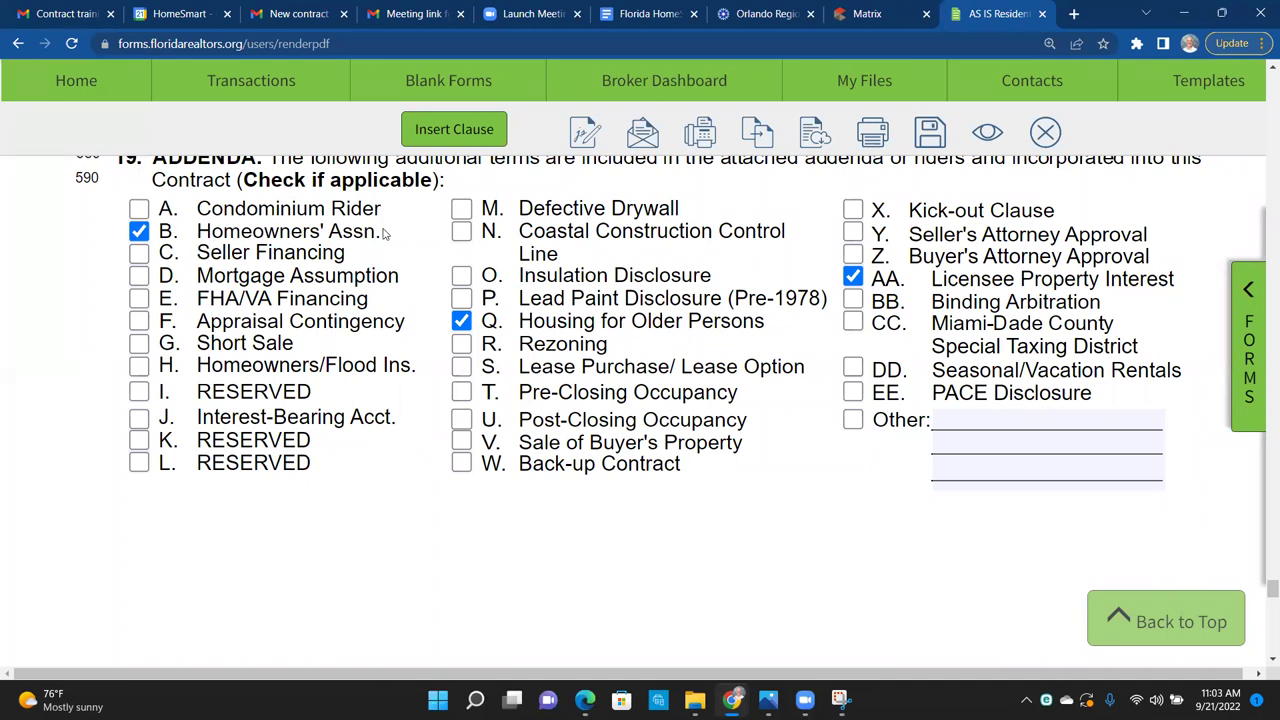
Step: Review the checked addenda: B Homeowners' Assn., Q Housing for Older Persons, and AA
{"action": "left_click_drag", "start_coordinate": [383, 233], "coordinate": [202, 229]}
{"action": "double_click", "coordinate": [166, 231]}
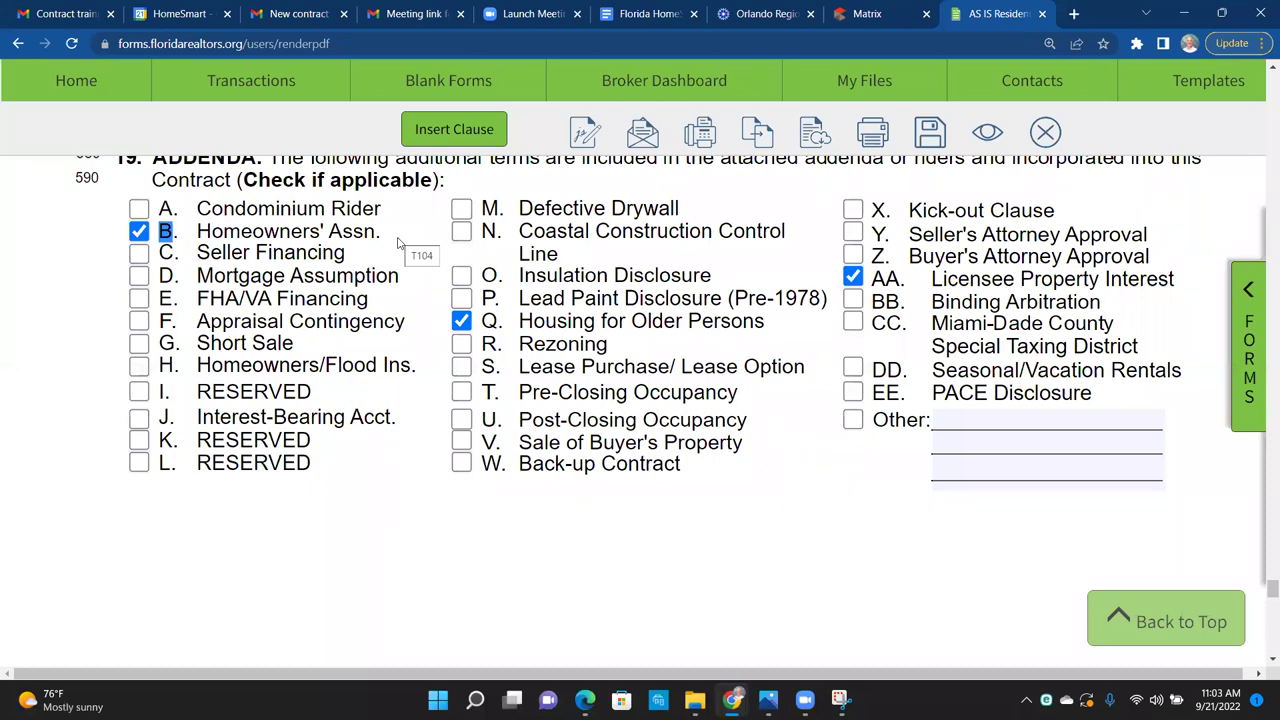
{"action": "left_click_drag", "start_coordinate": [770, 322], "coordinate": [507, 326]}
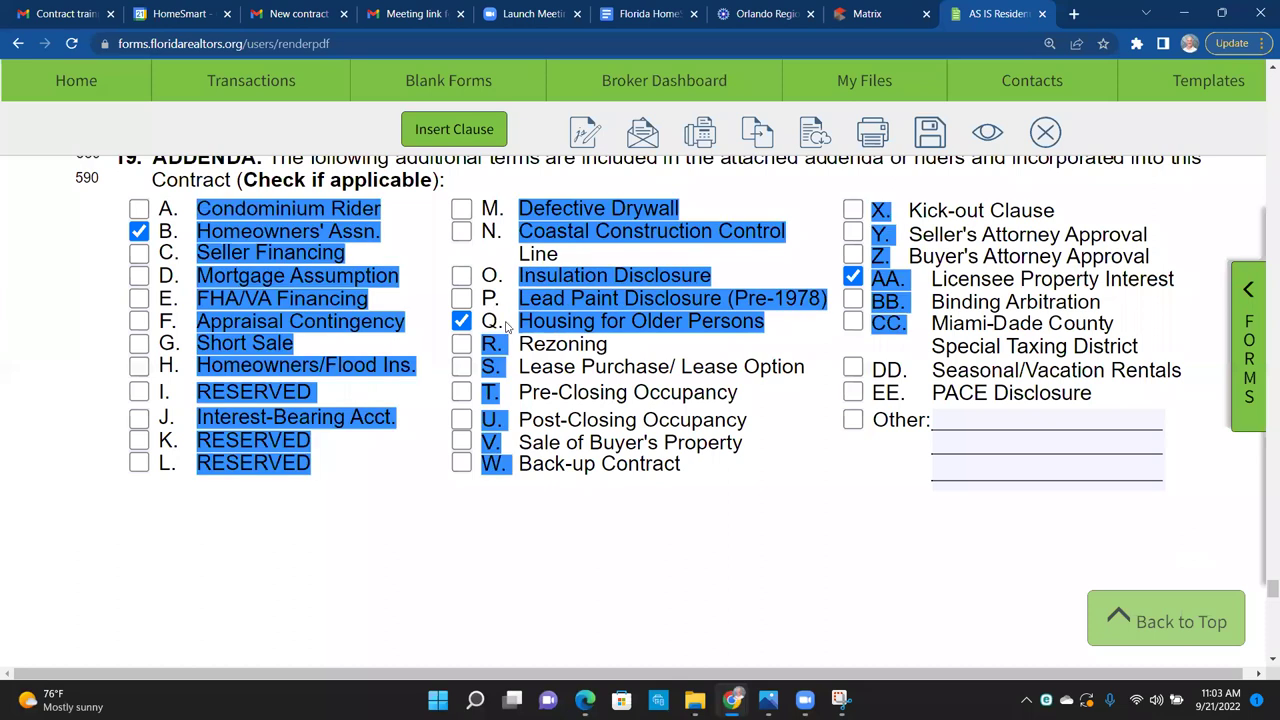
{"action": "left_click", "coordinate": [507, 326]}
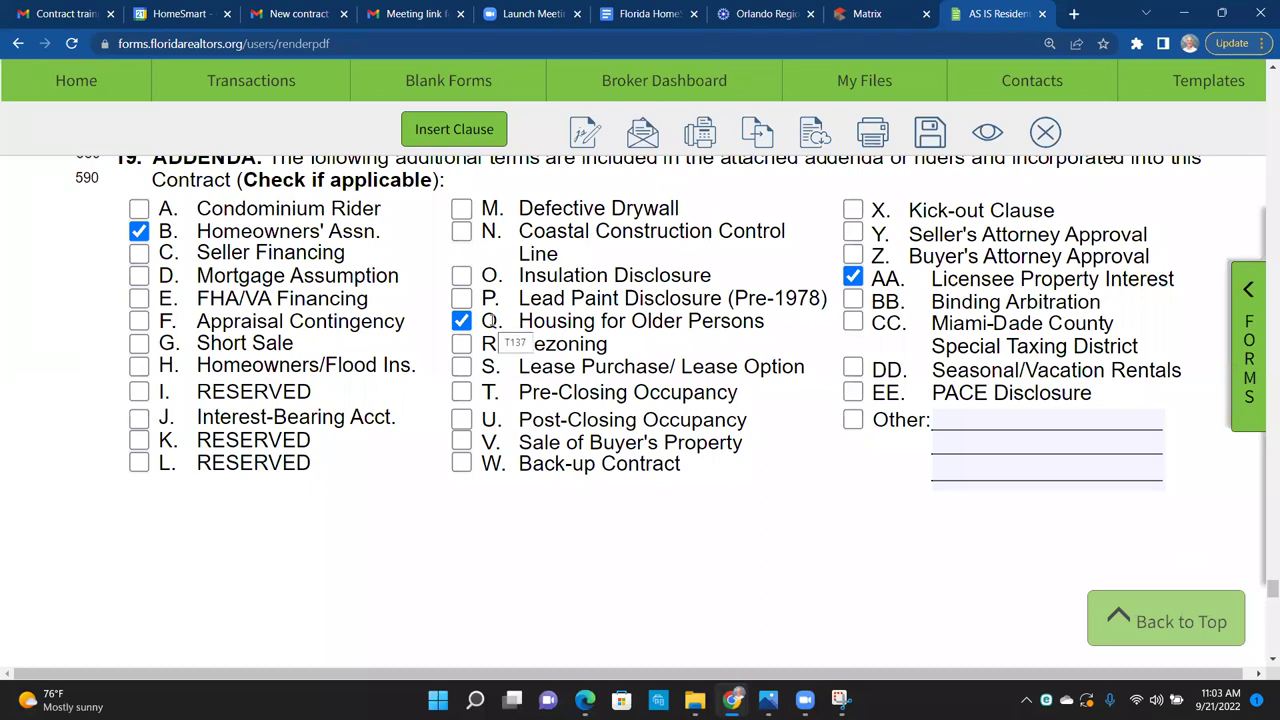
{"action": "left_click_drag", "start_coordinate": [906, 280], "coordinate": [872, 281]}
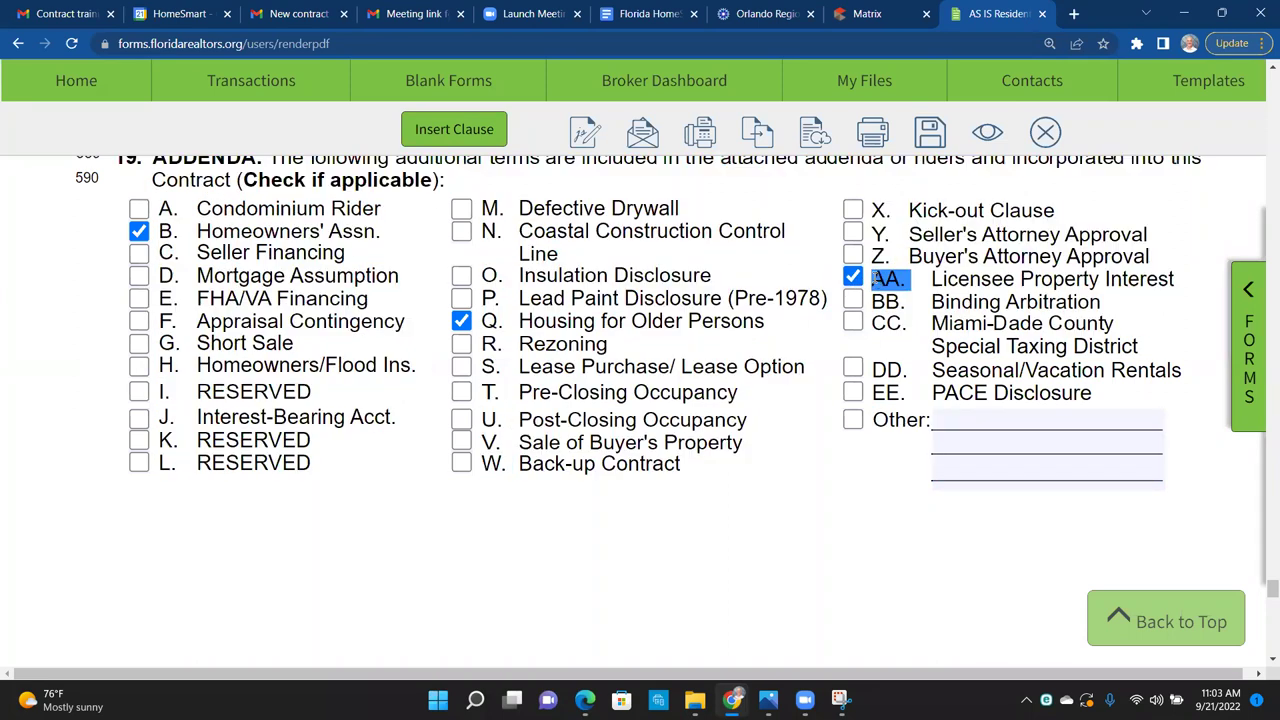
{"action": "left_click", "coordinate": [807, 509]}
{"action": "scroll", "coordinate": [810, 511], "scroll_direction": "down", "scroll_amount": 1}
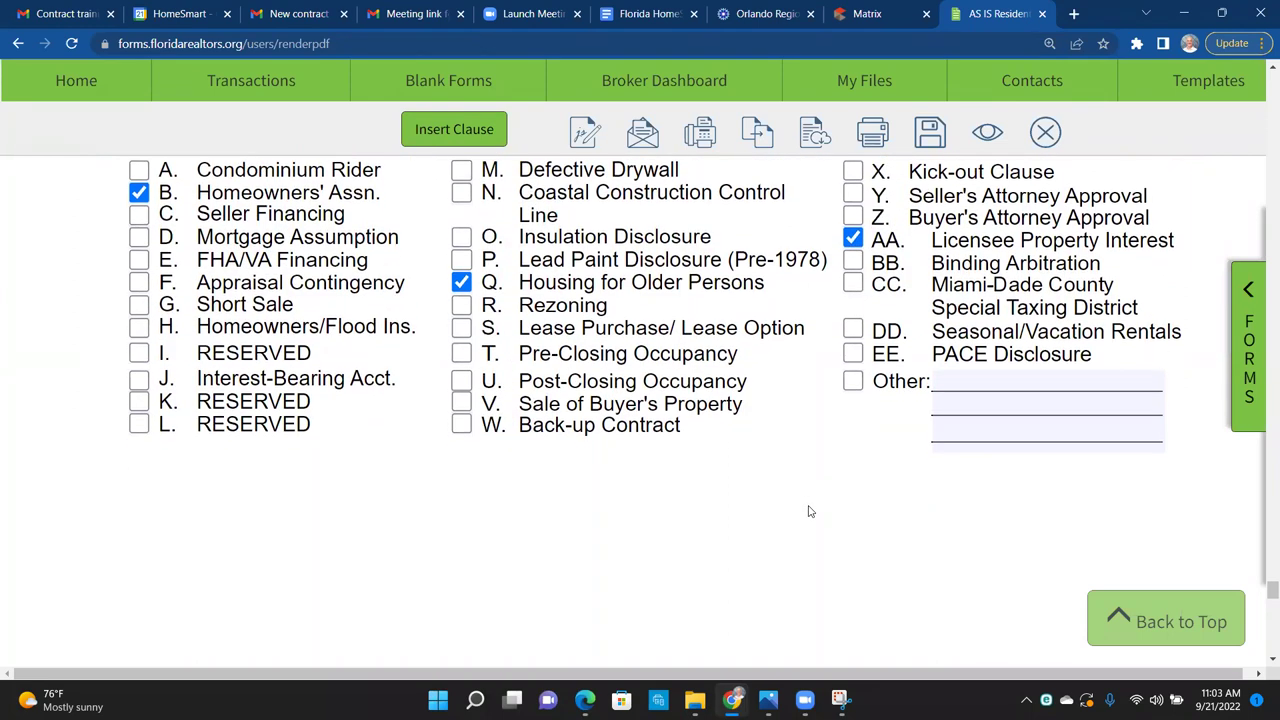
Step: Enter 'Cash buyer' on line 591 of paragraph 20 Additional Terms
{"action": "scroll", "coordinate": [810, 511], "scroll_direction": "down", "scroll_amount": 5}
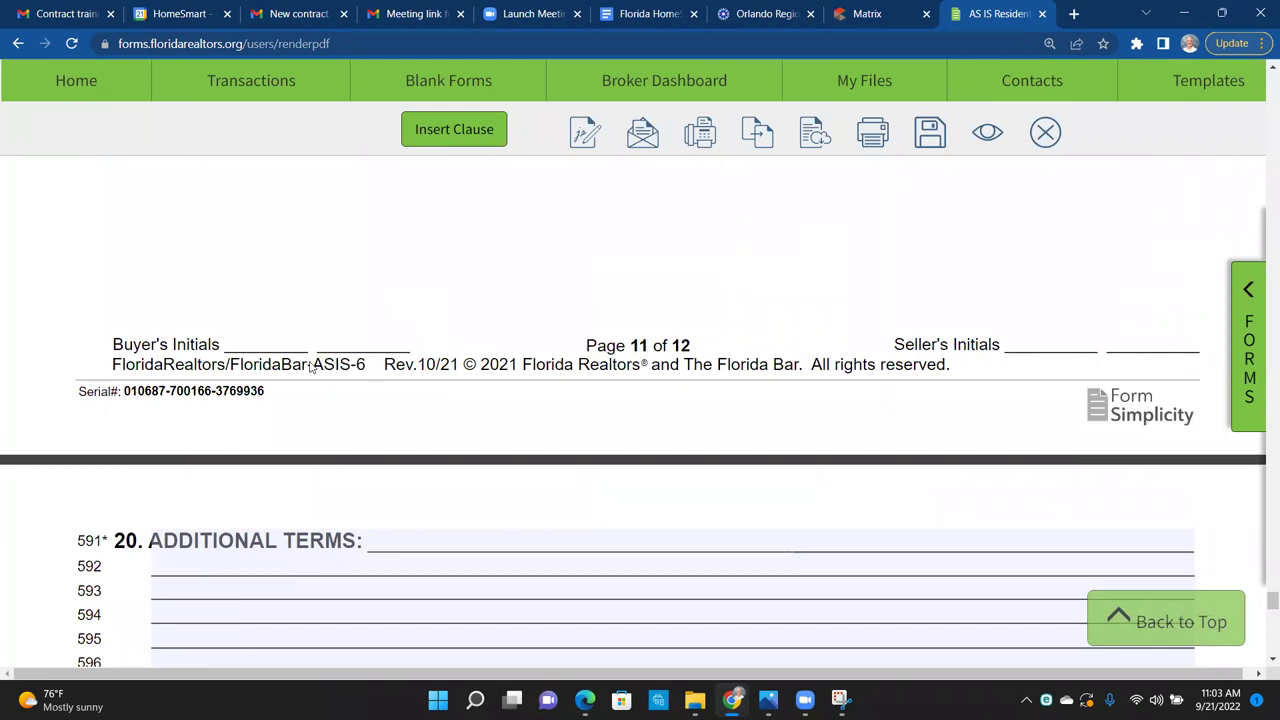
{"action": "scroll", "coordinate": [631, 282], "scroll_direction": "up", "scroll_amount": 4}
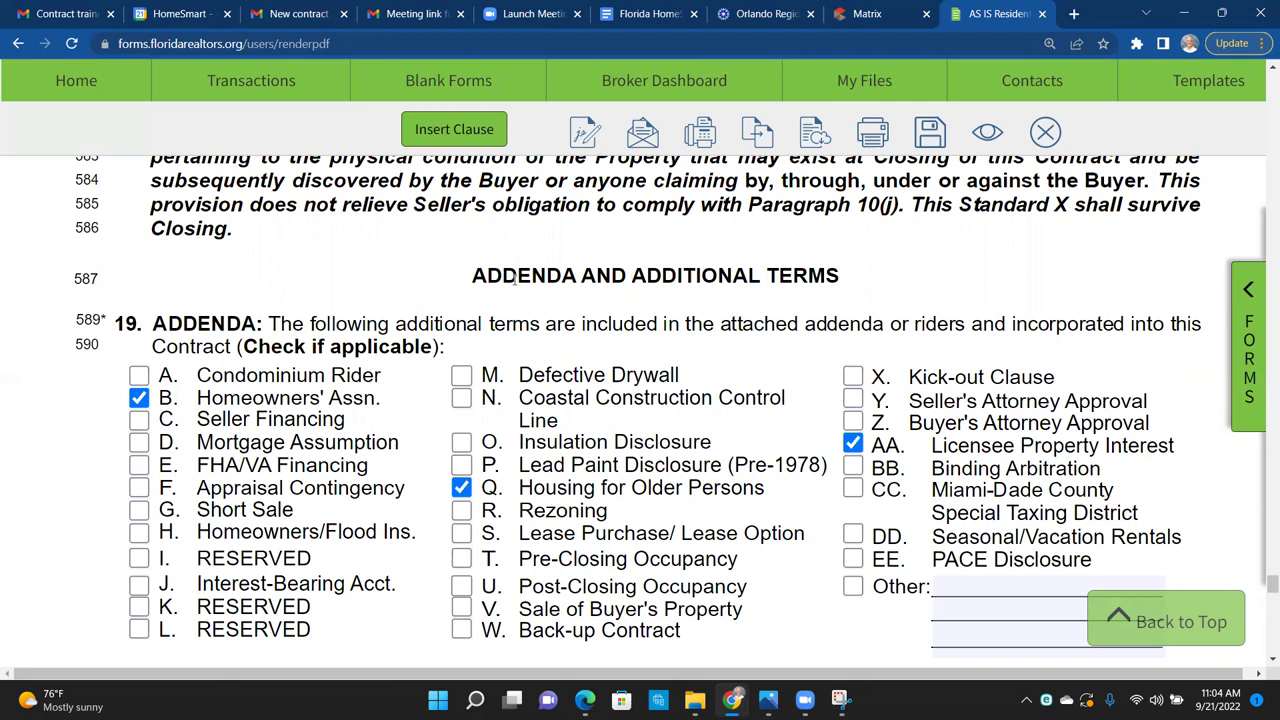
{"action": "scroll", "coordinate": [762, 363], "scroll_direction": "down", "scroll_amount": 1}
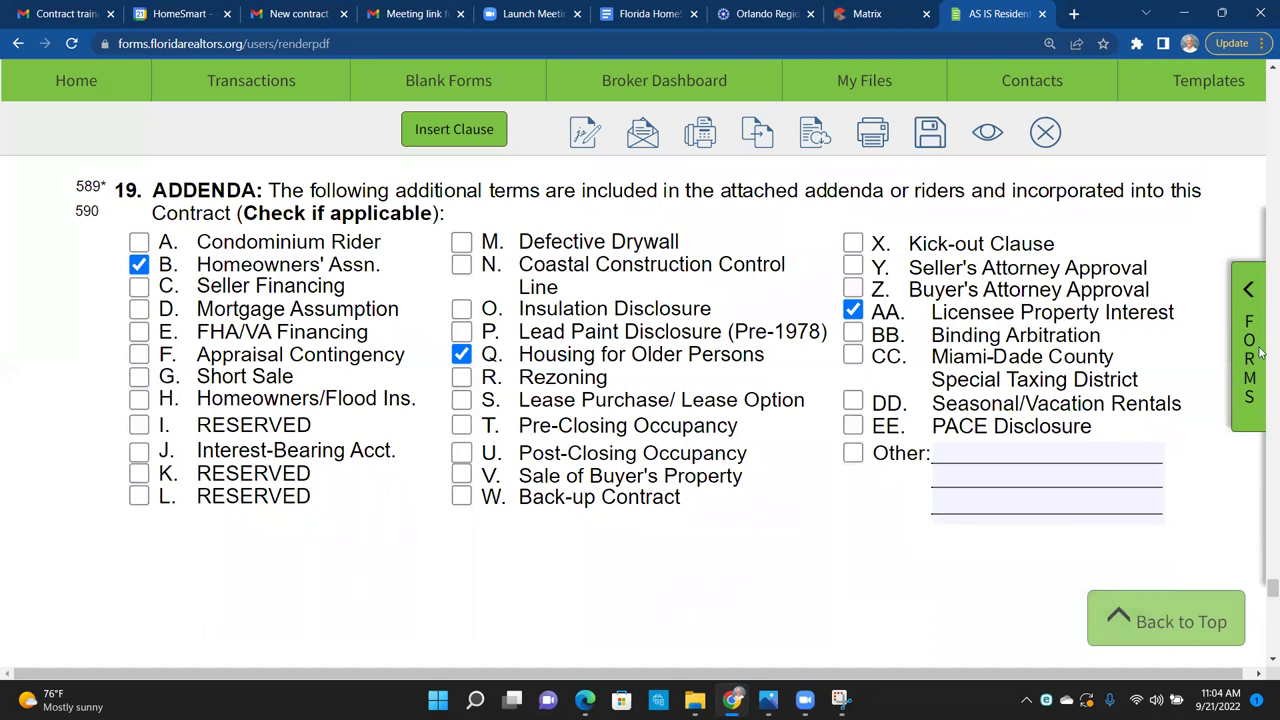
{"action": "scroll", "coordinate": [902, 551], "scroll_direction": "down", "scroll_amount": 5}
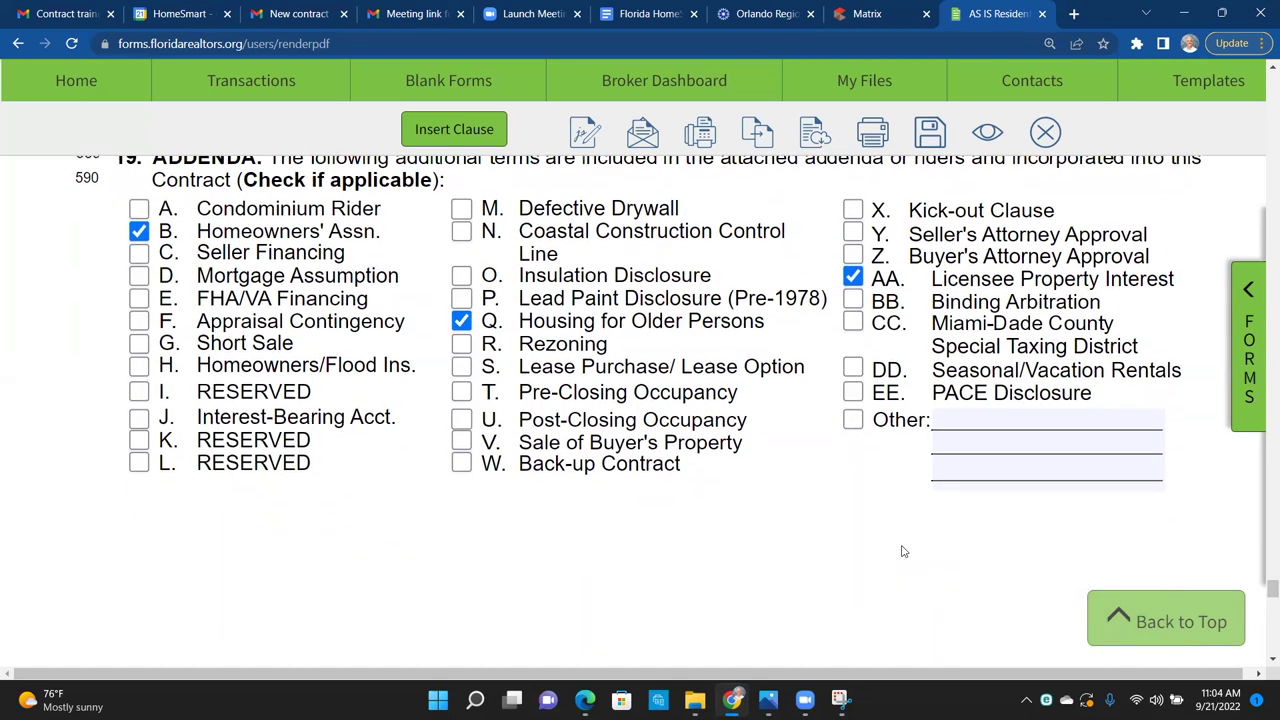
{"action": "left_click", "coordinate": [381, 418]}
{"action": "type", "text": "Ca"}
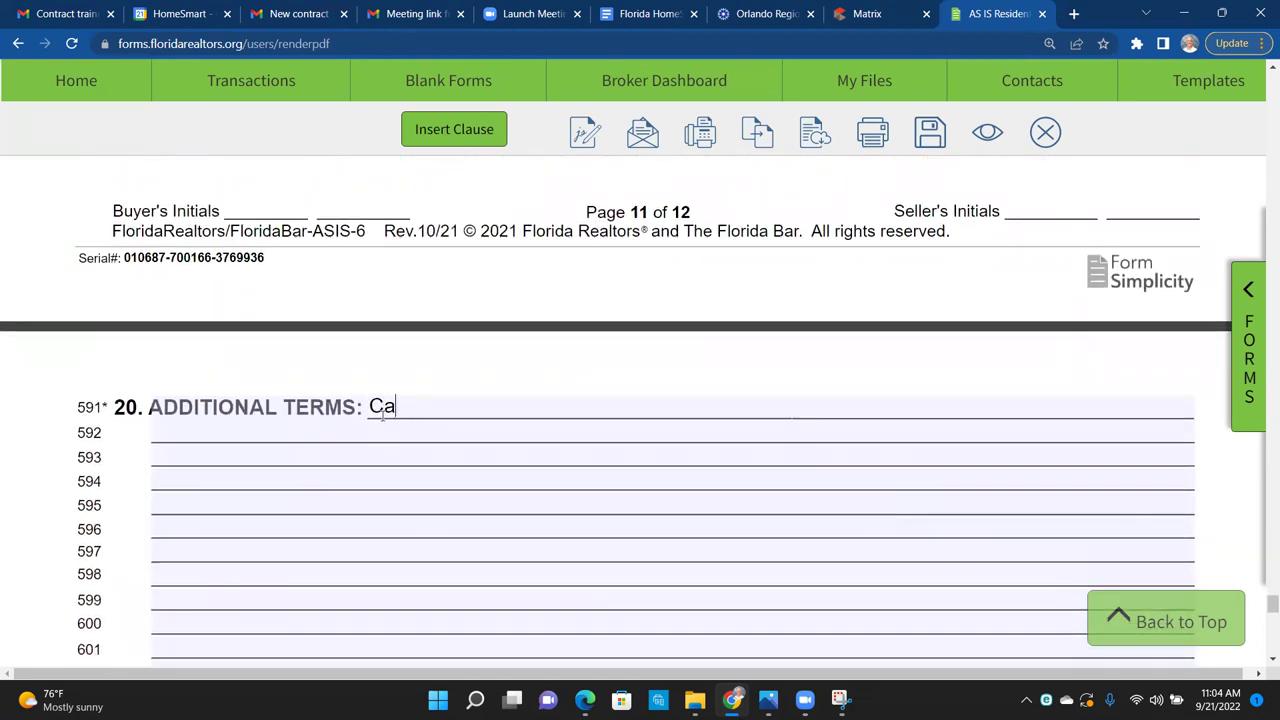
{"action": "type", "text": "sh buyer"}
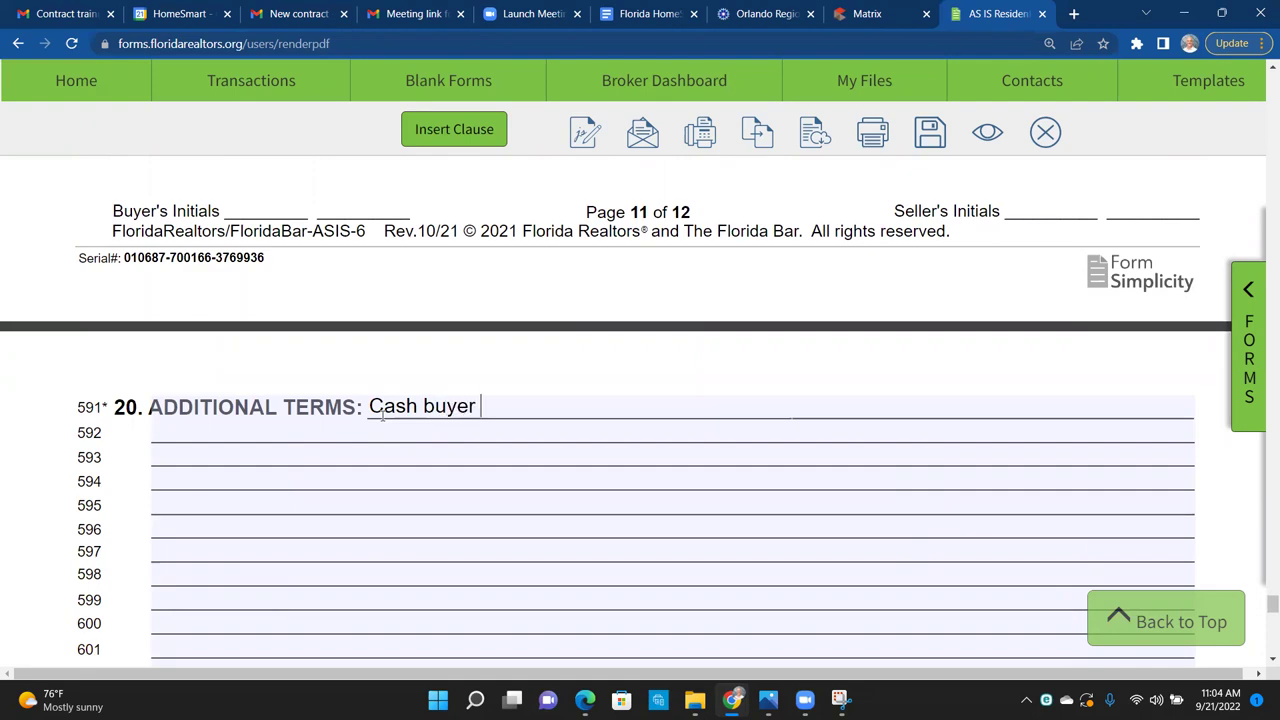
{"action": "scroll", "coordinate": [1261, 178], "scroll_direction": "up", "scroll_amount": 20}
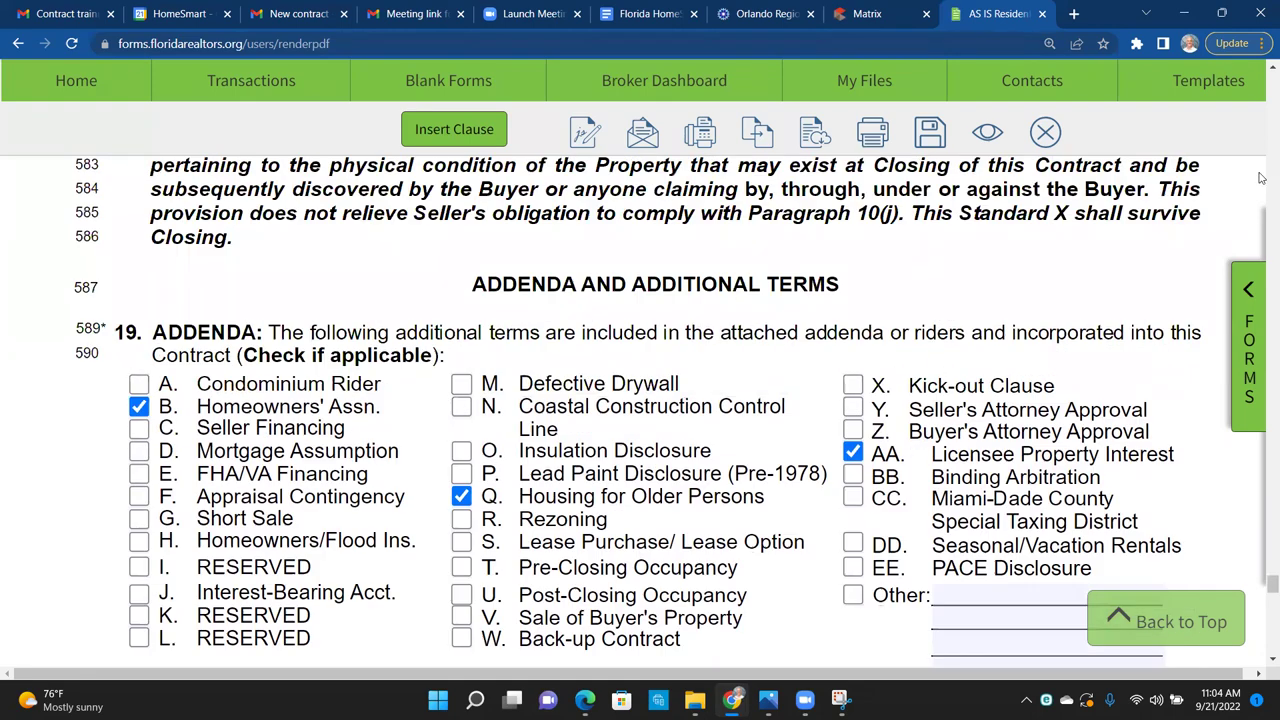
{"action": "scroll", "coordinate": [1261, 178], "scroll_direction": "up", "scroll_amount": 20}
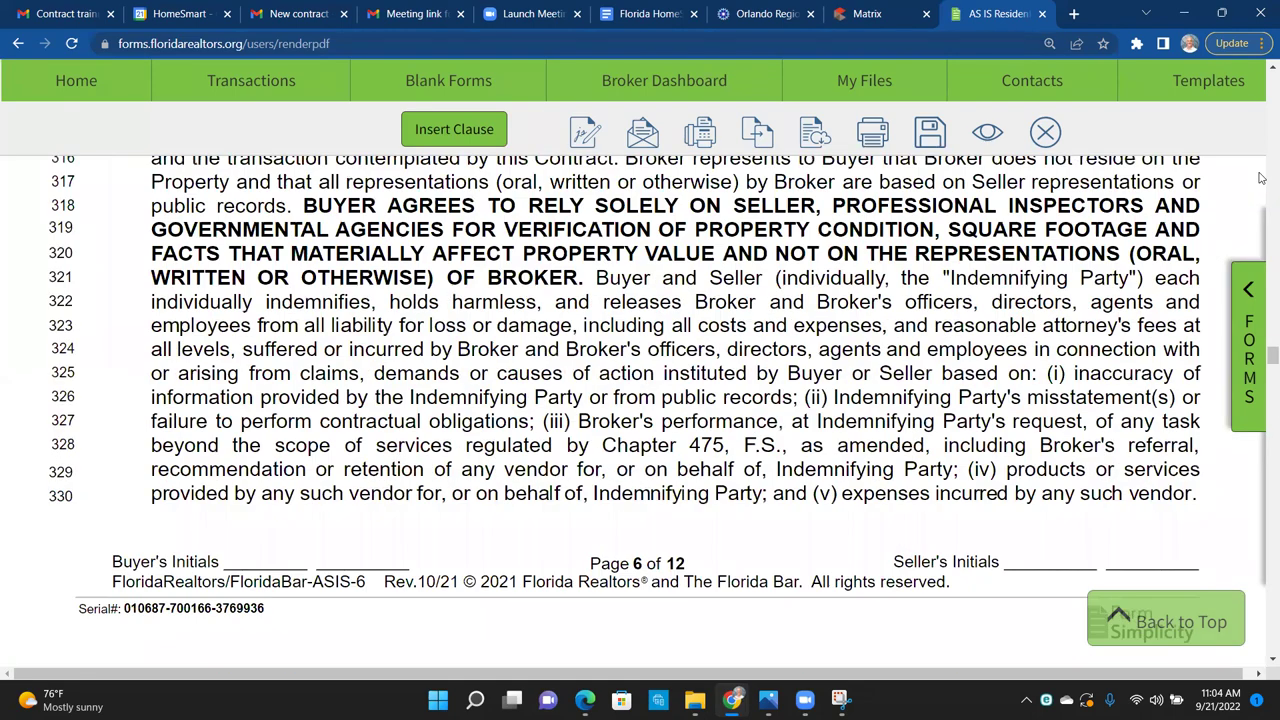
{"action": "scroll", "coordinate": [1261, 178], "scroll_direction": "up", "scroll_amount": 20}
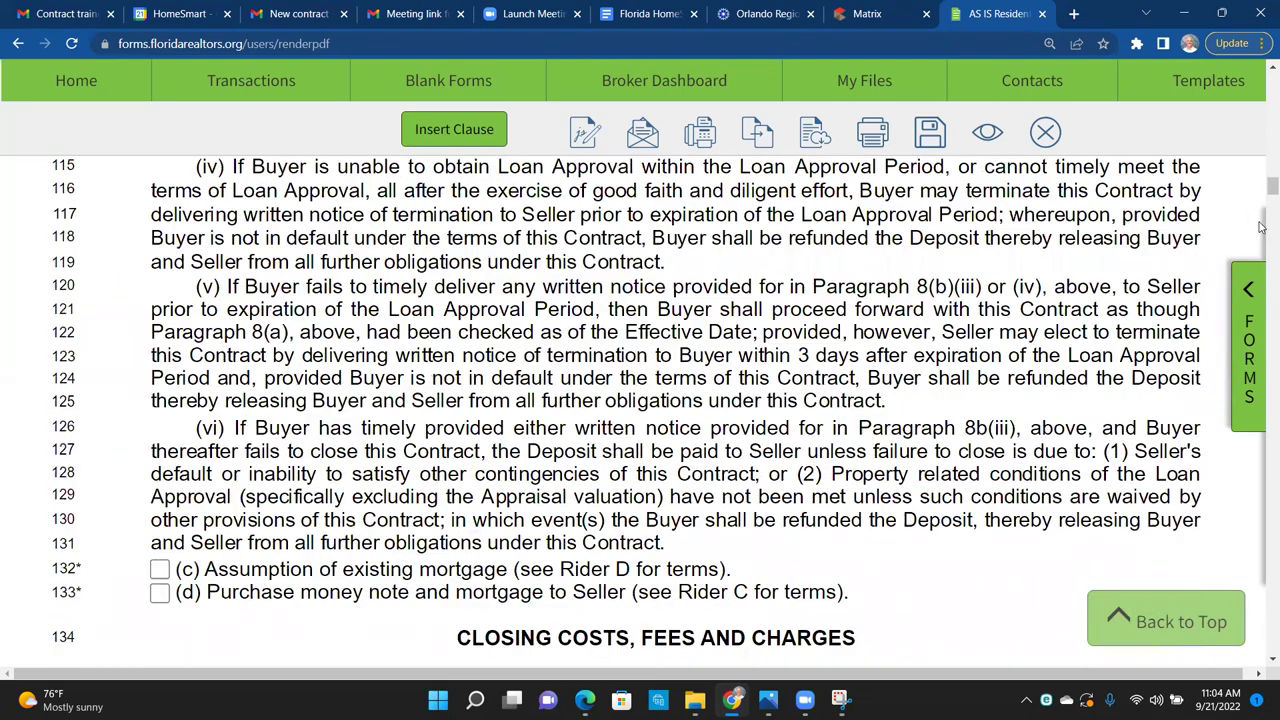
{"action": "scroll", "coordinate": [1261, 205], "scroll_direction": "down", "scroll_amount": 4}
{"action": "scroll", "coordinate": [1261, 200], "scroll_direction": "up", "scroll_amount": 10}
{"action": "scroll", "coordinate": [1263, 166], "scroll_direction": "up", "scroll_amount": 5}
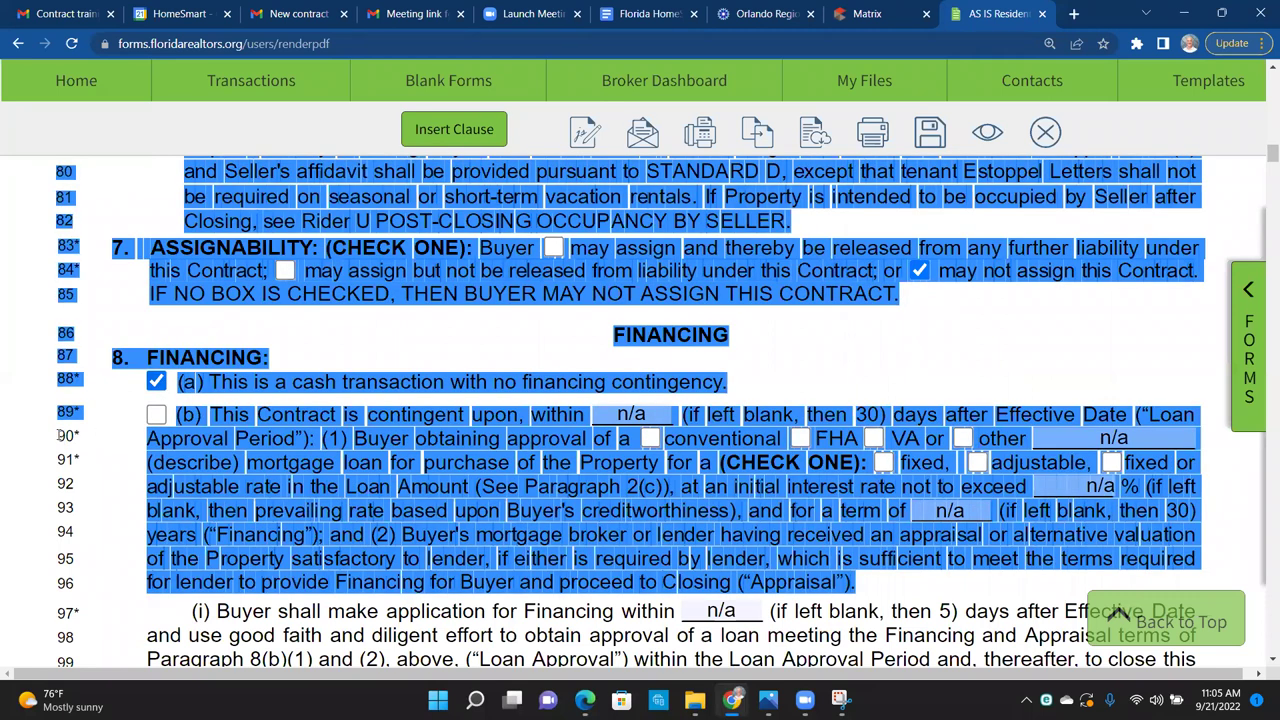
{"action": "left_click_drag", "start_coordinate": [60, 436], "coordinate": [72, 435]}
{"action": "left_click", "coordinate": [80, 435]}
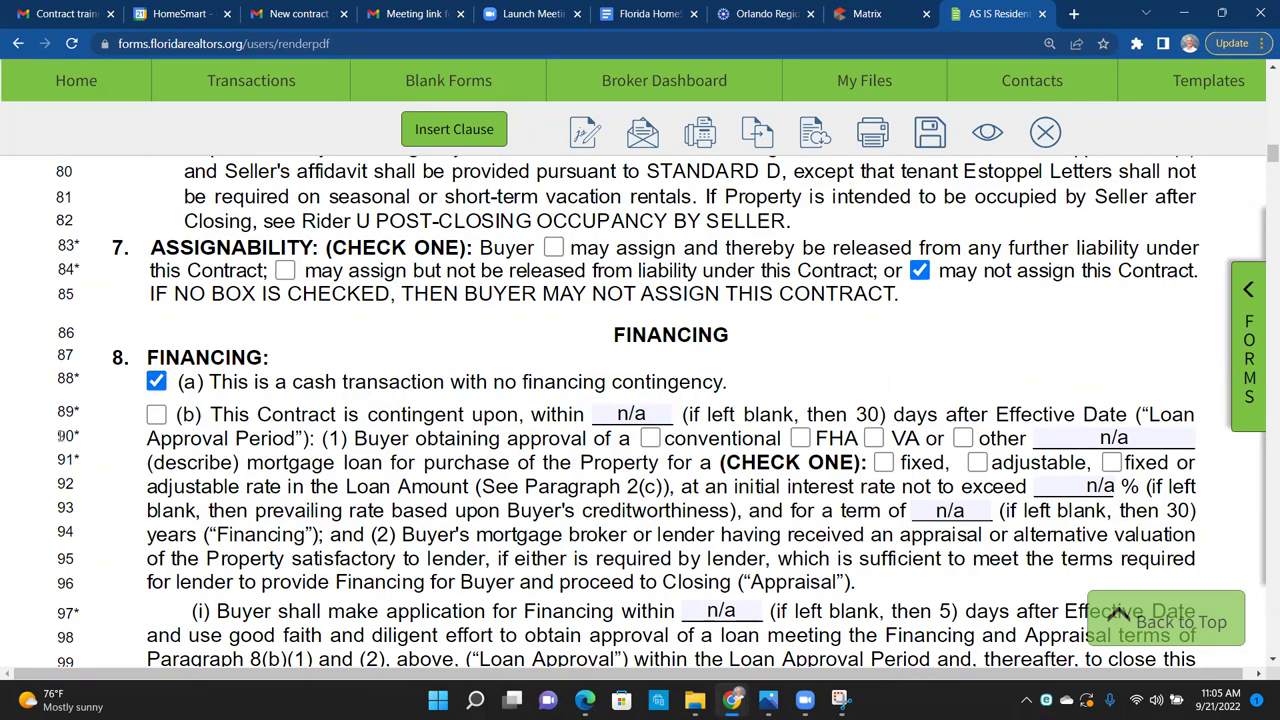
{"action": "left_click_drag", "start_coordinate": [60, 436], "coordinate": [72, 436]}
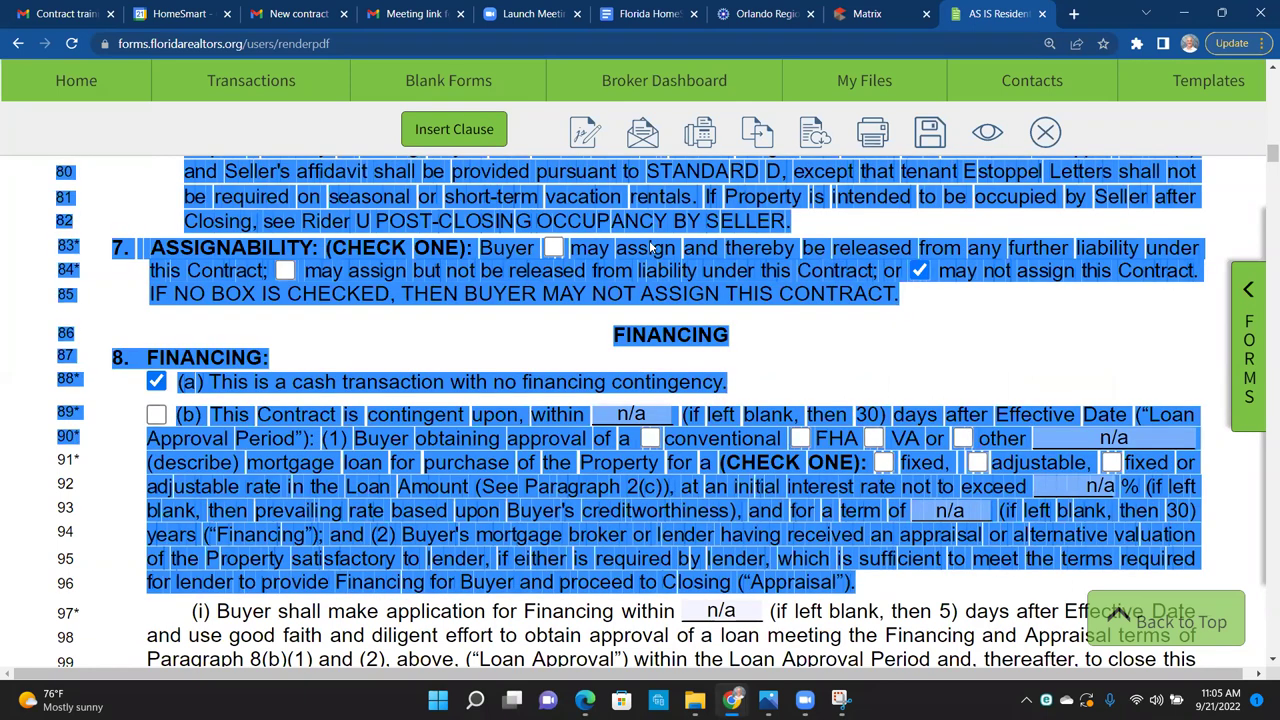
{"action": "left_click_drag", "start_coordinate": [1270, 152], "coordinate": [1262, 585]}
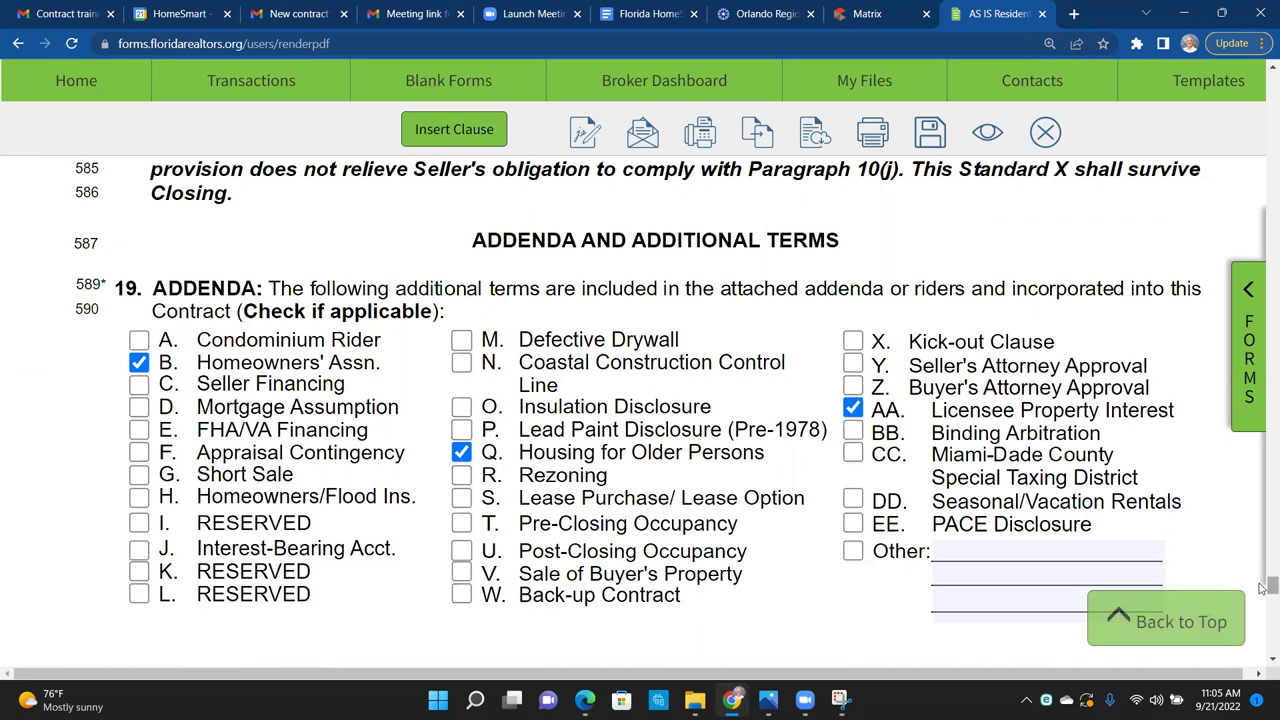
Step: Delete the last character of the 'Cash buyer' additional term
{"action": "scroll", "coordinate": [803, 499], "scroll_direction": "down", "scroll_amount": 8}
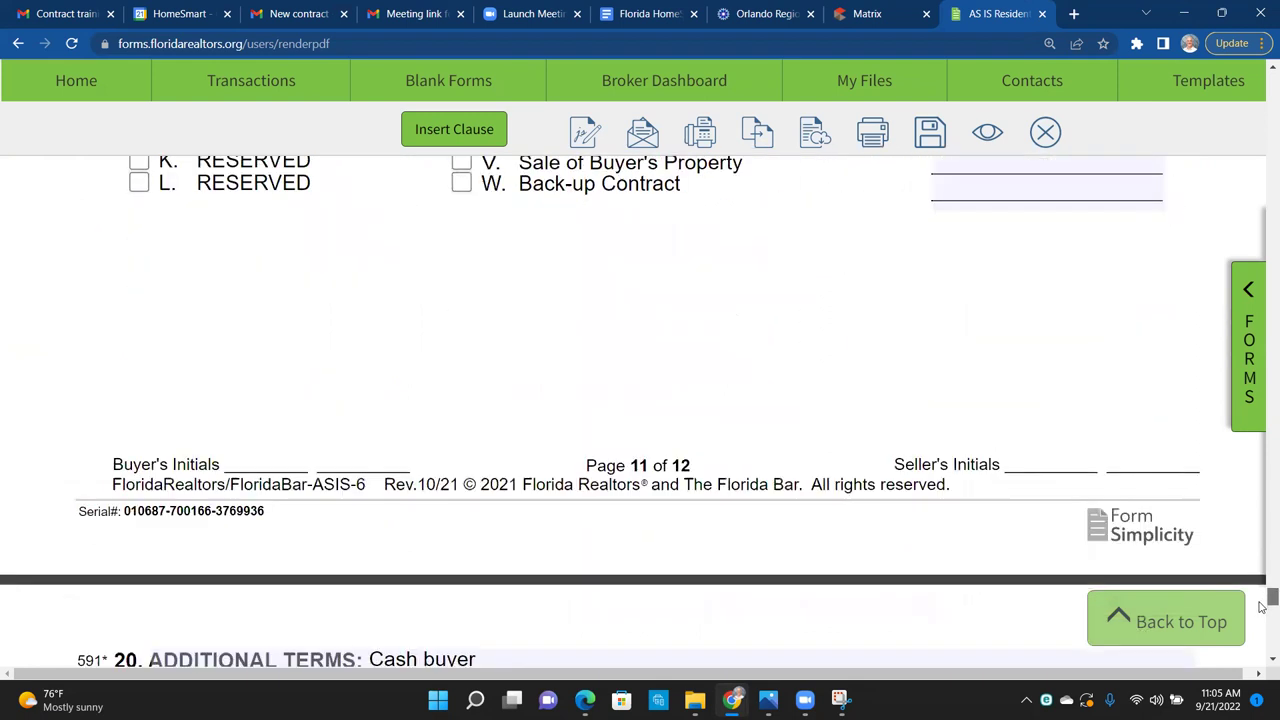
{"action": "left_click", "coordinate": [489, 290]}
{"action": "key", "text": "BackSpace"}
{"action": "key", "text": "BackSpace"}
{"action": "key", "text": "BackSpace"}
{"action": "key", "text": "BackSpace"}
{"action": "key", "text": "BackSpace"}
{"action": "key", "text": "BackSpace"}
{"action": "key", "text": "BackSpace"}
{"action": "key", "text": "BackSpace"}
{"action": "key", "text": "BackSpace"}
{"action": "key", "text": "BackSpace"}
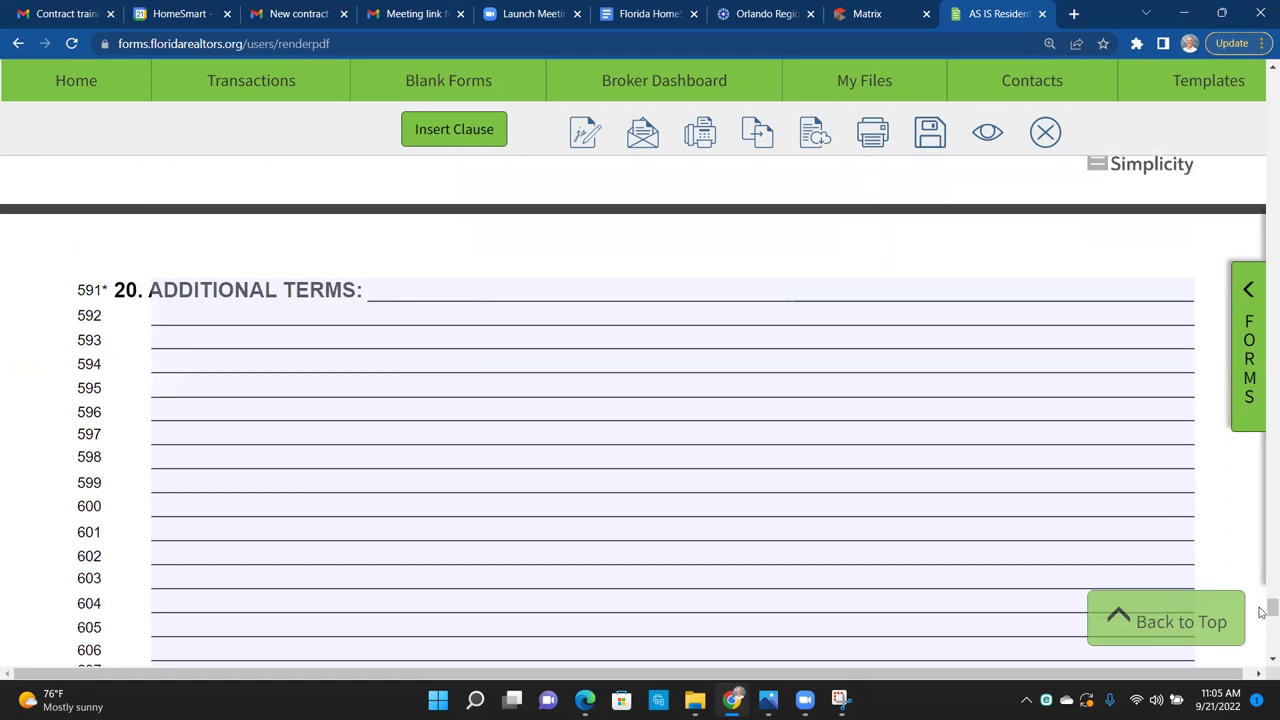
Step: Save the AS IS contract and dismiss the 'Your form has been saved!' confirmation
{"action": "left_click_drag", "start_coordinate": [1263, 609], "coordinate": [1263, 648]}
{"action": "scroll", "coordinate": [1262, 648], "scroll_direction": "up", "scroll_amount": 3}
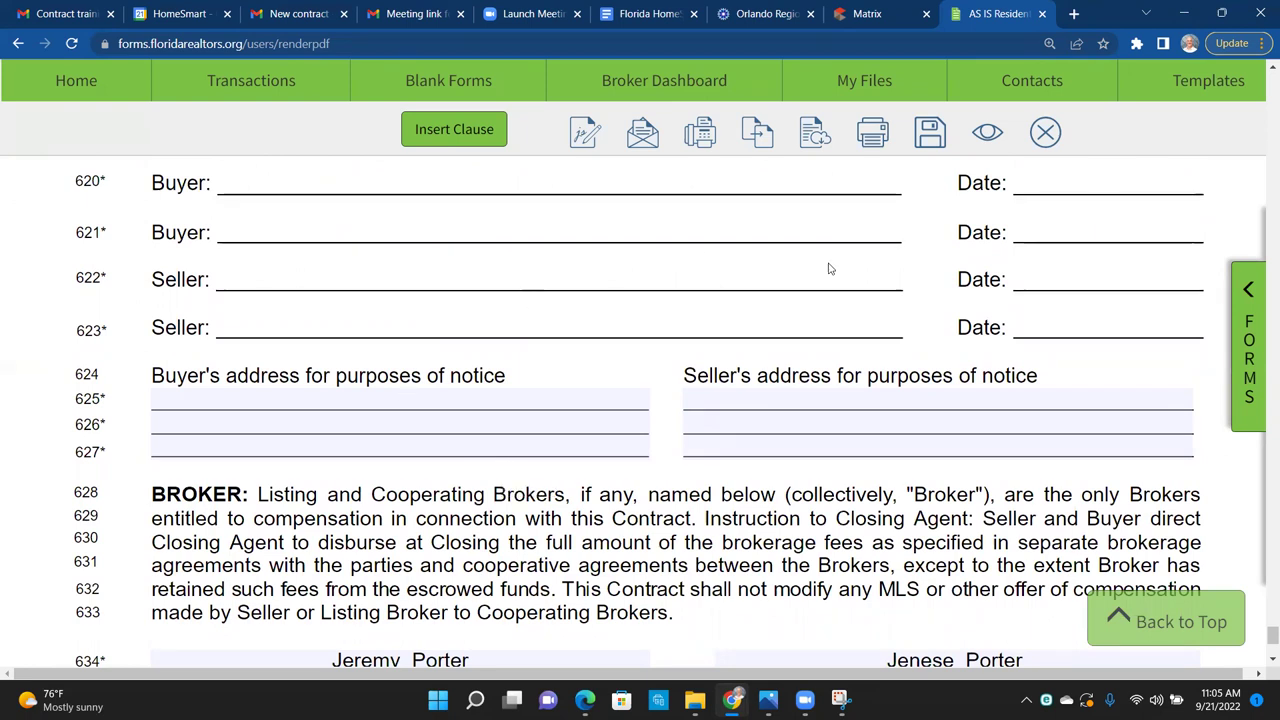
{"action": "left_click", "coordinate": [929, 136]}
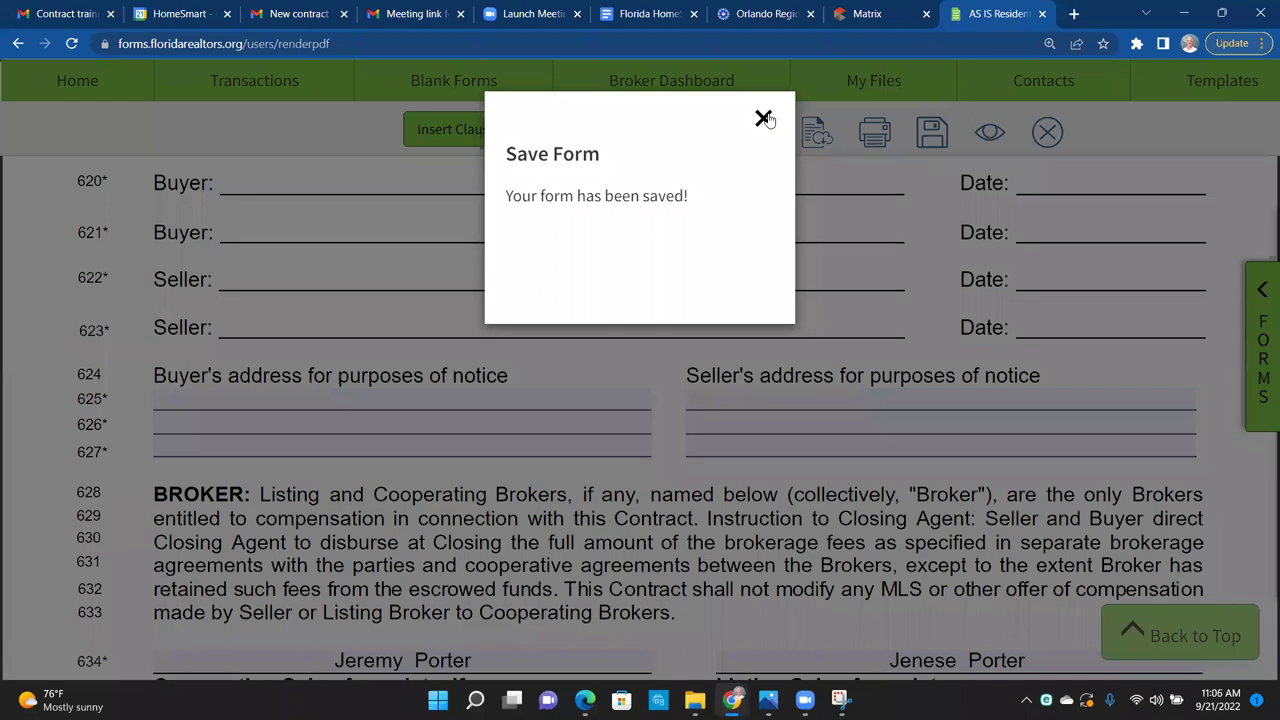
{"action": "left_click", "coordinate": [764, 110]}
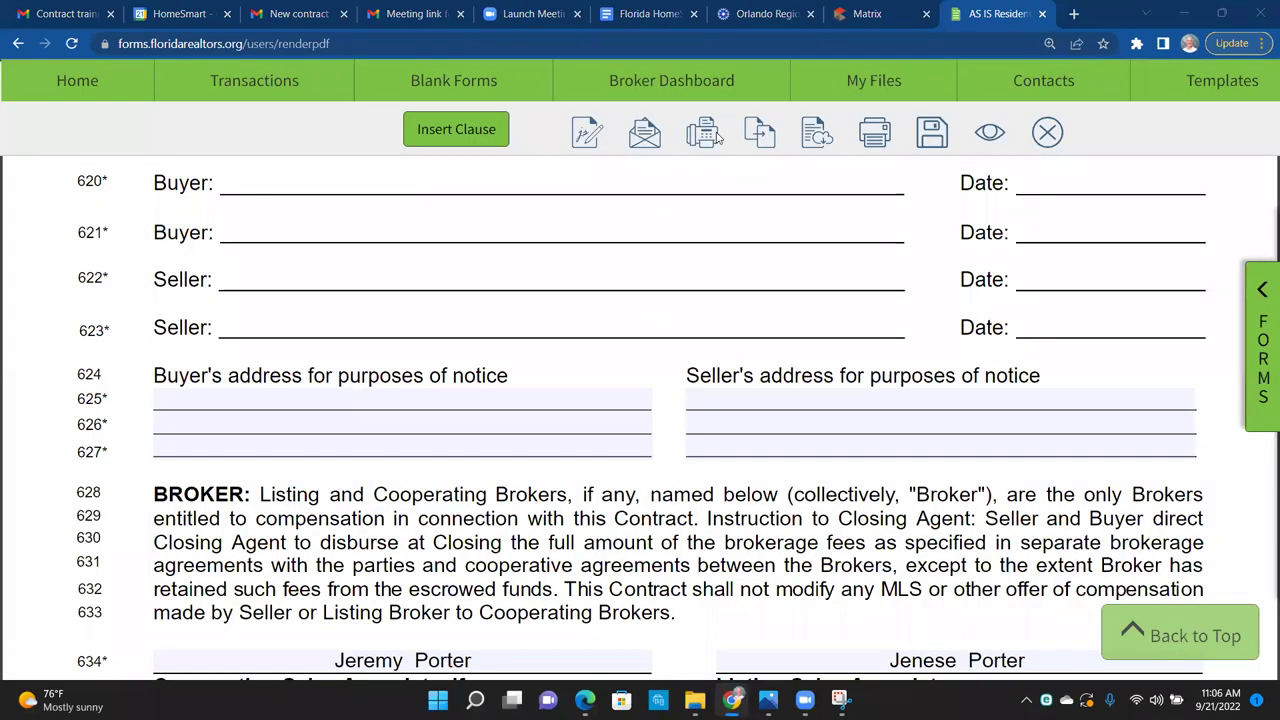
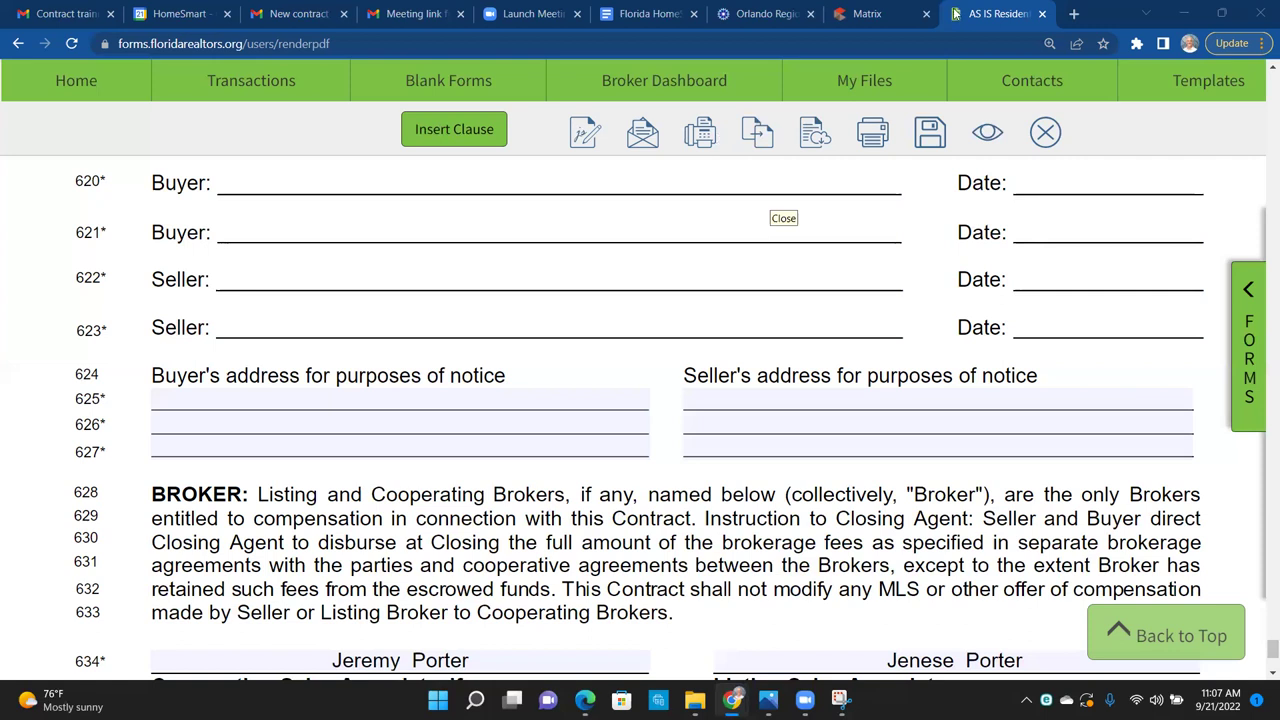
Step: Save the AS IS contract and return to the transaction's forms list
{"action": "left_click", "coordinate": [929, 132]}
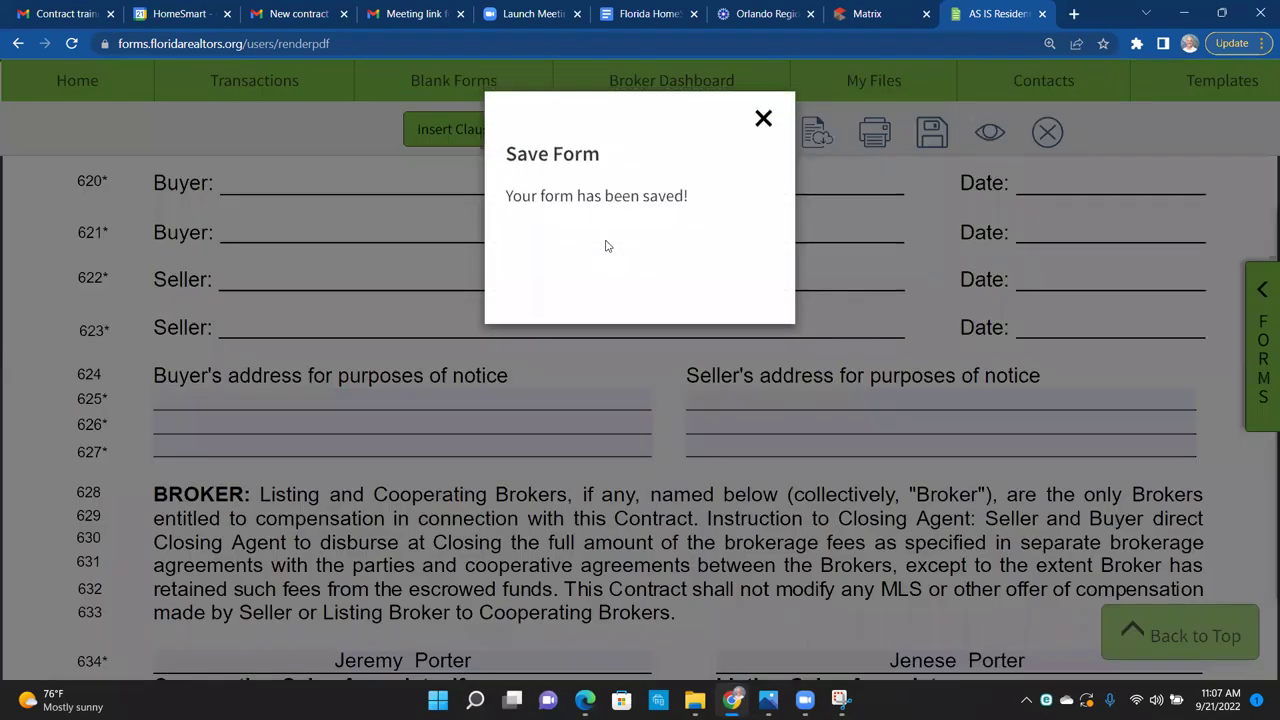
{"action": "left_click", "coordinate": [762, 124]}
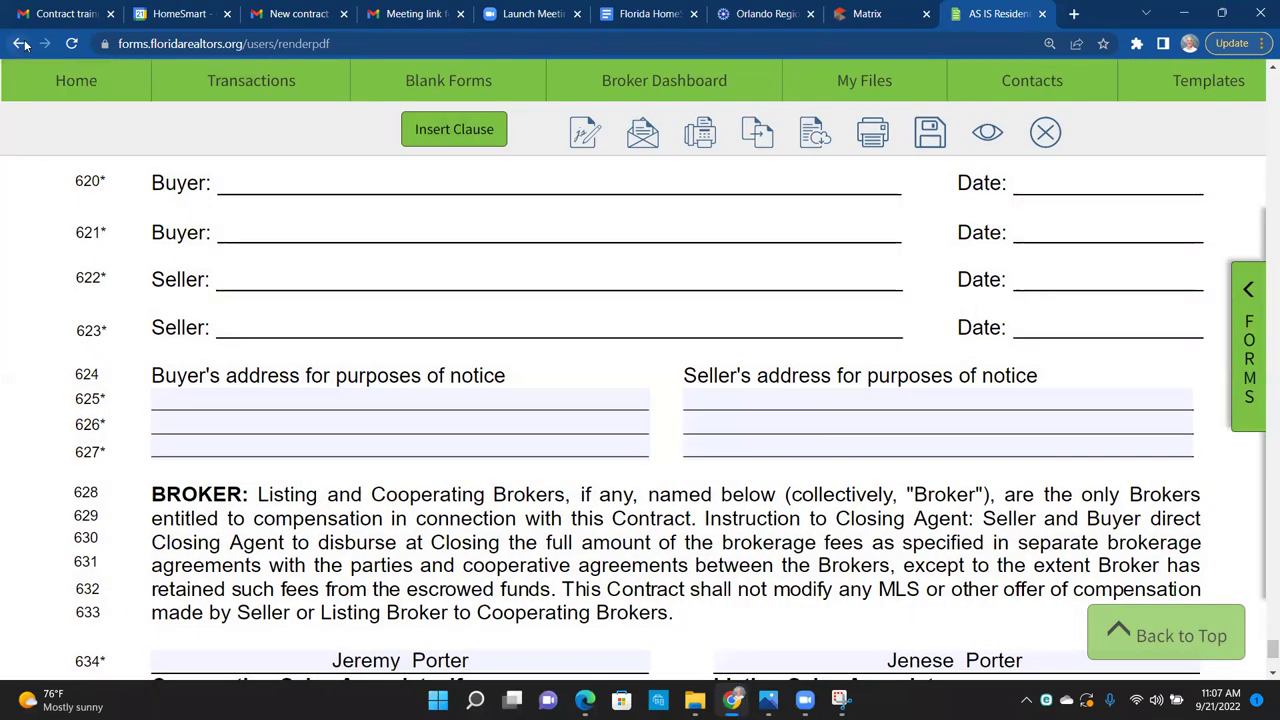
{"action": "left_click", "coordinate": [18, 43]}
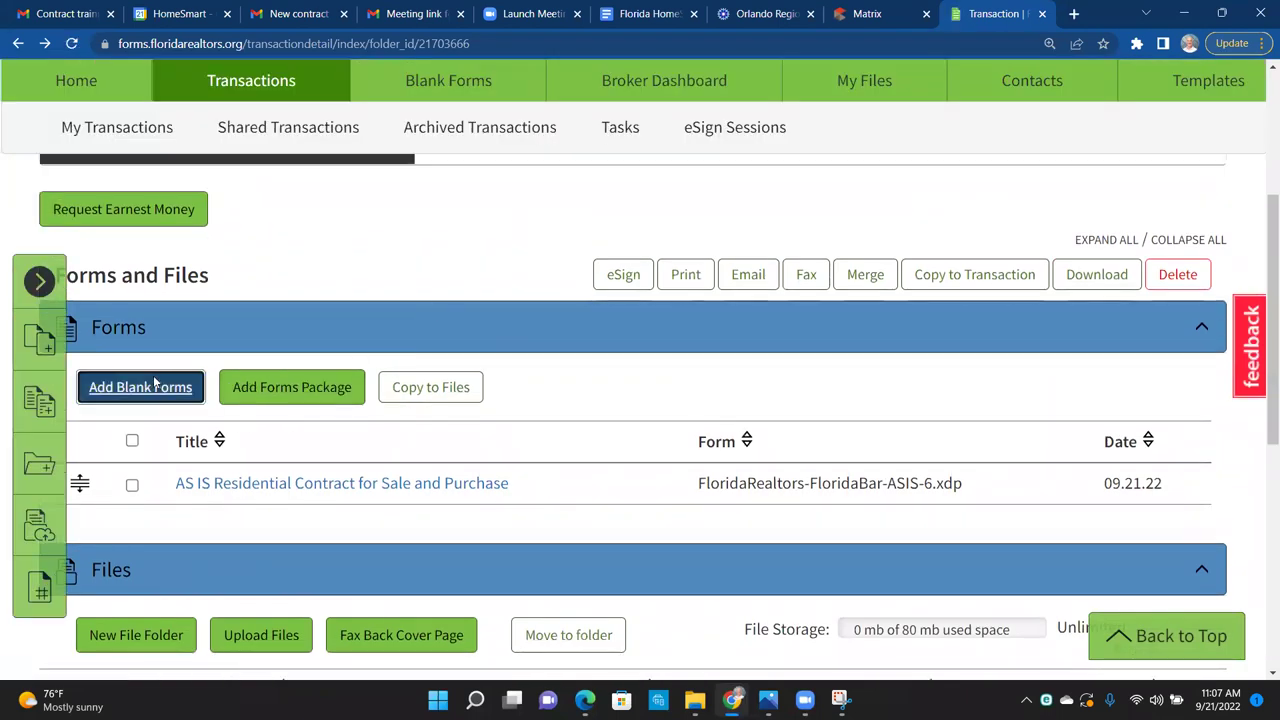
Step: Search blank forms for 'buyers' and open Buyers Request For Repairs And Or Remedies
{"action": "left_click", "coordinate": [155, 383]}
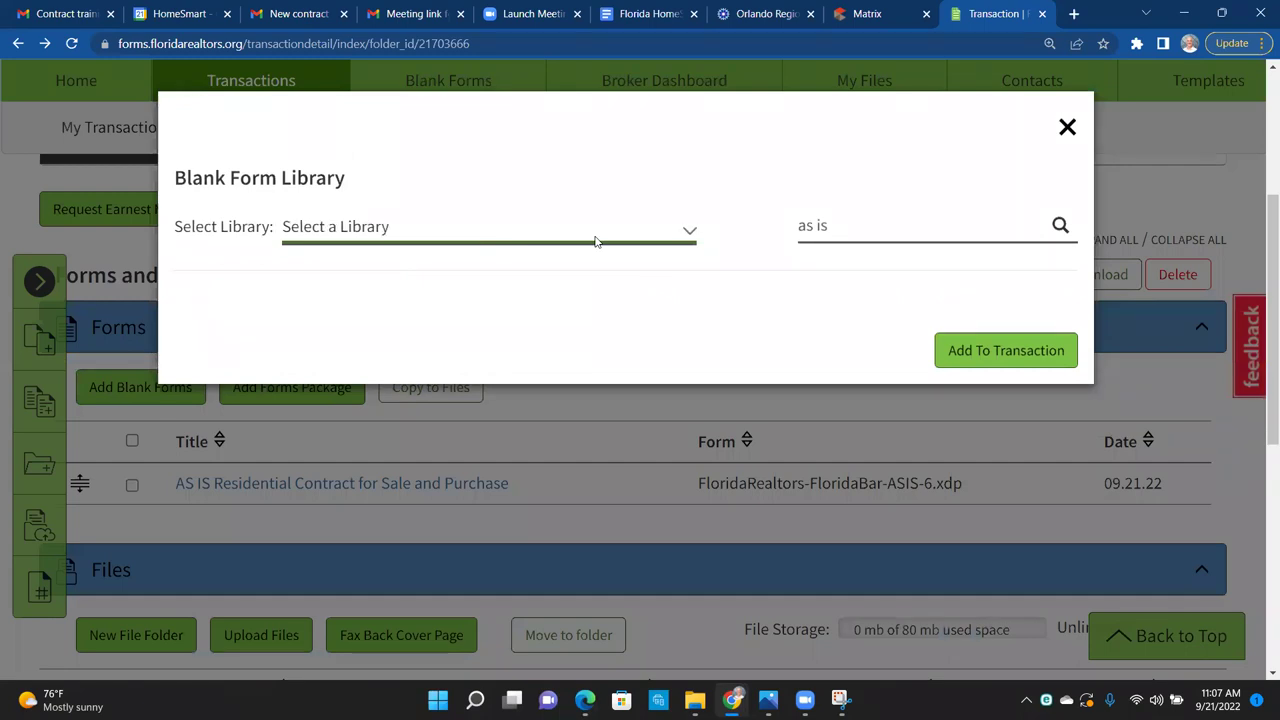
{"action": "key", "text": "Tab"}
{"action": "type", "text": "buyers"}
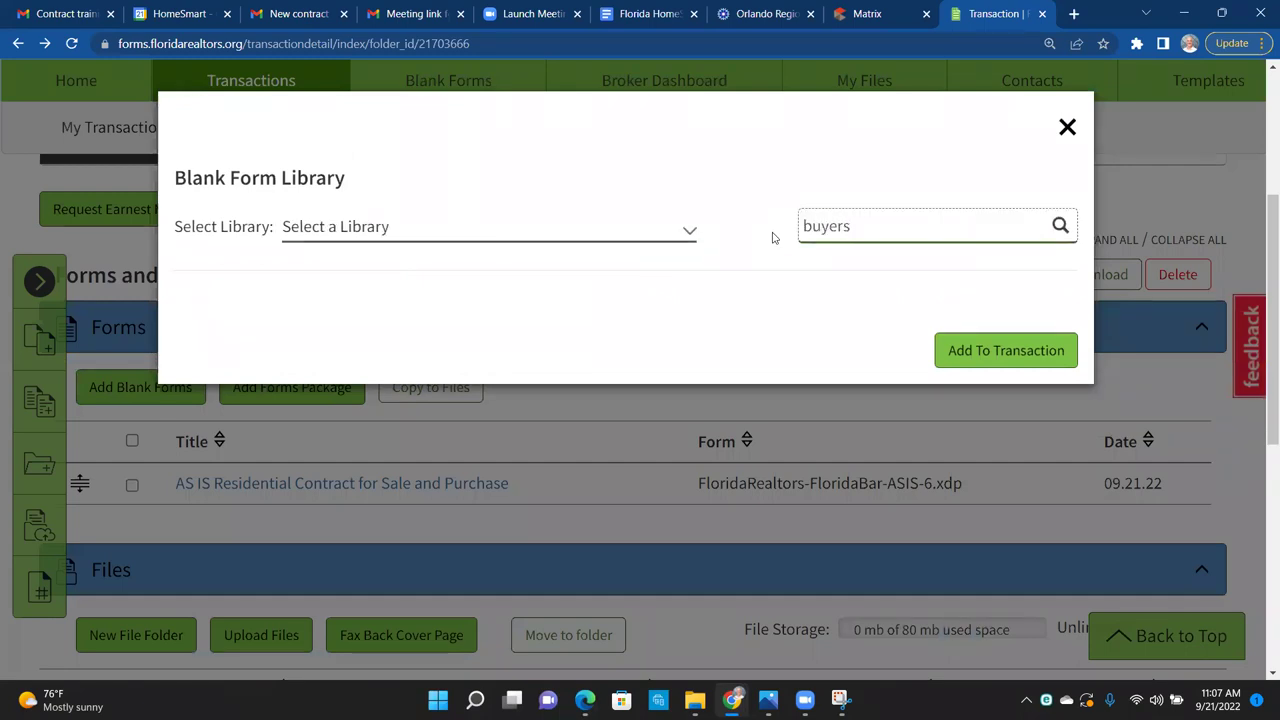
{"action": "key", "text": "Return"}
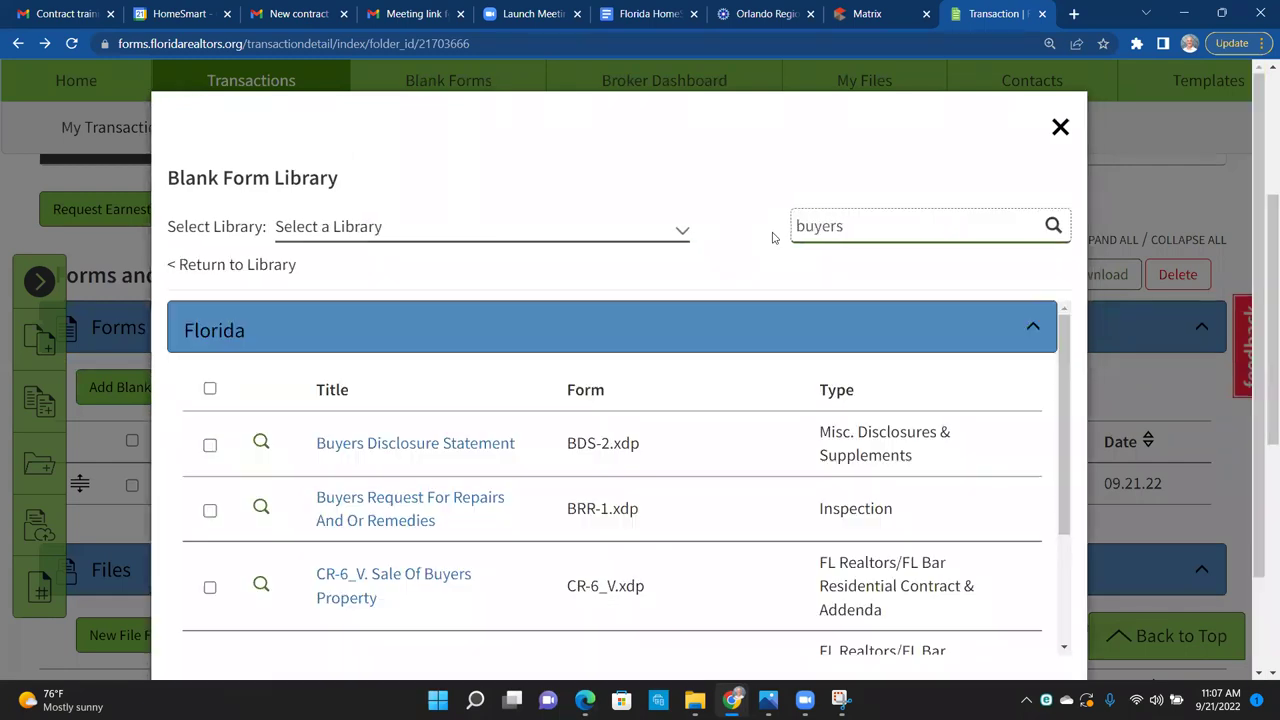
{"action": "left_click", "coordinate": [445, 505]}
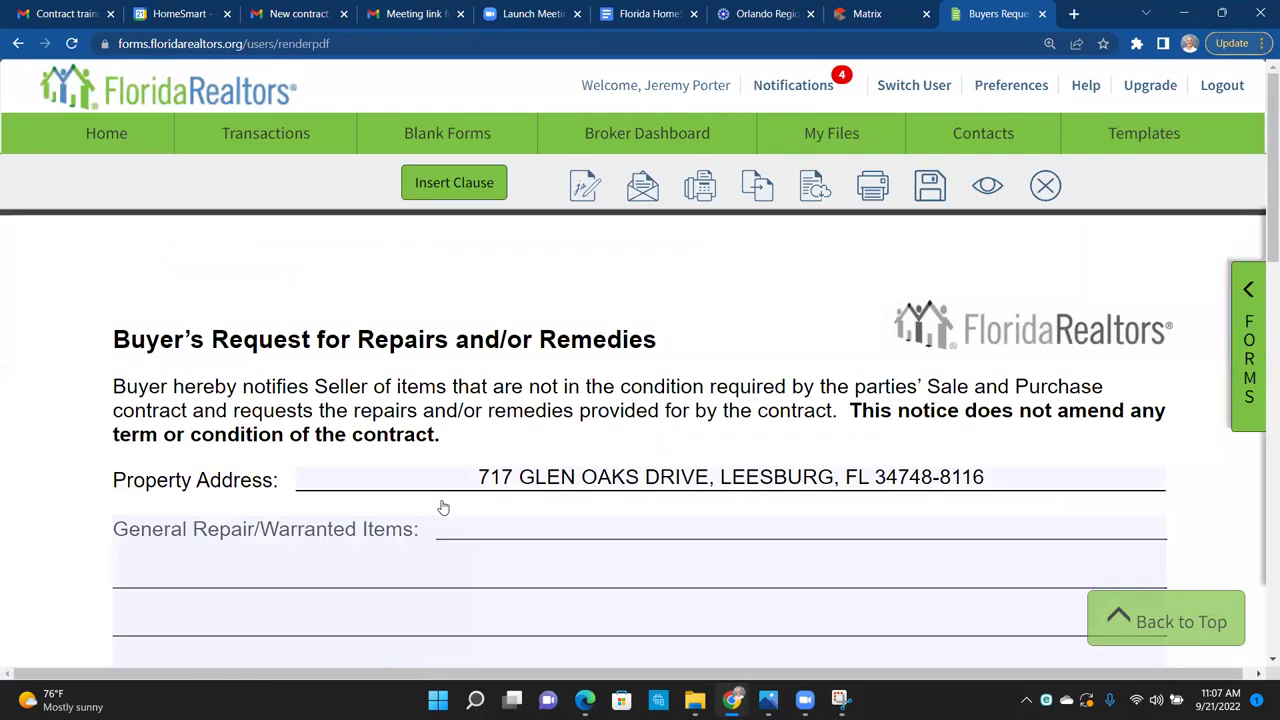
{"action": "scroll", "coordinate": [128, 412], "scroll_direction": "down", "scroll_amount": 3}
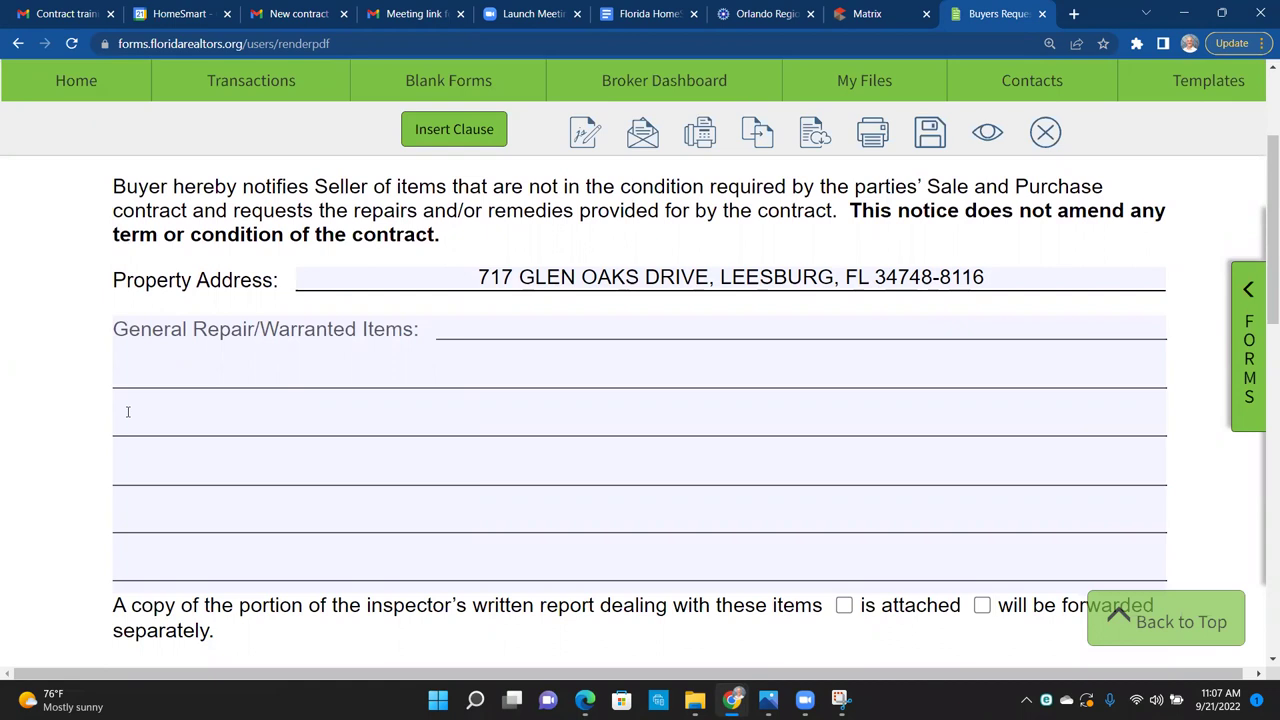
{"action": "scroll", "coordinate": [128, 411], "scroll_direction": "down", "scroll_amount": 3}
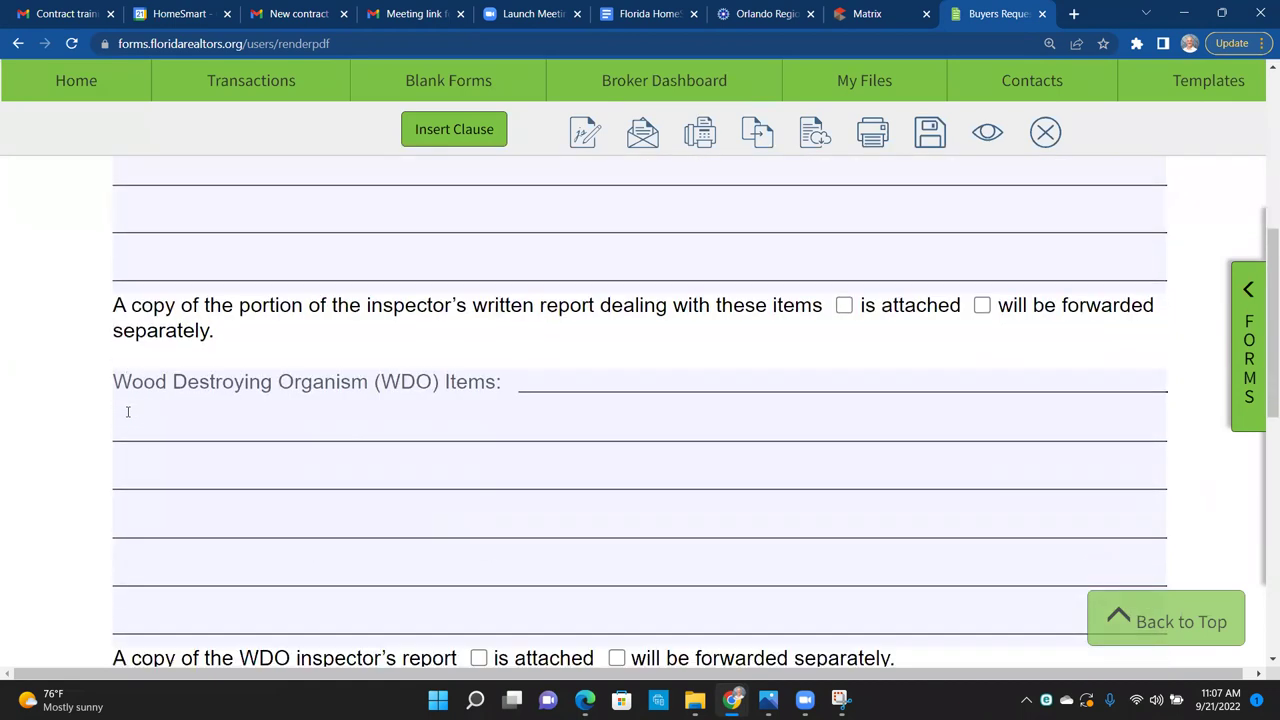
{"action": "scroll", "coordinate": [128, 411], "scroll_direction": "down", "scroll_amount": 1}
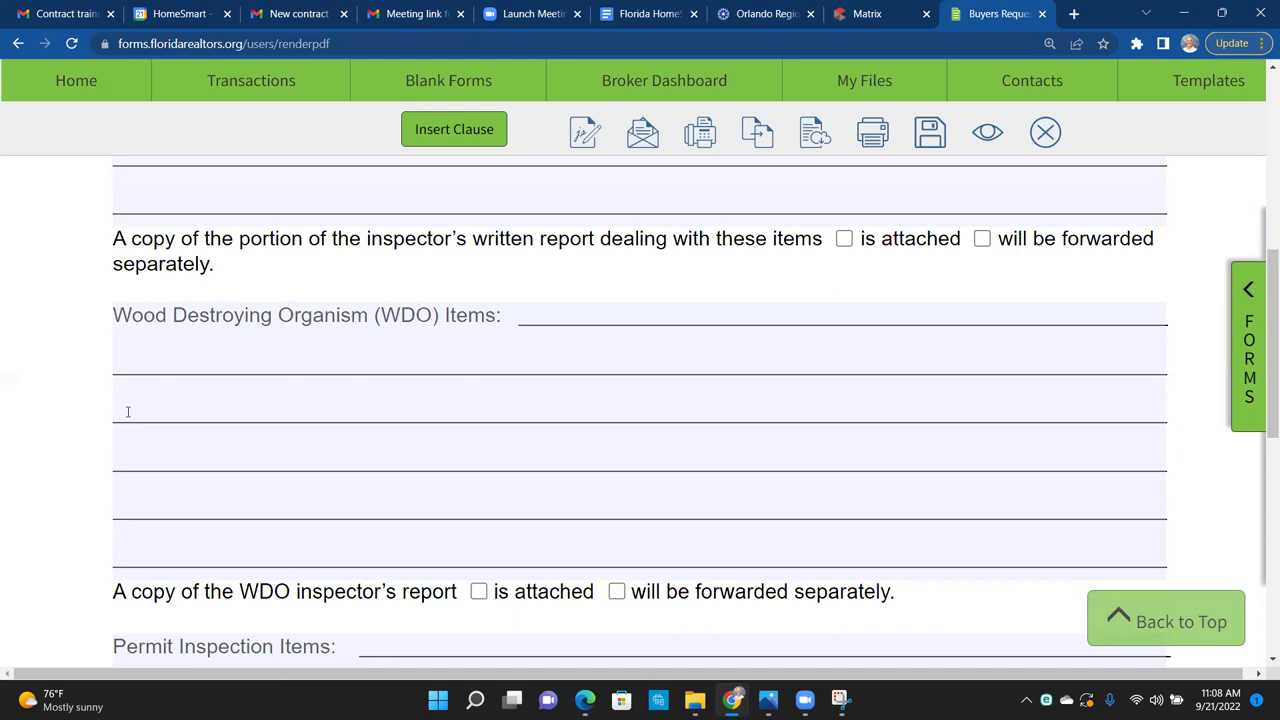
{"action": "scroll", "coordinate": [127, 411], "scroll_direction": "down", "scroll_amount": 4}
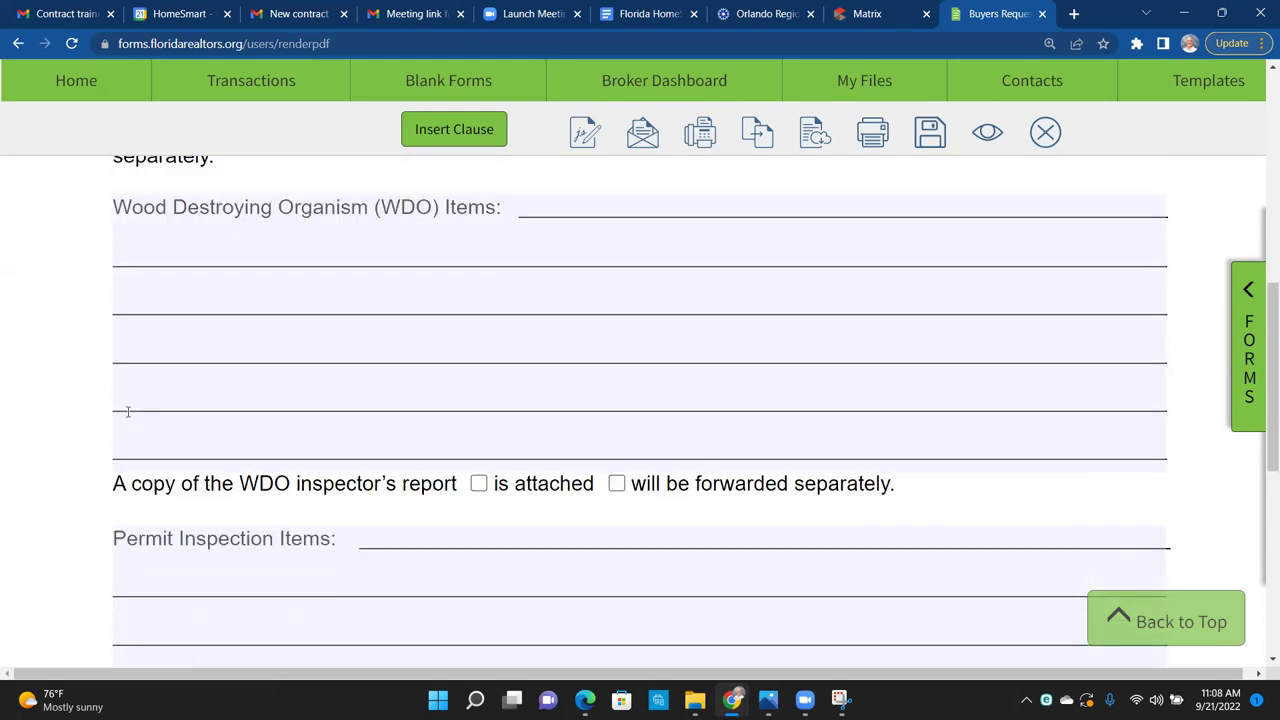
{"action": "scroll", "coordinate": [127, 411], "scroll_direction": "up", "scroll_amount": 1}
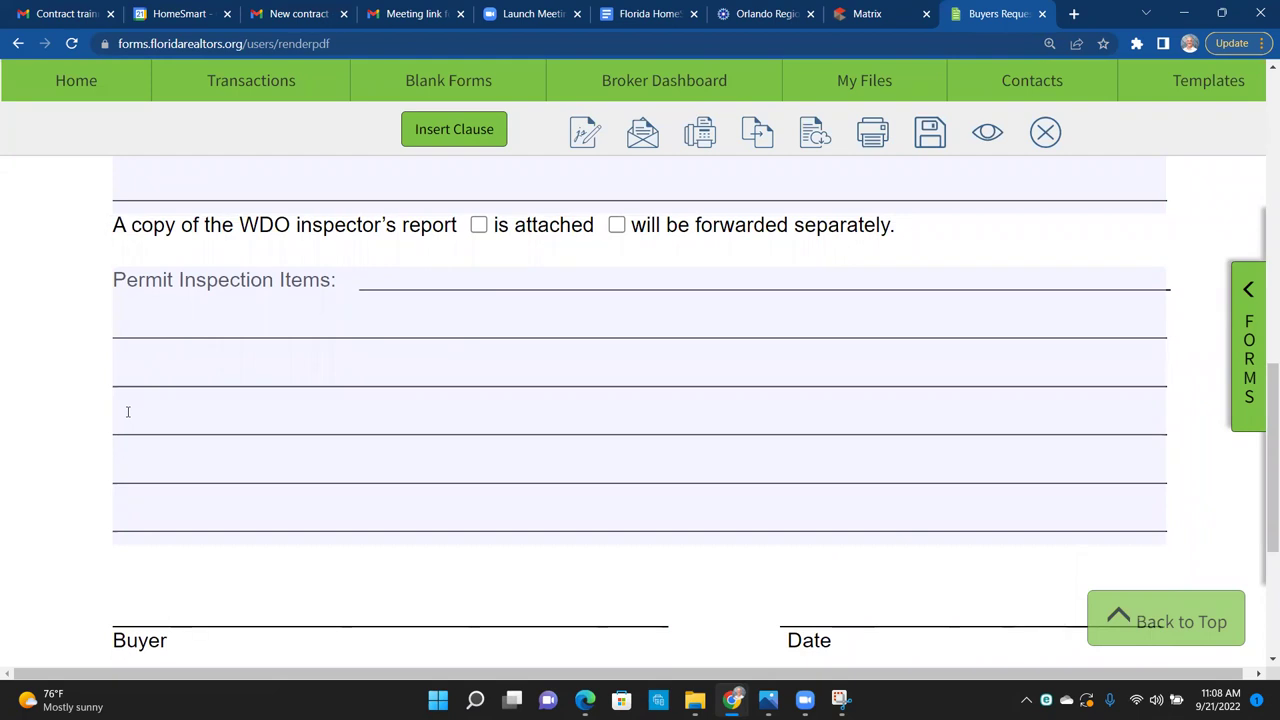
{"action": "scroll", "coordinate": [127, 411], "scroll_direction": "up", "scroll_amount": 6}
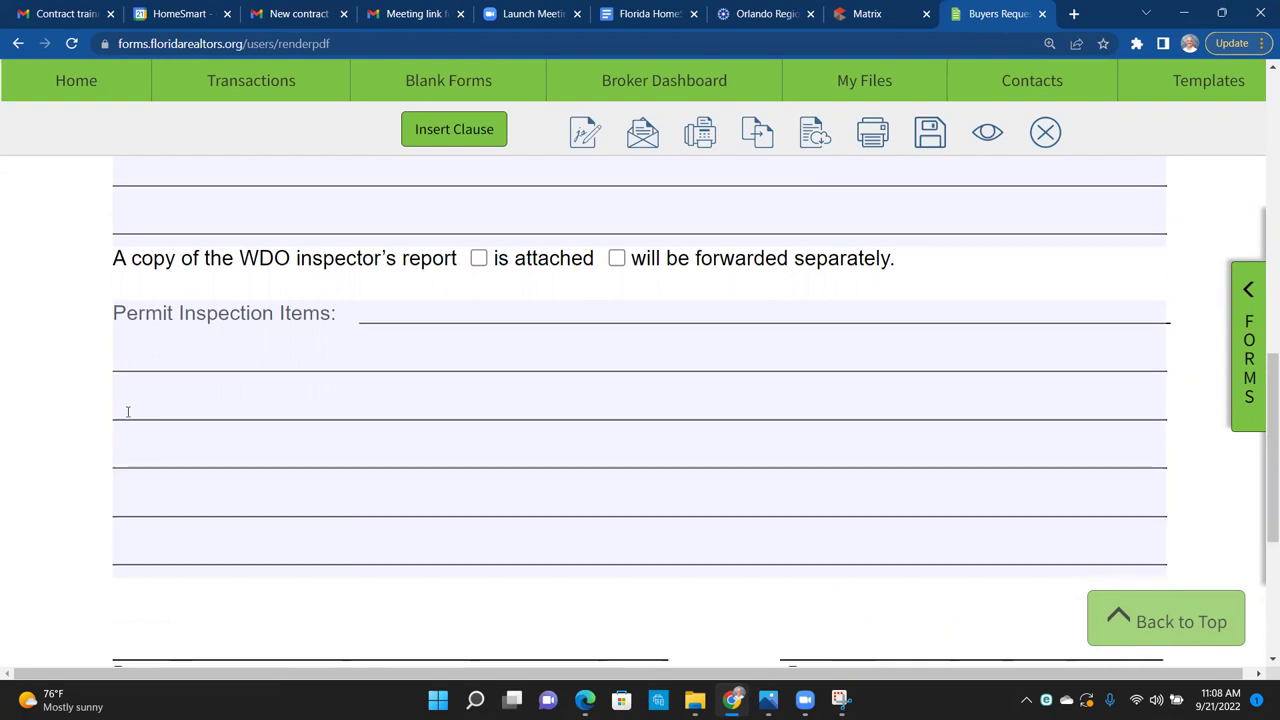
{"action": "scroll", "coordinate": [127, 411], "scroll_direction": "up", "scroll_amount": 4}
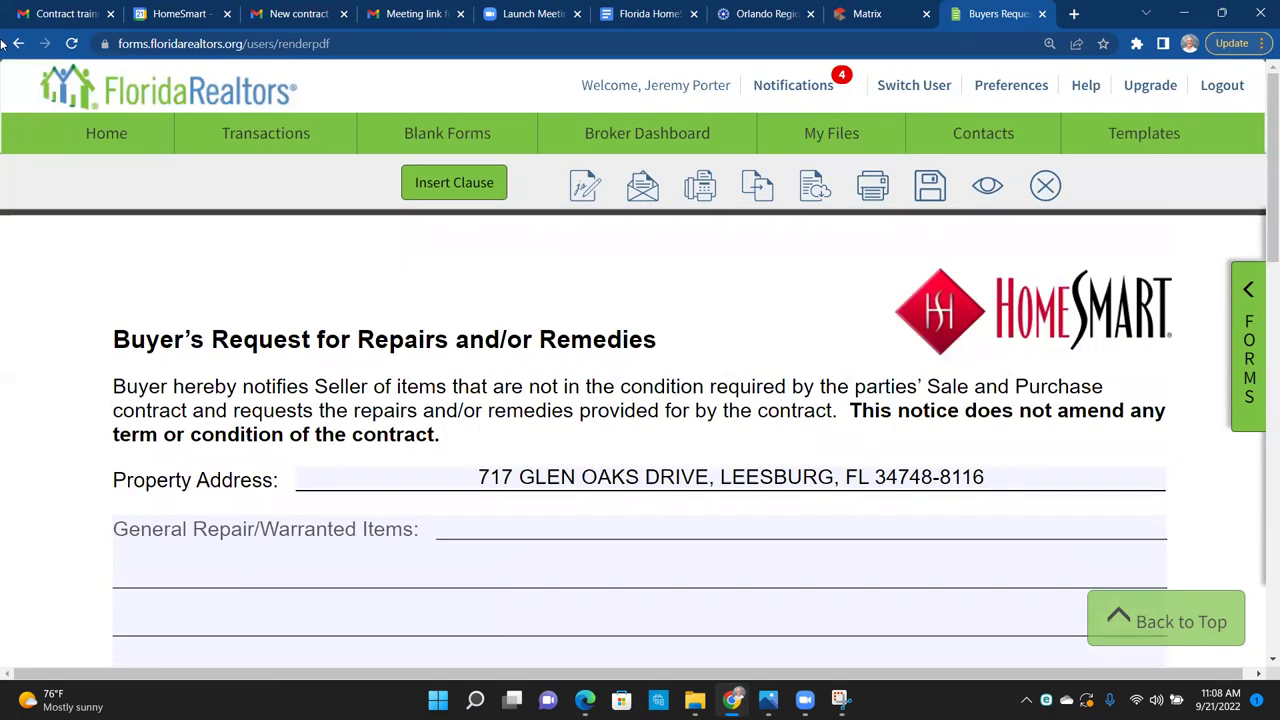
{"action": "left_click", "coordinate": [18, 44]}
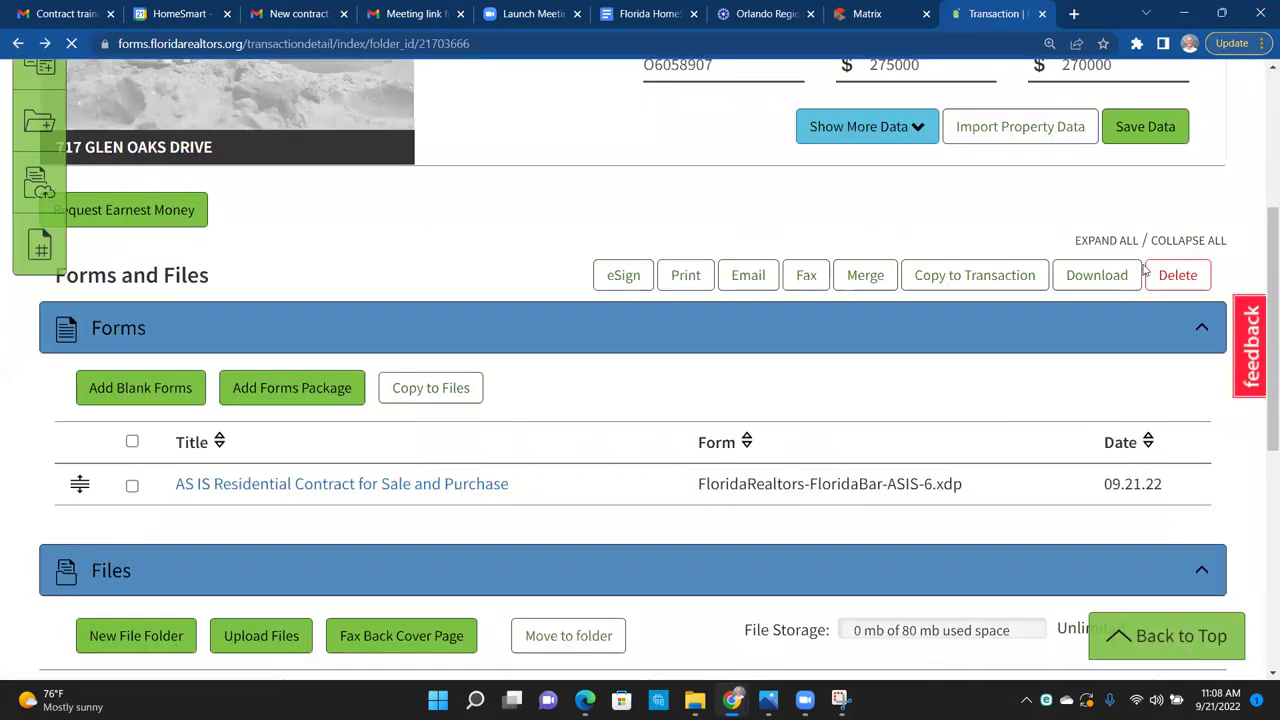
Step: Search the Blank Form Library for 'ac'
{"action": "scroll", "coordinate": [1262, 148], "scroll_direction": "up", "scroll_amount": 1}
{"action": "scroll", "coordinate": [1262, 148], "scroll_direction": "up", "scroll_amount": 1}
{"action": "scroll", "coordinate": [1262, 148], "scroll_direction": "down", "scroll_amount": 2}
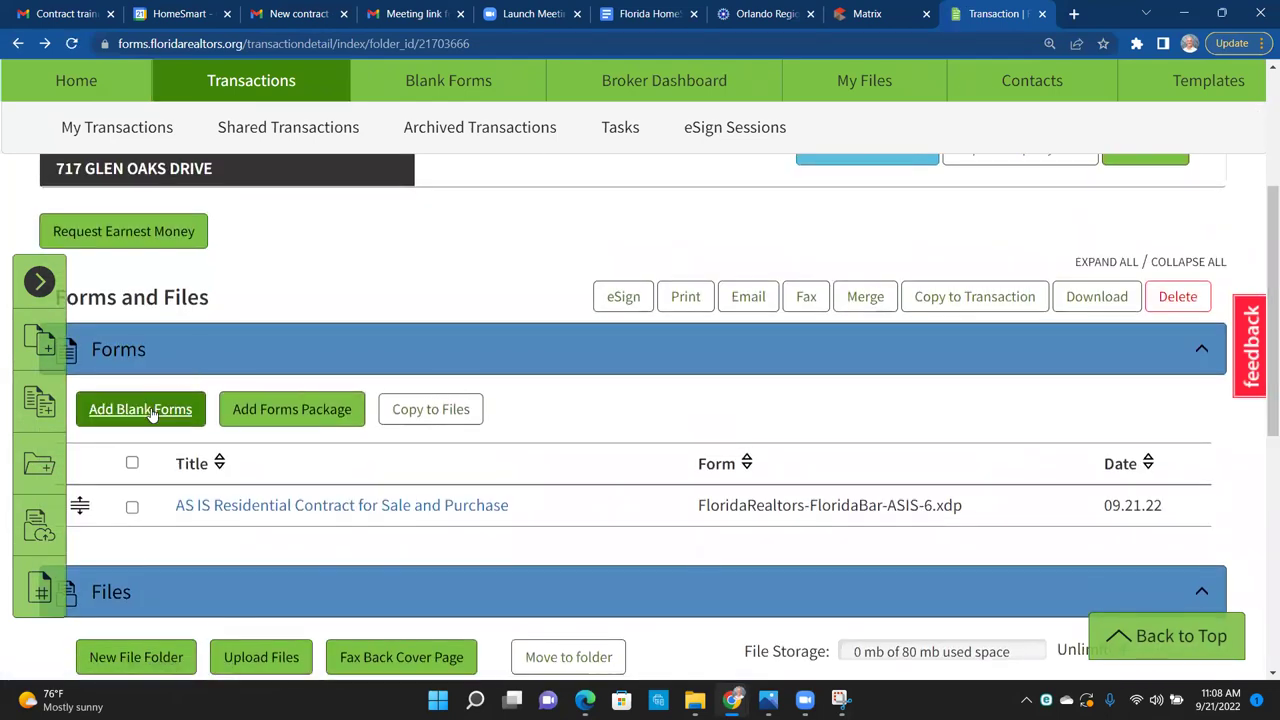
{"action": "left_click", "coordinate": [150, 409]}
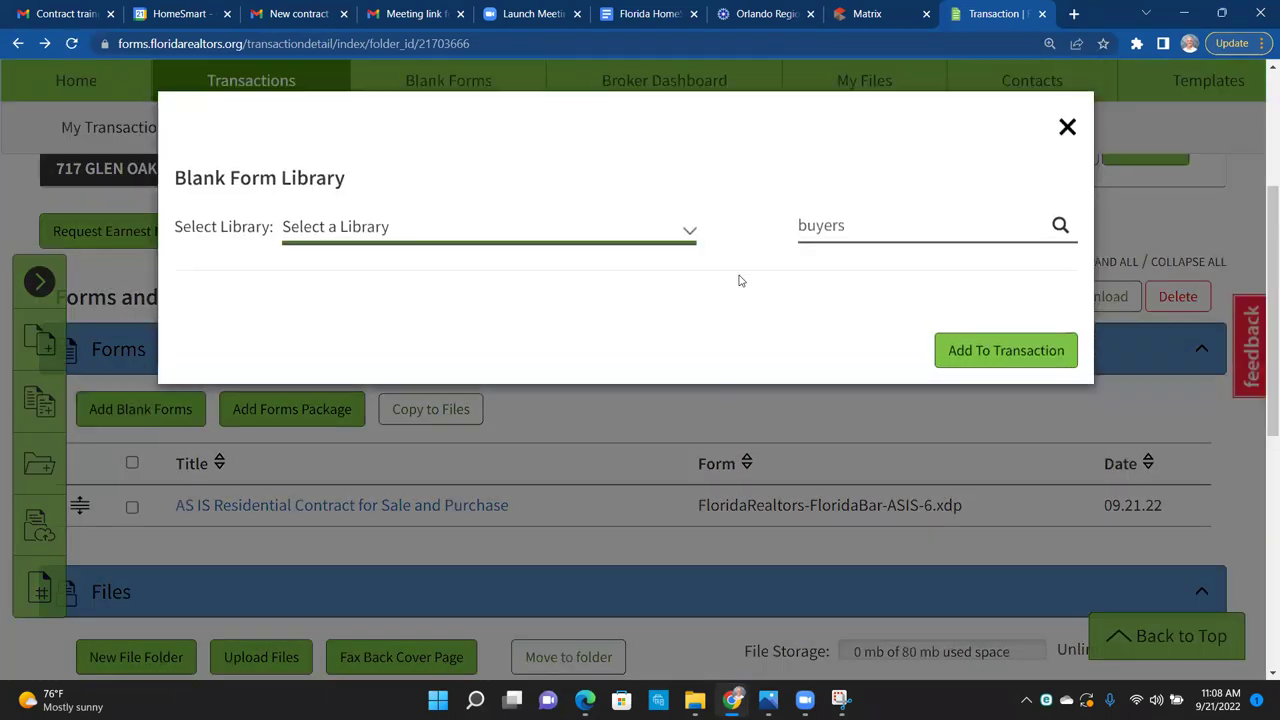
{"action": "key", "text": "Tab"}
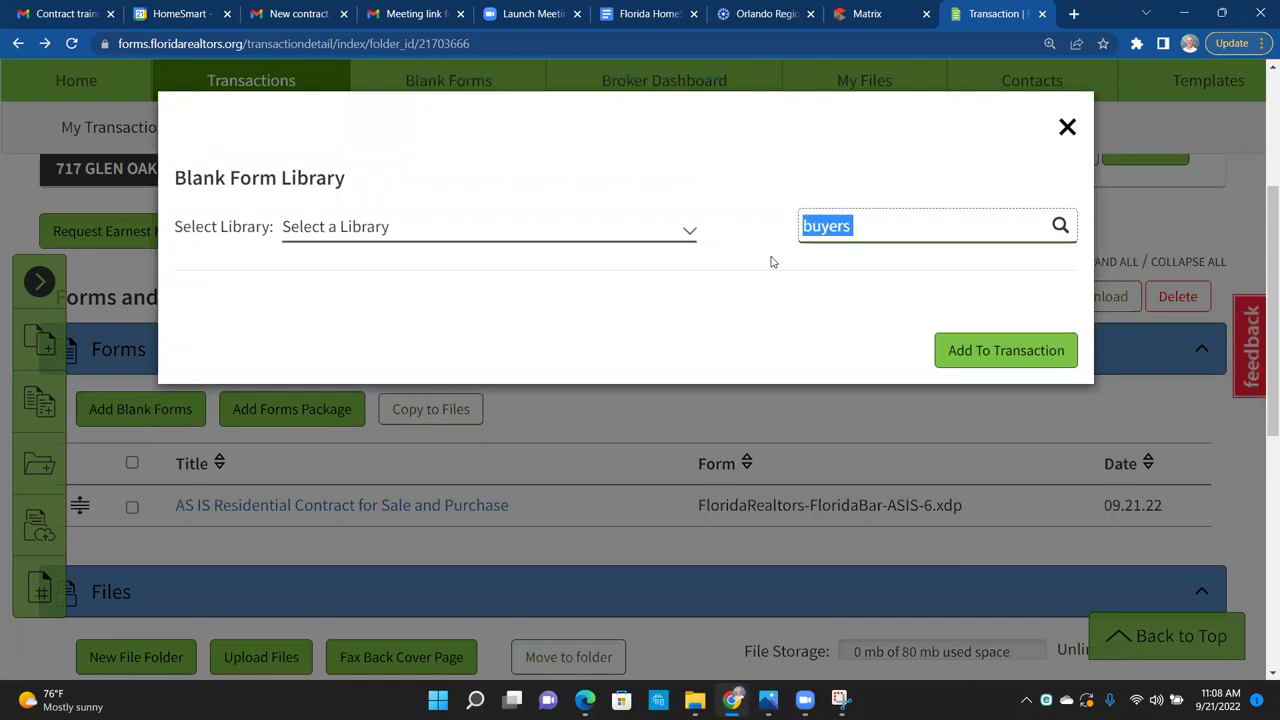
{"action": "type", "text": "as"}
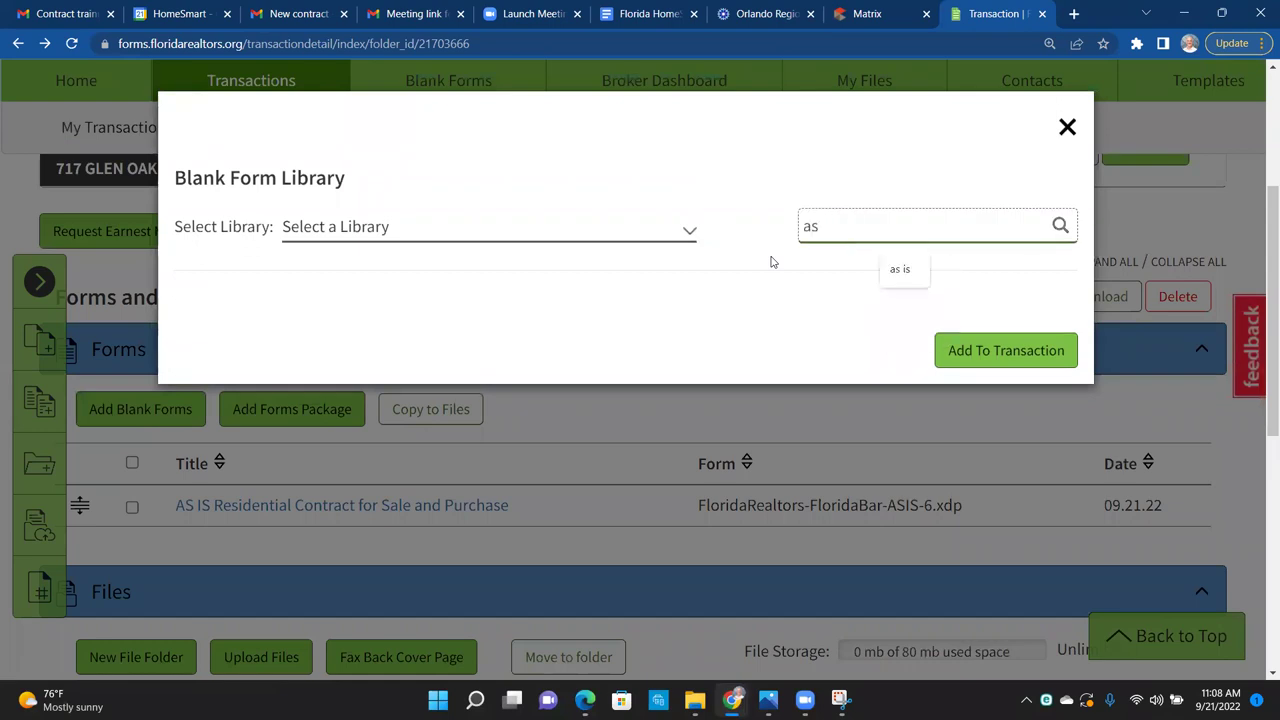
{"action": "key", "text": "BackSpace"}
{"action": "type", "text": "cp"}
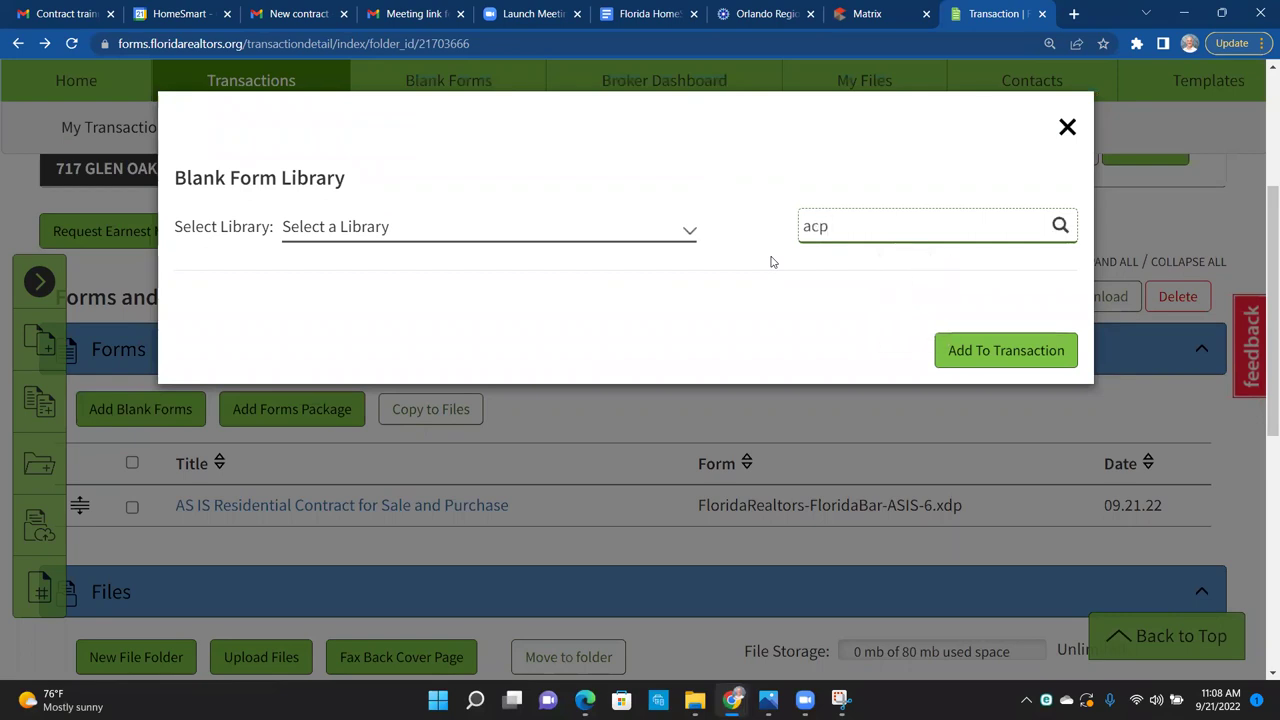
{"action": "key", "text": "BackSpace"}
{"action": "key", "text": "Return"}
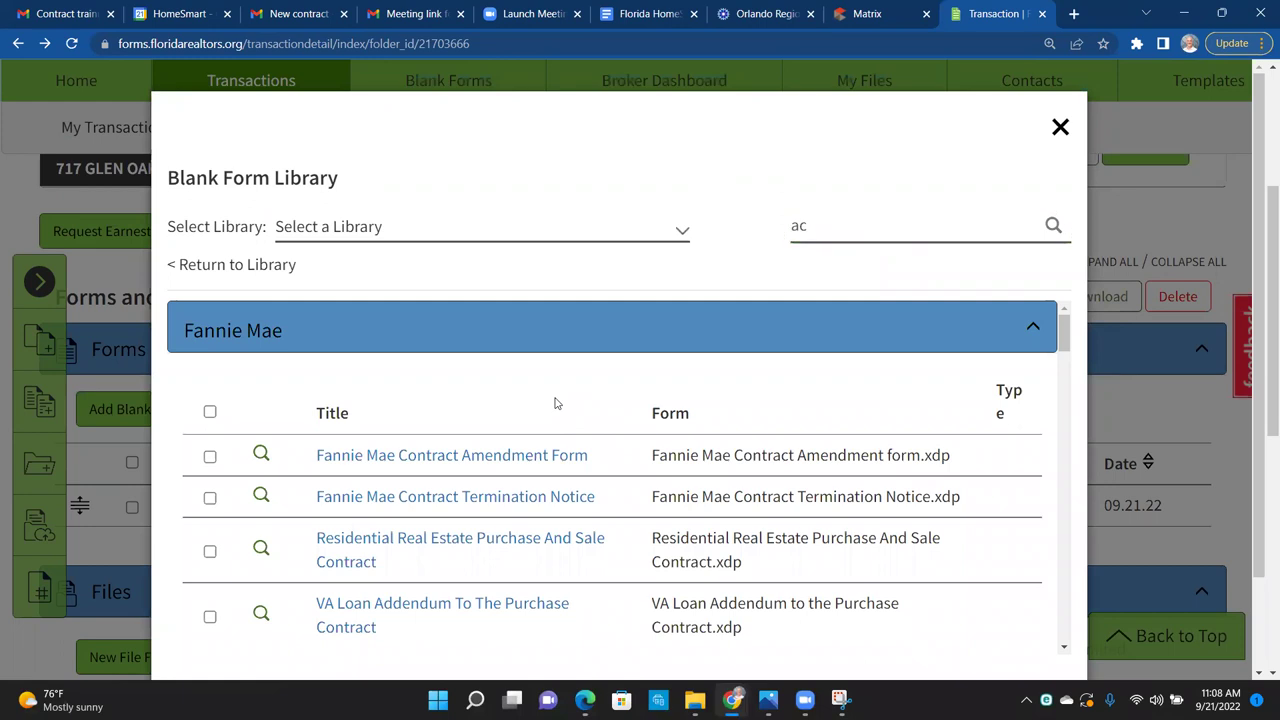
Step: Refine the search to 'acsp' and open the Addendum to Contract (ACSP-4) form
{"action": "scroll", "coordinate": [556, 403], "scroll_direction": "down", "scroll_amount": 2}
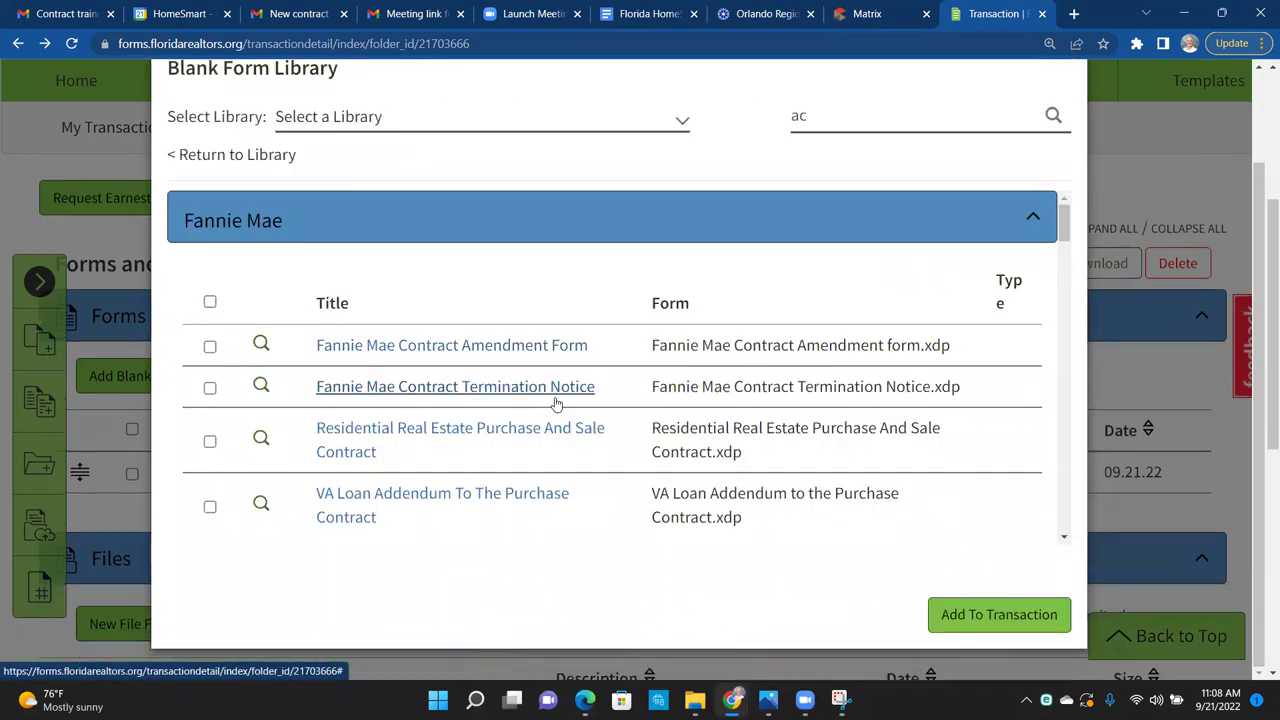
{"action": "scroll", "coordinate": [556, 403], "scroll_direction": "up", "scroll_amount": 2}
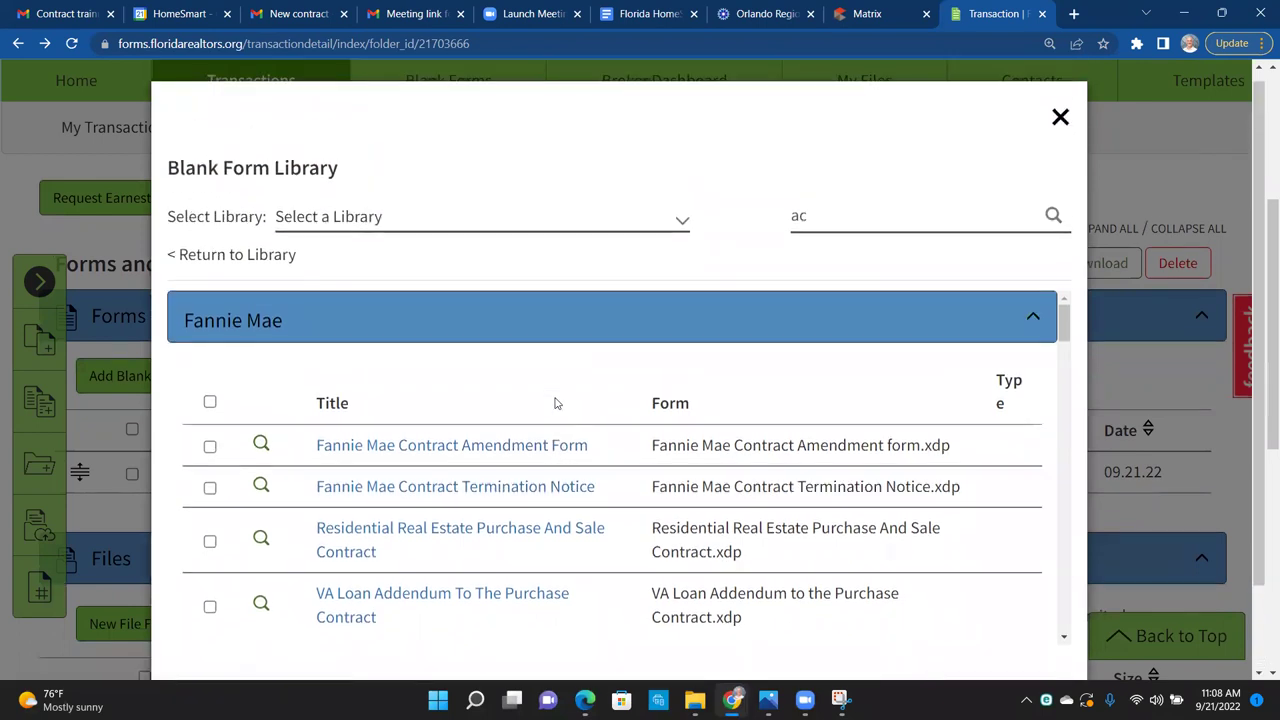
{"action": "scroll", "coordinate": [556, 403], "scroll_direction": "up", "scroll_amount": 1}
{"action": "left_click", "coordinate": [826, 227]}
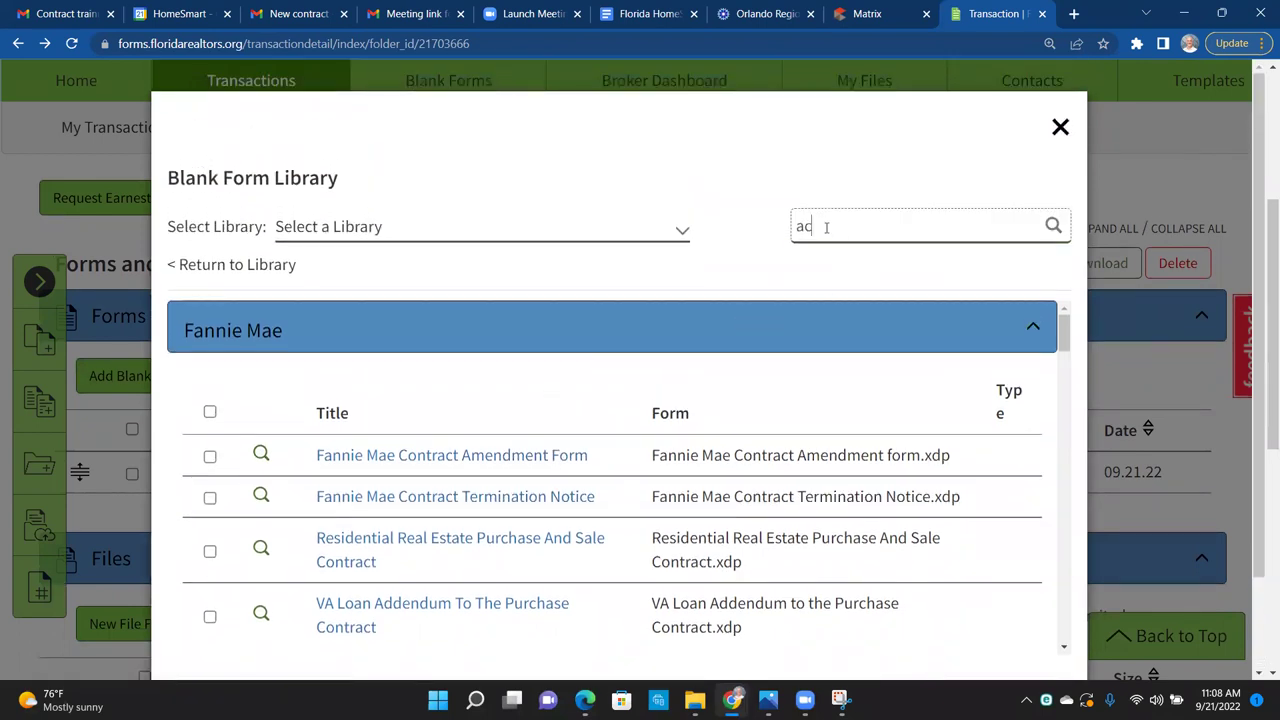
{"action": "type", "text": "sp"}
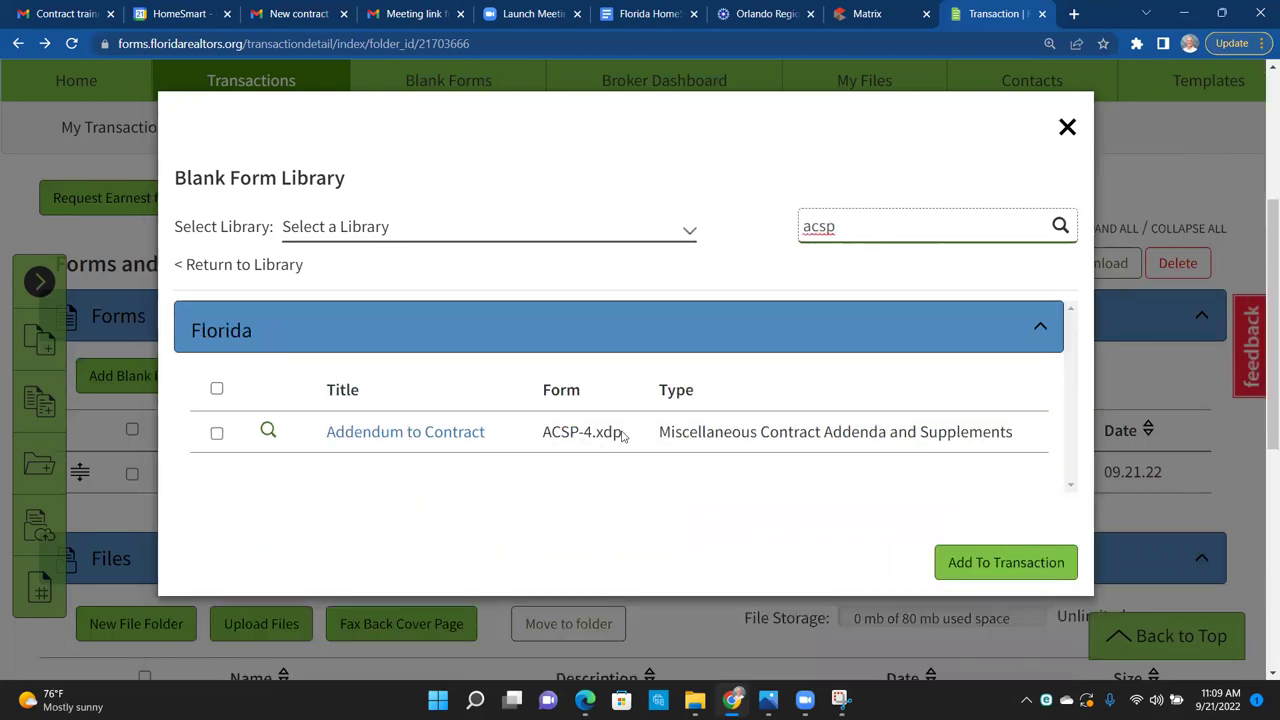
{"action": "left_click_drag", "start_coordinate": [631, 440], "coordinate": [538, 441]}
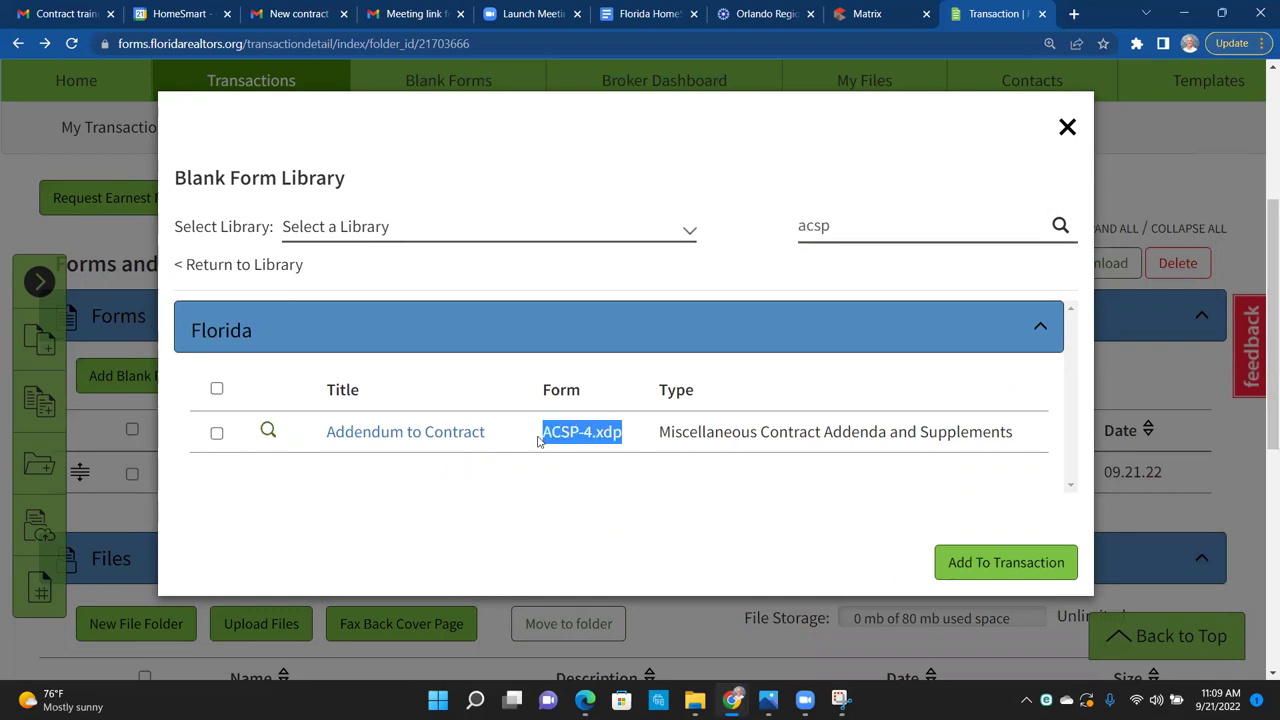
{"action": "left_click", "coordinate": [448, 444]}
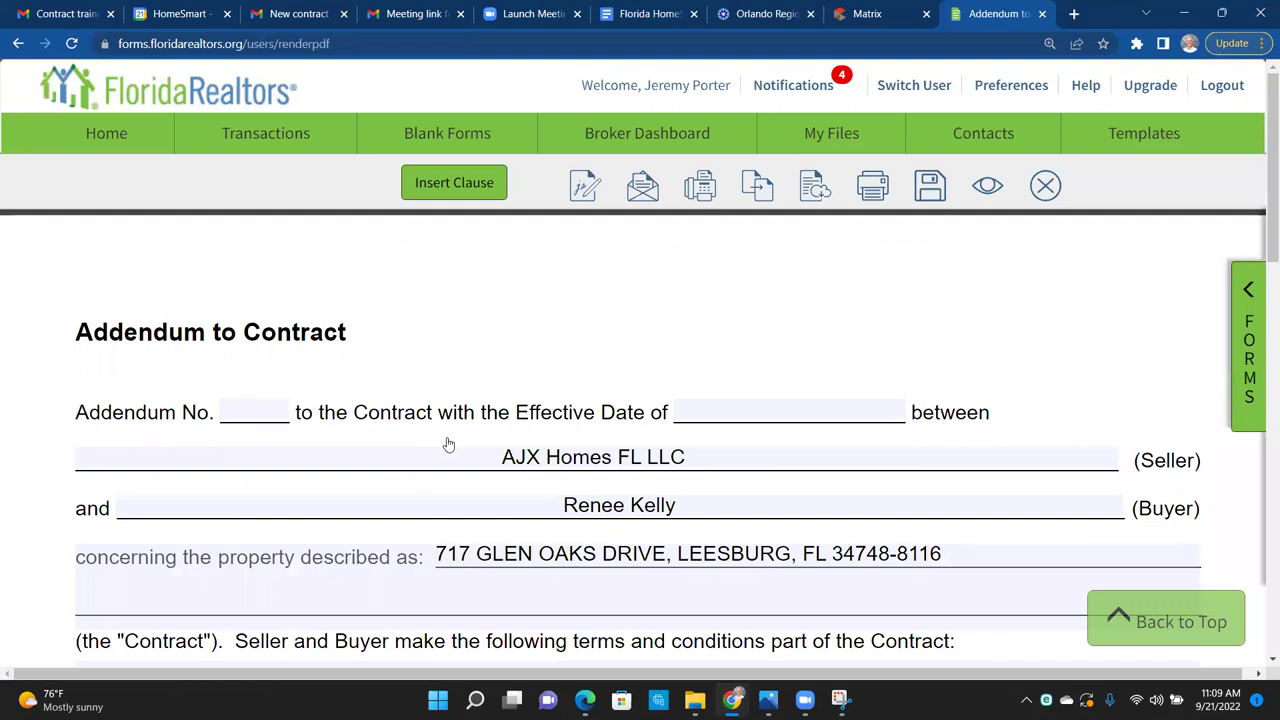
Step: Enter Addendum No. 1 with an effective date of September 22, 2022
{"action": "scroll", "coordinate": [448, 444], "scroll_direction": "down", "scroll_amount": 1}
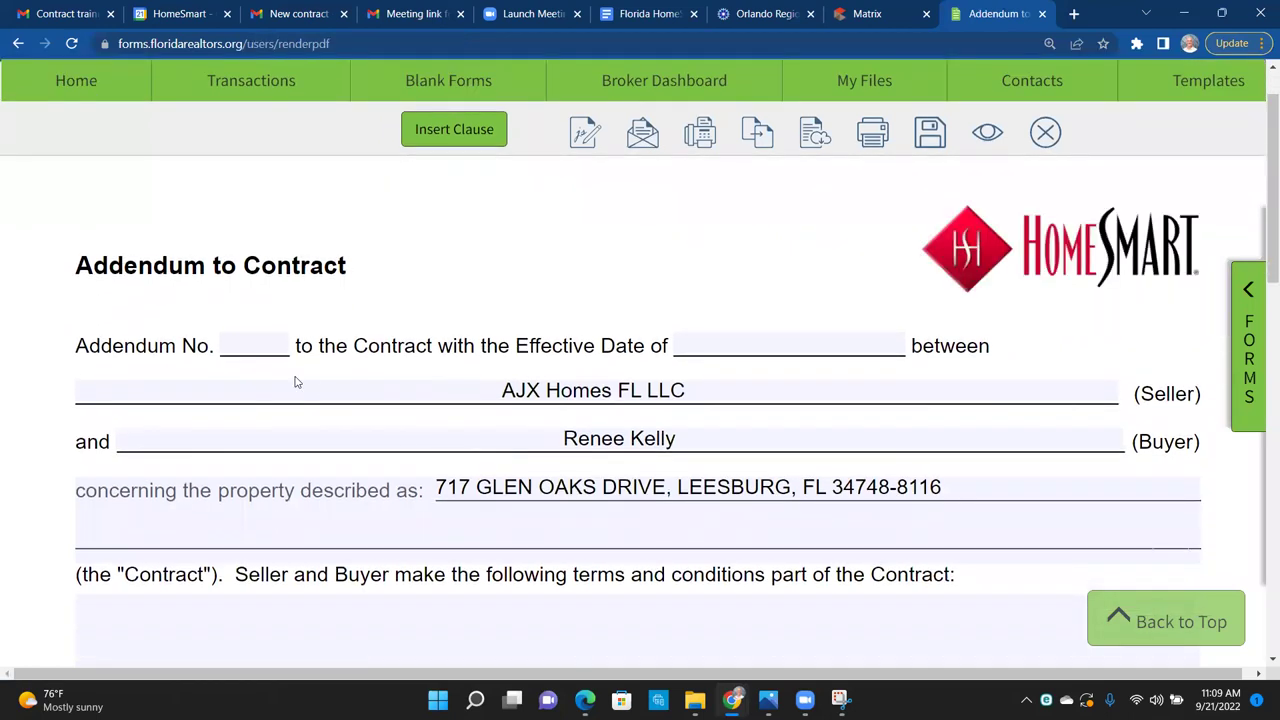
{"action": "left_click", "coordinate": [254, 349]}
{"action": "type", "text": "1"}
{"action": "left_click", "coordinate": [830, 344]}
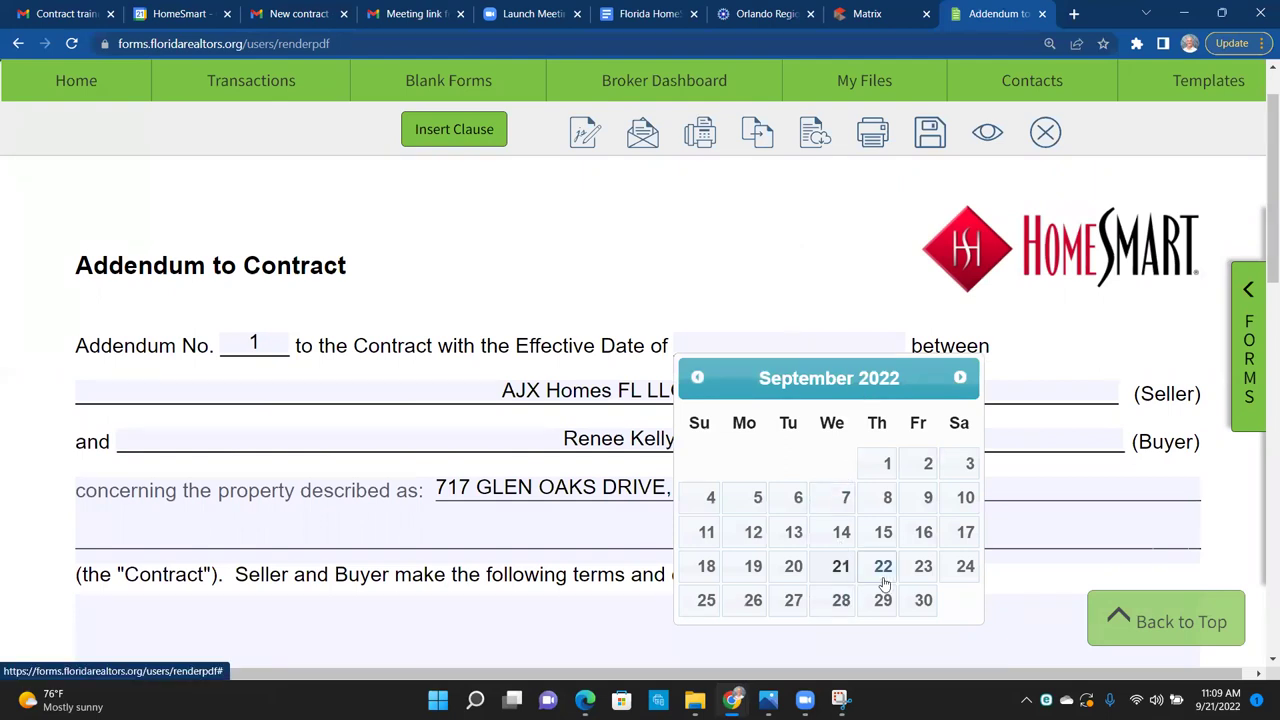
{"action": "left_click", "coordinate": [884, 580]}
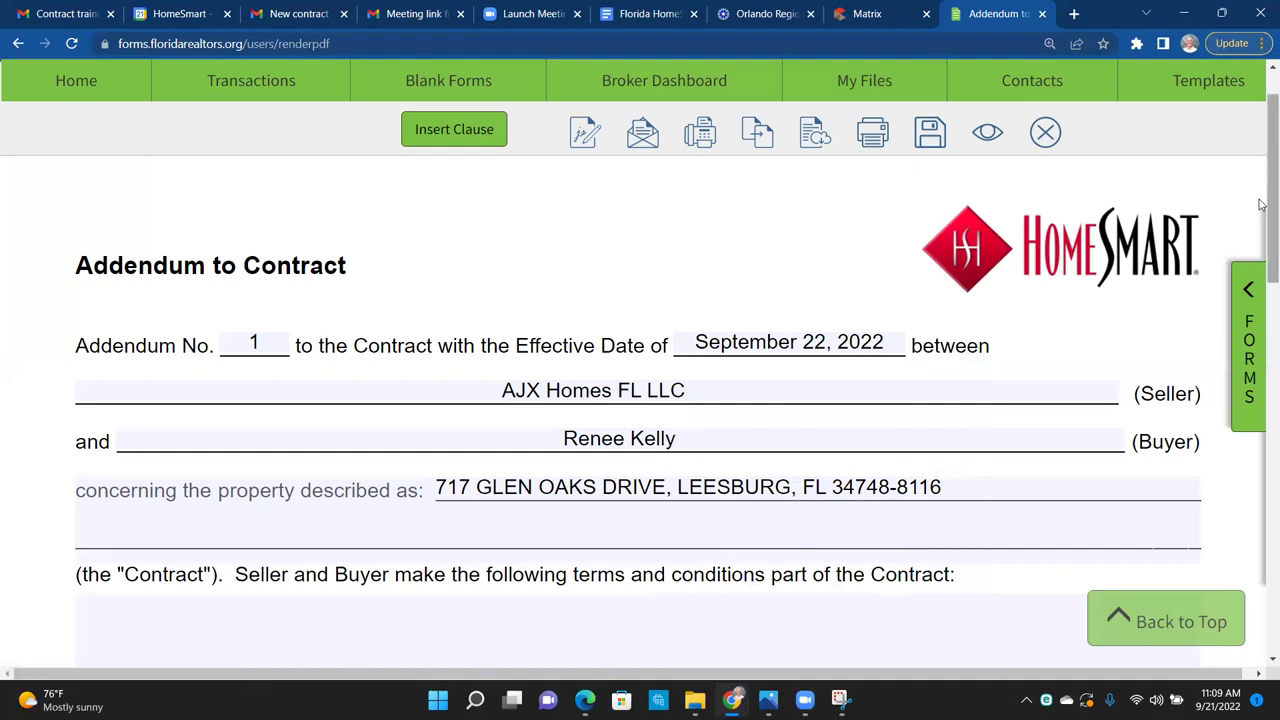
Step: Go back to the Matrix MLS listing showing the Housing for Older Persons entry
{"action": "left_click_drag", "start_coordinate": [1262, 206], "coordinate": [1260, 266]}
{"action": "left_click", "coordinate": [429, 426]}
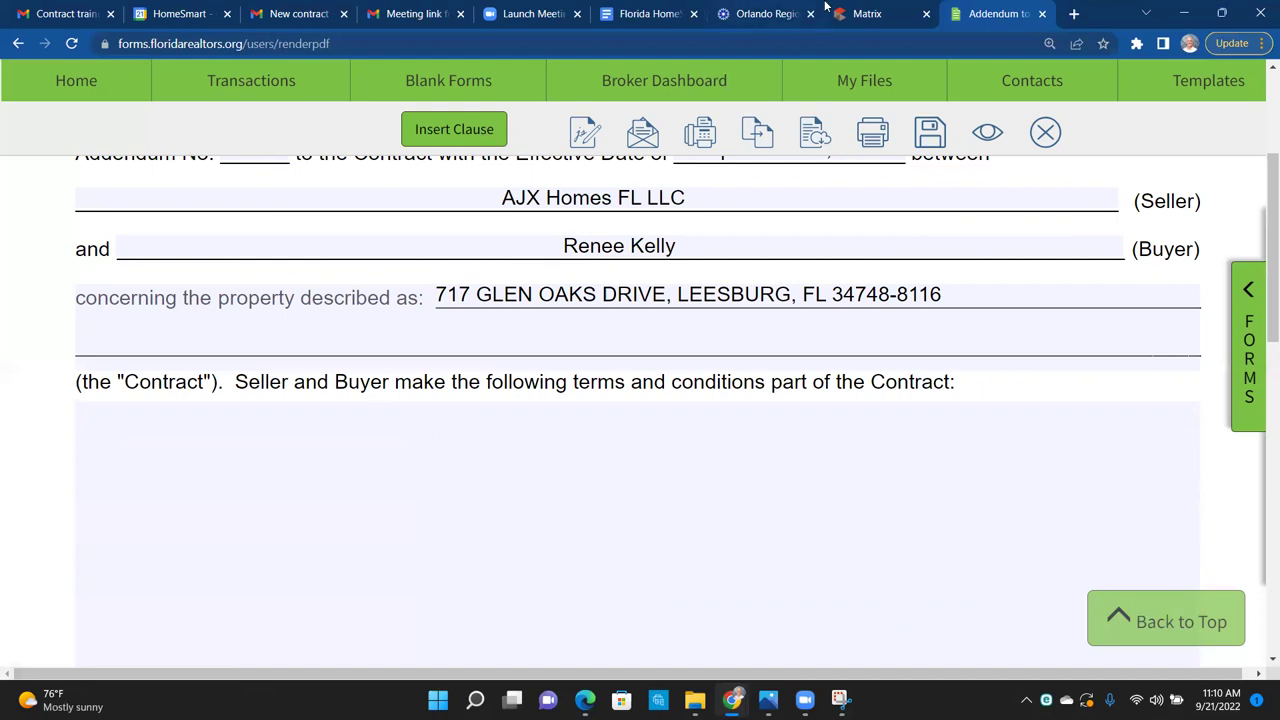
{"action": "left_click", "coordinate": [868, 14]}
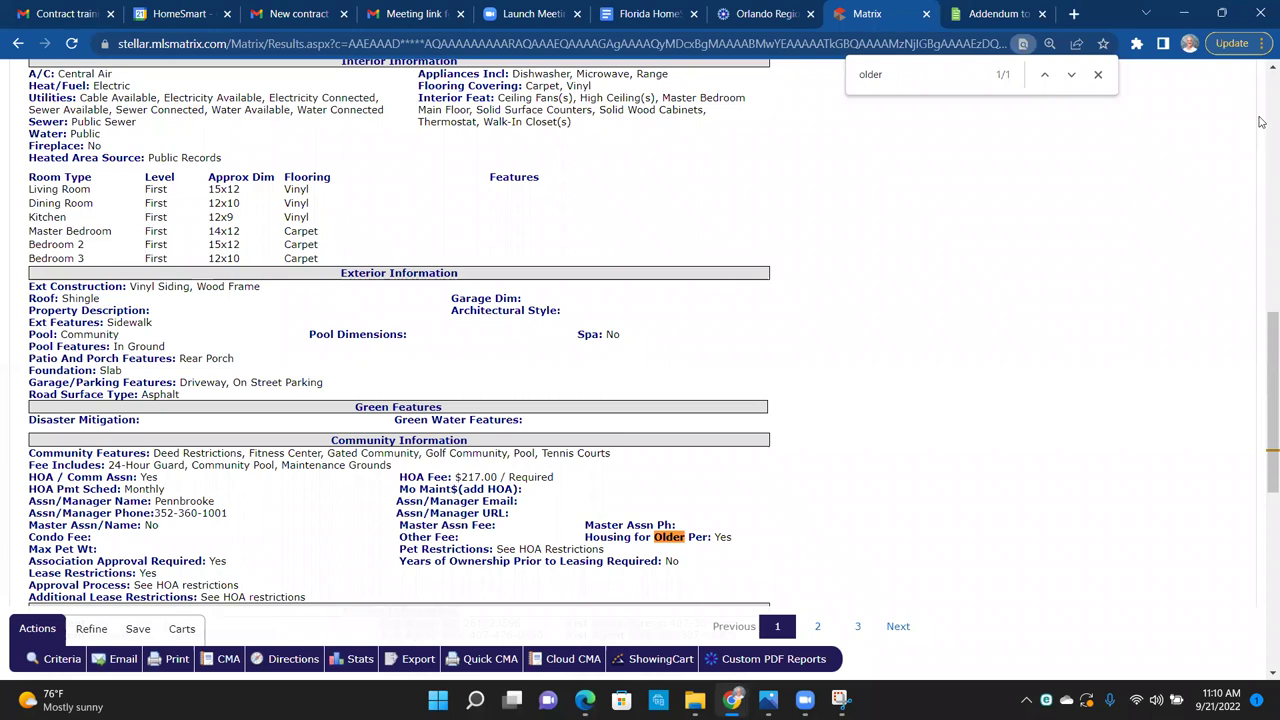
Step: Open the listing's attachments and view CR6QHousingforOlderPersons.pdf
{"action": "scroll", "coordinate": [1261, 120], "scroll_direction": "up", "scroll_amount": 10}
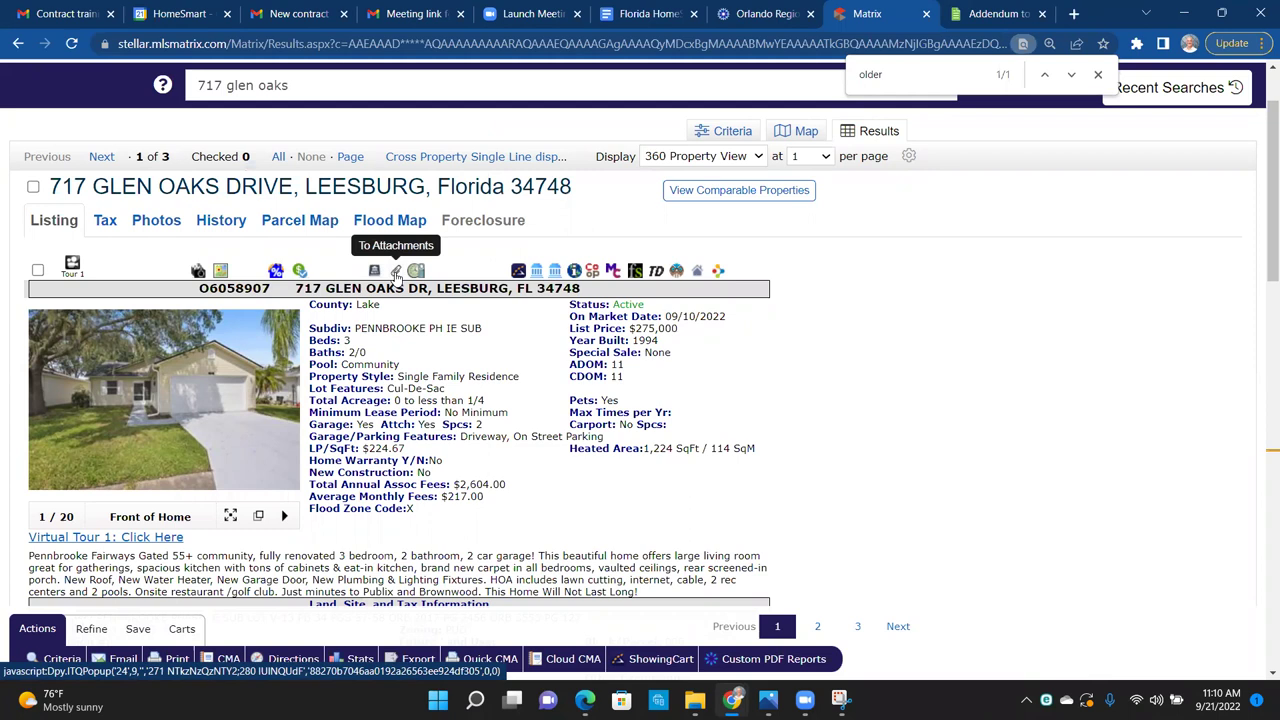
{"action": "left_click", "coordinate": [396, 272]}
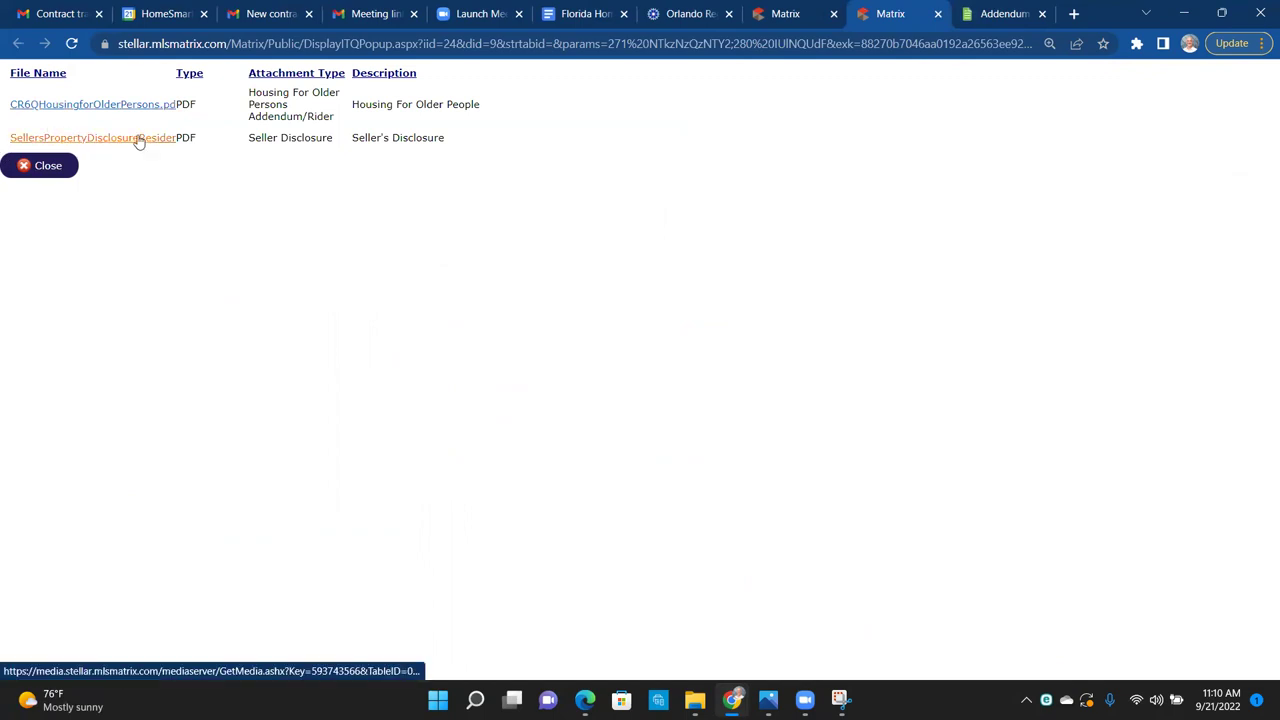
{"action": "left_click", "coordinate": [80, 104]}
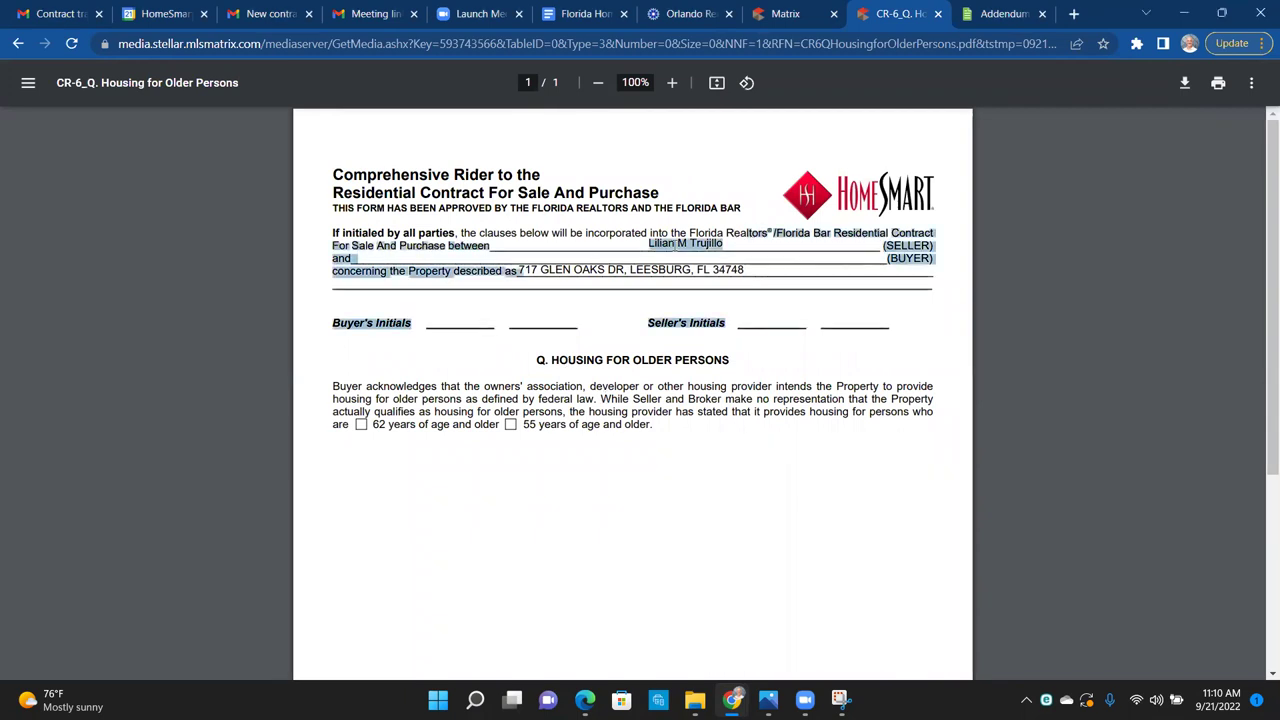
Step: Review the rider's parties line and Seller's Initials label
{"action": "left_click_drag", "start_coordinate": [731, 242], "coordinate": [726, 243]}
{"action": "left_click", "coordinate": [731, 257]}
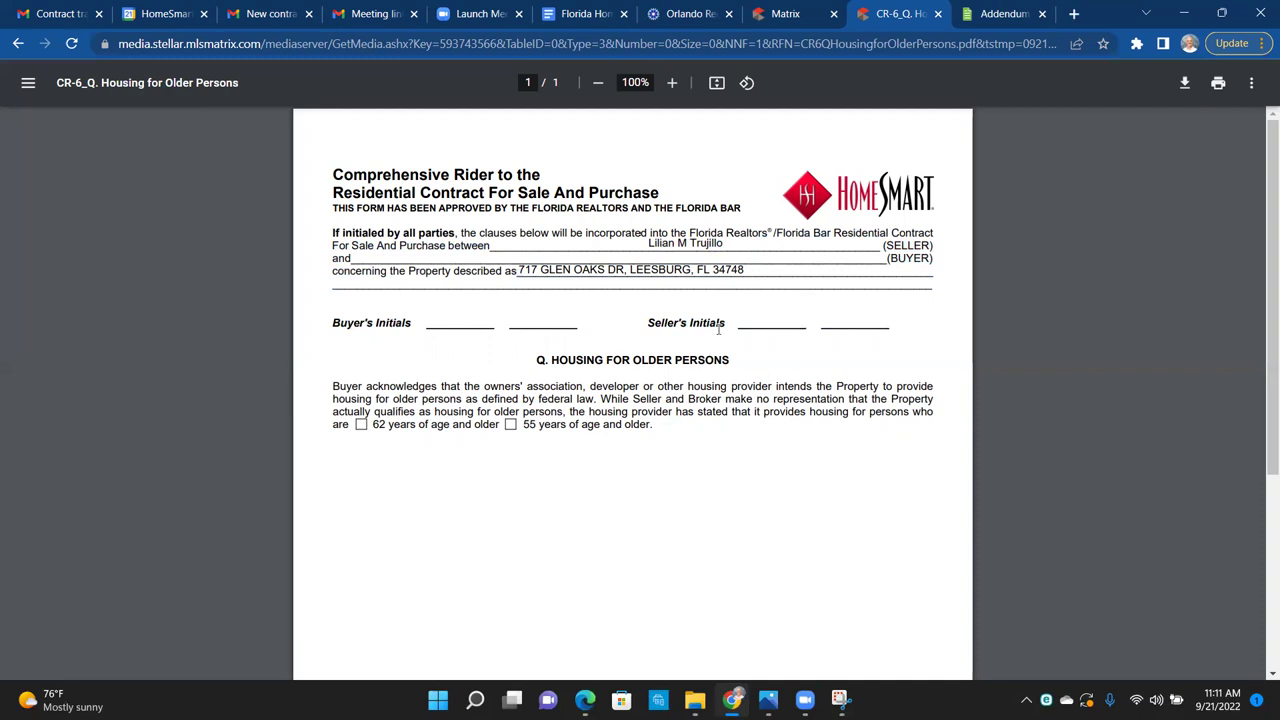
{"action": "left_click_drag", "start_coordinate": [878, 325], "coordinate": [634, 312]}
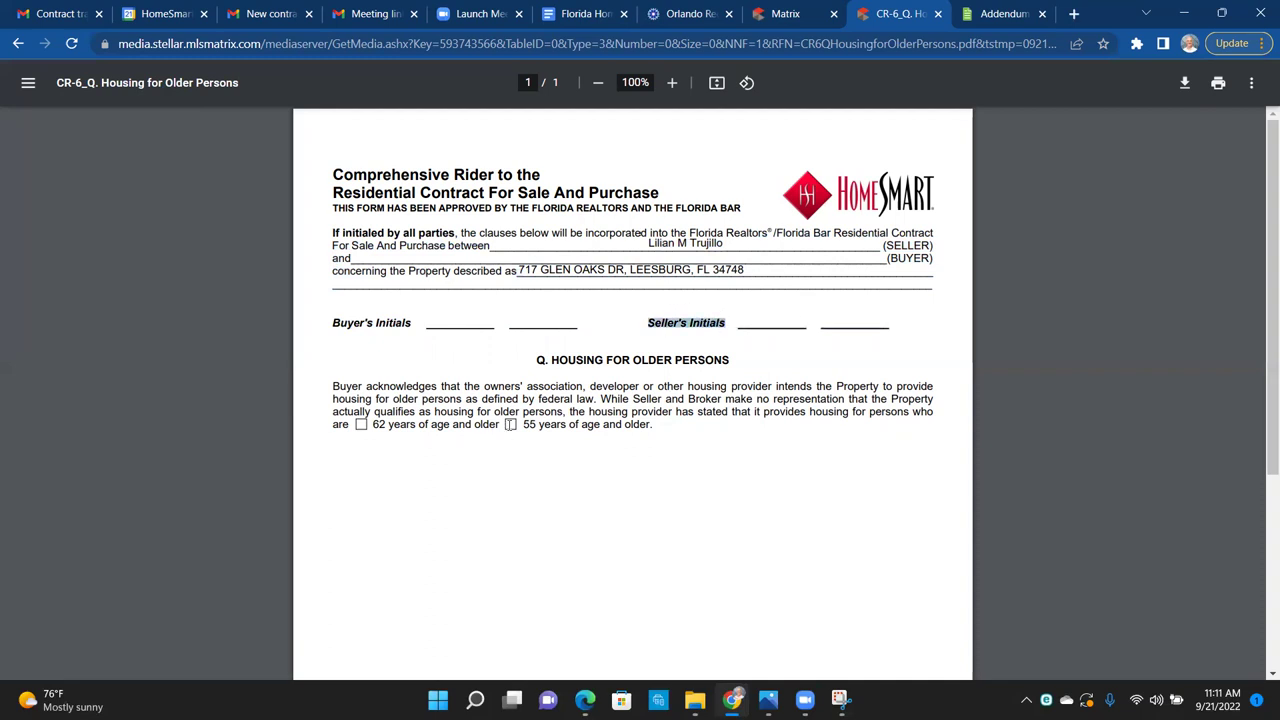
{"action": "left_click", "coordinate": [824, 327]}
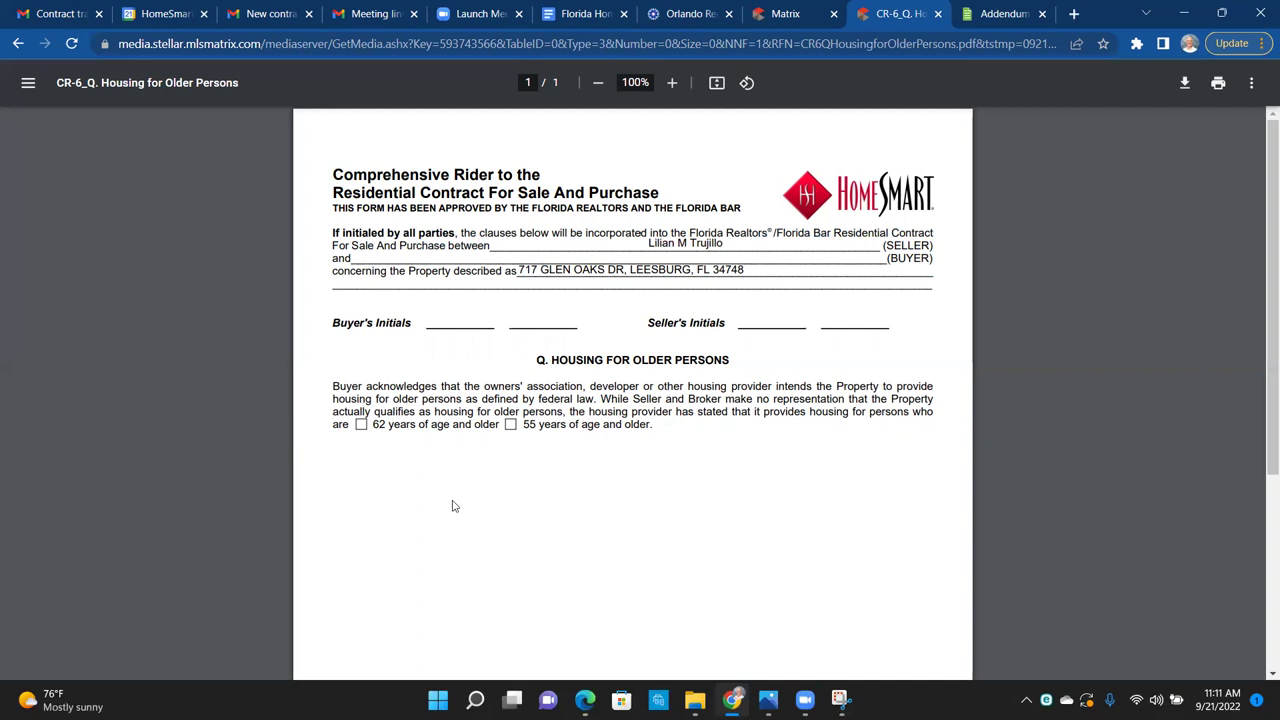
{"action": "scroll", "coordinate": [452, 506], "scroll_direction": "down", "scroll_amount": 1}
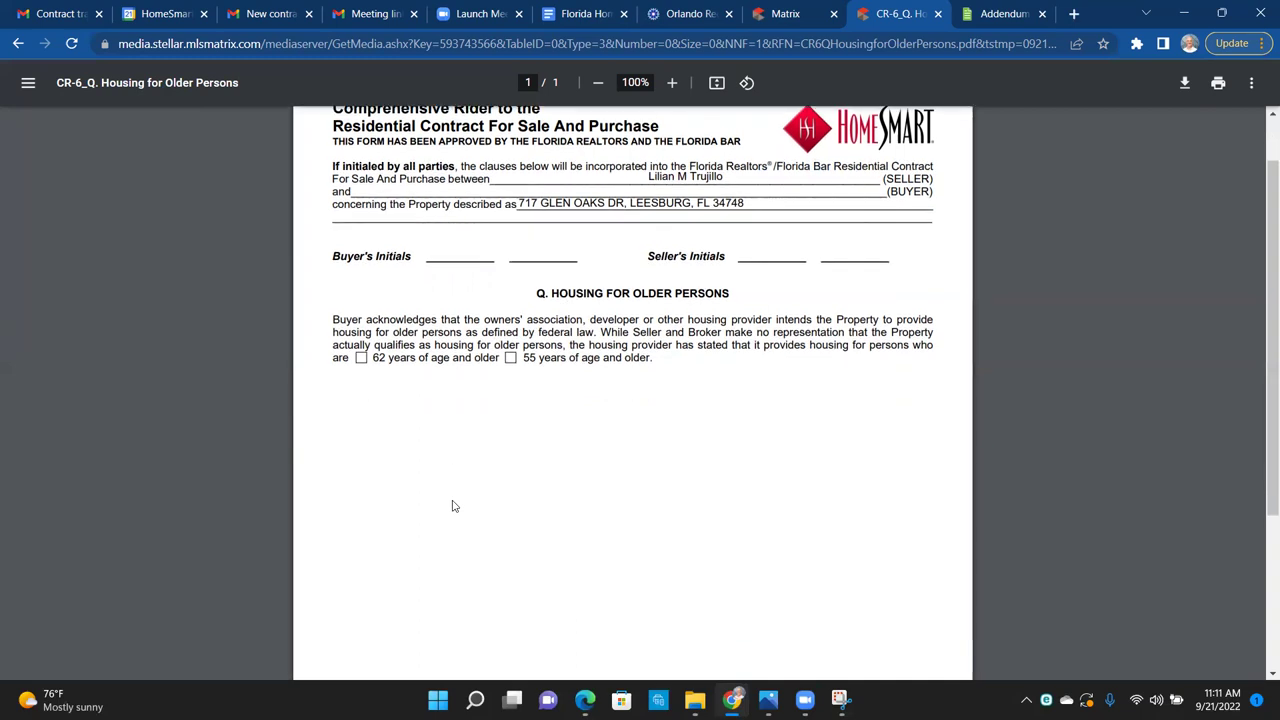
{"action": "scroll", "coordinate": [452, 506], "scroll_direction": "up", "scroll_amount": 1}
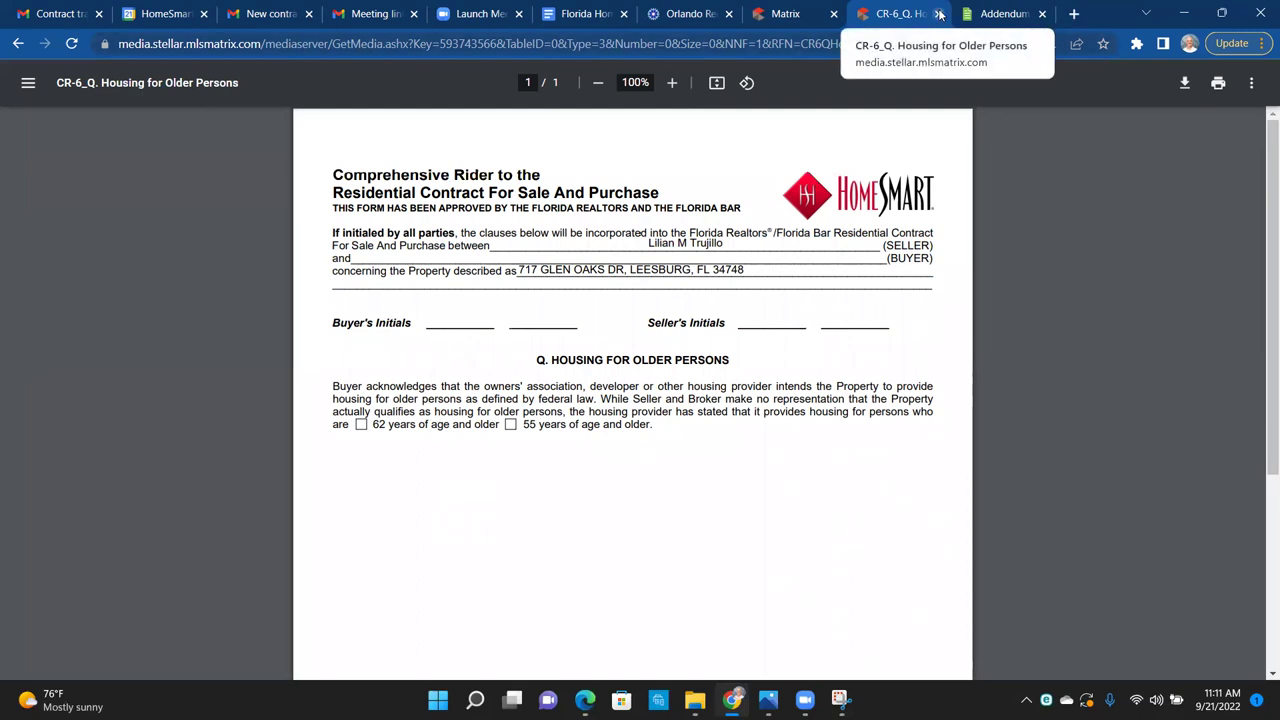
Step: Save the rider PDF to Downloads and return to the addendum tab
{"action": "left_click", "coordinate": [1182, 83]}
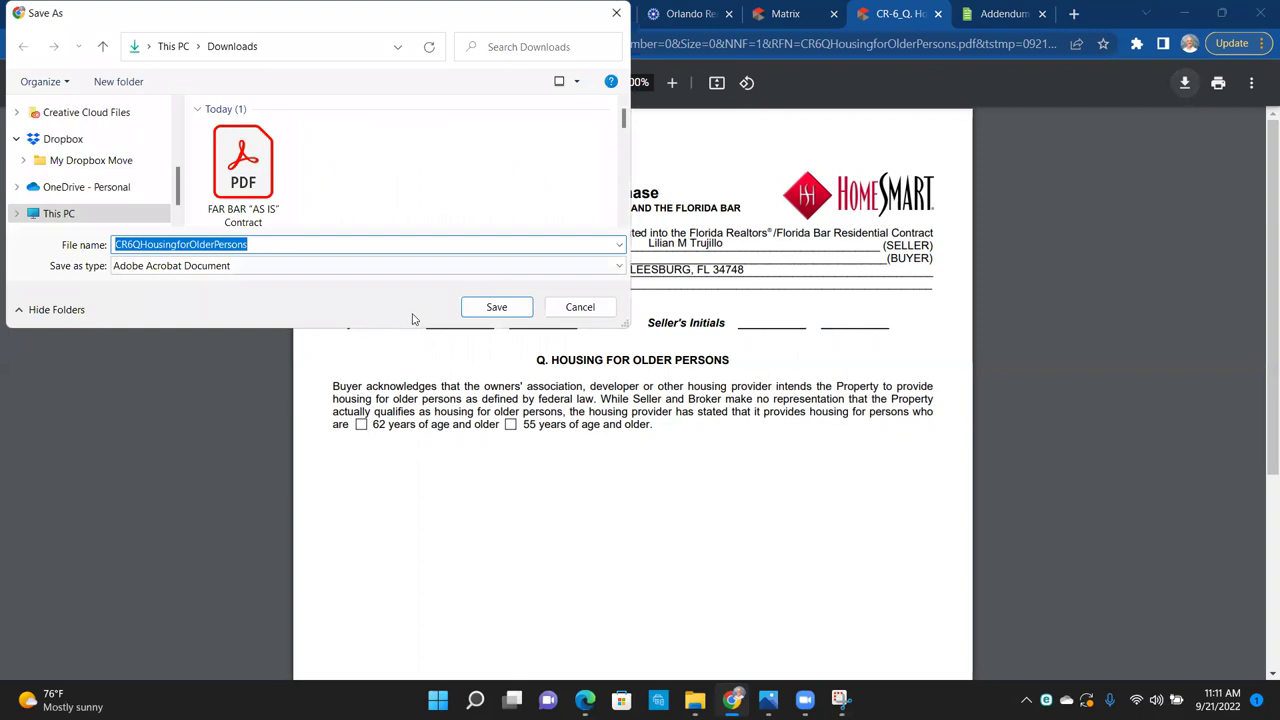
{"action": "left_click", "coordinate": [496, 308]}
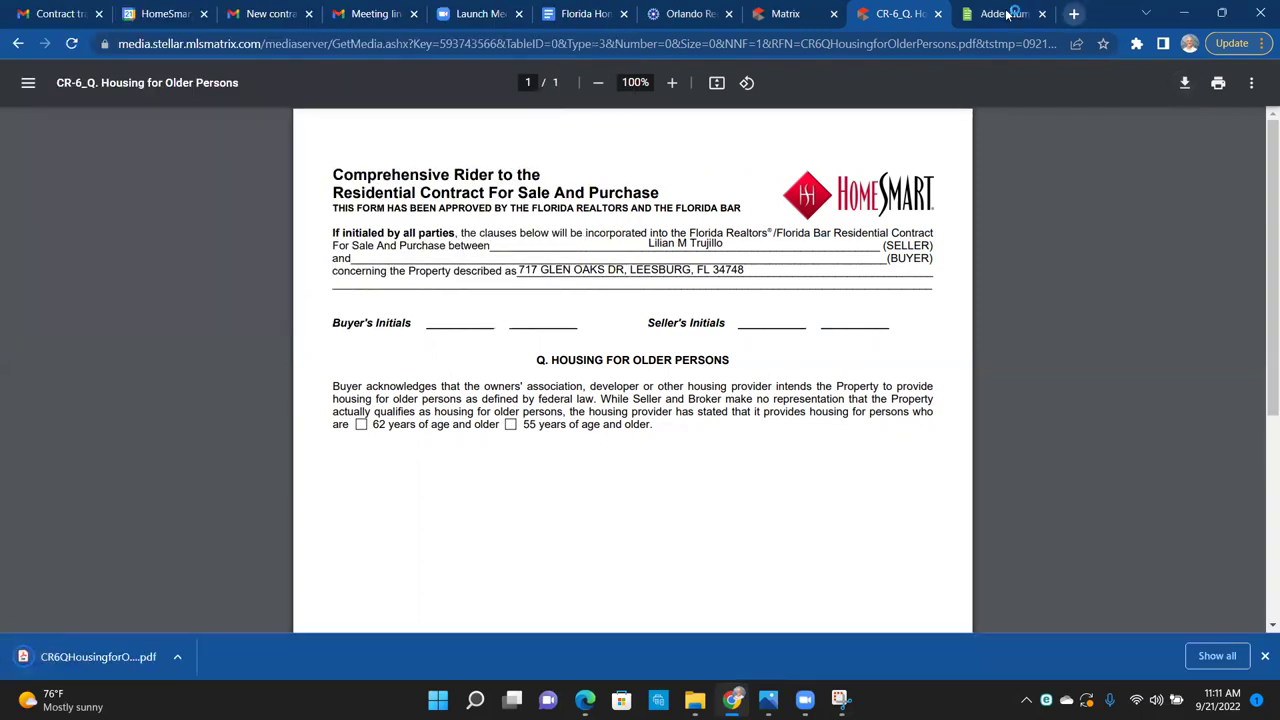
{"action": "left_click", "coordinate": [1003, 13]}
Step: Reopen the AS IS residential contract and save it
{"action": "left_click", "coordinate": [76, 80]}
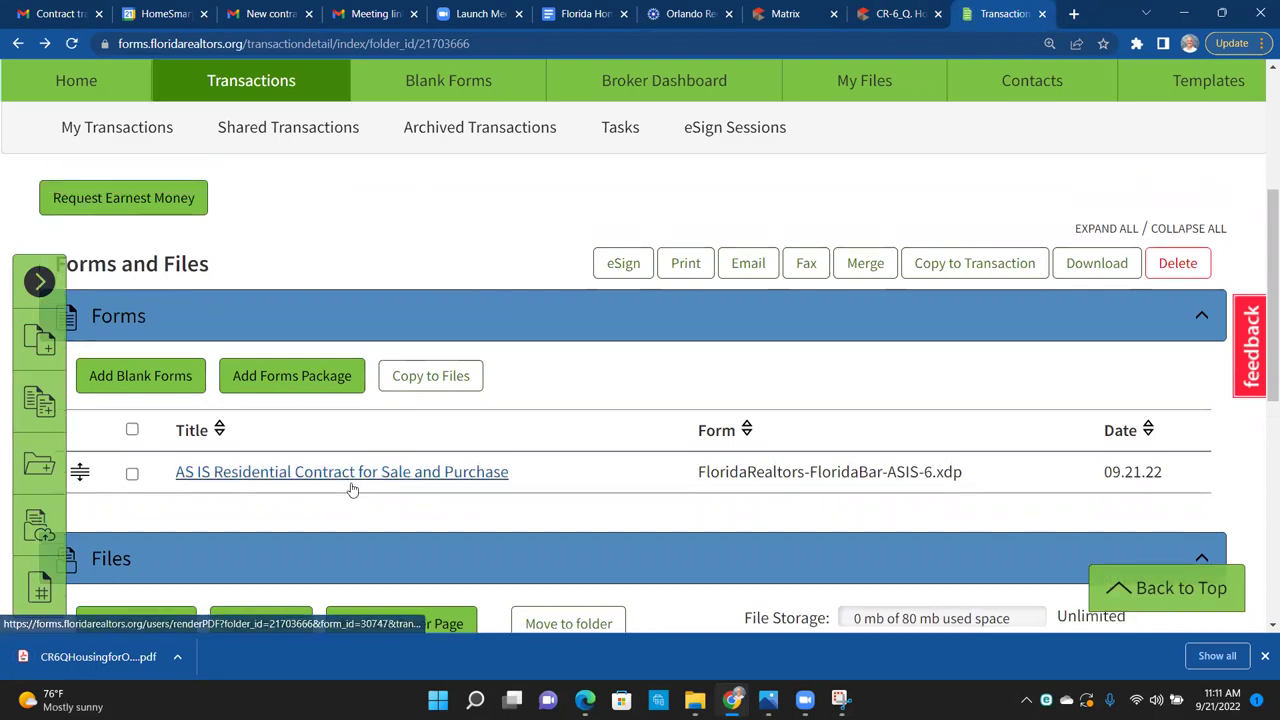
{"action": "left_click", "coordinate": [352, 488]}
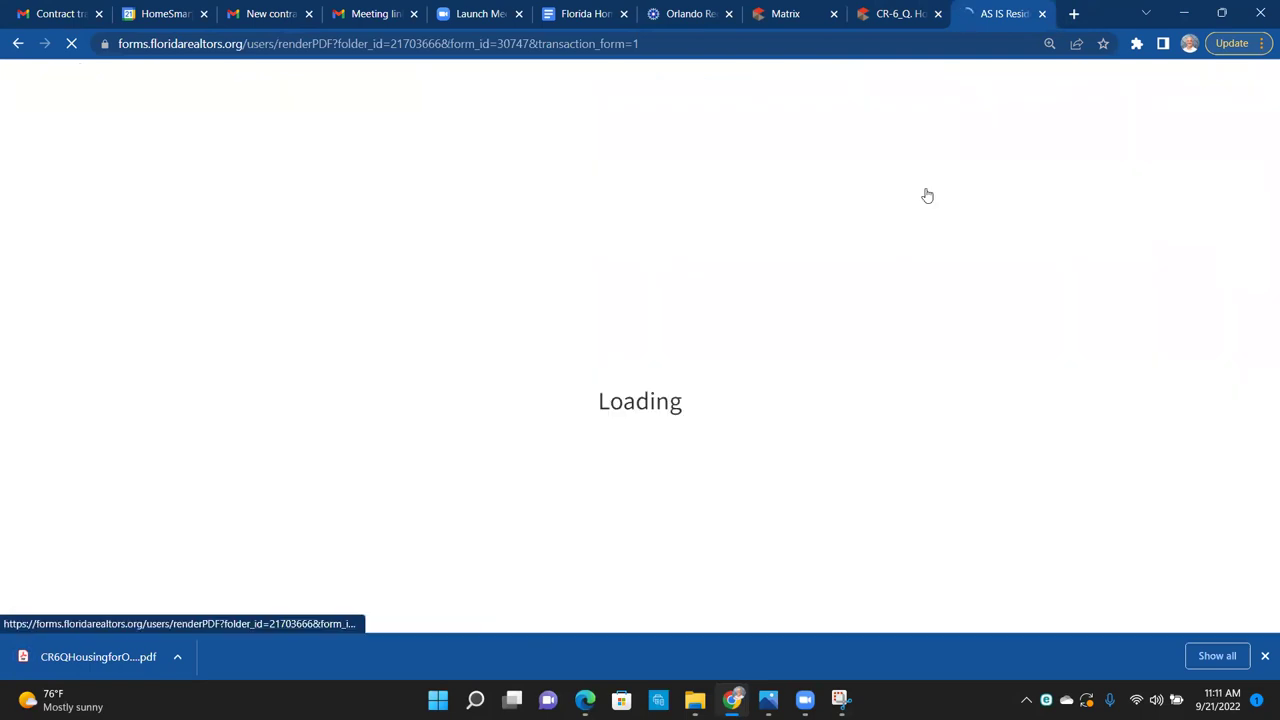
{"action": "left_click", "coordinate": [931, 192]}
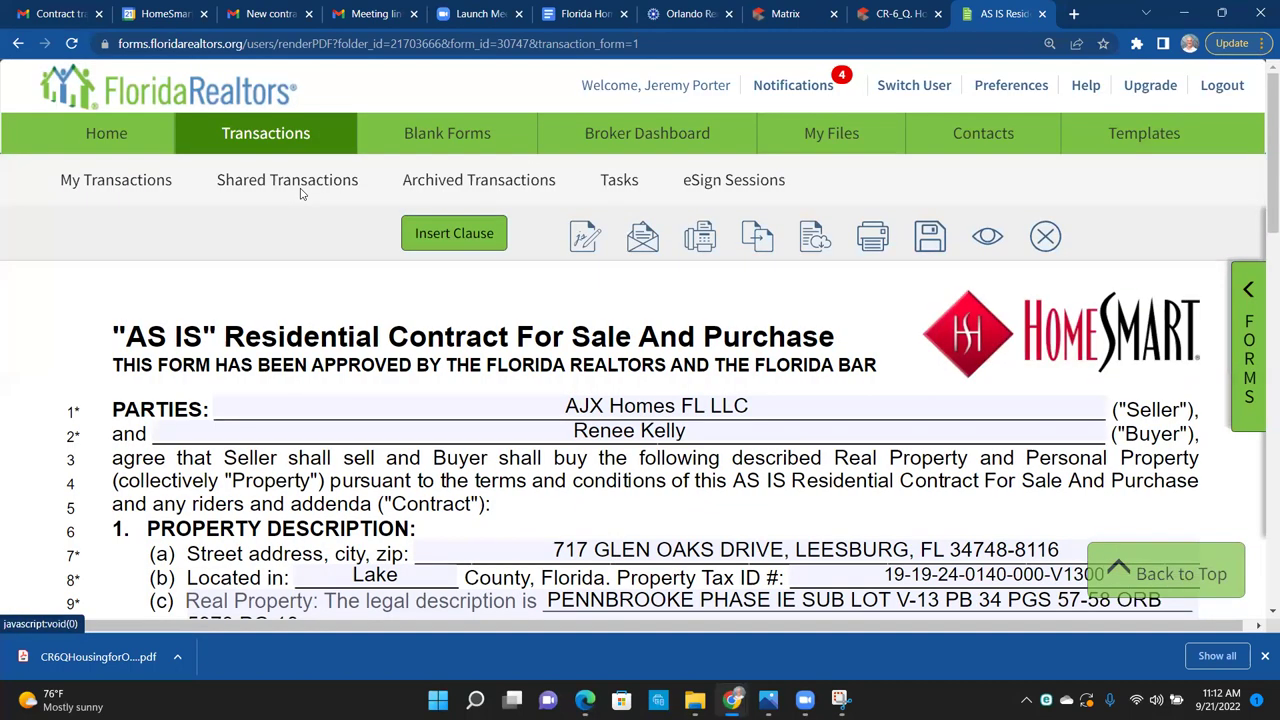
{"action": "left_click", "coordinate": [128, 181]}
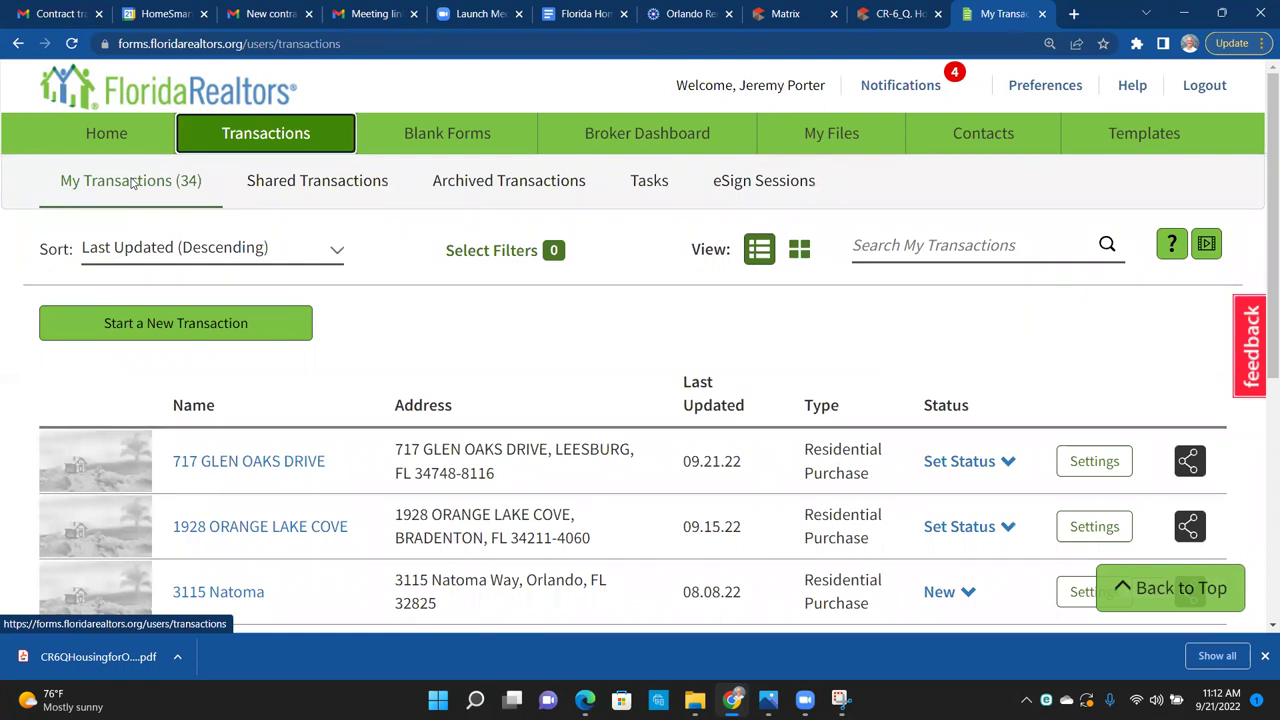
{"action": "left_click", "coordinate": [237, 460]}
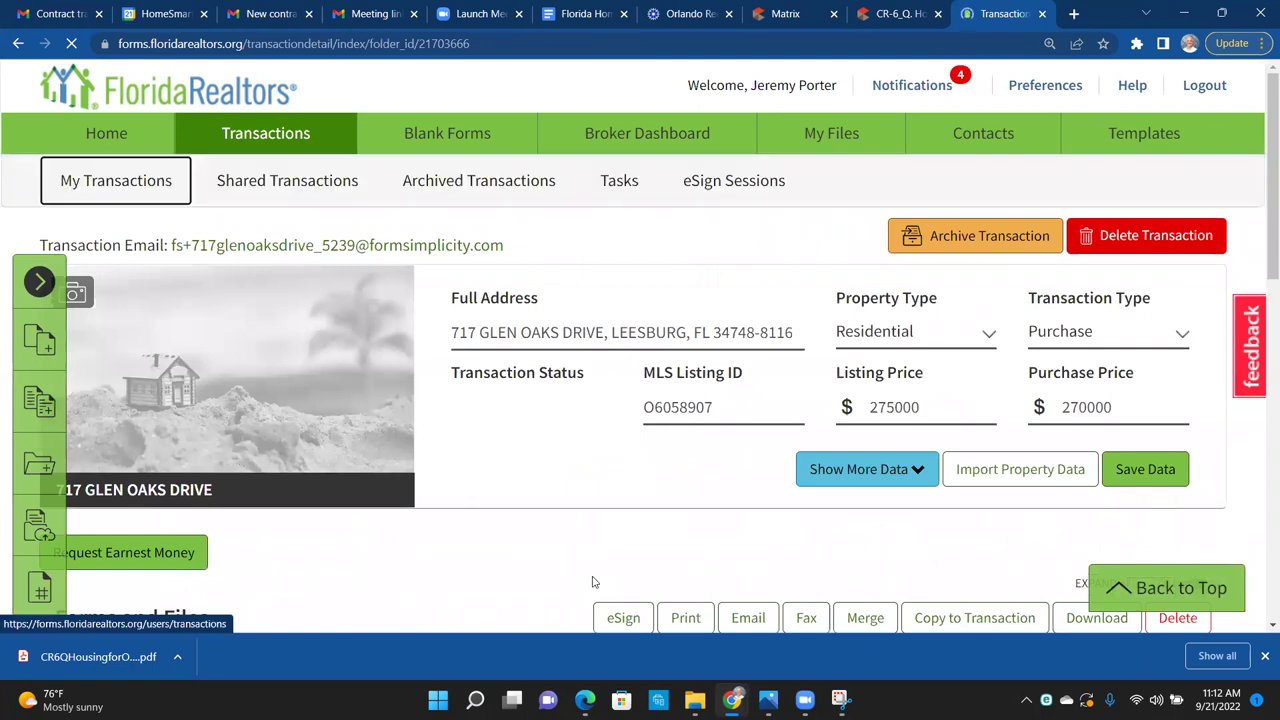
{"action": "scroll", "coordinate": [621, 567], "scroll_direction": "down", "scroll_amount": 5}
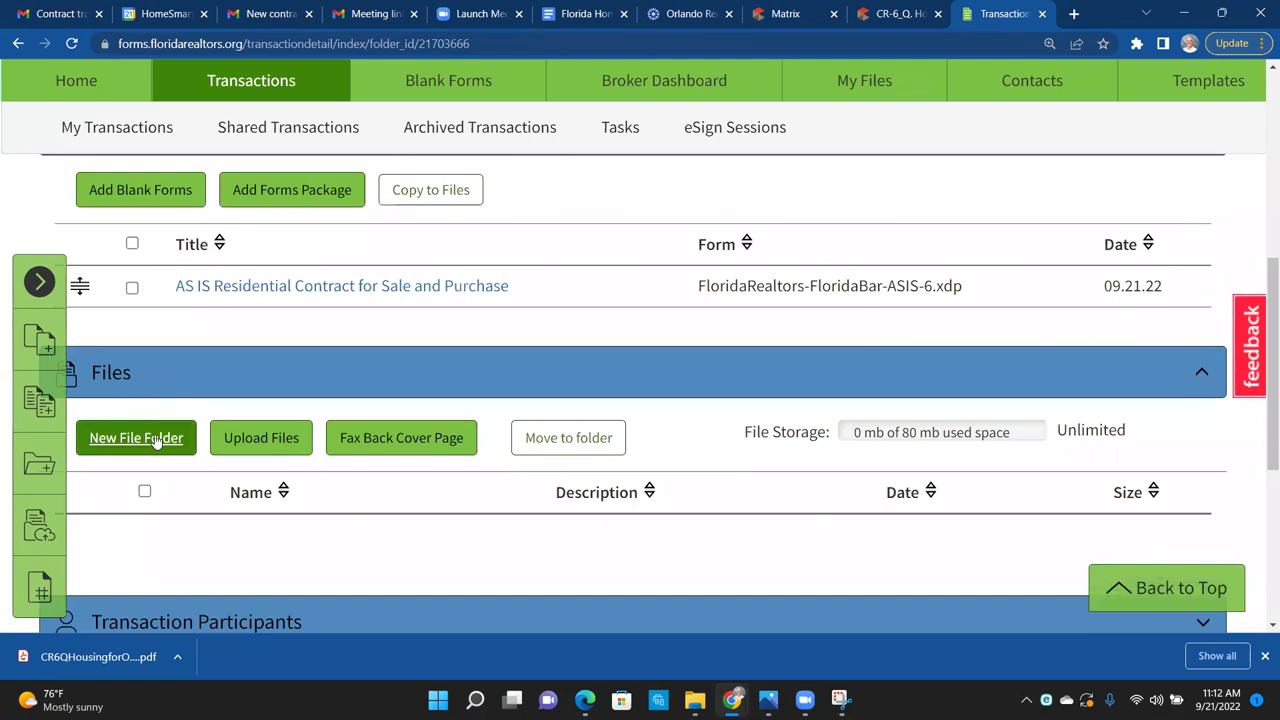
{"action": "left_click", "coordinate": [245, 443]}
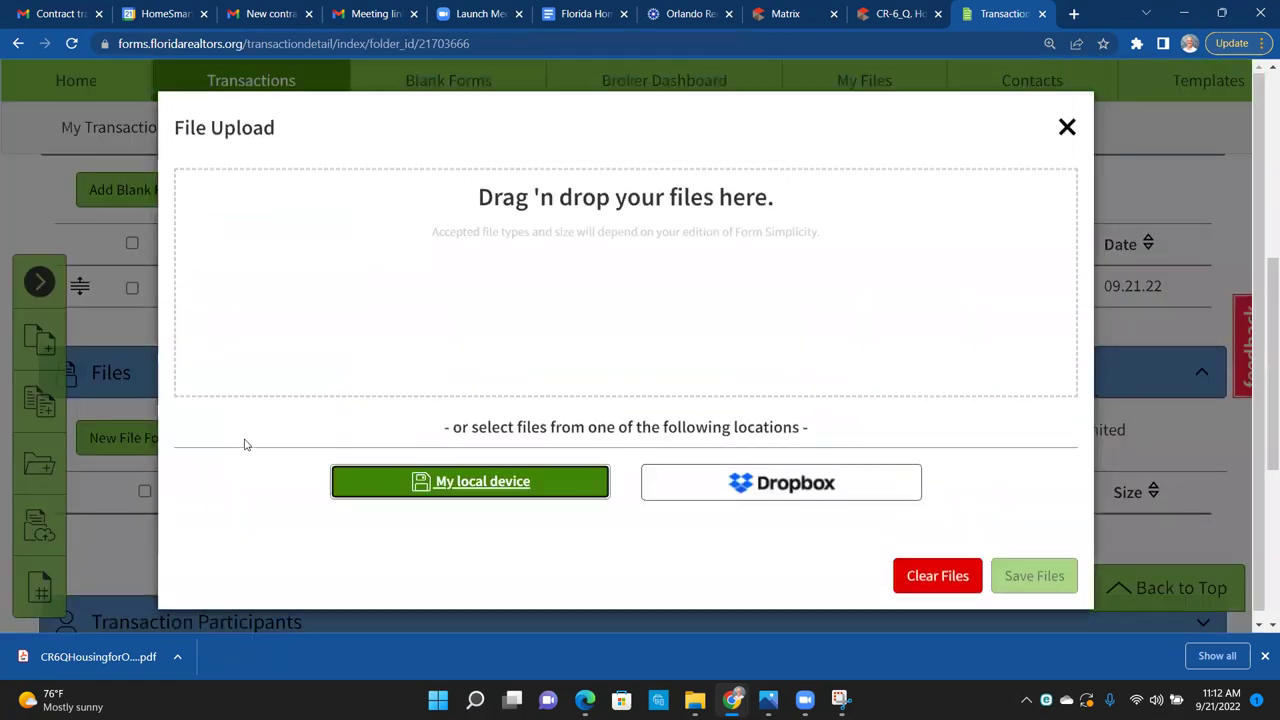
{"action": "left_click", "coordinate": [505, 482]}
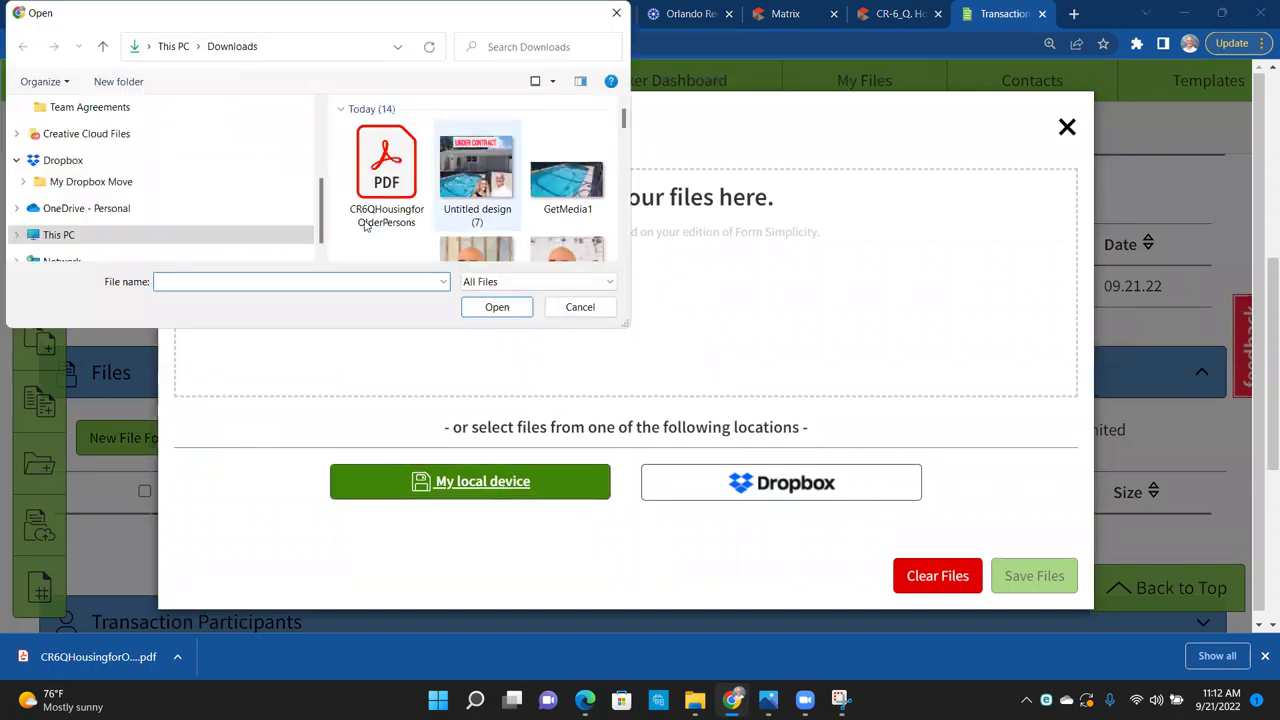
{"action": "double_click", "coordinate": [381, 174]}
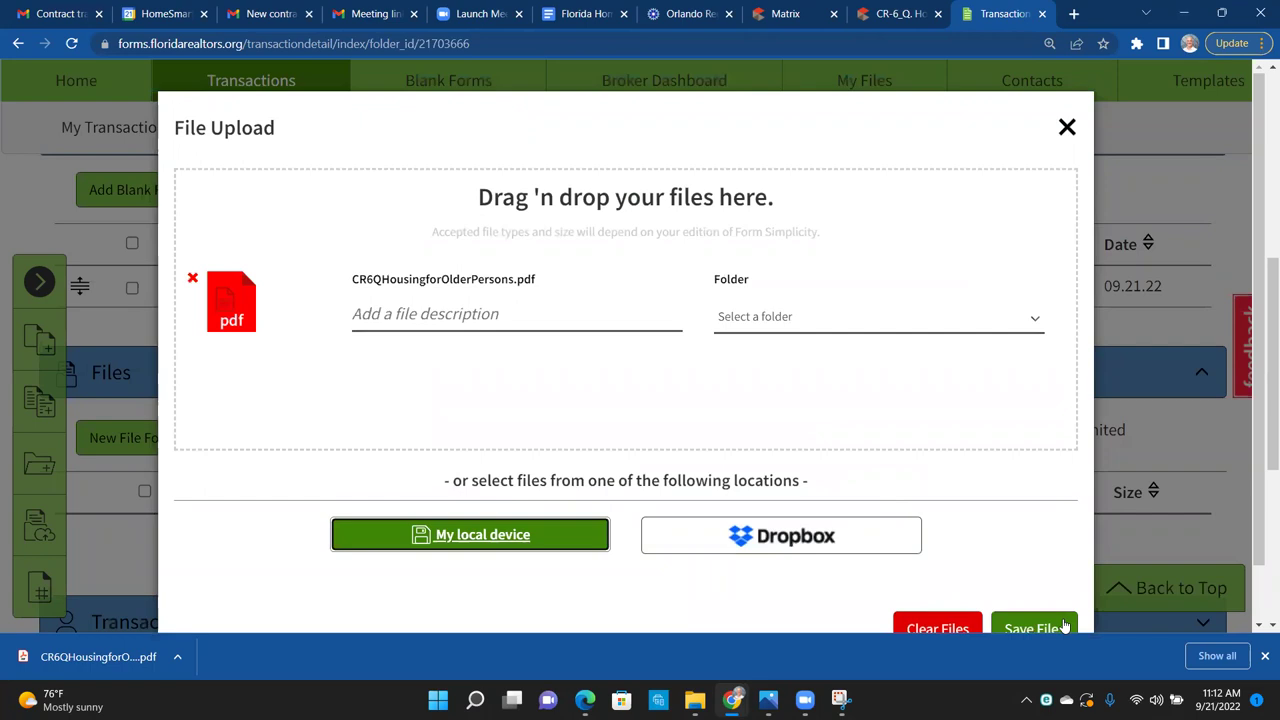
{"action": "left_click", "coordinate": [1030, 629]}
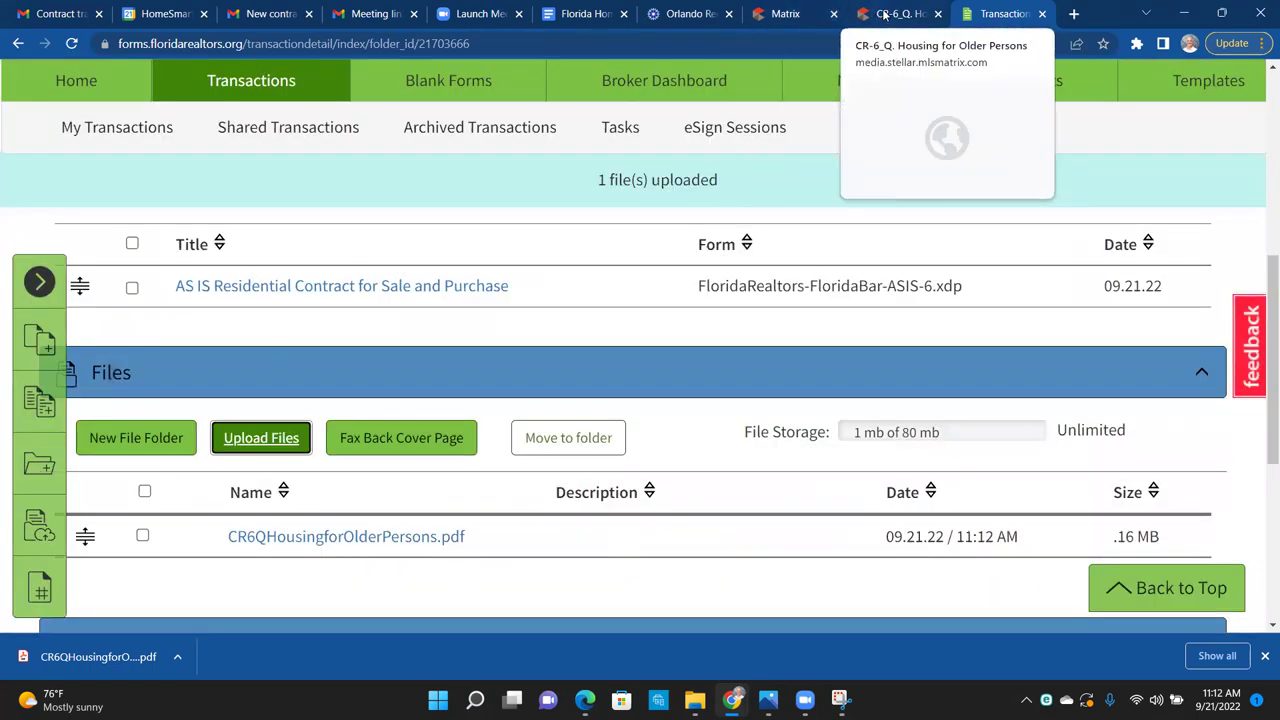
{"action": "left_click", "coordinate": [897, 14]}
{"action": "left_click", "coordinate": [18, 44]}
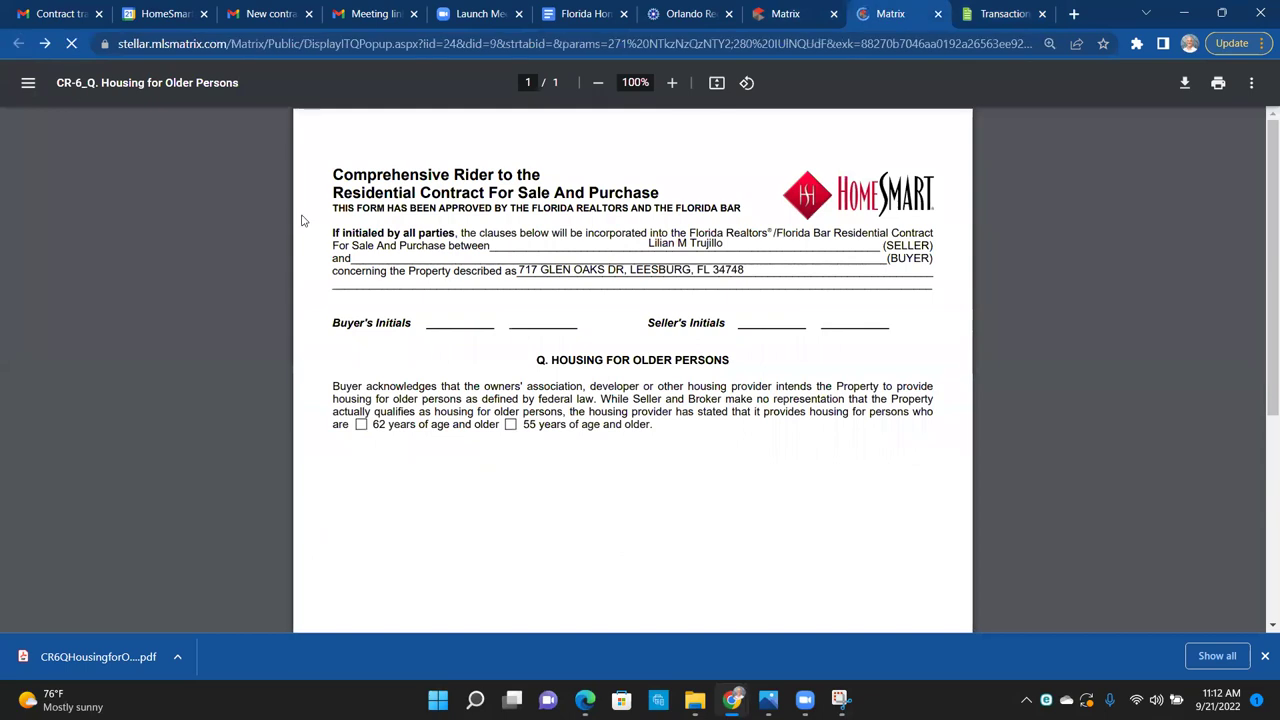
Step: Open the SellersPropertyDisclosureResidential attachment and scroll through its pages
{"action": "left_click", "coordinate": [99, 140]}
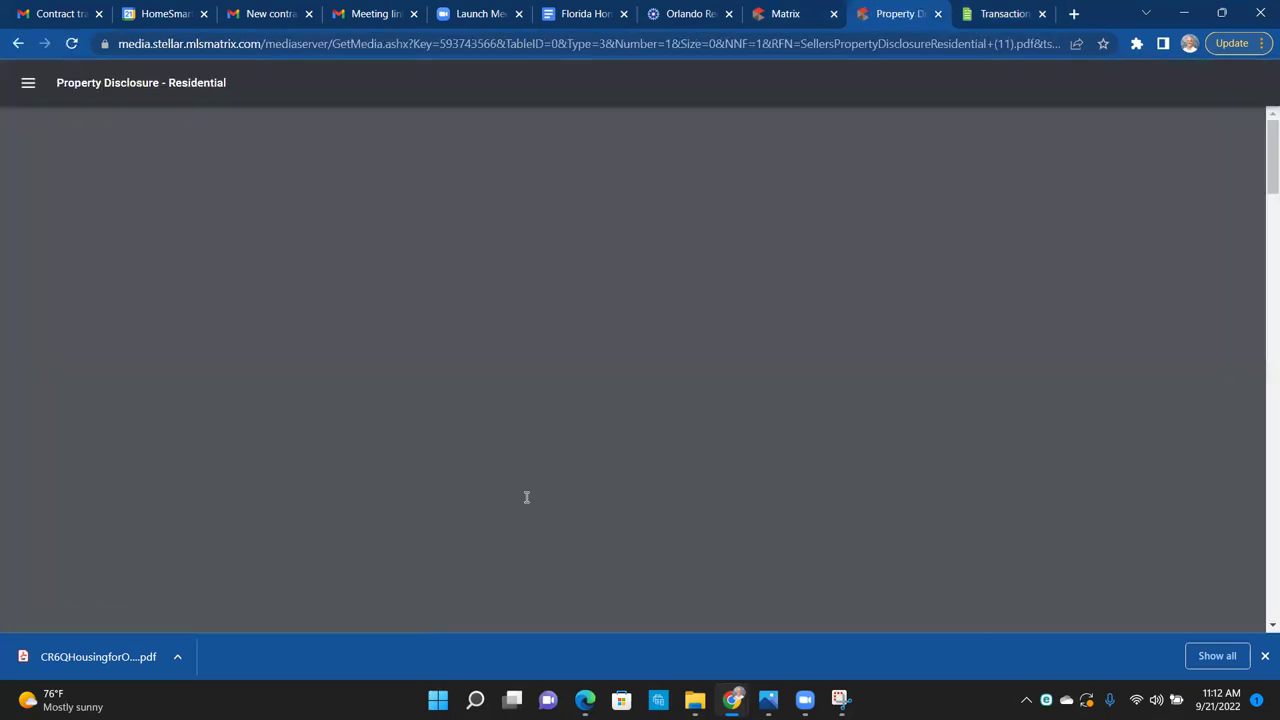
{"action": "scroll", "coordinate": [527, 498], "scroll_direction": "down", "scroll_amount": 1}
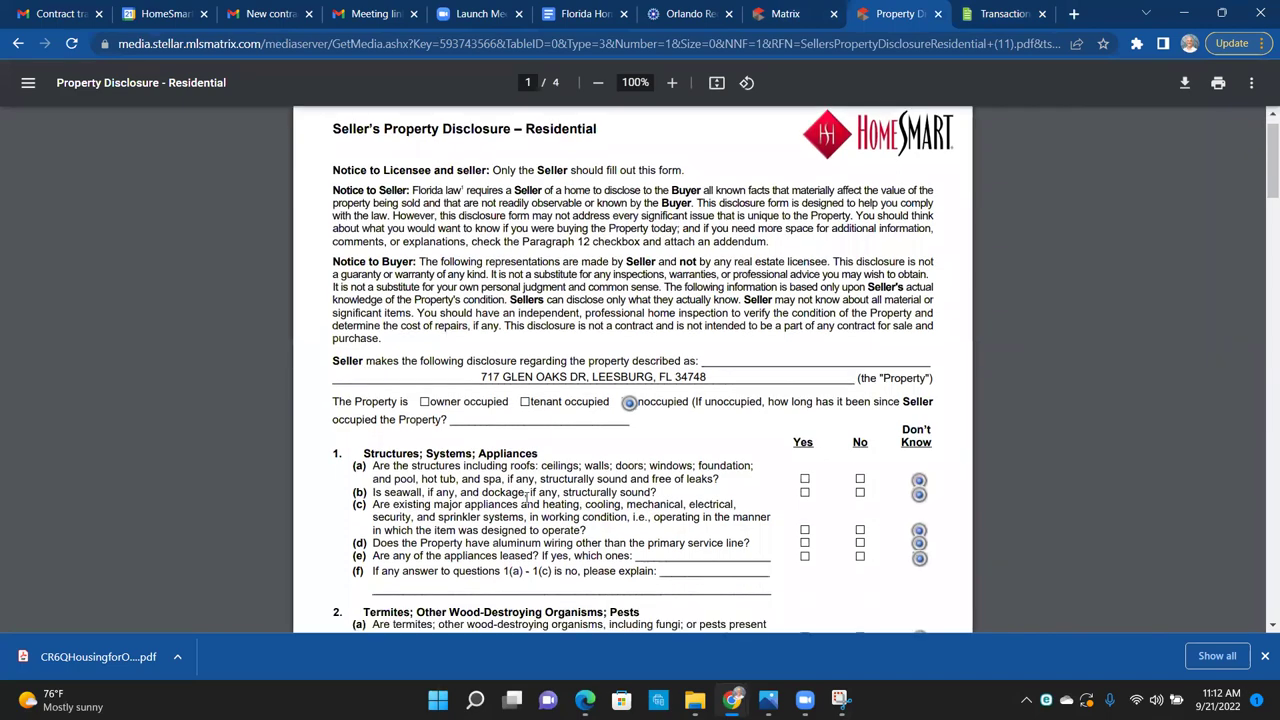
{"action": "scroll", "coordinate": [527, 498], "scroll_direction": "down", "scroll_amount": 20}
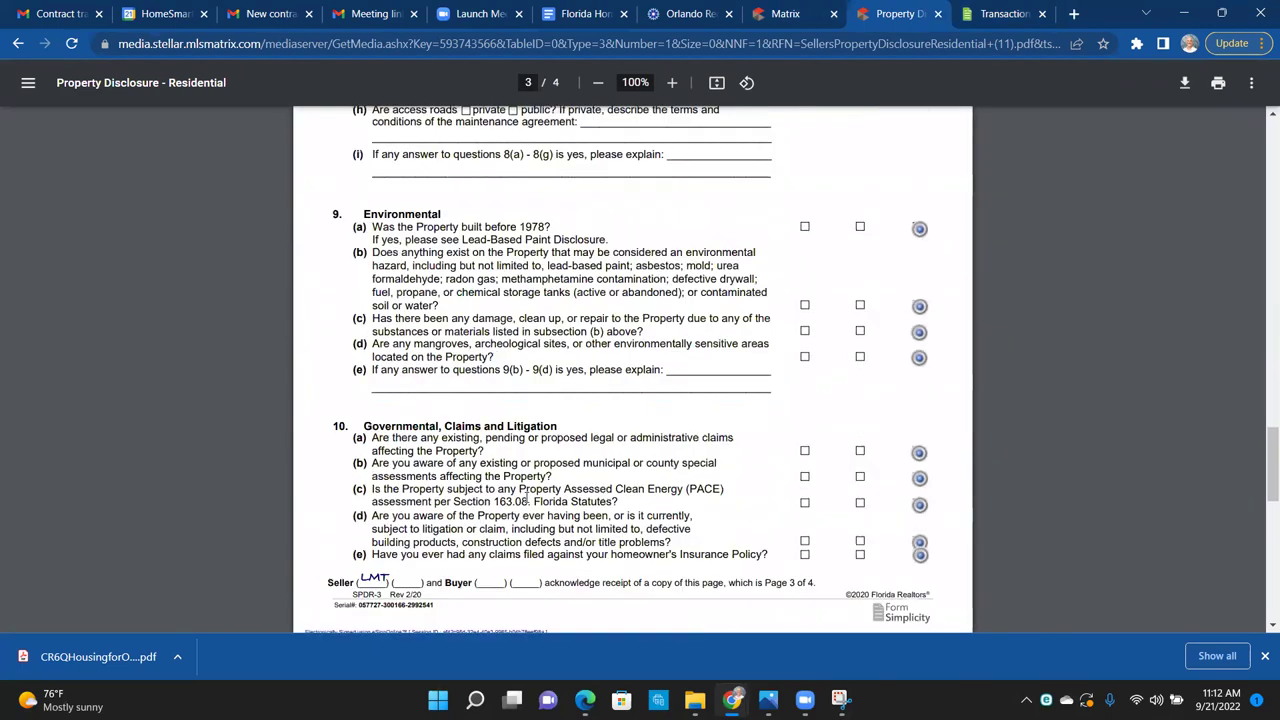
{"action": "scroll", "coordinate": [527, 498], "scroll_direction": "down", "scroll_amount": 10}
{"action": "scroll", "coordinate": [526, 497], "scroll_direction": "up", "scroll_amount": 5}
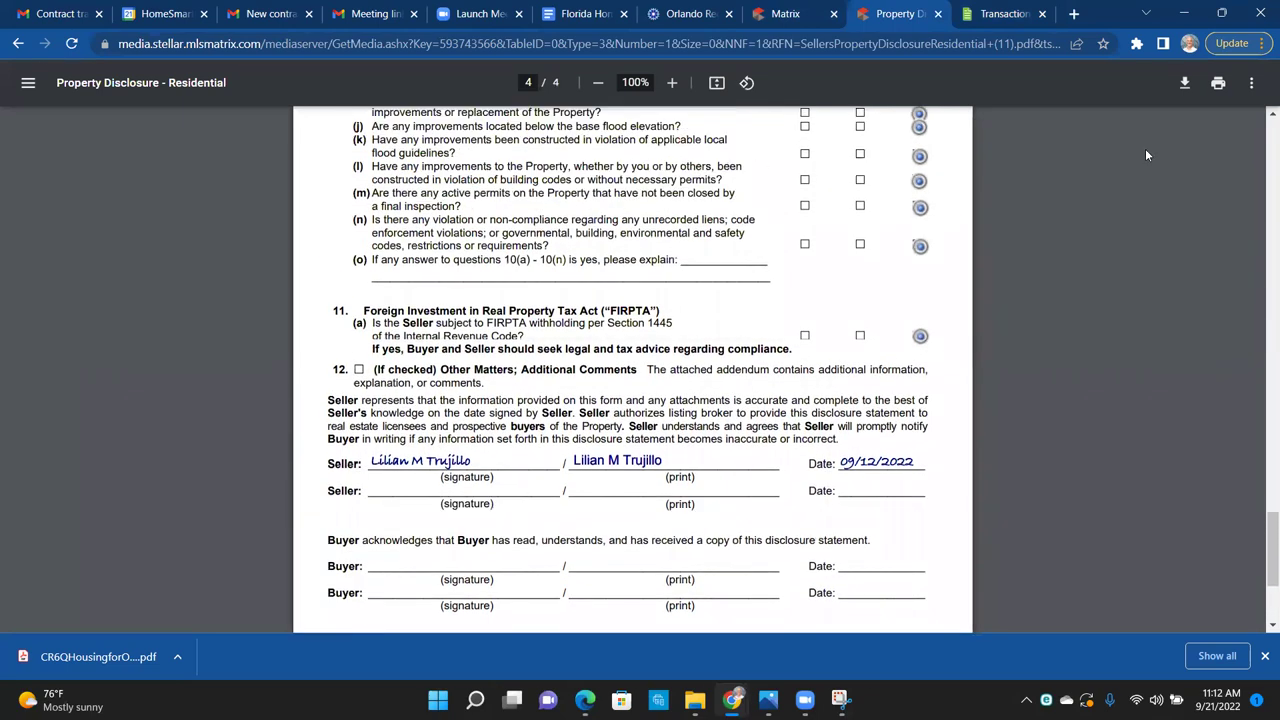
Step: Save a copy of the Seller's Property Disclosure PDF to Downloads
{"action": "left_click", "coordinate": [1194, 84]}
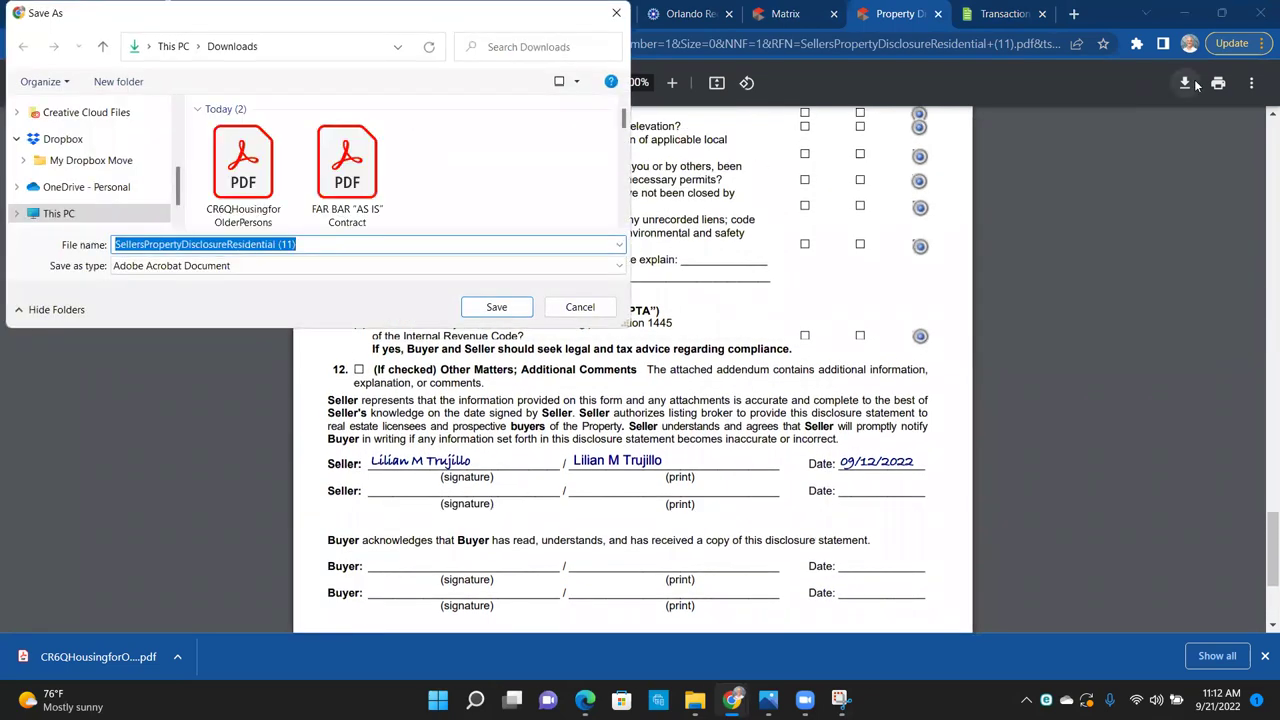
{"action": "key", "text": "Escape"}
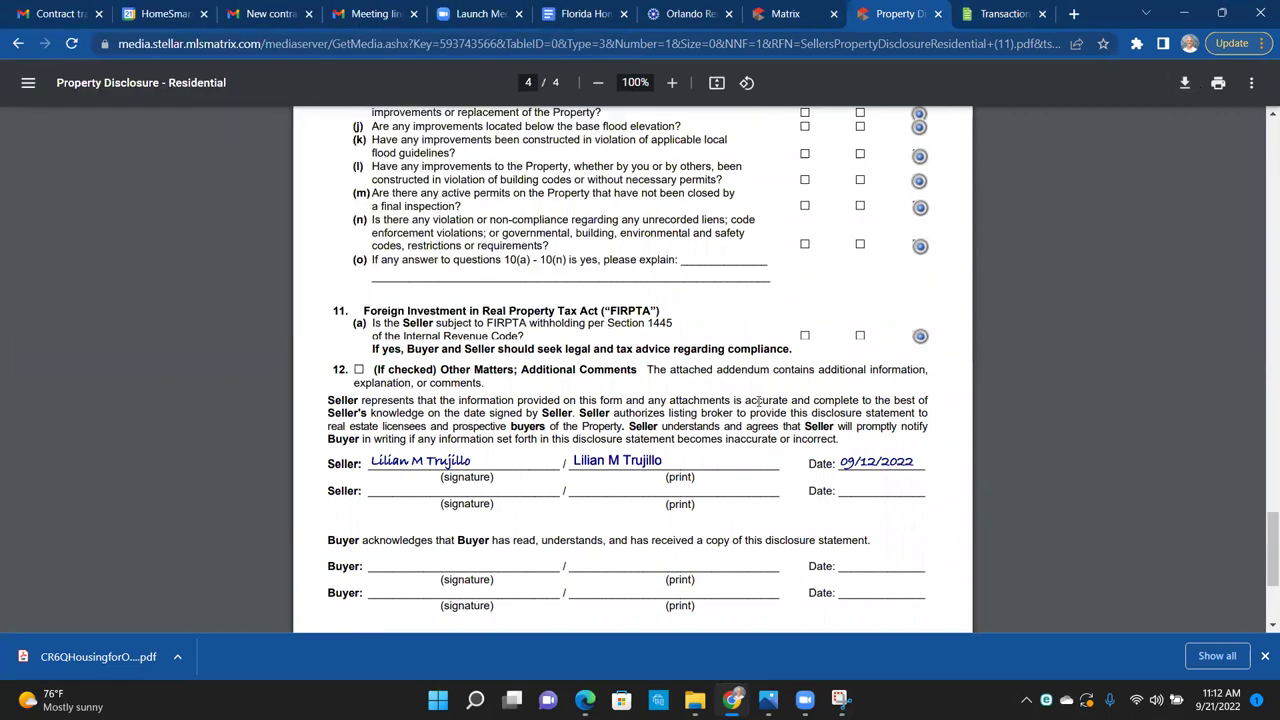
{"action": "scroll", "coordinate": [758, 401], "scroll_direction": "up", "scroll_amount": 10}
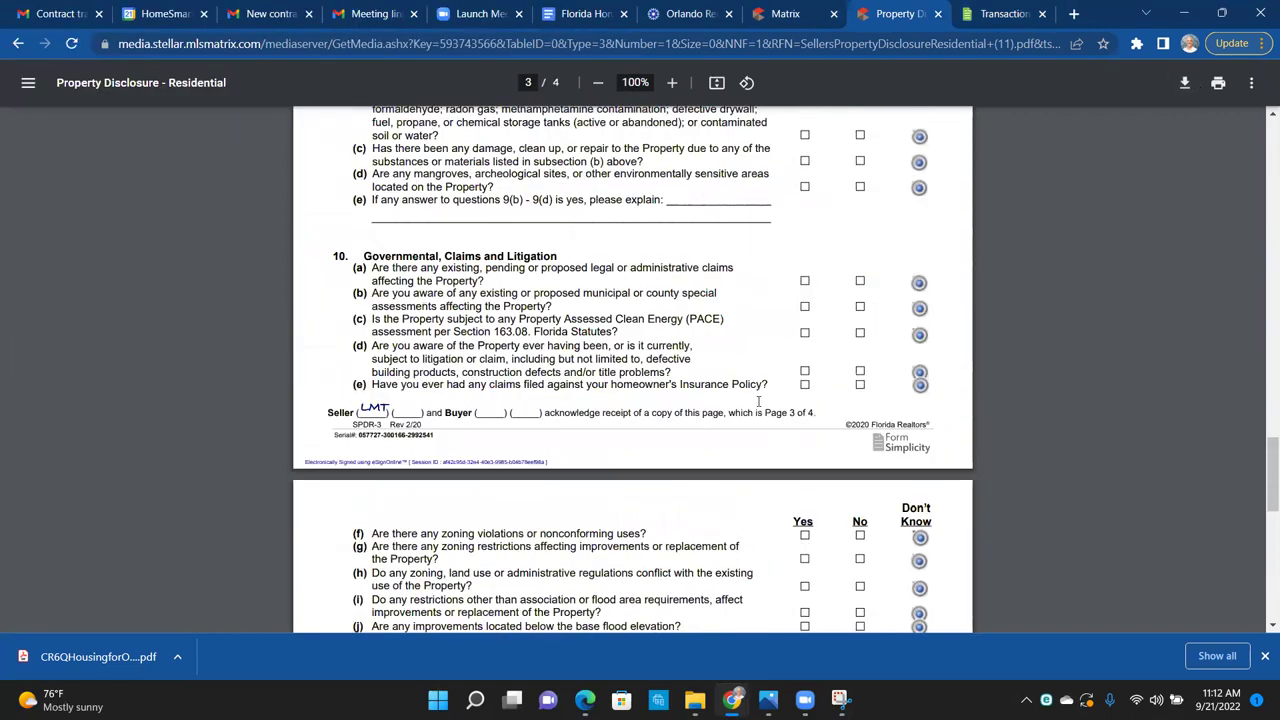
{"action": "scroll", "coordinate": [758, 401], "scroll_direction": "up", "scroll_amount": 15}
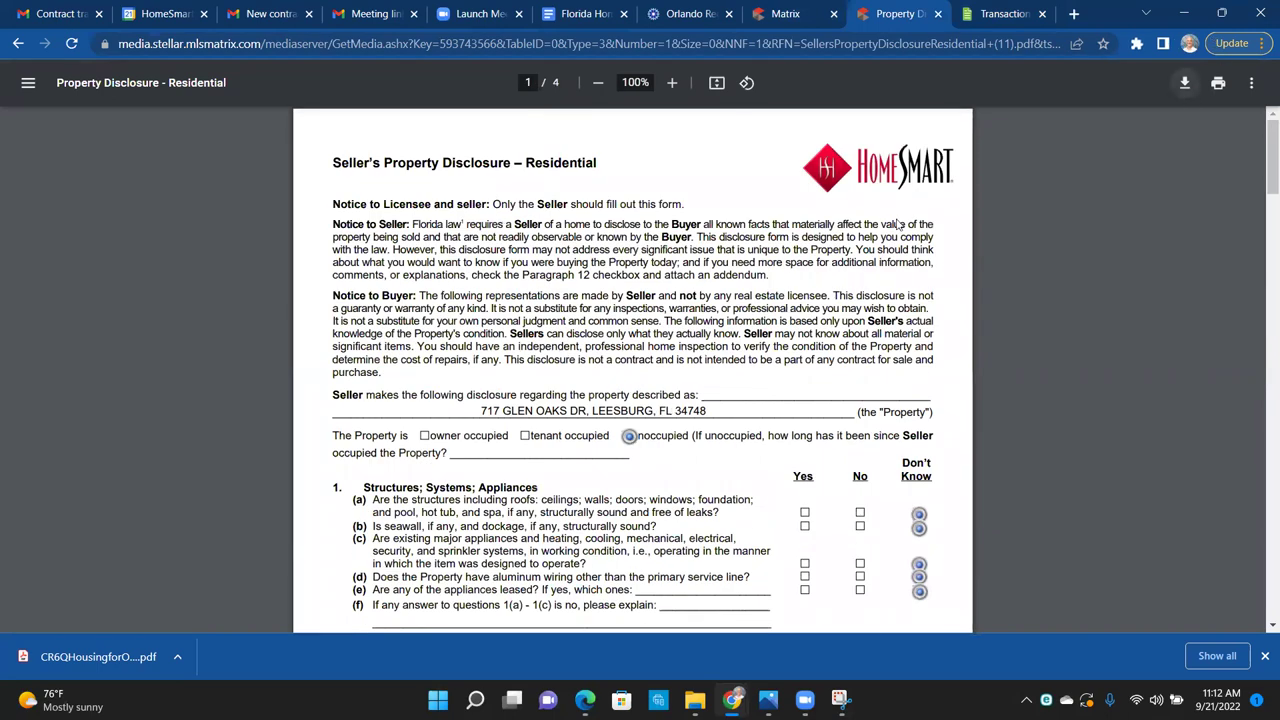
{"action": "key", "text": "ctrl+s"}
{"action": "left_click", "coordinate": [488, 301]}
Step: Upload SellersPropertyDisclosureResidential (11).pdf from this computer to the transaction's files
{"action": "left_click", "coordinate": [970, 13]}
{"action": "left_click", "coordinate": [268, 437]}
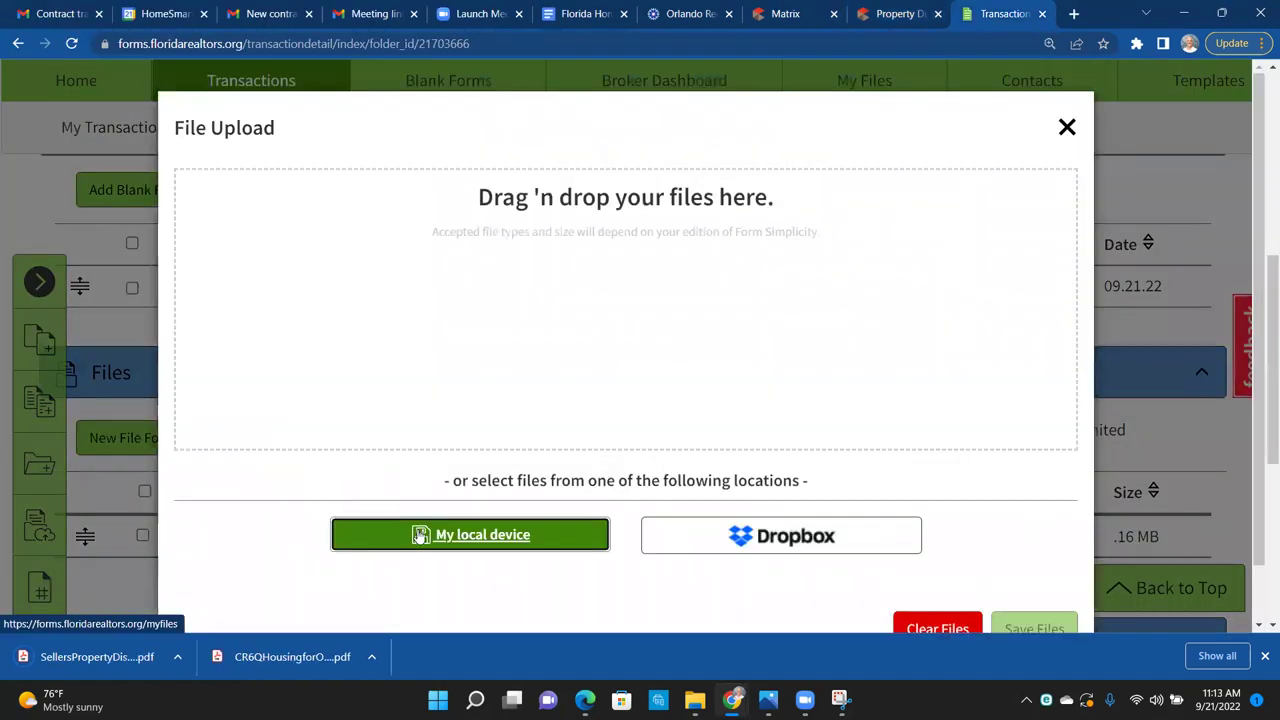
{"action": "left_click", "coordinate": [420, 535]}
{"action": "left_click", "coordinate": [400, 170]}
{"action": "double_click", "coordinate": [400, 170]}
{"action": "left_click", "coordinate": [1018, 620]}
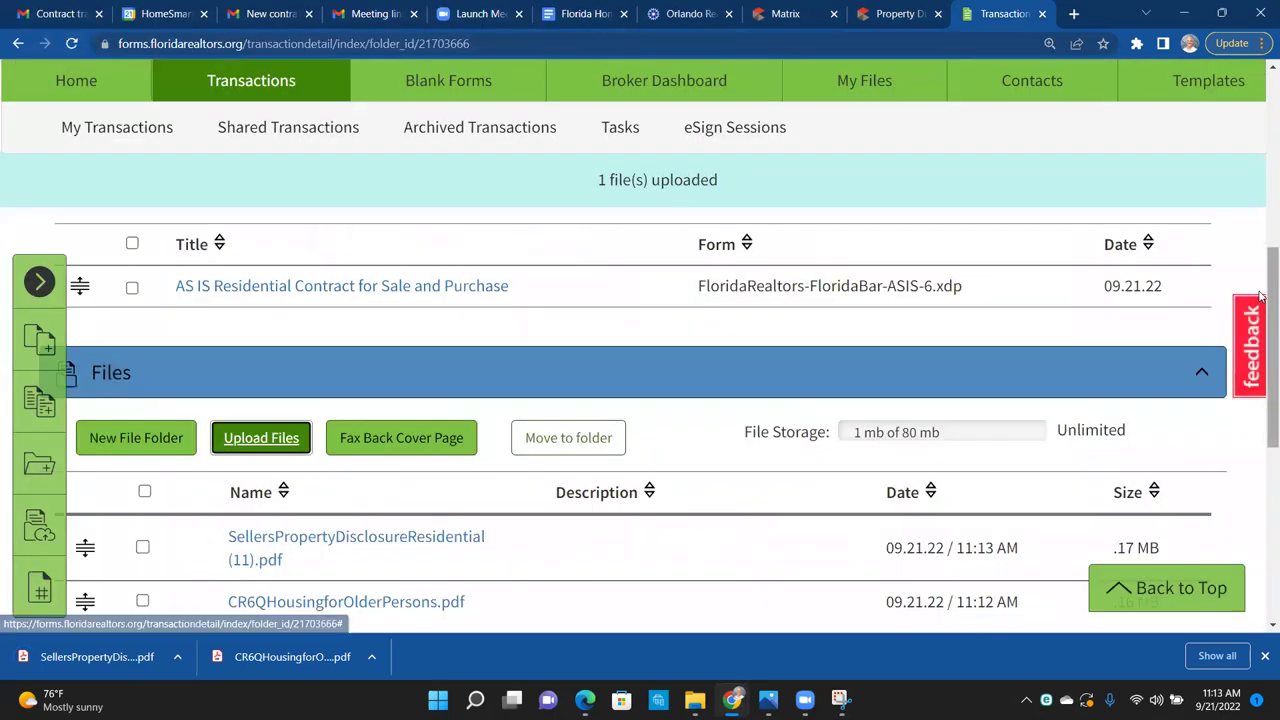
Step: Tick the Forms and Files header boxes to select the contract and both PDFs
{"action": "scroll", "coordinate": [1262, 246], "scroll_direction": "up", "scroll_amount": 2}
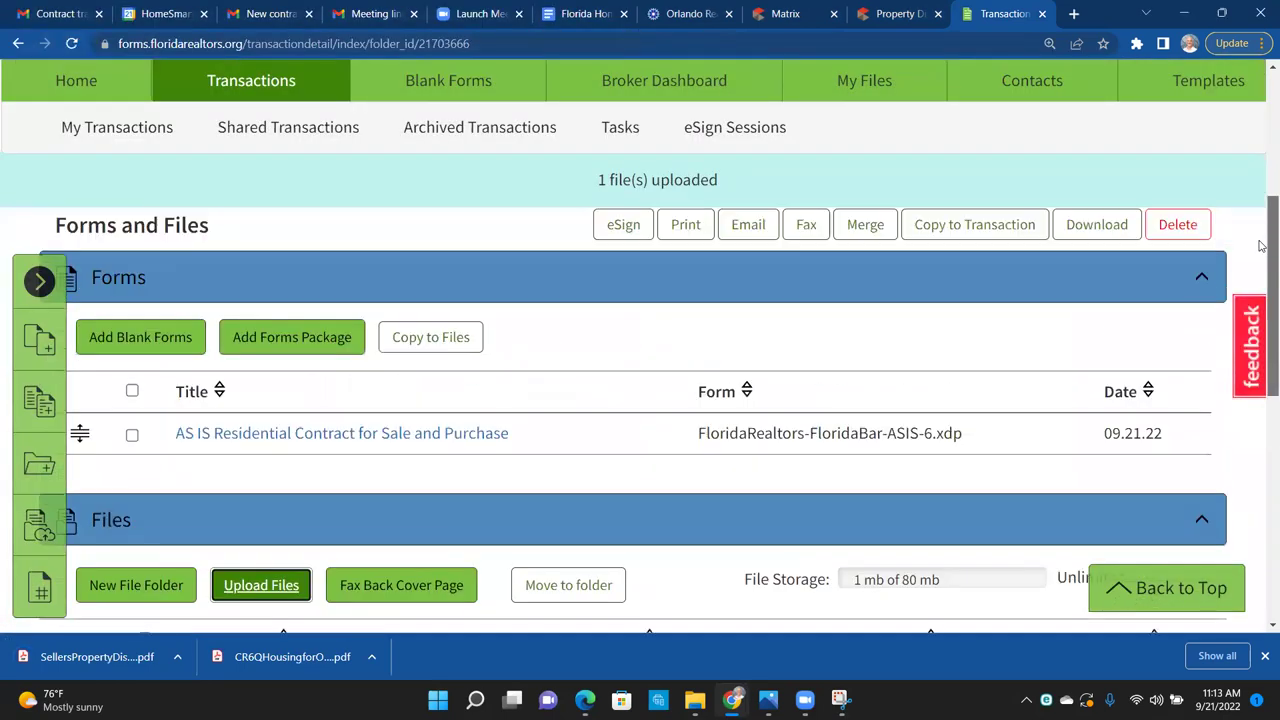
{"action": "left_click", "coordinate": [131, 392]}
{"action": "scroll", "coordinate": [1261, 405], "scroll_direction": "down", "scroll_amount": 2}
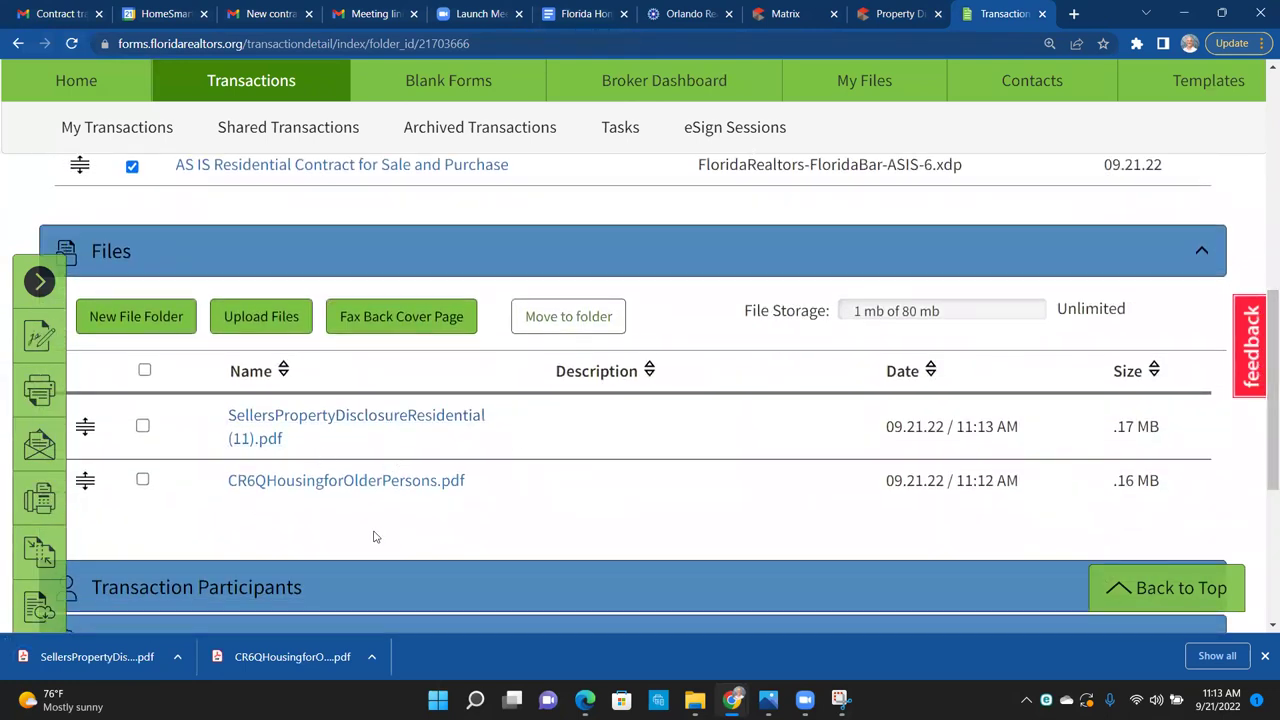
{"action": "left_click", "coordinate": [144, 370]}
{"action": "scroll", "coordinate": [1258, 300], "scroll_direction": "up", "scroll_amount": 5}
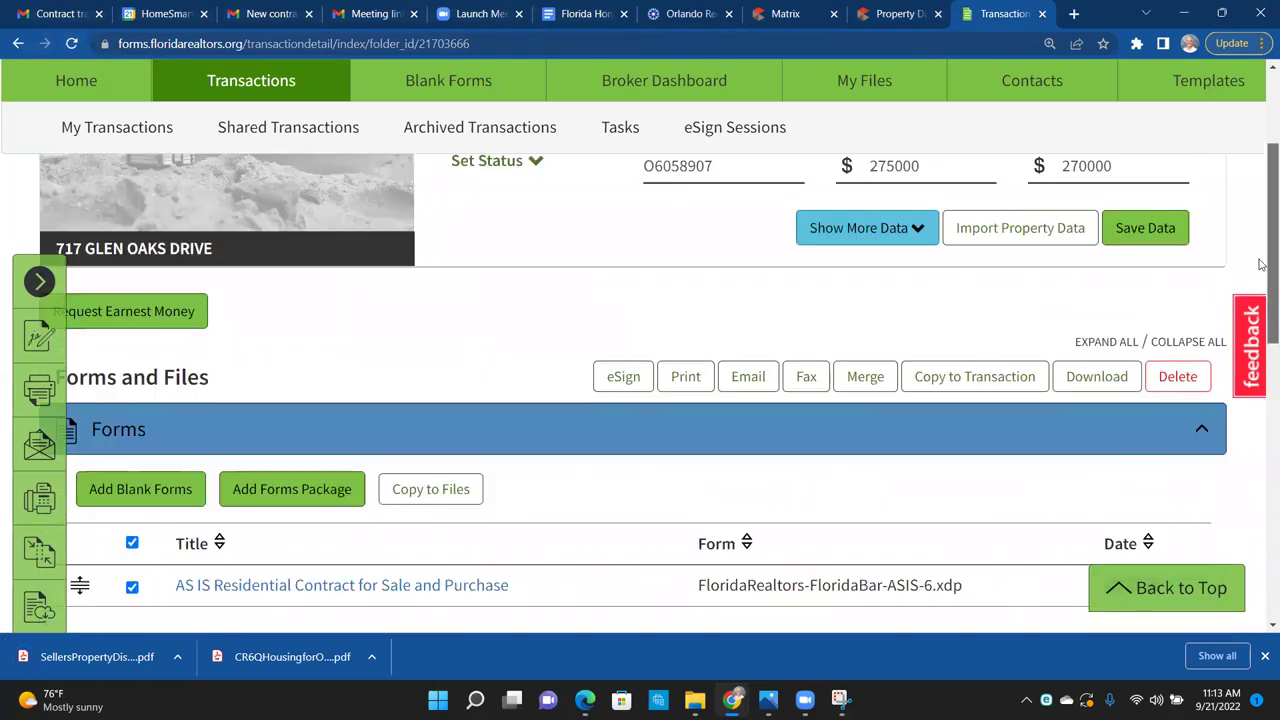
{"action": "scroll", "coordinate": [1261, 240], "scroll_direction": "up", "scroll_amount": 1}
{"action": "scroll", "coordinate": [1258, 192], "scroll_direction": "up", "scroll_amount": 1}
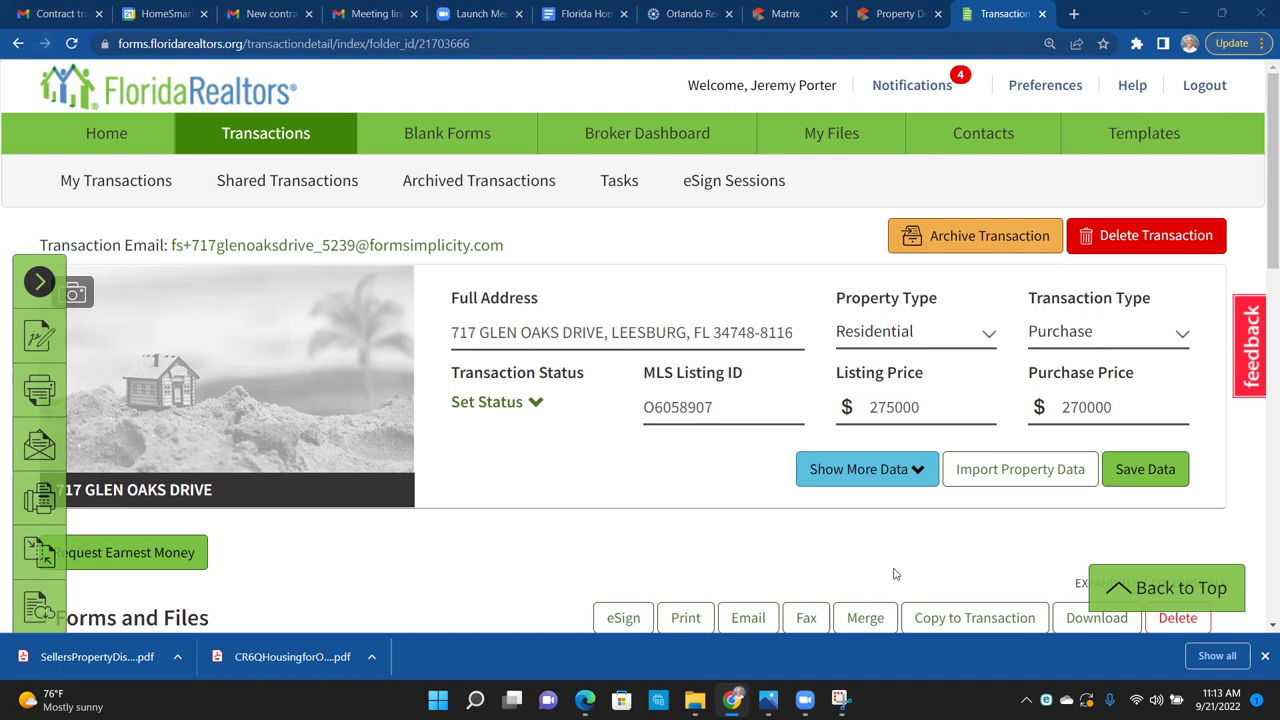
{"action": "scroll", "coordinate": [1262, 280], "scroll_direction": "down", "scroll_amount": 1}
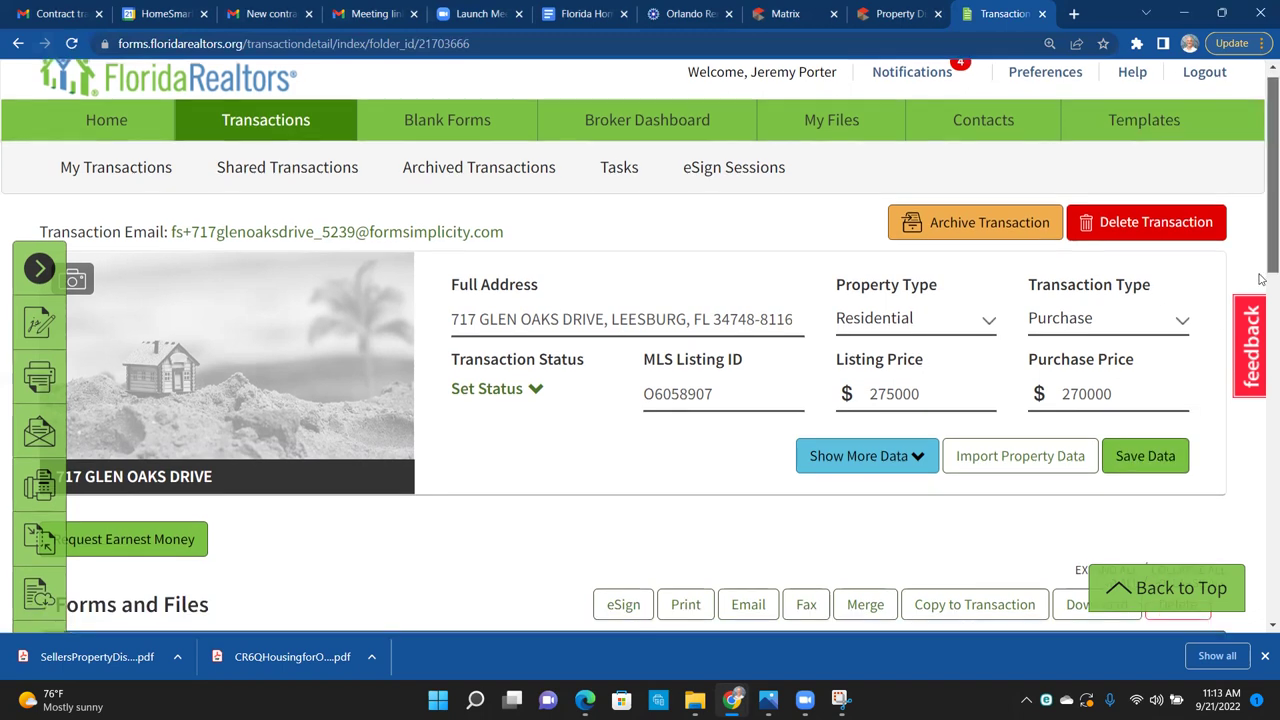
{"action": "scroll", "coordinate": [1262, 280], "scroll_direction": "down", "scroll_amount": 3}
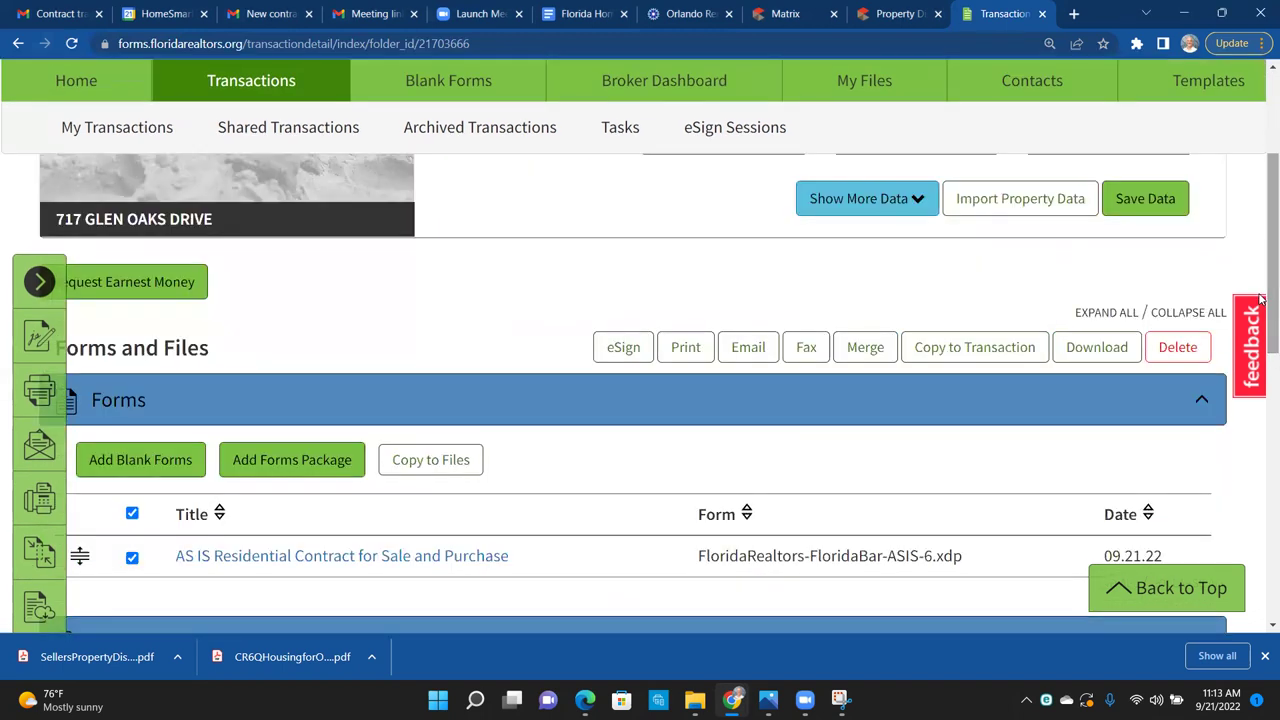
Step: Create a new eSign 2.0 session with the Buyer Agent included as a signer
{"action": "left_click", "coordinate": [624, 348]}
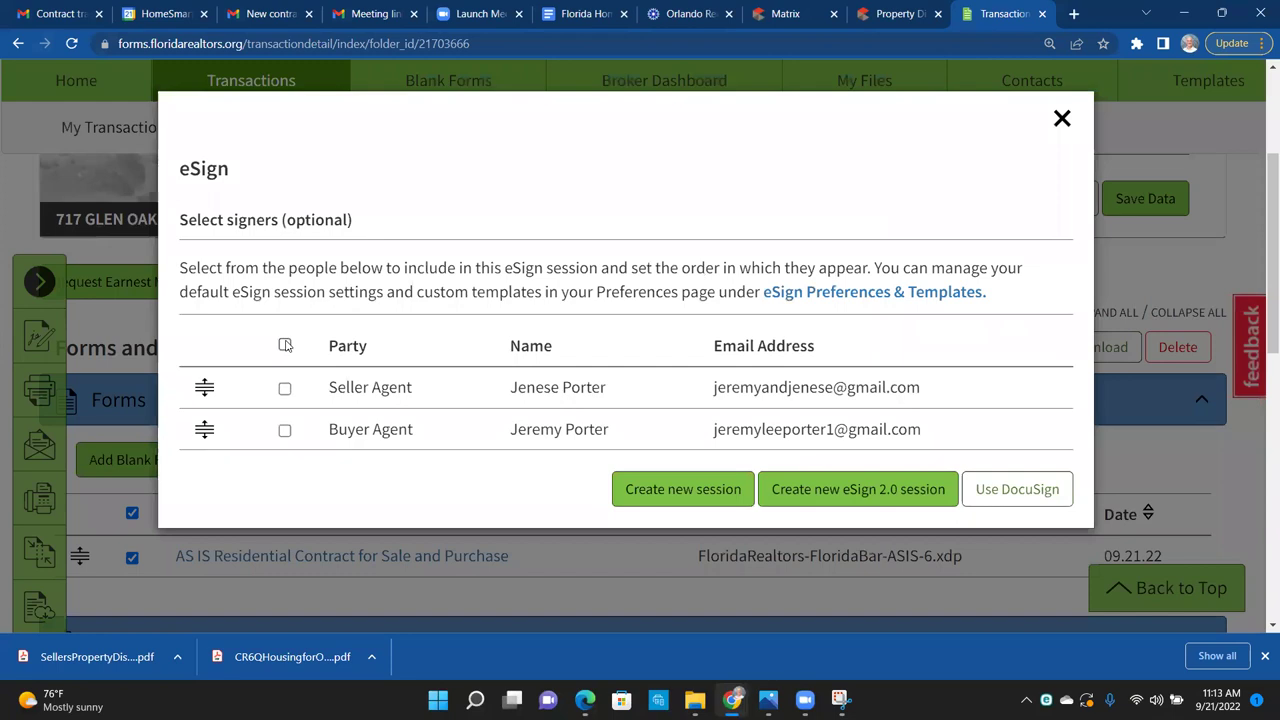
{"action": "left_click", "coordinate": [285, 431]}
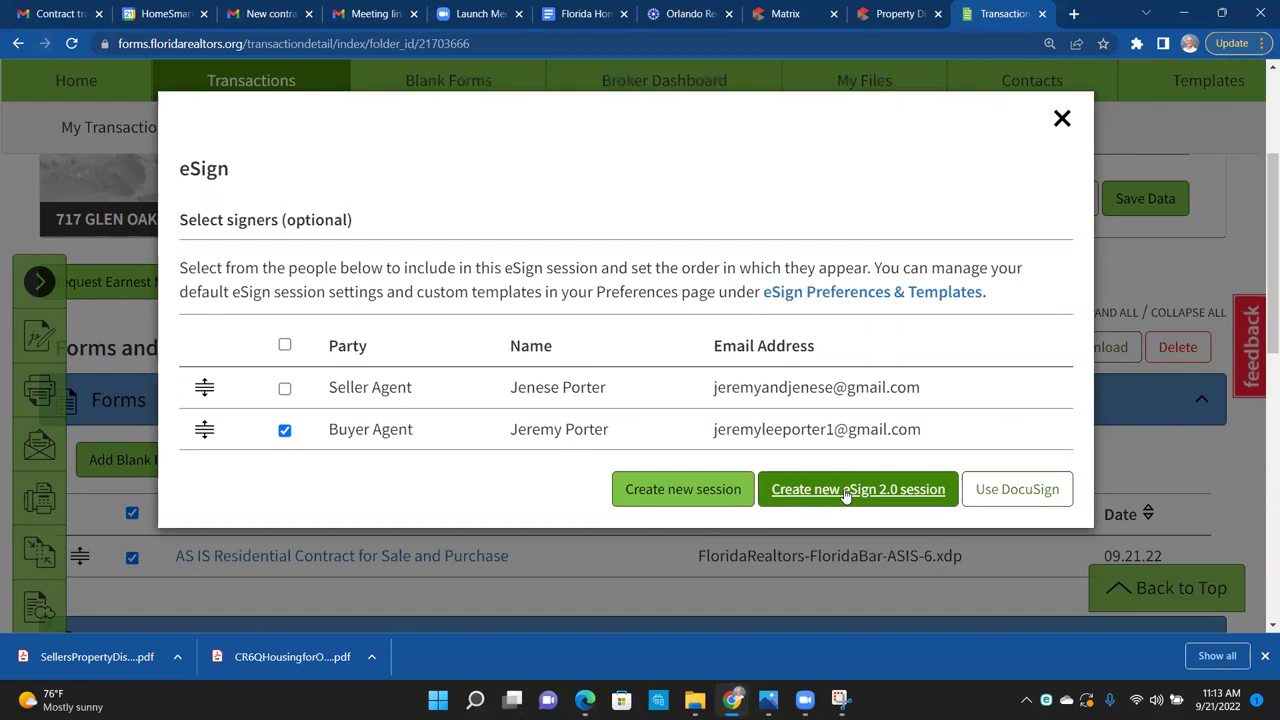
{"action": "left_click", "coordinate": [697, 490]}
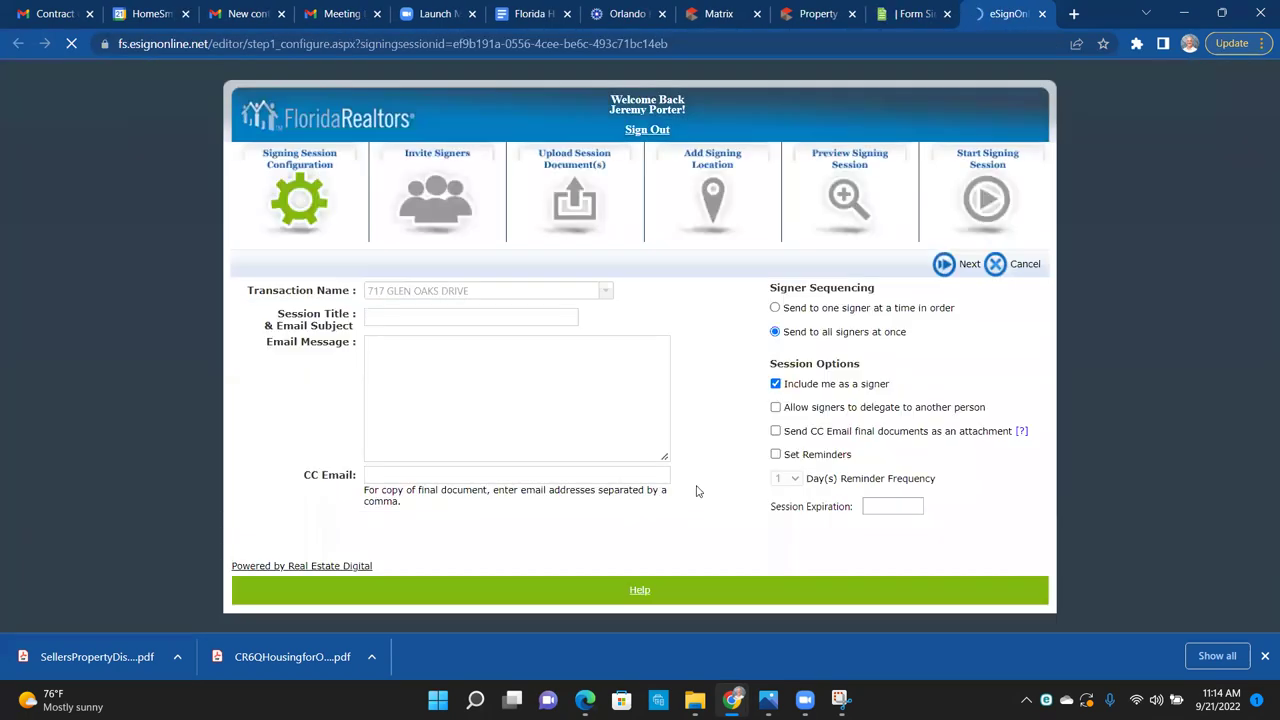
{"action": "left_click", "coordinate": [409, 320]}
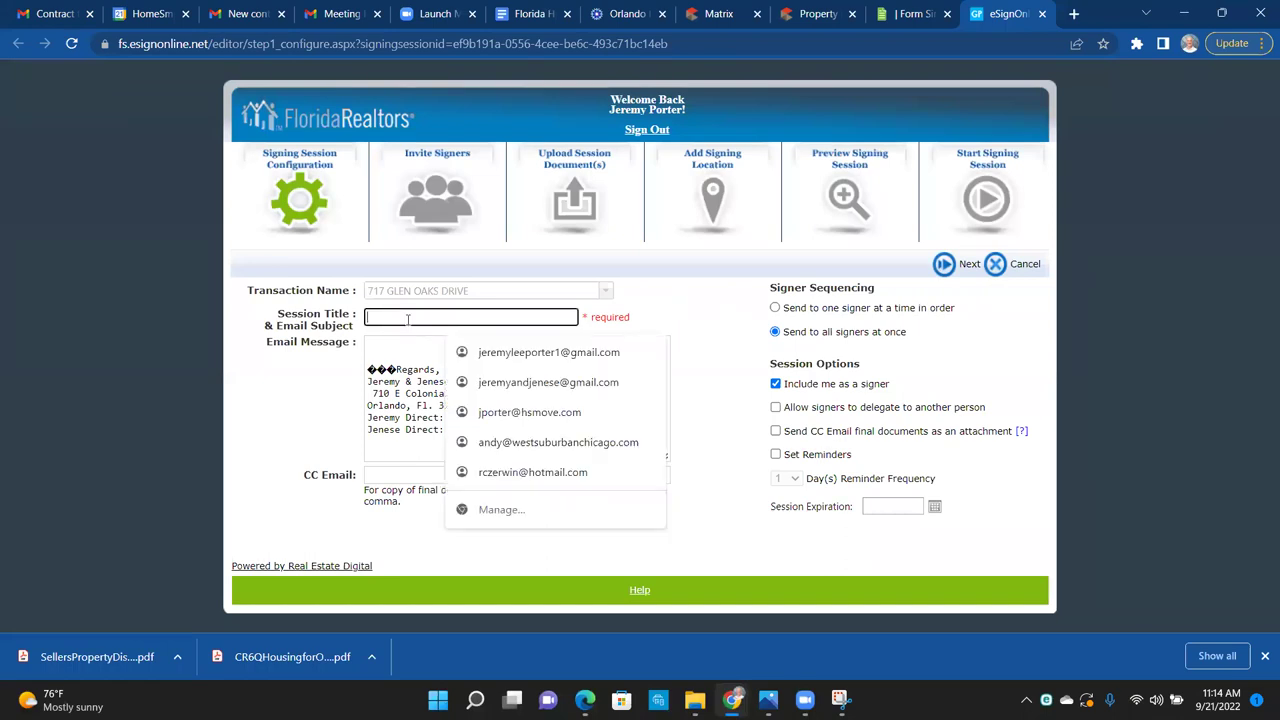
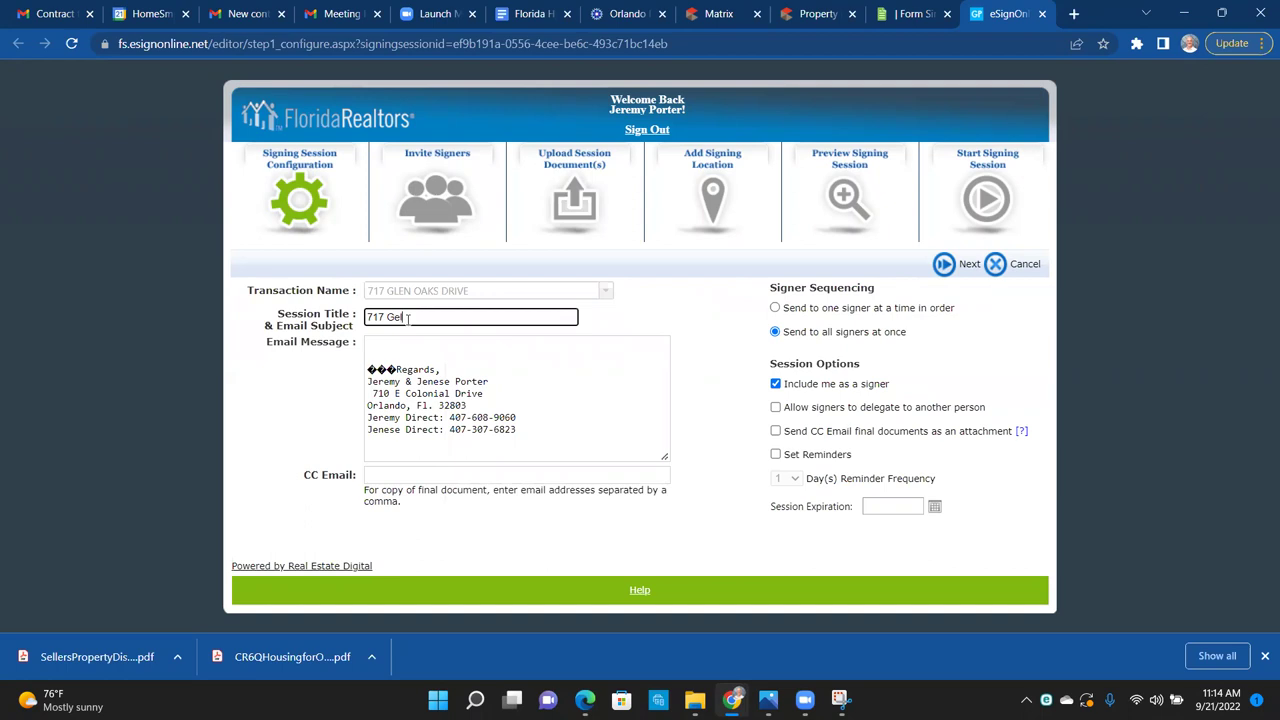
{"action": "double_click", "coordinate": [396, 364]}
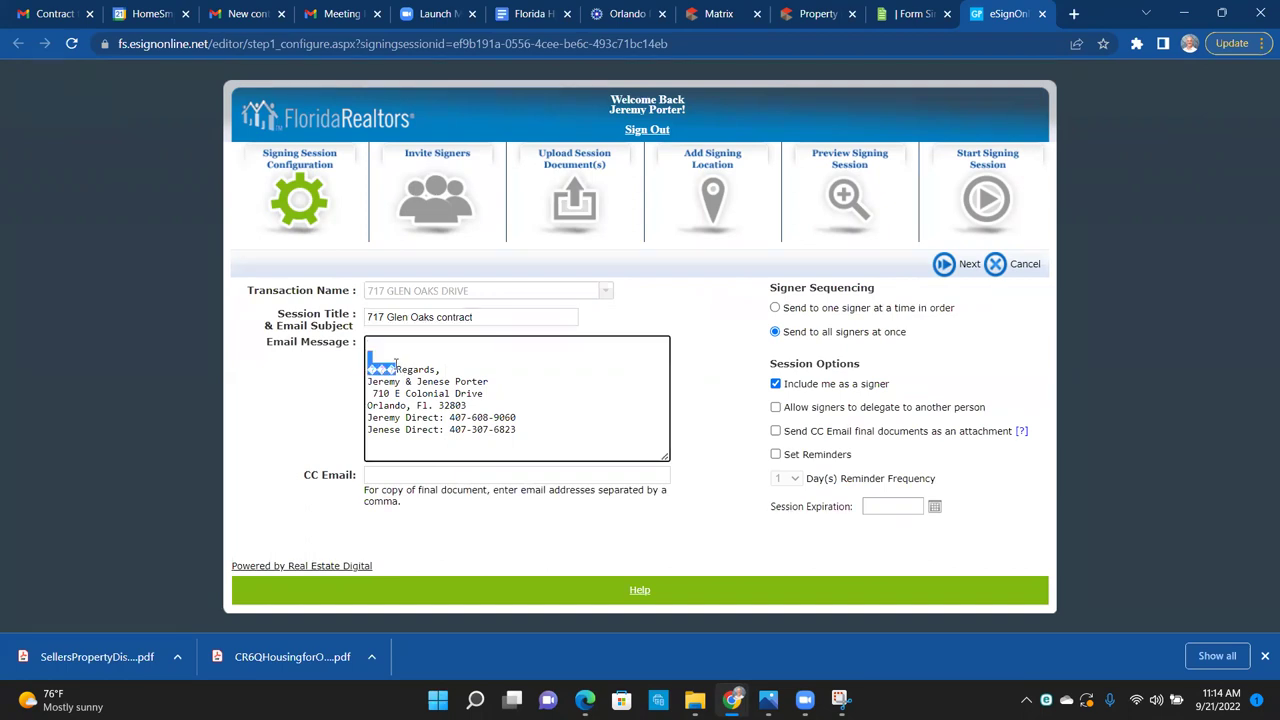
{"action": "key", "text": "Delete"}
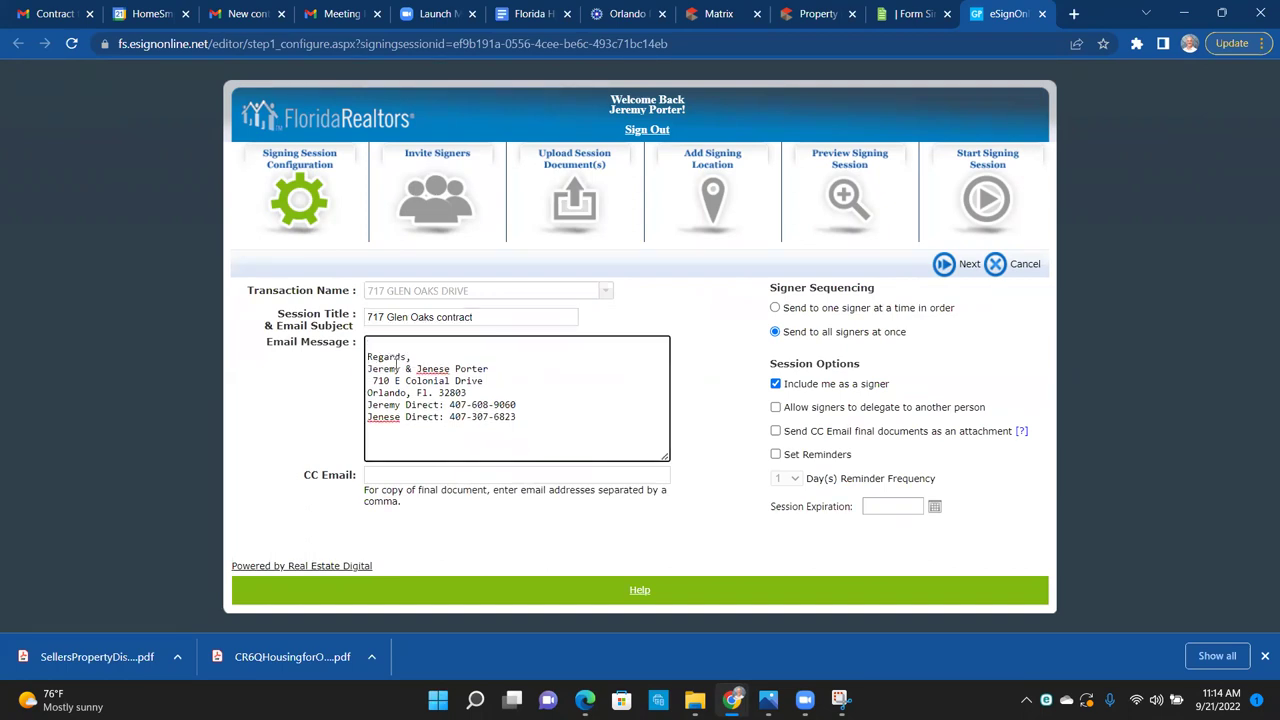
{"action": "key", "text": "Return"}
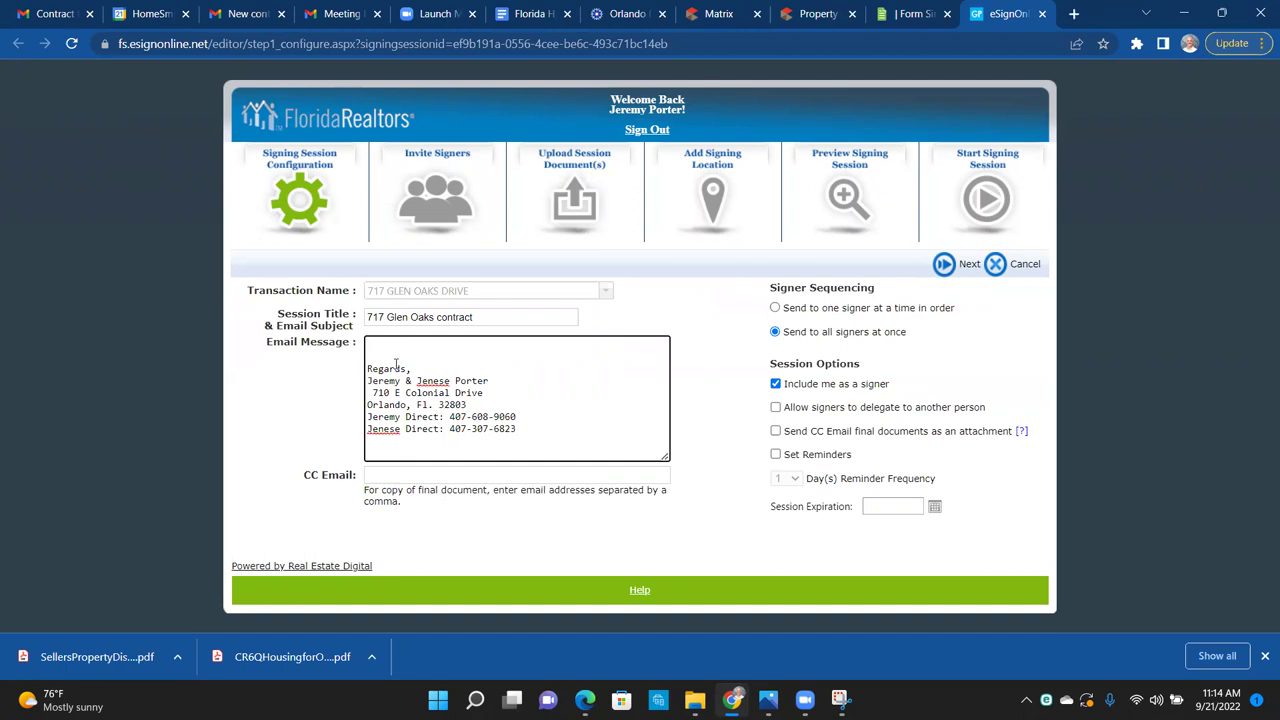
{"action": "type", "text": "Renee,"}
{"action": "key", "text": "Return"}
{"action": "key", "text": "Return"}
{"action": "type", "text": "Here ya"}
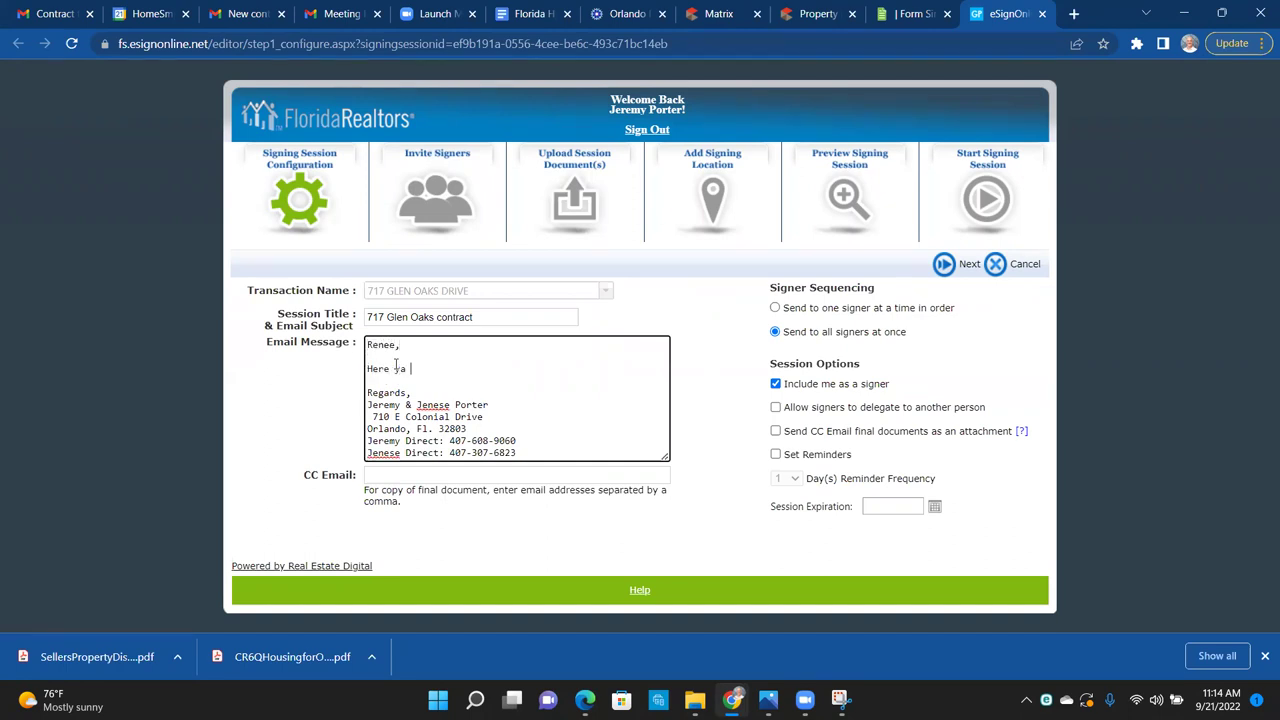
{"action": "type", "text": " go.  Please let me know if you have any q"}
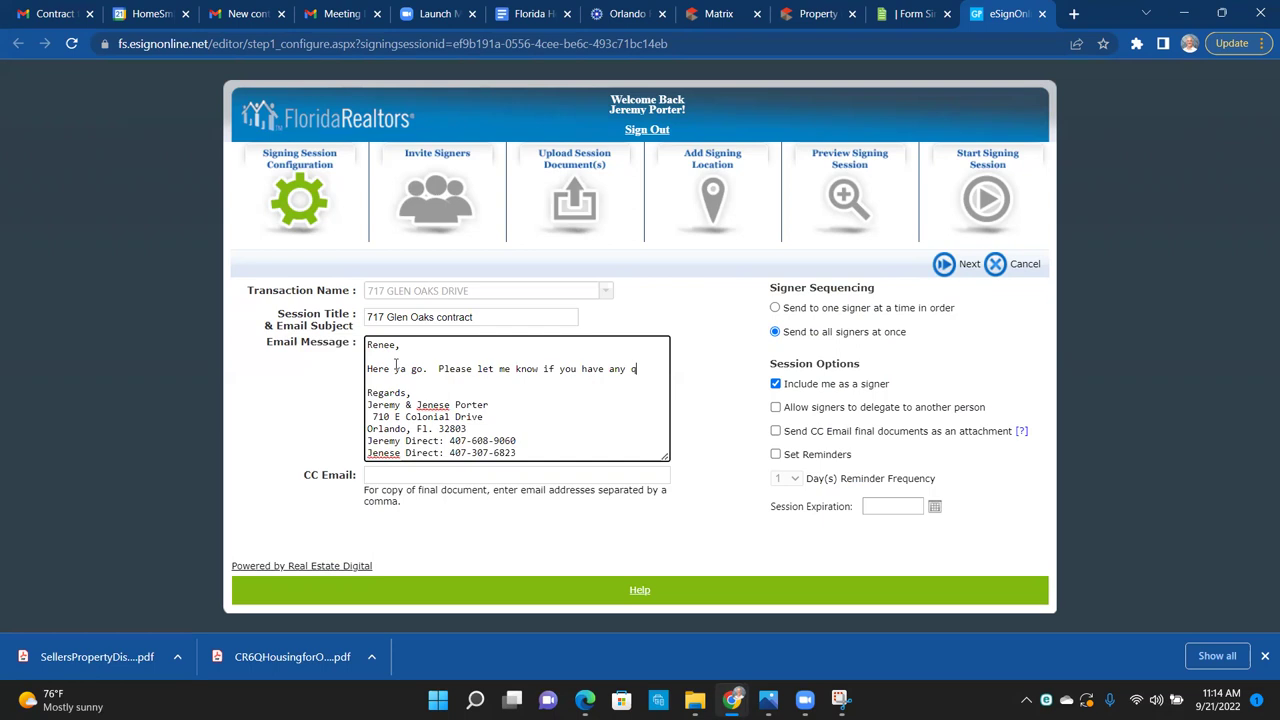
{"action": "type", "text": "uesitons"}
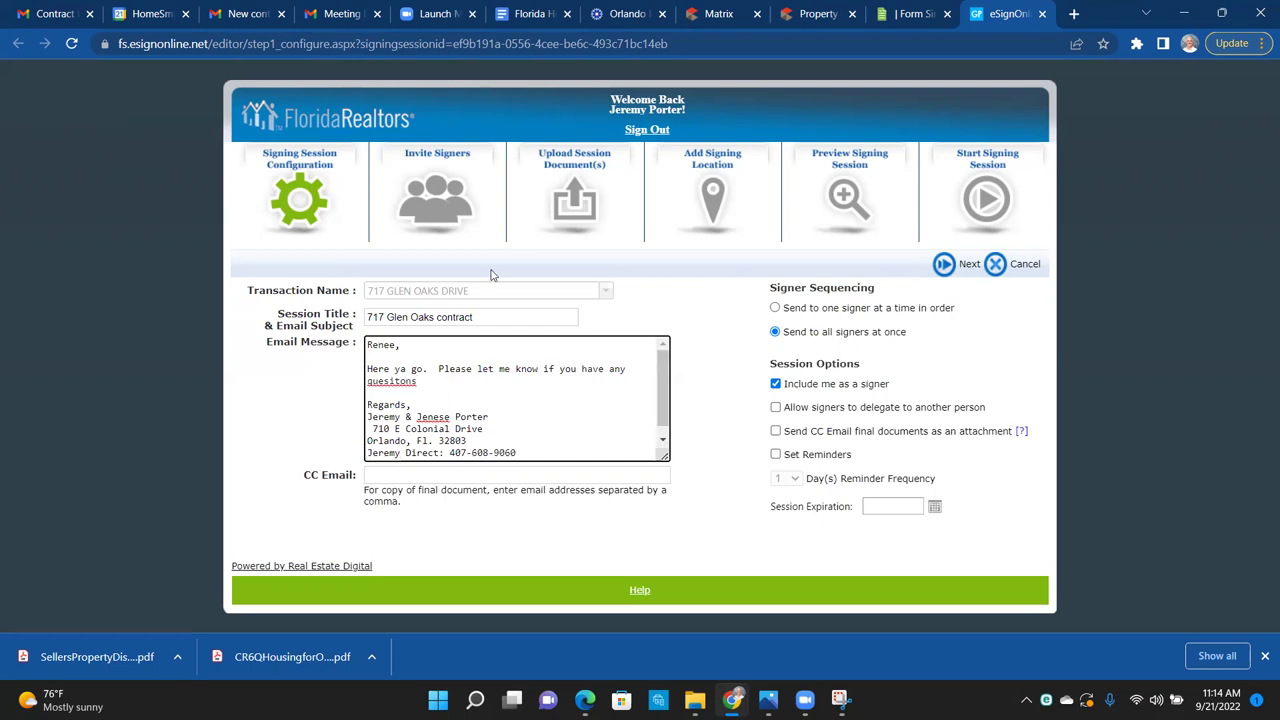
Step: Add the buyer as a new signer with their first name, last name and corrected e-mail address
{"action": "left_click", "coordinate": [946, 267]}
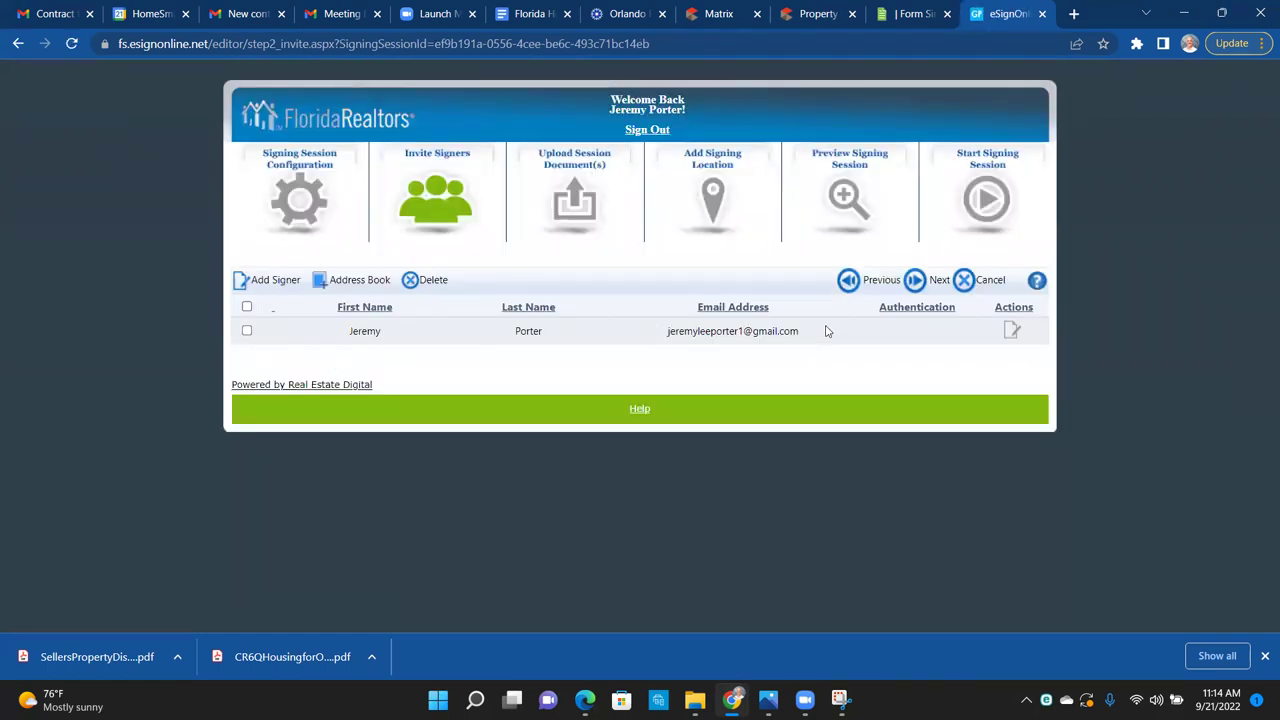
{"action": "left_click", "coordinate": [258, 286]}
{"action": "left_click", "coordinate": [558, 340]}
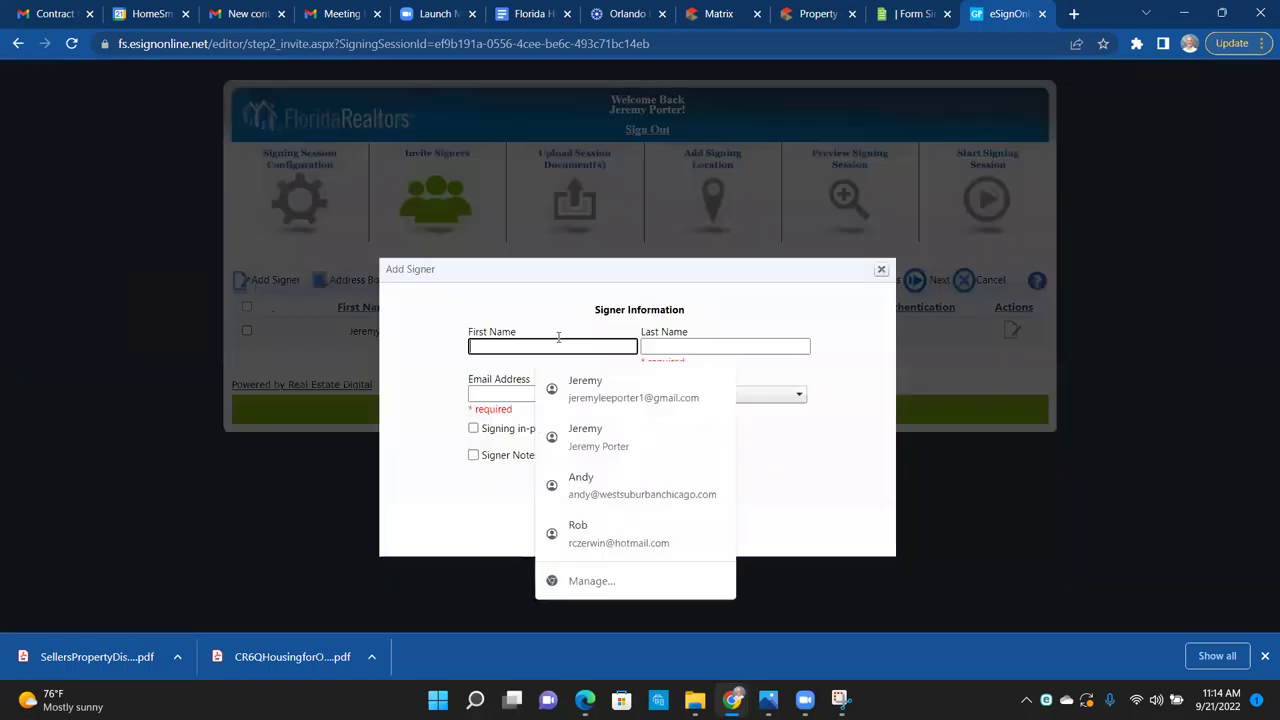
{"action": "key", "text": "Tab"}
{"action": "key", "text": "Tab"}
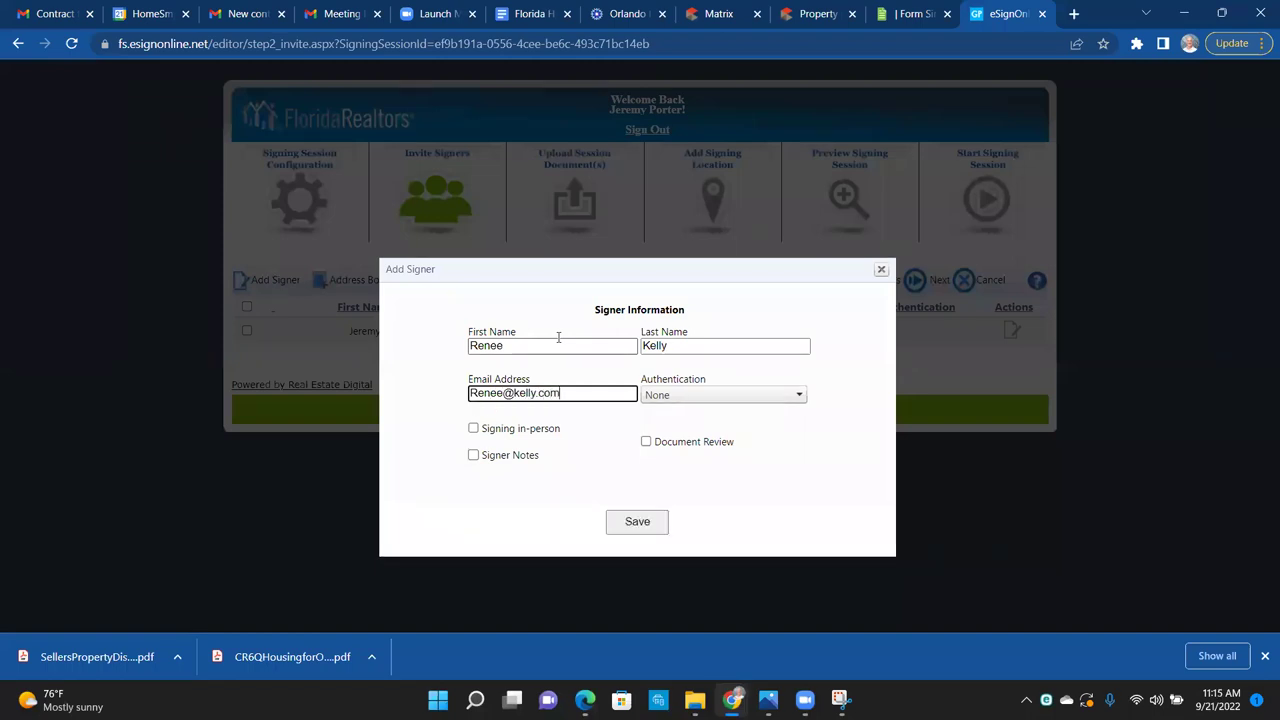
{"action": "left_click", "coordinate": [645, 523]}
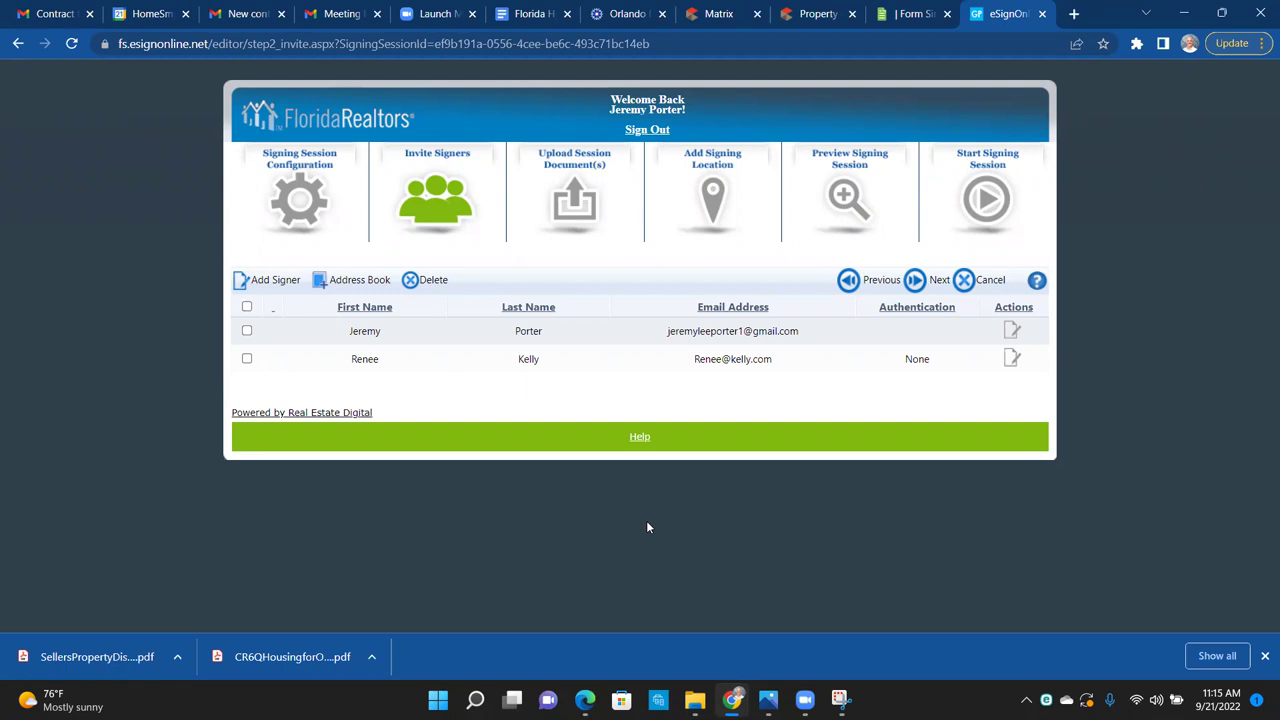
{"action": "left_click", "coordinate": [247, 359]}
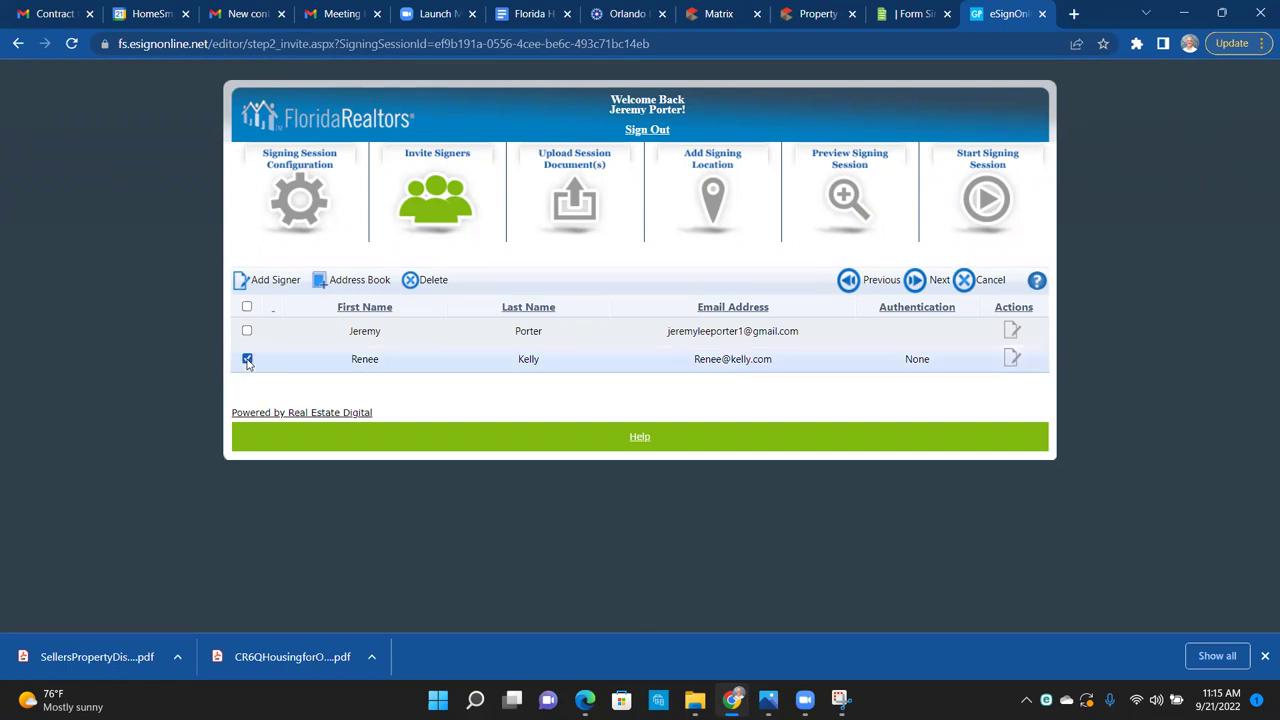
Step: Assign the buyer to Buyer 1, remove unassigned signing locations, and select all three documents
{"action": "left_click", "coordinate": [913, 283]}
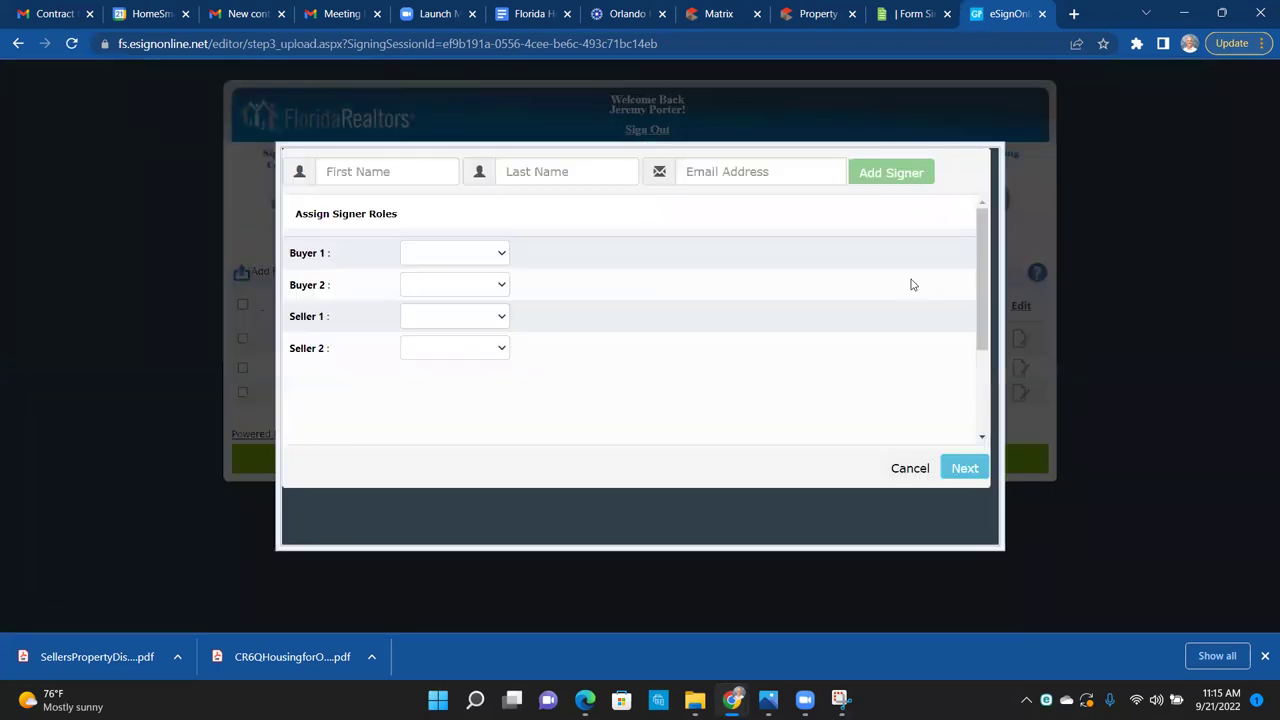
{"action": "left_click", "coordinate": [479, 256]}
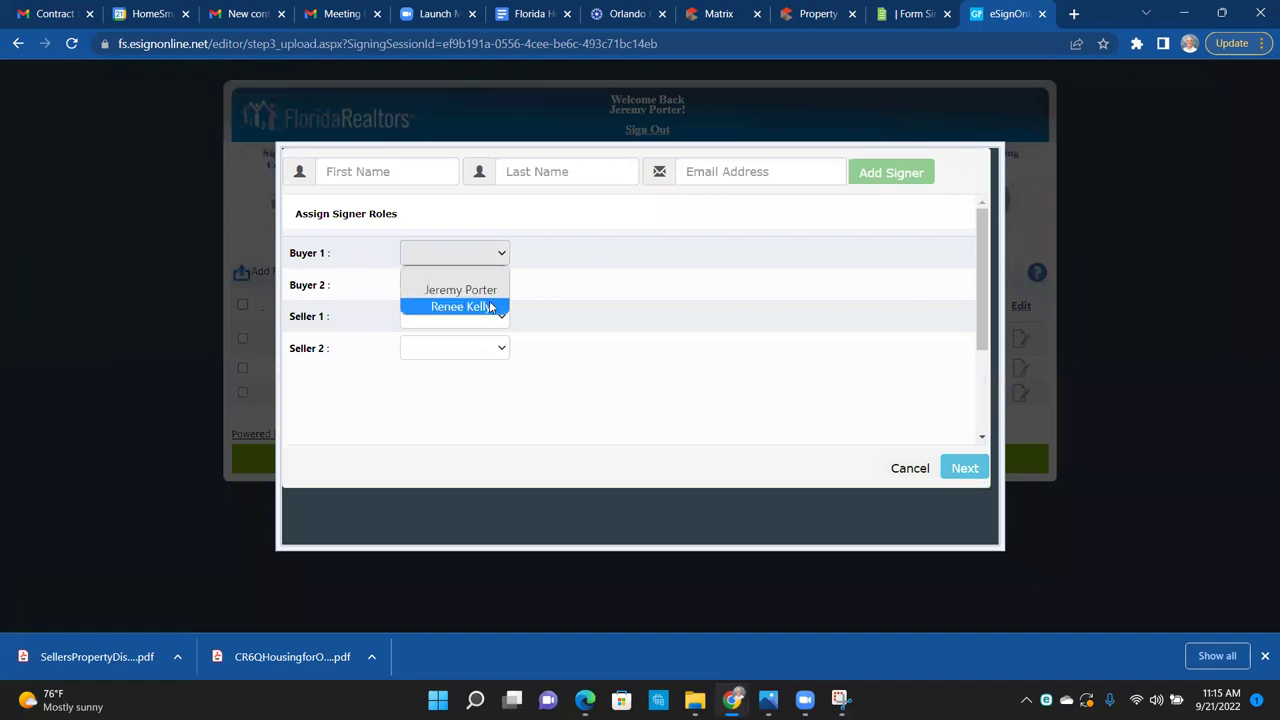
{"action": "left_click", "coordinate": [490, 306]}
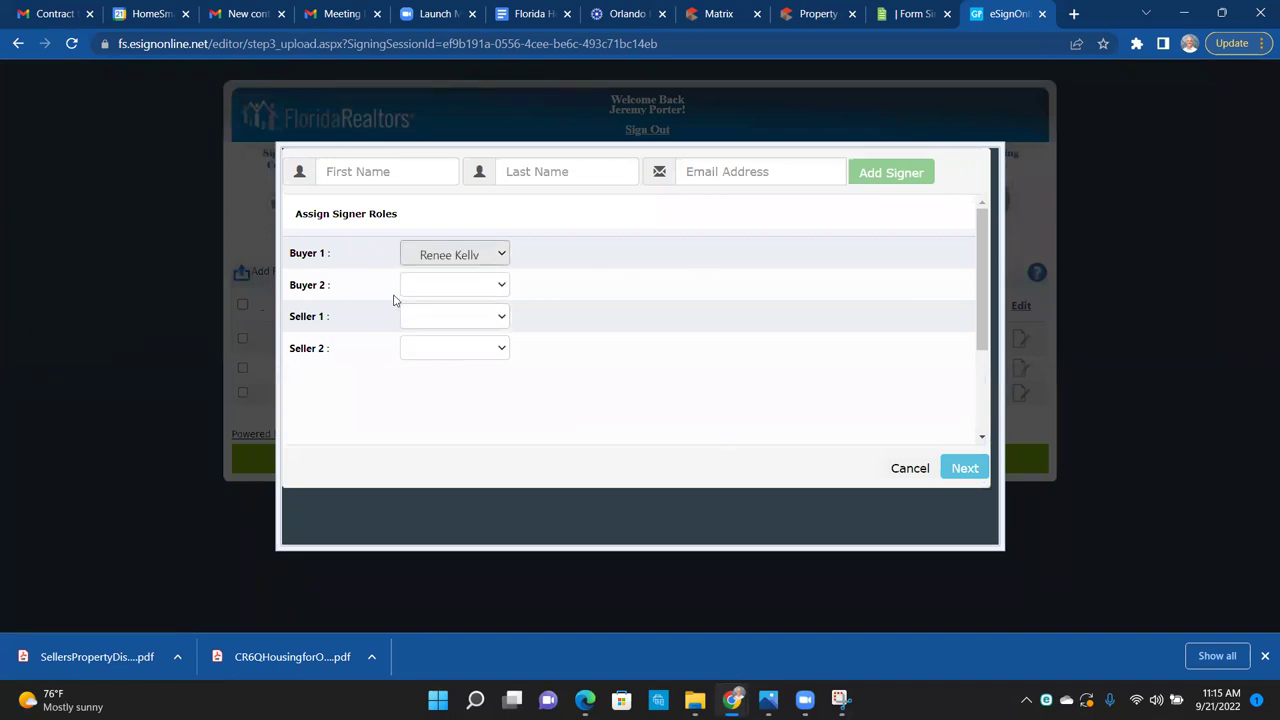
{"action": "left_click", "coordinate": [965, 468]}
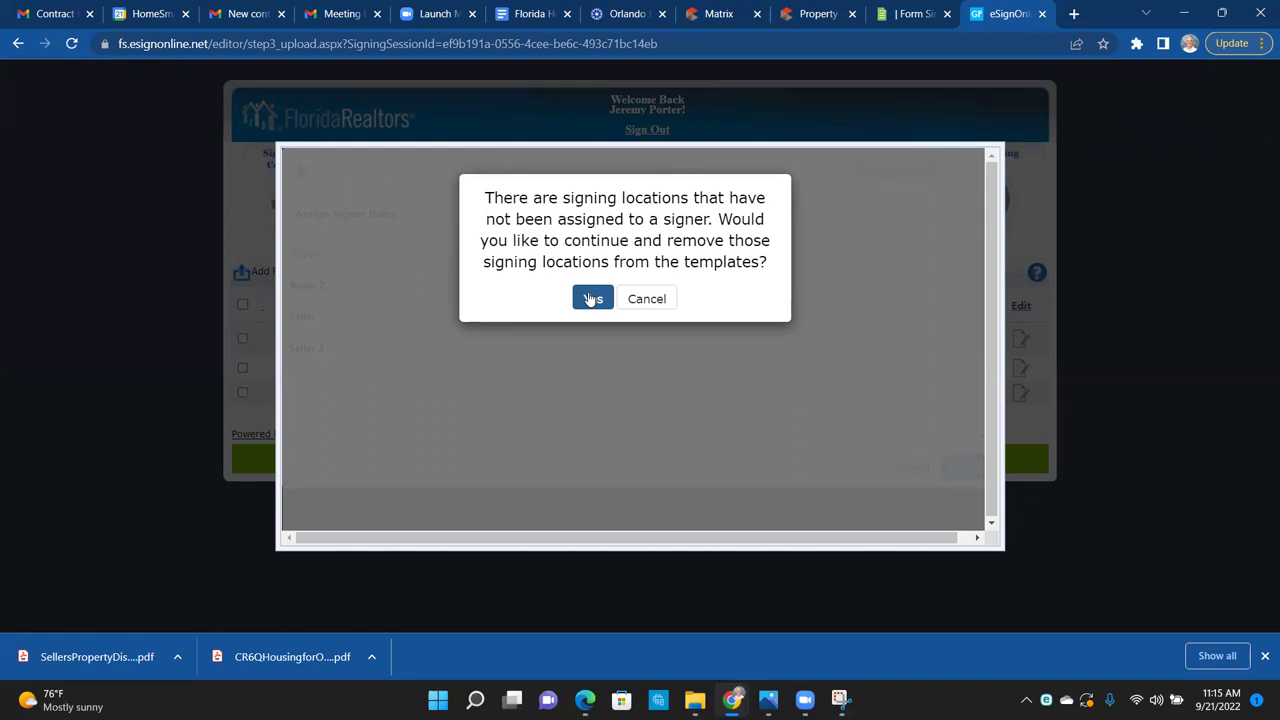
{"action": "left_click", "coordinate": [590, 299]}
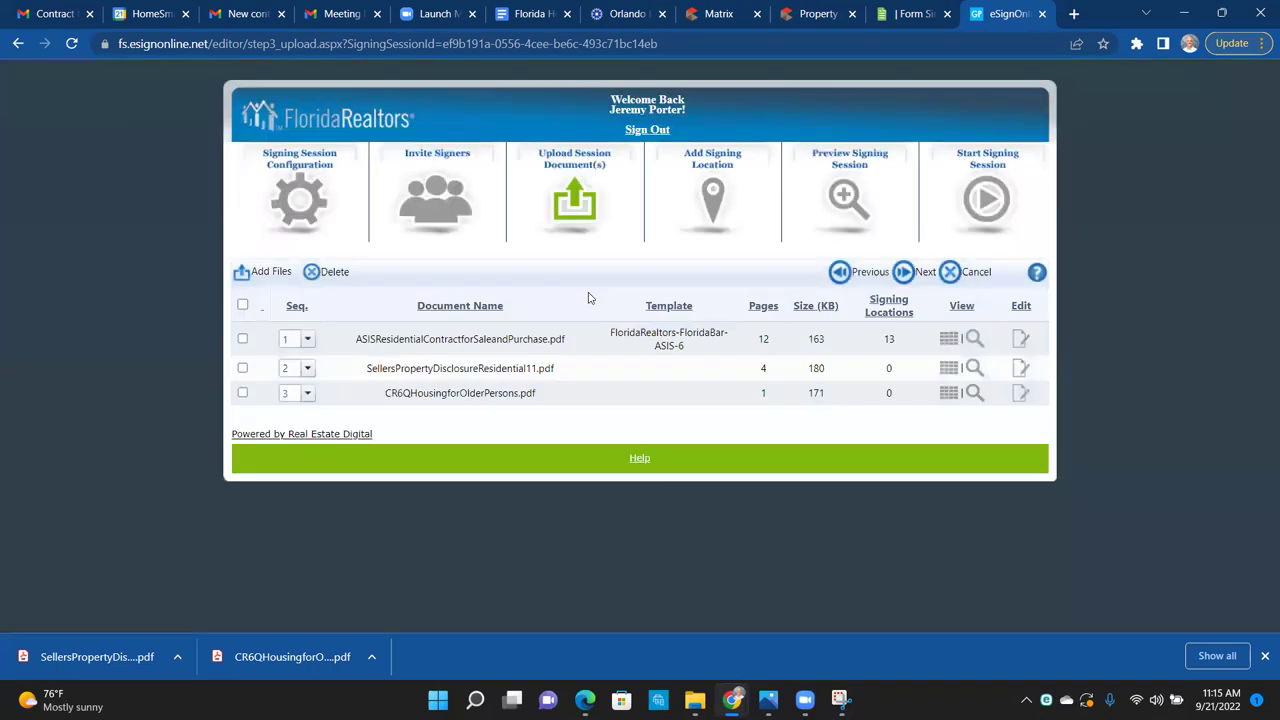
{"action": "left_click", "coordinate": [242, 304]}
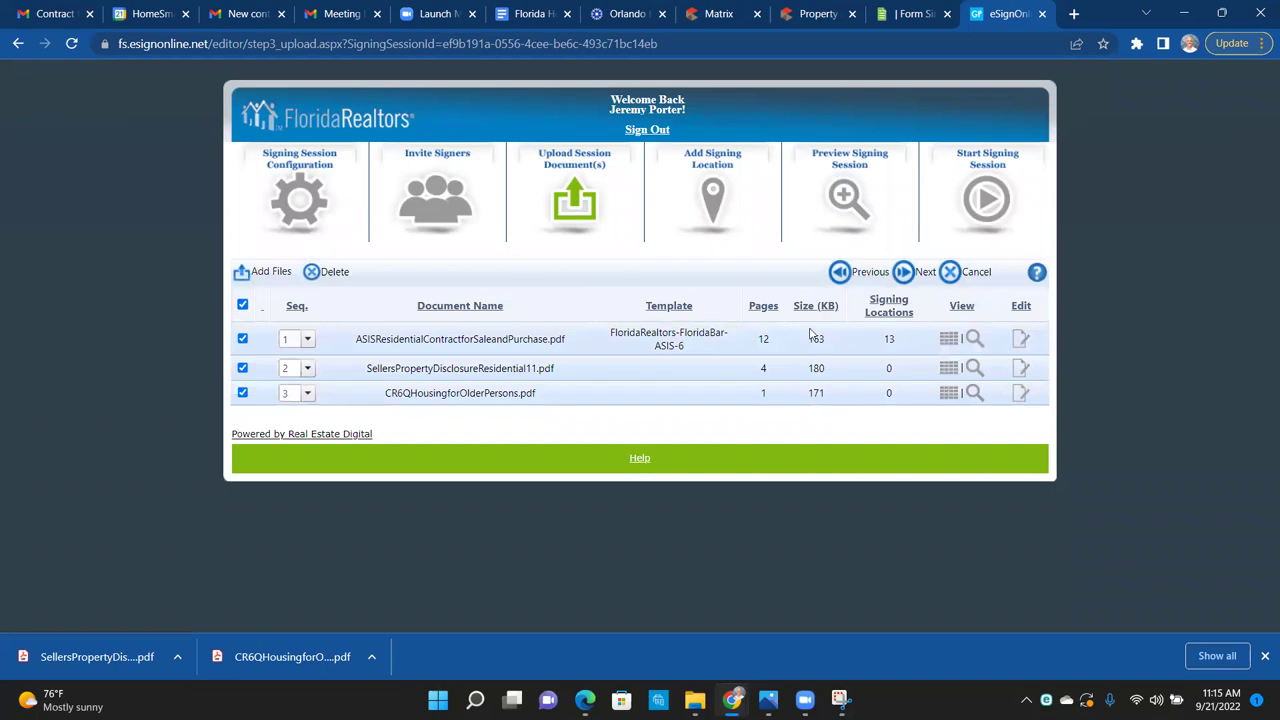
{"action": "left_click", "coordinate": [916, 275]}
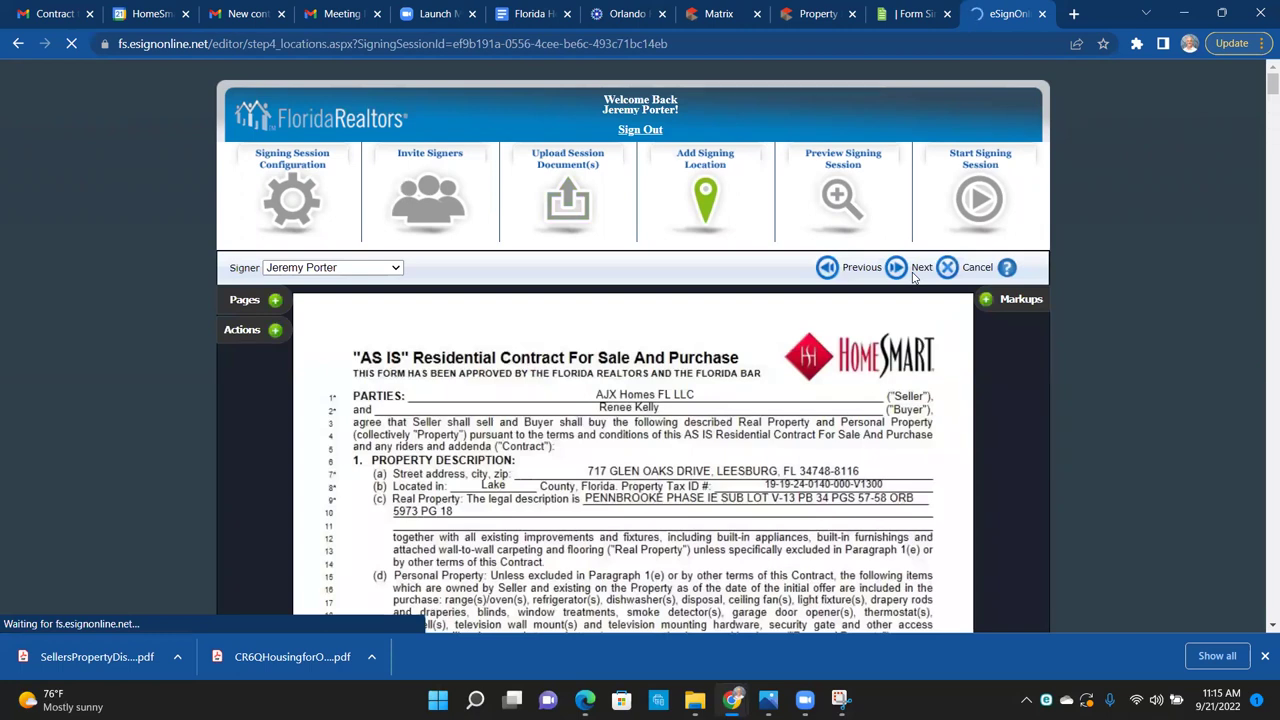
{"action": "scroll", "coordinate": [914, 278], "scroll_direction": "down", "scroll_amount": 2}
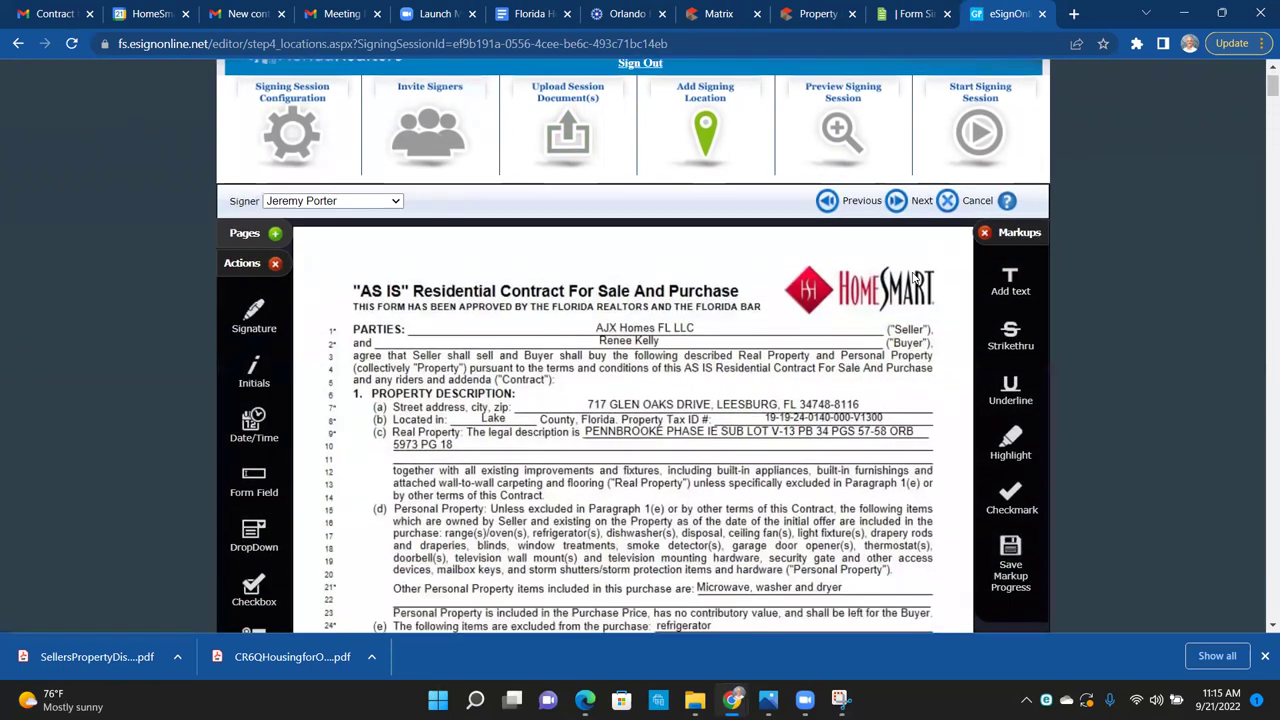
{"action": "scroll", "coordinate": [914, 278], "scroll_direction": "down", "scroll_amount": 2}
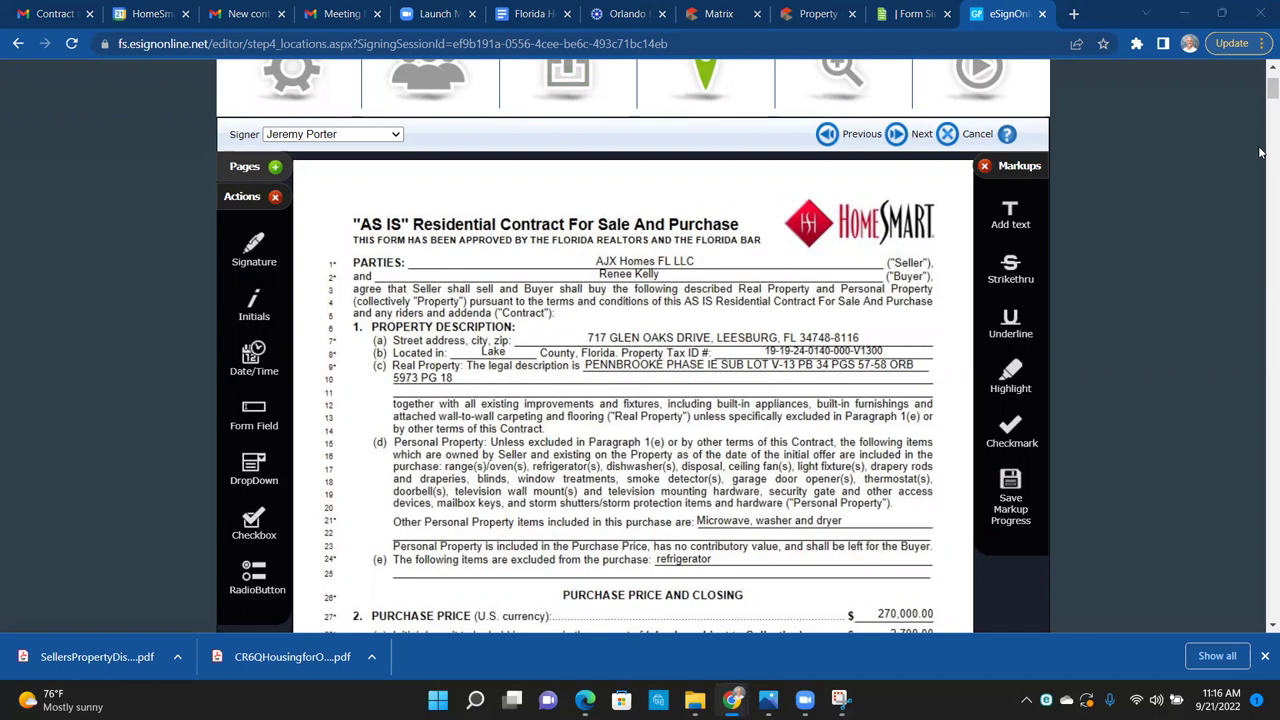
{"action": "scroll", "coordinate": [893, 445], "scroll_direction": "down", "scroll_amount": 5}
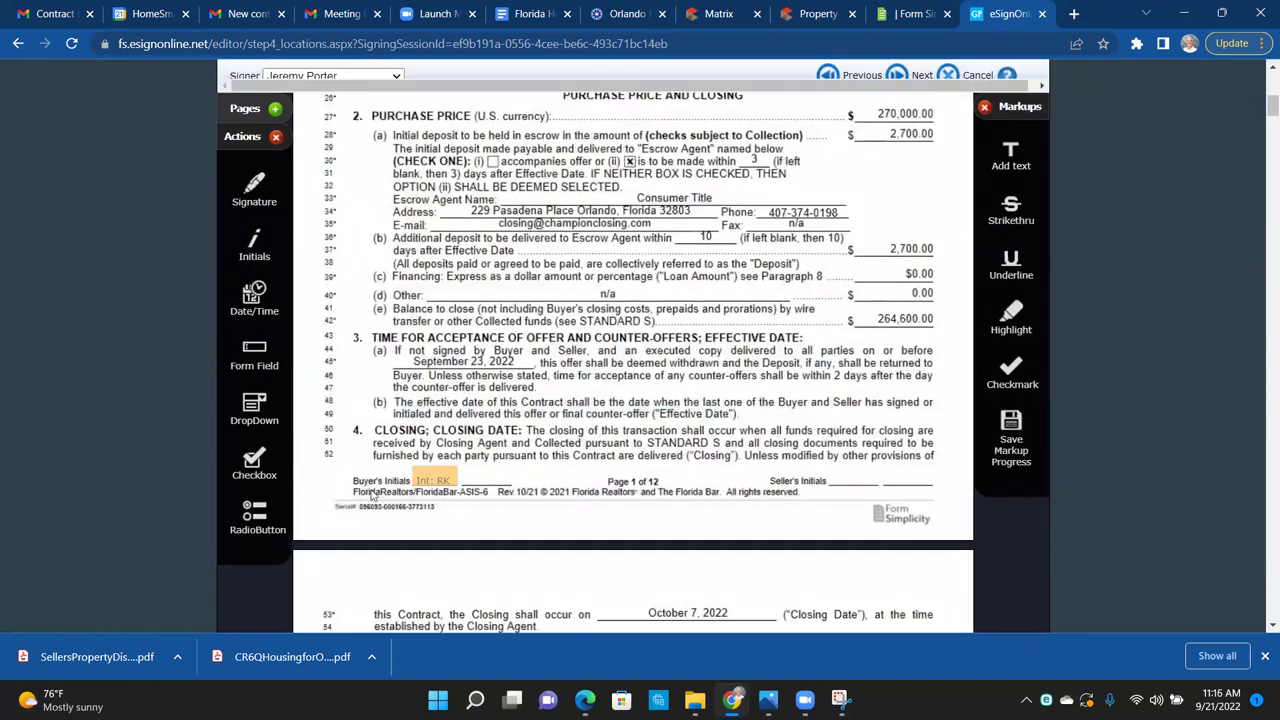
{"action": "mouse_move", "coordinate": [426, 479]}
{"action": "scroll", "coordinate": [697, 337], "scroll_direction": "down", "scroll_amount": 1}
{"action": "scroll", "coordinate": [697, 337], "scroll_direction": "up", "scroll_amount": 5}
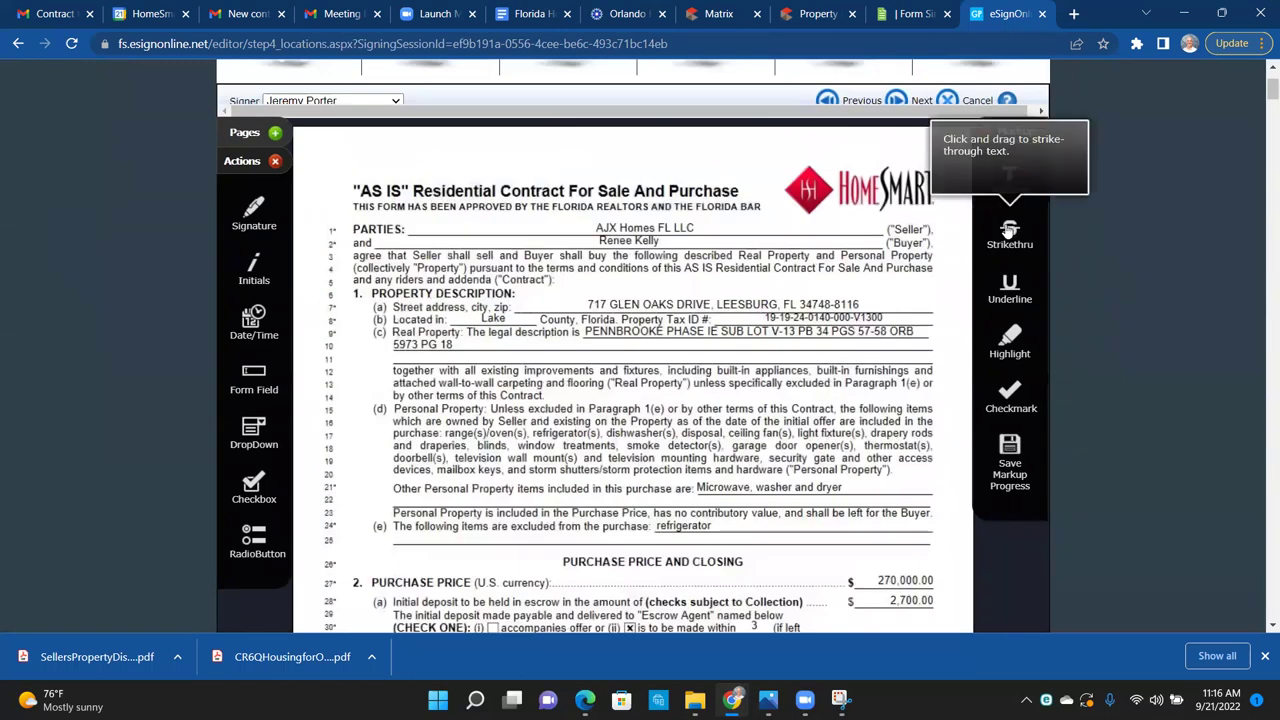
Step: Strike through 'refrigerator(s)' in paragraph 1(d) and permanently apply the markup to the contract
{"action": "mouse_move", "coordinate": [1012, 232]}
{"action": "left_mouse_down"}
{"action": "mouse_move", "coordinate": [1005, 224]}
{"action": "mouse_move", "coordinate": [723, 414]}
{"action": "mouse_move", "coordinate": [650, 428]}
{"action": "mouse_move", "coordinate": [662, 446]}
{"action": "mouse_move", "coordinate": [706, 450]}
{"action": "mouse_move", "coordinate": [704, 436]}
{"action": "mouse_move", "coordinate": [620, 434]}
{"action": "left_mouse_up"}
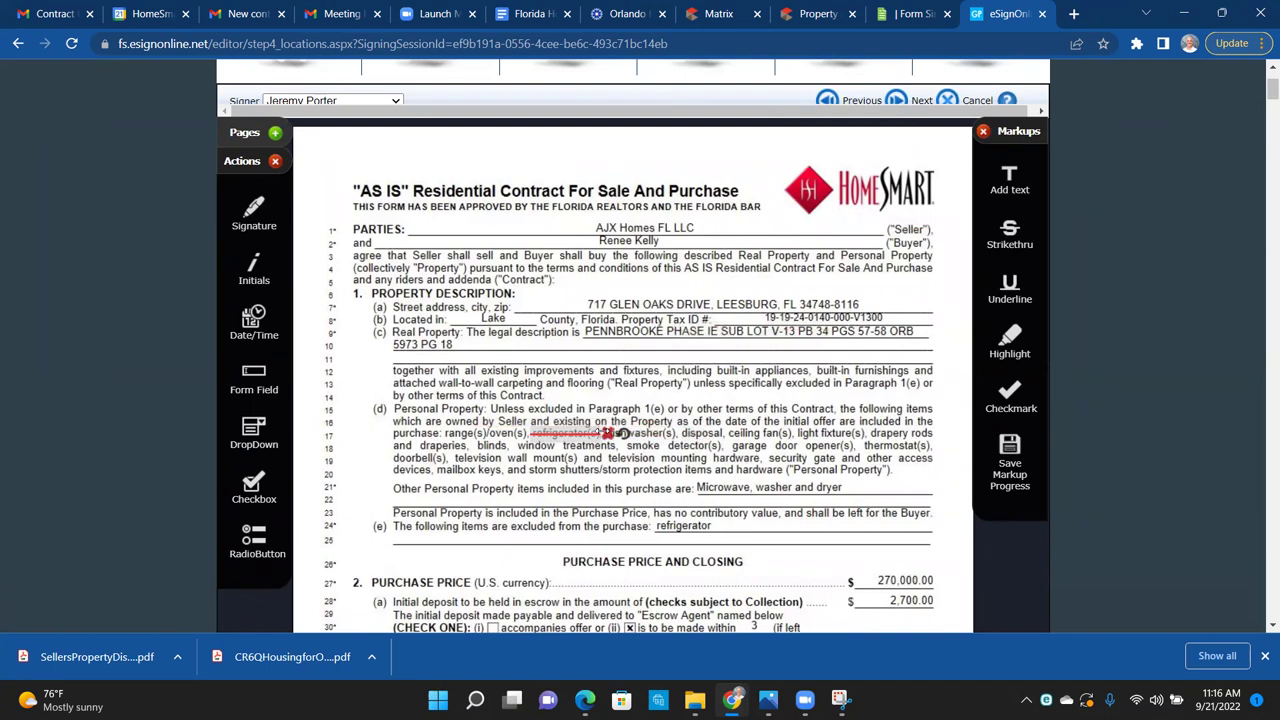
{"action": "left_click", "coordinate": [726, 445]}
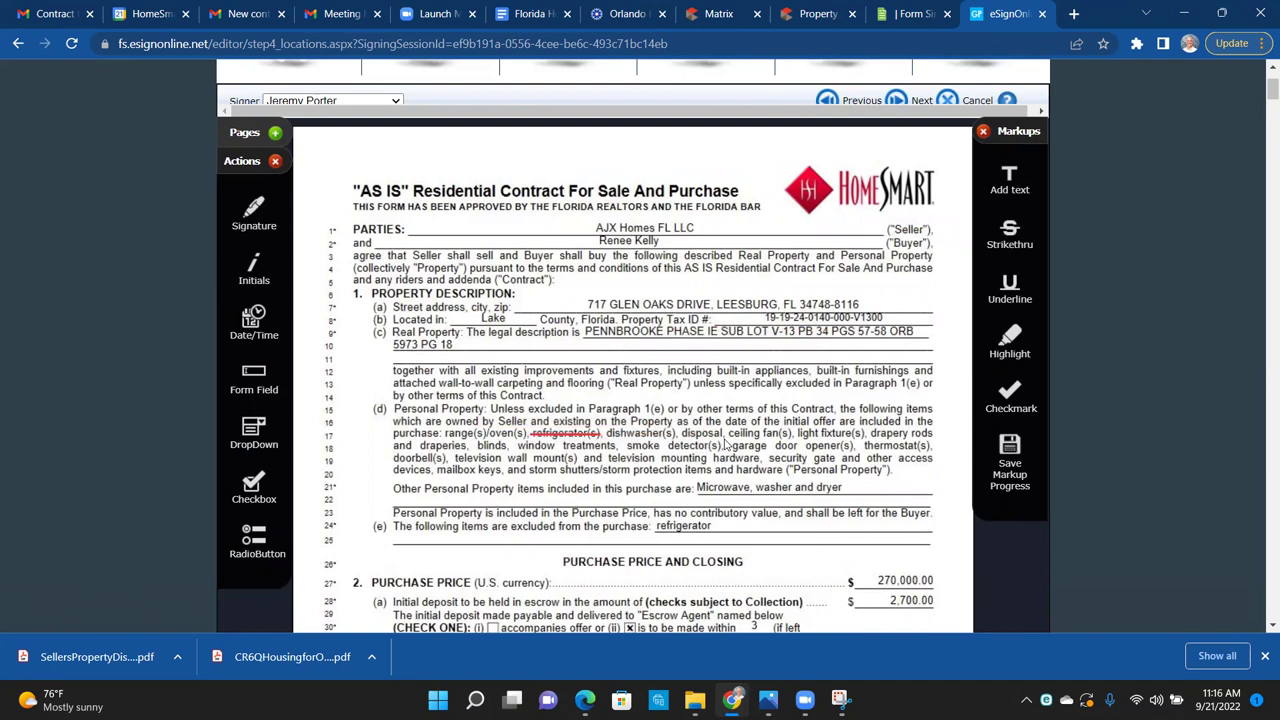
{"action": "left_click", "coordinate": [1007, 466]}
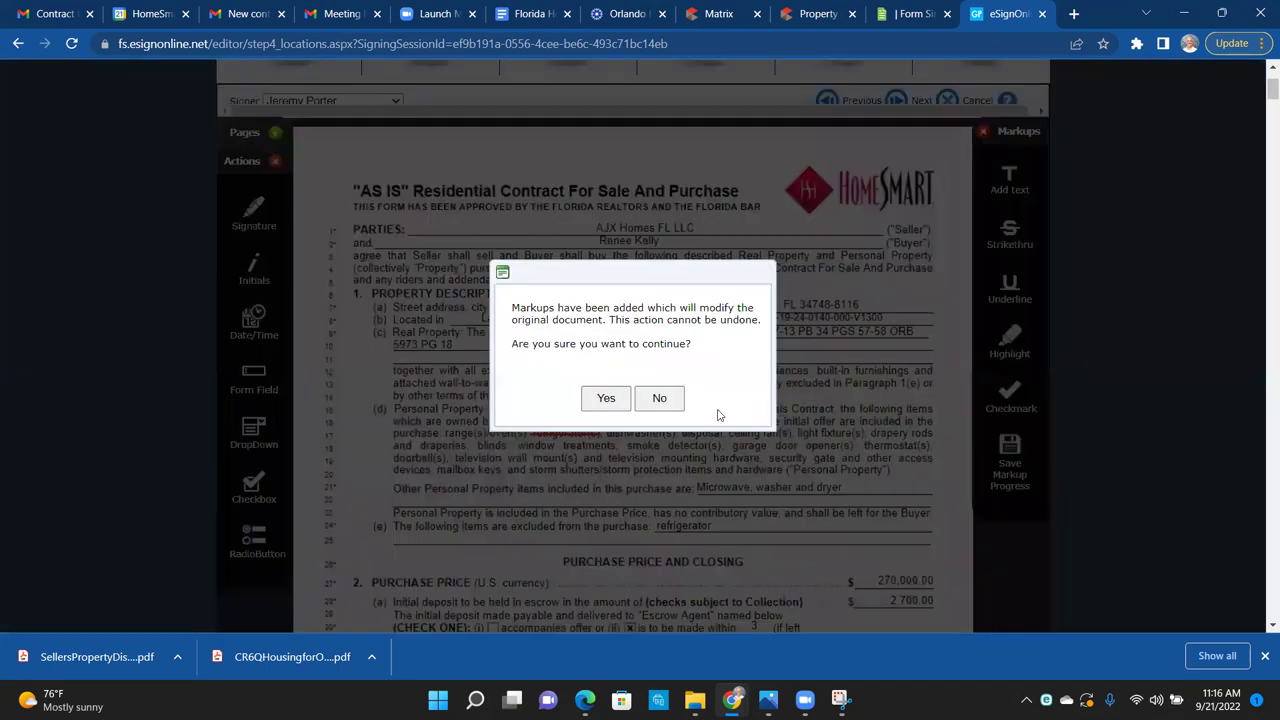
{"action": "left_click", "coordinate": [588, 394]}
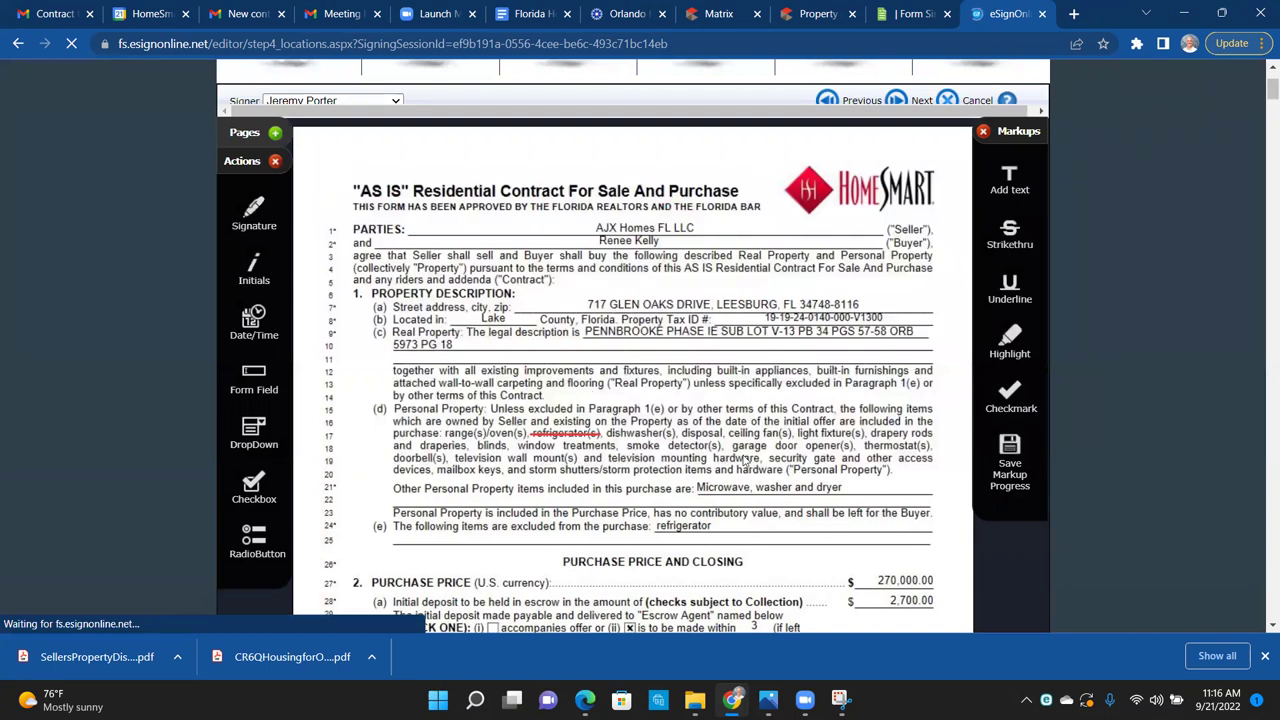
{"action": "scroll", "coordinate": [743, 460], "scroll_direction": "down", "scroll_amount": 2}
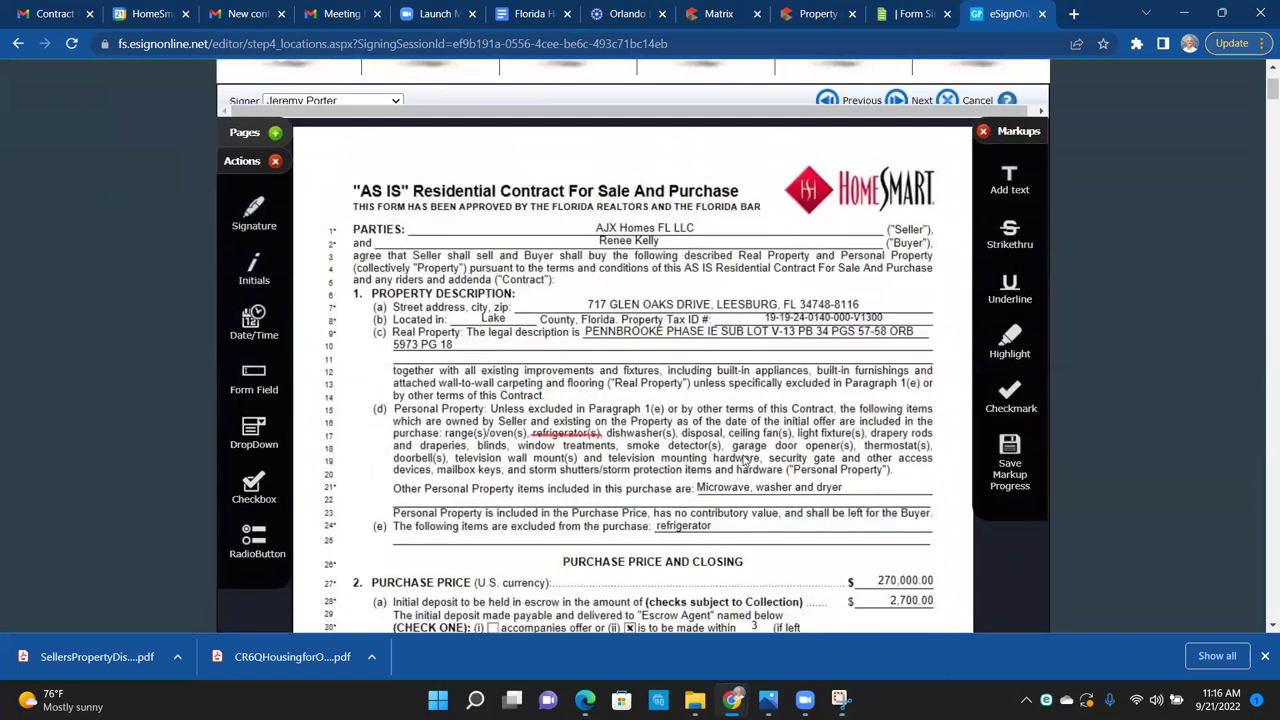
Step: Make the buyer the active signer and place their initials on the disclosure's page 1 footer
{"action": "scroll", "coordinate": [743, 460], "scroll_direction": "down", "scroll_amount": 1}
{"action": "scroll", "coordinate": [743, 459], "scroll_direction": "down", "scroll_amount": 3}
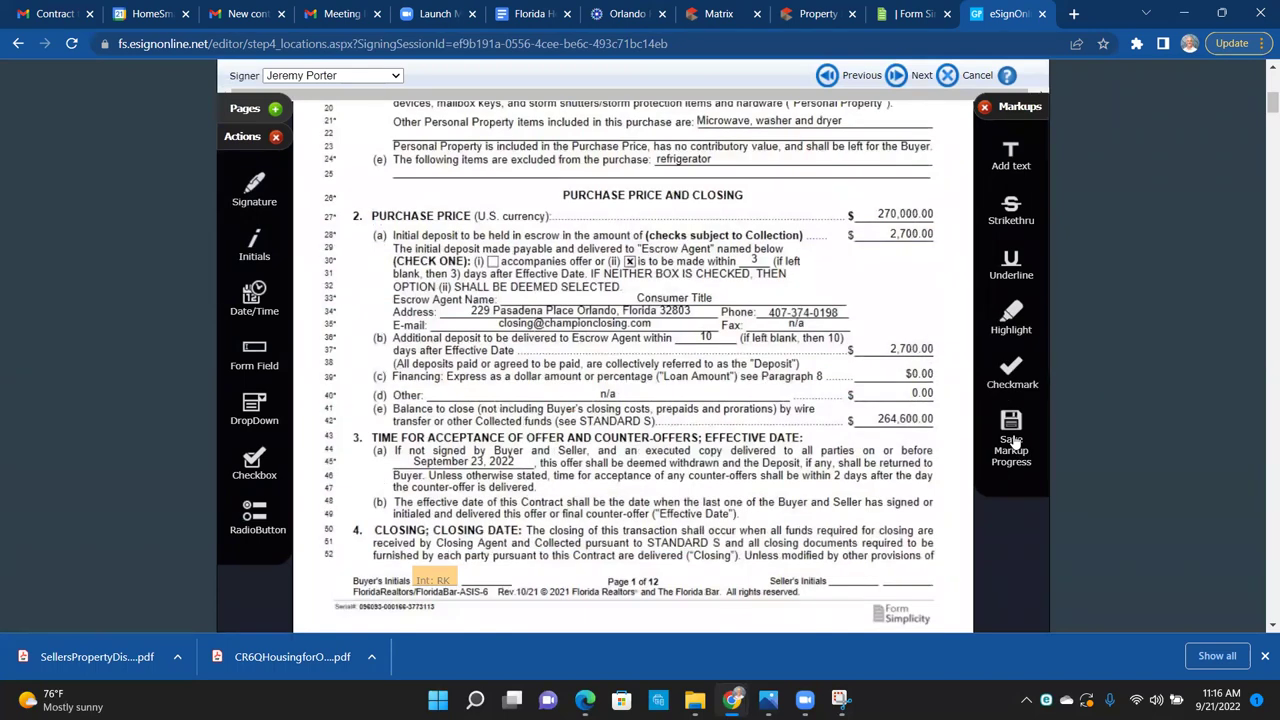
{"action": "scroll", "coordinate": [690, 491], "scroll_direction": "down", "scroll_amount": 15}
{"action": "scroll", "coordinate": [690, 491], "scroll_direction": "down", "scroll_amount": 20}
{"action": "scroll", "coordinate": [690, 491], "scroll_direction": "down", "scroll_amount": 20}
{"action": "scroll", "coordinate": [690, 491], "scroll_direction": "down", "scroll_amount": 20}
{"action": "scroll", "coordinate": [690, 491], "scroll_direction": "down", "scroll_amount": 20}
{"action": "scroll", "coordinate": [693, 491], "scroll_direction": "down", "scroll_amount": 3}
{"action": "scroll", "coordinate": [693, 491], "scroll_direction": "down", "scroll_amount": 3}
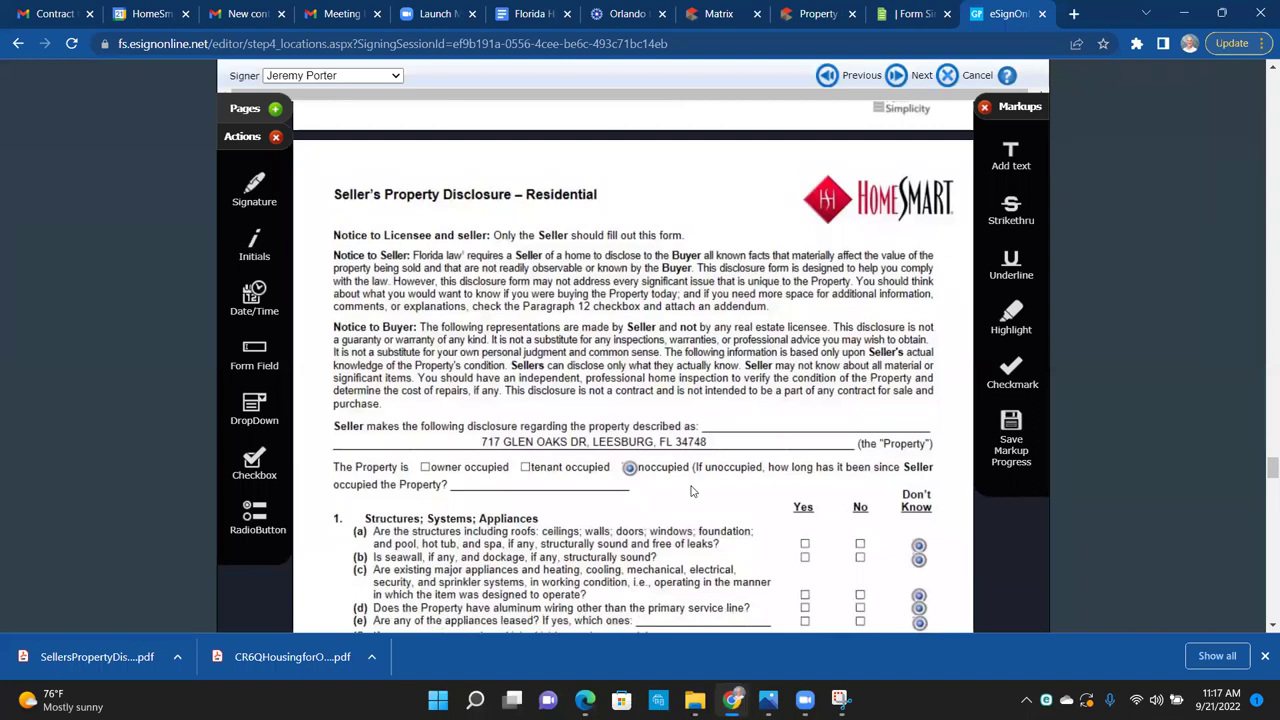
{"action": "scroll", "coordinate": [690, 491], "scroll_direction": "down", "scroll_amount": 5}
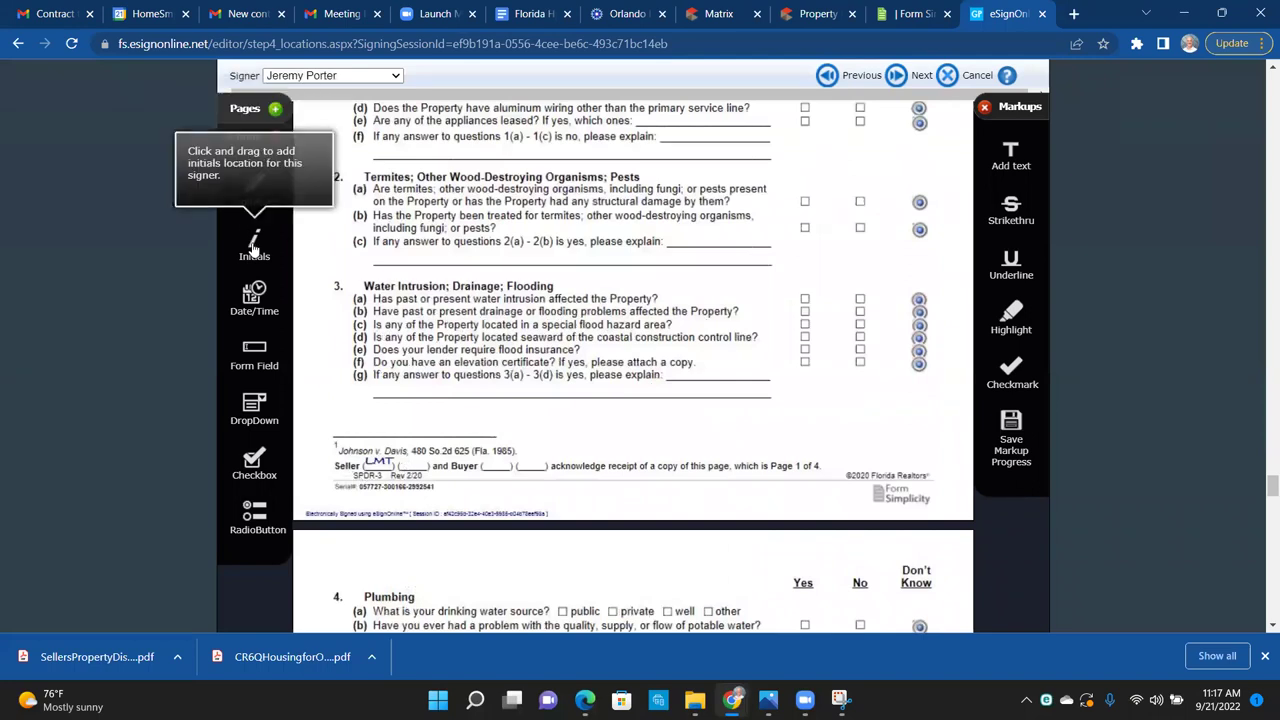
{"action": "left_click_drag", "start_coordinate": [254, 245], "coordinate": [430, 321]}
{"action": "left_click_drag", "start_coordinate": [469, 378], "coordinate": [526, 458]}
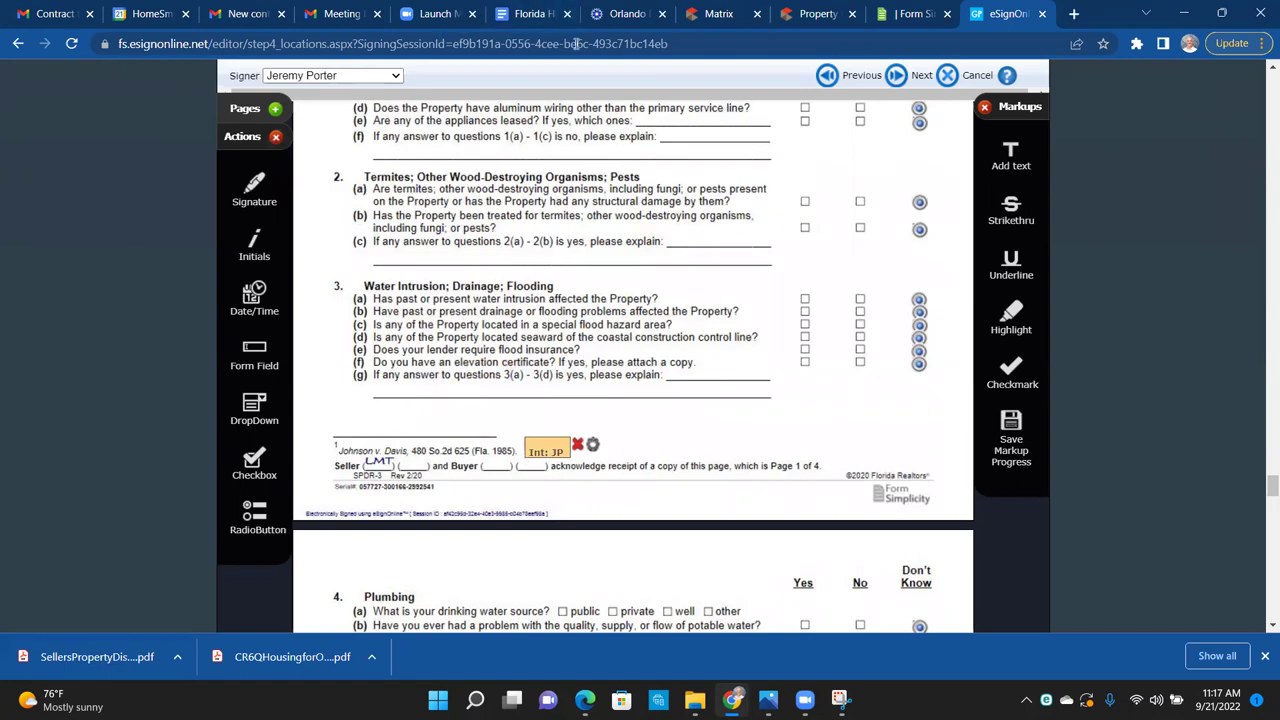
{"action": "left_click", "coordinate": [576, 445]}
{"action": "left_click", "coordinate": [370, 76]}
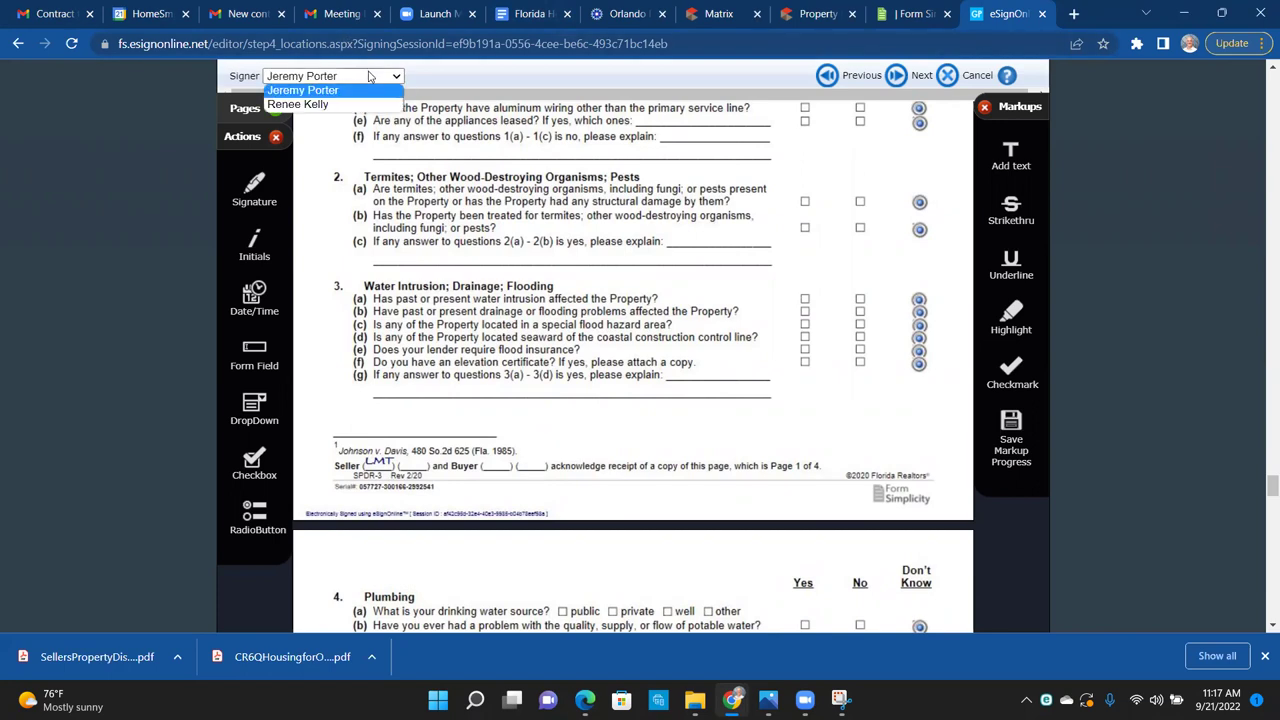
{"action": "key", "text": "Escape"}
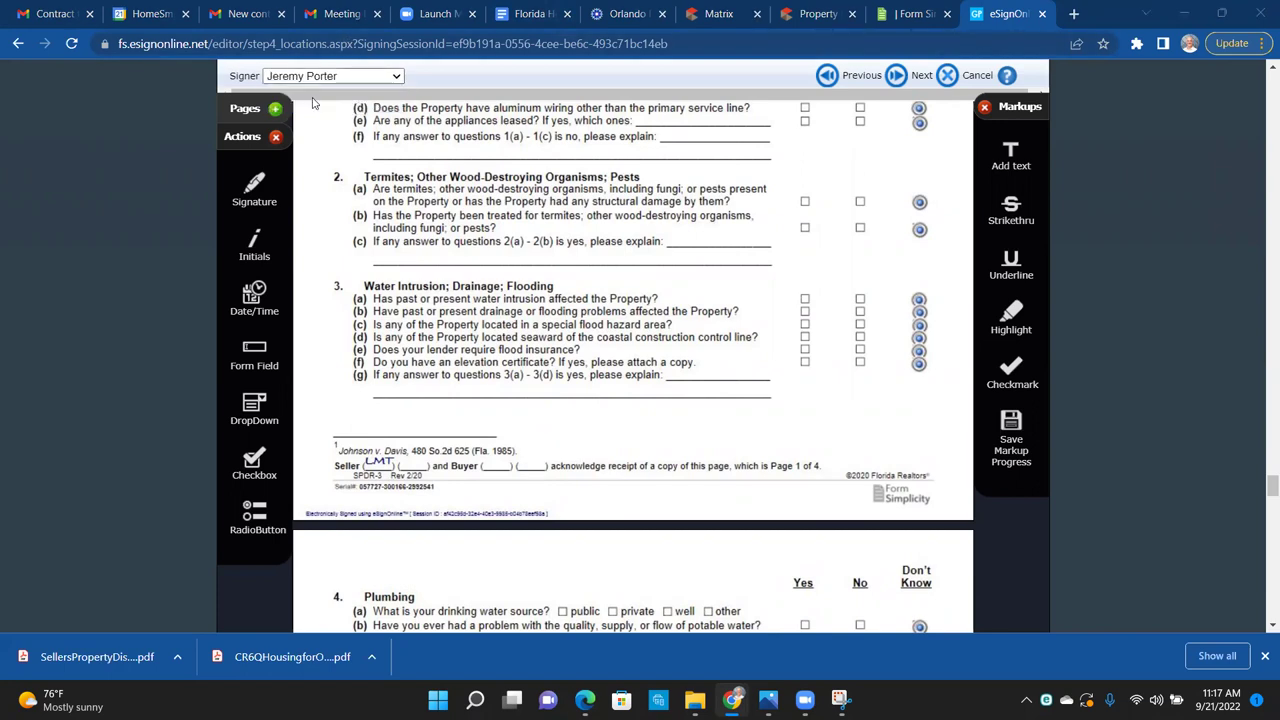
{"action": "left_click", "coordinate": [318, 77]}
{"action": "left_click", "coordinate": [322, 103]}
{"action": "left_click_drag", "start_coordinate": [252, 238], "coordinate": [524, 457]}
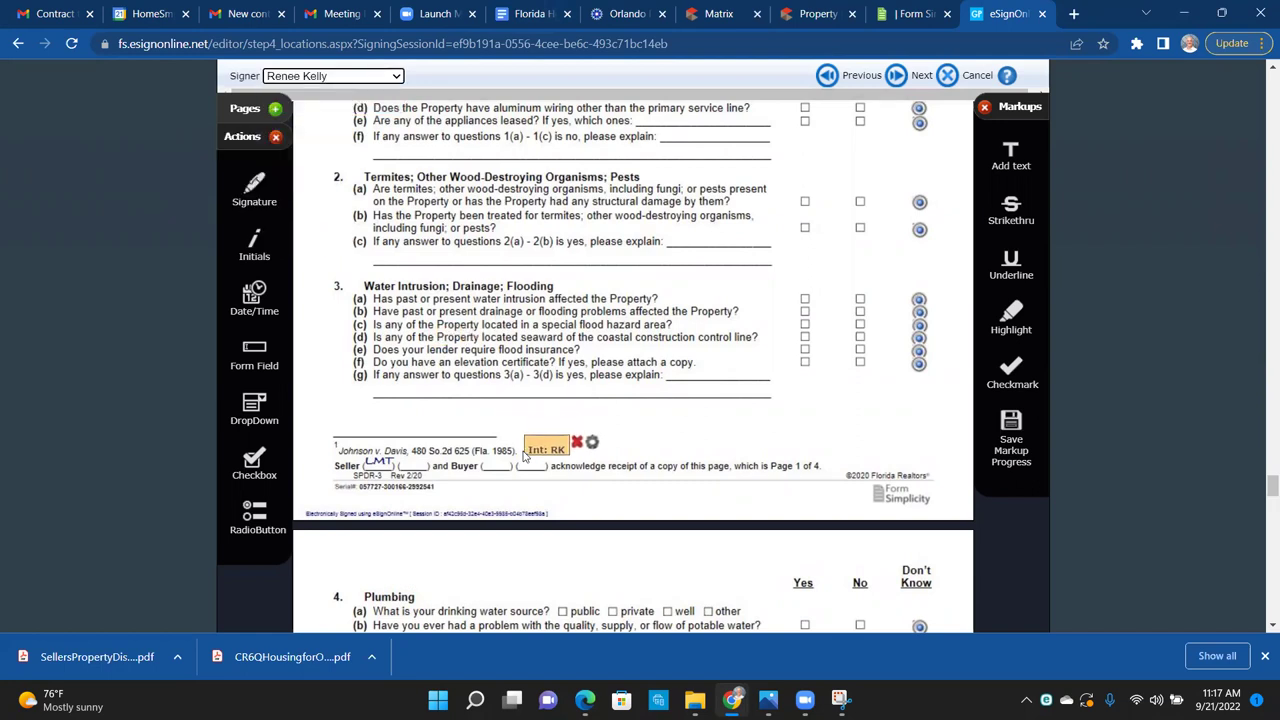
Step: Place the buyer's initials on the page 2 and page 3 footers
{"action": "scroll", "coordinate": [623, 511], "scroll_direction": "down", "scroll_amount": 1}
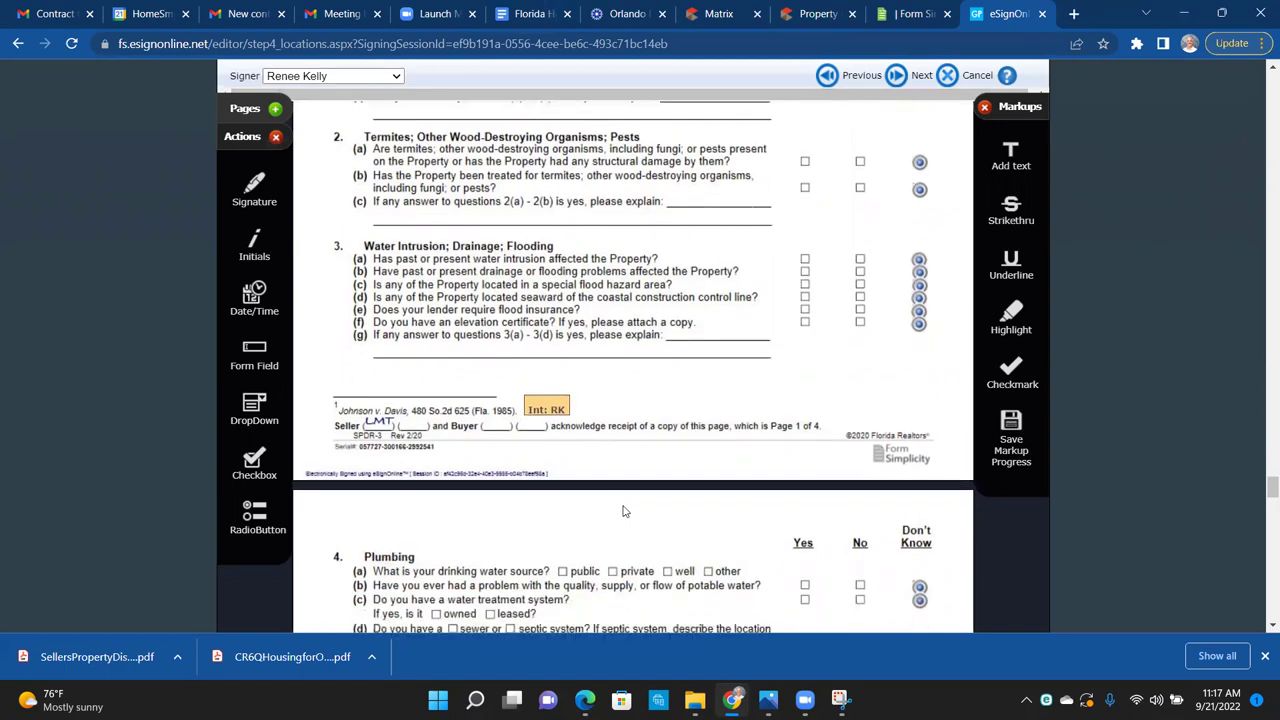
{"action": "scroll", "coordinate": [623, 511], "scroll_direction": "down", "scroll_amount": 6}
{"action": "scroll", "coordinate": [623, 511], "scroll_direction": "down", "scroll_amount": 2}
{"action": "left_click_drag", "start_coordinate": [260, 248], "coordinate": [486, 449]}
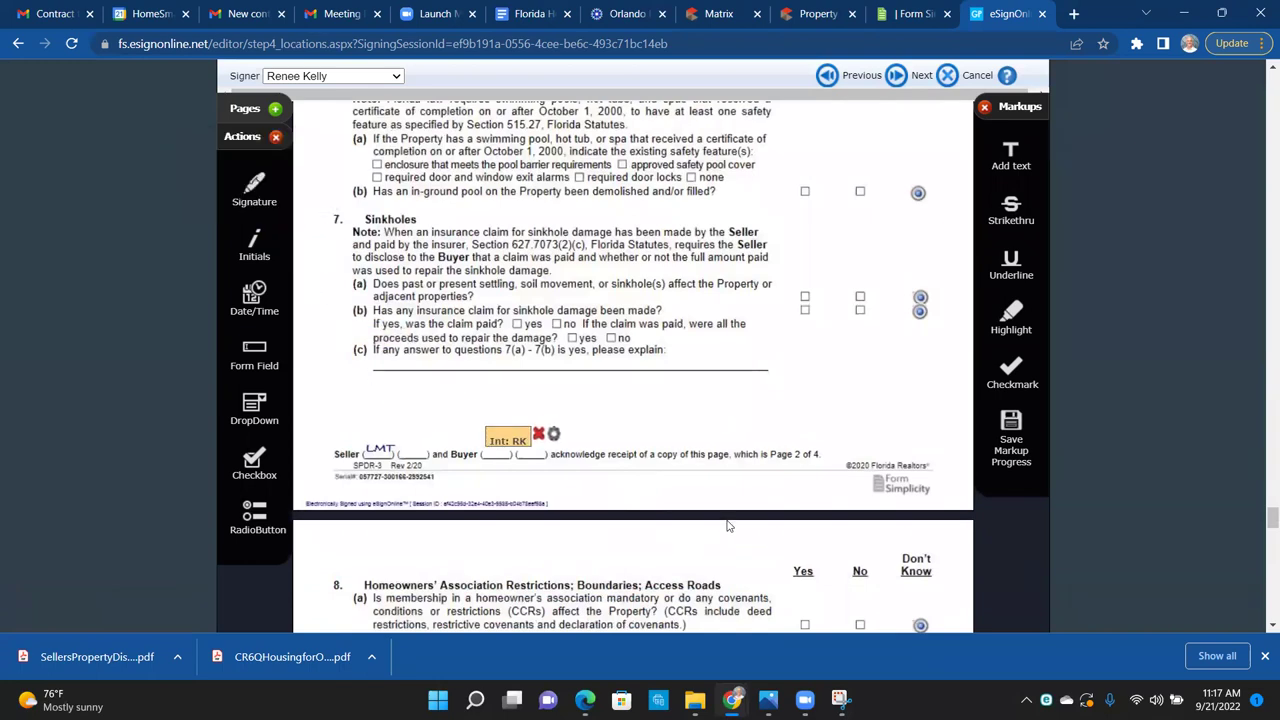
{"action": "scroll", "coordinate": [728, 526], "scroll_direction": "down", "scroll_amount": 1}
{"action": "scroll", "coordinate": [728, 526], "scroll_direction": "down", "scroll_amount": 6}
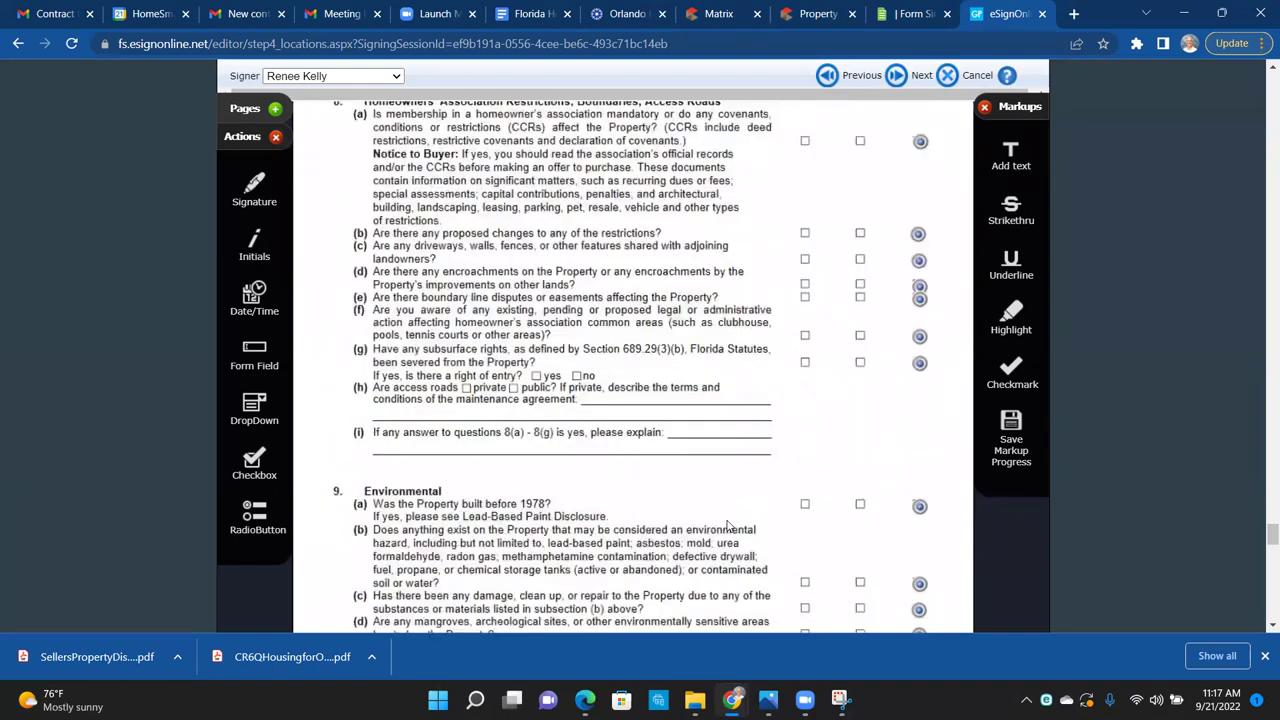
{"action": "left_click_drag", "start_coordinate": [254, 242], "coordinate": [478, 438]}
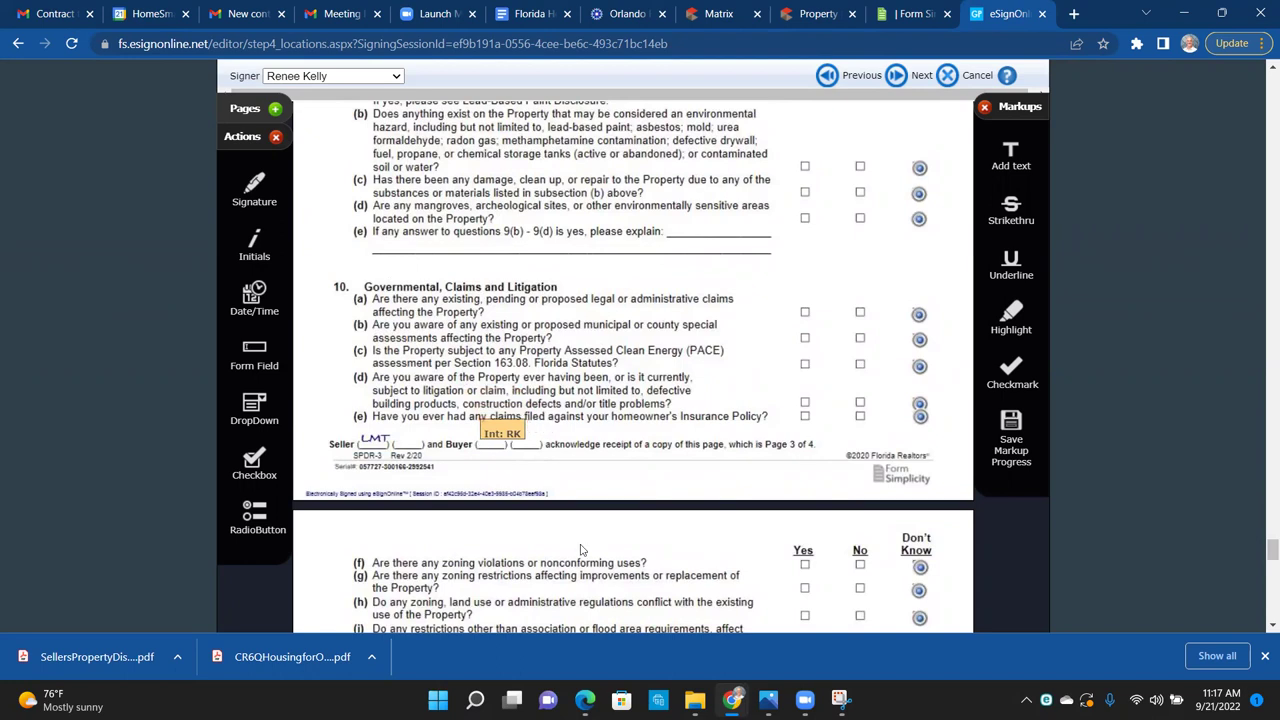
Step: Add a signature, a required printed-name field and a date field on the Buyer line
{"action": "scroll", "coordinate": [583, 548], "scroll_direction": "down", "scroll_amount": 1}
{"action": "scroll", "coordinate": [583, 548], "scroll_direction": "down", "scroll_amount": 5}
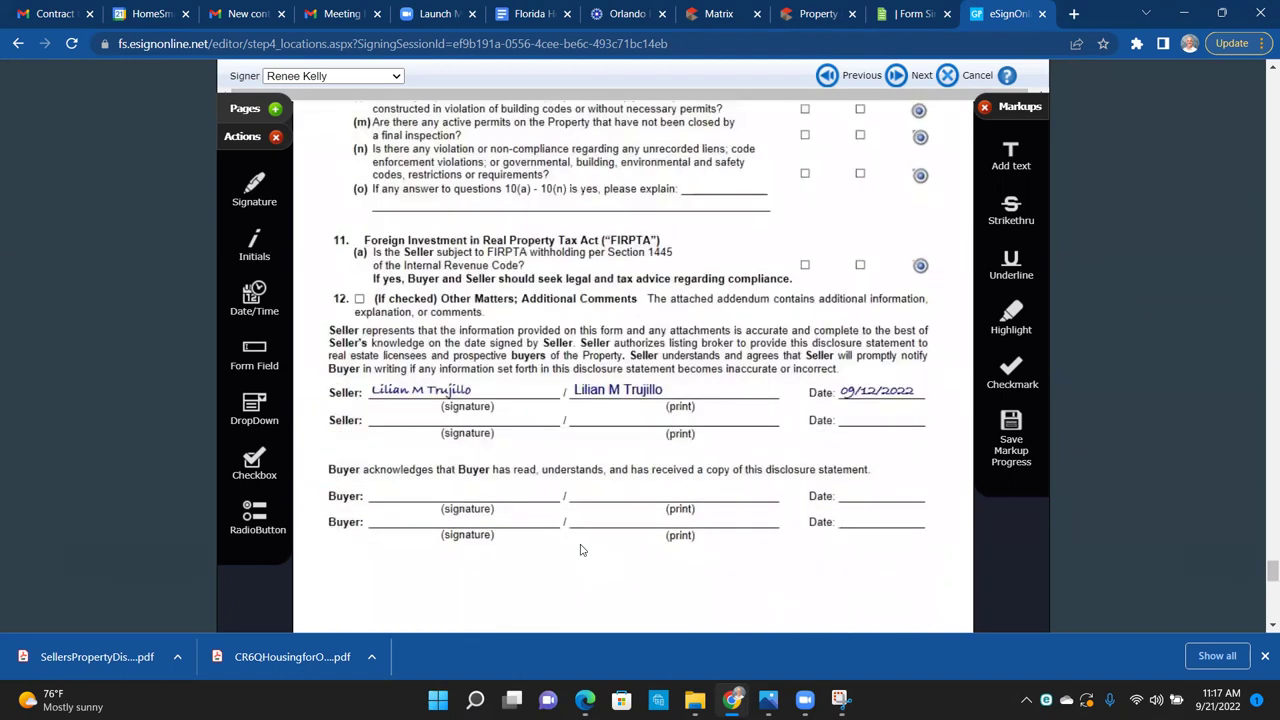
{"action": "scroll", "coordinate": [583, 548], "scroll_direction": "down", "scroll_amount": 1}
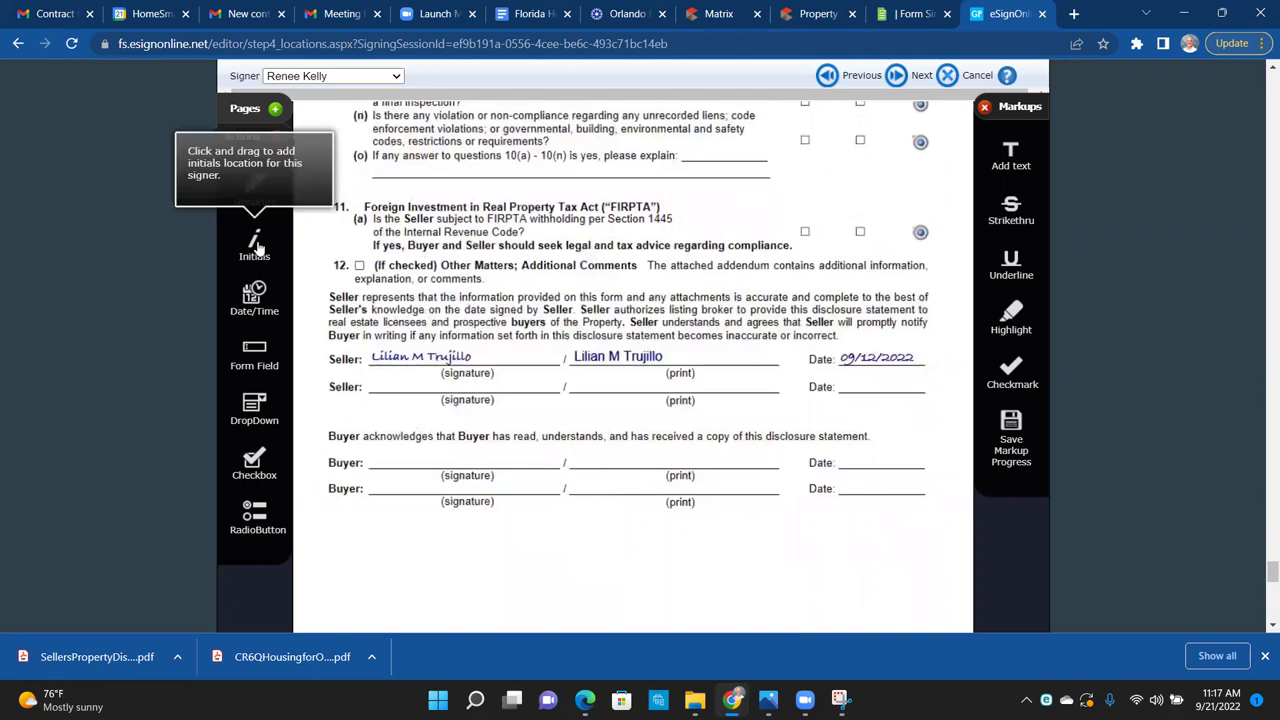
{"action": "scroll", "coordinate": [257, 247], "scroll_direction": "down", "scroll_amount": 1}
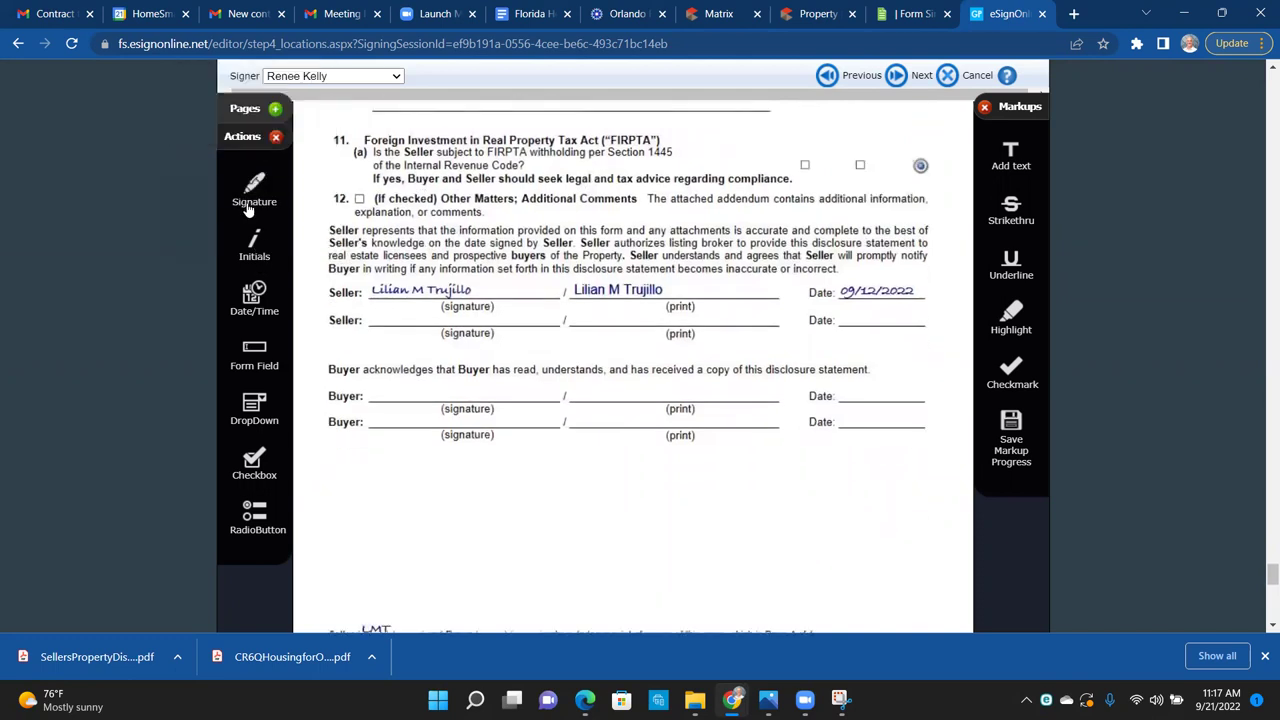
{"action": "mouse_move", "coordinate": [266, 202]}
{"action": "left_mouse_down"}
{"action": "mouse_move", "coordinate": [330, 340]}
{"action": "mouse_move", "coordinate": [371, 392]}
{"action": "left_mouse_up"}
{"action": "left_click_drag", "start_coordinate": [250, 358], "coordinate": [630, 395]}
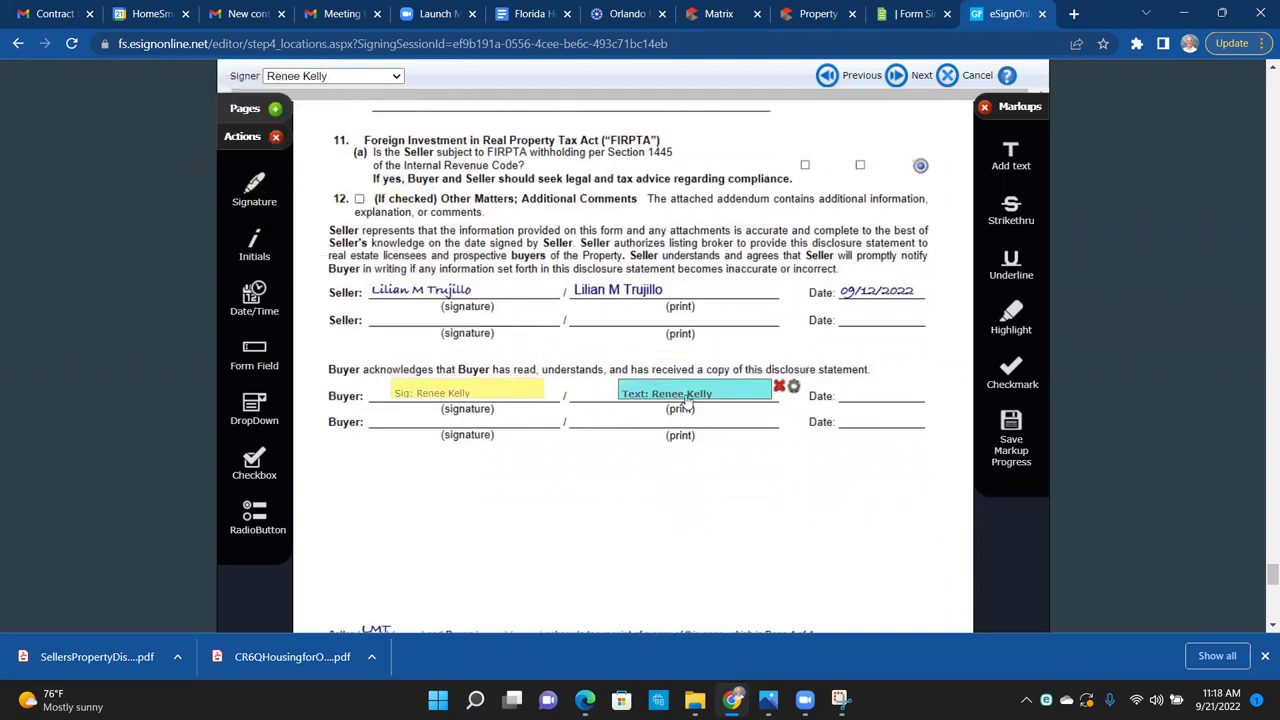
{"action": "left_click", "coordinate": [792, 386]}
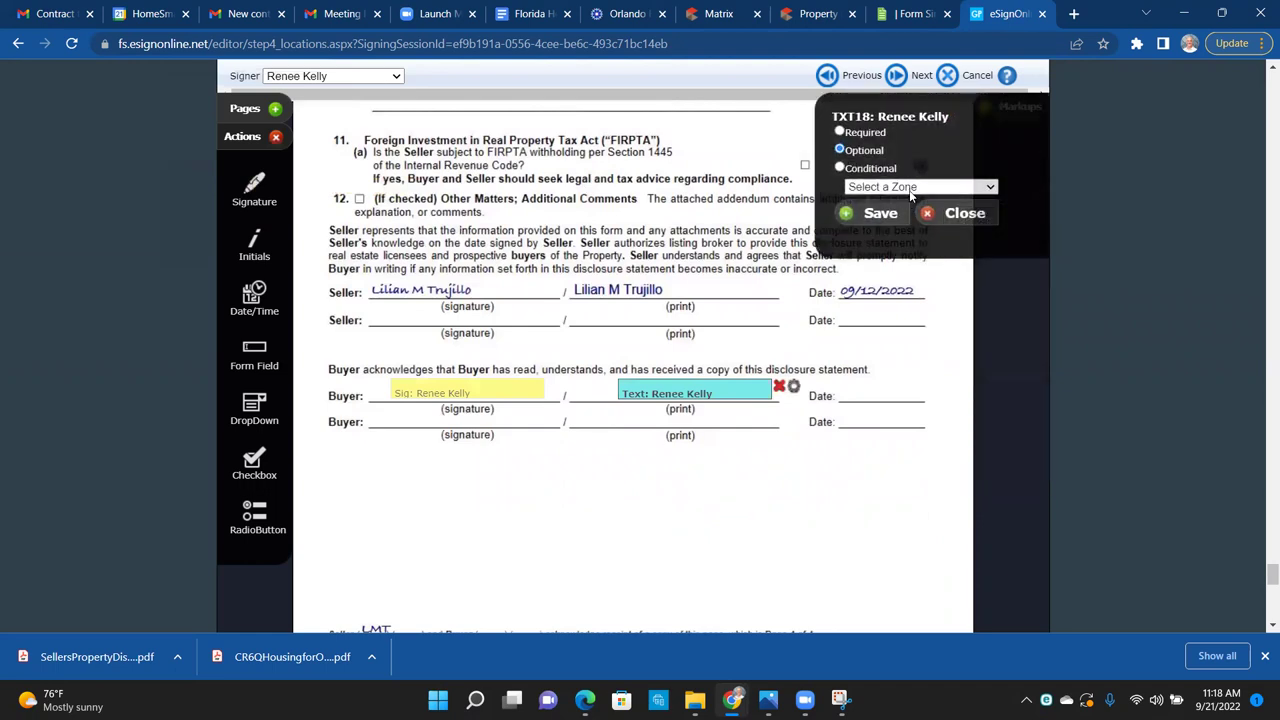
{"action": "left_click", "coordinate": [876, 213]}
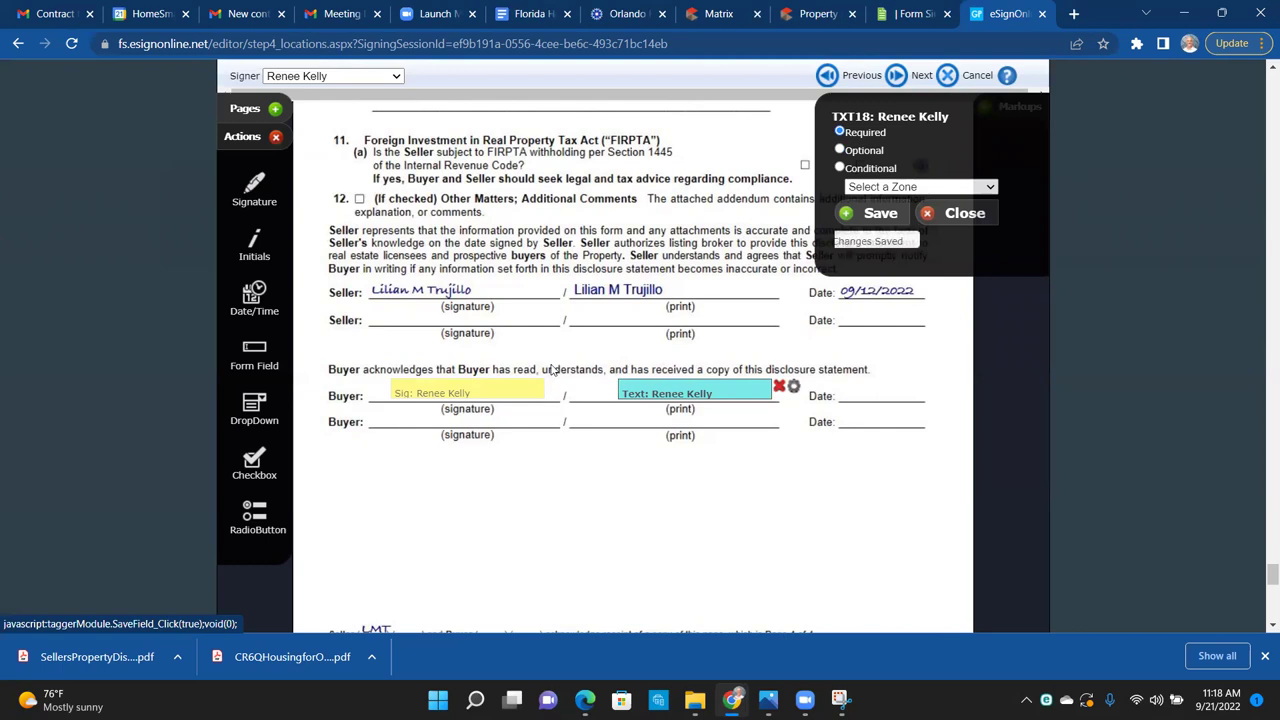
{"action": "left_click_drag", "start_coordinate": [260, 294], "coordinate": [842, 398]}
{"action": "scroll", "coordinate": [612, 500], "scroll_direction": "down", "scroll_amount": 1}
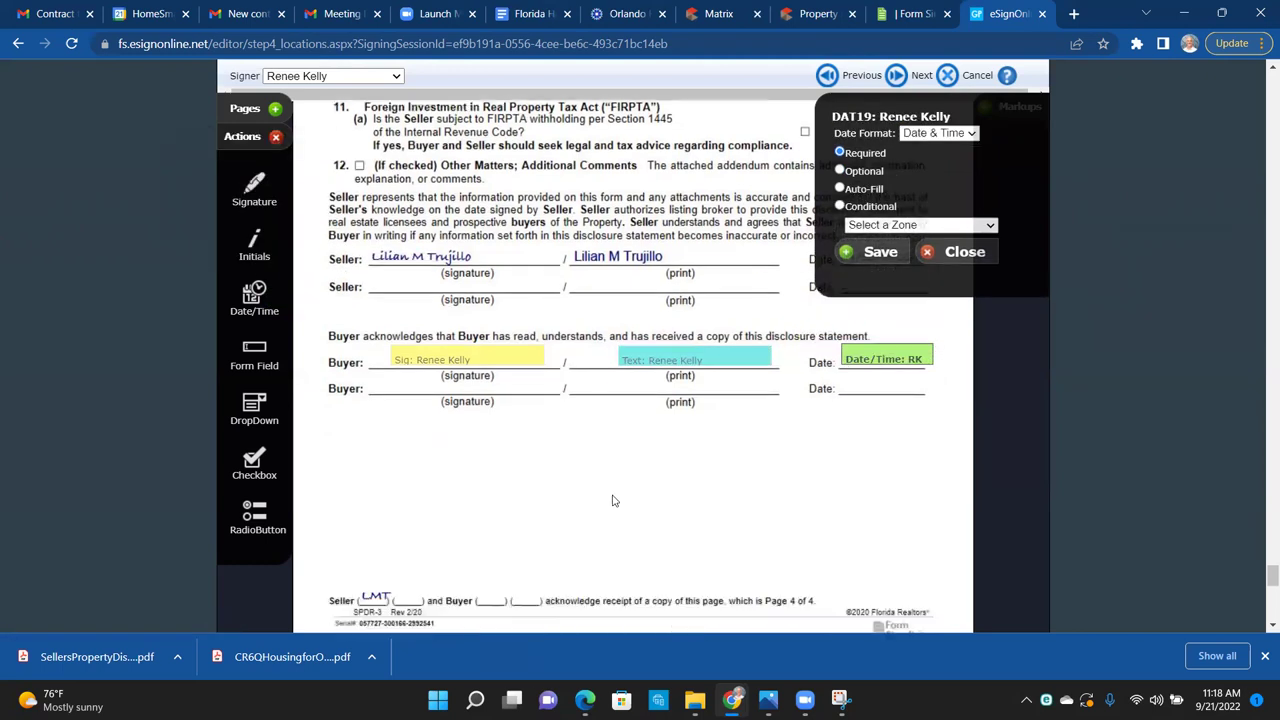
{"action": "scroll", "coordinate": [613, 500], "scroll_direction": "down", "scroll_amount": 3}
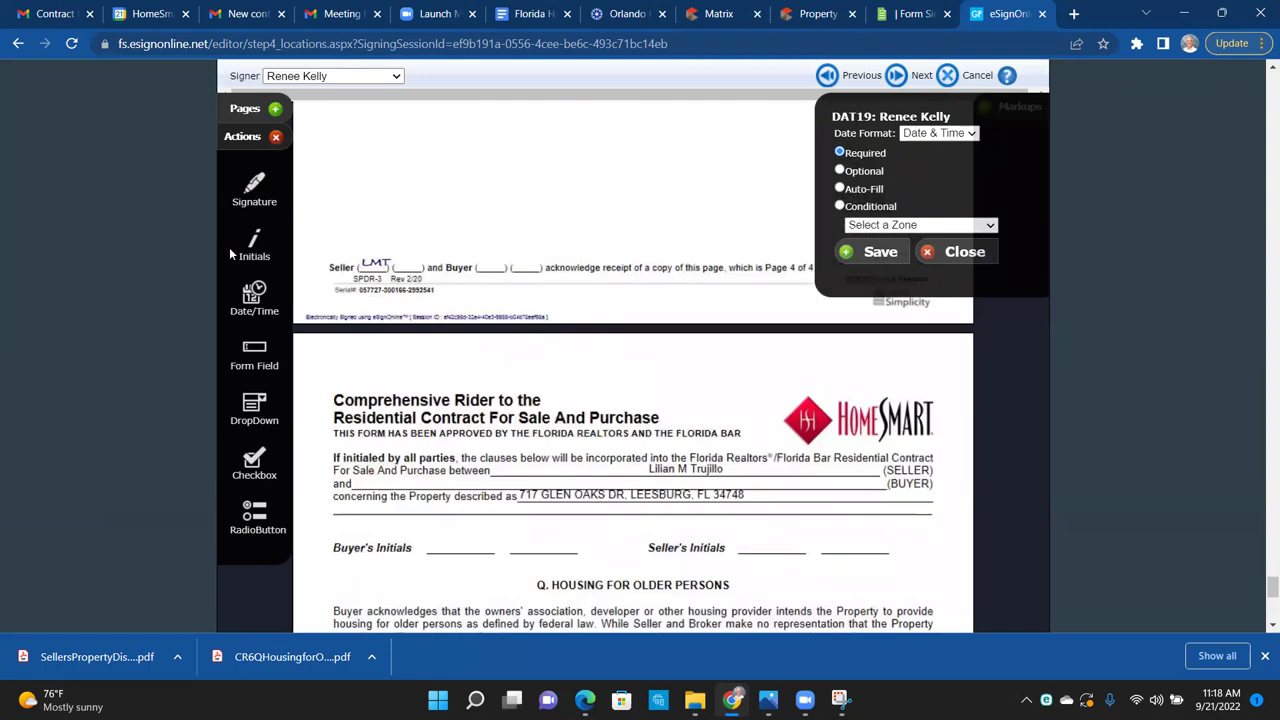
Step: Place the buyer's initials on the page 4 footer and the Rider's Buyer's Initials line
{"action": "left_click_drag", "start_coordinate": [250, 245], "coordinate": [498, 262]}
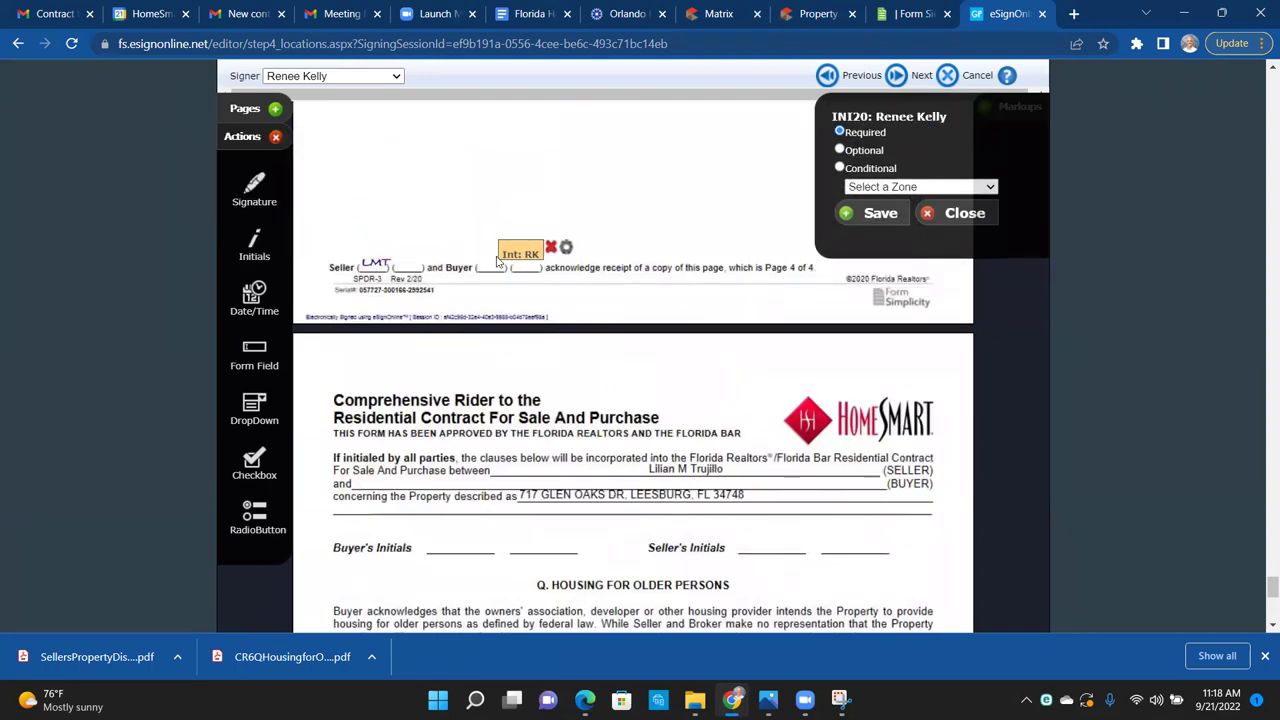
{"action": "scroll", "coordinate": [564, 426], "scroll_direction": "down", "scroll_amount": 3}
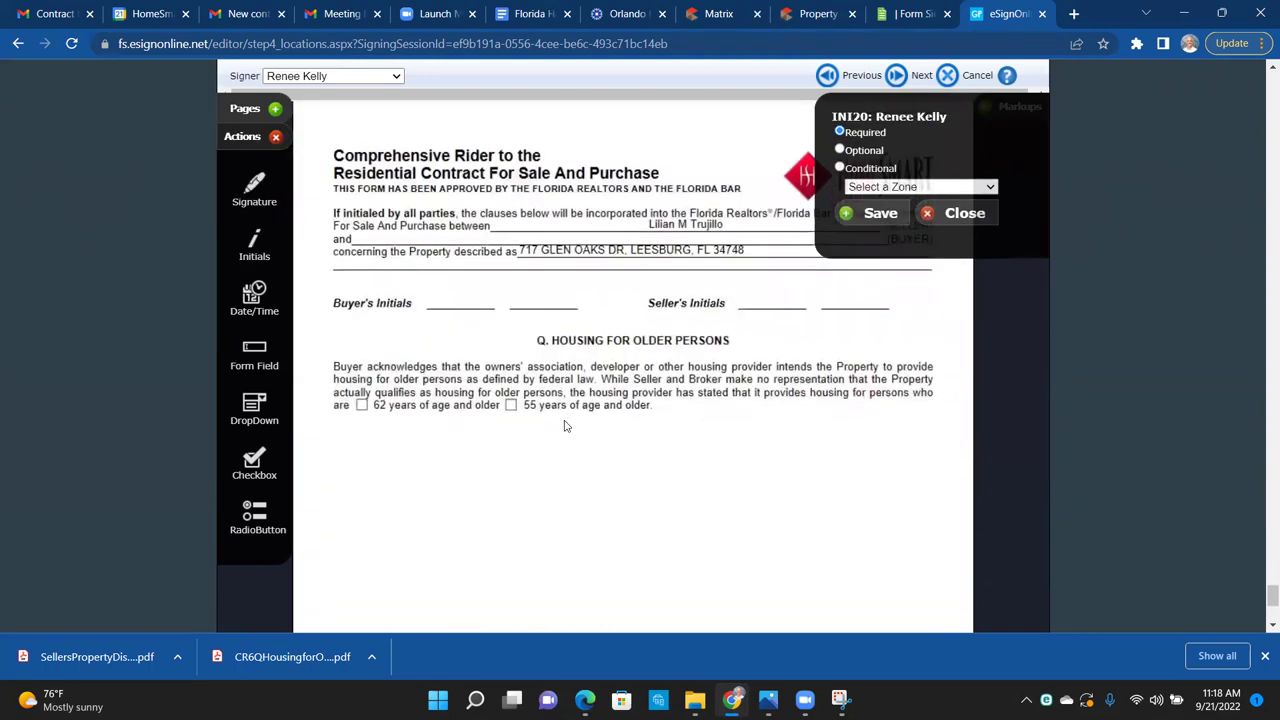
{"action": "scroll", "coordinate": [564, 426], "scroll_direction": "up", "scroll_amount": 2}
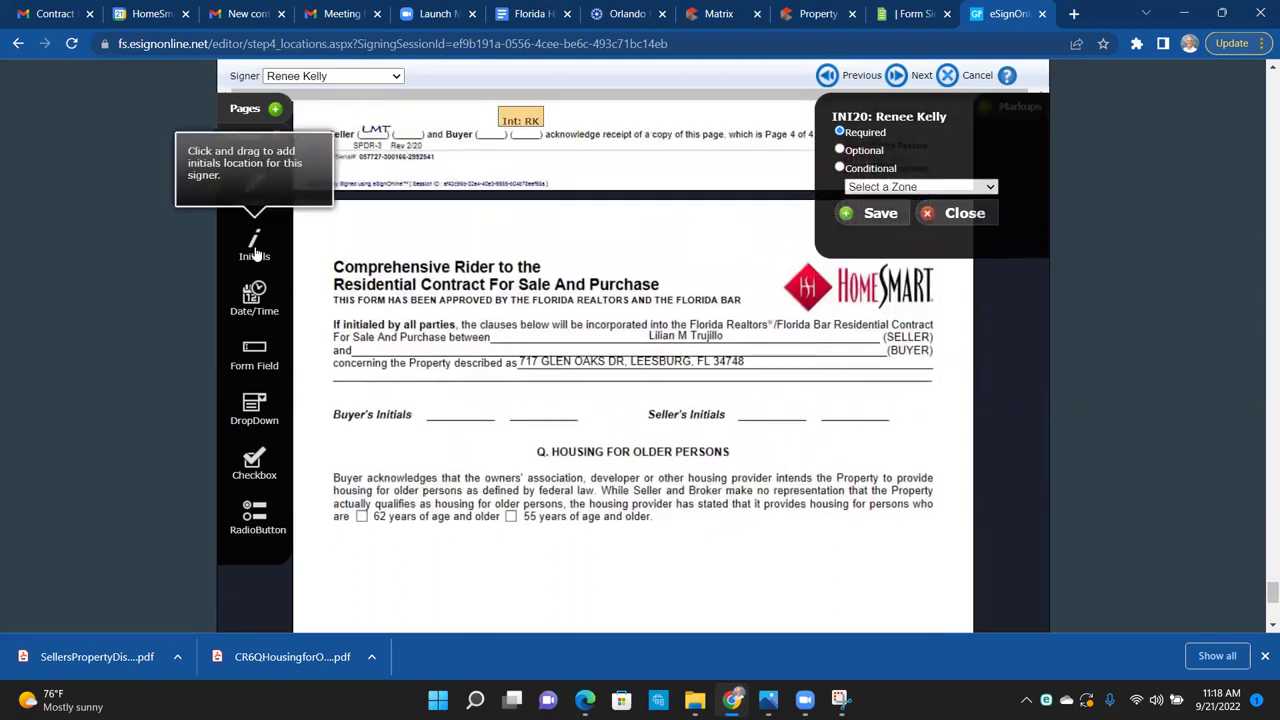
{"action": "left_click_drag", "start_coordinate": [254, 248], "coordinate": [427, 414]}
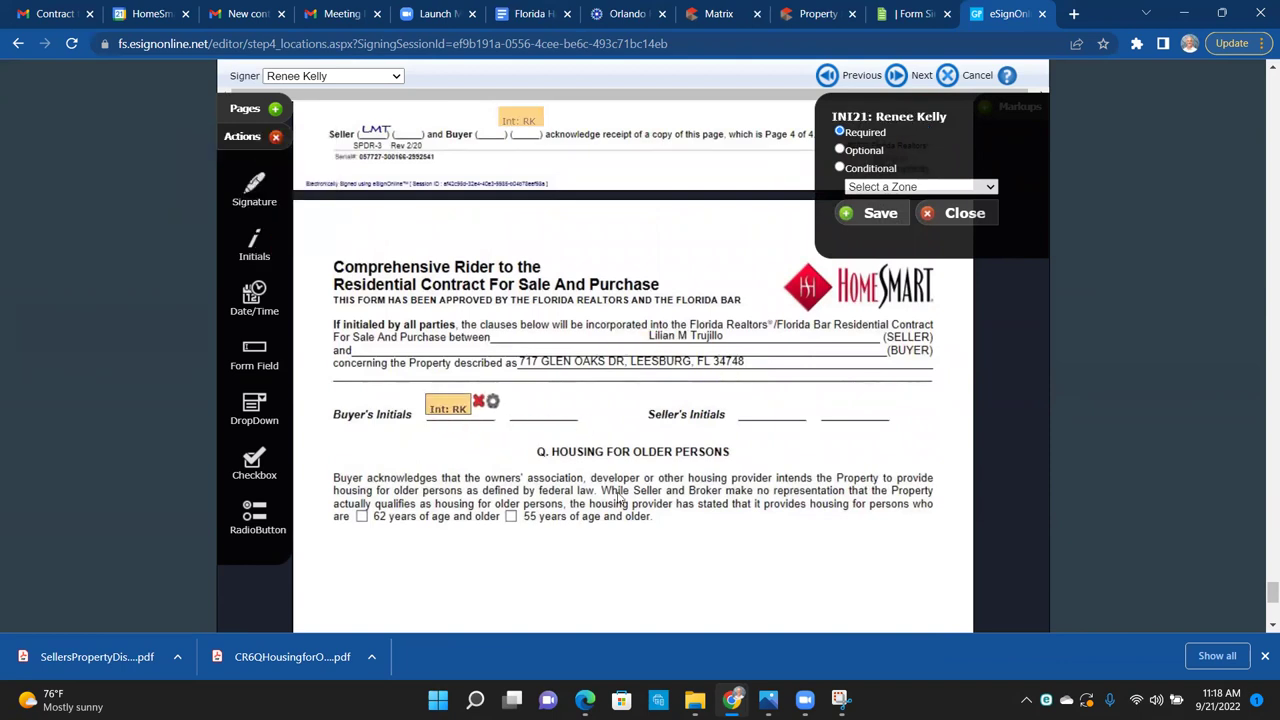
Step: Add an optional checkbox field on the 55-years-and-older box
{"action": "left_click", "coordinate": [255, 463]}
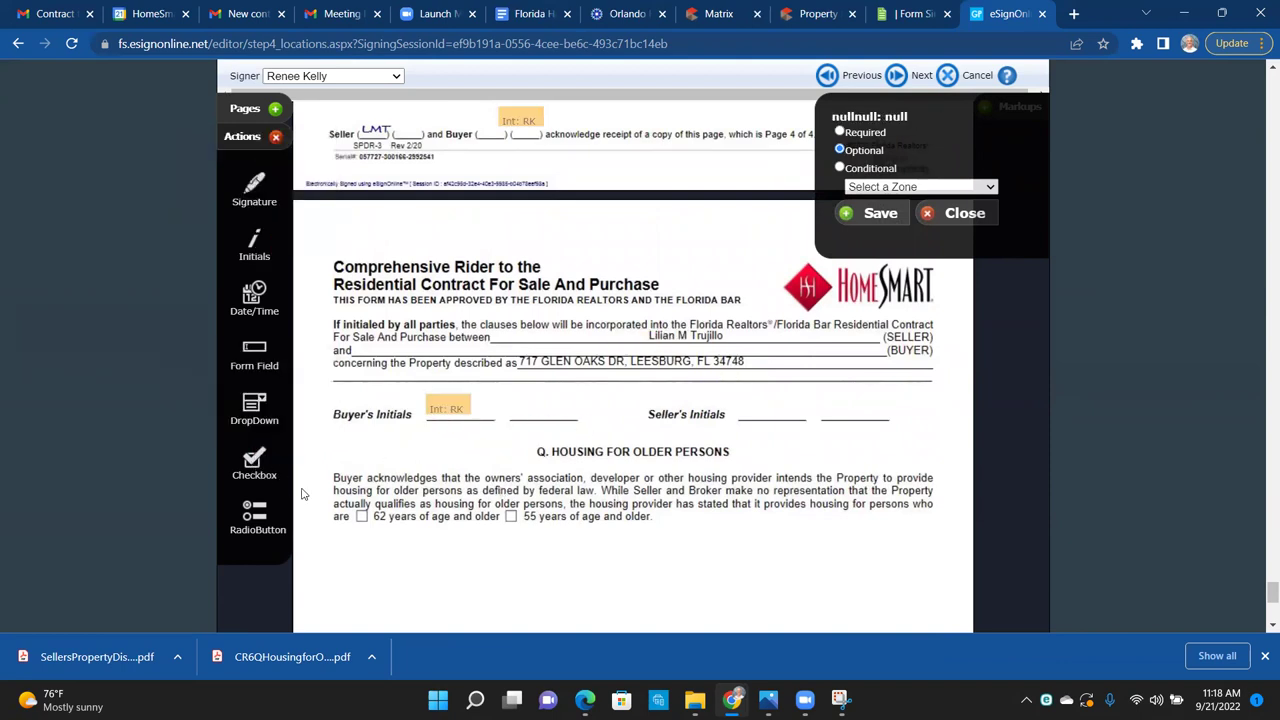
{"action": "left_click_drag", "start_coordinate": [267, 483], "coordinate": [506, 528]}
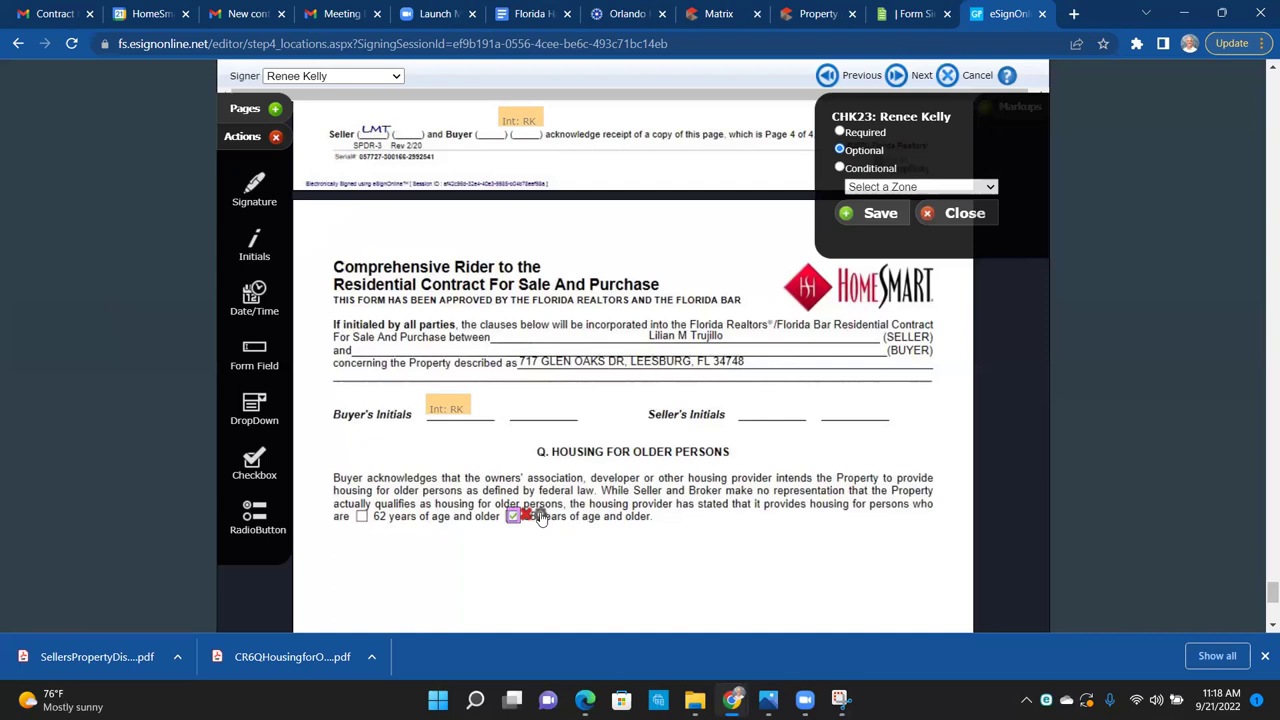
{"action": "scroll", "coordinate": [853, 611], "scroll_direction": "down", "scroll_amount": 5}
{"action": "scroll", "coordinate": [853, 611], "scroll_direction": "up", "scroll_amount": 5}
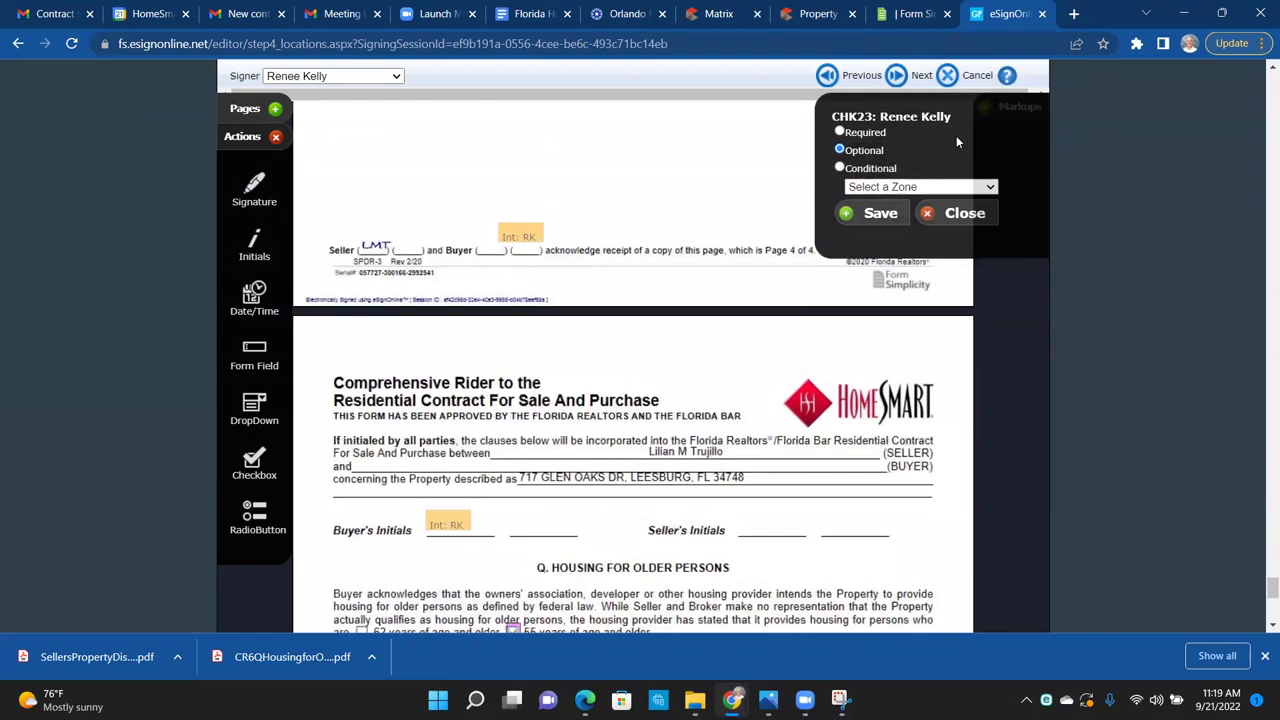
Step: Give the second signer an initials field on the rider page's footer and advance to the preview
{"action": "left_click", "coordinate": [896, 76]}
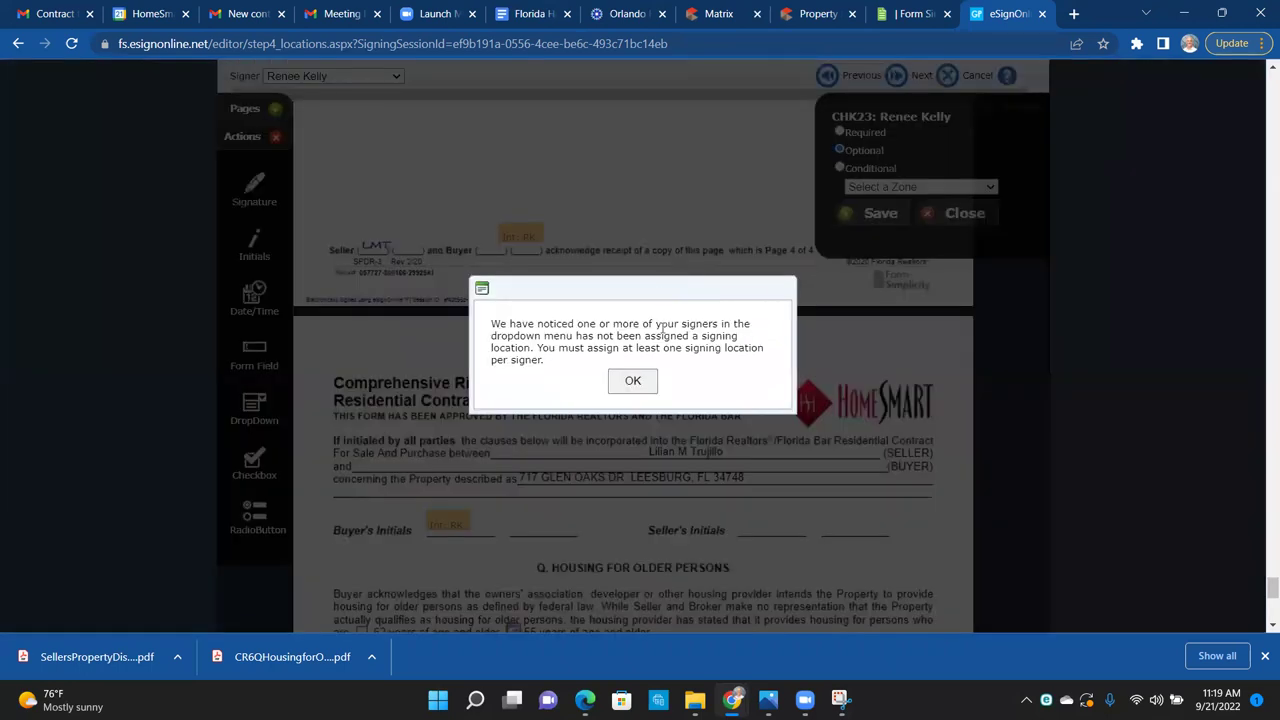
{"action": "left_click", "coordinate": [619, 380]}
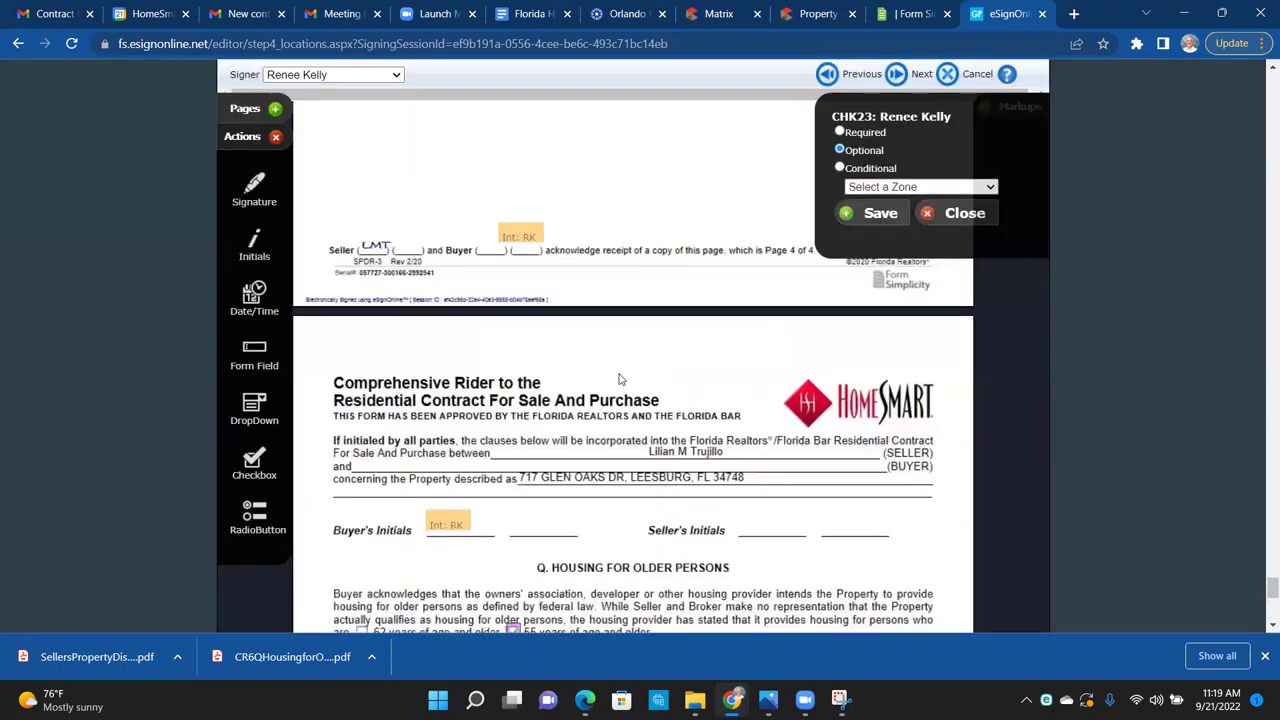
{"action": "left_click", "coordinate": [305, 76]}
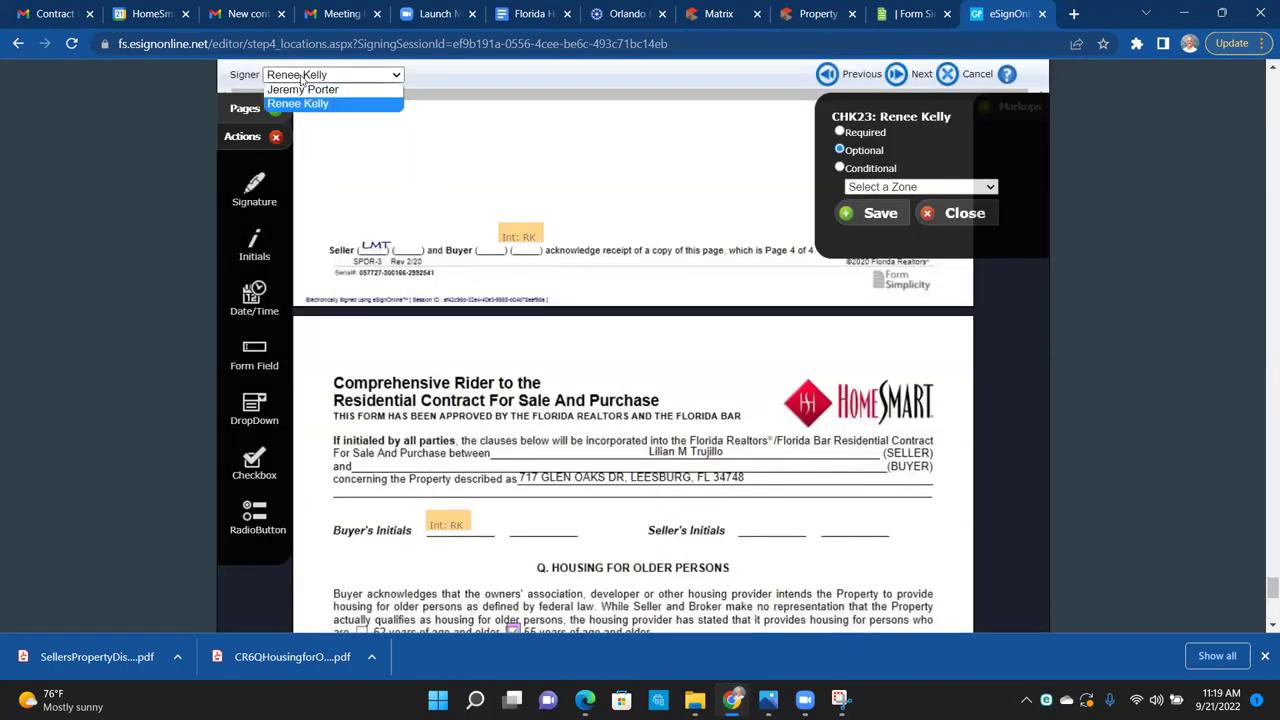
{"action": "left_click", "coordinate": [305, 90]}
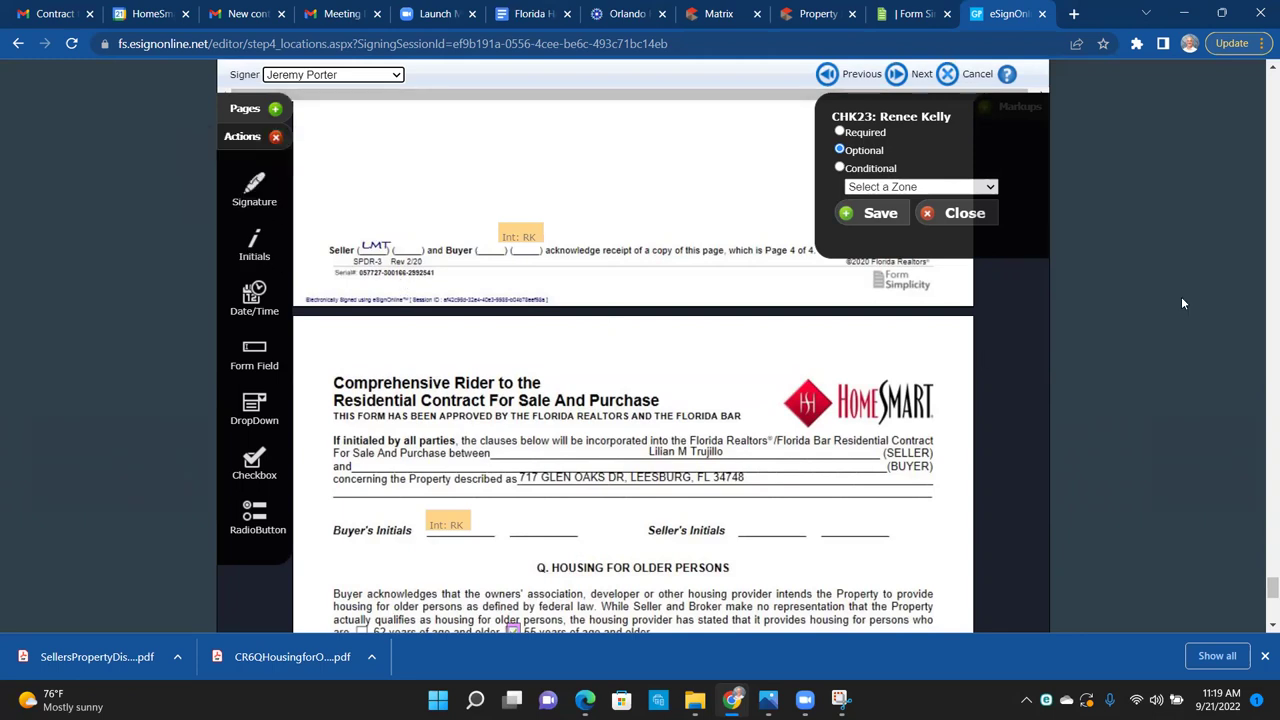
{"action": "left_click", "coordinate": [1262, 613]}
{"action": "left_click_drag", "start_coordinate": [257, 251], "coordinate": [870, 615]}
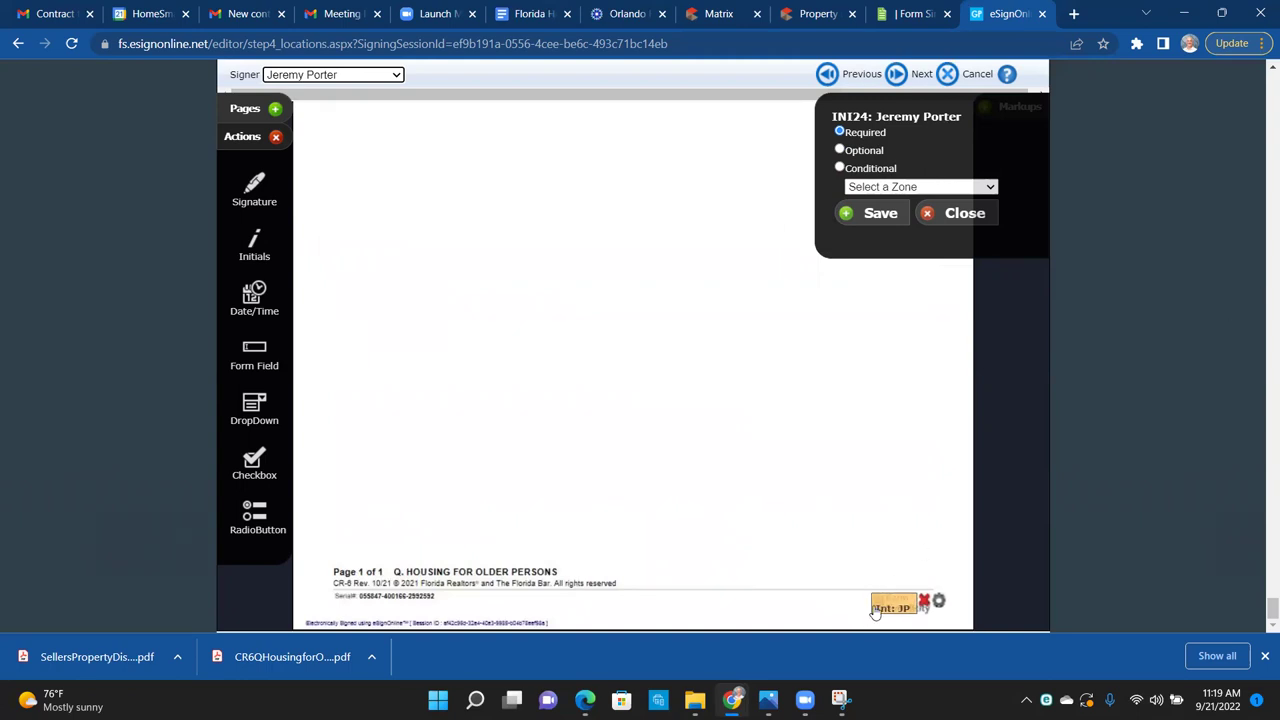
{"action": "left_click_drag", "start_coordinate": [1262, 608], "coordinate": [1262, 92]}
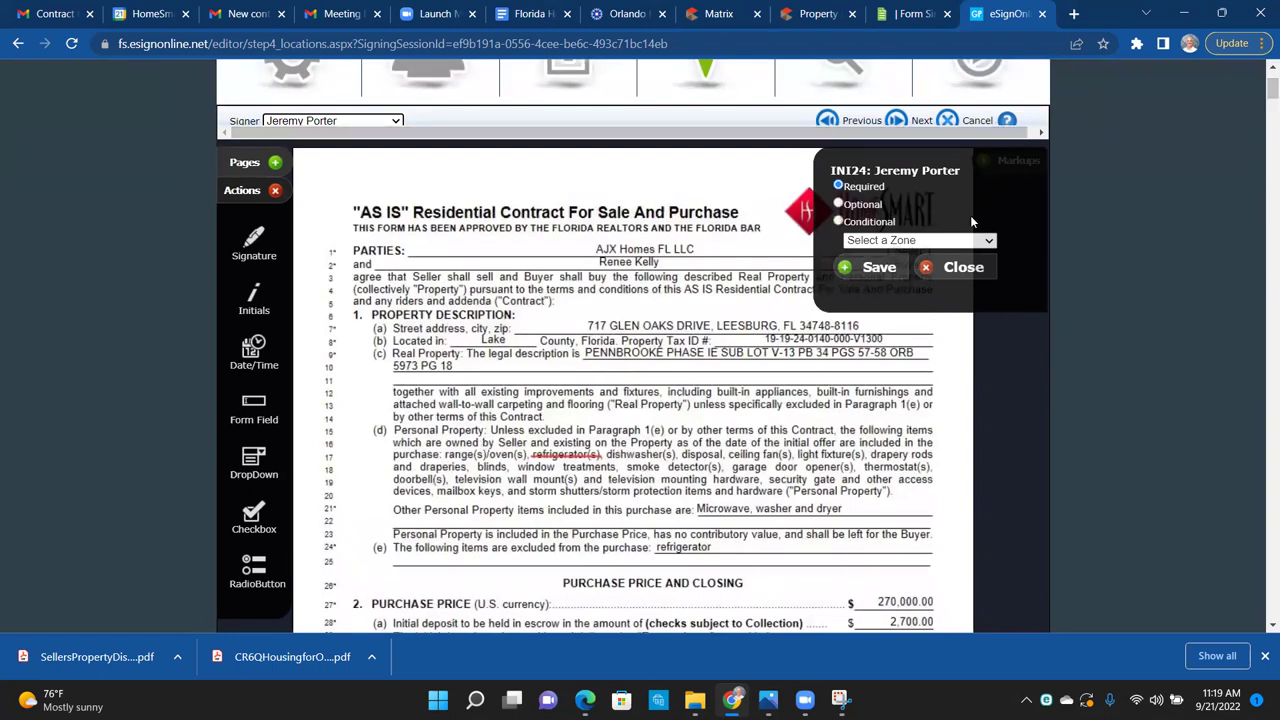
{"action": "left_click", "coordinate": [942, 271]}
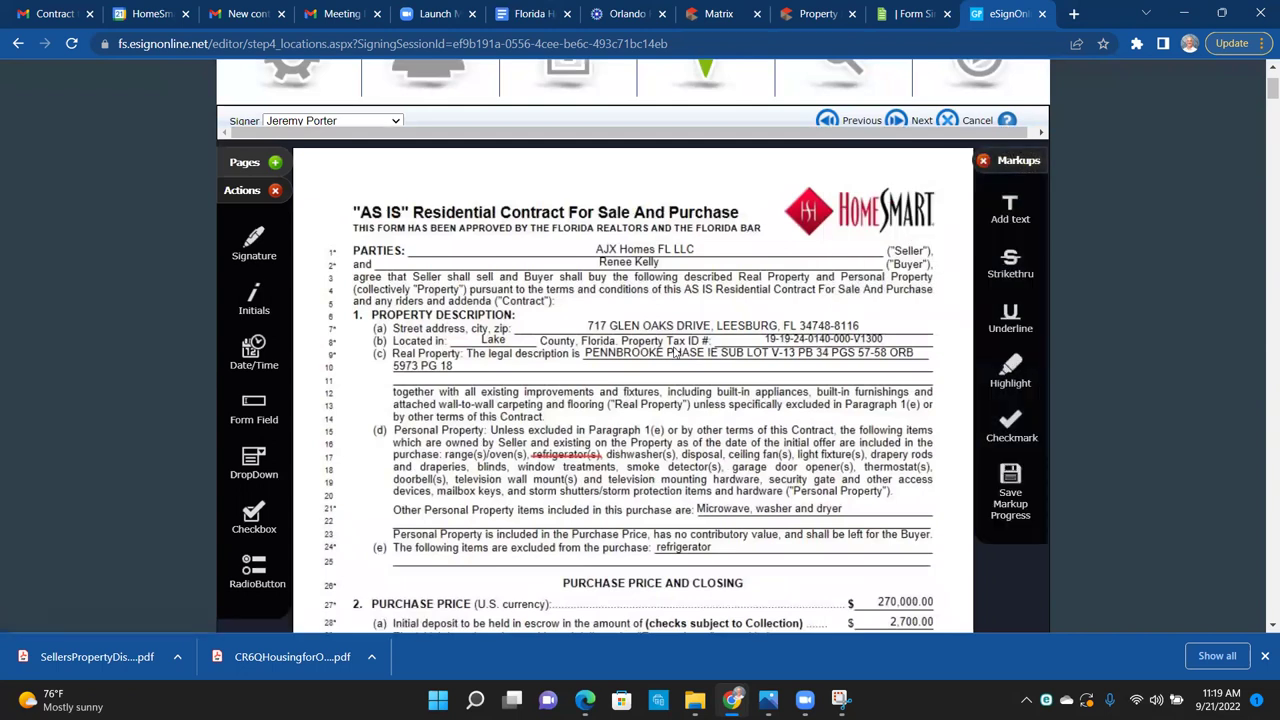
{"action": "left_click", "coordinate": [894, 123]}
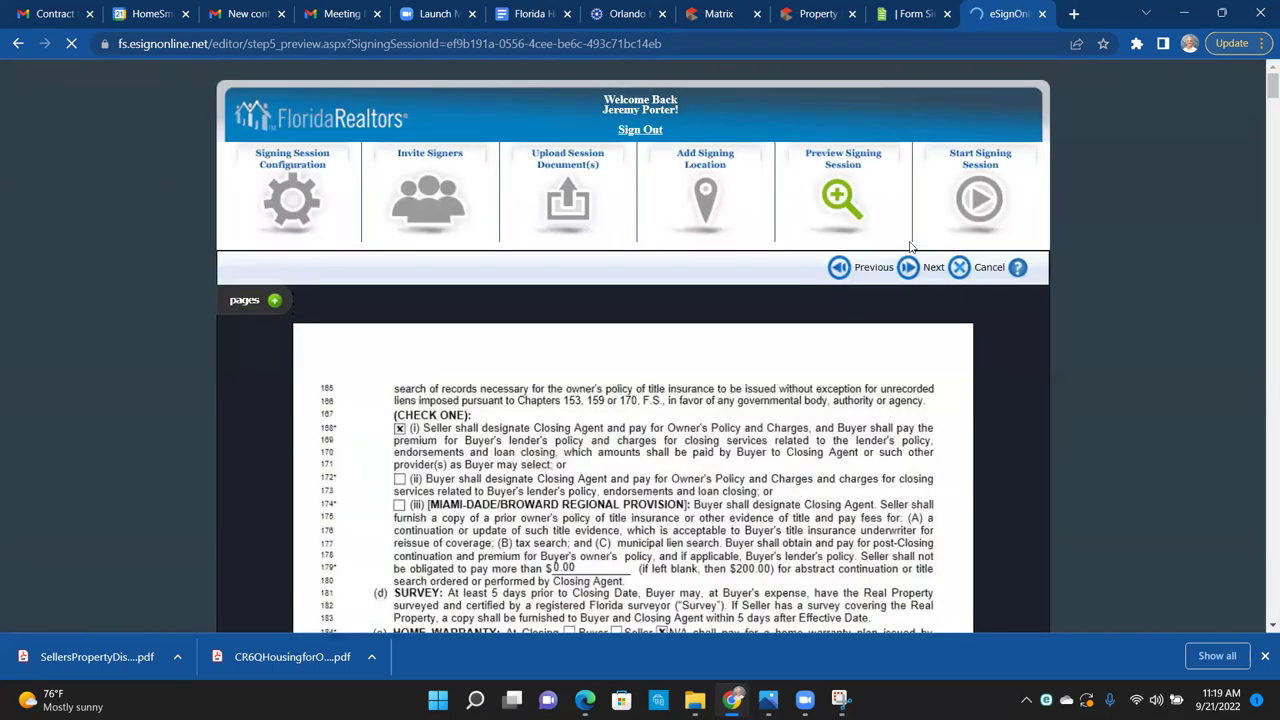
Step: Proceed past the Preview Signing Session step to start the signing session
{"action": "left_click", "coordinate": [911, 281]}
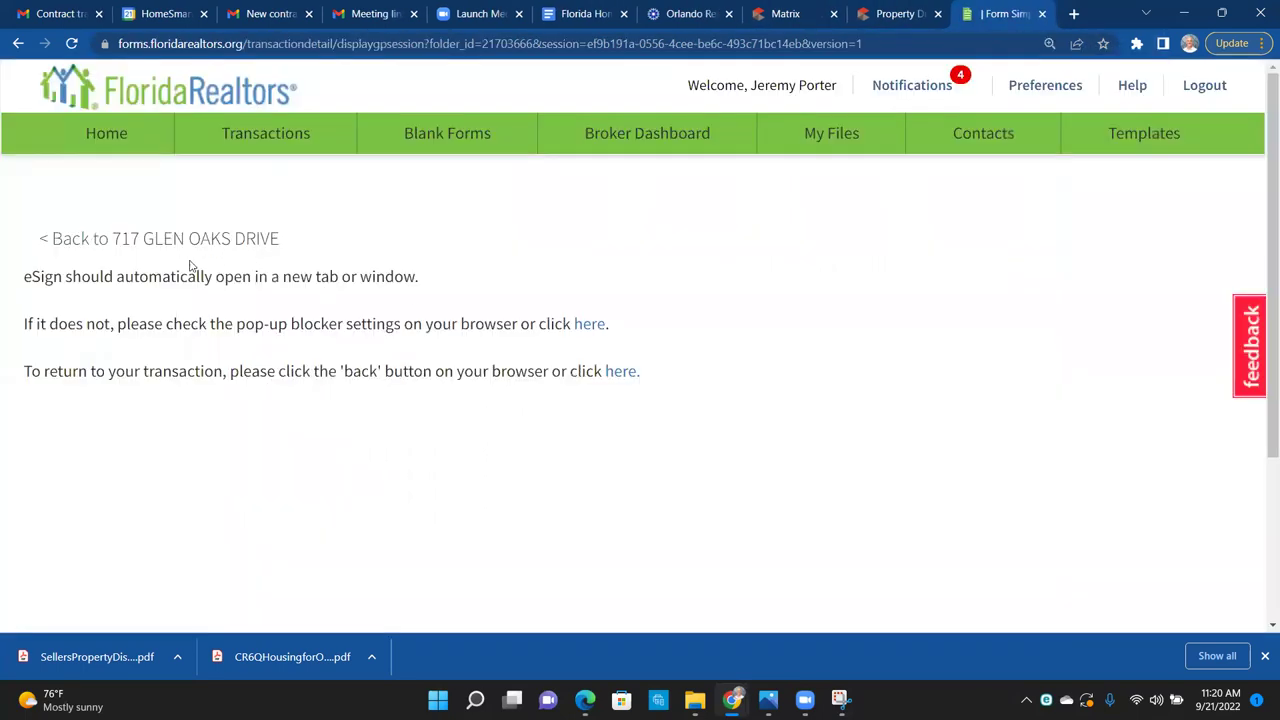
{"action": "left_click", "coordinate": [128, 240]}
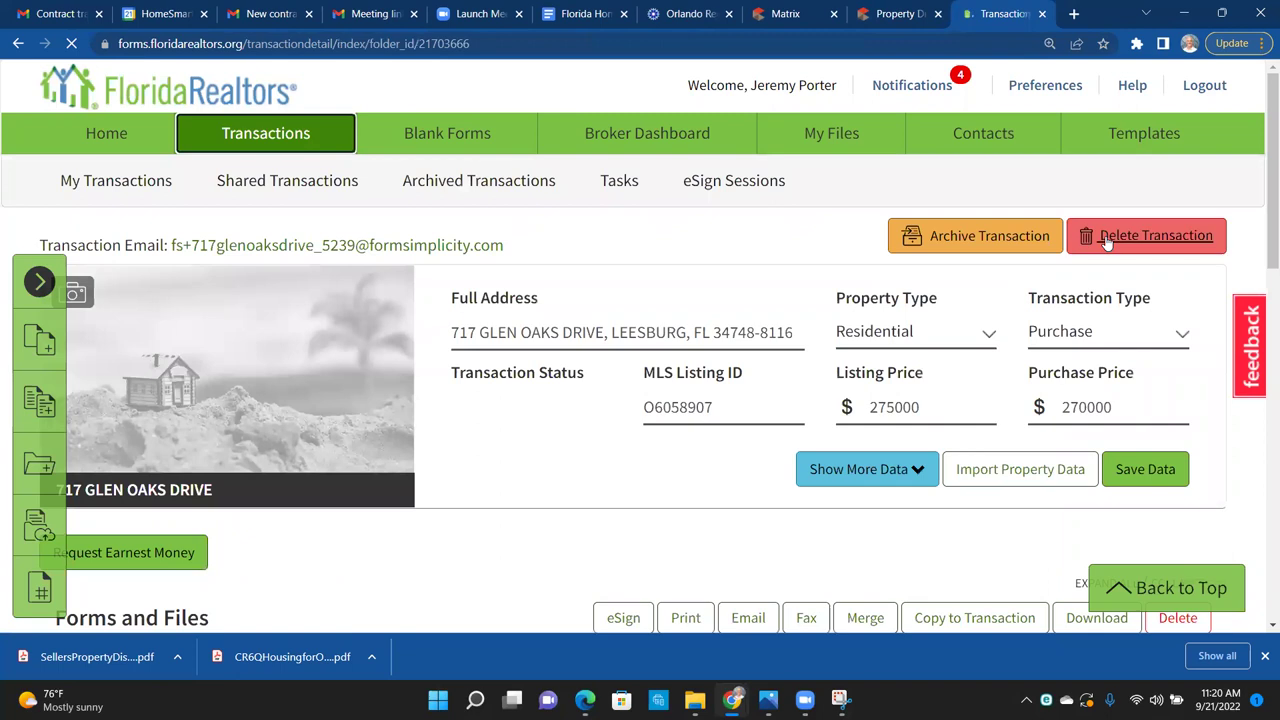
{"action": "scroll", "coordinate": [1262, 279], "scroll_direction": "down", "scroll_amount": 5}
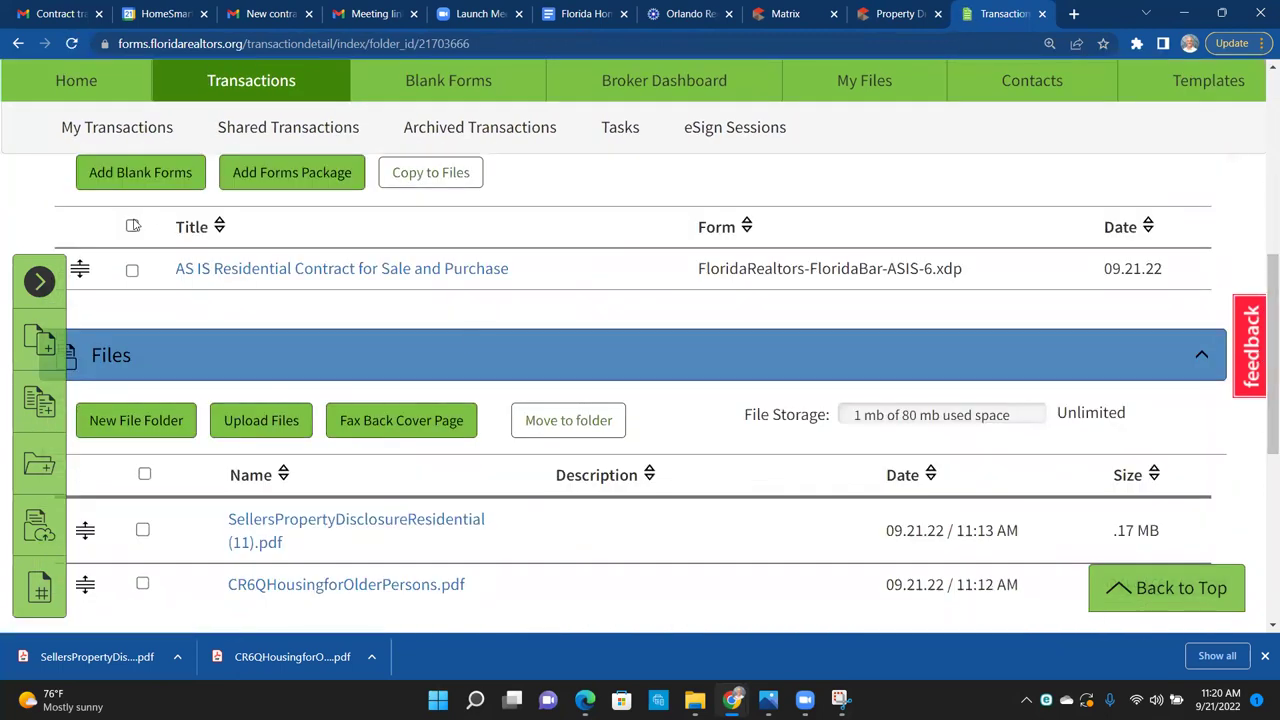
{"action": "left_click", "coordinate": [132, 226]}
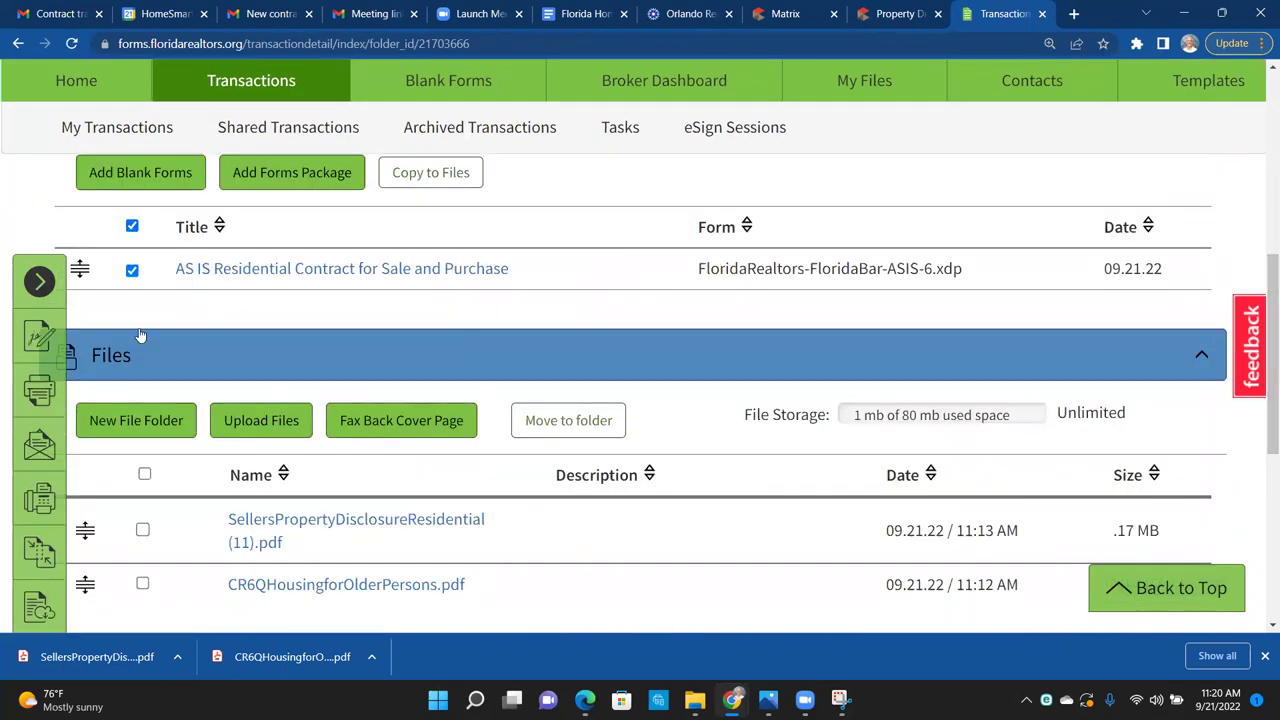
{"action": "left_click", "coordinate": [144, 475]}
{"action": "scroll", "coordinate": [1070, 238], "scroll_direction": "up", "scroll_amount": 2}
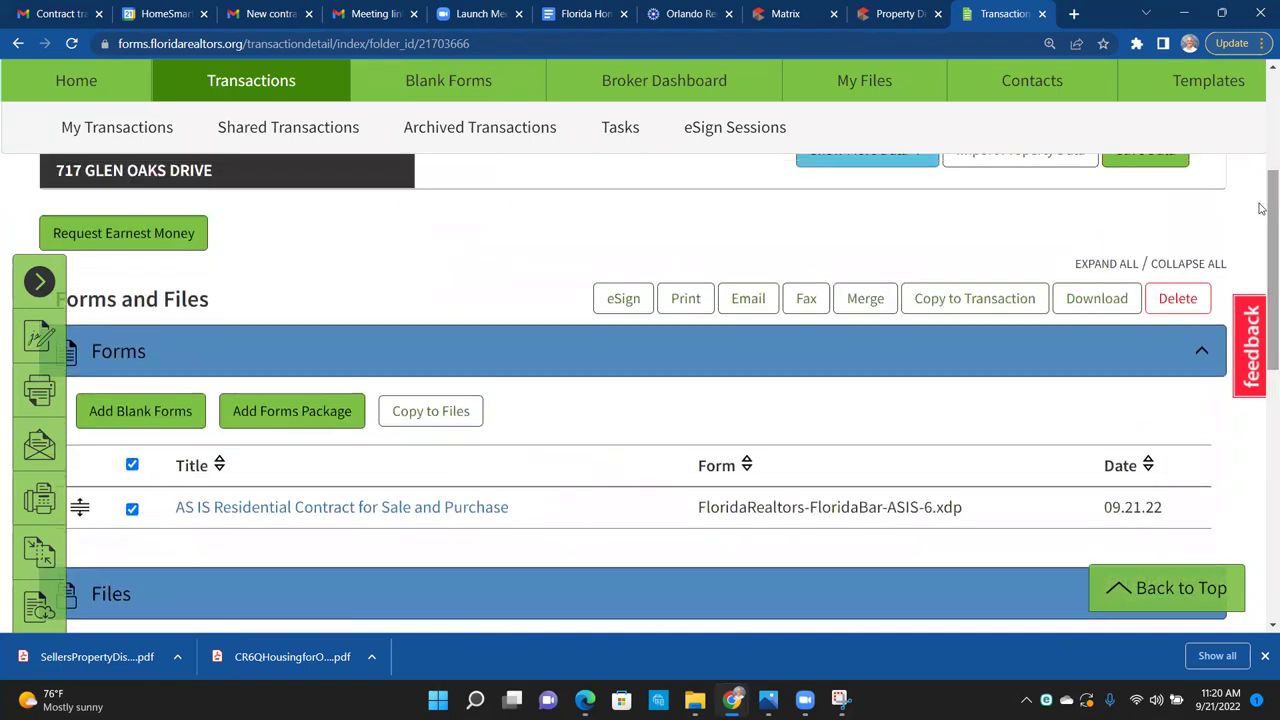
{"action": "left_click", "coordinate": [624, 303]}
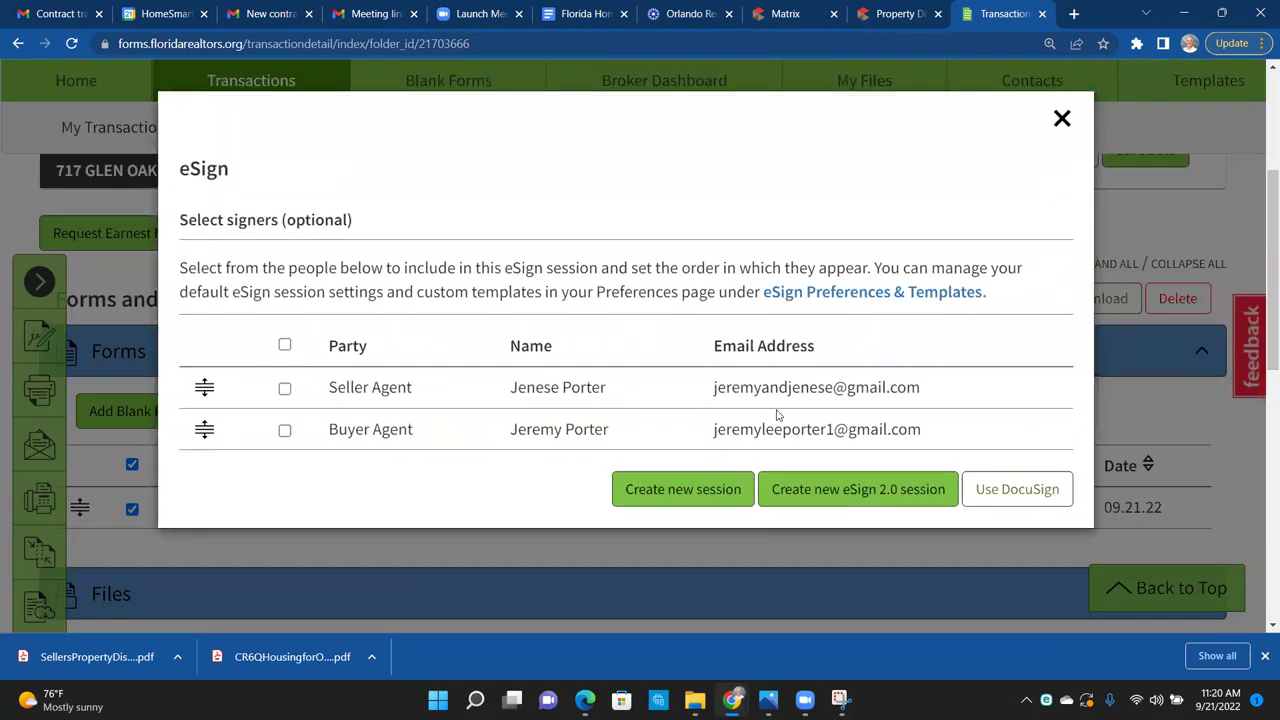
{"action": "left_click", "coordinate": [686, 490]}
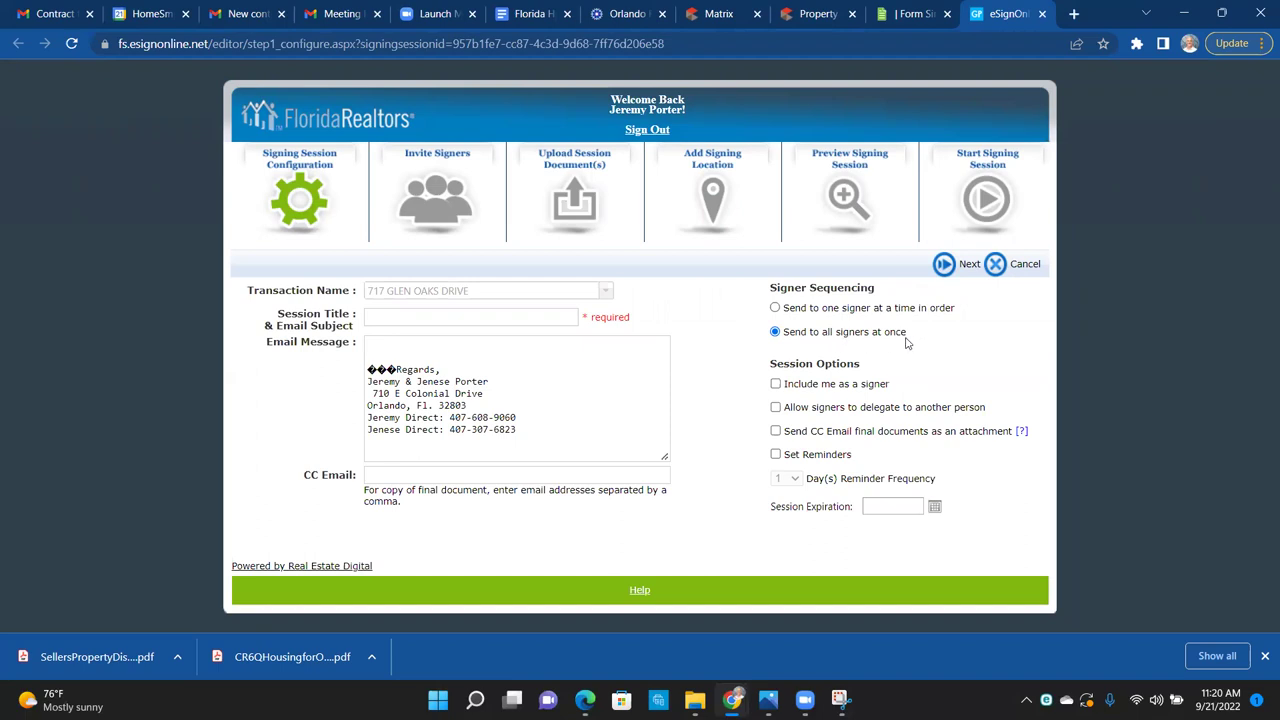
Step: Keep Signer Sequencing on 'Send to all signers at once' and enable Set Reminders
{"action": "left_click", "coordinate": [776, 309]}
{"action": "left_click", "coordinate": [776, 332]}
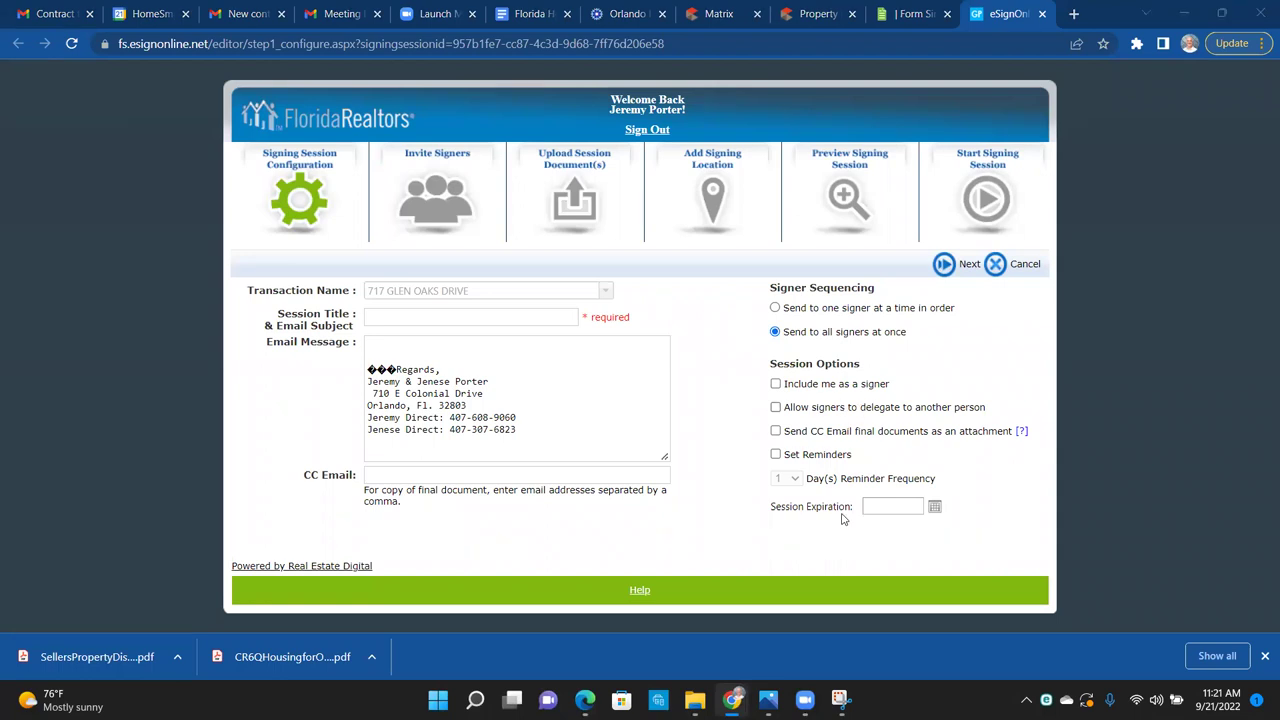
{"action": "left_click", "coordinate": [776, 455]}
Step: Scroll the Florida HomeSmart Training doc to its latest entry, then return to Form Simplicity
{"action": "left_click", "coordinate": [530, 16]}
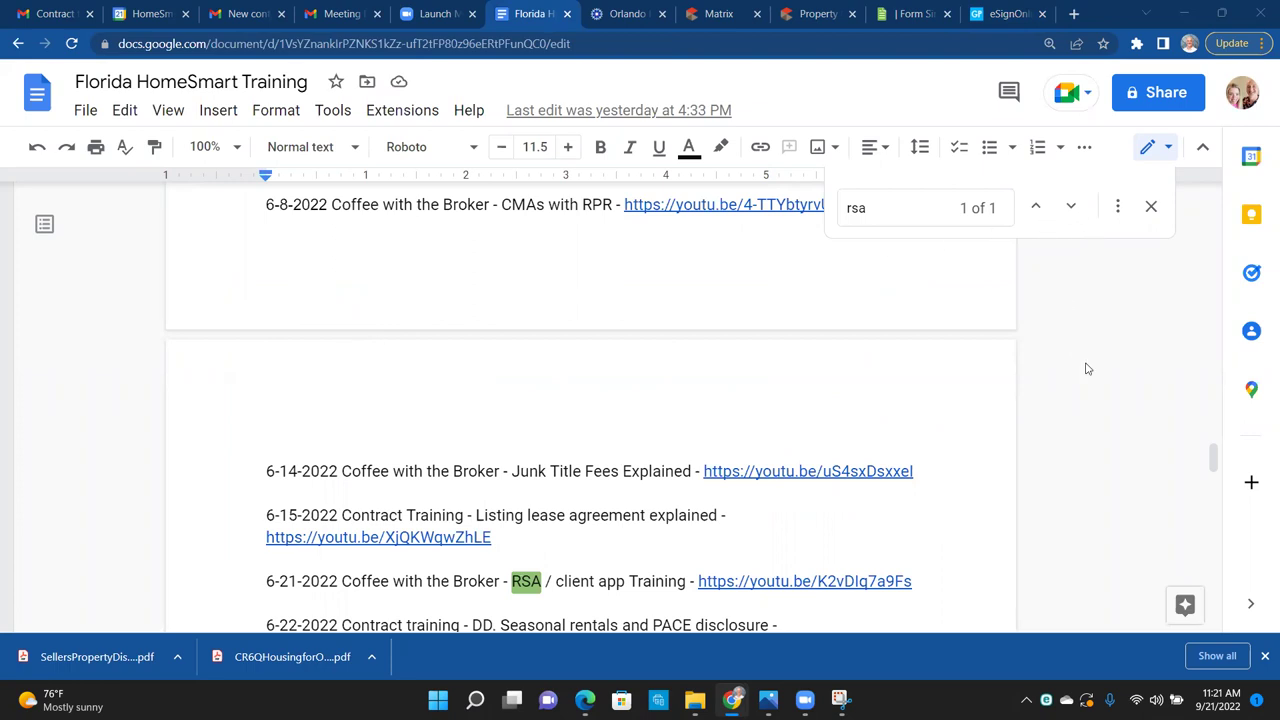
{"action": "left_click_drag", "start_coordinate": [1212, 456], "coordinate": [1240, 579]}
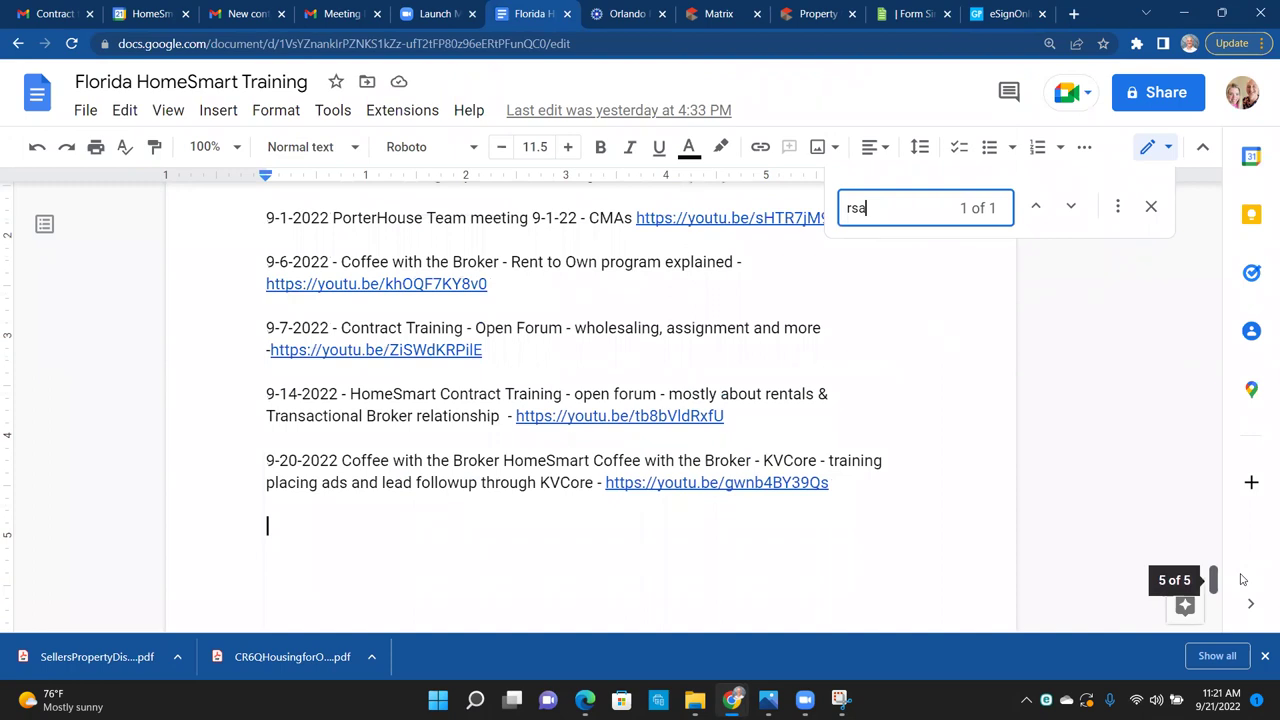
{"action": "left_click_drag", "start_coordinate": [1240, 579], "coordinate": [1240, 580]}
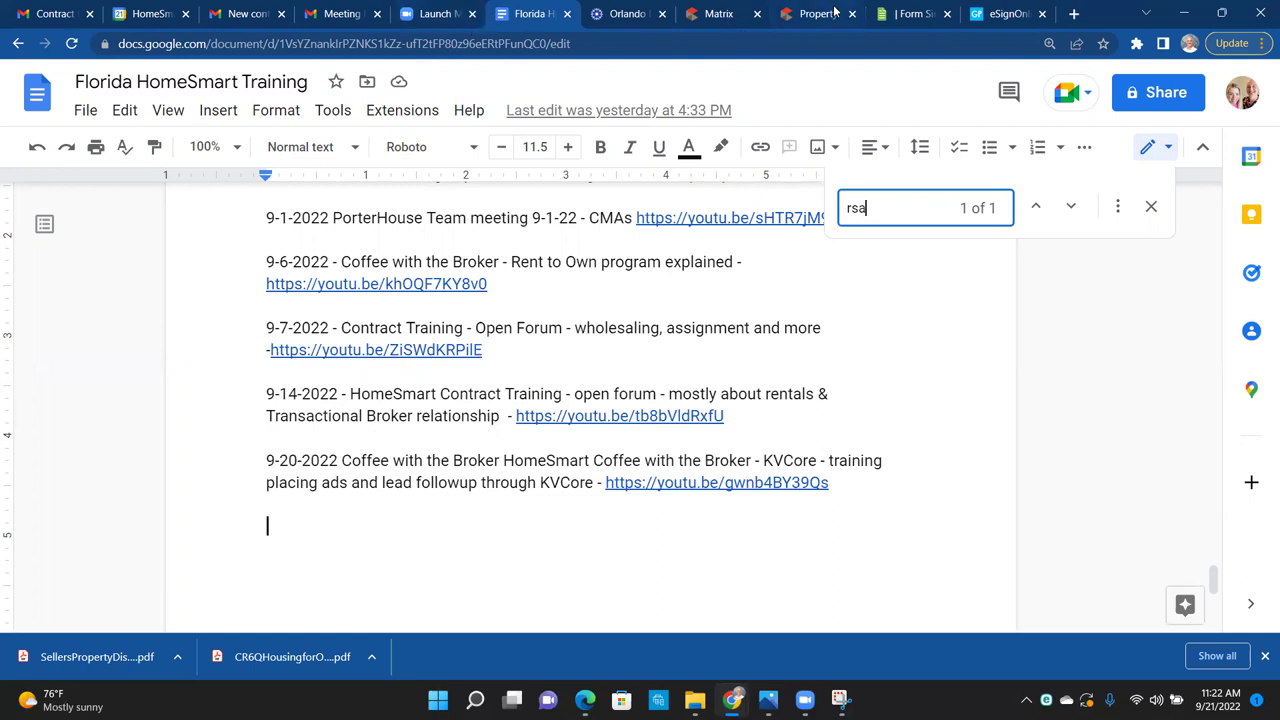
{"action": "left_click", "coordinate": [910, 14]}
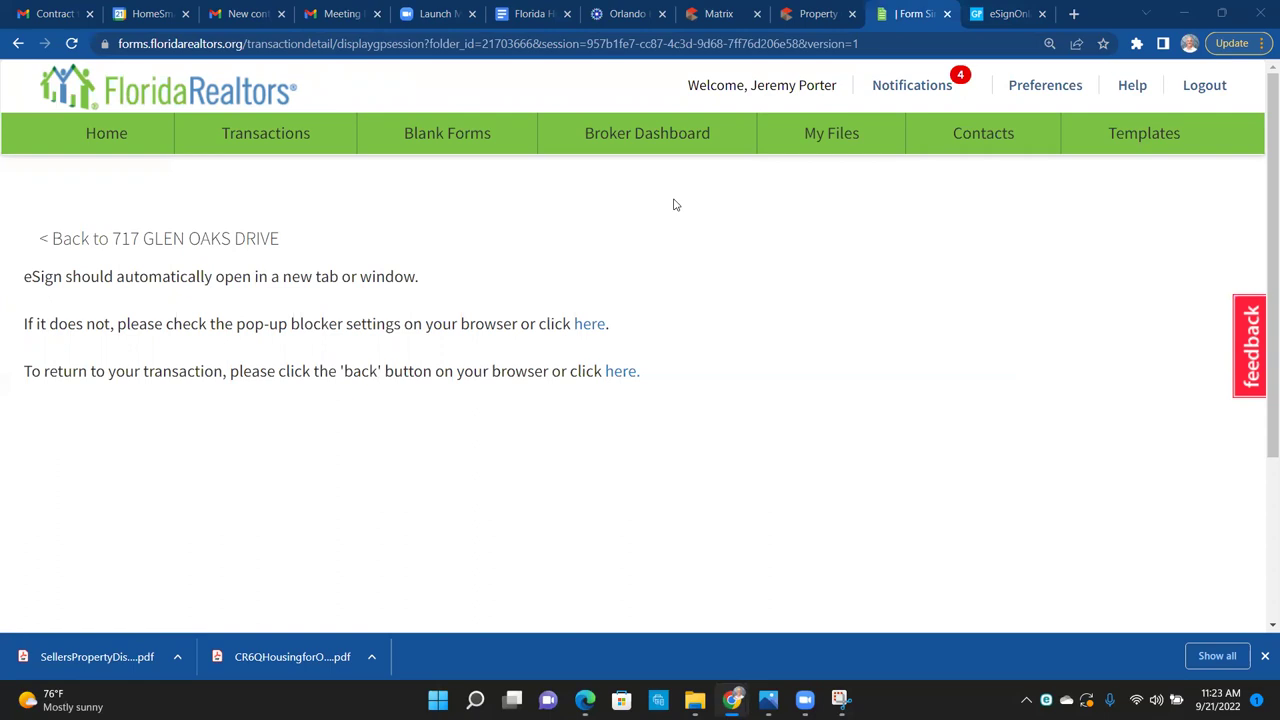
{"action": "left_click", "coordinate": [716, 14]}
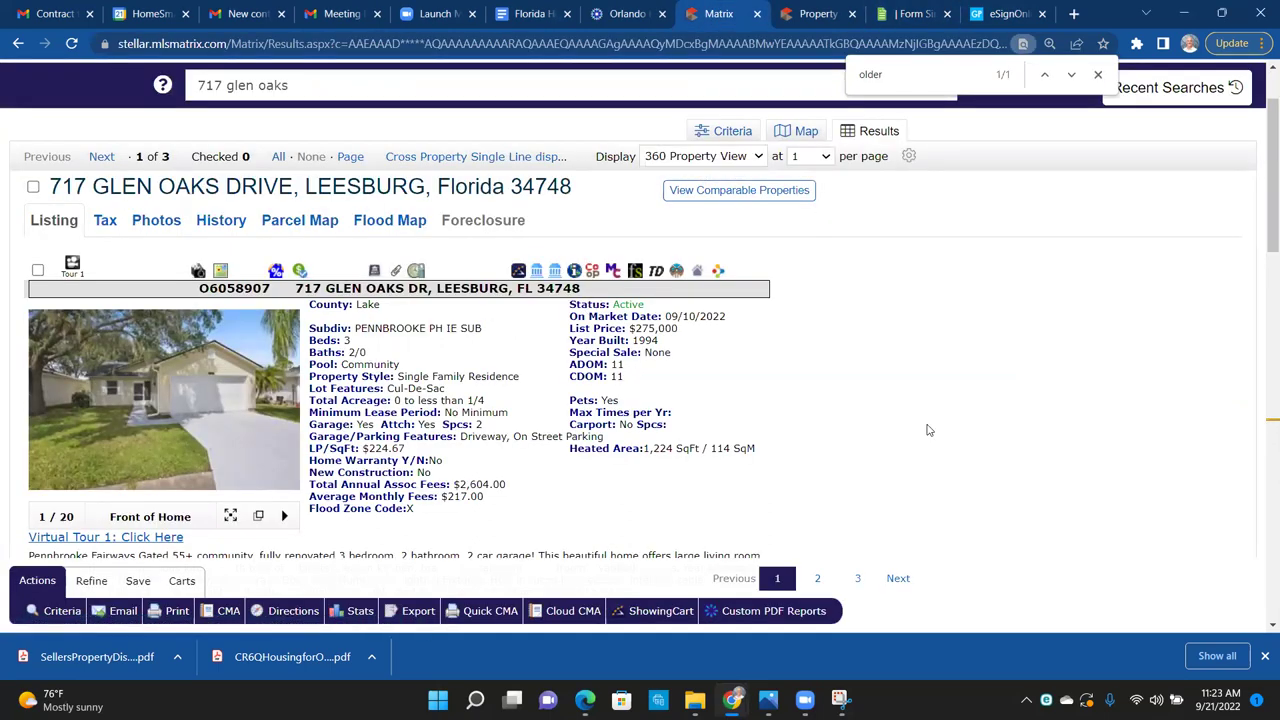
{"action": "scroll", "coordinate": [927, 430], "scroll_direction": "down", "scroll_amount": 10}
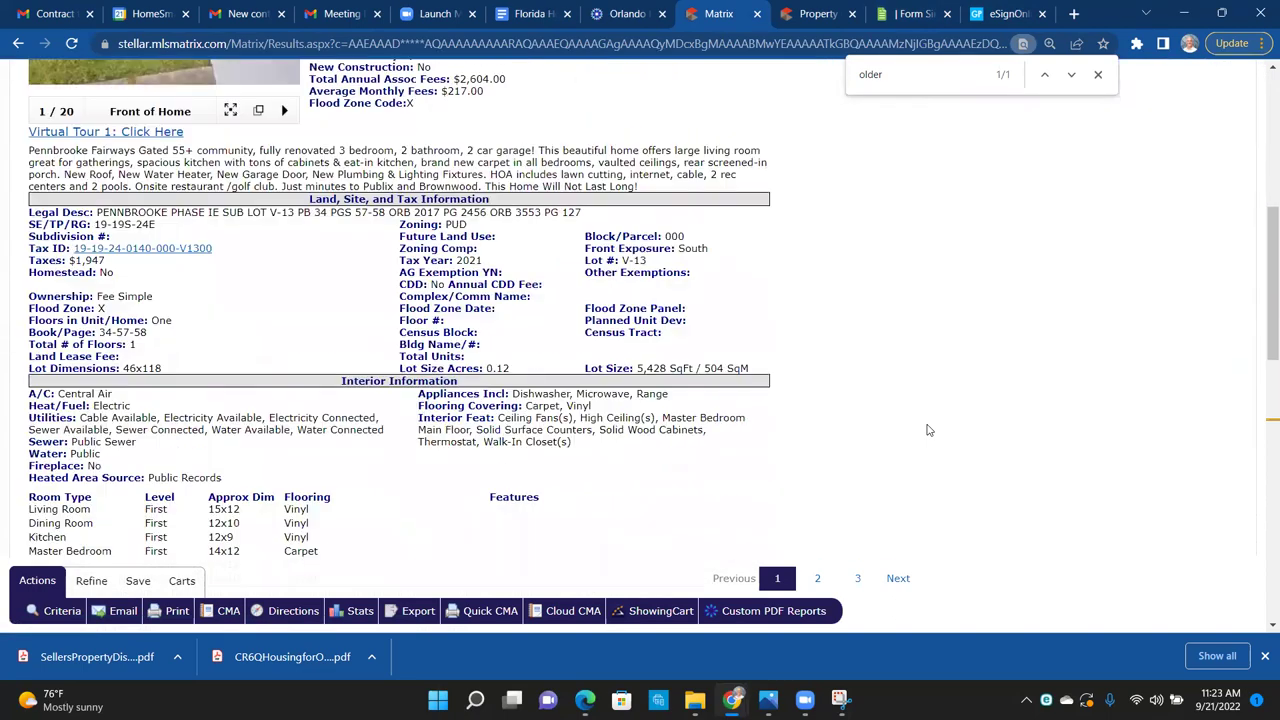
{"action": "scroll", "coordinate": [927, 430], "scroll_direction": "down", "scroll_amount": 3}
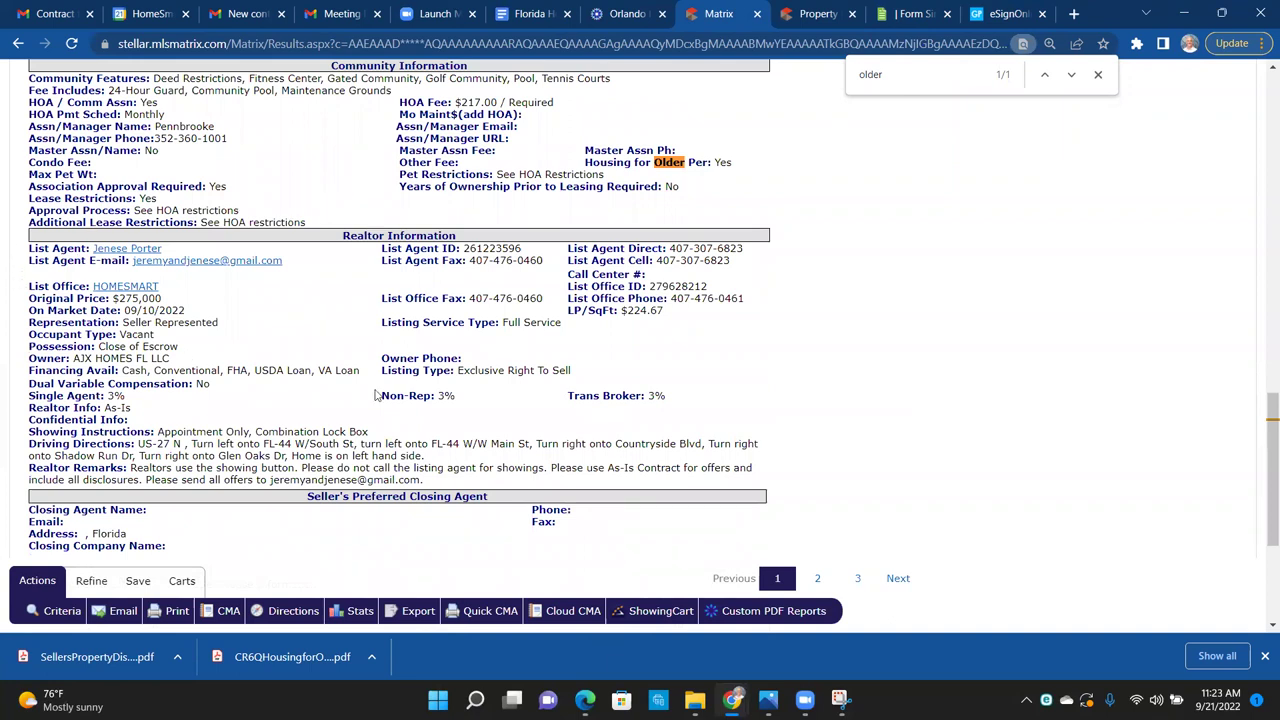
{"action": "key", "text": "ctrl+a"}
{"action": "key", "text": "ctrl+c"}
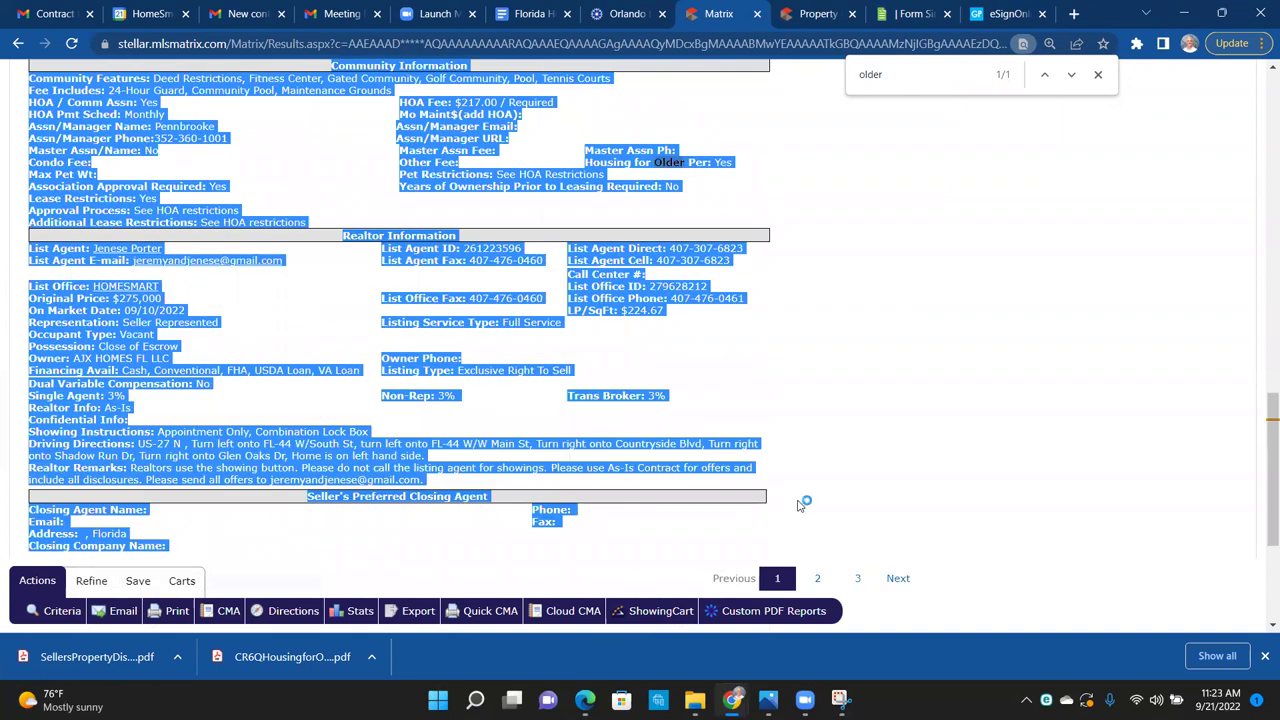
{"action": "left_click", "coordinate": [785, 447]}
{"action": "scroll", "coordinate": [785, 447], "scroll_direction": "up", "scroll_amount": 5}
{"action": "scroll", "coordinate": [785, 447], "scroll_direction": "up", "scroll_amount": 8}
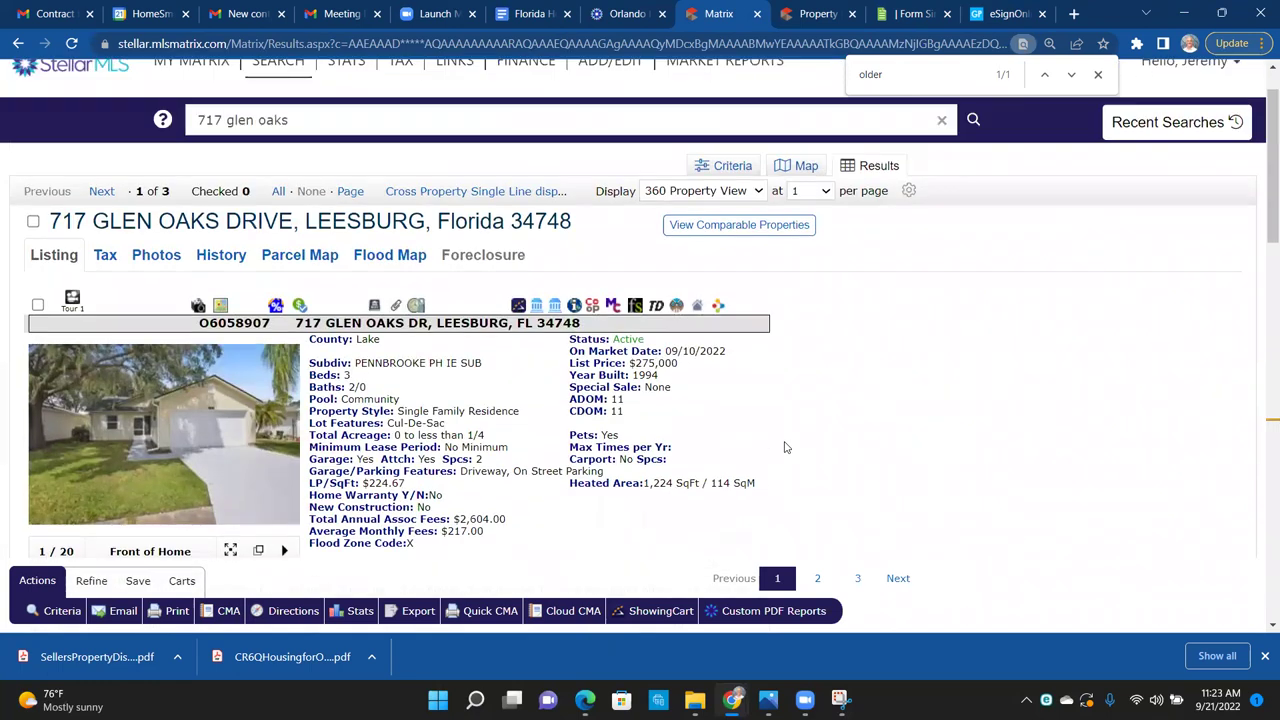
Step: Open the property's tax record and select the owner name 'Ajx Homes Fl Llc'
{"action": "left_click", "coordinate": [100, 256]}
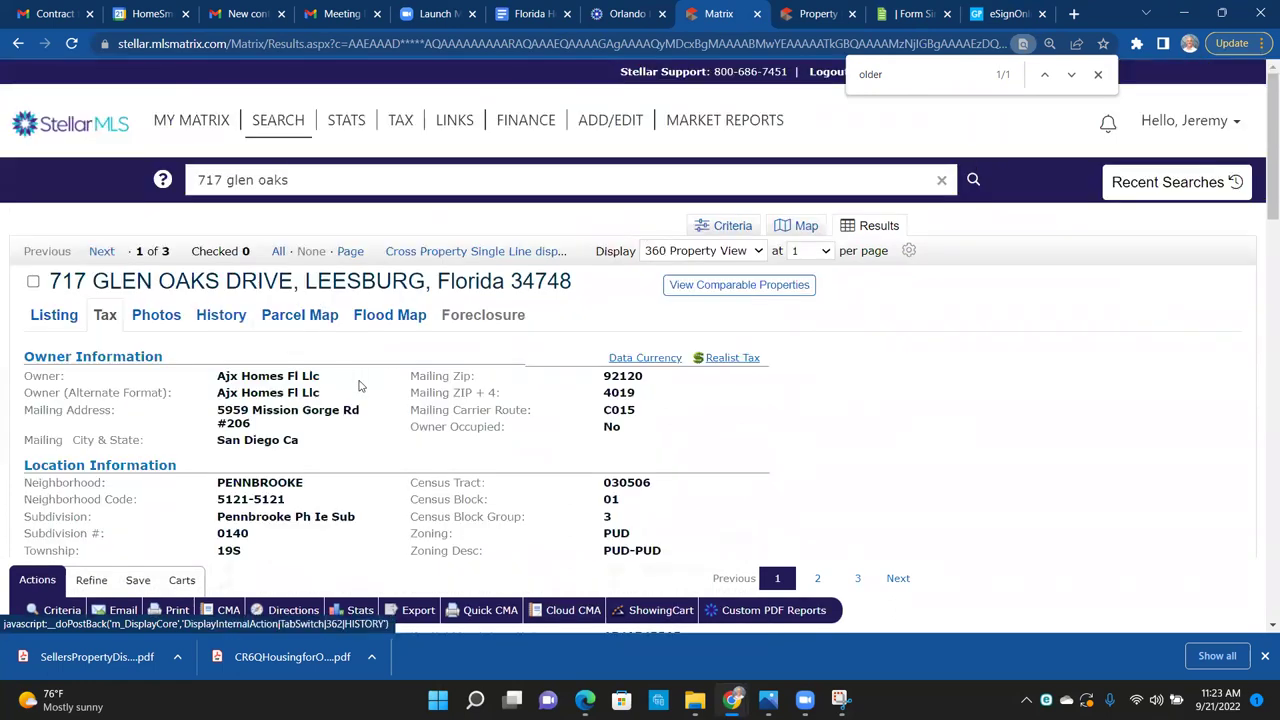
{"action": "left_click_drag", "start_coordinate": [213, 382], "coordinate": [338, 380]}
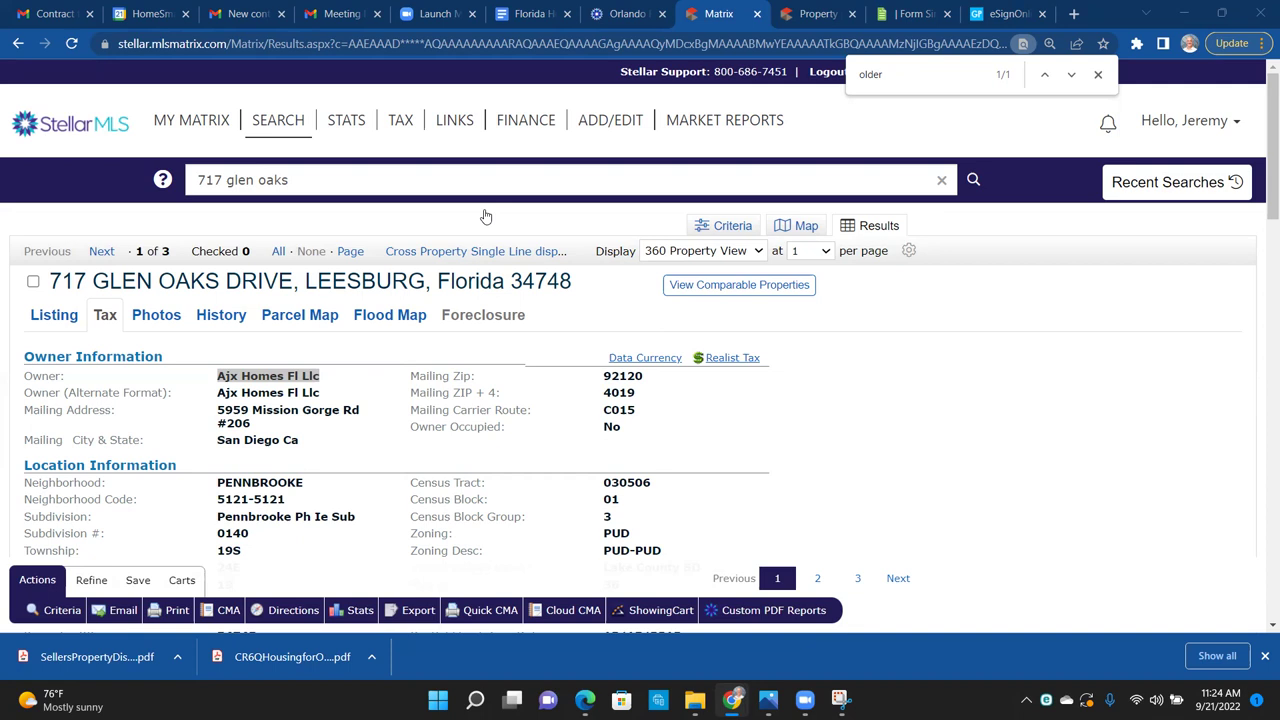
Step: Return to the listing details, mark the owner in Realtor Information, and open a new browser tab
{"action": "left_click", "coordinate": [50, 318]}
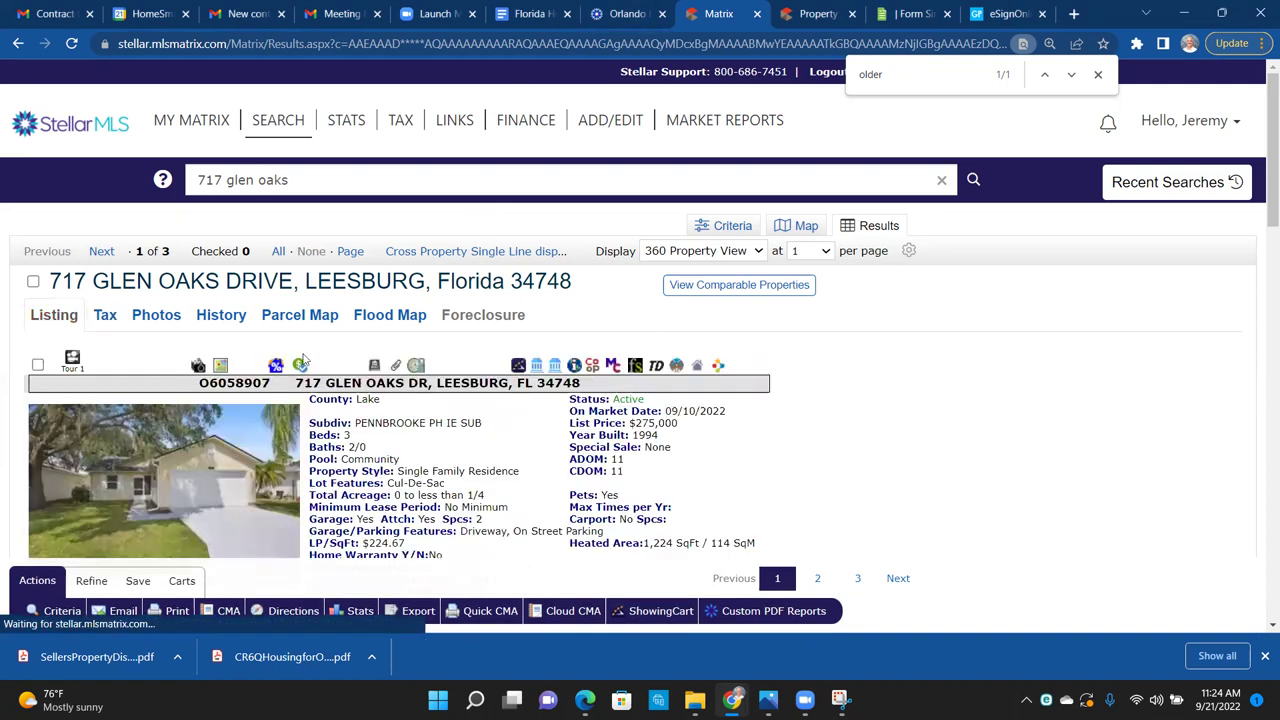
{"action": "left_click", "coordinate": [104, 322]}
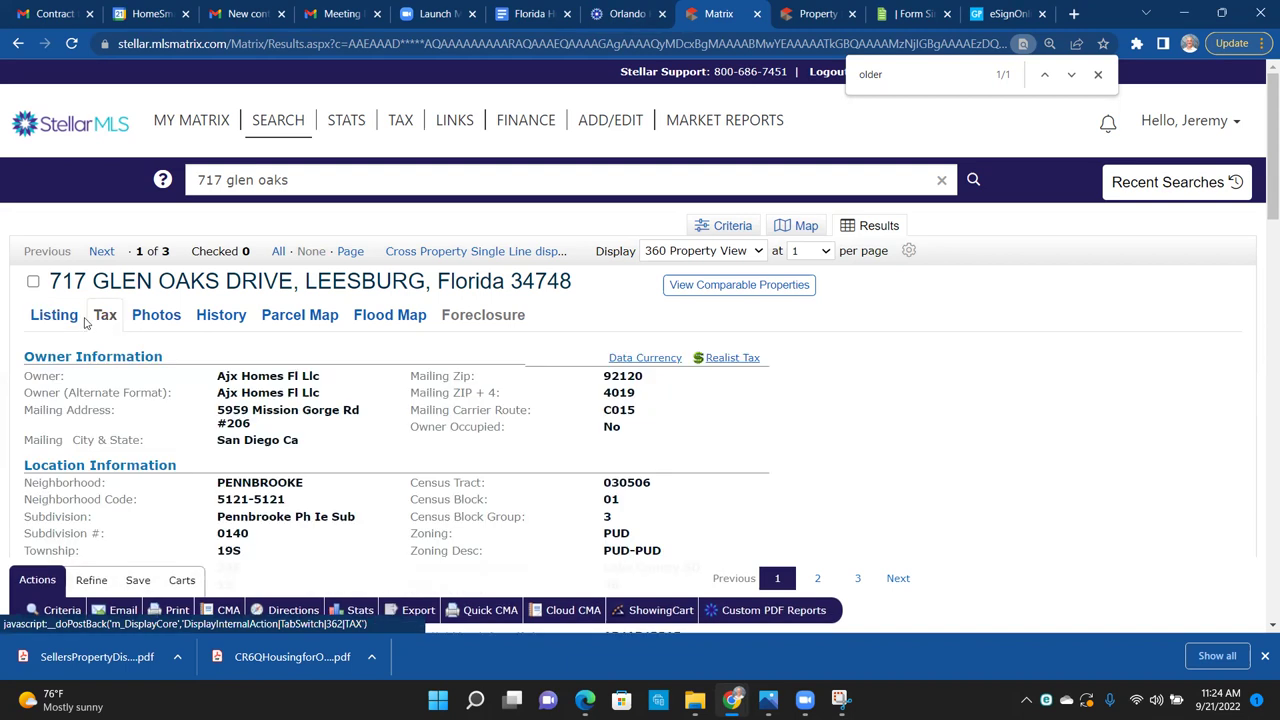
{"action": "left_click", "coordinate": [54, 318]}
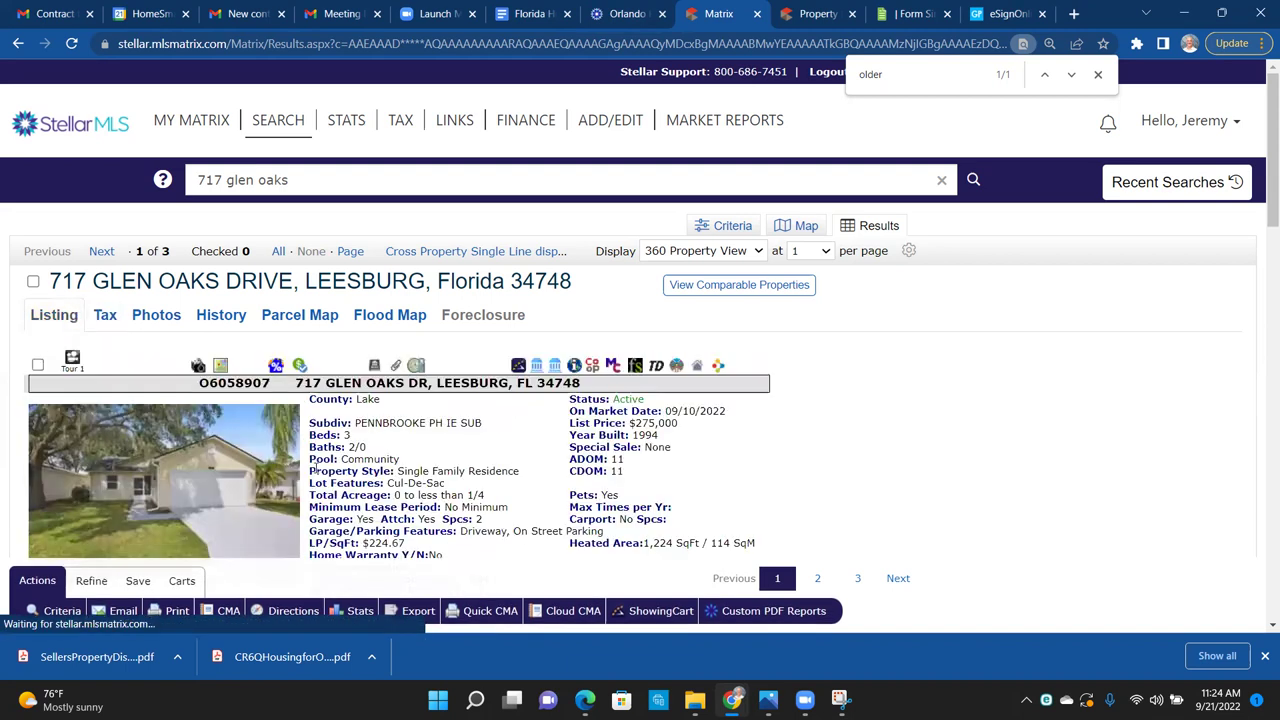
{"action": "scroll", "coordinate": [479, 494], "scroll_direction": "down", "scroll_amount": 8}
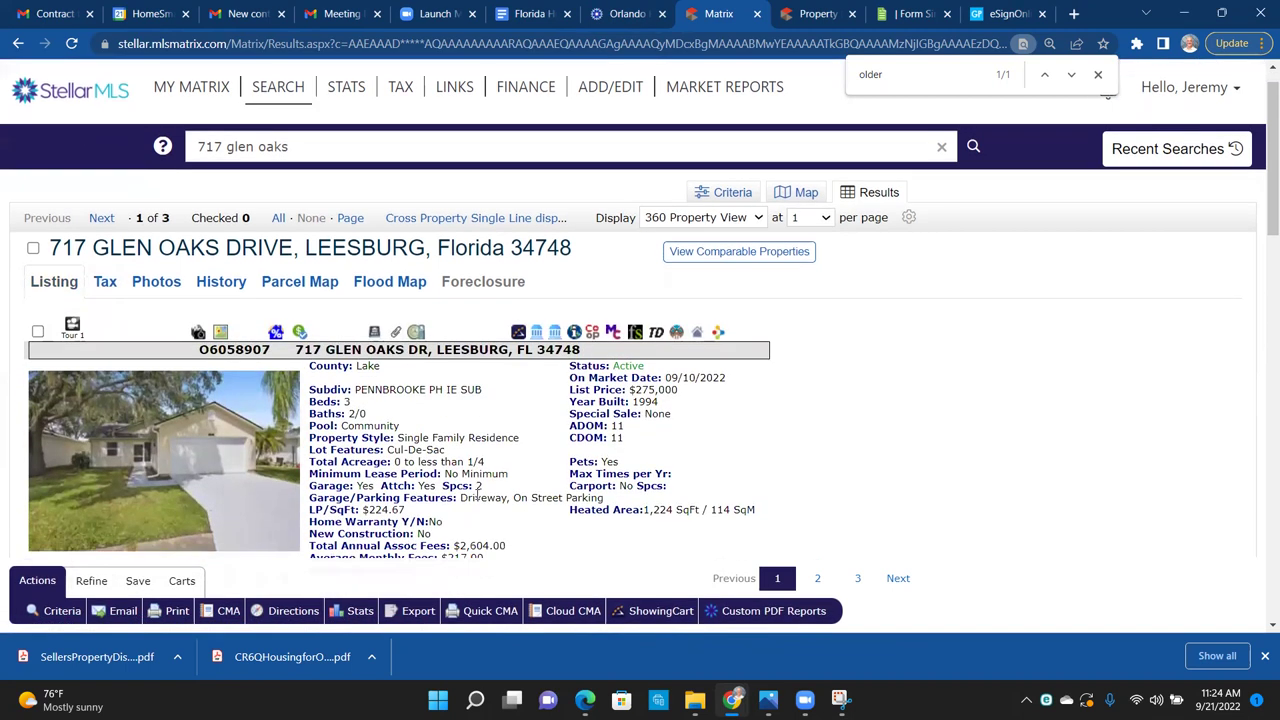
{"action": "scroll", "coordinate": [478, 492], "scroll_direction": "down", "scroll_amount": 2}
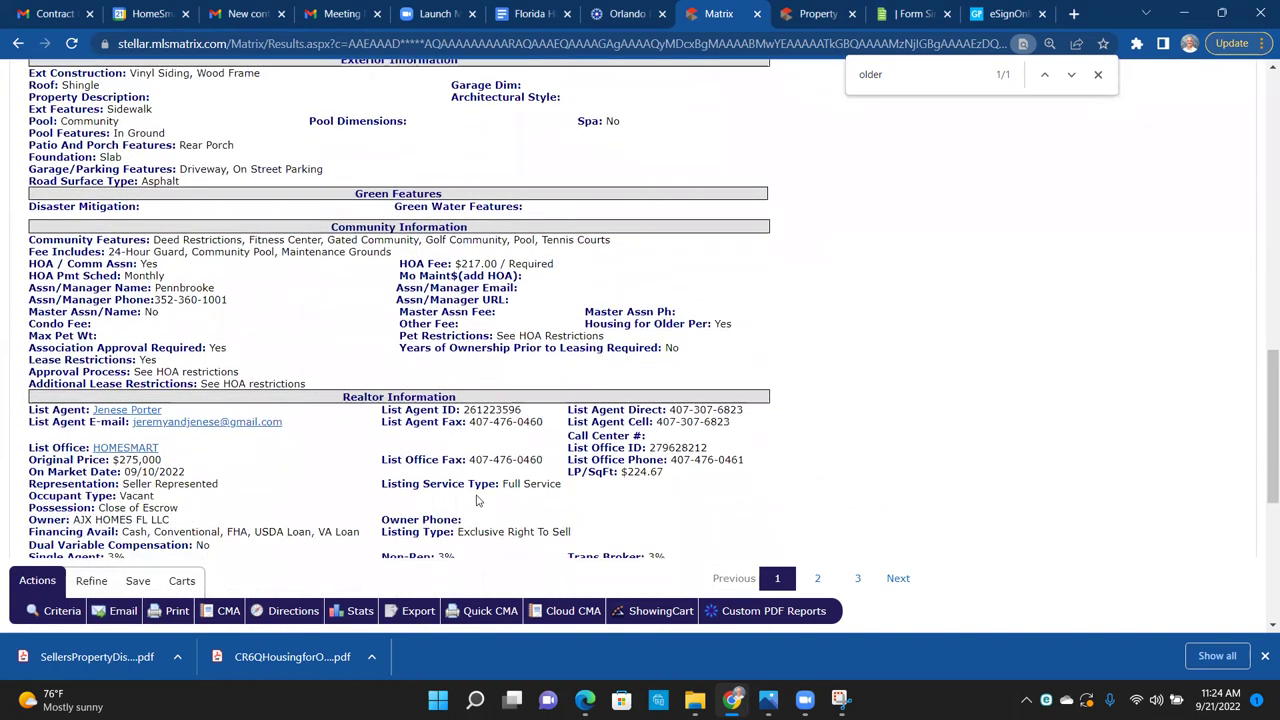
{"action": "scroll", "coordinate": [477, 500], "scroll_direction": "down", "scroll_amount": 1}
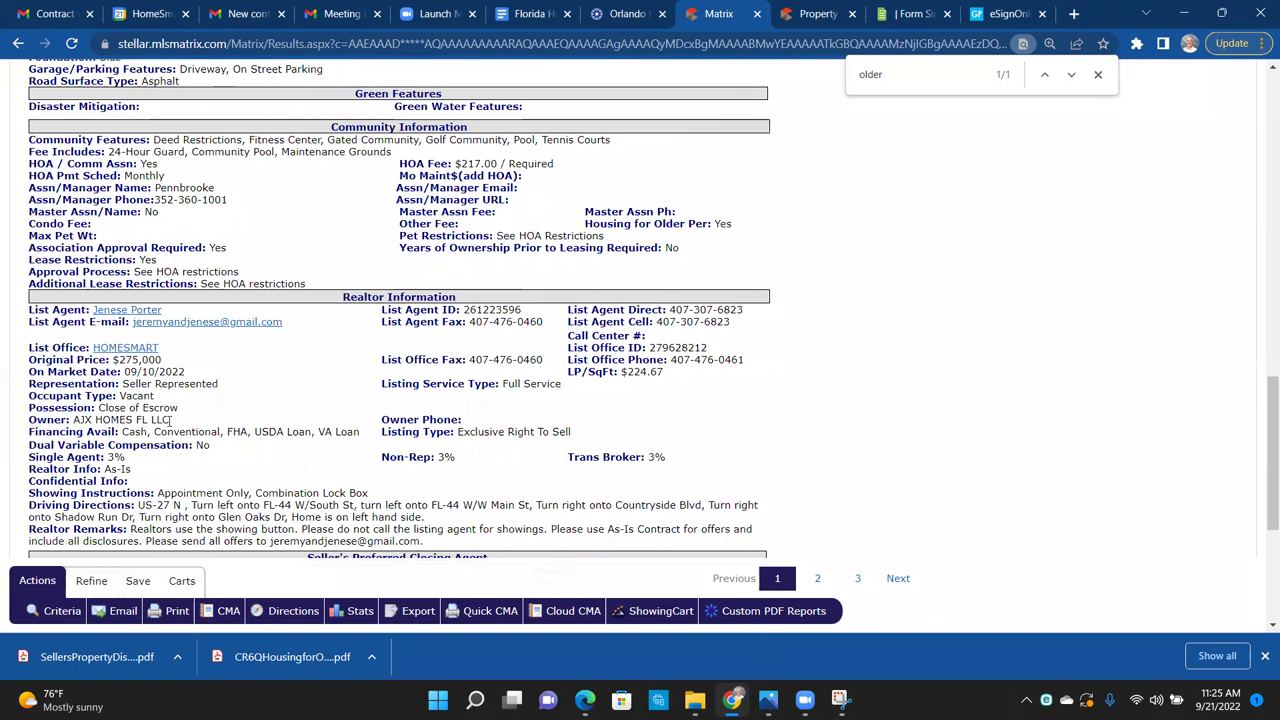
{"action": "left_click_drag", "start_coordinate": [171, 420], "coordinate": [73, 420]}
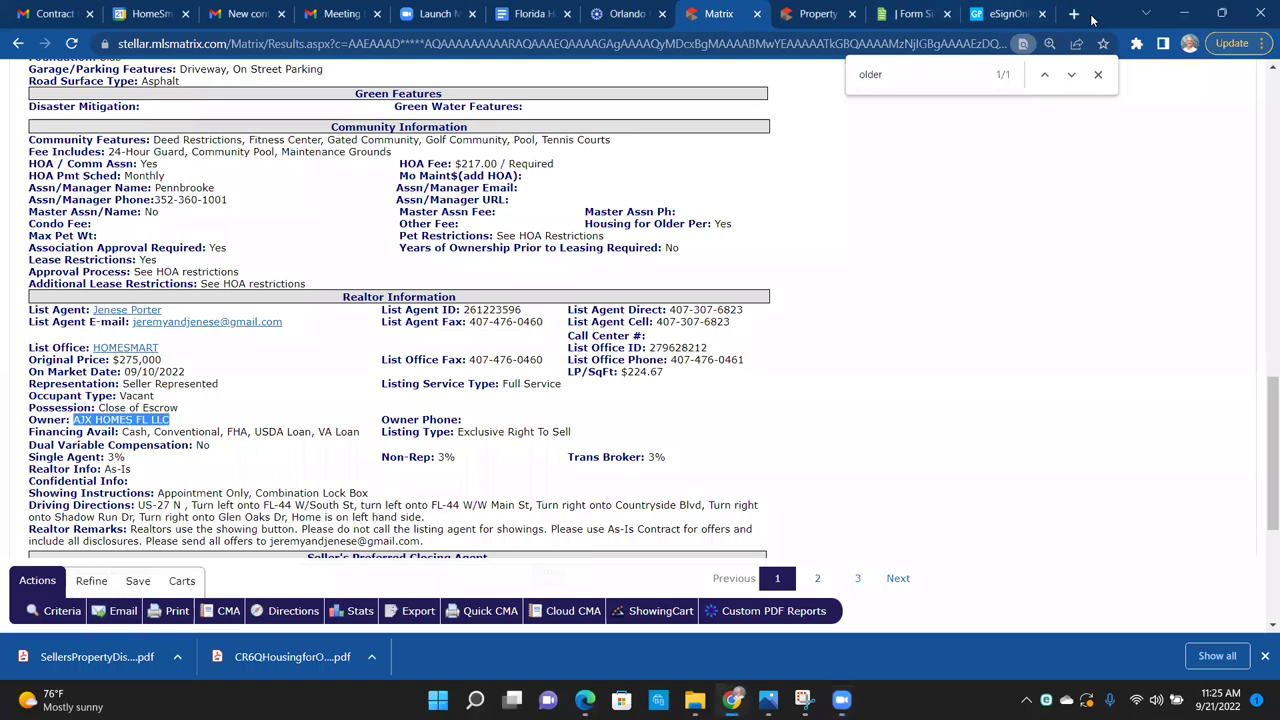
{"action": "left_click", "coordinate": [1074, 14]}
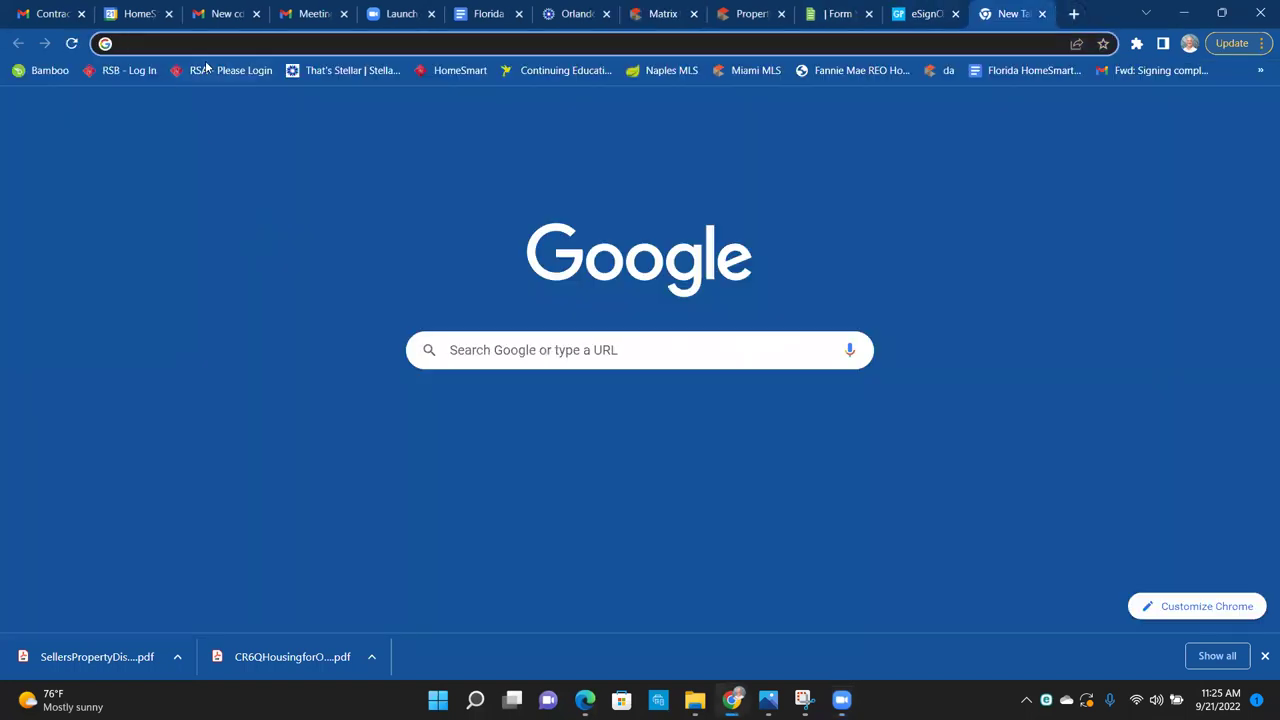
Step: Go to RealSmart Agent from the RSA bookmark and open the September 2022 training calendar
{"action": "left_click", "coordinate": [206, 72]}
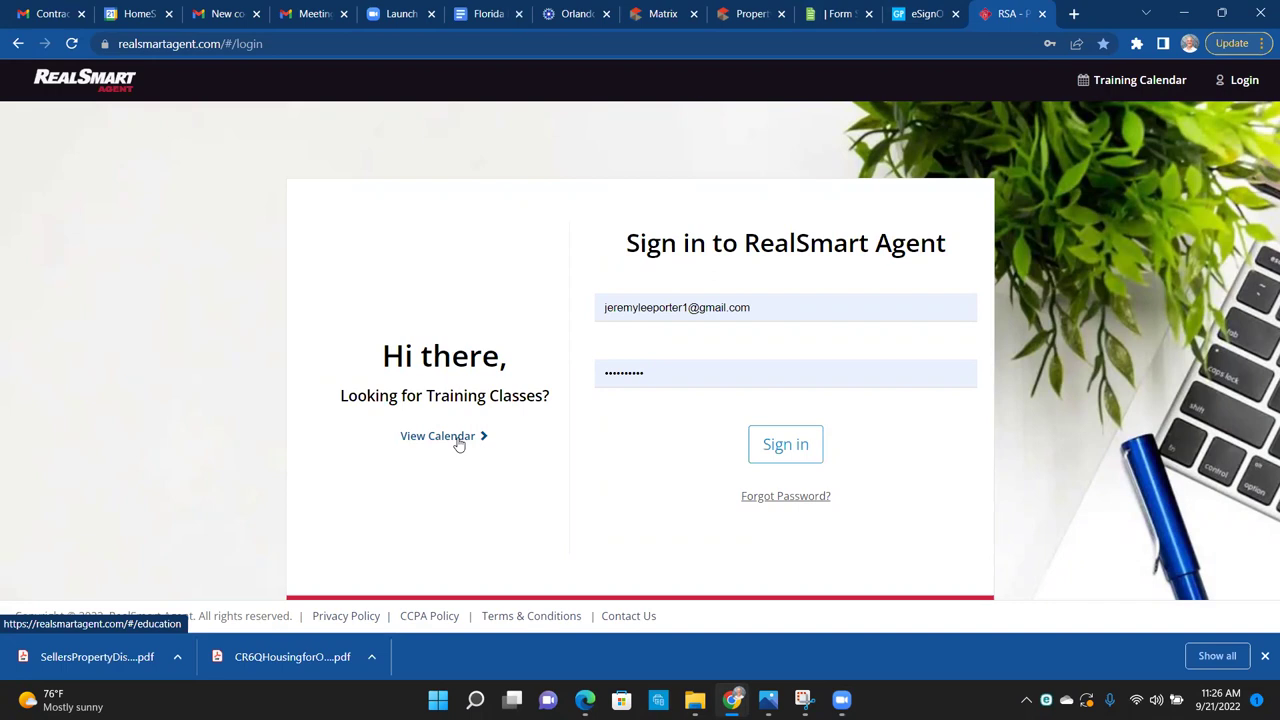
{"action": "left_click", "coordinate": [447, 436]}
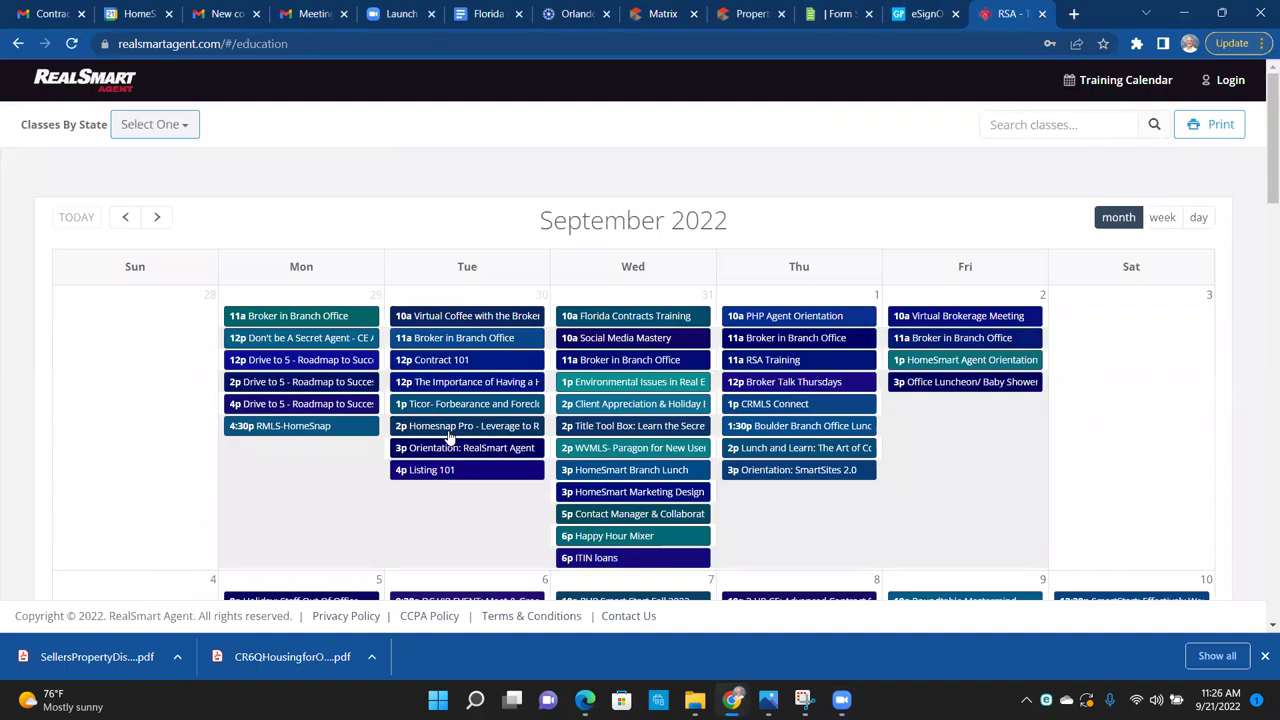
{"action": "scroll", "coordinate": [448, 437], "scroll_direction": "down", "scroll_amount": 5}
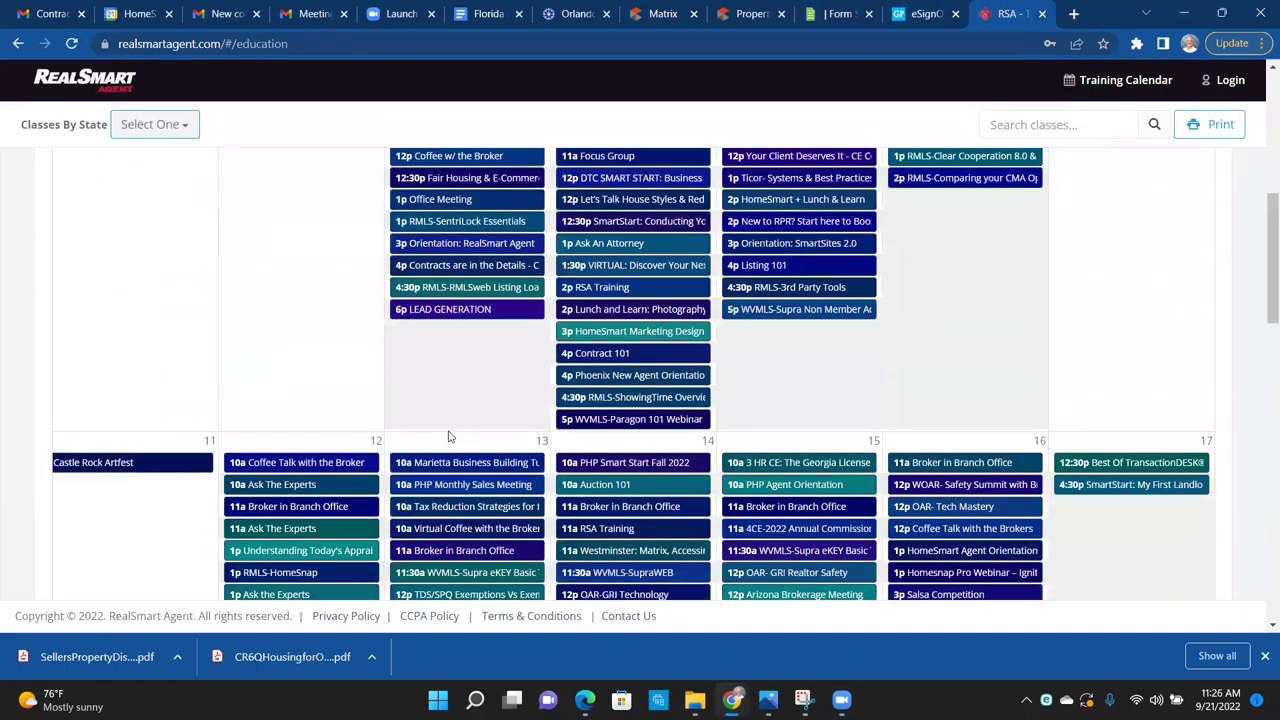
{"action": "scroll", "coordinate": [448, 437], "scroll_direction": "down", "scroll_amount": 3}
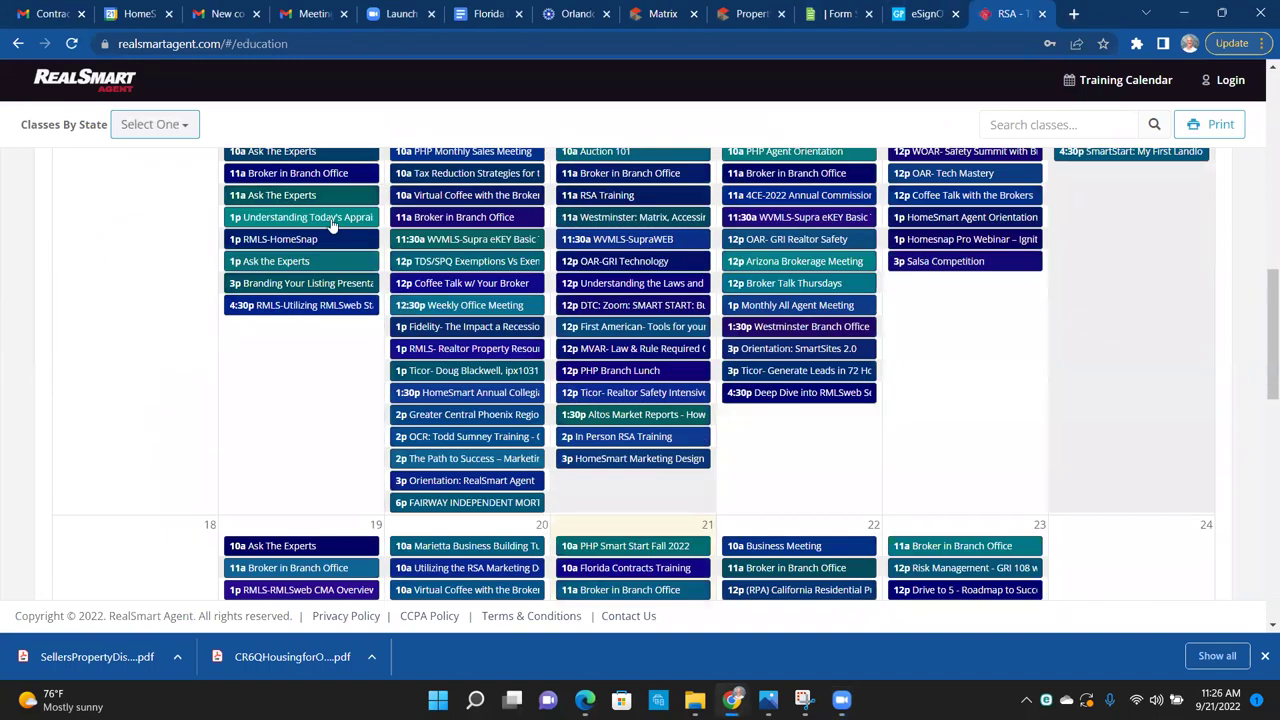
{"action": "left_click", "coordinate": [180, 134]}
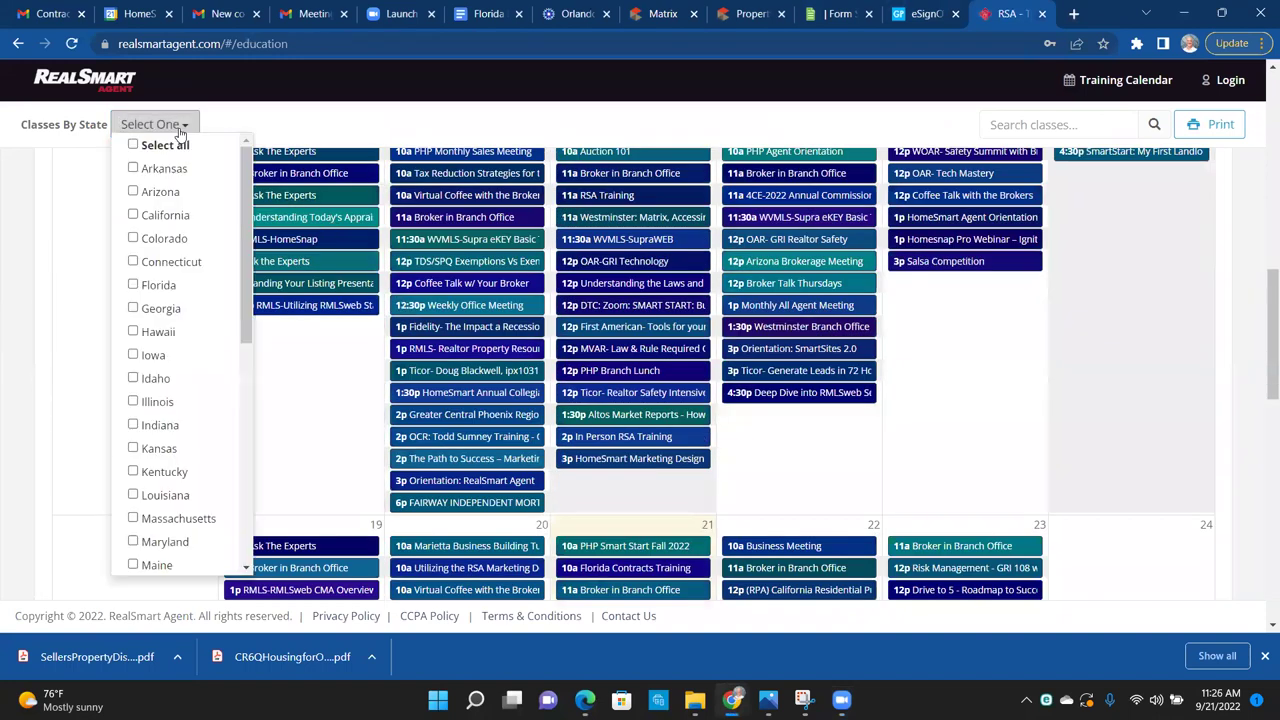
Step: Filter the calendar to Florida and view the Sept 21, 3:00 pm HomeSmart Marketing session details
{"action": "left_click", "coordinate": [172, 286]}
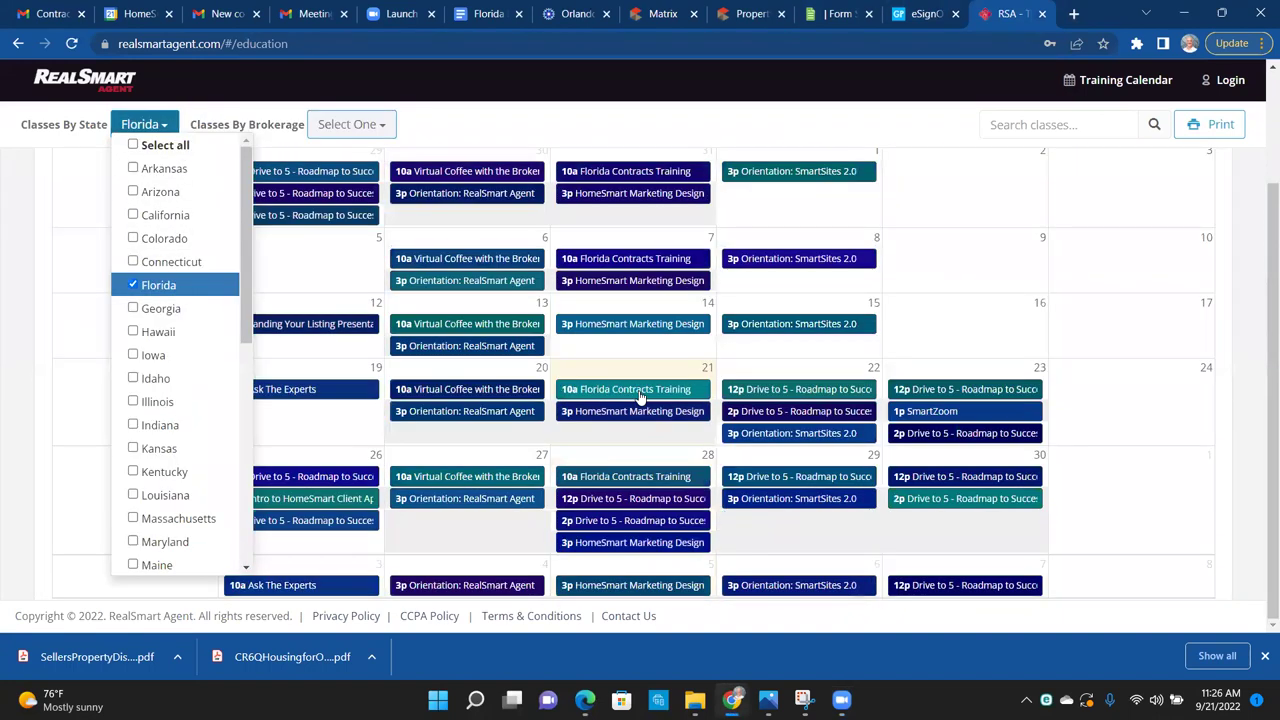
{"action": "left_click", "coordinate": [640, 397]}
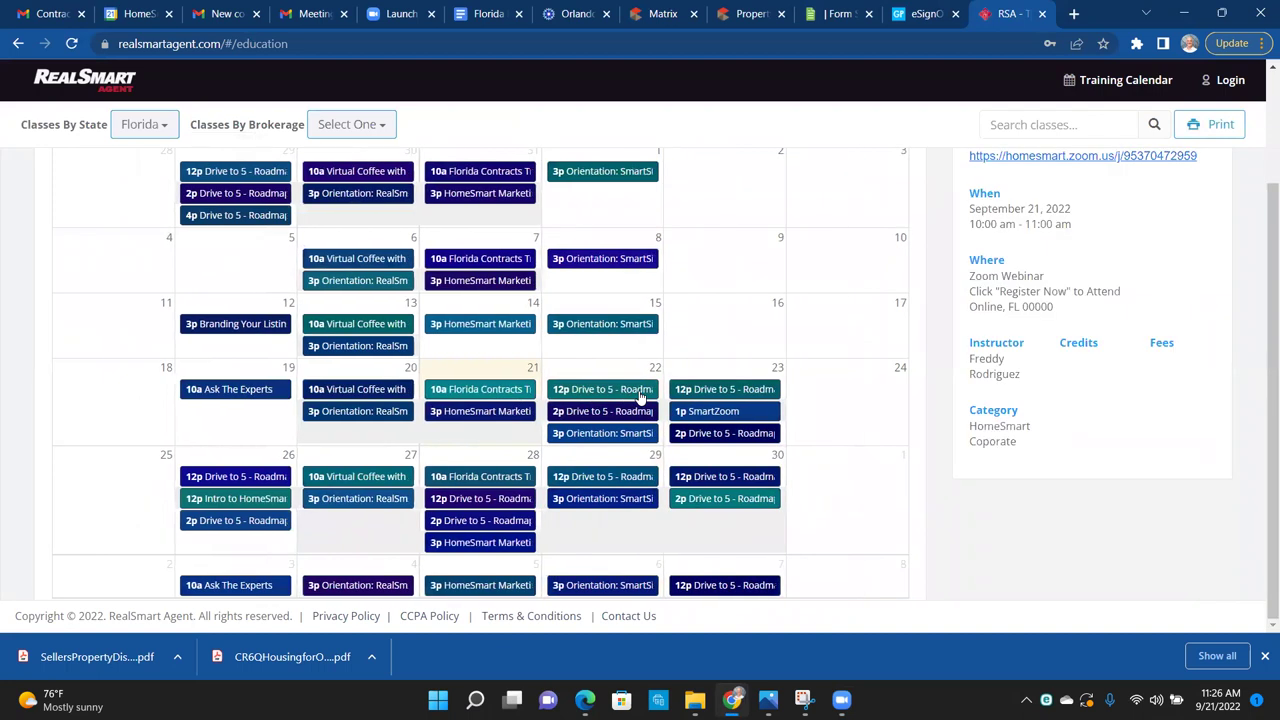
{"action": "left_click", "coordinate": [466, 420]}
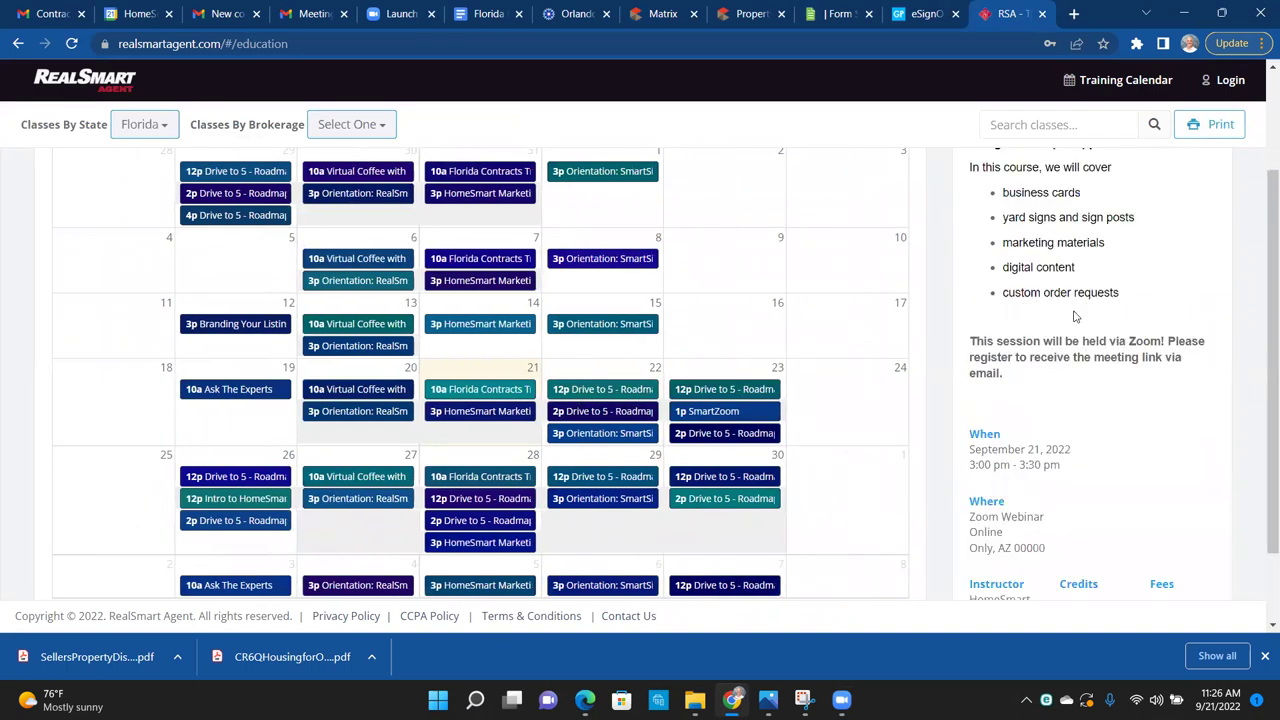
{"action": "scroll", "coordinate": [1182, 337], "scroll_direction": "up", "scroll_amount": 2}
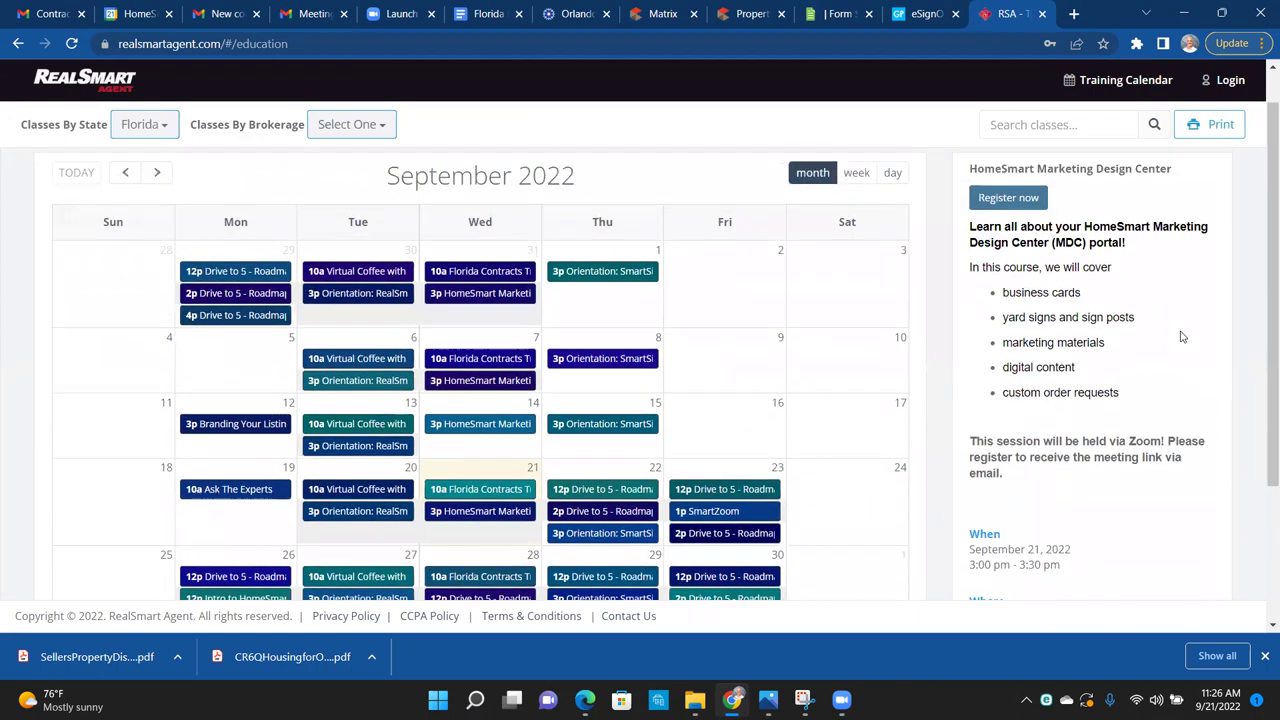
{"action": "scroll", "coordinate": [1182, 337], "scroll_direction": "up", "scroll_amount": 1}
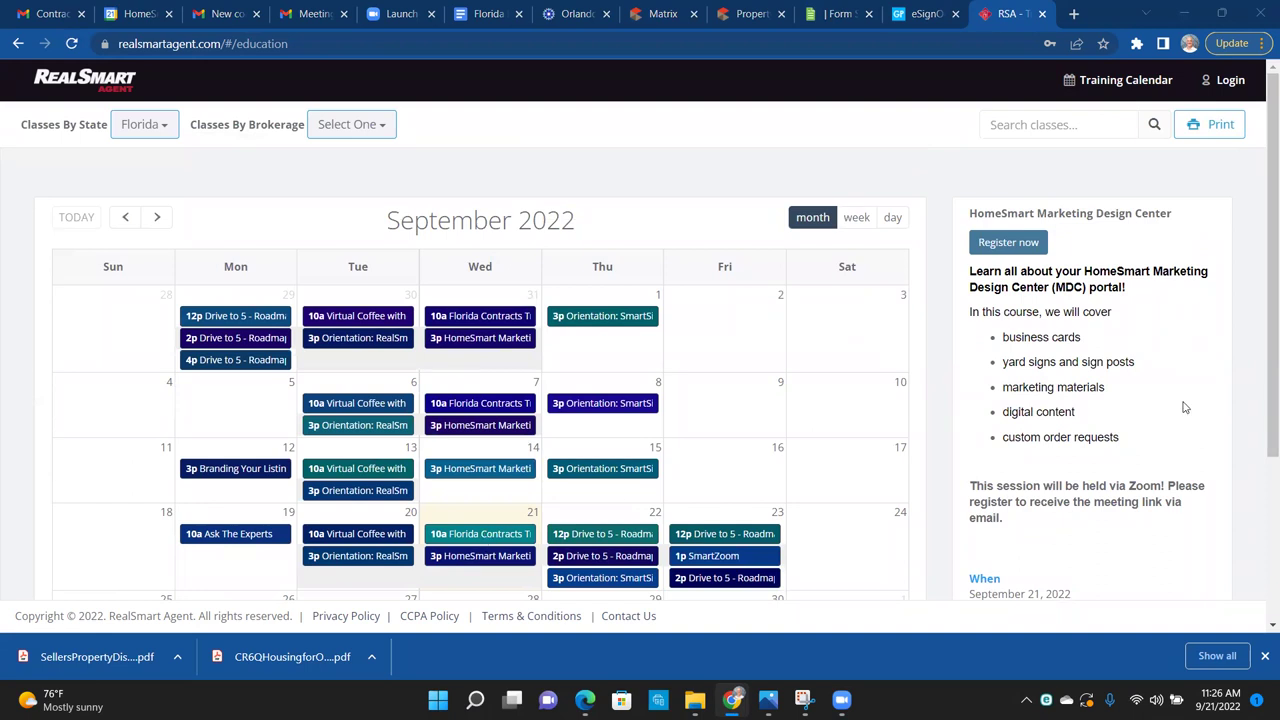
{"action": "left_click_drag", "start_coordinate": [1263, 229], "coordinate": [1261, 343]}
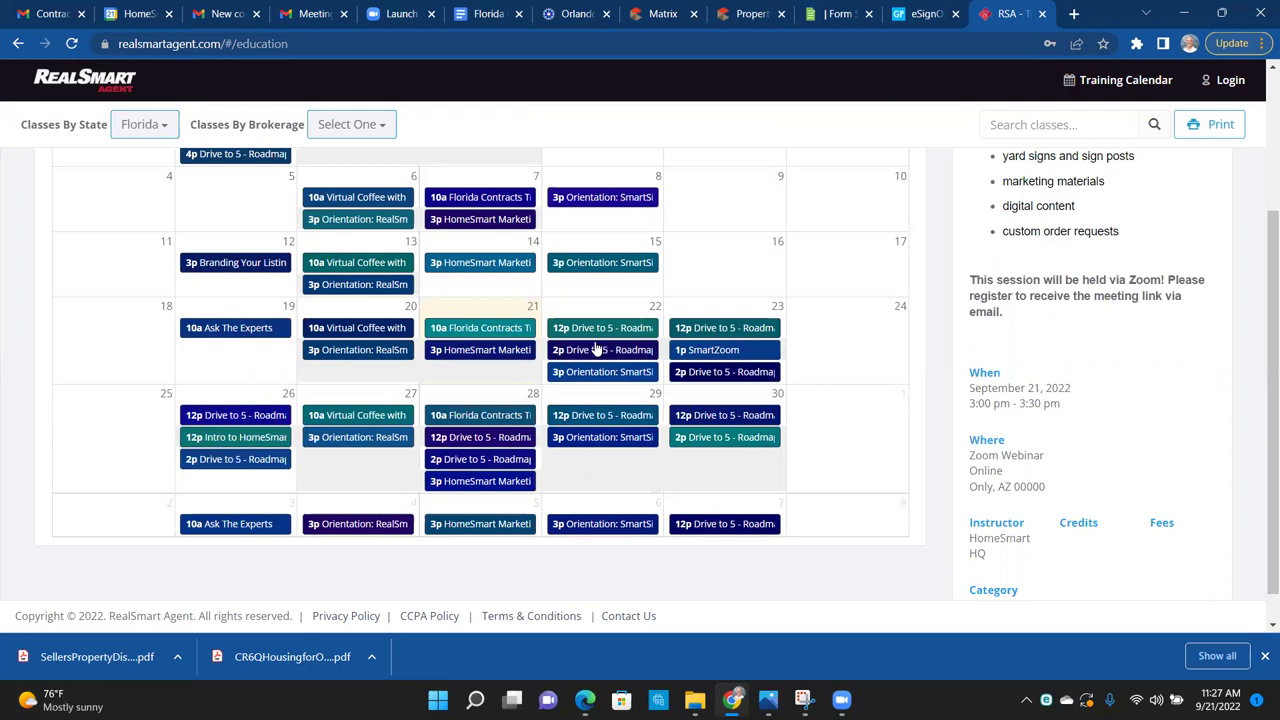
Step: Review the Sep 22 Drive to 5 event and the Sep 21 HomeSmart Marketing Design Center session
{"action": "left_click", "coordinate": [587, 334]}
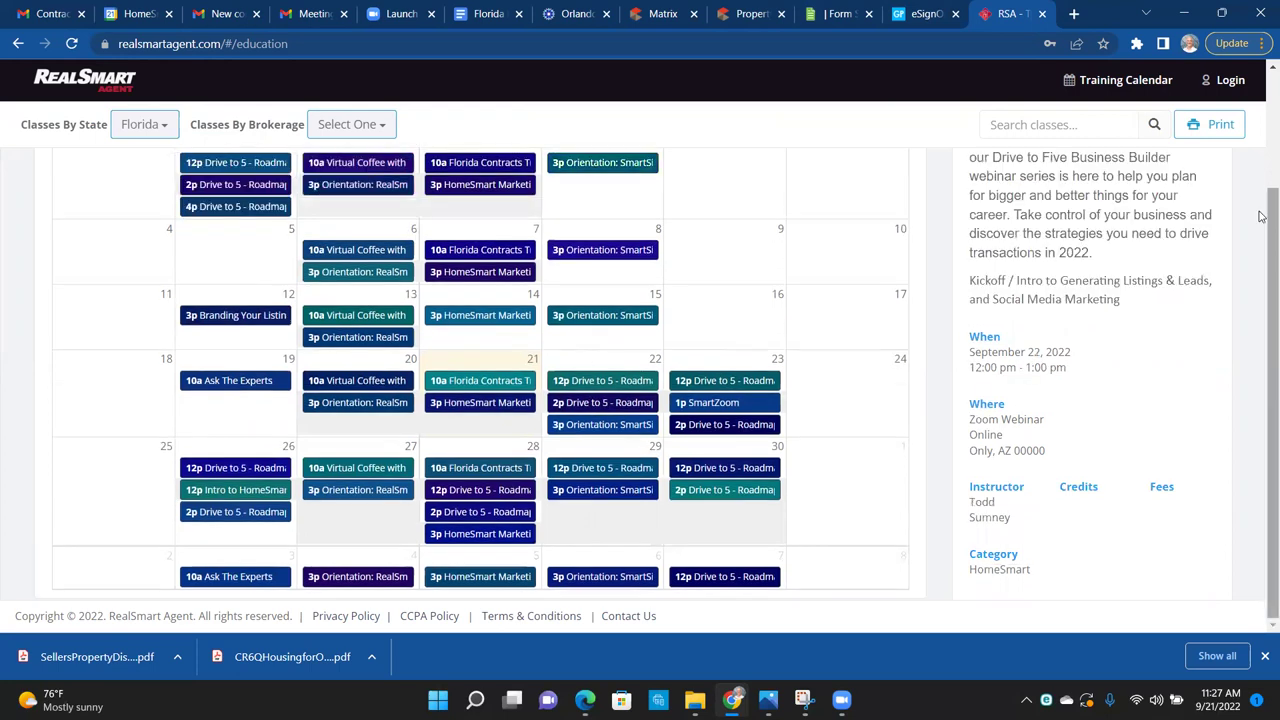
{"action": "scroll", "coordinate": [1262, 216], "scroll_direction": "up", "scroll_amount": 2}
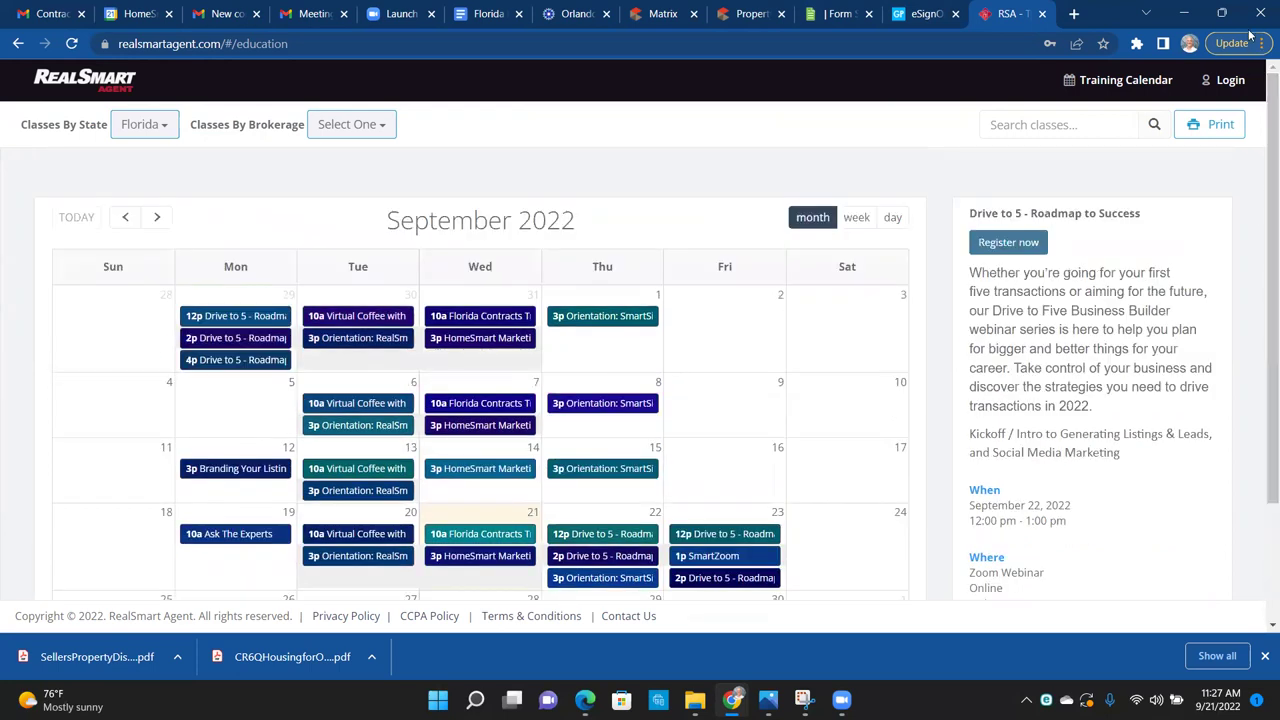
{"action": "left_click_drag", "start_coordinate": [1262, 340], "coordinate": [1260, 487]}
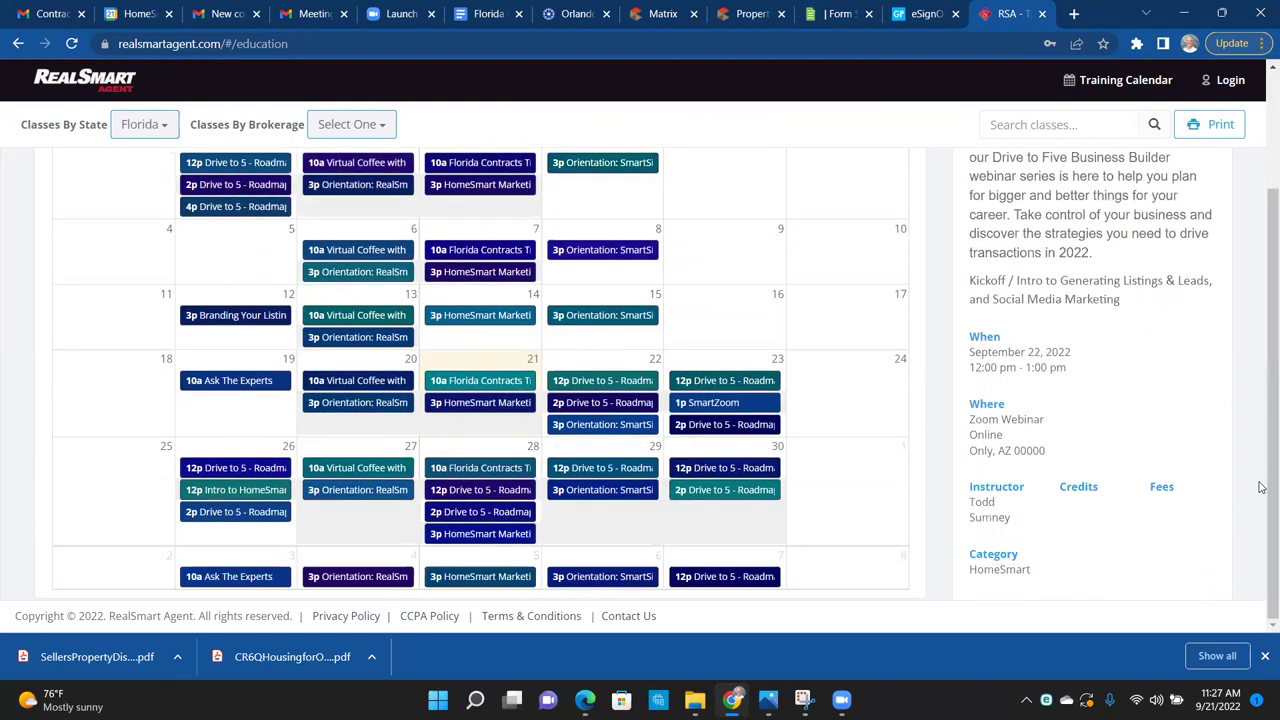
{"action": "left_click", "coordinate": [441, 403]}
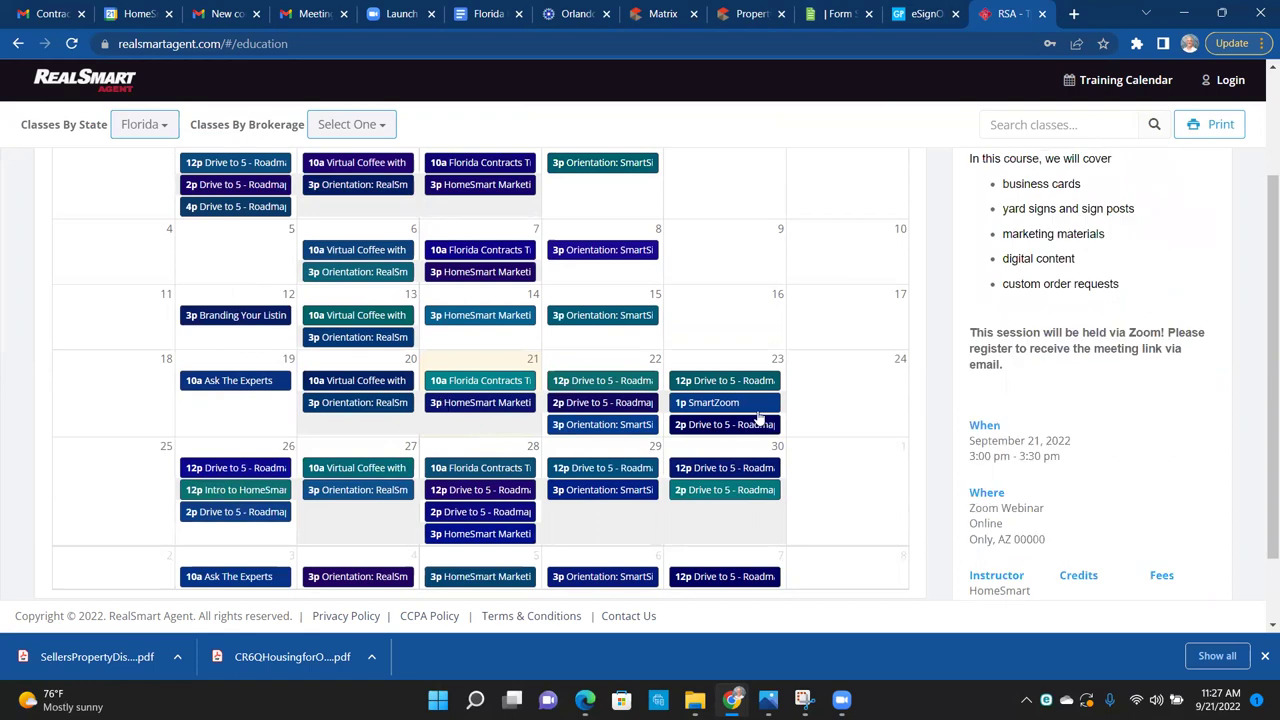
{"action": "left_click_drag", "start_coordinate": [1262, 335], "coordinate": [1241, 148]}
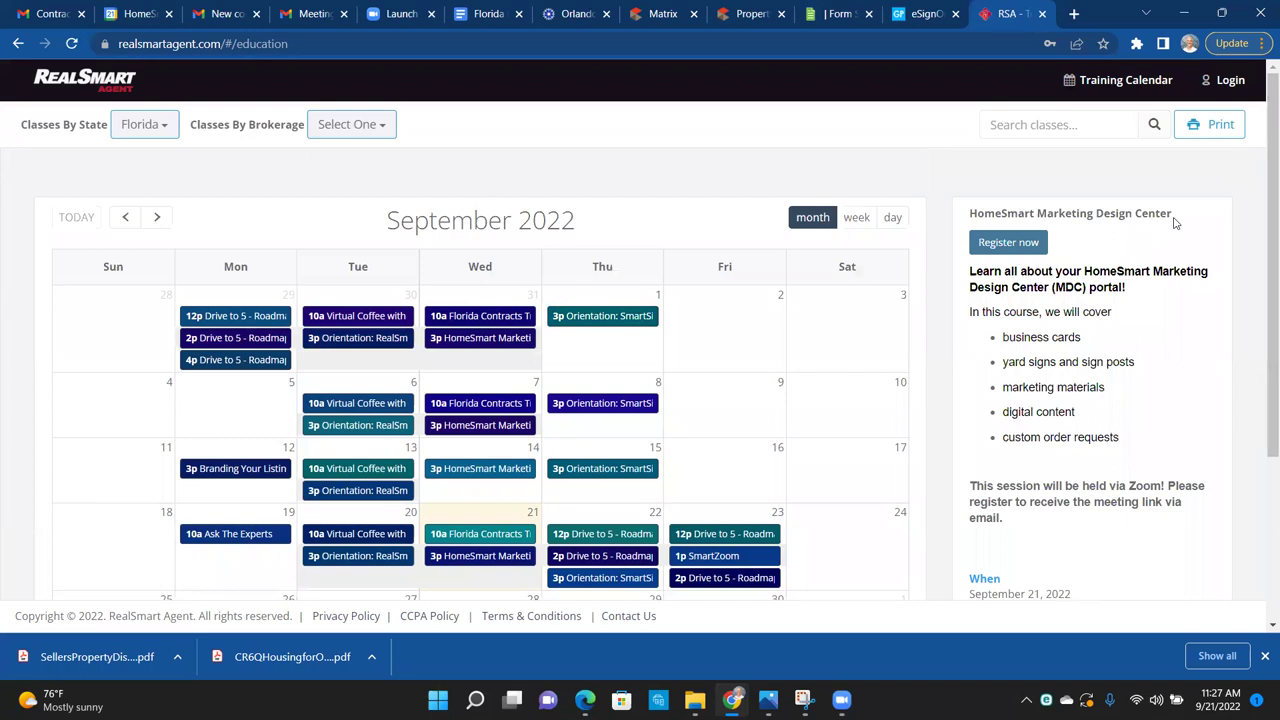
{"action": "left_click_drag", "start_coordinate": [1162, 218], "coordinate": [956, 228]}
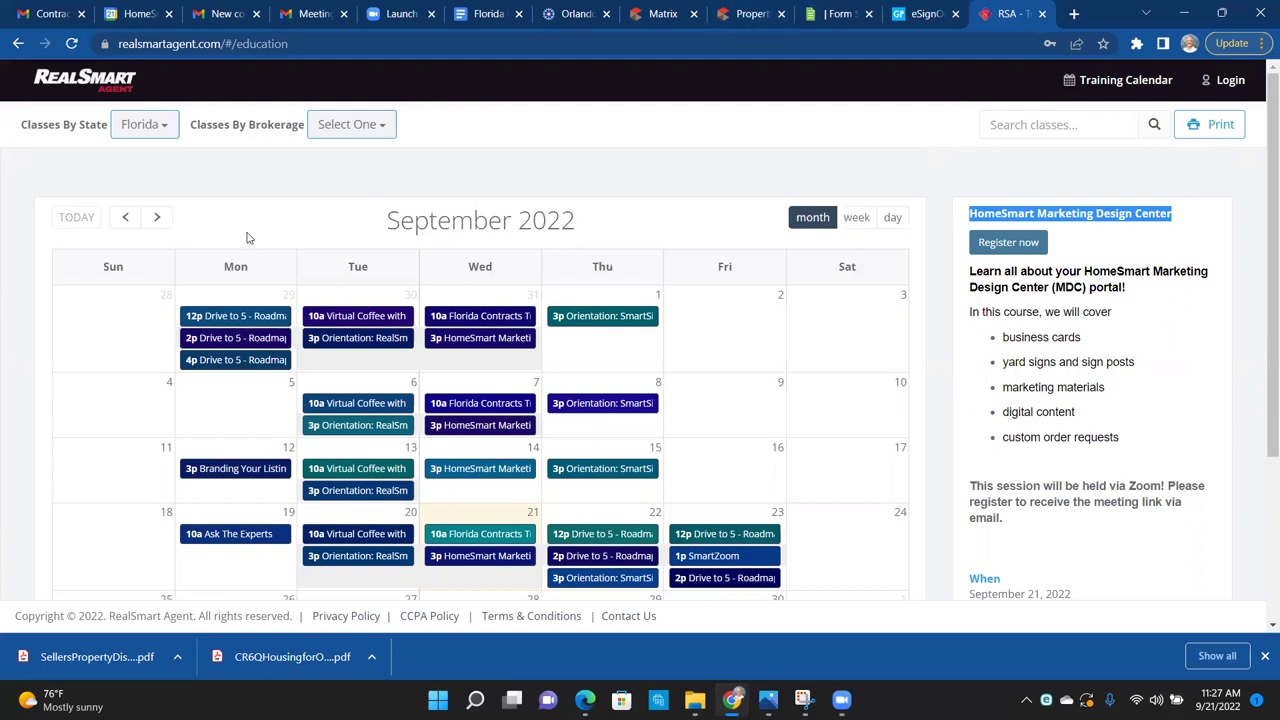
Step: Trim the address to realsmartagent.com to load the RealSmart Agent home page
{"action": "left_click", "coordinate": [215, 44]}
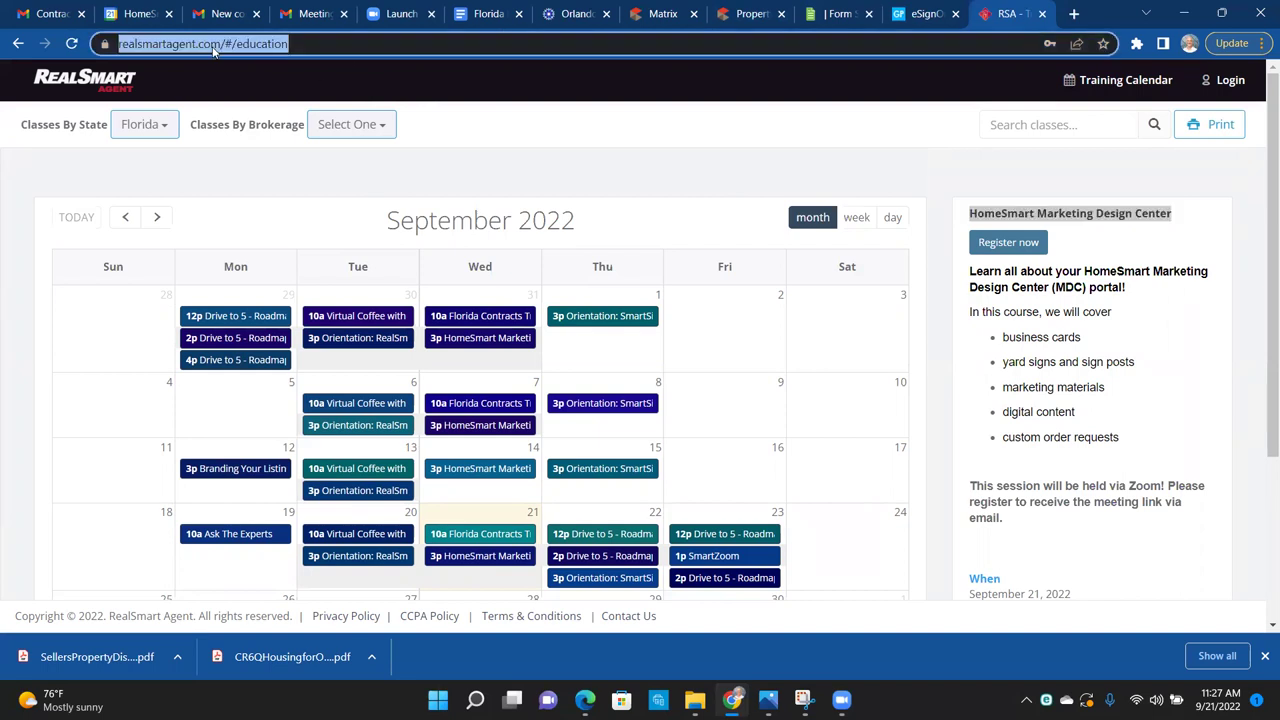
{"action": "key", "text": "End"}
{"action": "key", "text": "BackSpace"}
{"action": "key", "text": "BackSpace"}
{"action": "key", "text": "BackSpace"}
{"action": "key", "text": "BackSpace"}
{"action": "key", "text": "BackSpace"}
{"action": "key", "text": "BackSpace"}
{"action": "key", "text": "BackSpace"}
{"action": "key", "text": "BackSpace"}
{"action": "key", "text": "BackSpace"}
{"action": "key", "text": "BackSpace"}
{"action": "key", "text": "BackSpace"}
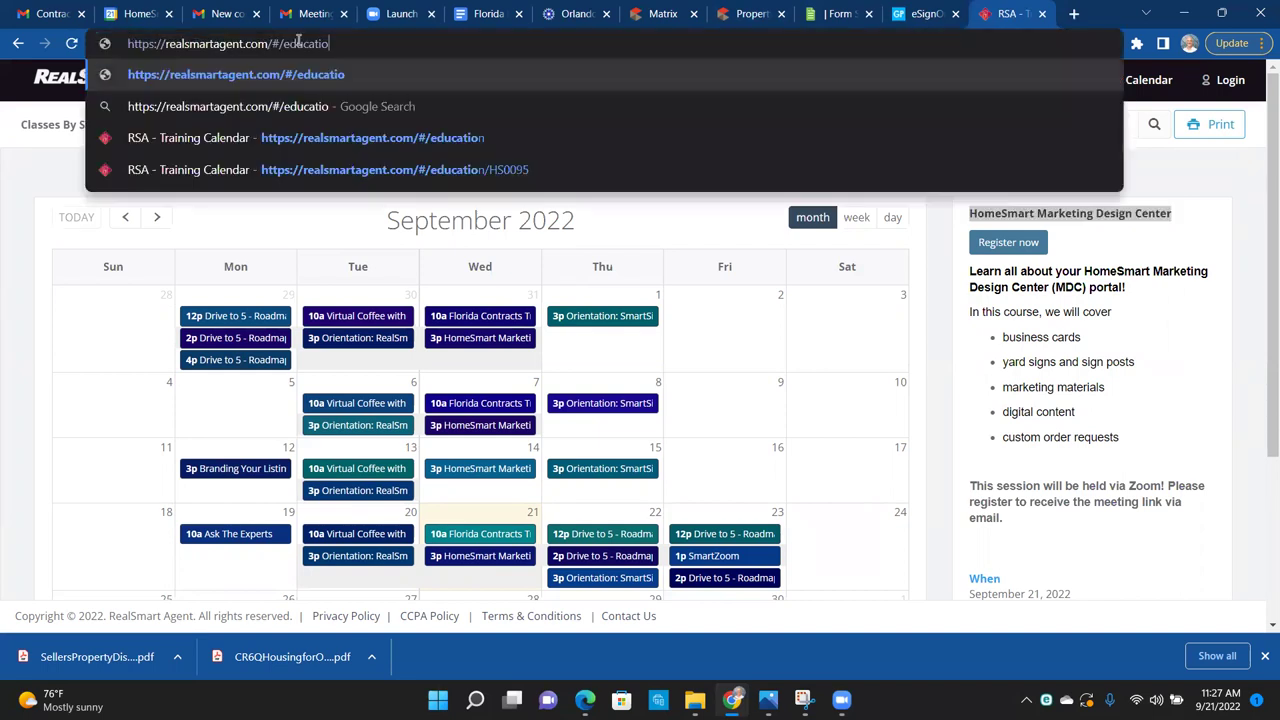
{"action": "key", "text": "Return"}
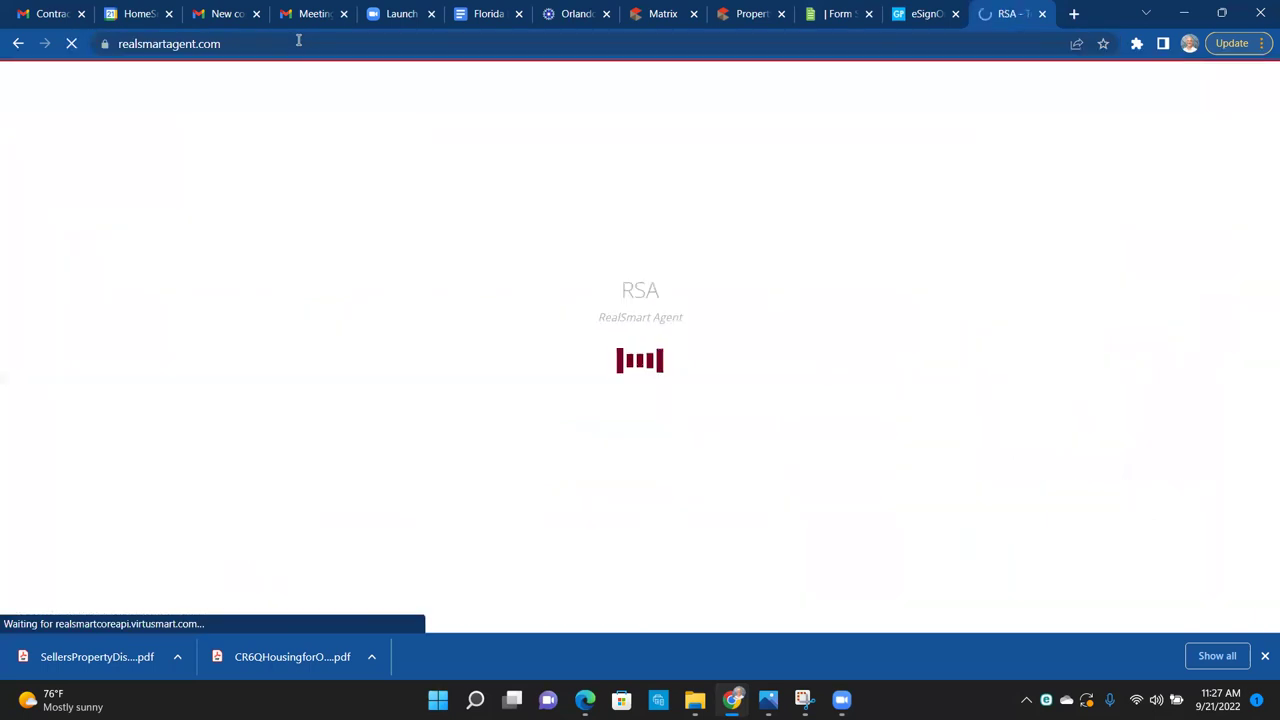